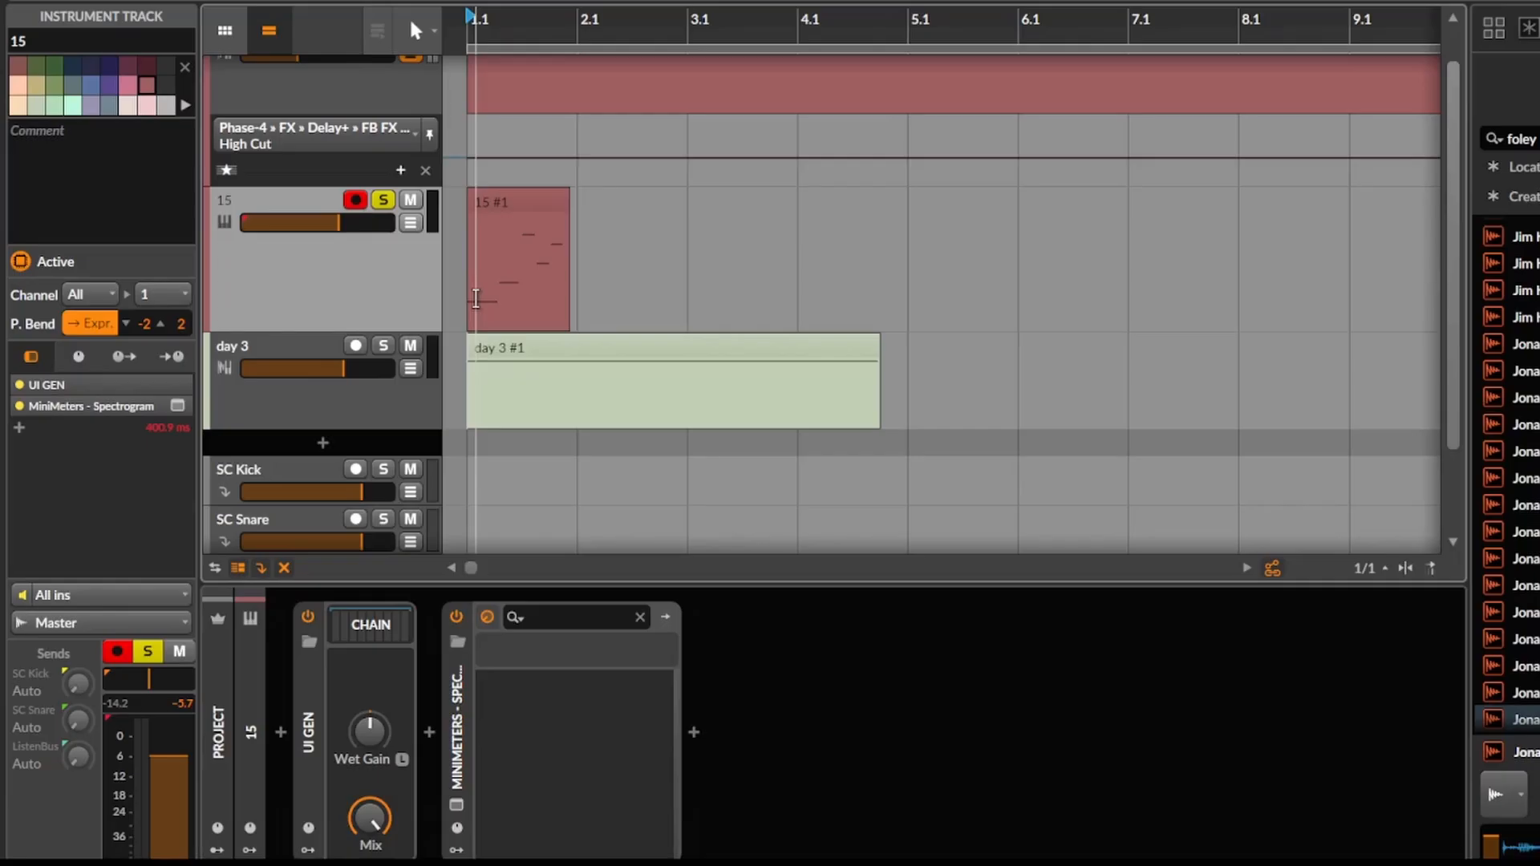
Play the clip on track 15 from the start of the timeline.
{"action": "left_click", "coordinate": [462, 297]}
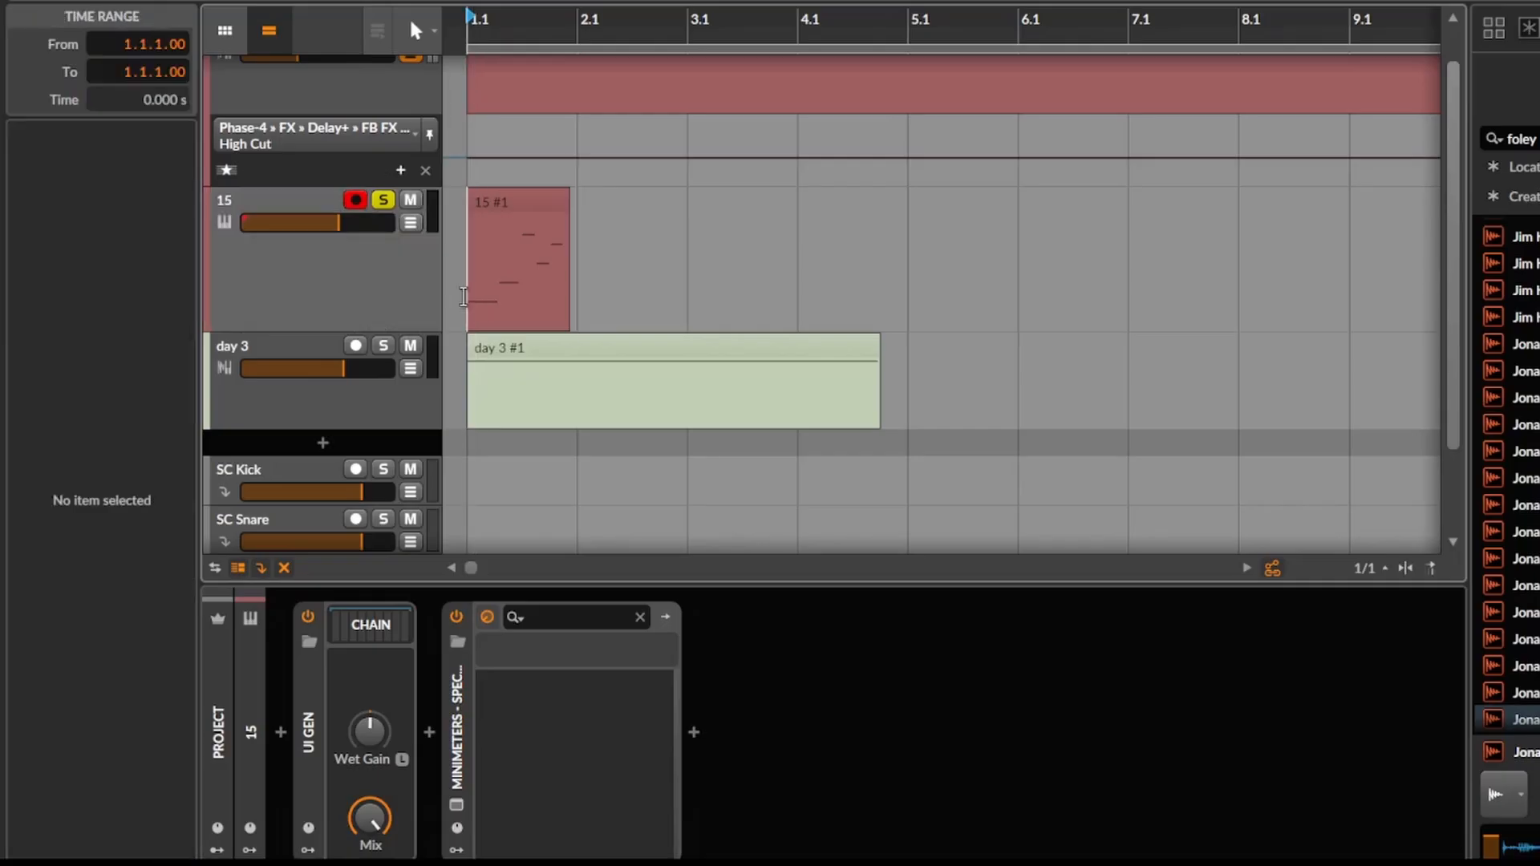
{"action": "left_click", "coordinate": [391, 297]}
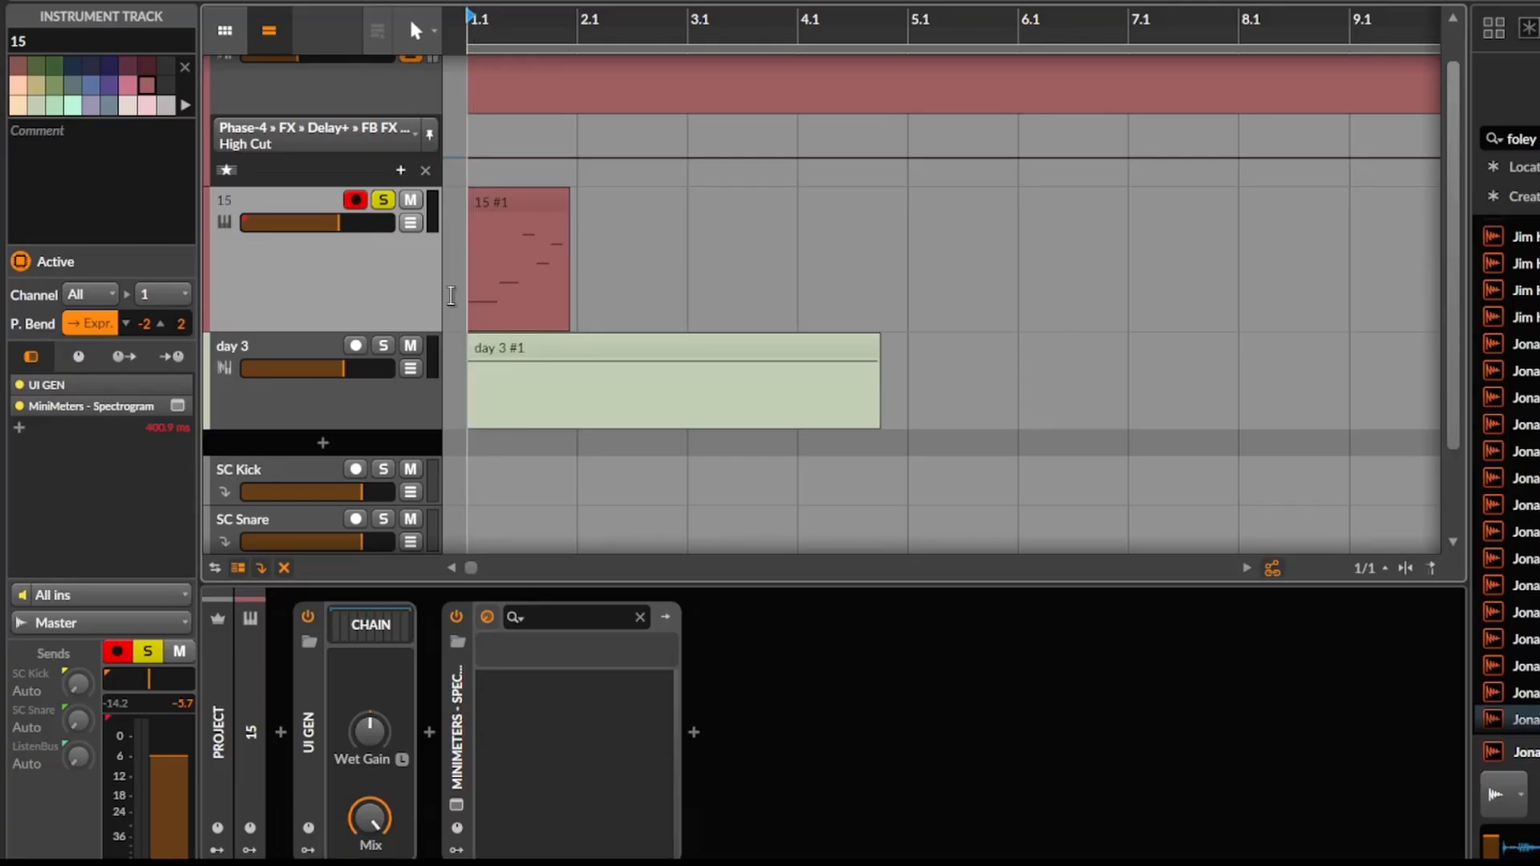
{"action": "left_click", "coordinate": [453, 296]}
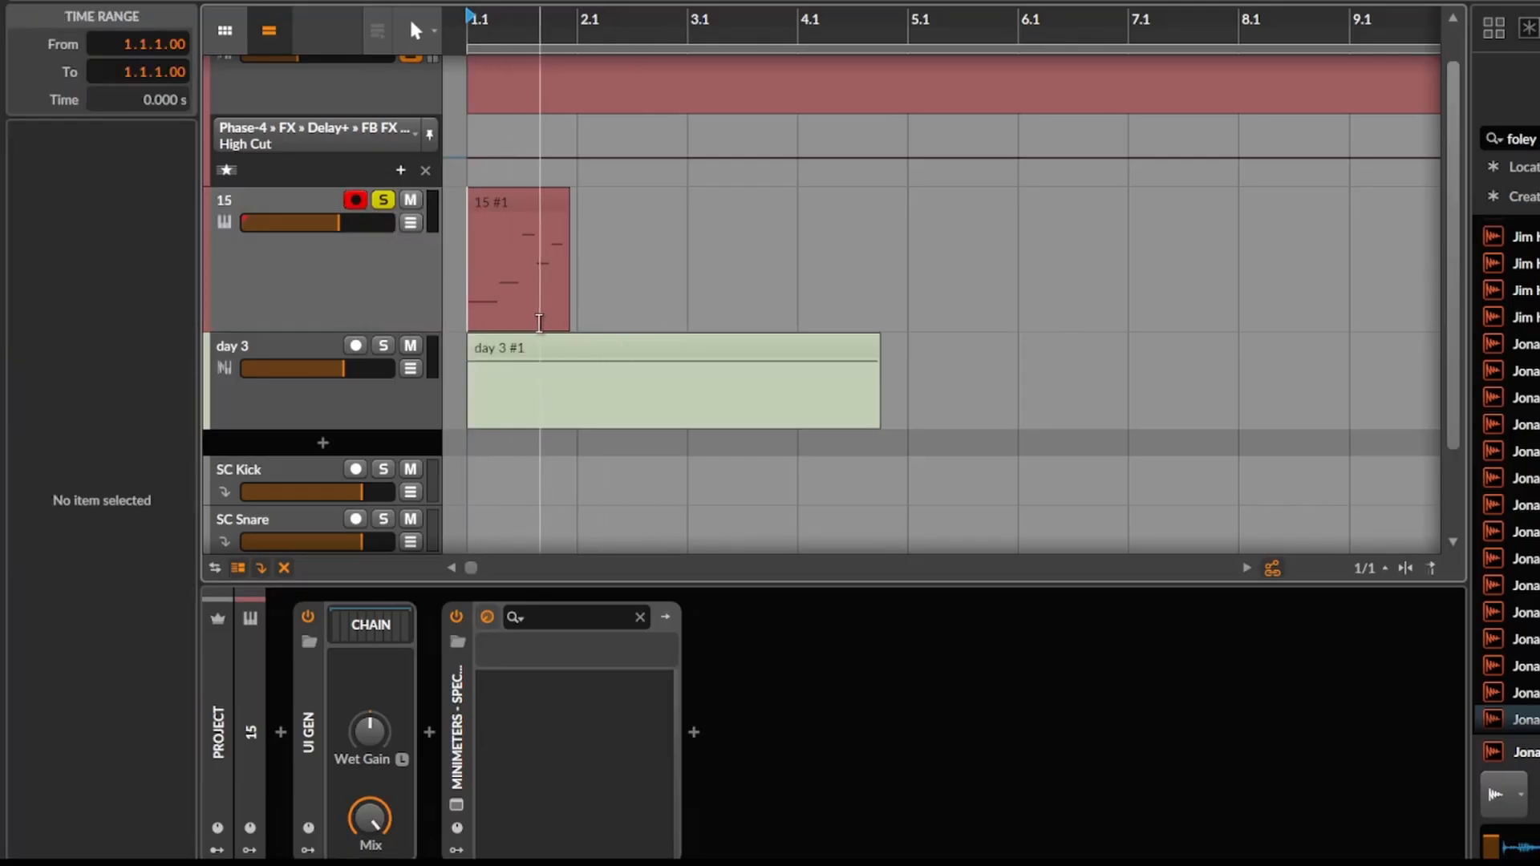
{"action": "key", "text": "space"}
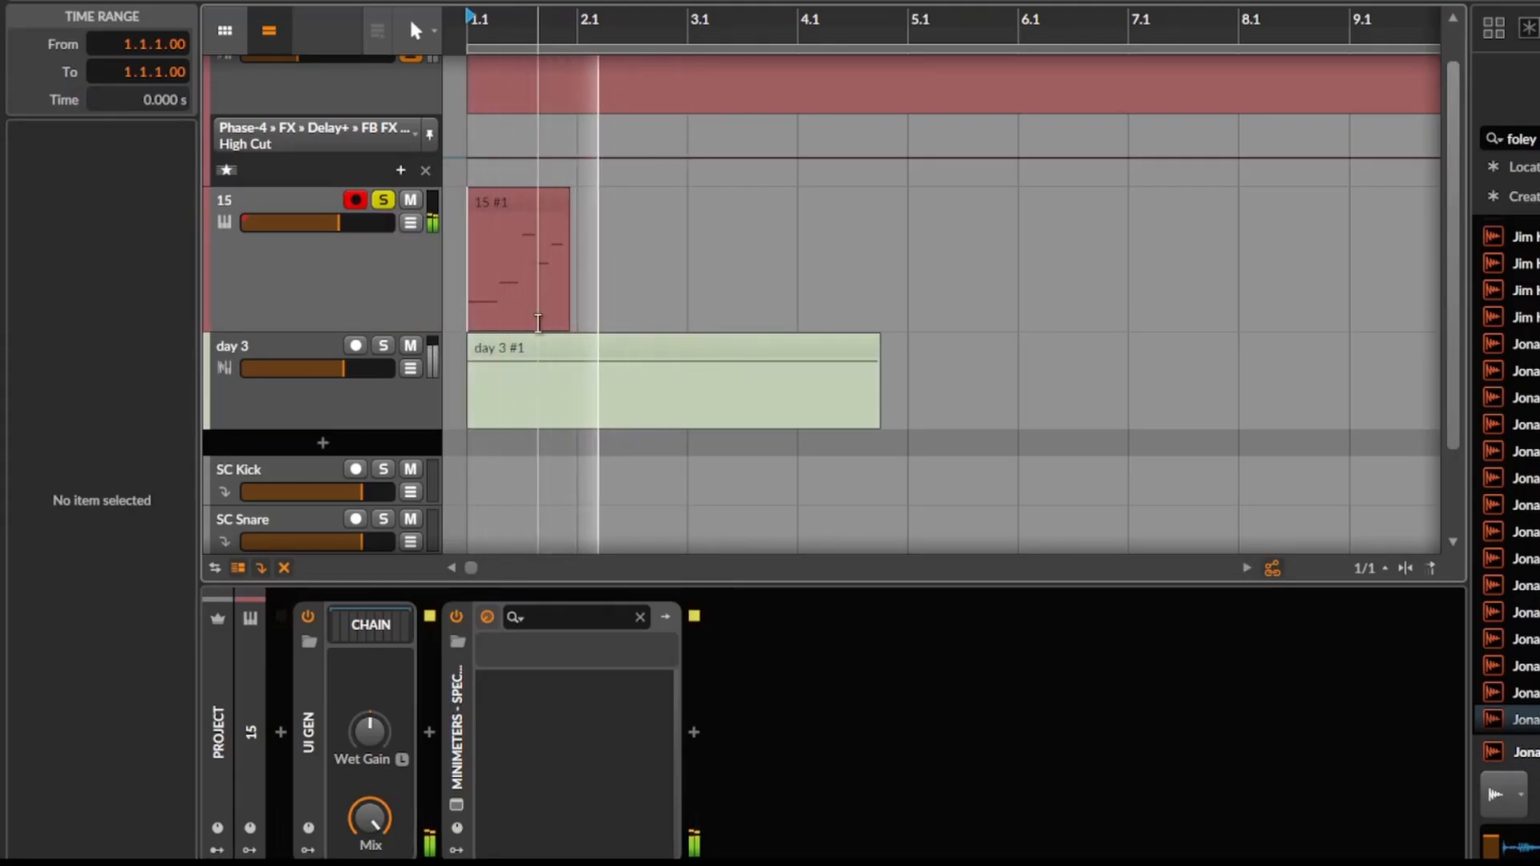
{"action": "key", "text": "space"}
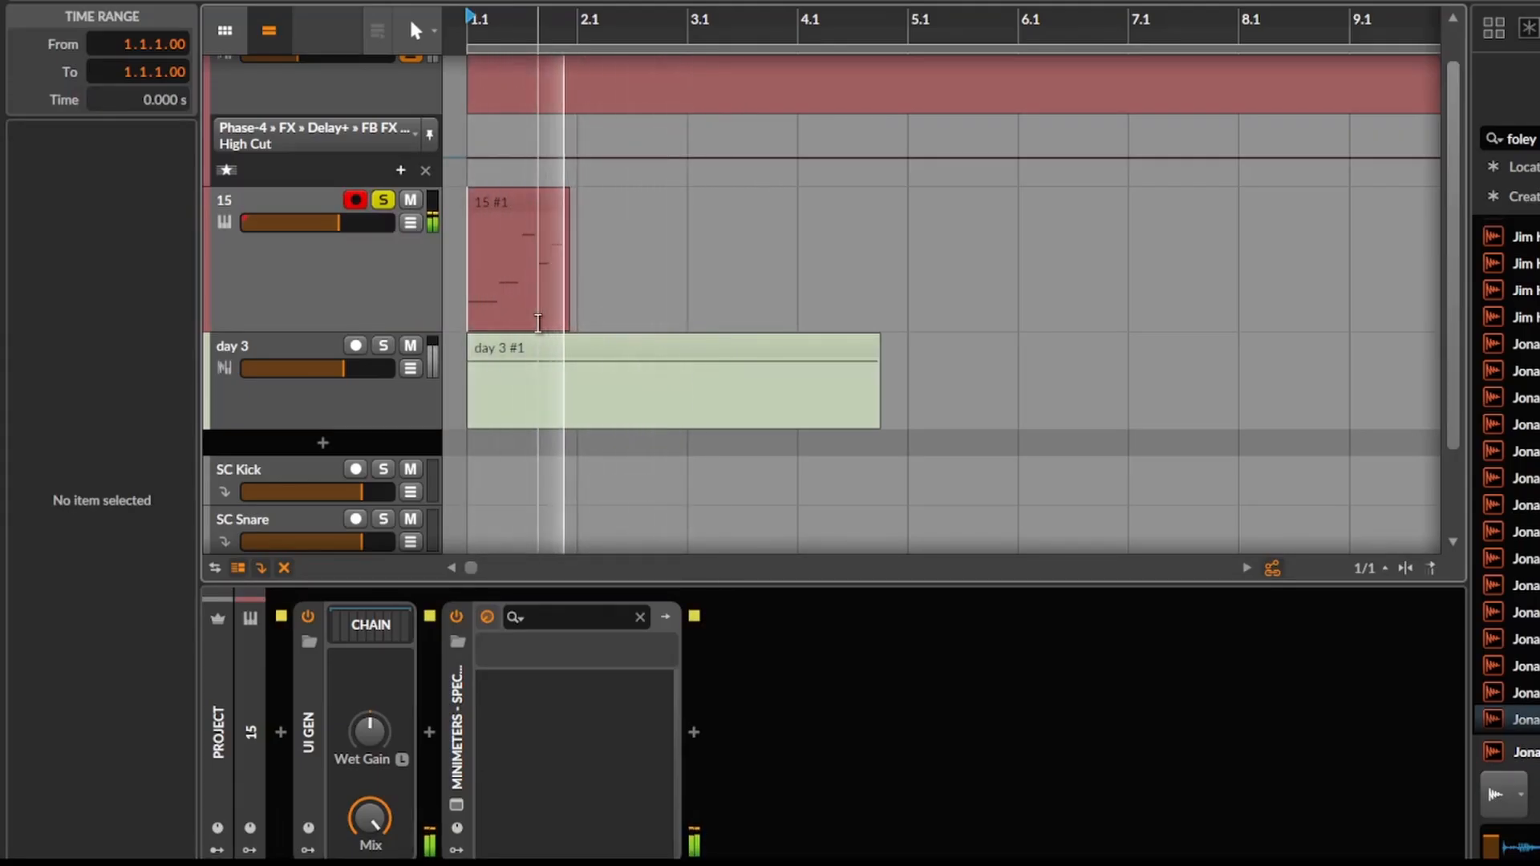
{"action": "key", "text": "space"}
Solo the day 3 track and play its clip repeatedly from the start.
{"action": "left_click", "coordinate": [543, 346]}
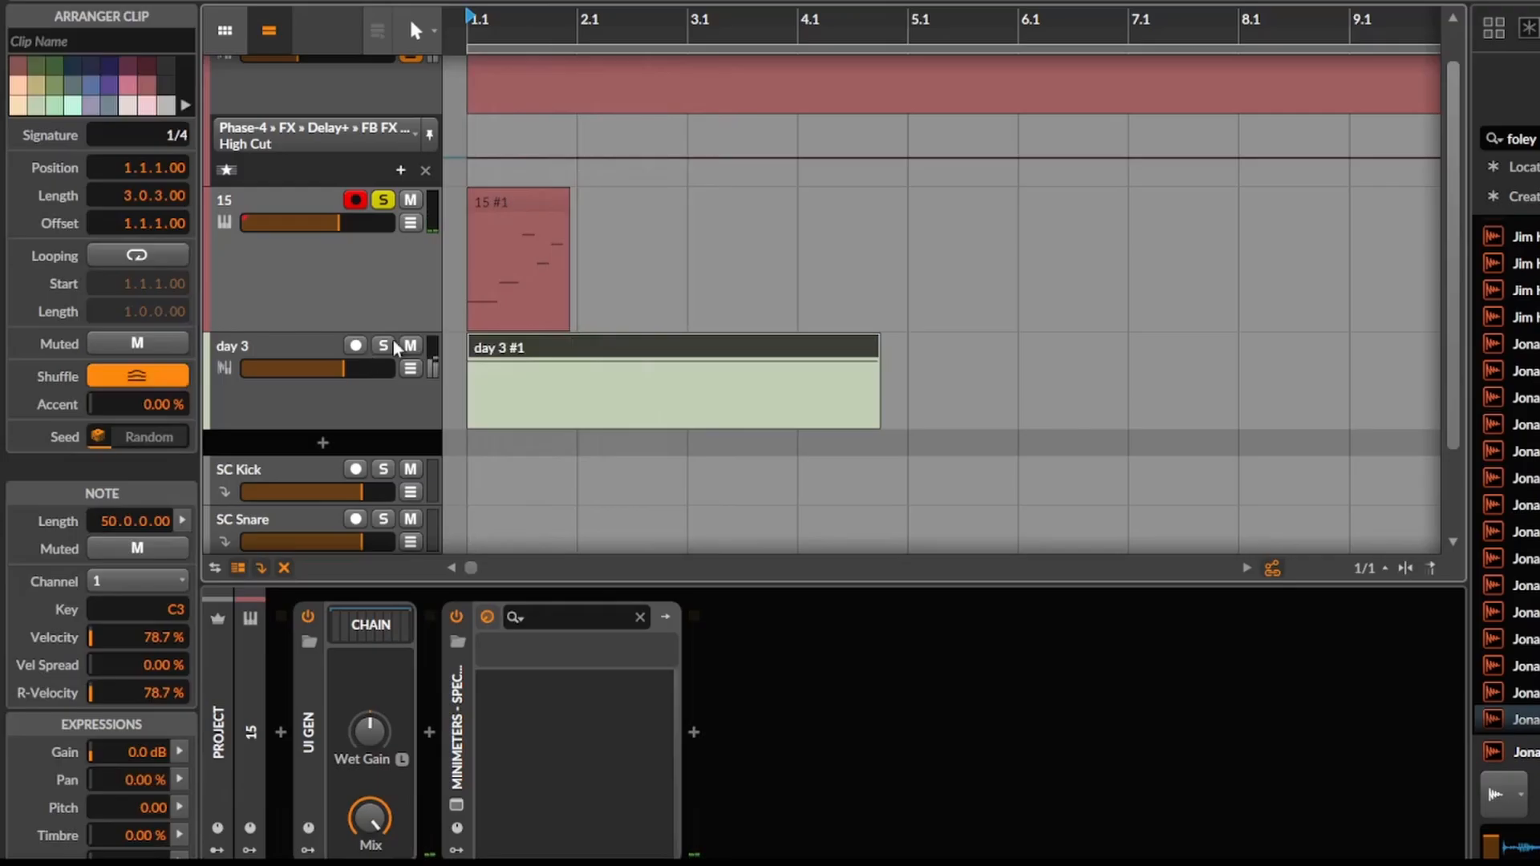
{"action": "left_click", "coordinate": [386, 345]}
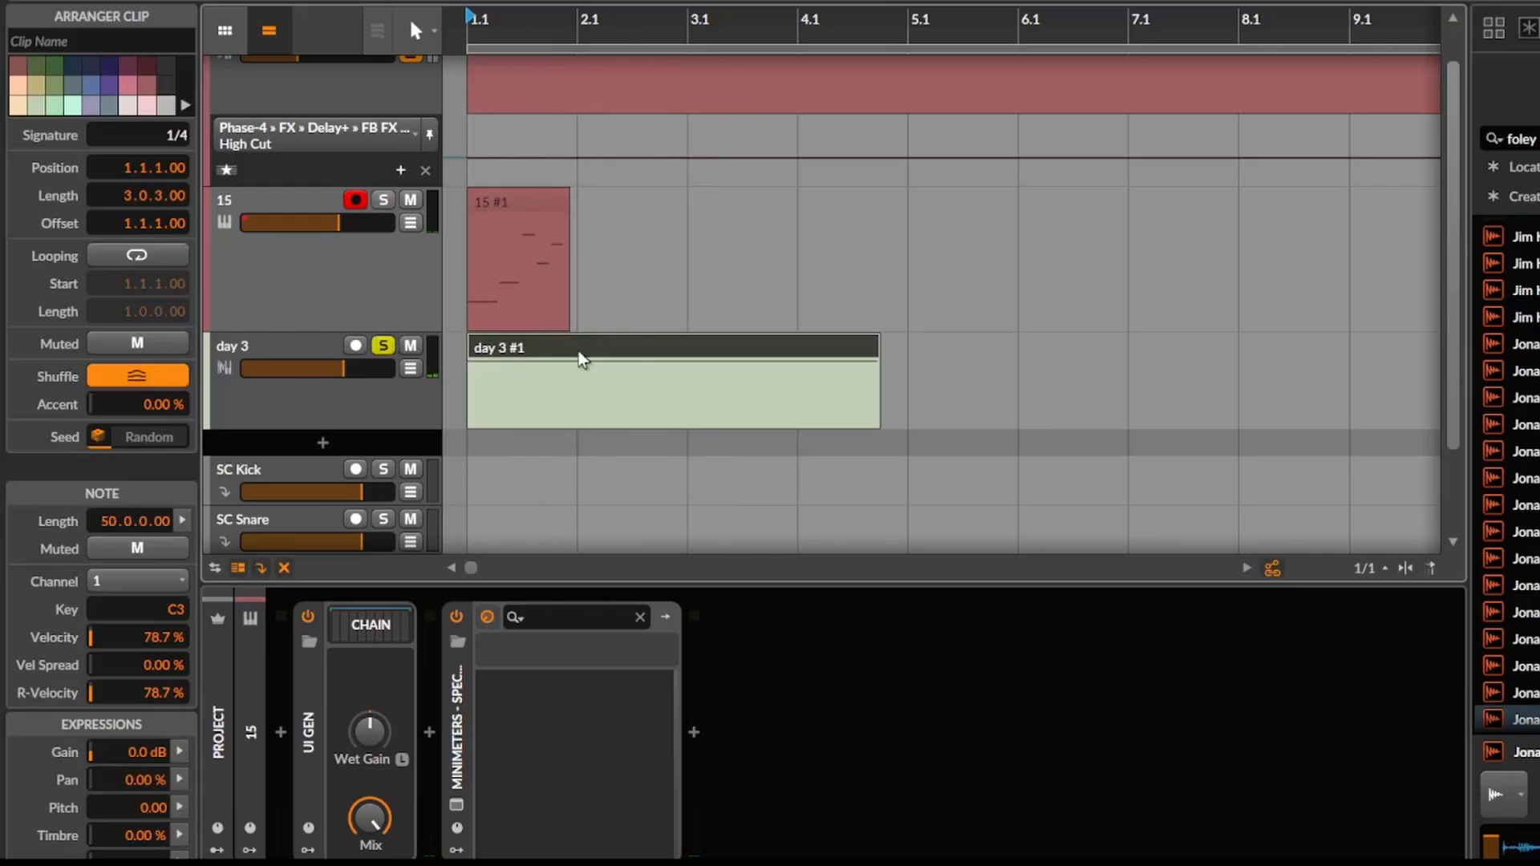
{"action": "scroll", "coordinate": [485, 308], "scroll_direction": "down", "scroll_amount": 3}
{"action": "left_click", "coordinate": [485, 308]}
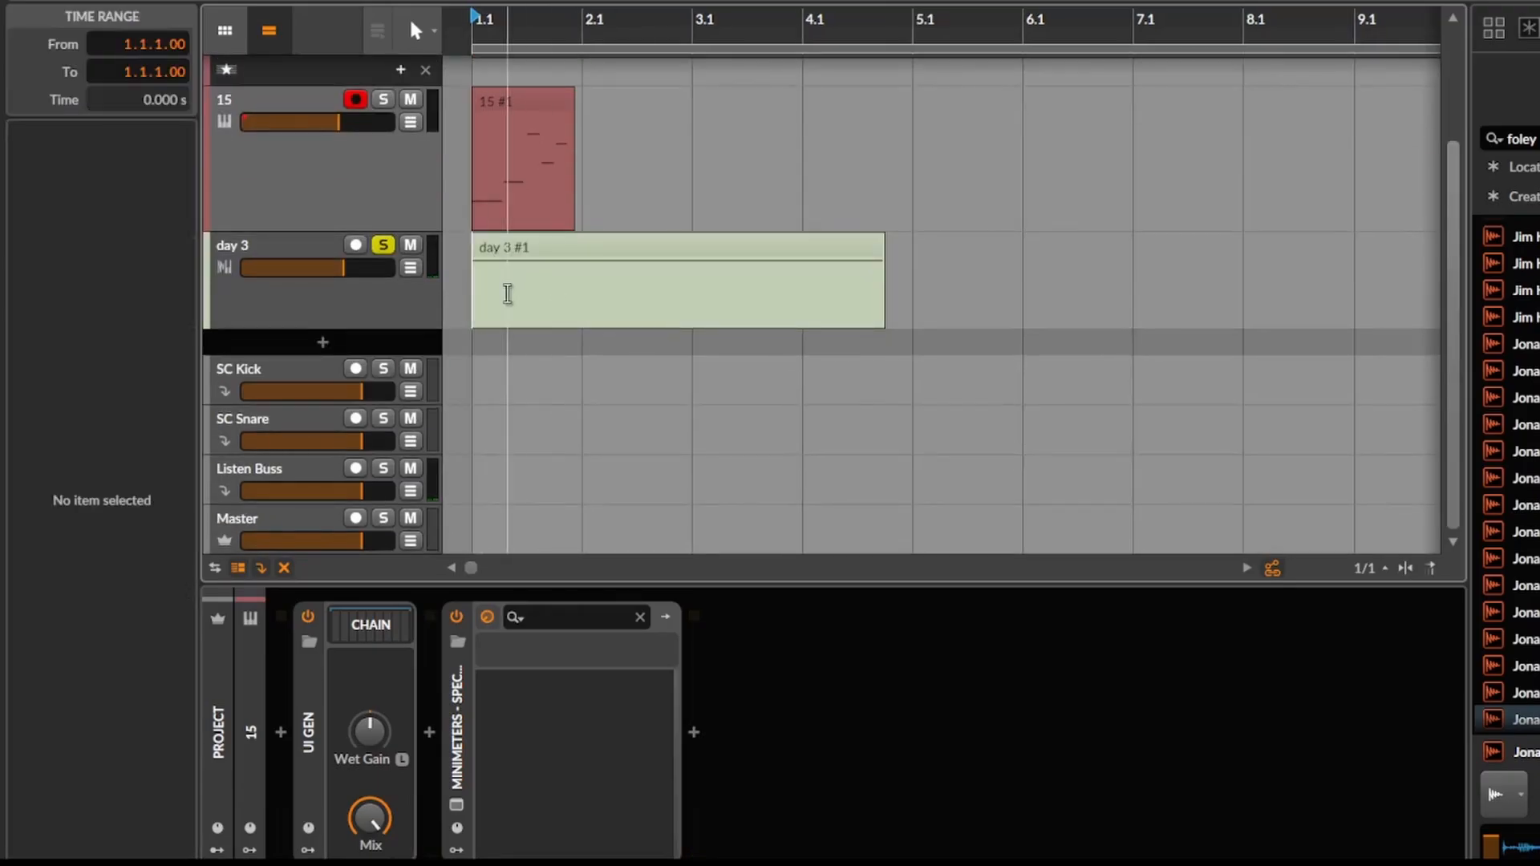
{"action": "key", "text": "space"}
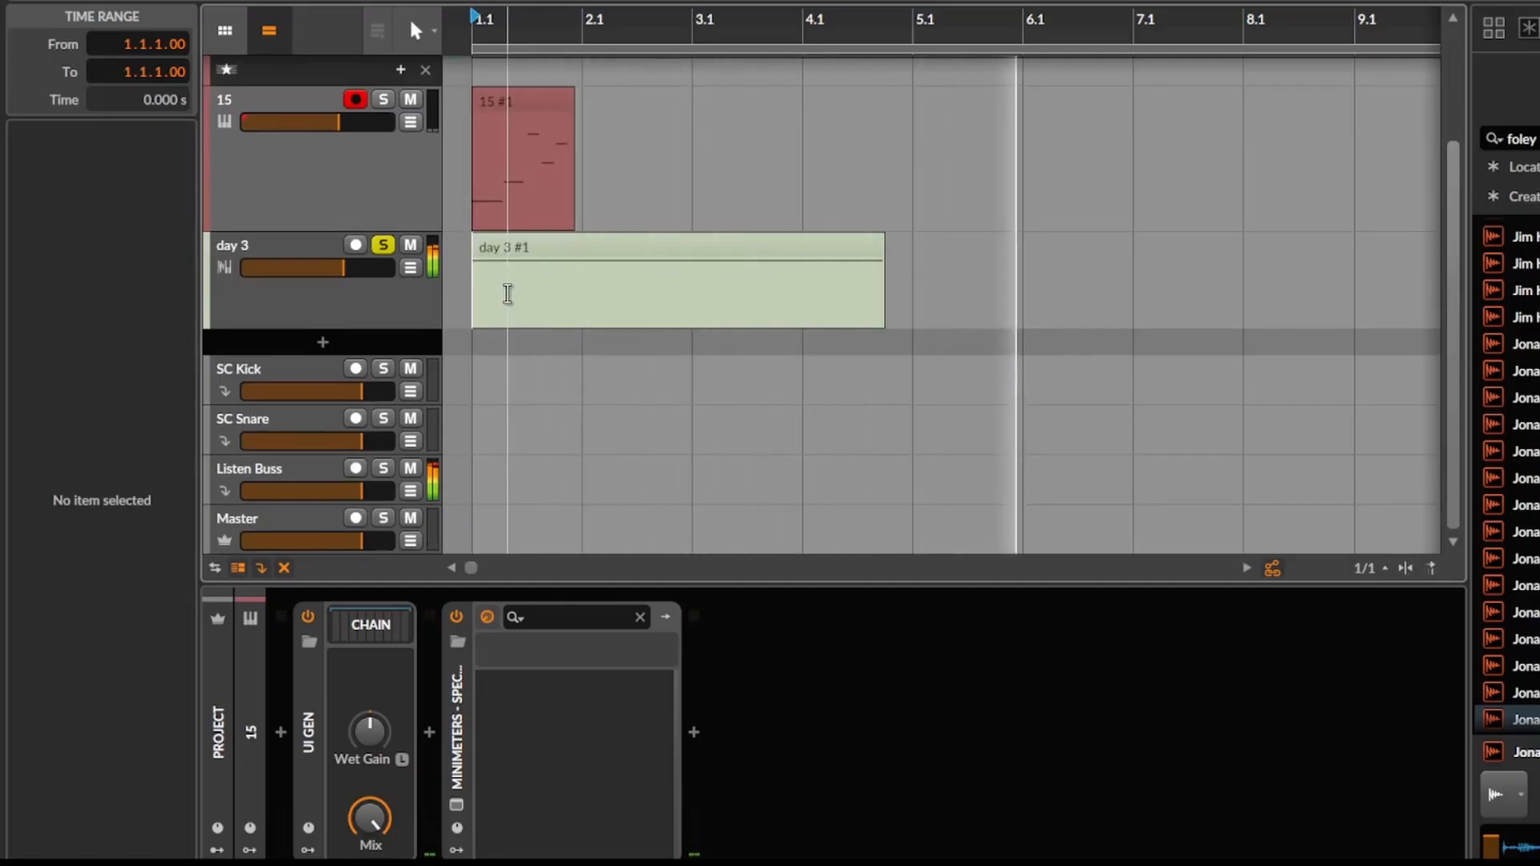
{"action": "key", "text": "space"}
{"action": "key", "text": "space"}
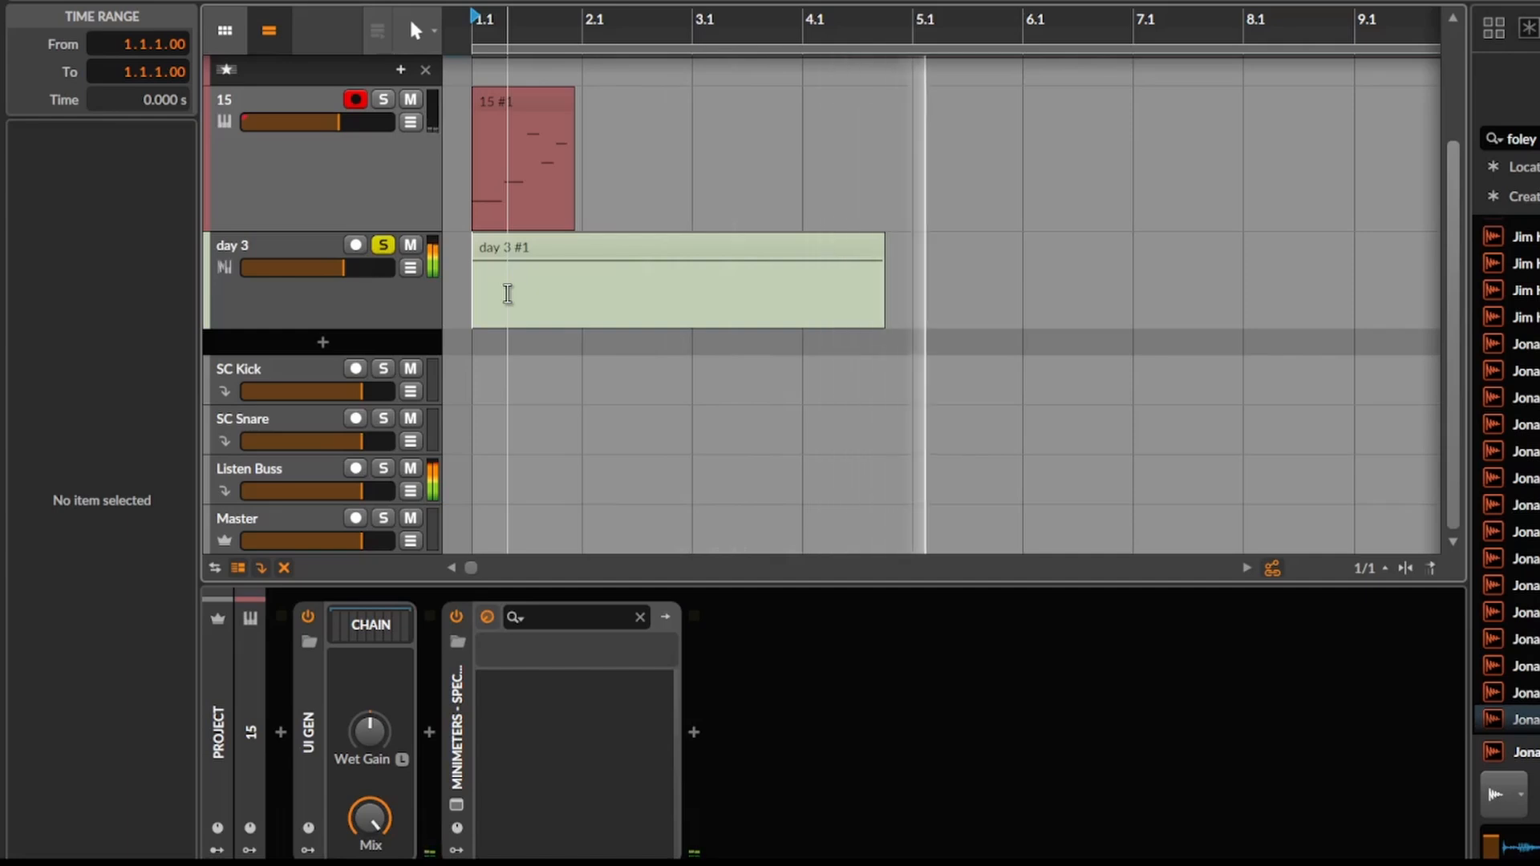
{"action": "key", "text": "space"}
{"action": "key", "text": "space"}
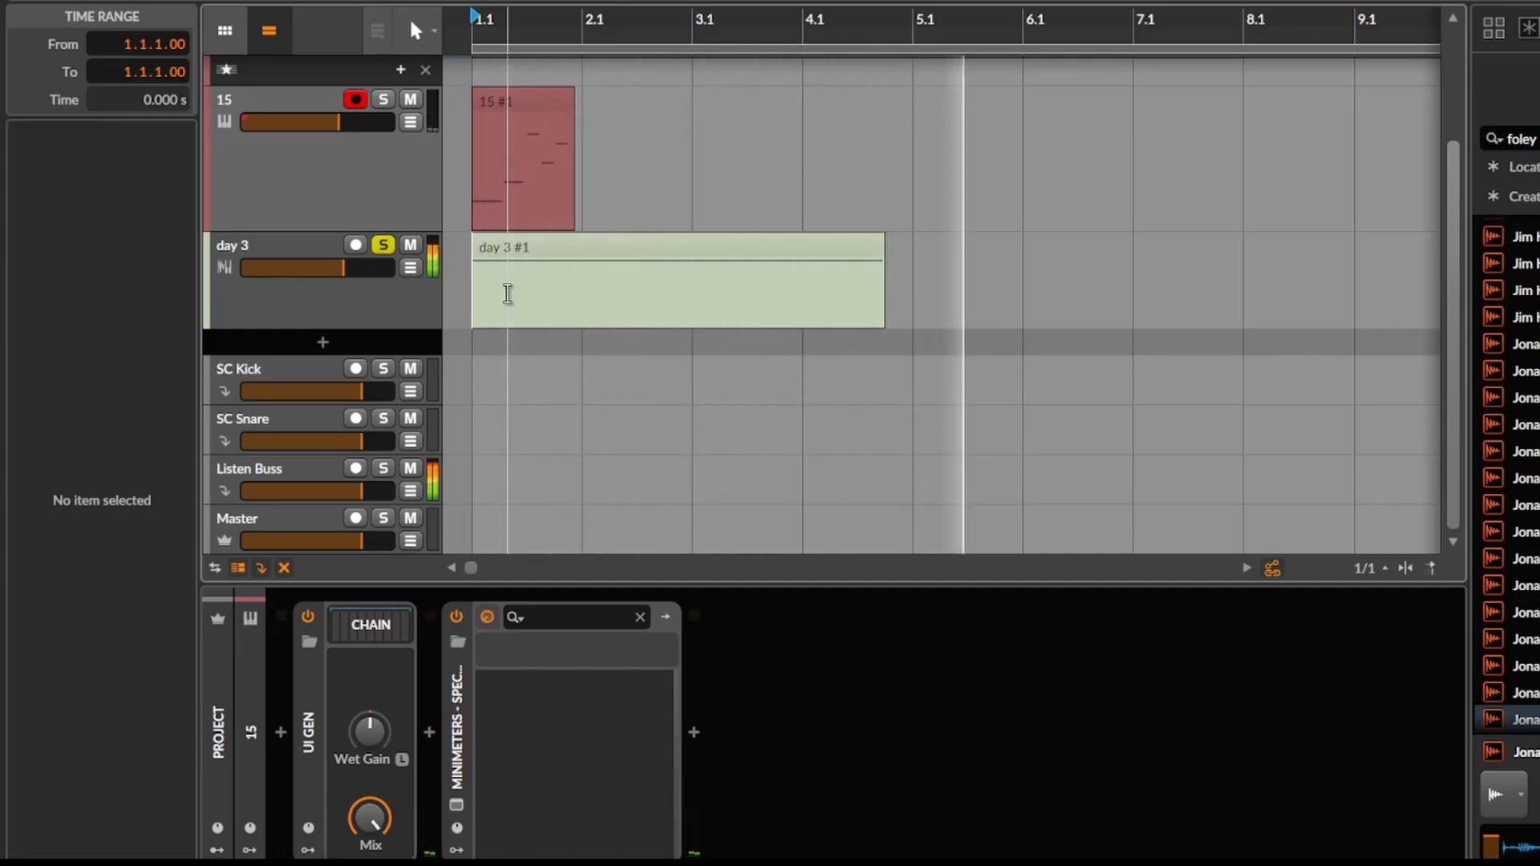
{"action": "key", "text": "space"}
Add a new instrument track below day 3 and delete the existing day 3 and 15 tracks.
{"action": "left_click", "coordinate": [295, 323]}
{"action": "key", "text": "ctrl+alt+t"}
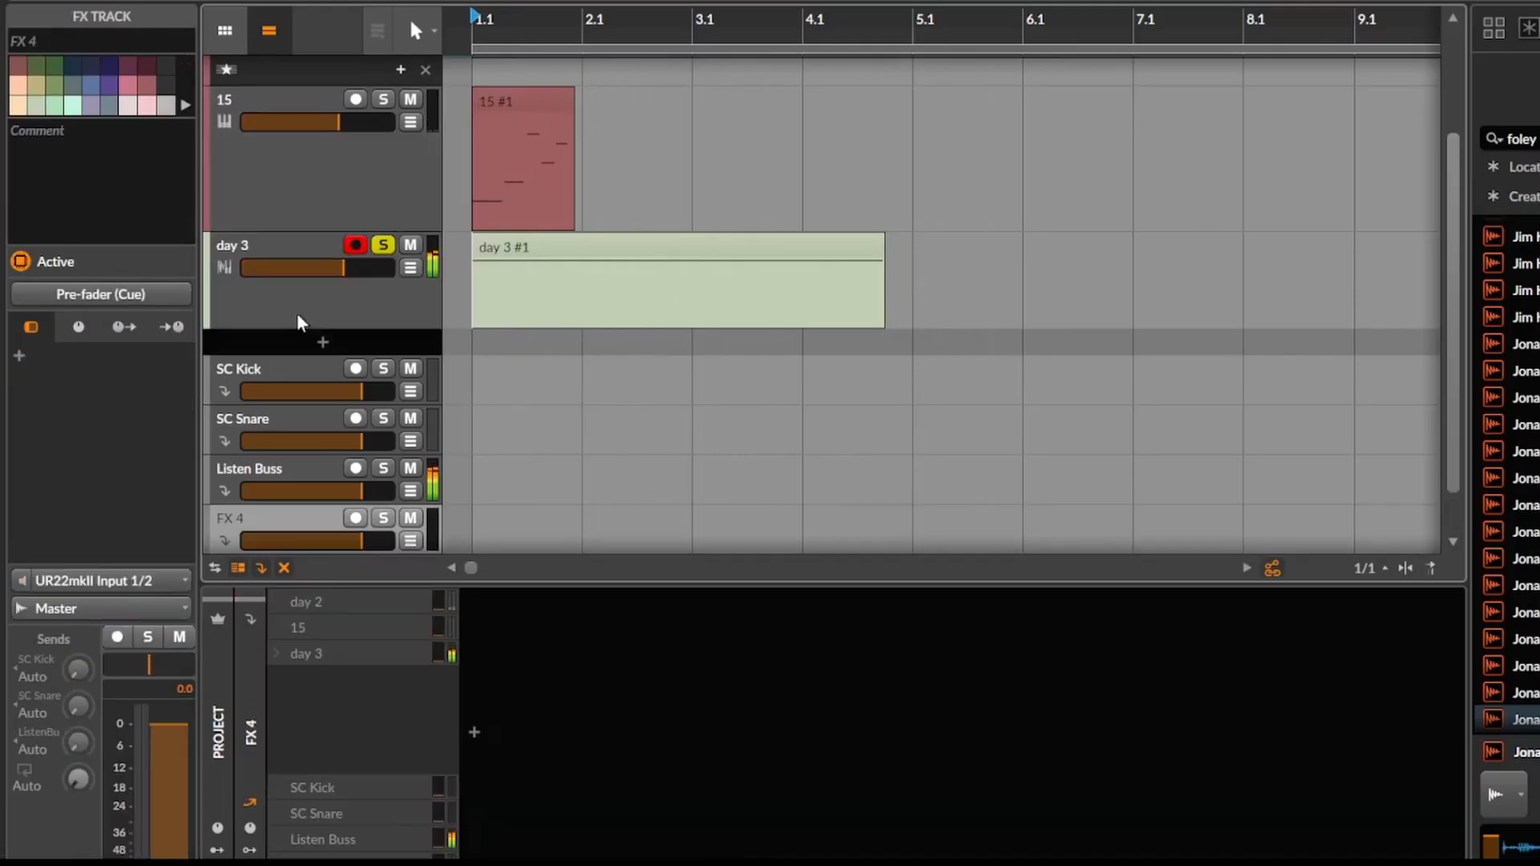
{"action": "key", "text": "ctrl+z"}
{"action": "key", "text": "ctrl+t"}
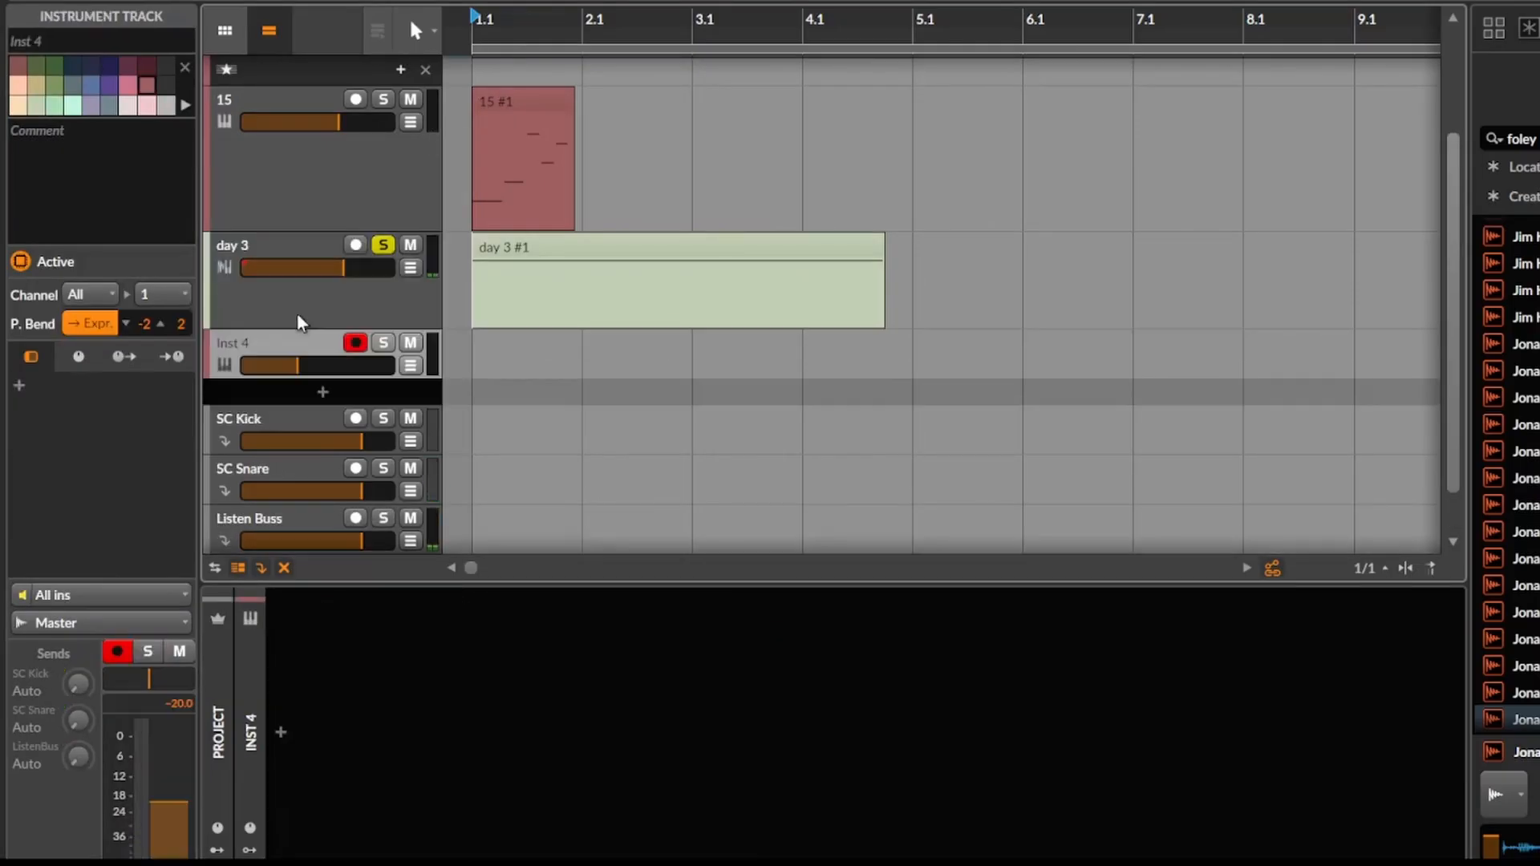
{"action": "left_click", "coordinate": [296, 322]}
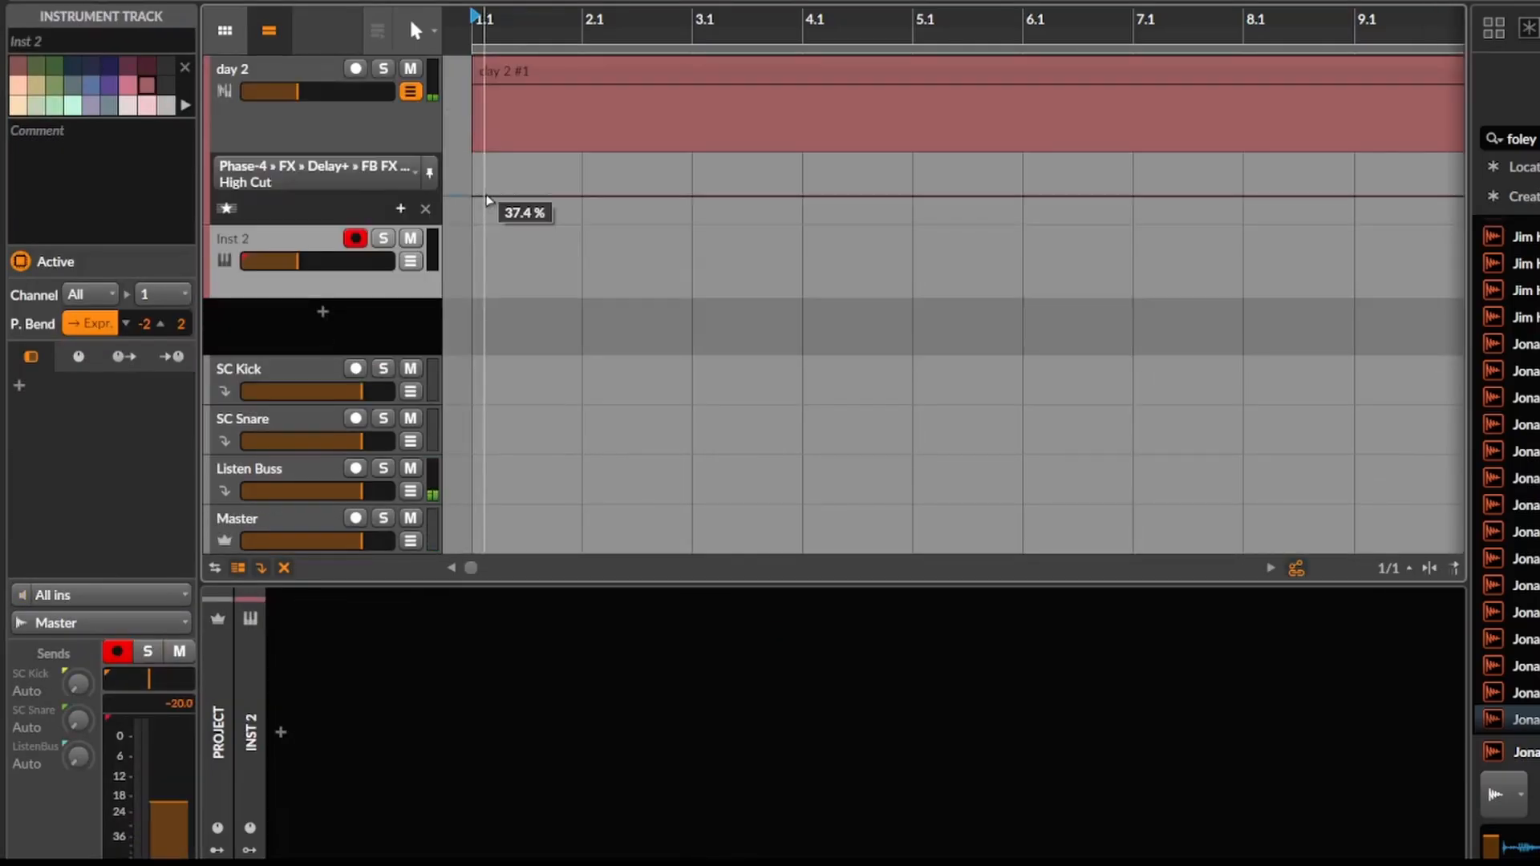
Draw a clip from bar 1.1 to 3.1 on the new instrument track and solo that track.
{"action": "key", "text": "3"}
{"action": "left_click_drag", "start_coordinate": [473, 273], "coordinate": [690, 272]}
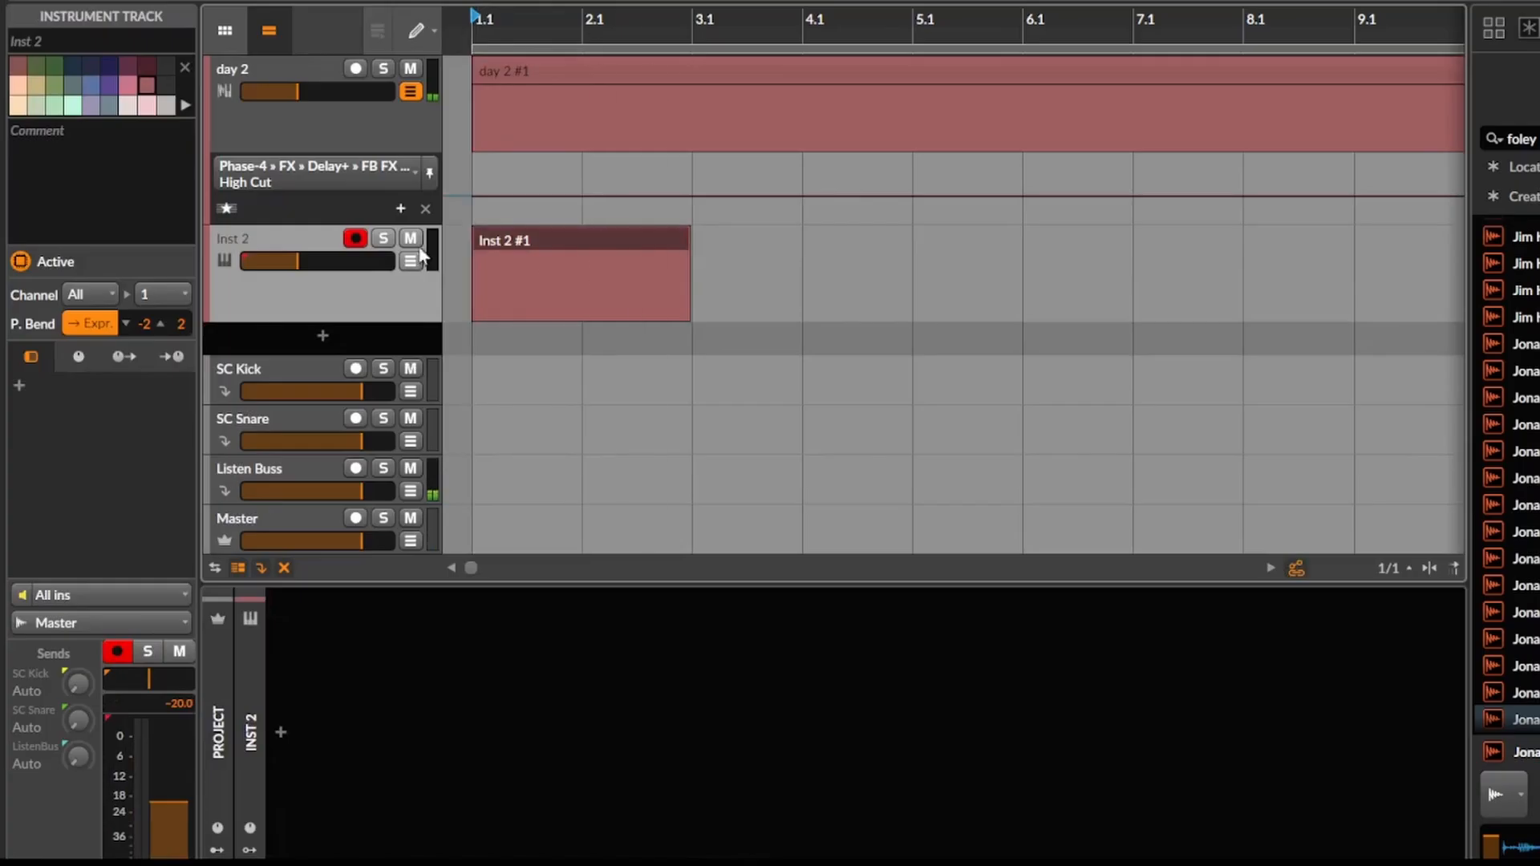
{"action": "left_click", "coordinate": [351, 239]}
{"action": "left_click", "coordinate": [385, 240]}
{"action": "left_click", "coordinate": [313, 244]}
Open the new clip for note editing and draw a C4 note about half a bar long starting at 1.1.1.00.
{"action": "double_click", "coordinate": [556, 248]}
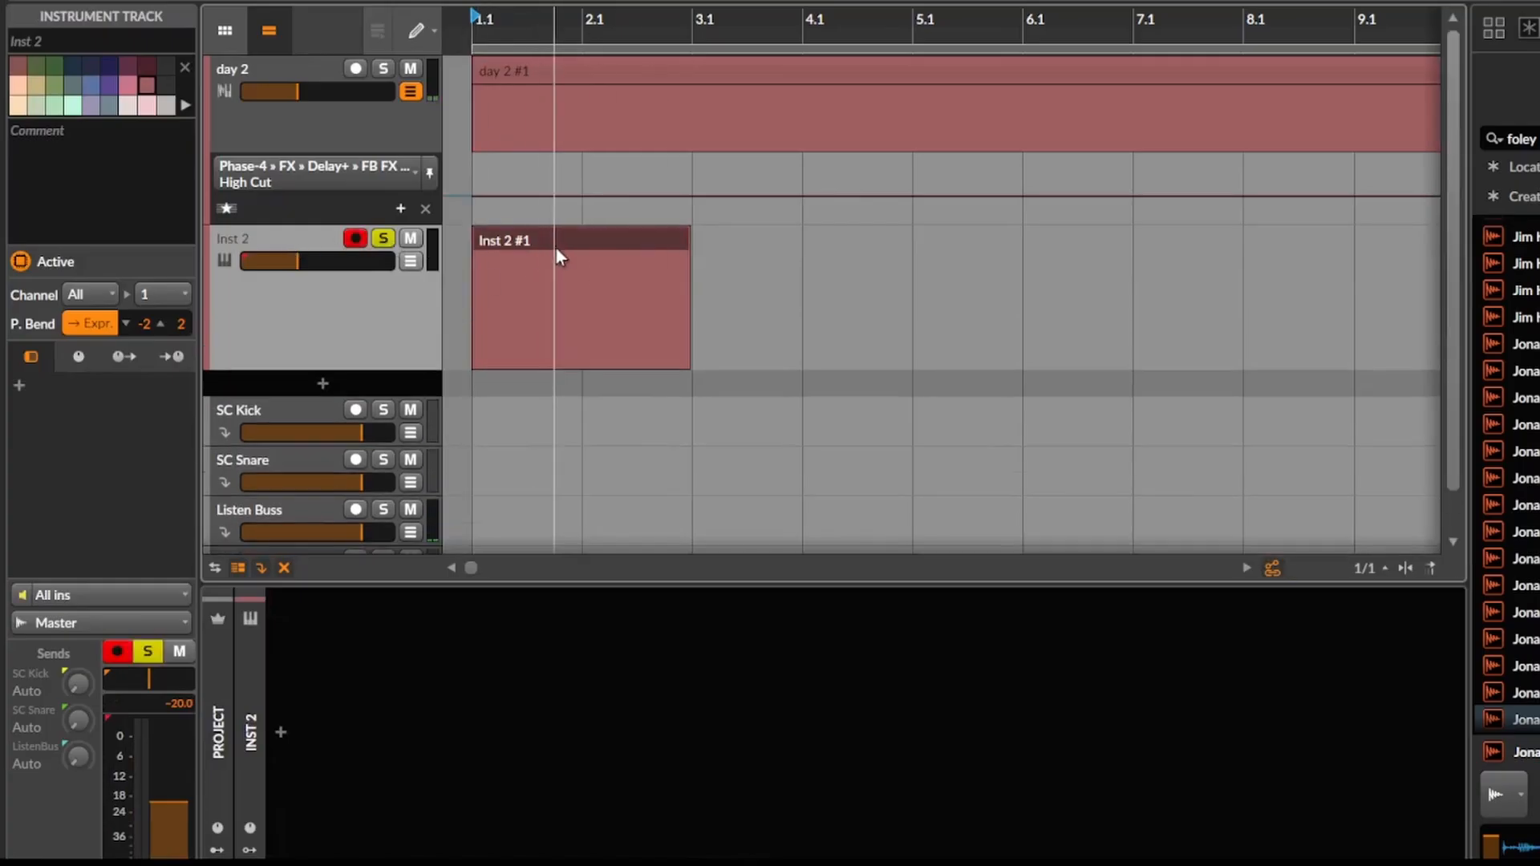
{"action": "key", "text": "3"}
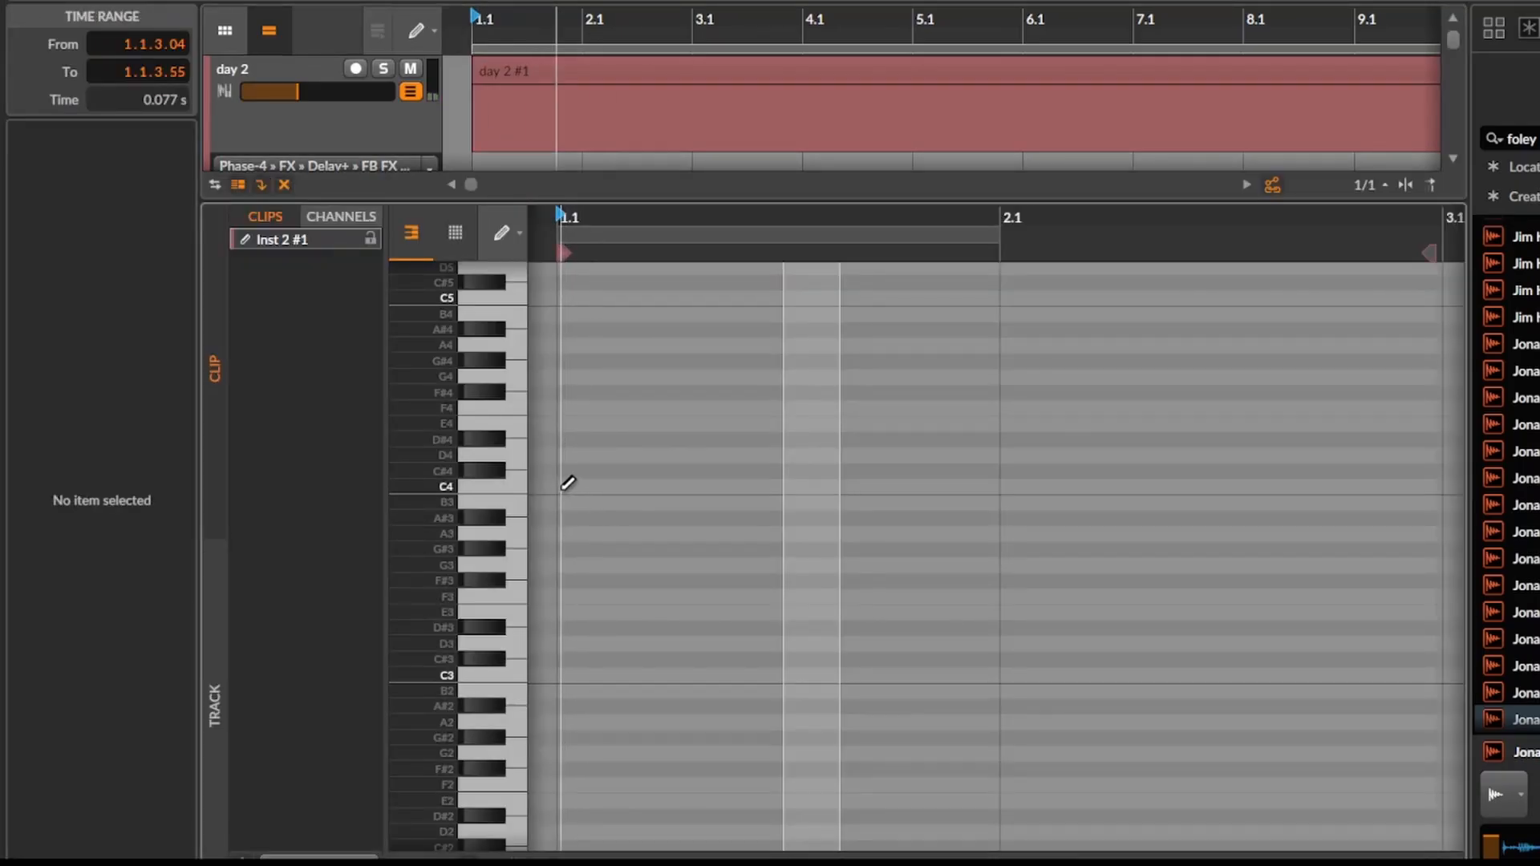
{"action": "left_click_drag", "start_coordinate": [566, 486], "coordinate": [1146, 487]}
{"action": "scroll", "coordinate": [571, 533], "scroll_direction": "up", "scroll_amount": 5}
{"action": "key", "text": "1"}
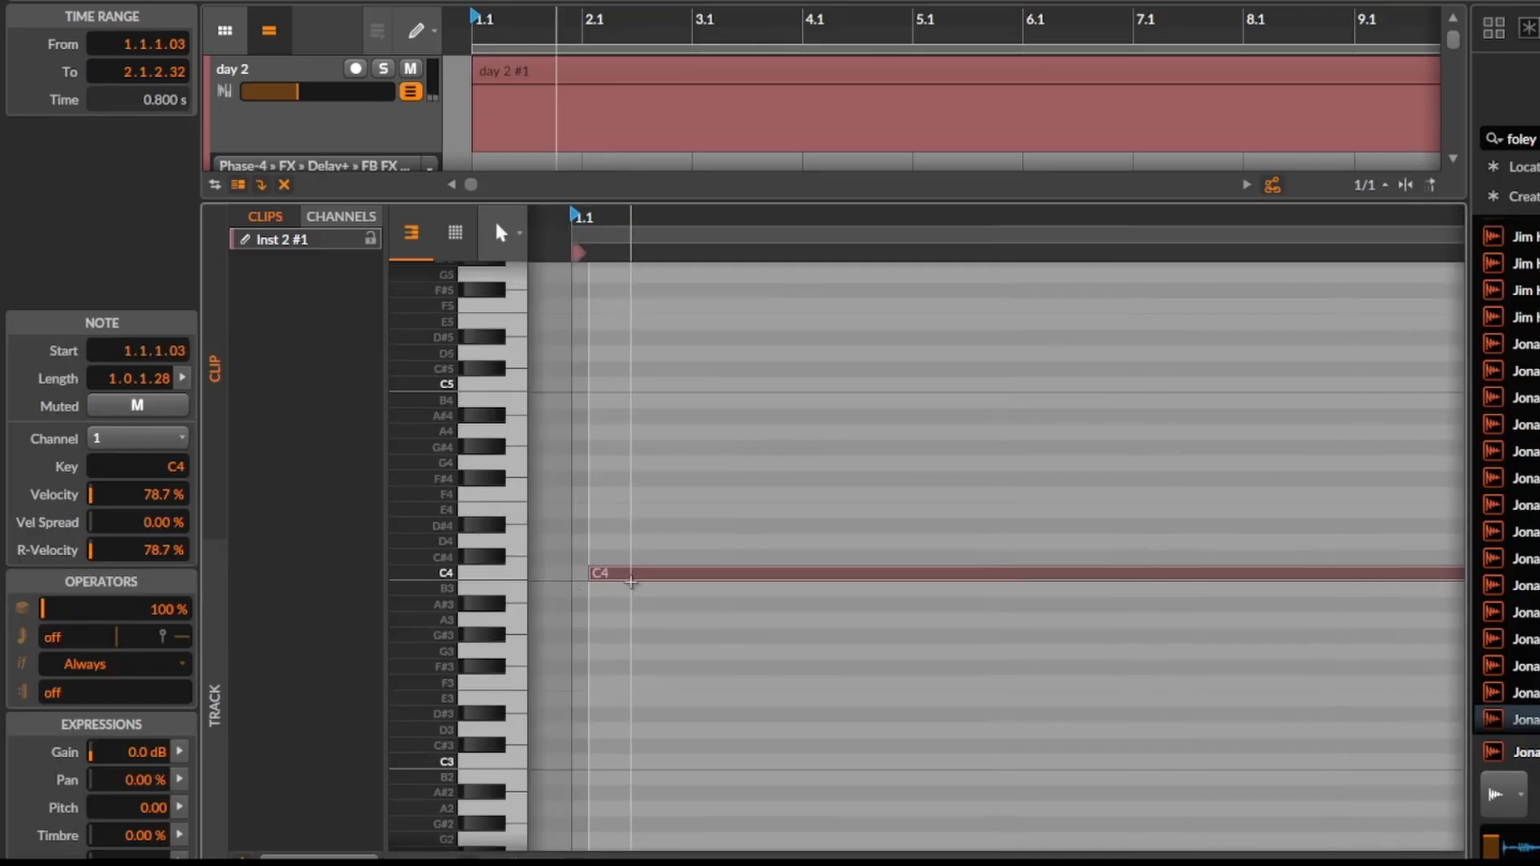
{"action": "left_click_drag", "start_coordinate": [623, 579], "coordinate": [616, 579]}
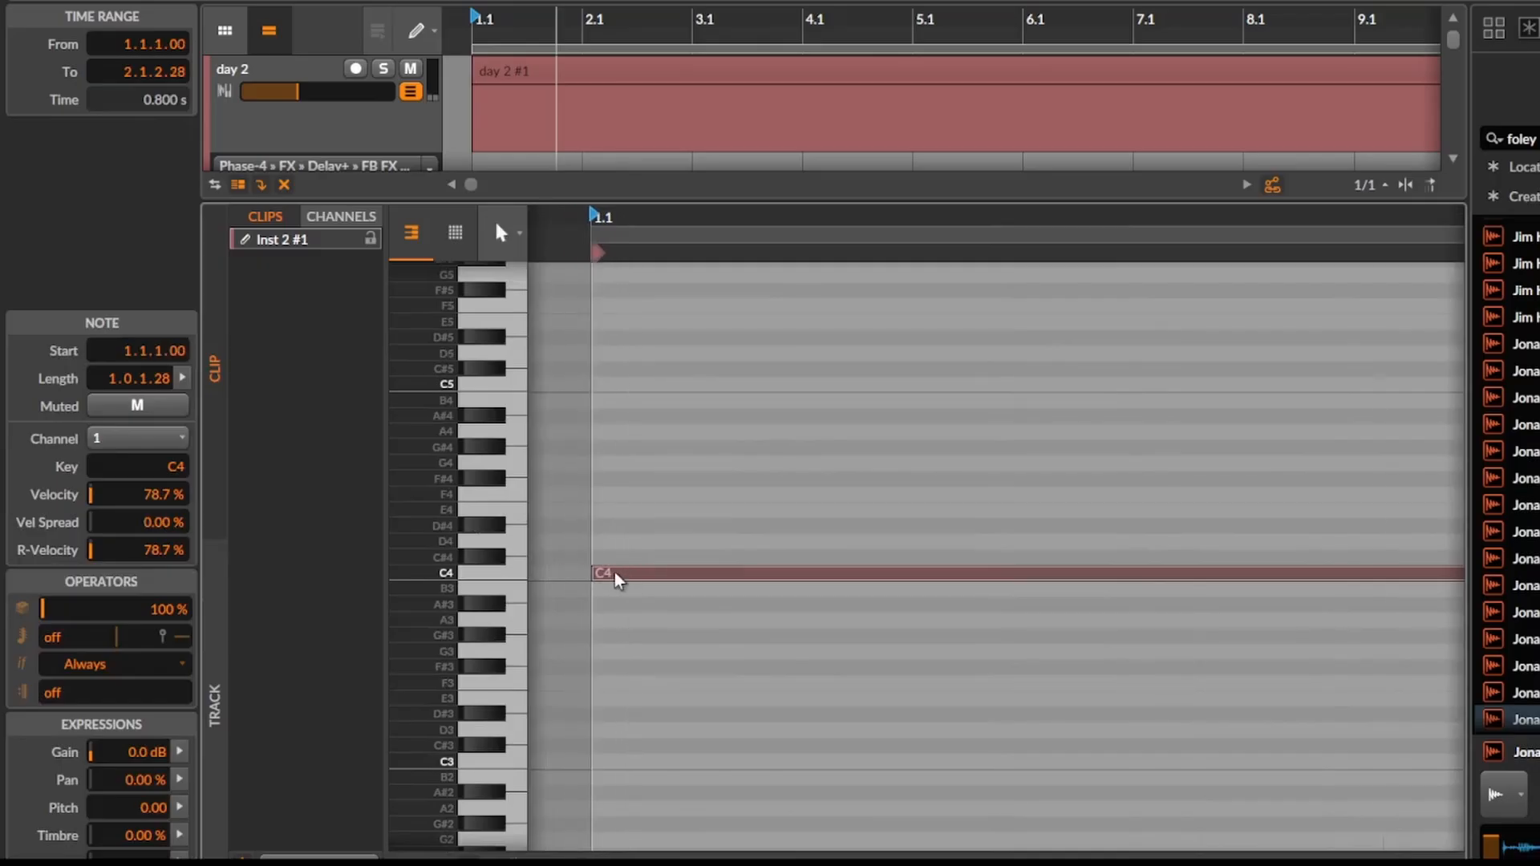
{"action": "scroll", "coordinate": [617, 578], "scroll_direction": "down", "scroll_amount": 6}
{"action": "left_click_drag", "start_coordinate": [855, 572], "coordinate": [688, 572]}
Show the new track's device chain and set the playback start to the clip's beginning at 1.1.1.00.
{"action": "key", "text": "d"}
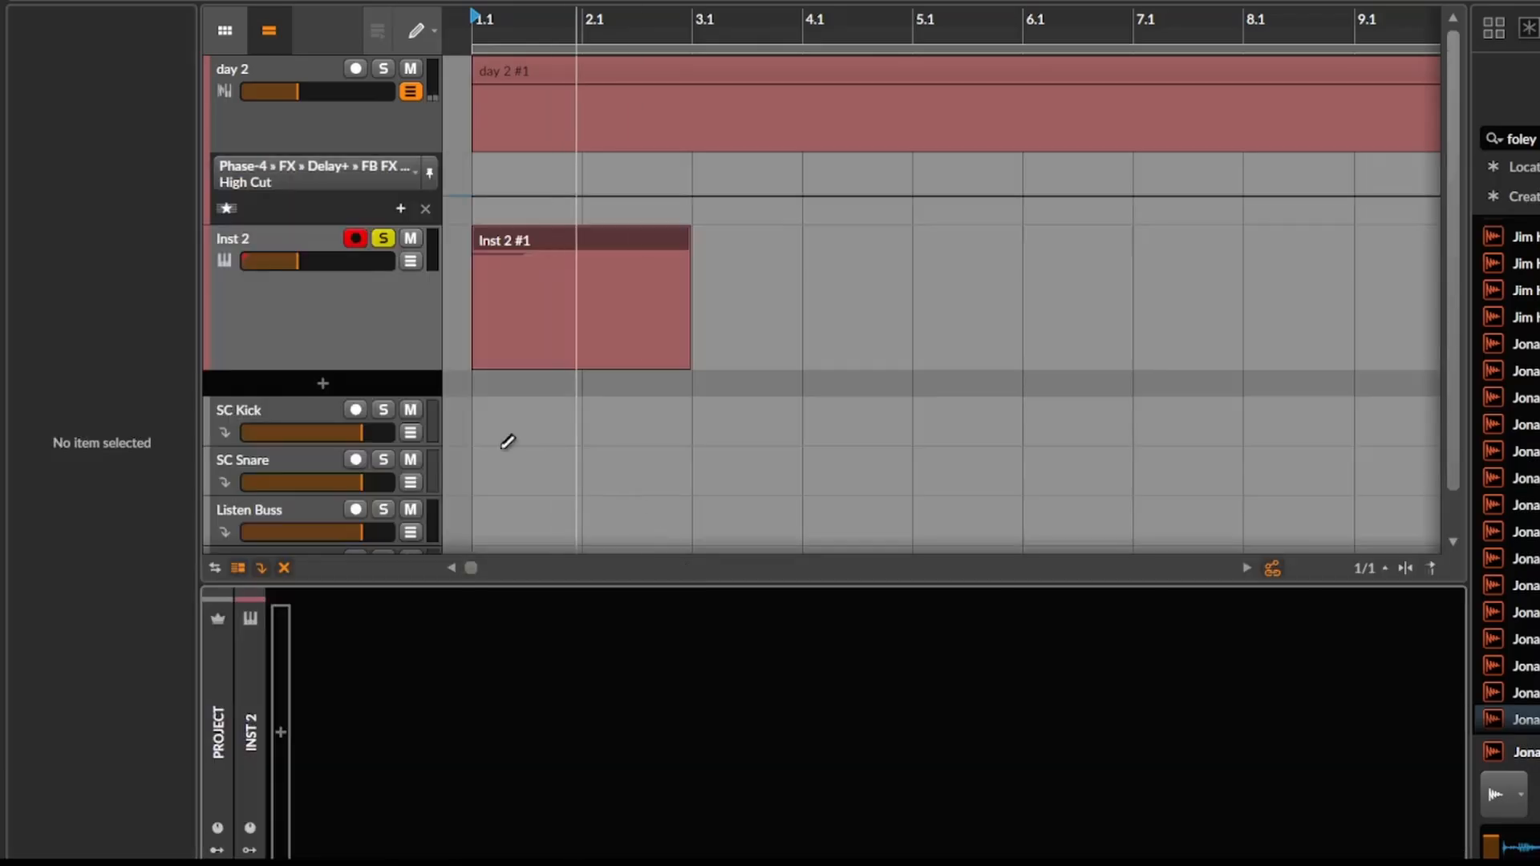
{"action": "key", "text": "space"}
{"action": "scroll", "coordinate": [482, 430], "scroll_direction": "up", "scroll_amount": 8}
{"action": "key", "text": "2"}
{"action": "left_click", "coordinate": [449, 313]}
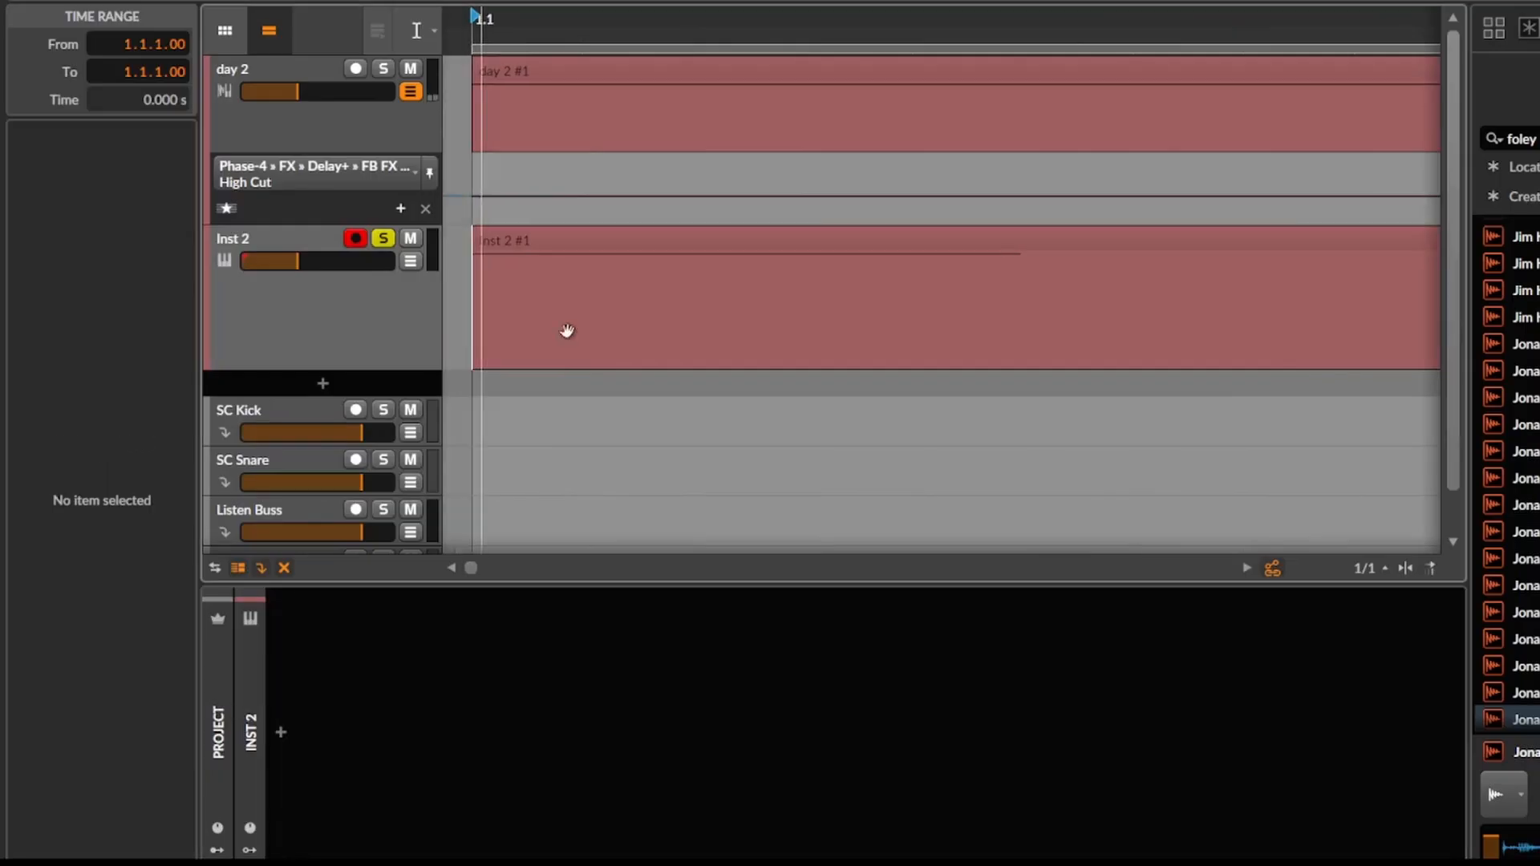
Search the instruments for "poly" and insert a Poly Grid on the new track, named kick fundamentals.
{"action": "left_click", "coordinate": [281, 742]}
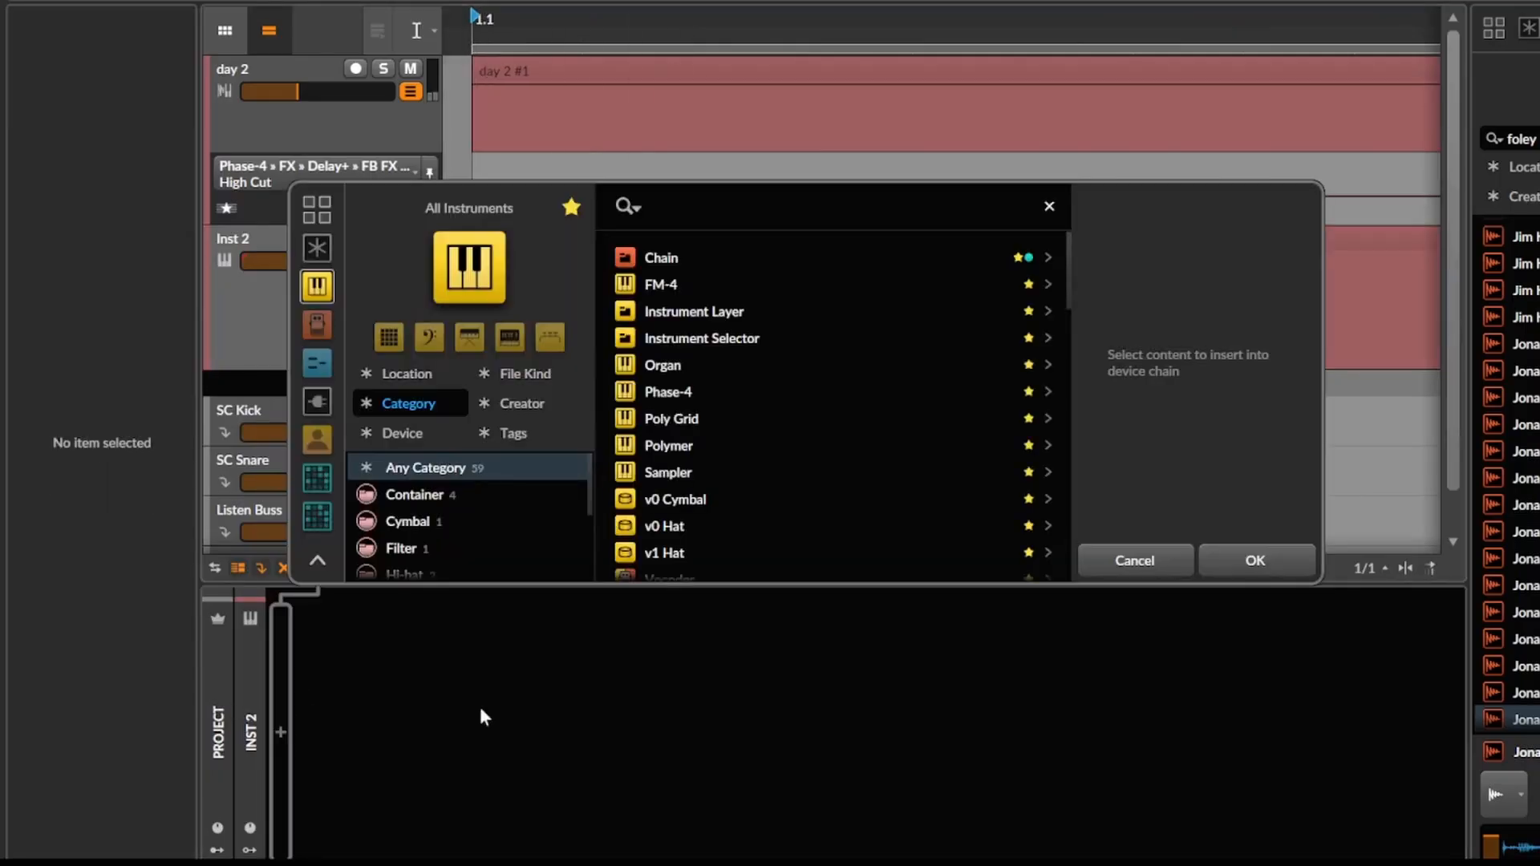
{"action": "left_click", "coordinate": [313, 326]}
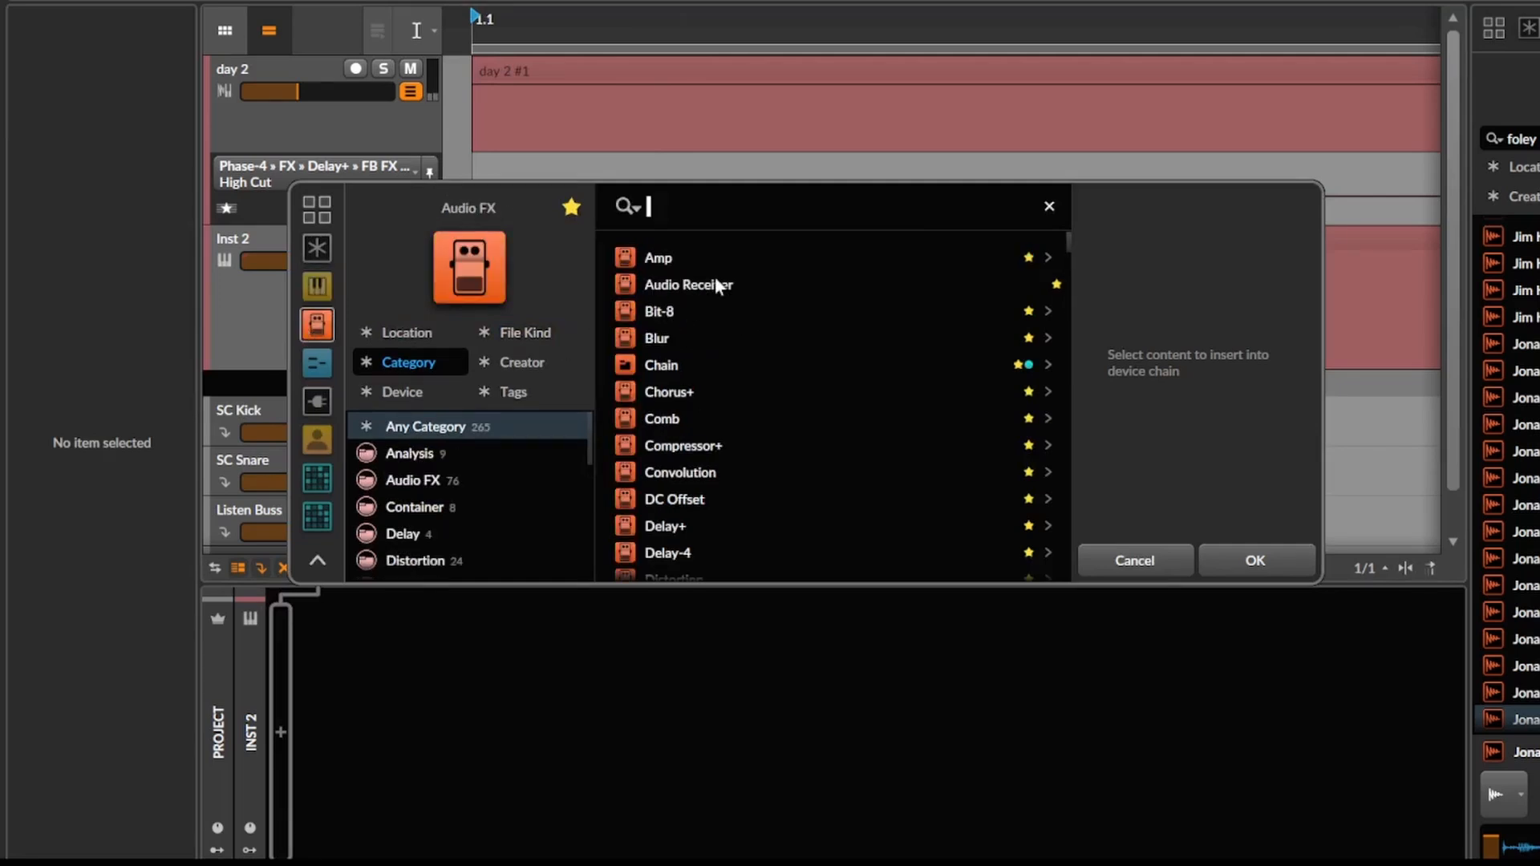
{"action": "left_click", "coordinate": [318, 288]}
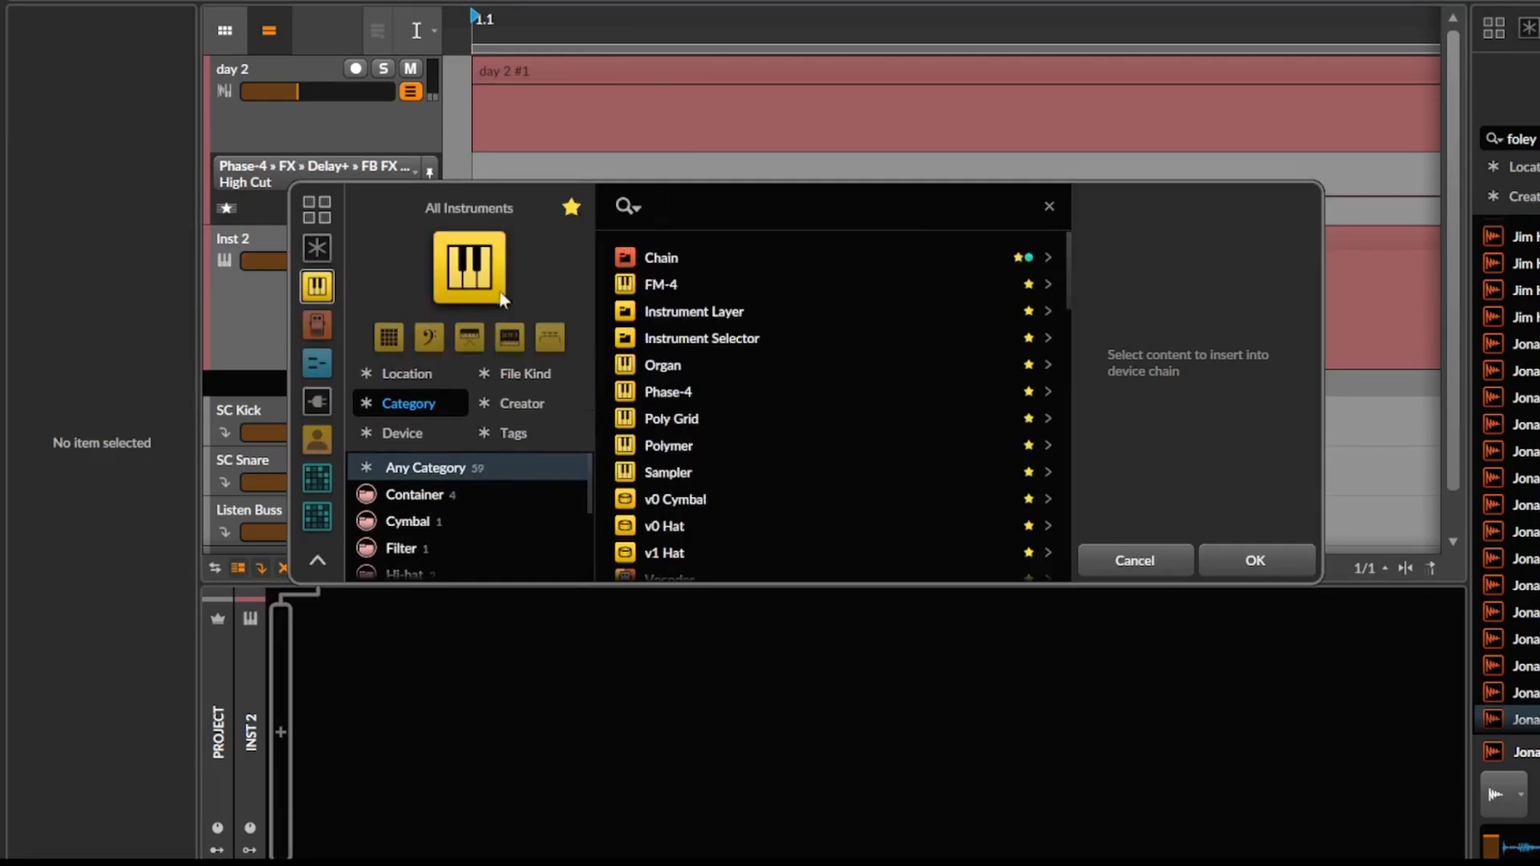
{"action": "type", "text": "poly"}
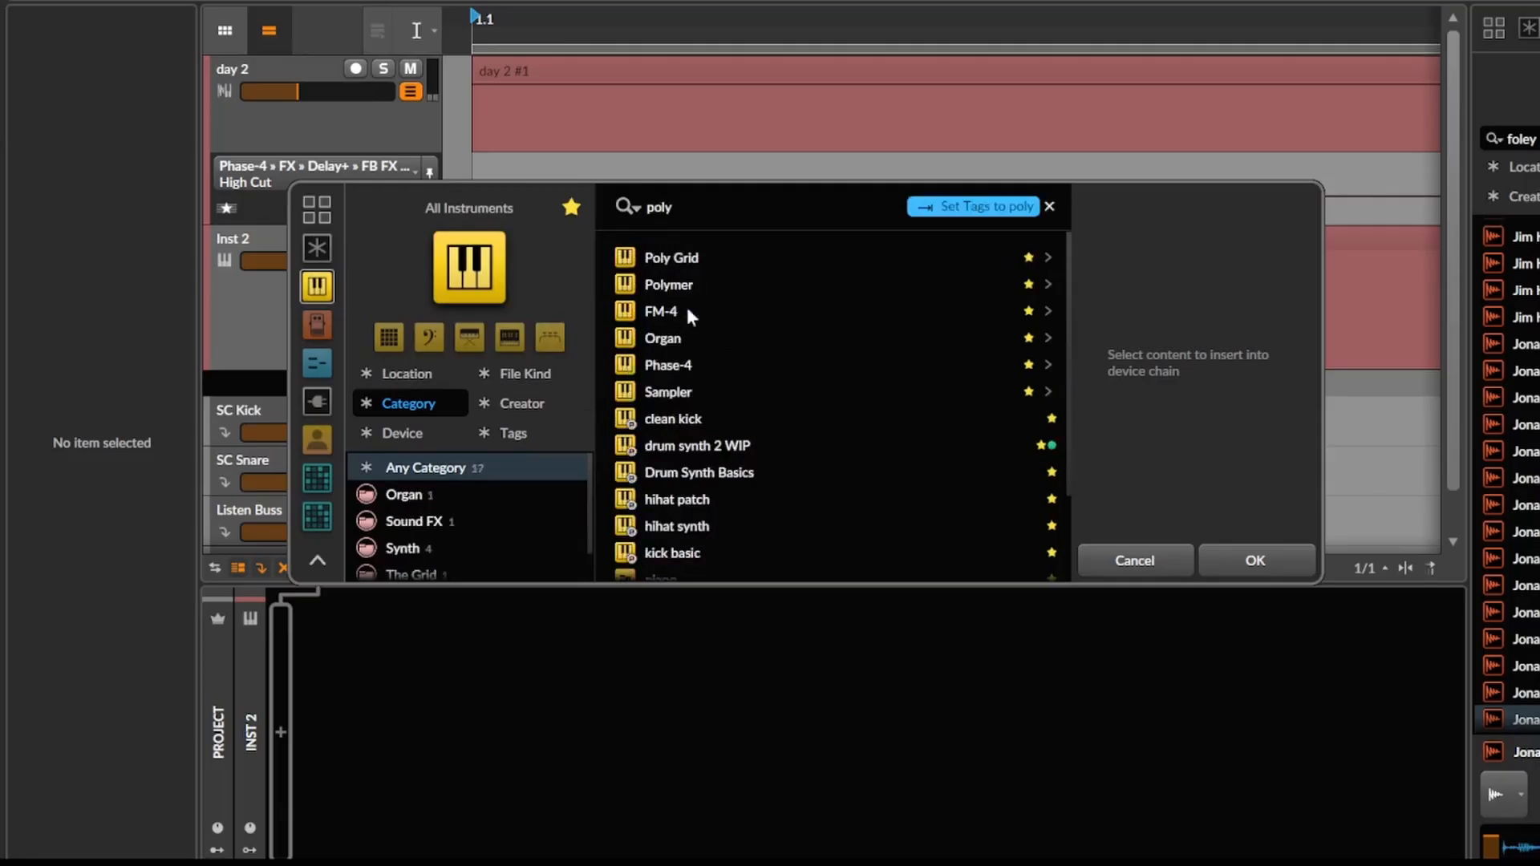
{"action": "key", "text": "Return"}
{"action": "scroll", "coordinate": [523, 324], "scroll_direction": "down", "scroll_amount": 1}
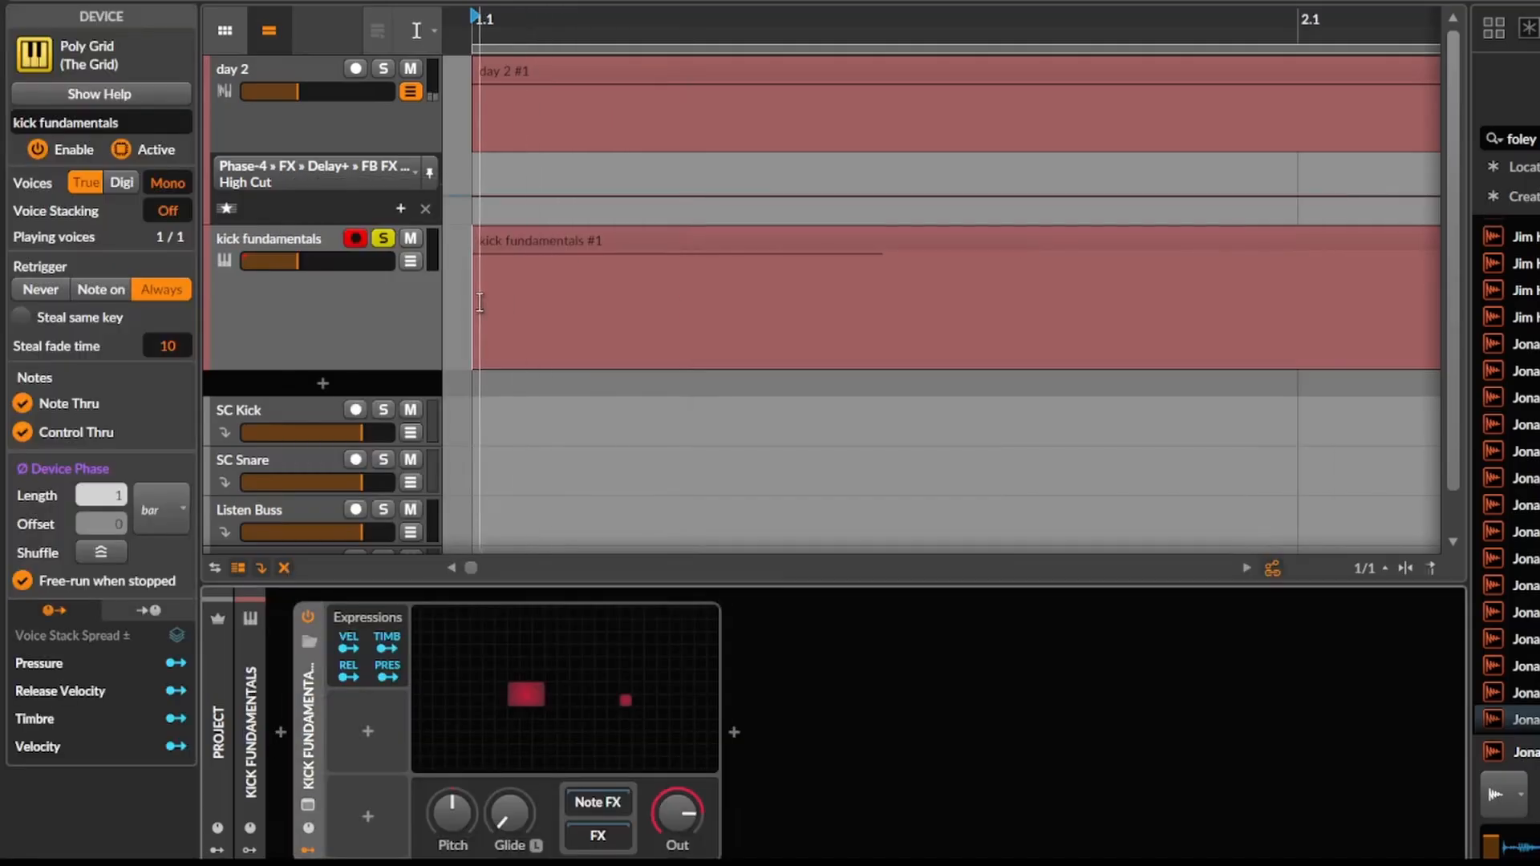
{"action": "left_click", "coordinate": [453, 299]}
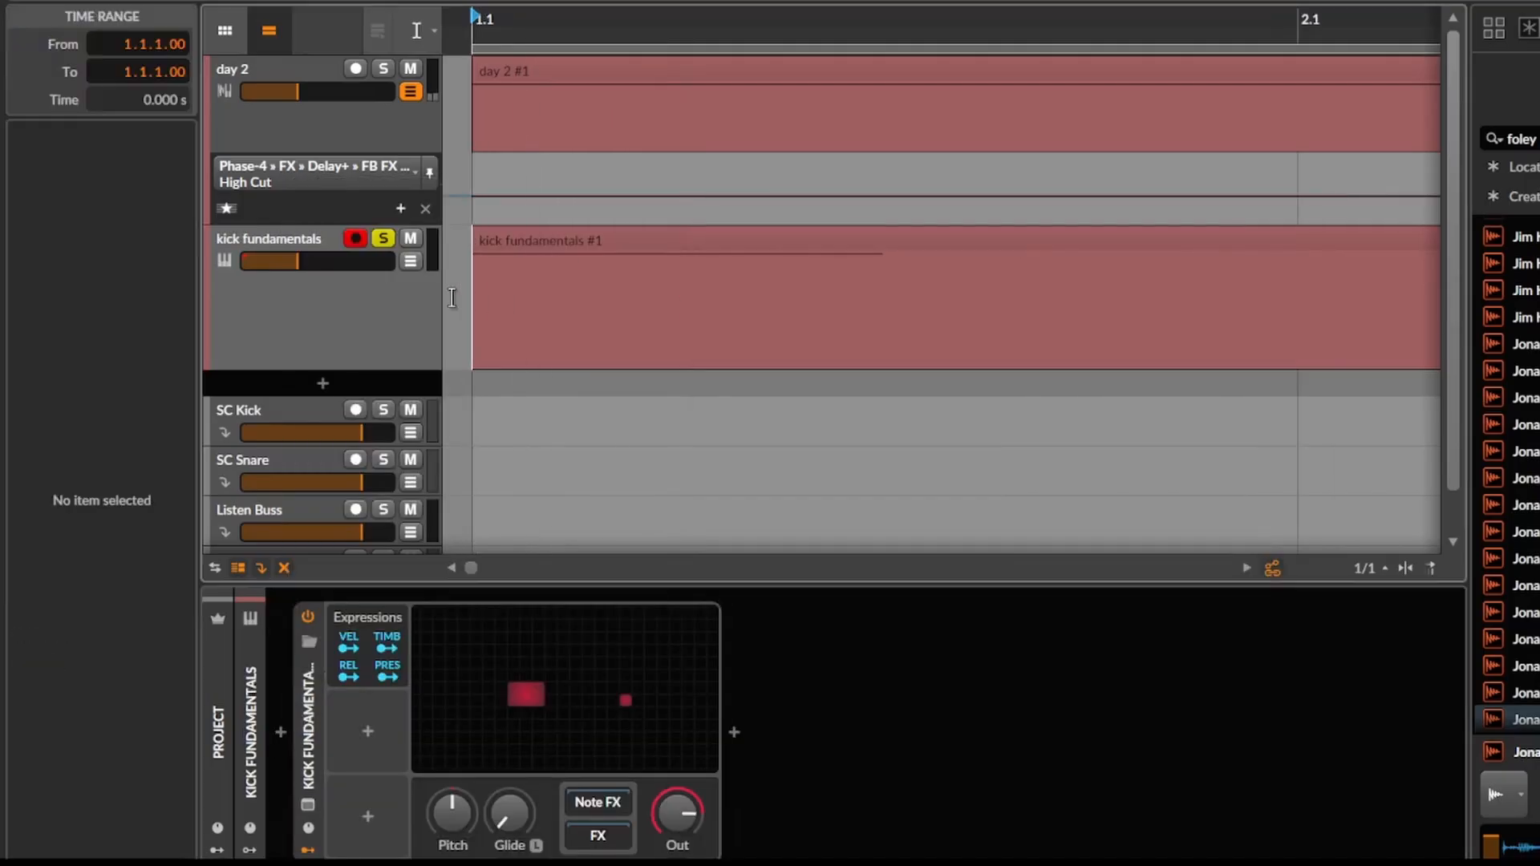
Open the kick fundamentals grid patch and move the Audio Out module farther away from the Sine oscillator.
{"action": "left_click", "coordinate": [540, 705]}
{"action": "left_click_drag", "start_coordinate": [628, 317], "coordinate": [714, 404]}
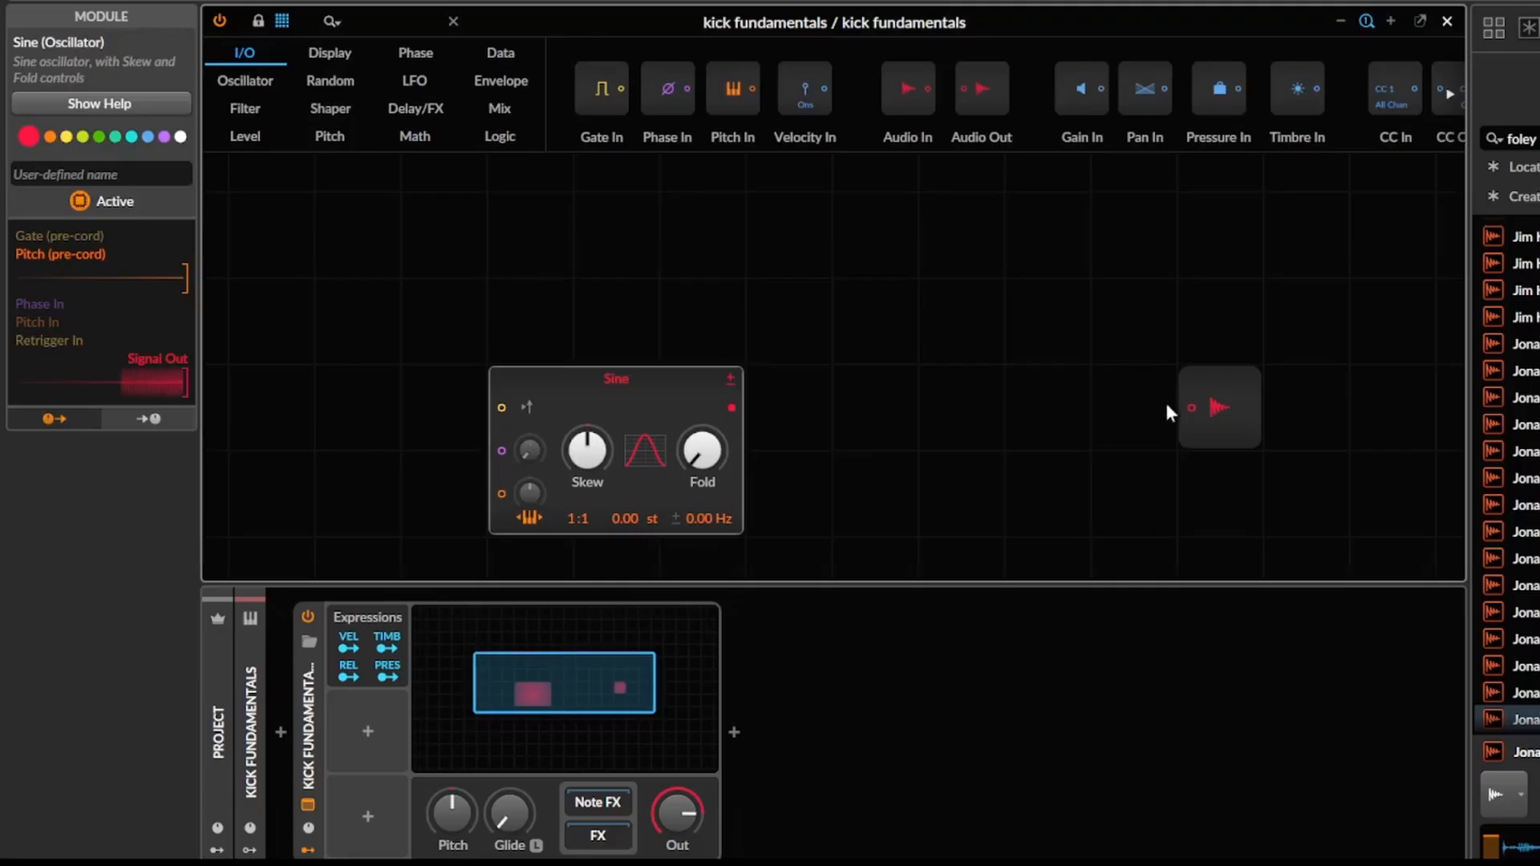
{"action": "left_click_drag", "start_coordinate": [1216, 409], "coordinate": [957, 411]}
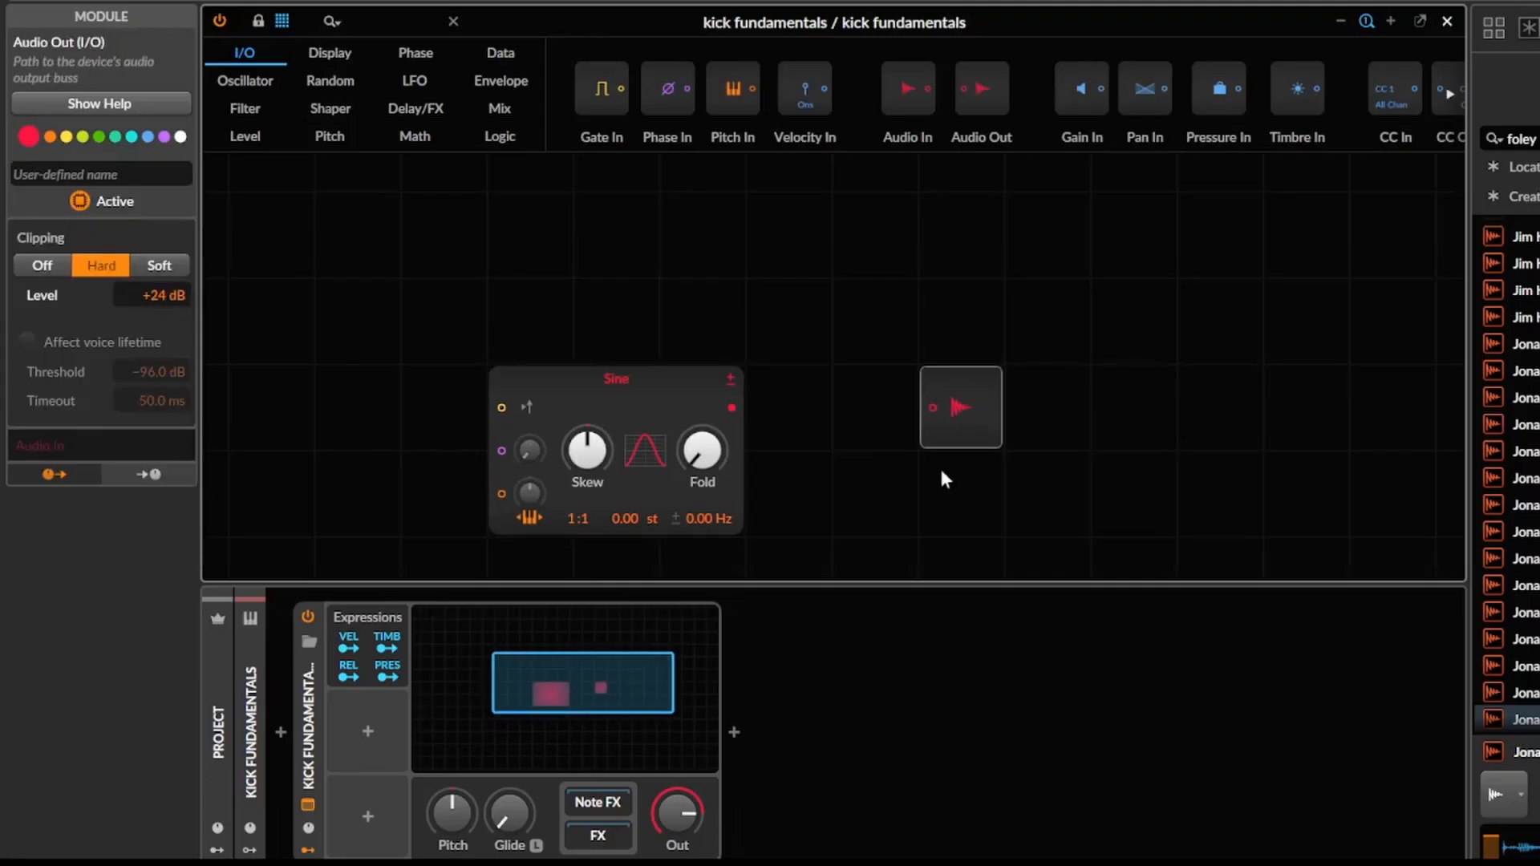
{"action": "left_click_drag", "start_coordinate": [941, 472], "coordinate": [1035, 417]}
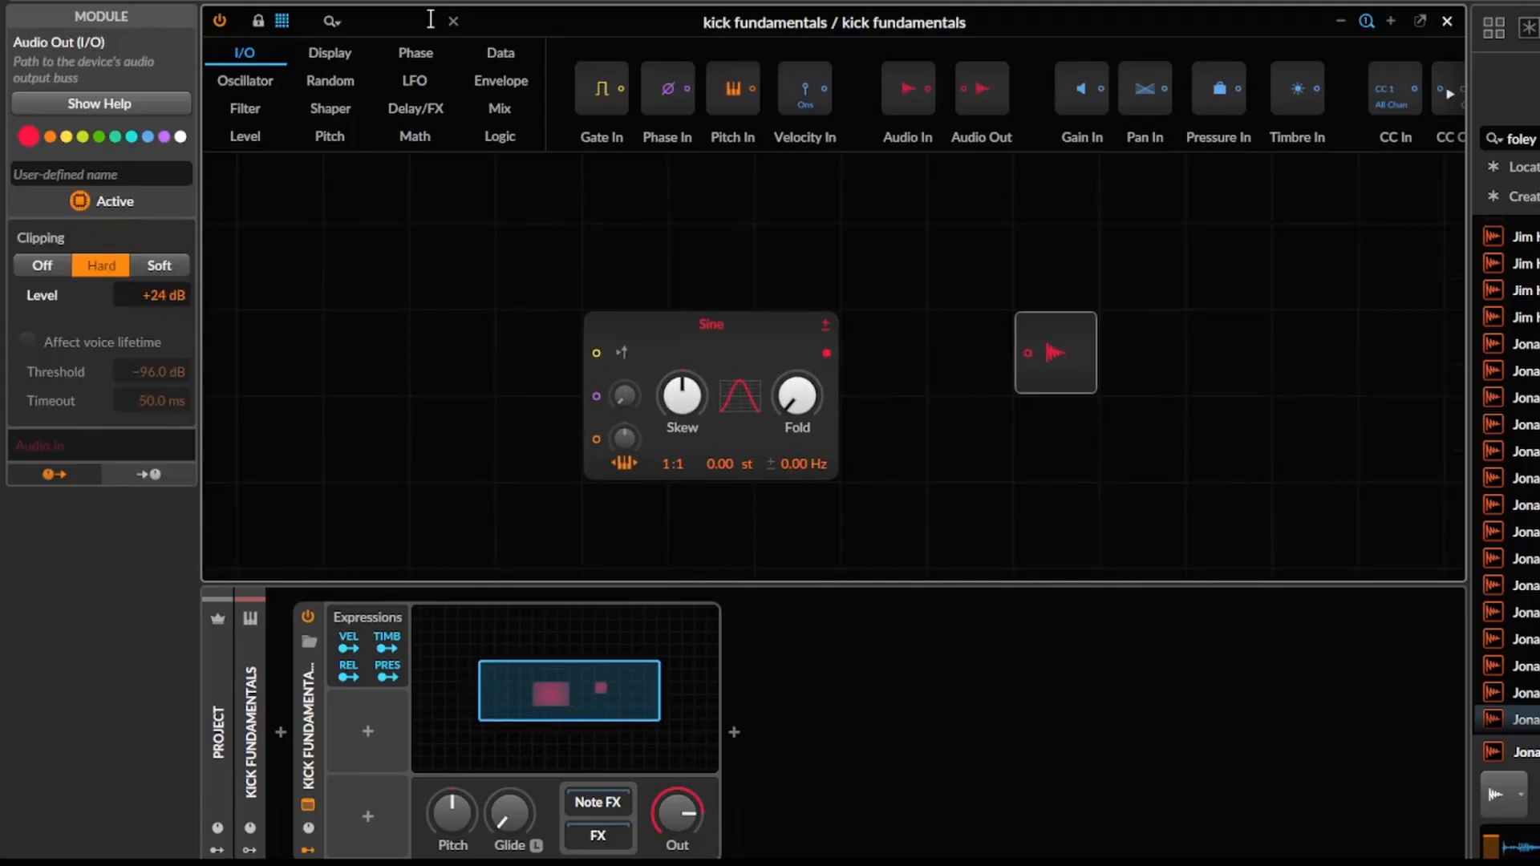
{"action": "left_click", "coordinate": [430, 18]}
{"action": "left_click", "coordinate": [736, 344]}
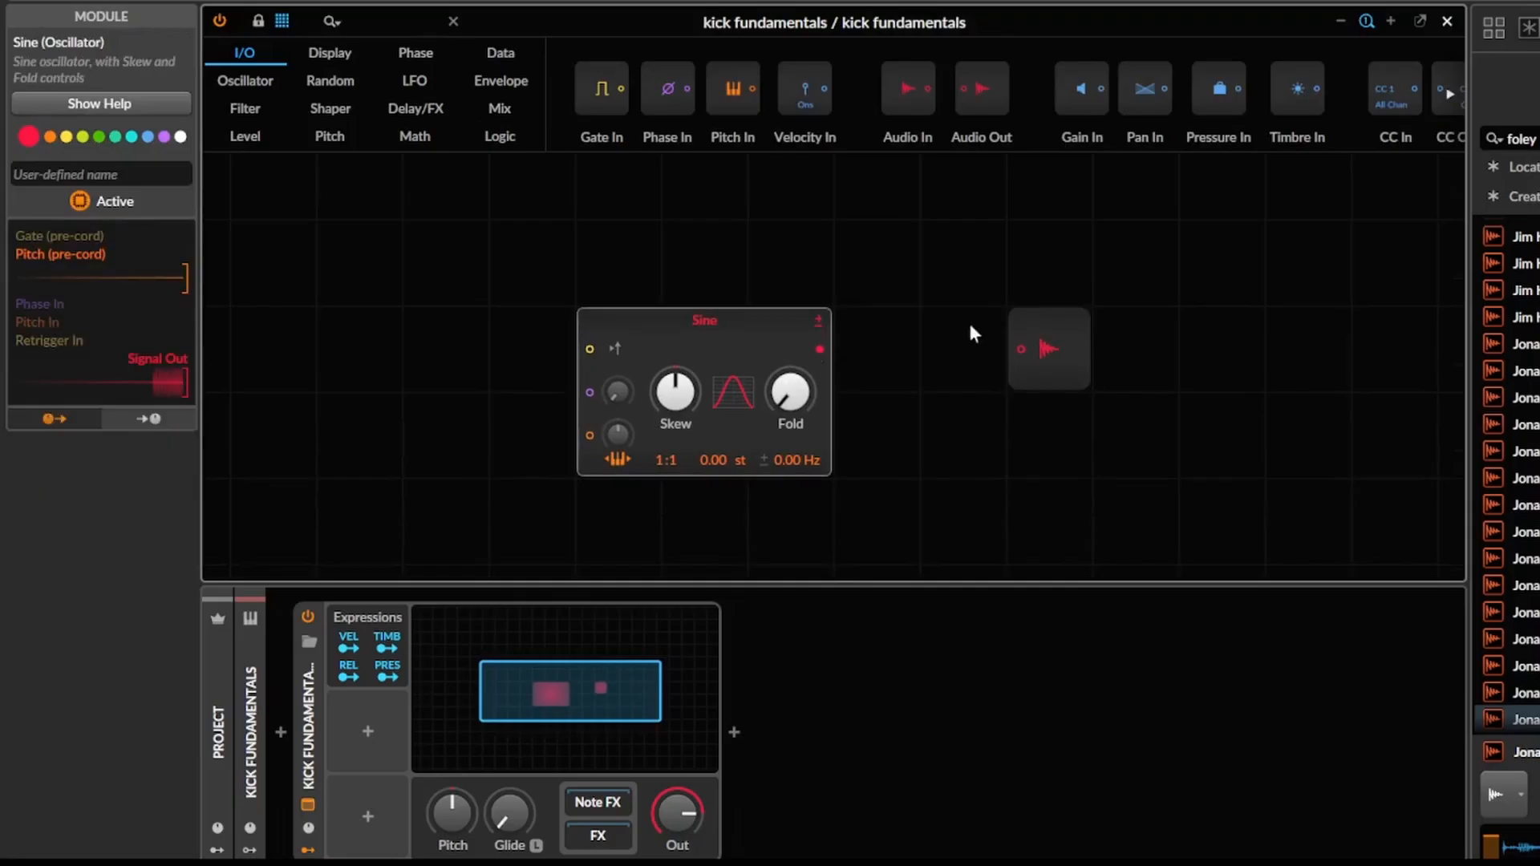
{"action": "left_click_drag", "start_coordinate": [1044, 326], "coordinate": [1253, 378]}
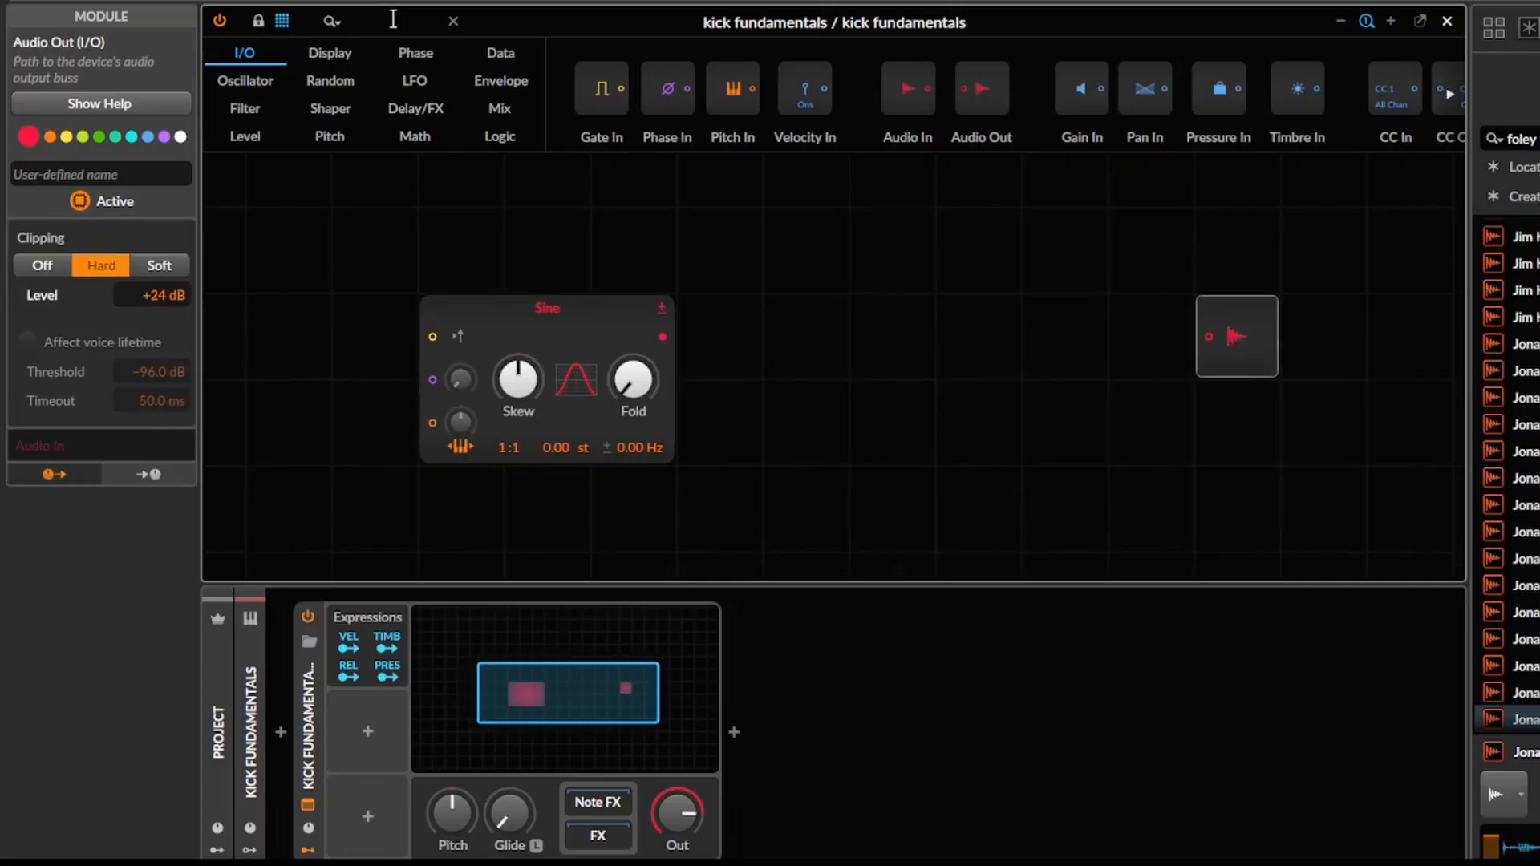
Search the grid modules for "gate" and place a Gate Length module just below the Sine oscillator.
{"action": "type", "text": "gate"}
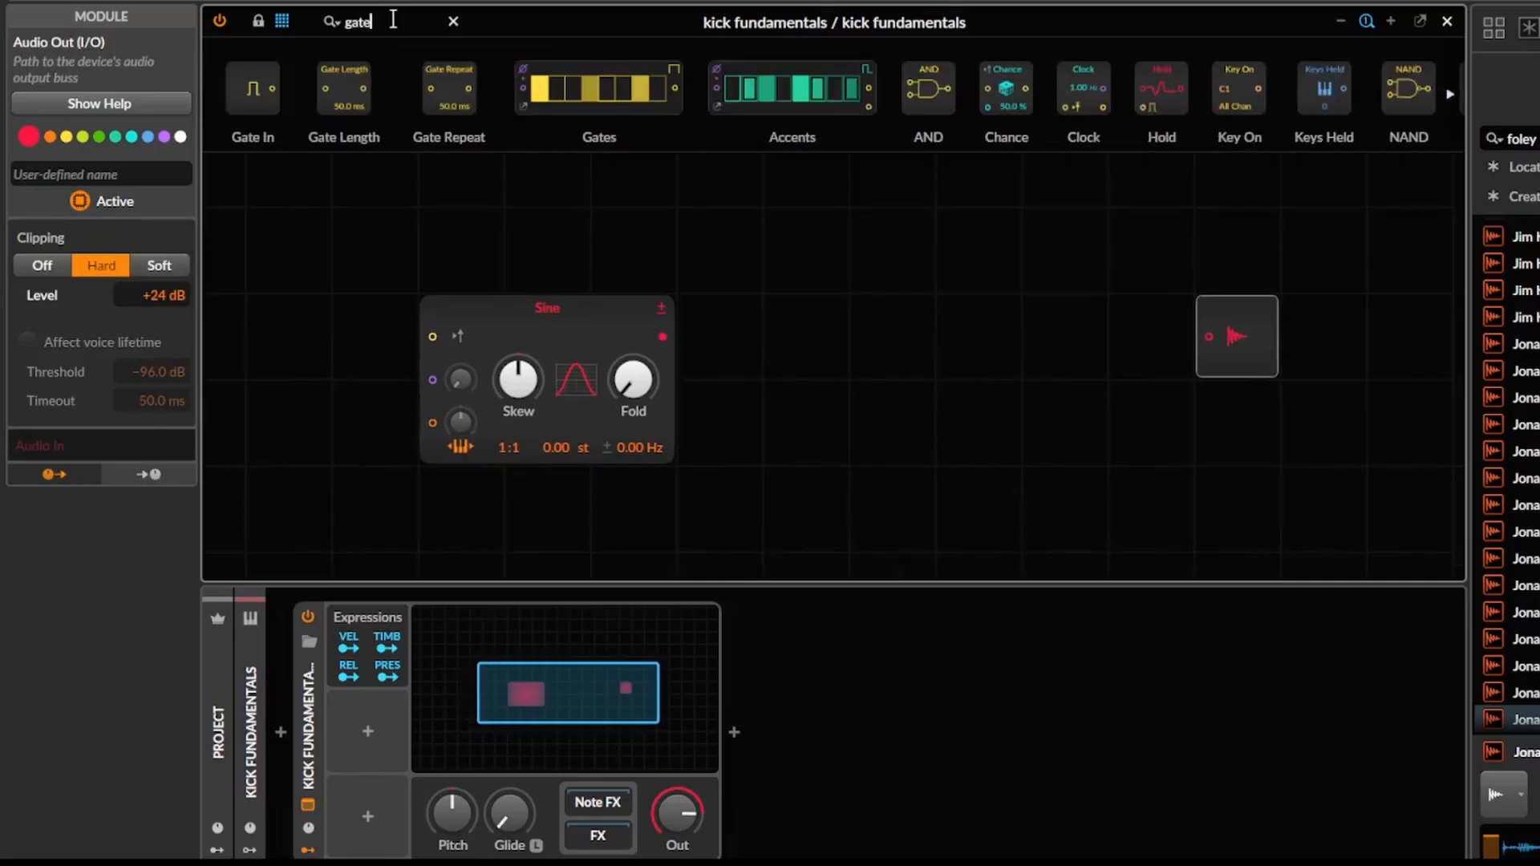
{"action": "left_click_drag", "start_coordinate": [355, 105], "coordinate": [769, 525]}
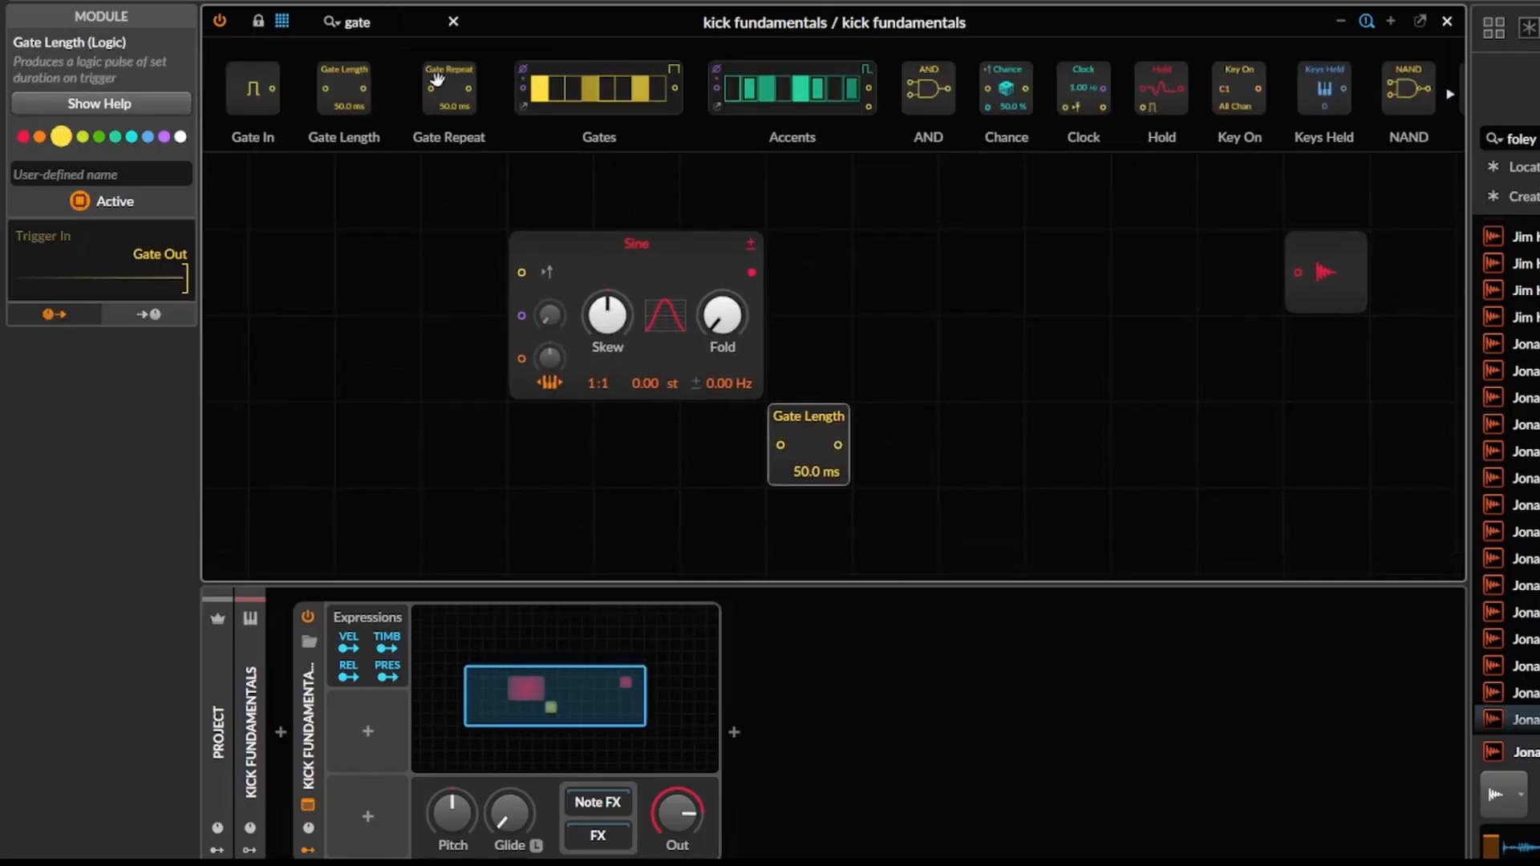
{"action": "left_click_drag", "start_coordinate": [418, 22], "coordinate": [285, 36]}
{"action": "left_click_drag", "start_coordinate": [734, 309], "coordinate": [464, 312]}
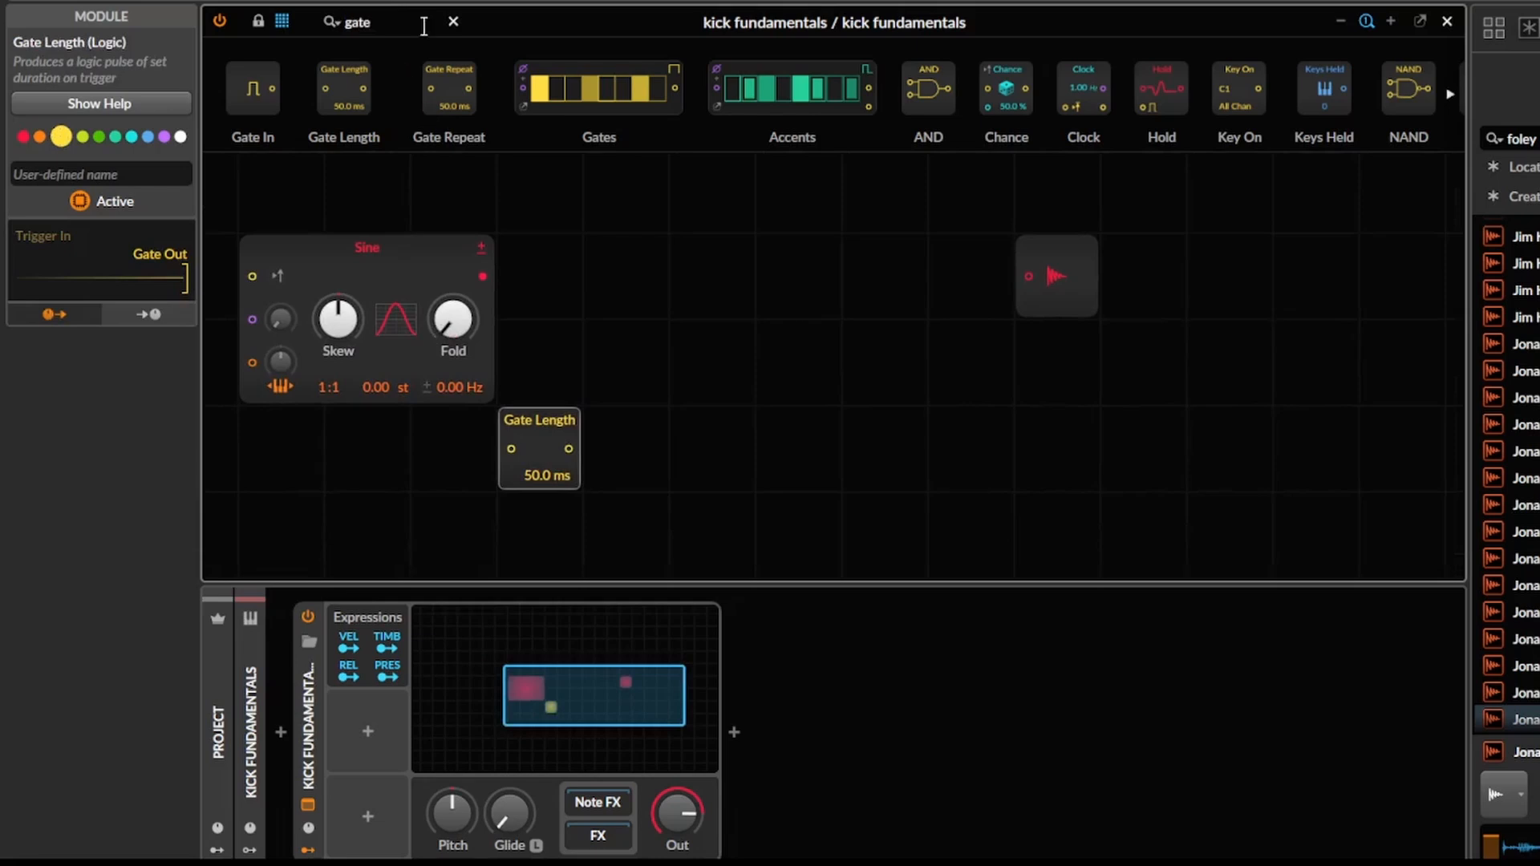
Search the grid modules for "scope" and place an Oscilloscope below the Audio Out module.
{"action": "left_click_drag", "start_coordinate": [423, 27], "coordinate": [285, 24]}
{"action": "type", "text": "scope"}
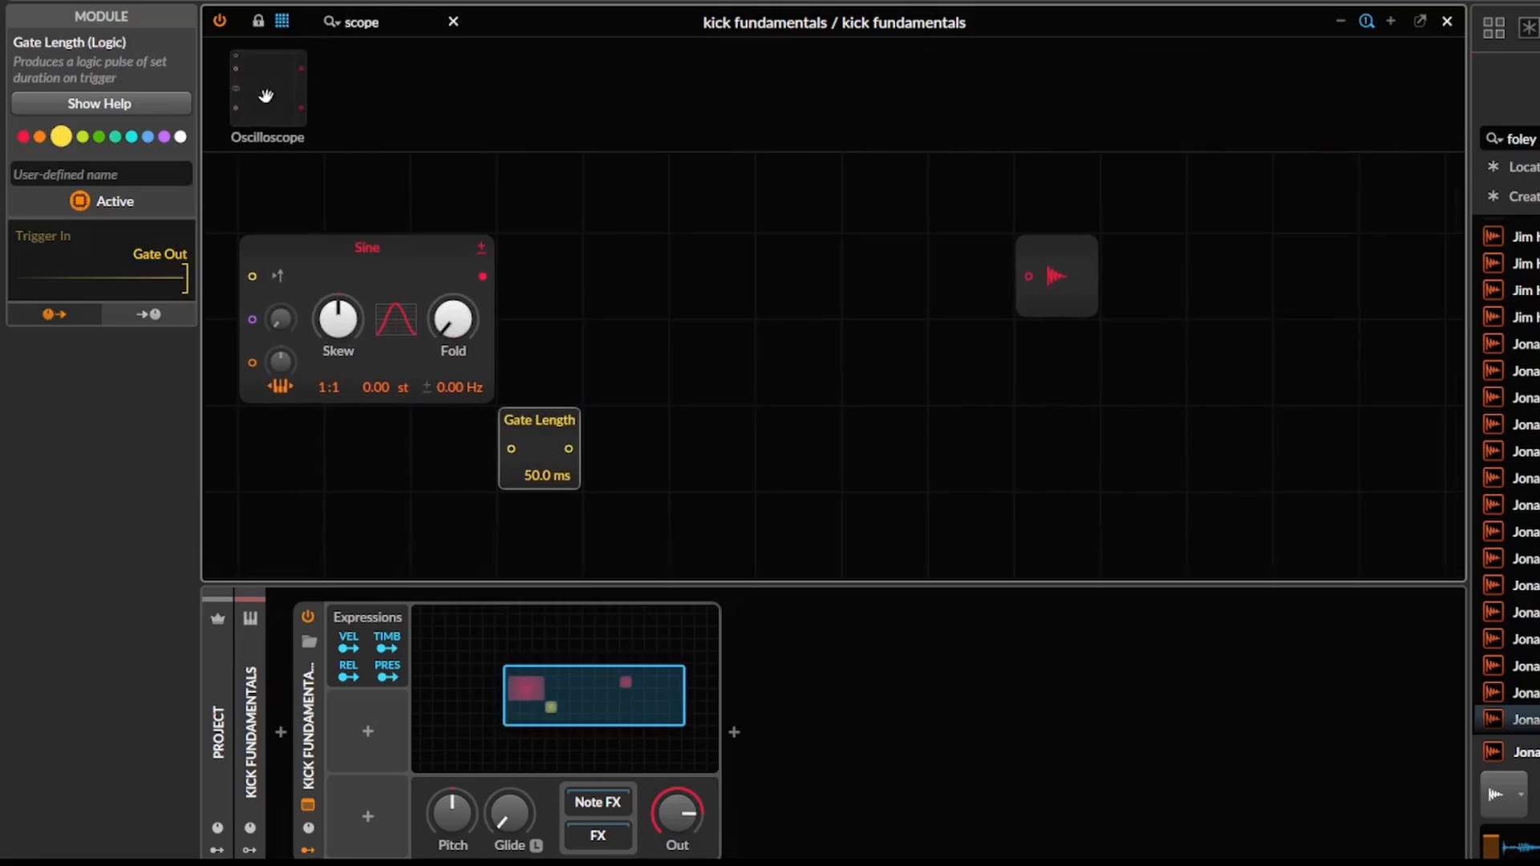
{"action": "left_click_drag", "start_coordinate": [265, 94], "coordinate": [880, 436]}
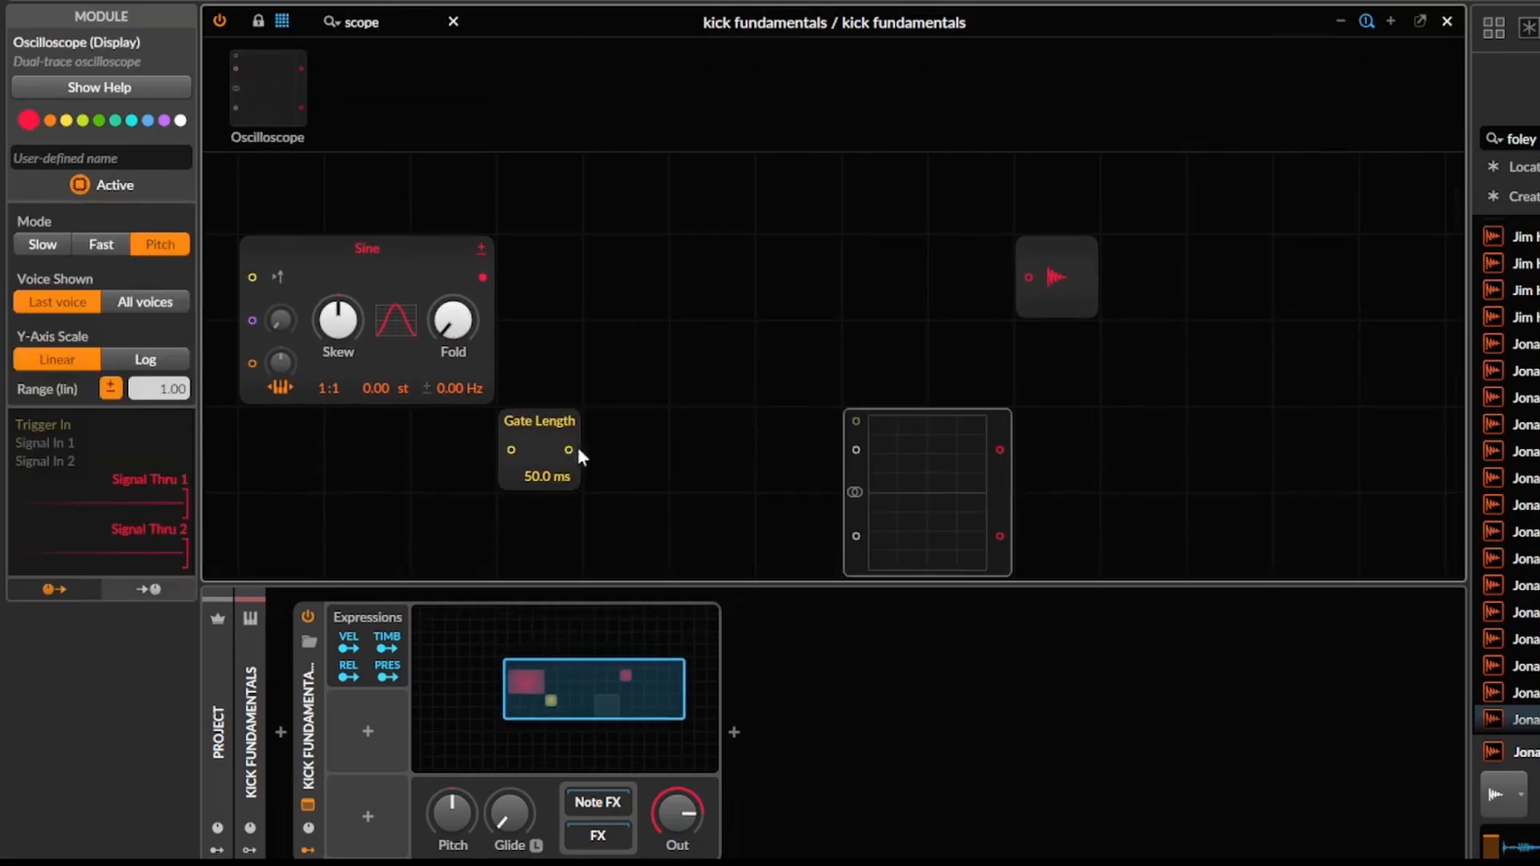
Wire the Sine output to Audio Out and multiply that signal with the Gate Length output.
{"action": "left_click_drag", "start_coordinate": [578, 449], "coordinate": [1029, 275]}
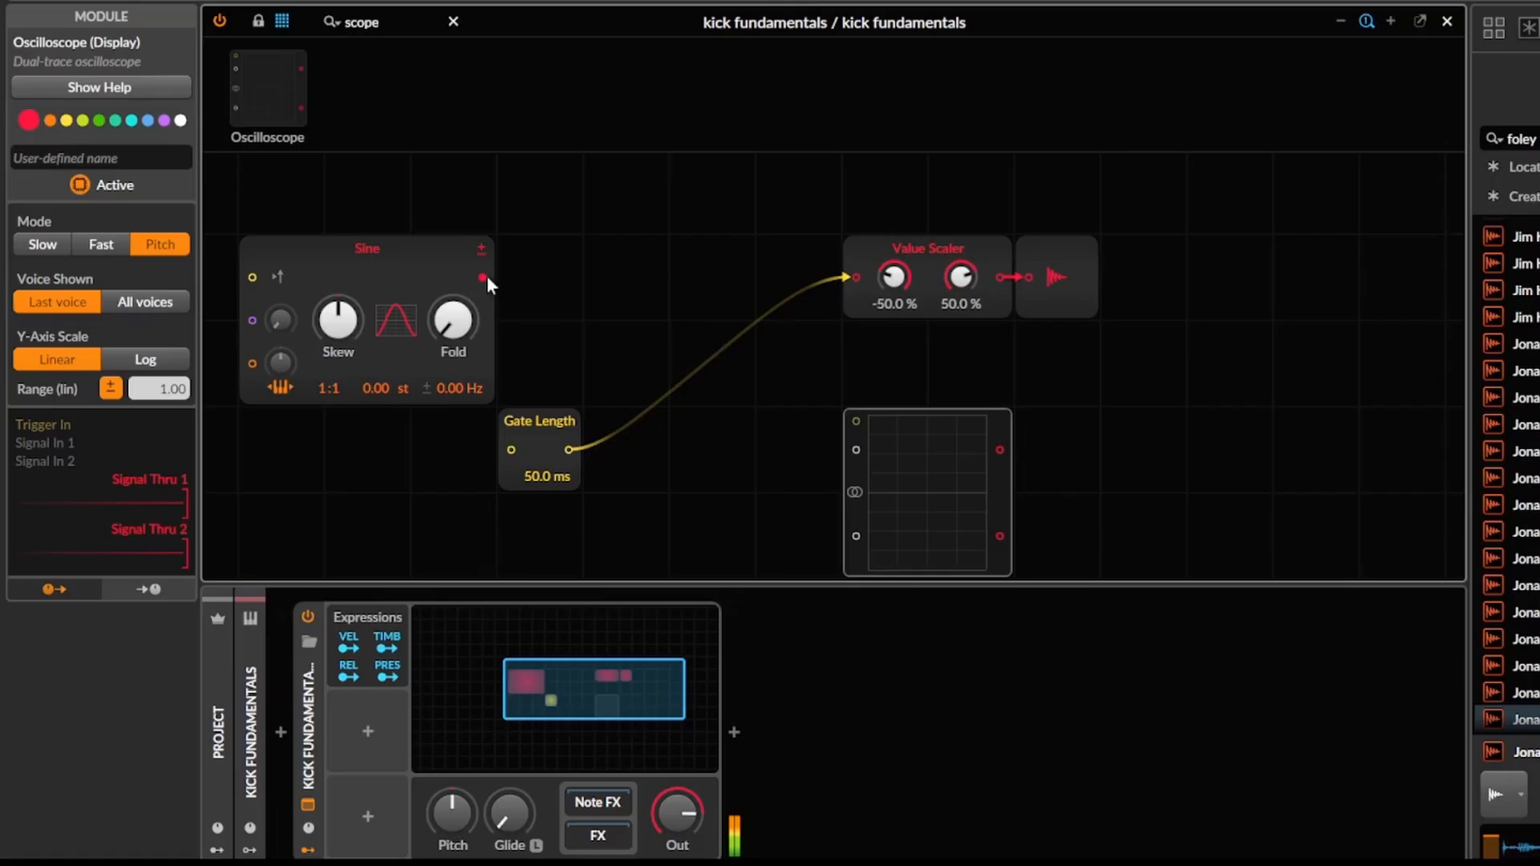
{"action": "key", "text": "ctrl+z"}
{"action": "left_click_drag", "start_coordinate": [483, 278], "coordinate": [1028, 277]}
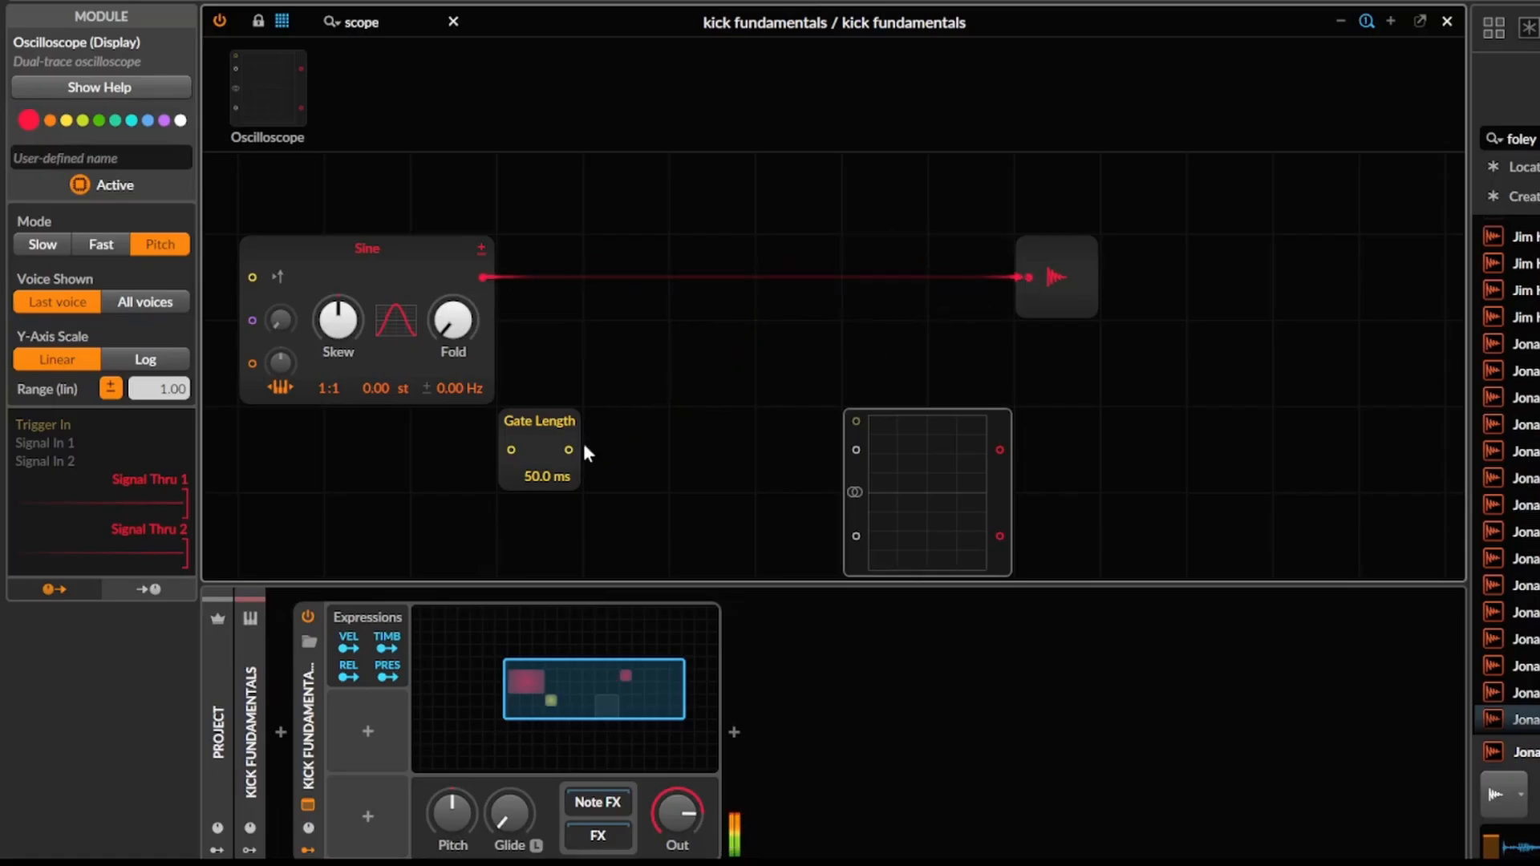
{"action": "left_click_drag", "start_coordinate": [770, 396], "coordinate": [1020, 277]}
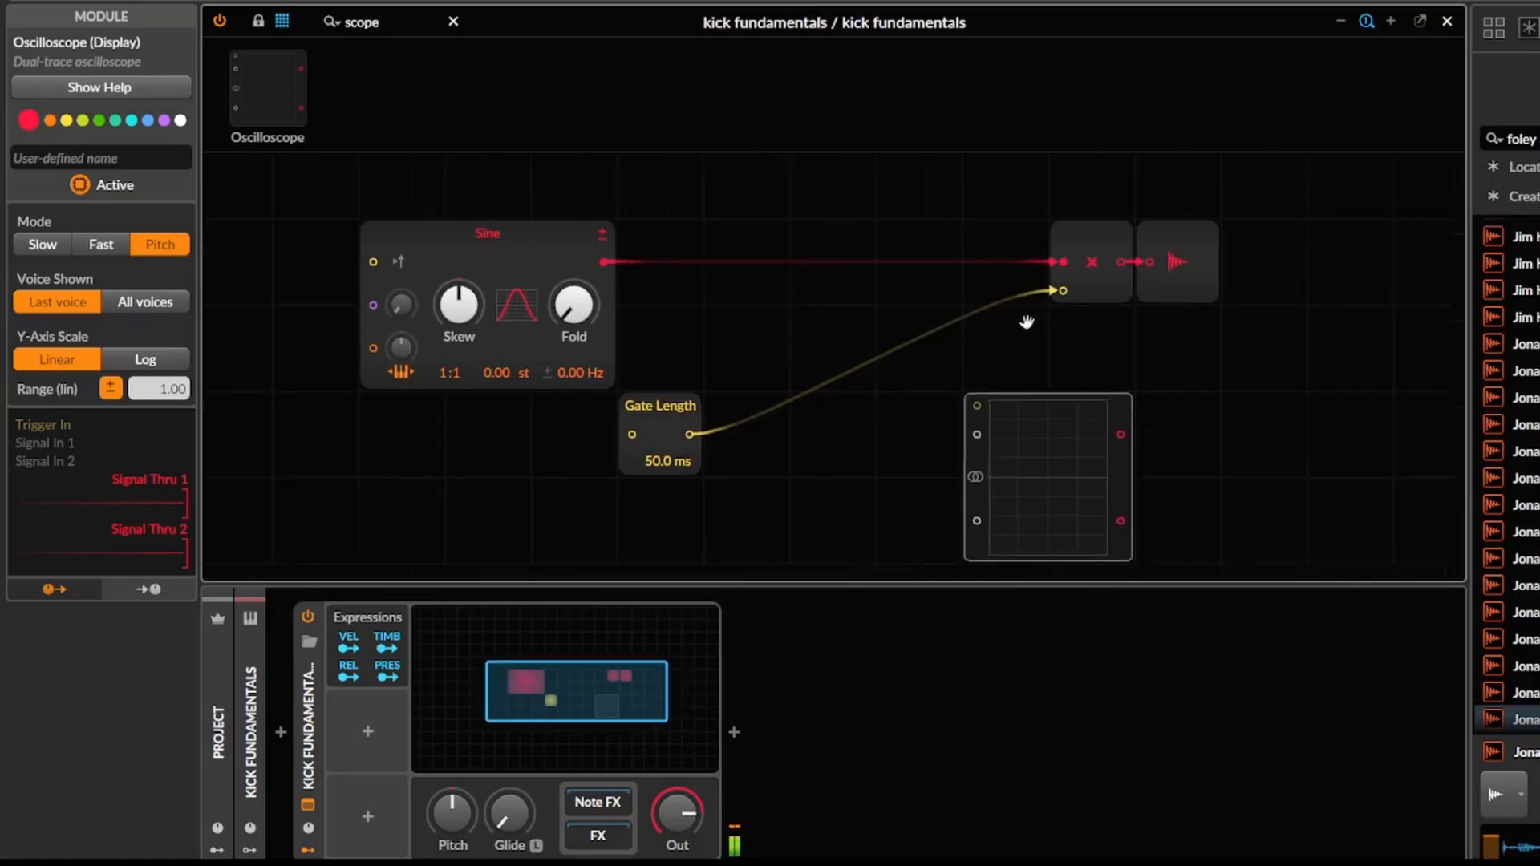
Search the grid modules for "pitc" and place a Pitch module set to C0 beside the Sine oscillator's pitch input.
{"action": "double_click", "coordinate": [377, 21]}
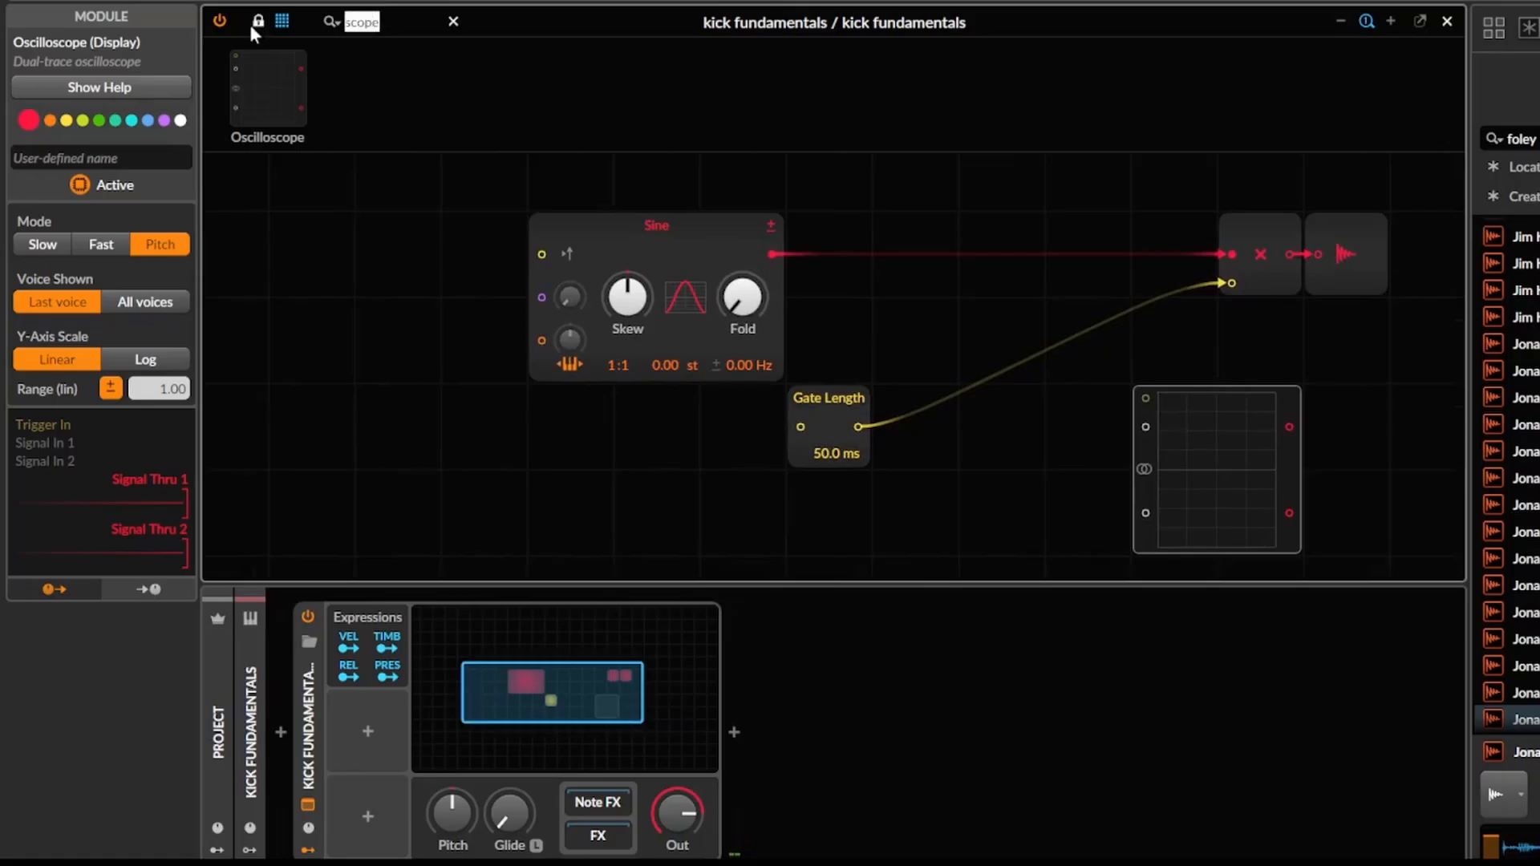
{"action": "type", "text": "pitc"}
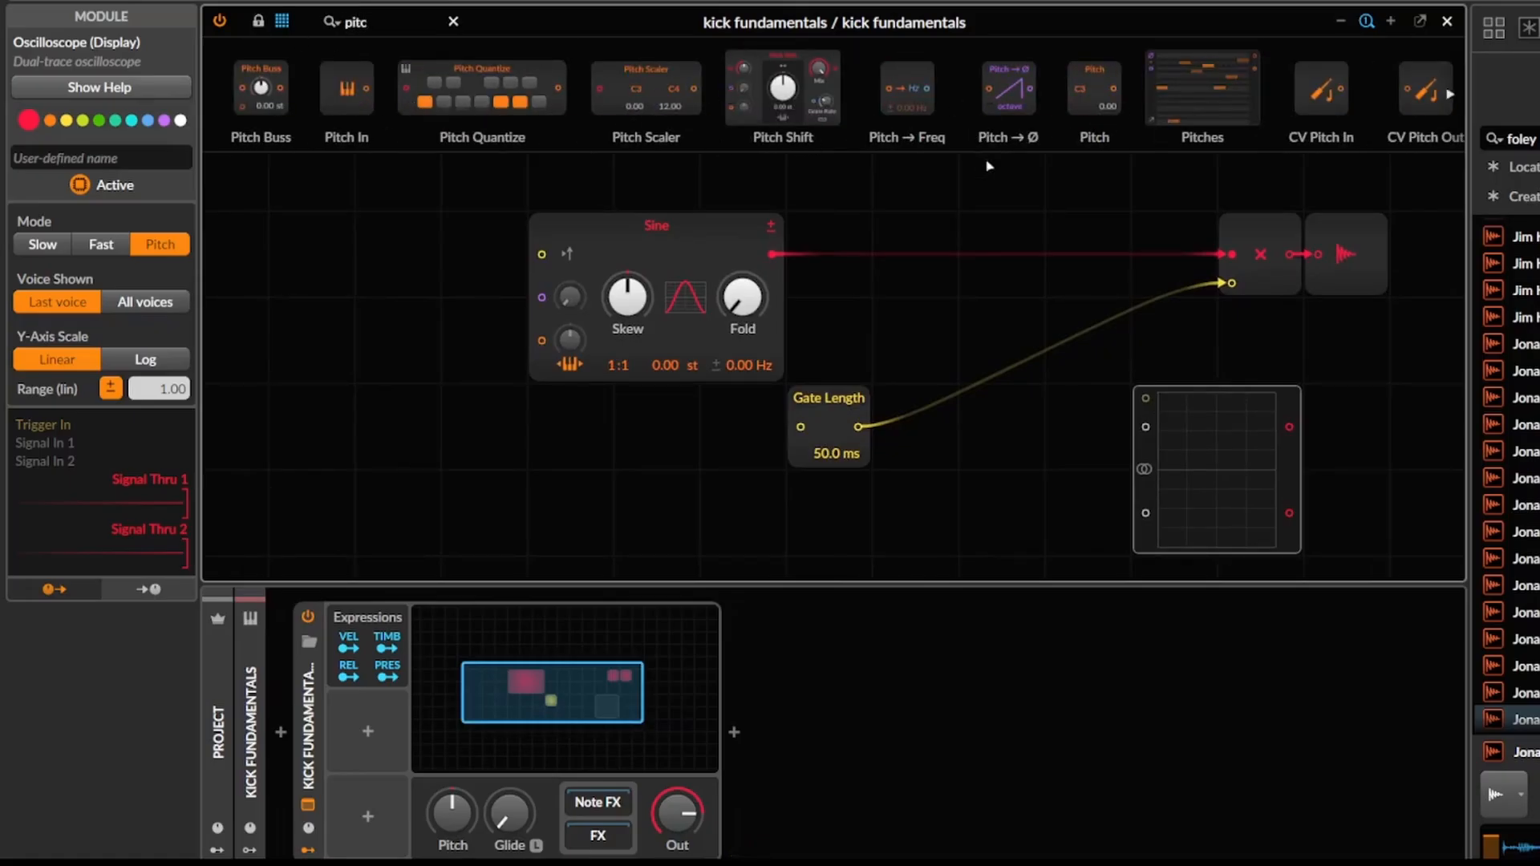
{"action": "left_click_drag", "start_coordinate": [987, 162], "coordinate": [466, 399]}
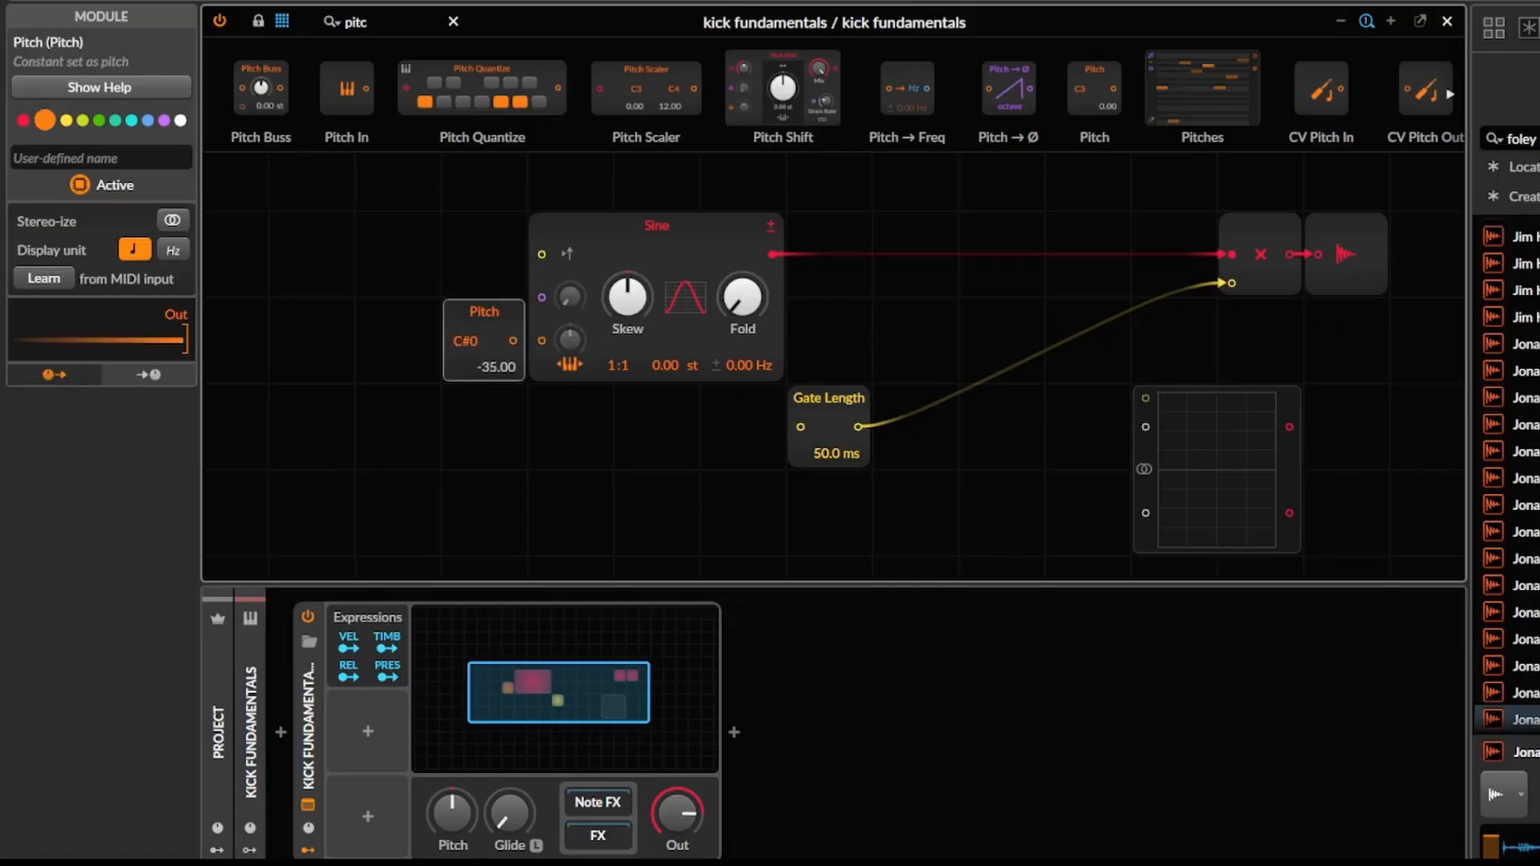
Add a Random modulator to the Poly Grid, with its rate on Hold (rate of zero) and its trigger on Note.
{"action": "left_click", "coordinate": [361, 725]}
{"action": "type", "text": "rand"}
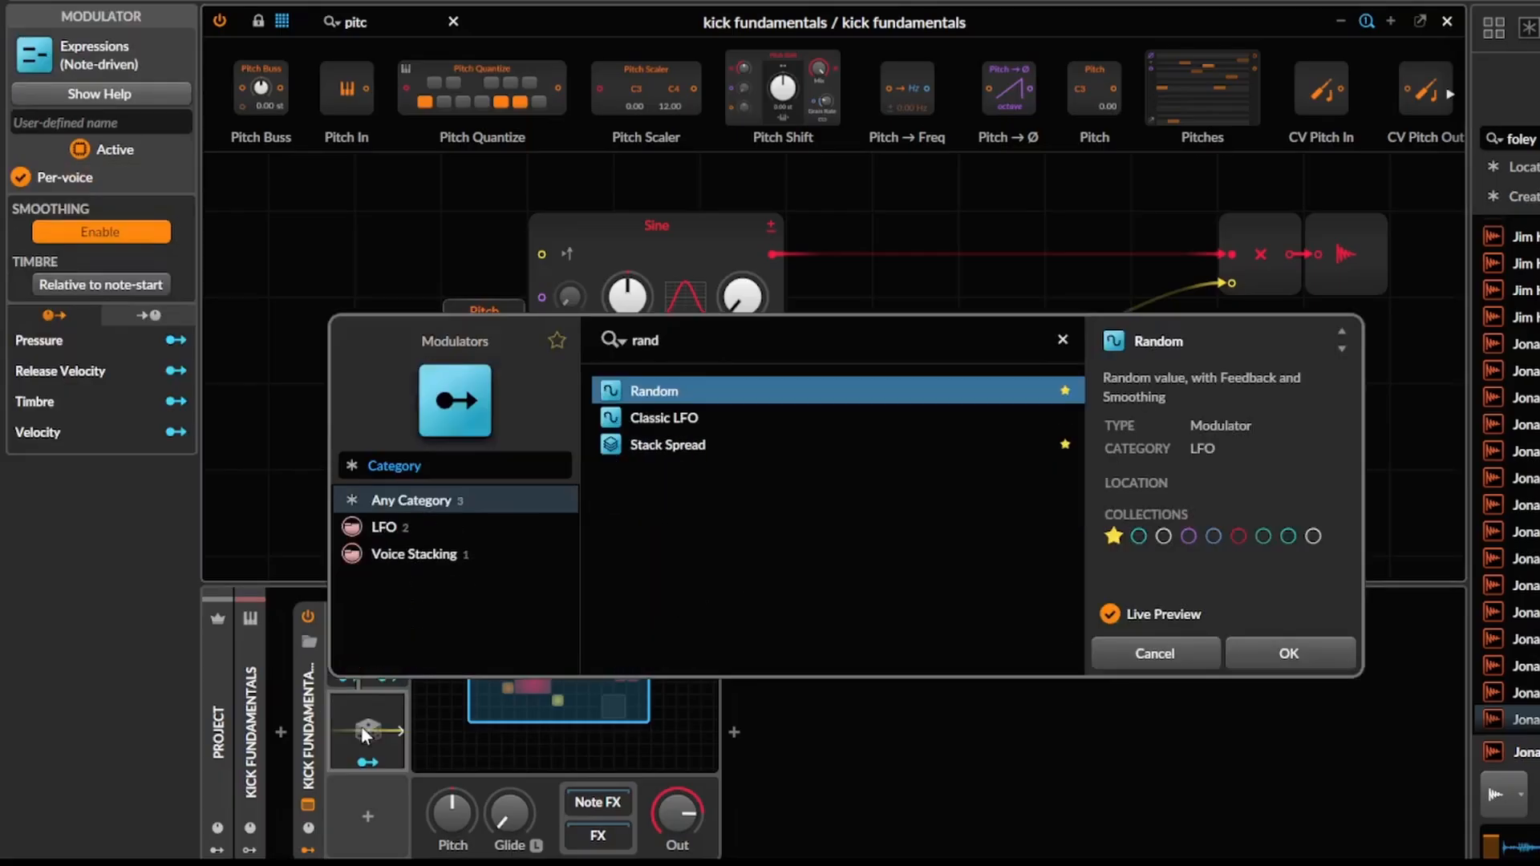
{"action": "key", "text": "Return"}
{"action": "left_click", "coordinate": [361, 726]}
{"action": "left_click", "coordinate": [549, 650]}
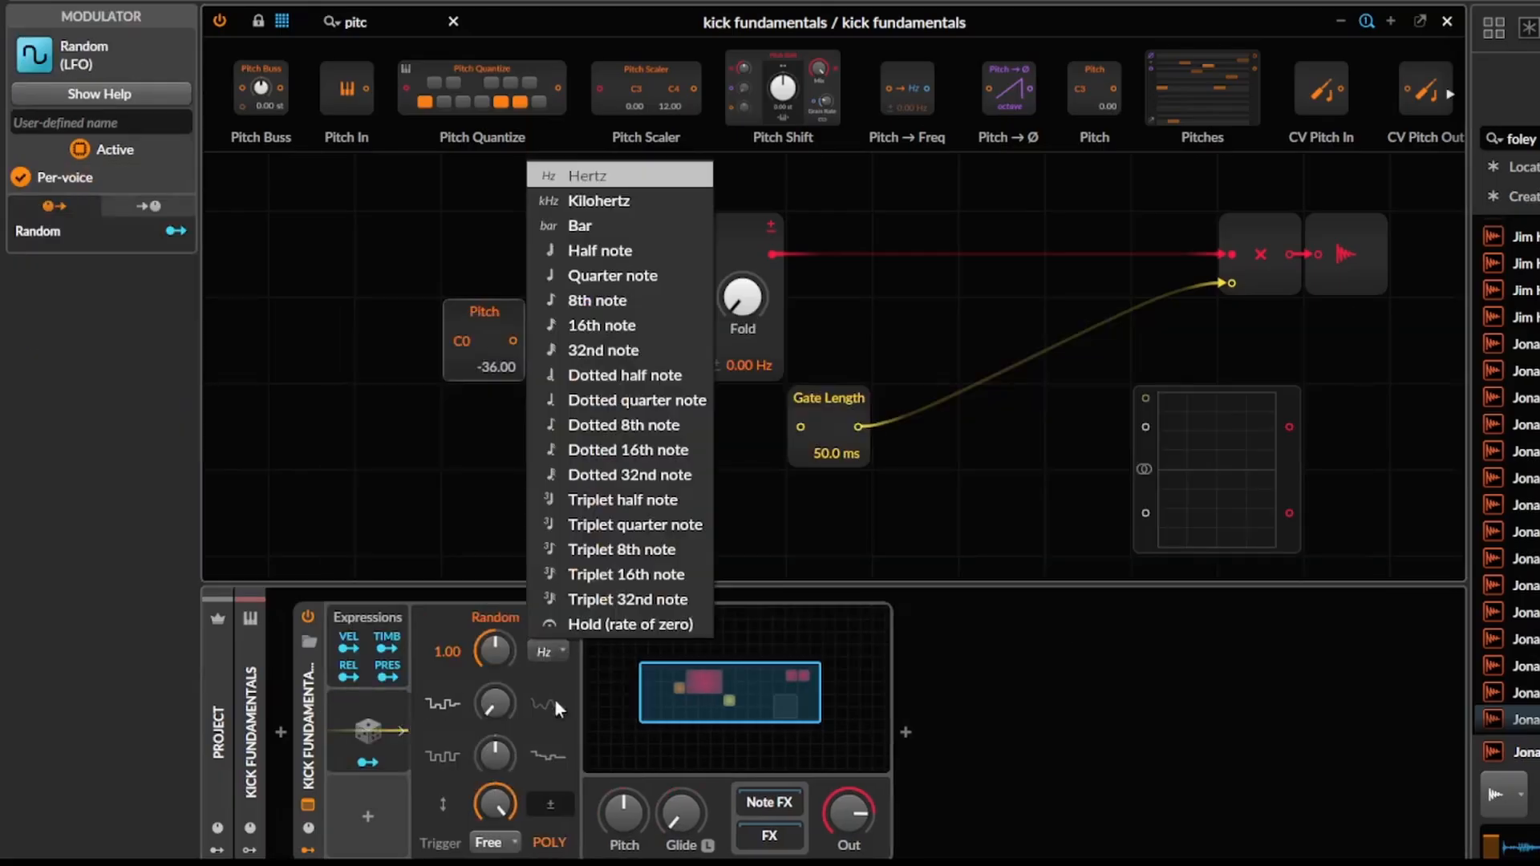
{"action": "left_click", "coordinate": [589, 625]}
{"action": "left_click", "coordinate": [493, 842]}
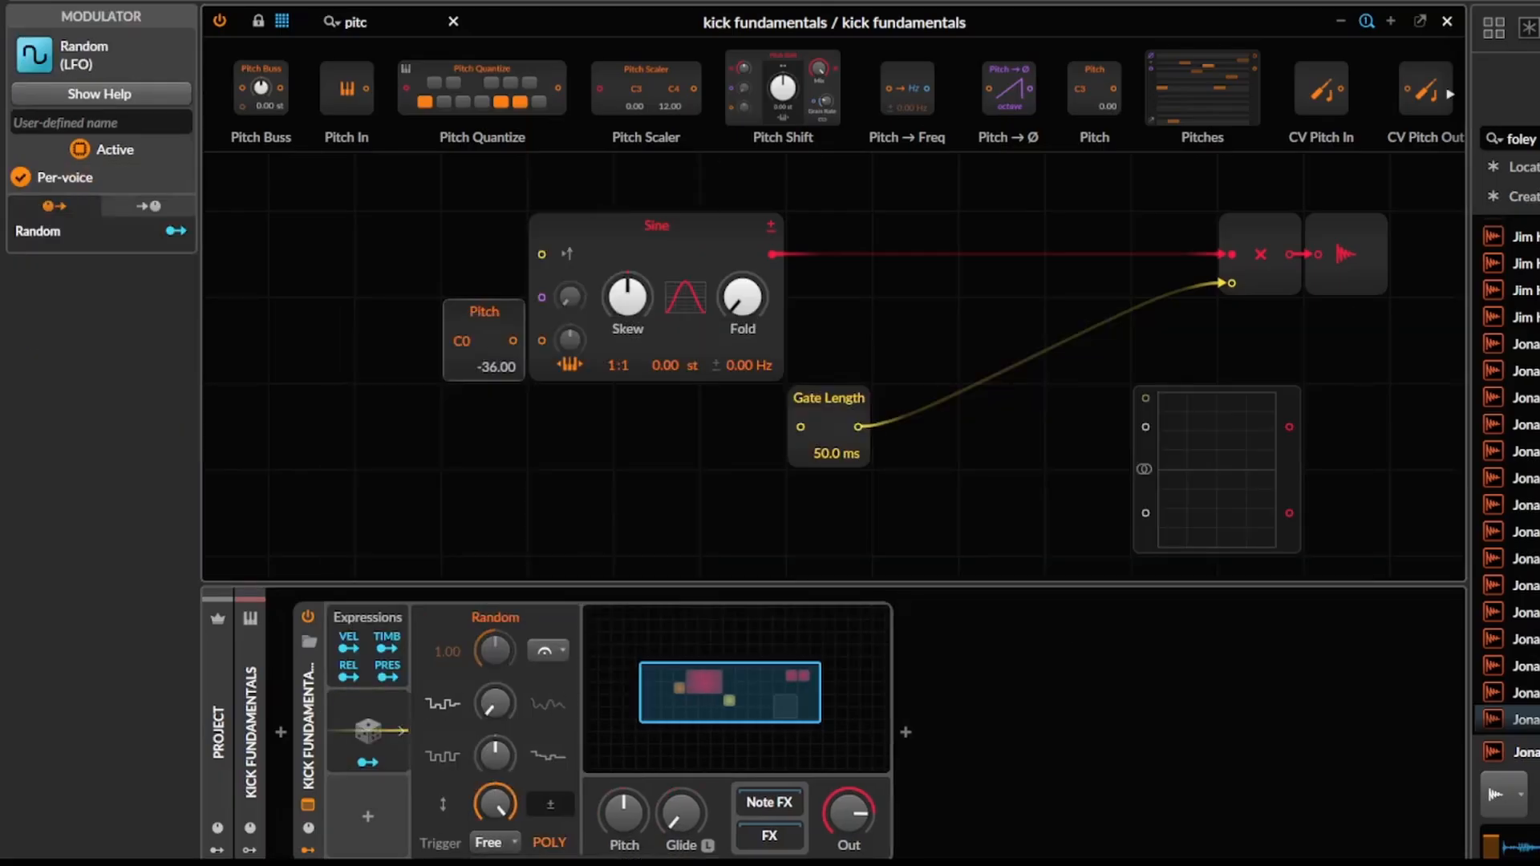
{"action": "left_click", "coordinate": [496, 822]}
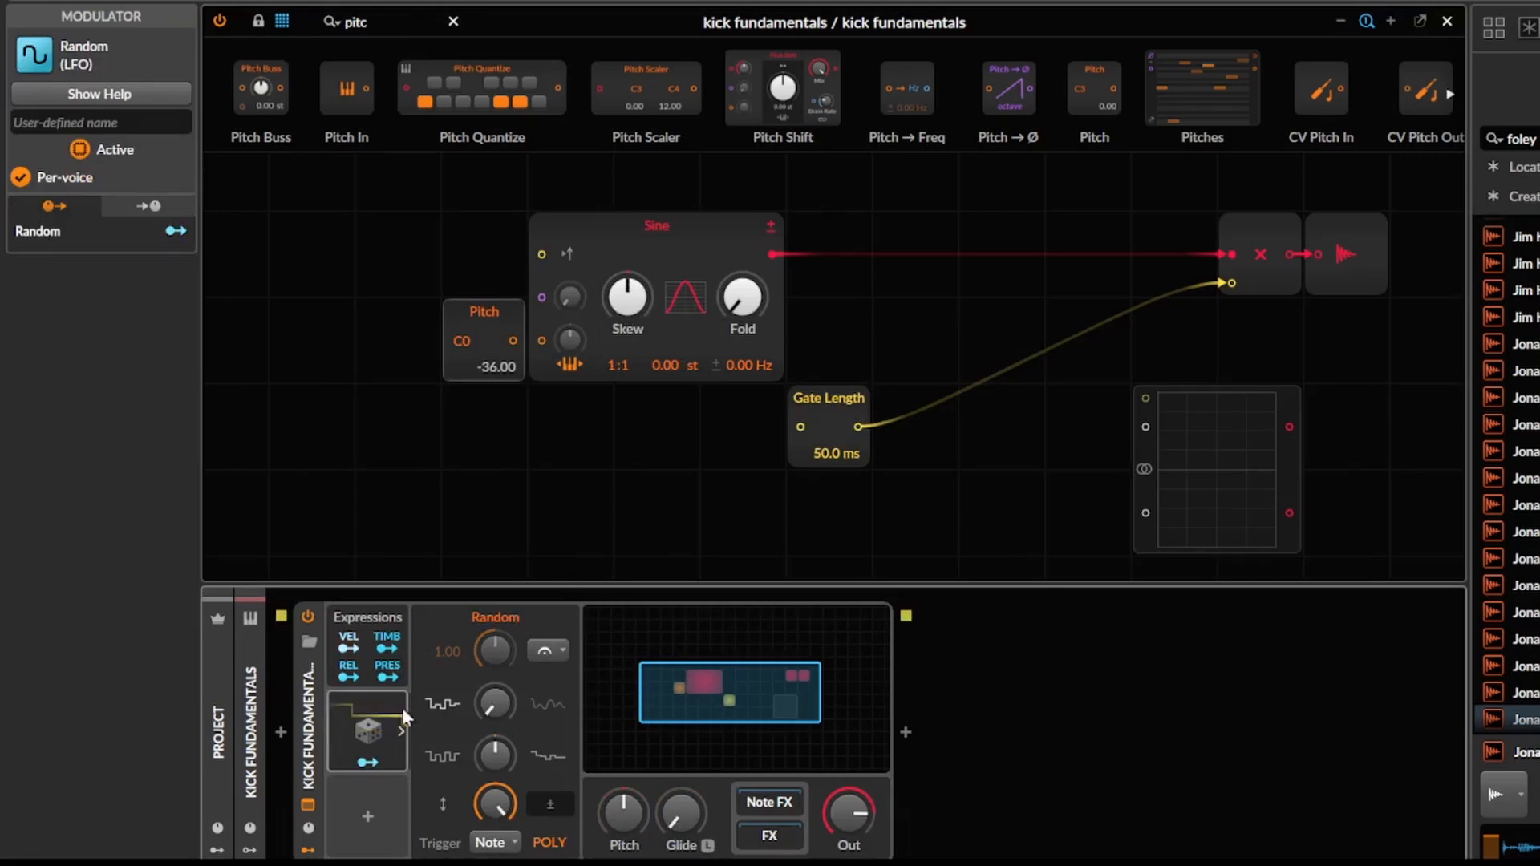
Map the Random modulator to the Pitch module with an amount of 12.00, and connect Pitch to the Sine with its pitch input amount turned up.
{"action": "left_click", "coordinate": [366, 761]}
{"action": "left_click_drag", "start_coordinate": [465, 348], "coordinate": [466, 336]}
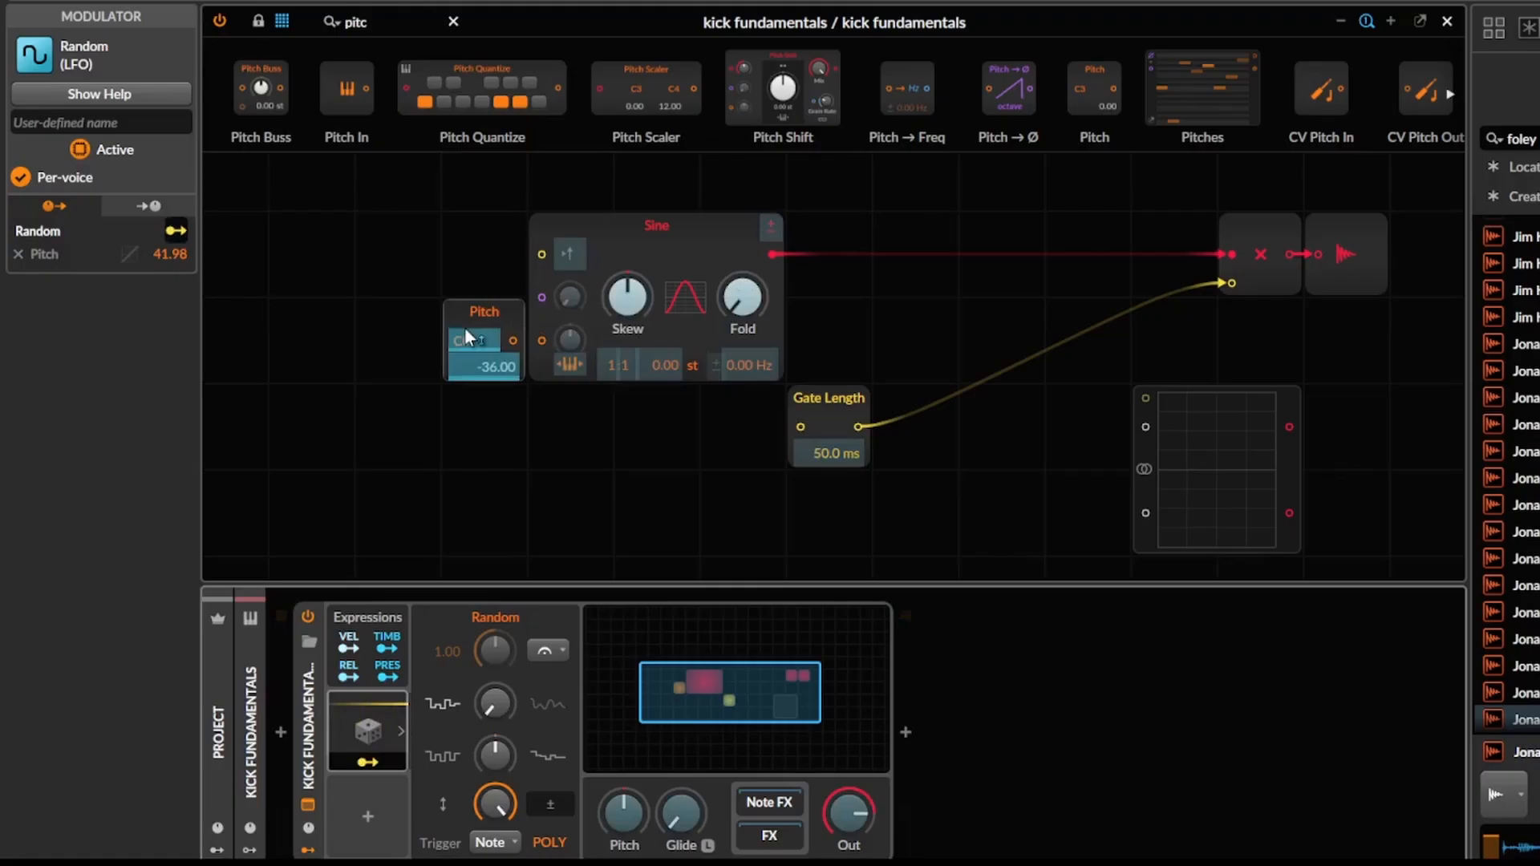
{"action": "double_click", "coordinate": [169, 255]}
{"action": "type", "text": "12"}
{"action": "key", "text": "Return"}
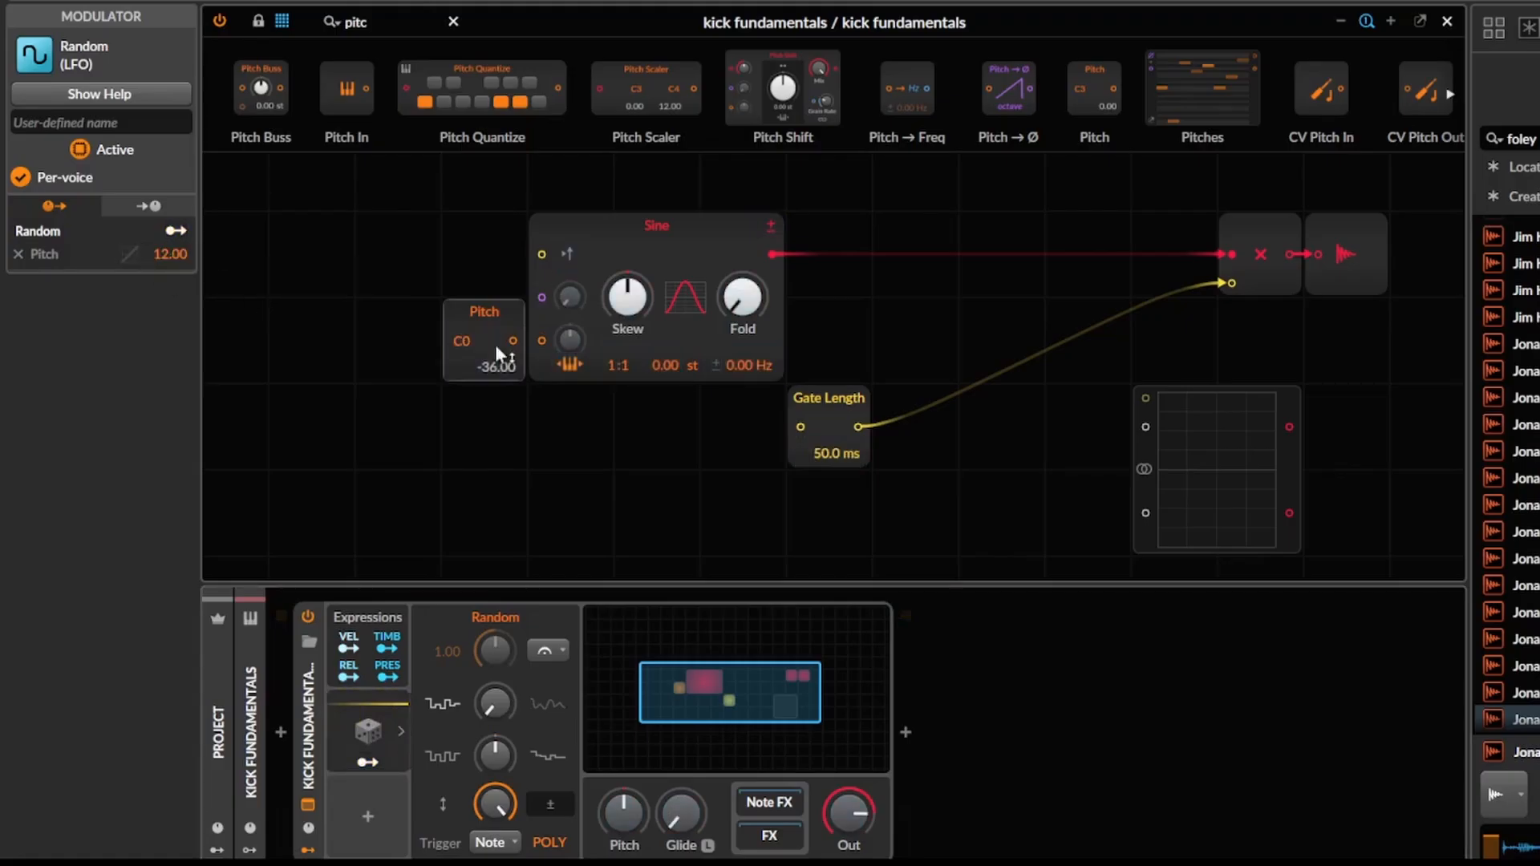
{"action": "left_click_drag", "start_coordinate": [570, 340], "coordinate": [570, 260]}
{"action": "left_click_drag", "start_coordinate": [454, 325], "coordinate": [303, 366]}
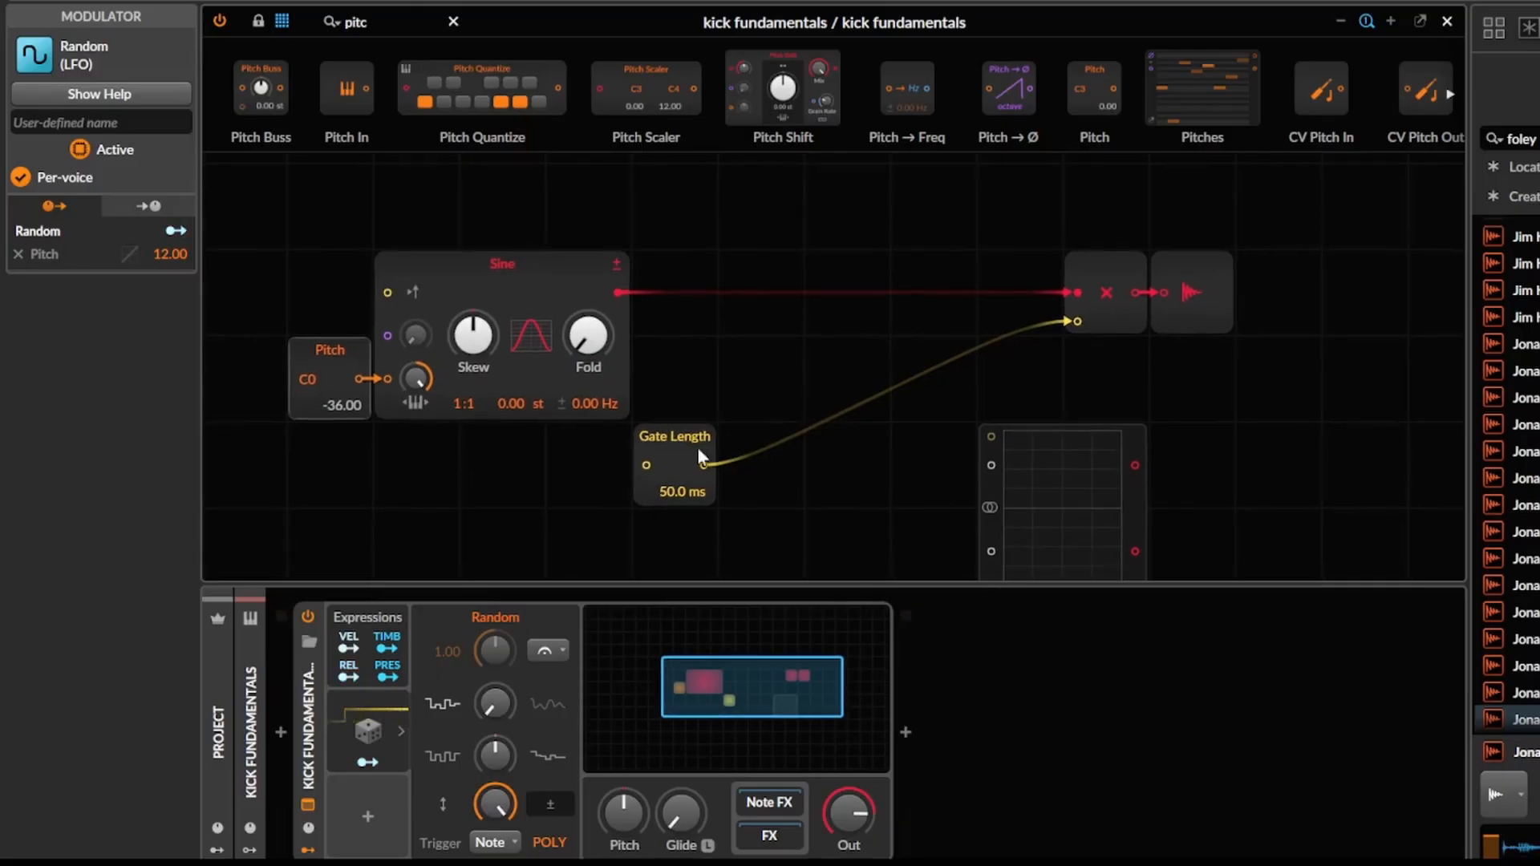
Connect the Gate Length output to the Oscilloscope's first signal input and widen the Oscilloscope.
{"action": "left_click", "coordinate": [668, 487]}
{"action": "left_click_drag", "start_coordinate": [750, 493], "coordinate": [1087, 378]}
{"action": "mouse_move", "coordinate": [1199, 418]}
{"action": "left_mouse_down"}
{"action": "mouse_move", "coordinate": [1163, 417]}
{"action": "mouse_move", "coordinate": [1153, 400]}
{"action": "mouse_move", "coordinate": [1222, 397]}
{"action": "left_mouse_up"}
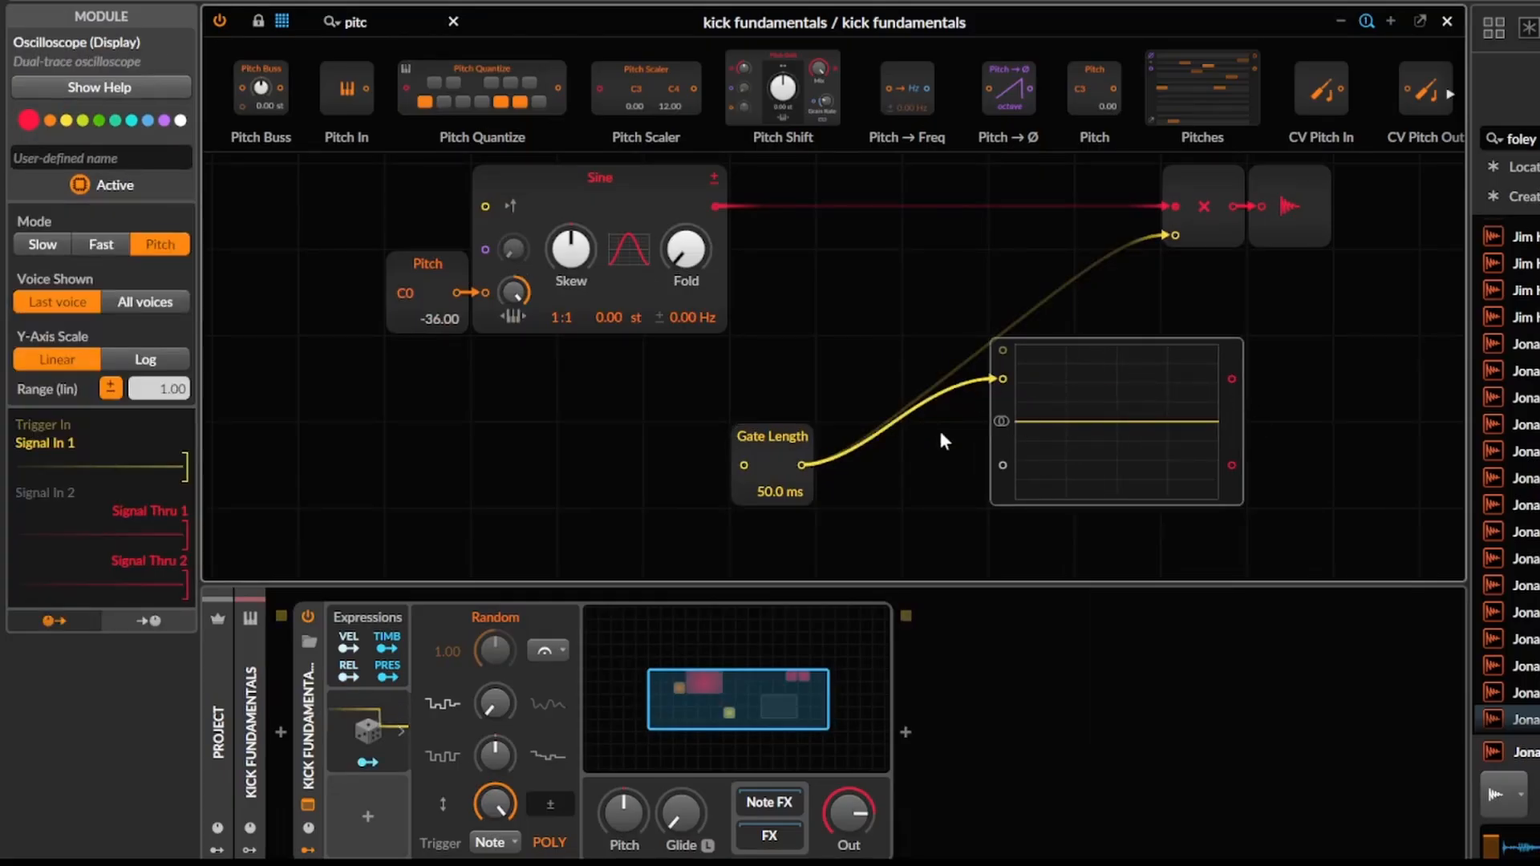
Search the grid modules for "gate" and place a Gate In module that feeds the Gate Length input.
{"action": "double_click", "coordinate": [406, 23]}
{"action": "type", "text": "gate"}
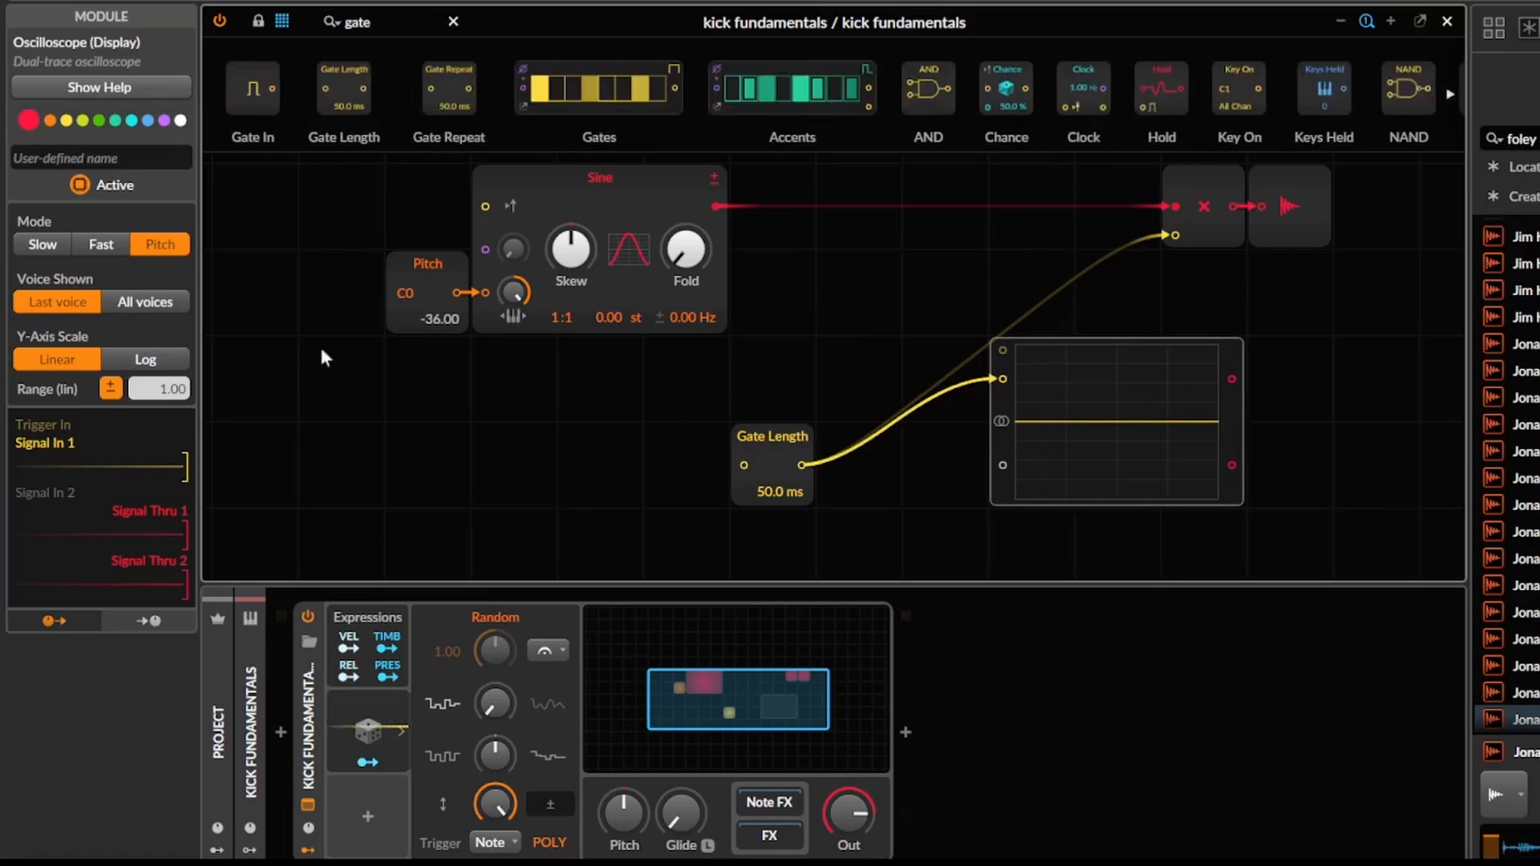
{"action": "left_click_drag", "start_coordinate": [257, 90], "coordinate": [569, 417]}
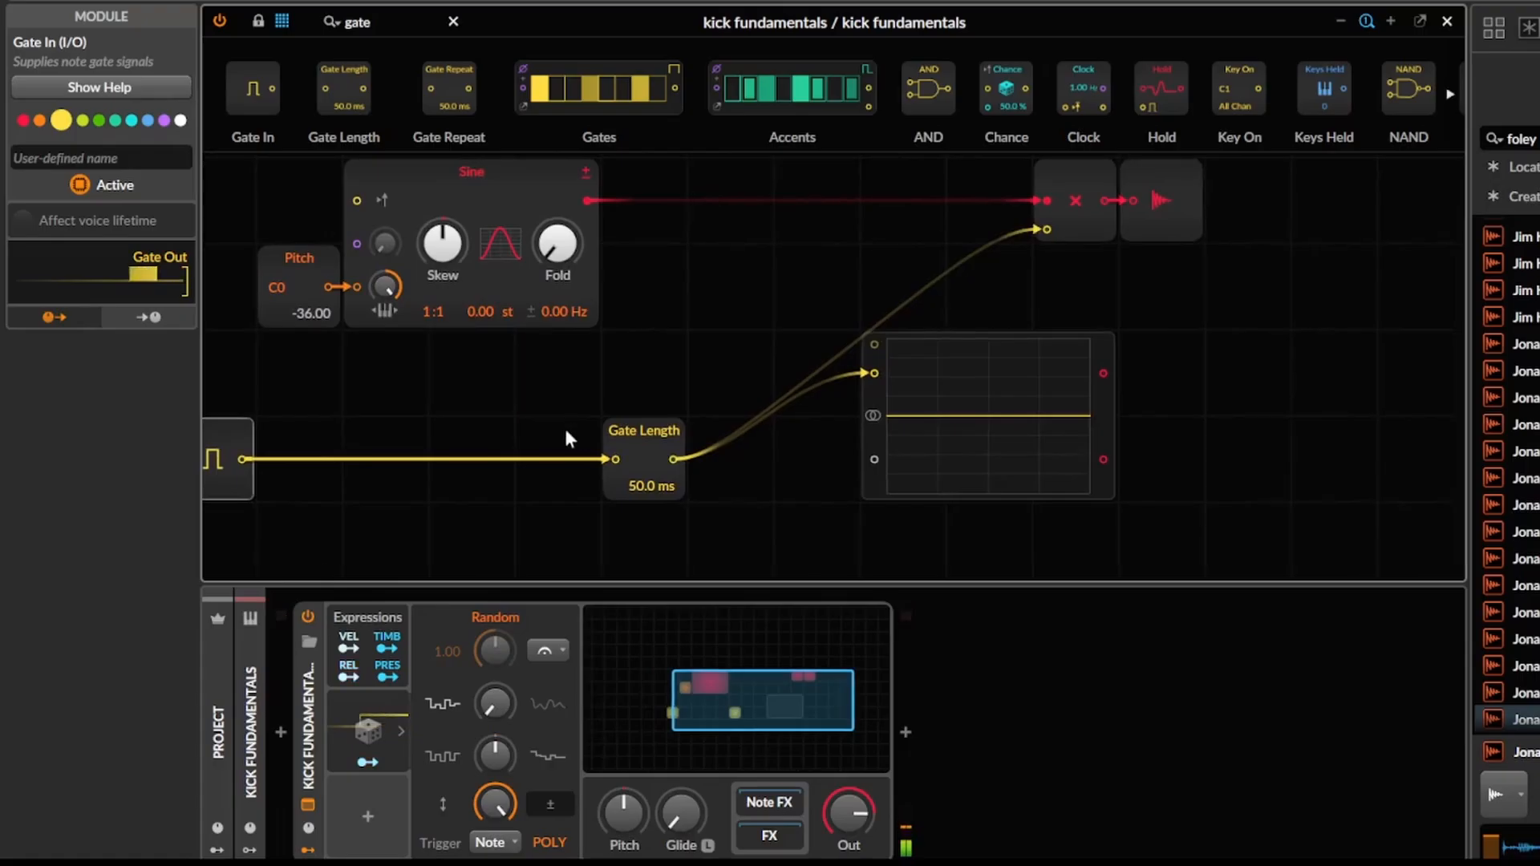
Switch the Oscilloscope to Fast mode and connect Gate In to its trigger input.
{"action": "left_click", "coordinate": [978, 416]}
{"action": "left_click", "coordinate": [100, 244]}
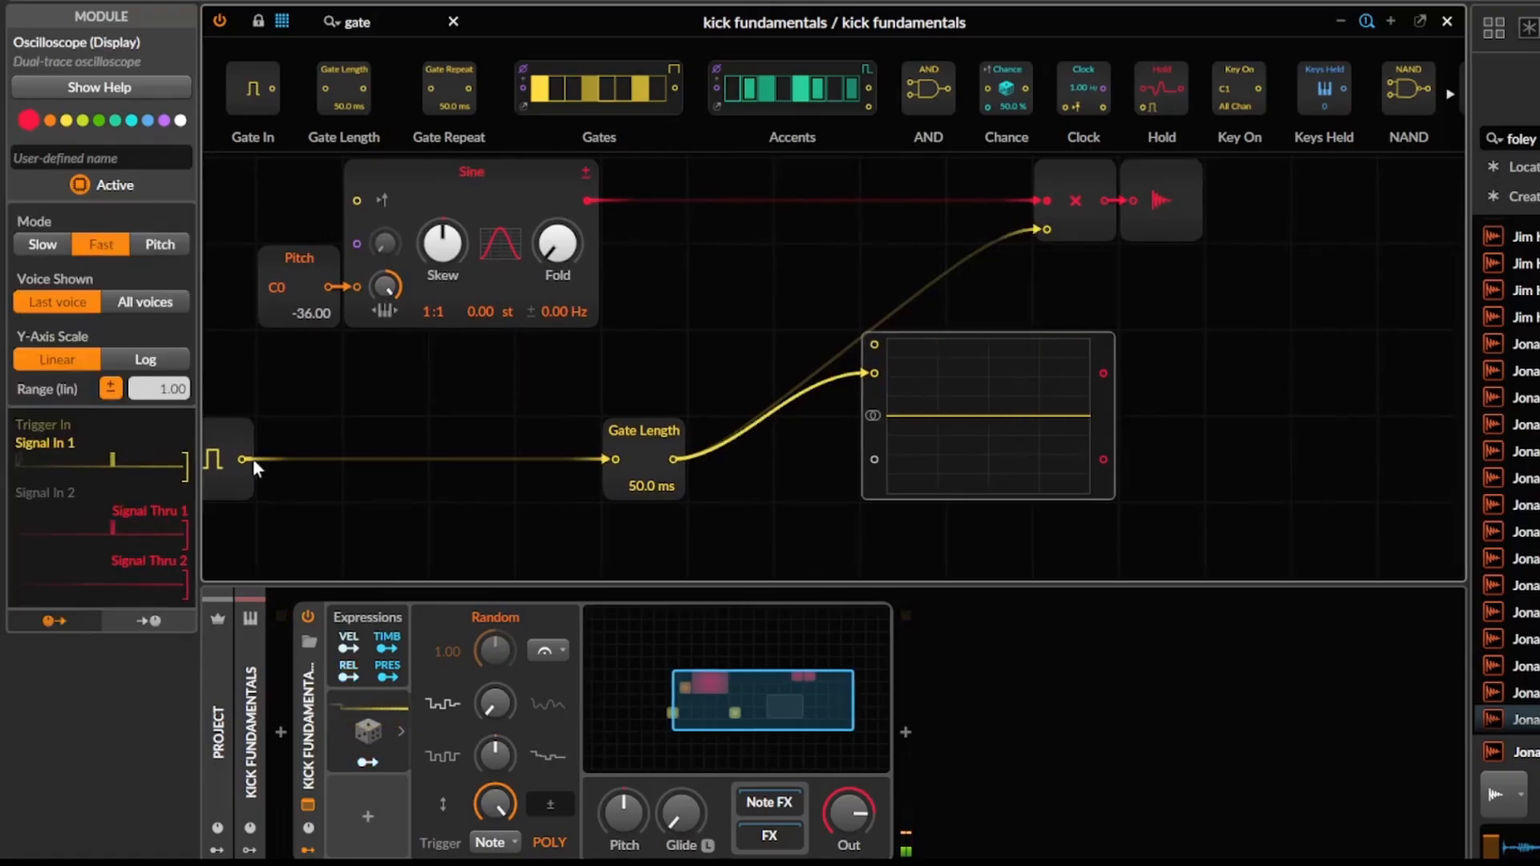
{"action": "left_click_drag", "start_coordinate": [243, 459], "coordinate": [874, 345]}
{"action": "double_click", "coordinate": [876, 345]}
{"action": "left_click_drag", "start_coordinate": [244, 460], "coordinate": [877, 343]}
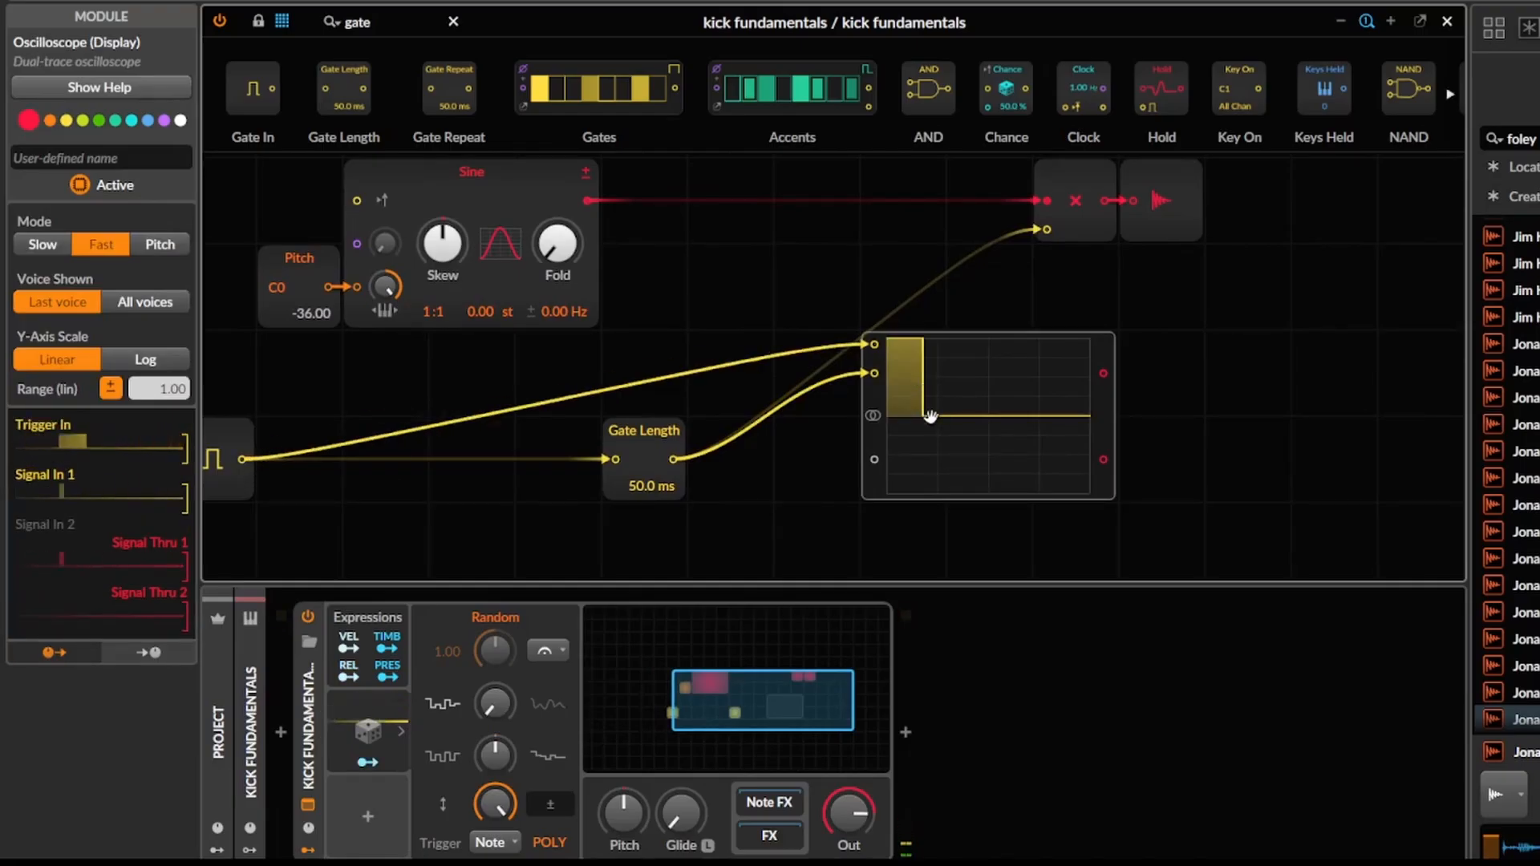
Shift the Oscilloscope one grid cell and the Multiply and Audio Out modules two cells away from the Sine to make room.
{"action": "left_click_drag", "start_coordinate": [931, 409], "coordinate": [1017, 410]}
{"action": "left_click", "coordinate": [1101, 250]}
{"action": "left_click_drag", "start_coordinate": [1101, 247], "coordinate": [1159, 215]}
{"action": "left_click_drag", "start_coordinate": [1179, 210], "coordinate": [1347, 211]}
{"action": "left_click", "coordinate": [1015, 395]}
{"action": "scroll", "coordinate": [858, 429], "scroll_direction": "left", "scroll_amount": 6}
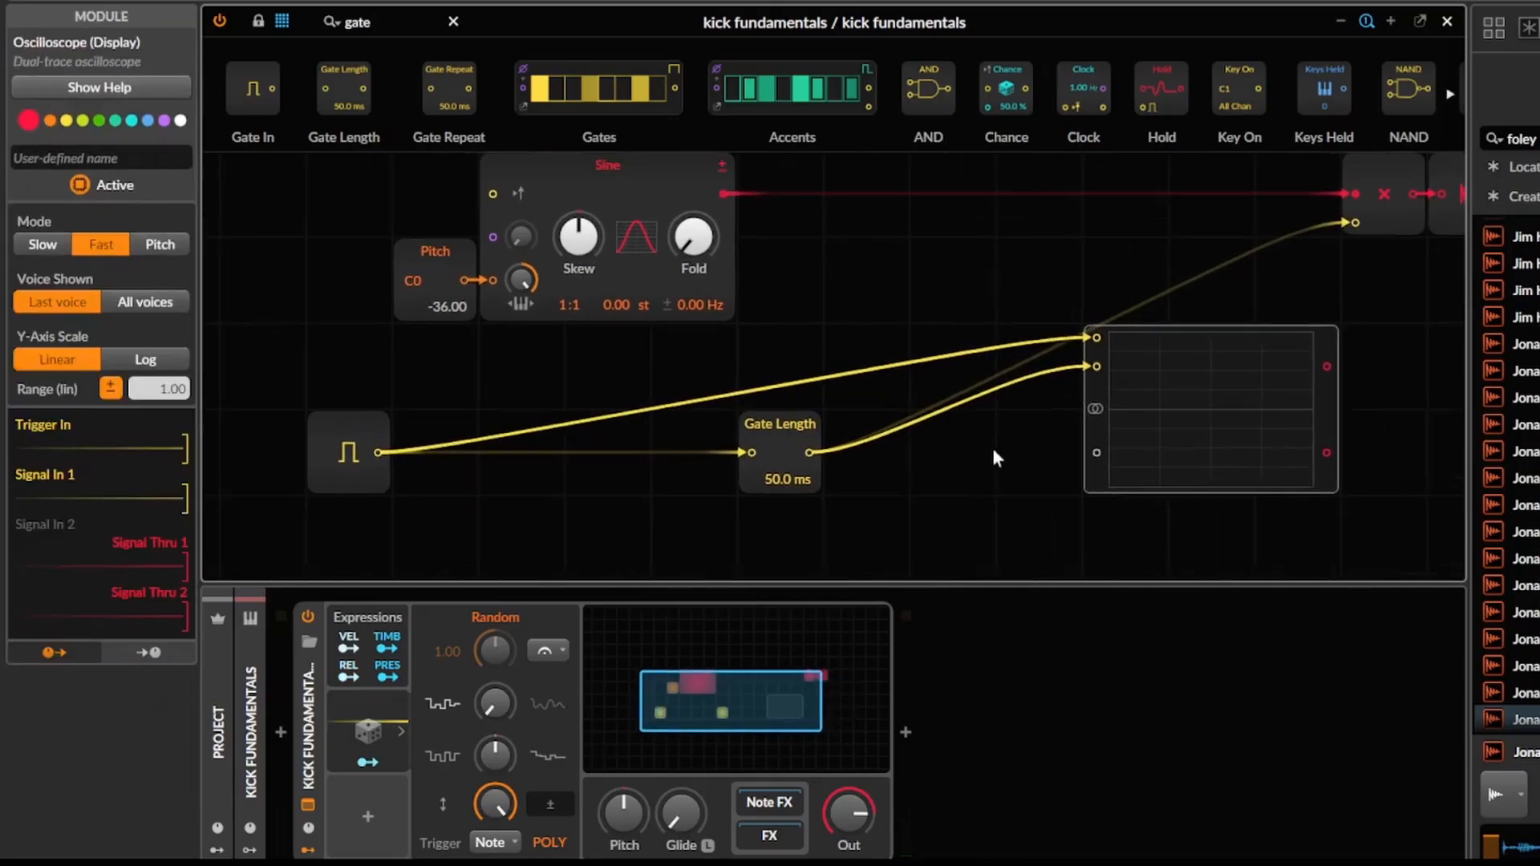
Search for "slope" and insert a rising Slope before the Gate Length and a falling Slope after it.
{"action": "left_click", "coordinate": [425, 29]}
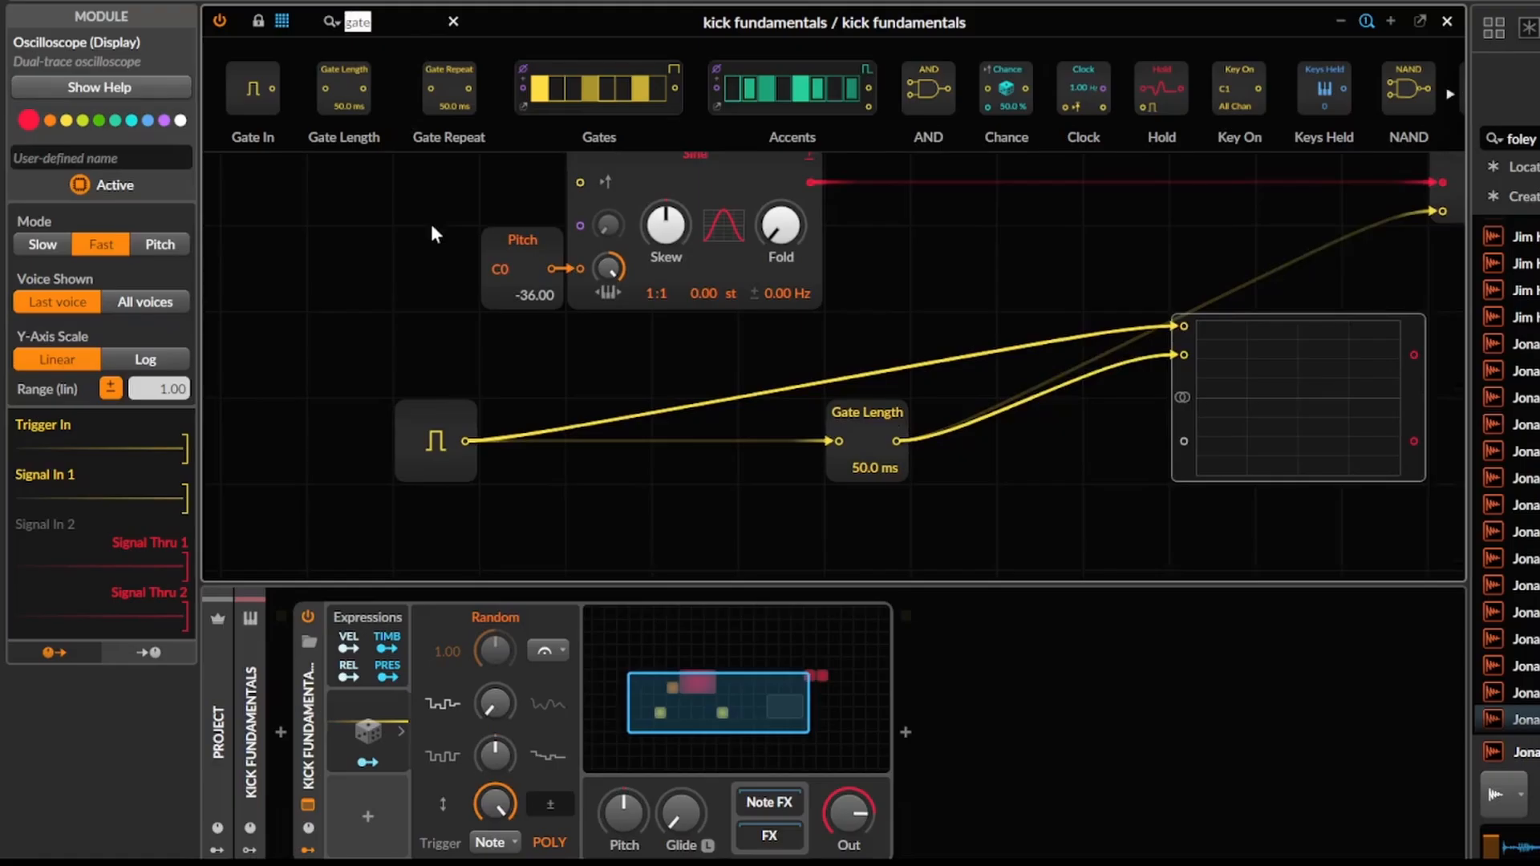
{"action": "type", "text": "slope"}
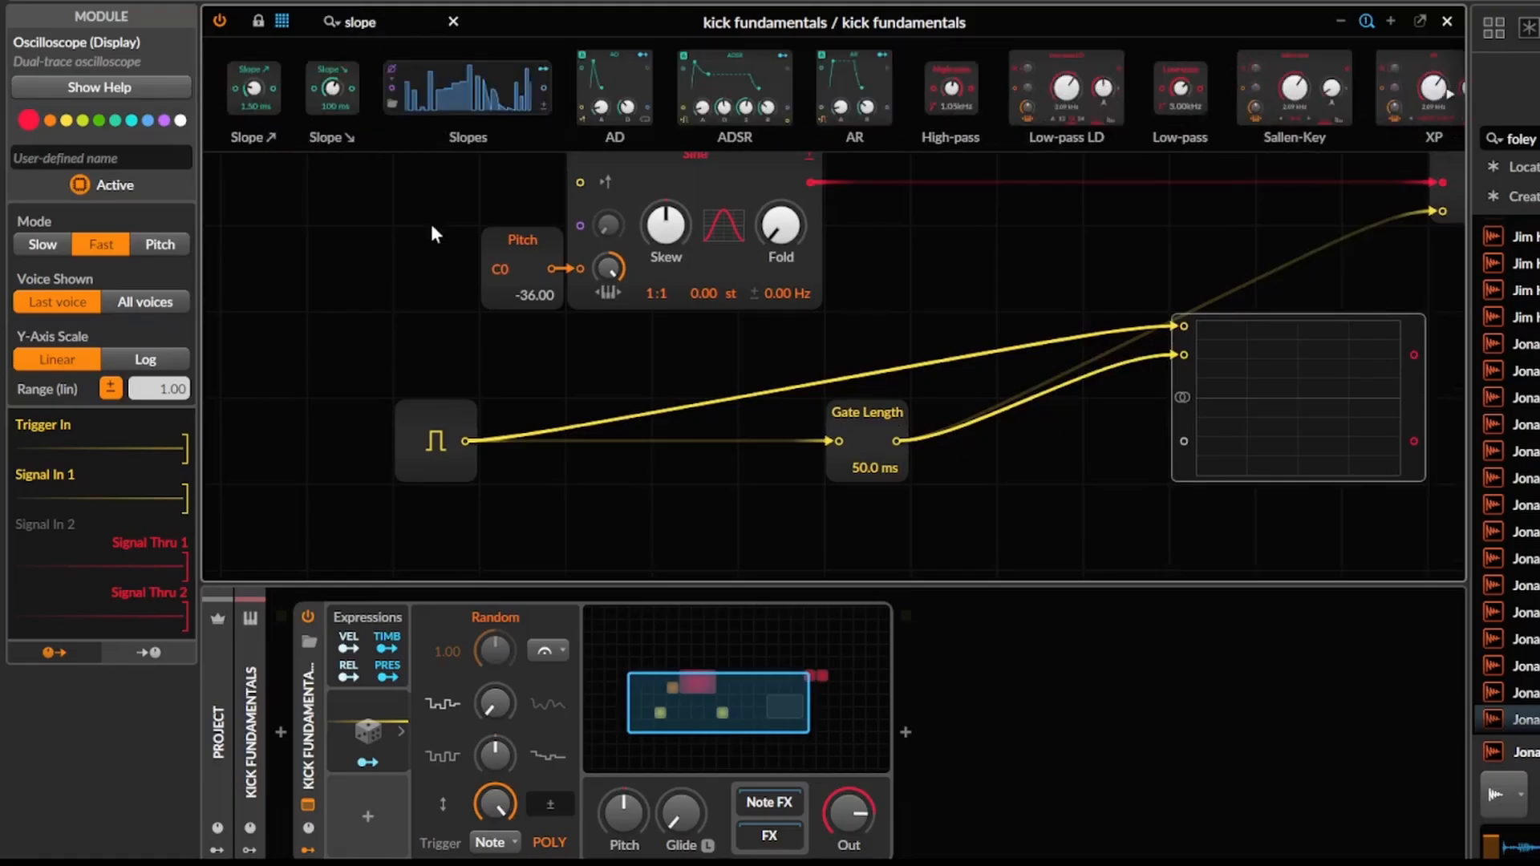
{"action": "left_click_drag", "start_coordinate": [331, 90], "coordinate": [847, 430]}
{"action": "left_click_drag", "start_coordinate": [244, 112], "coordinate": [778, 449]}
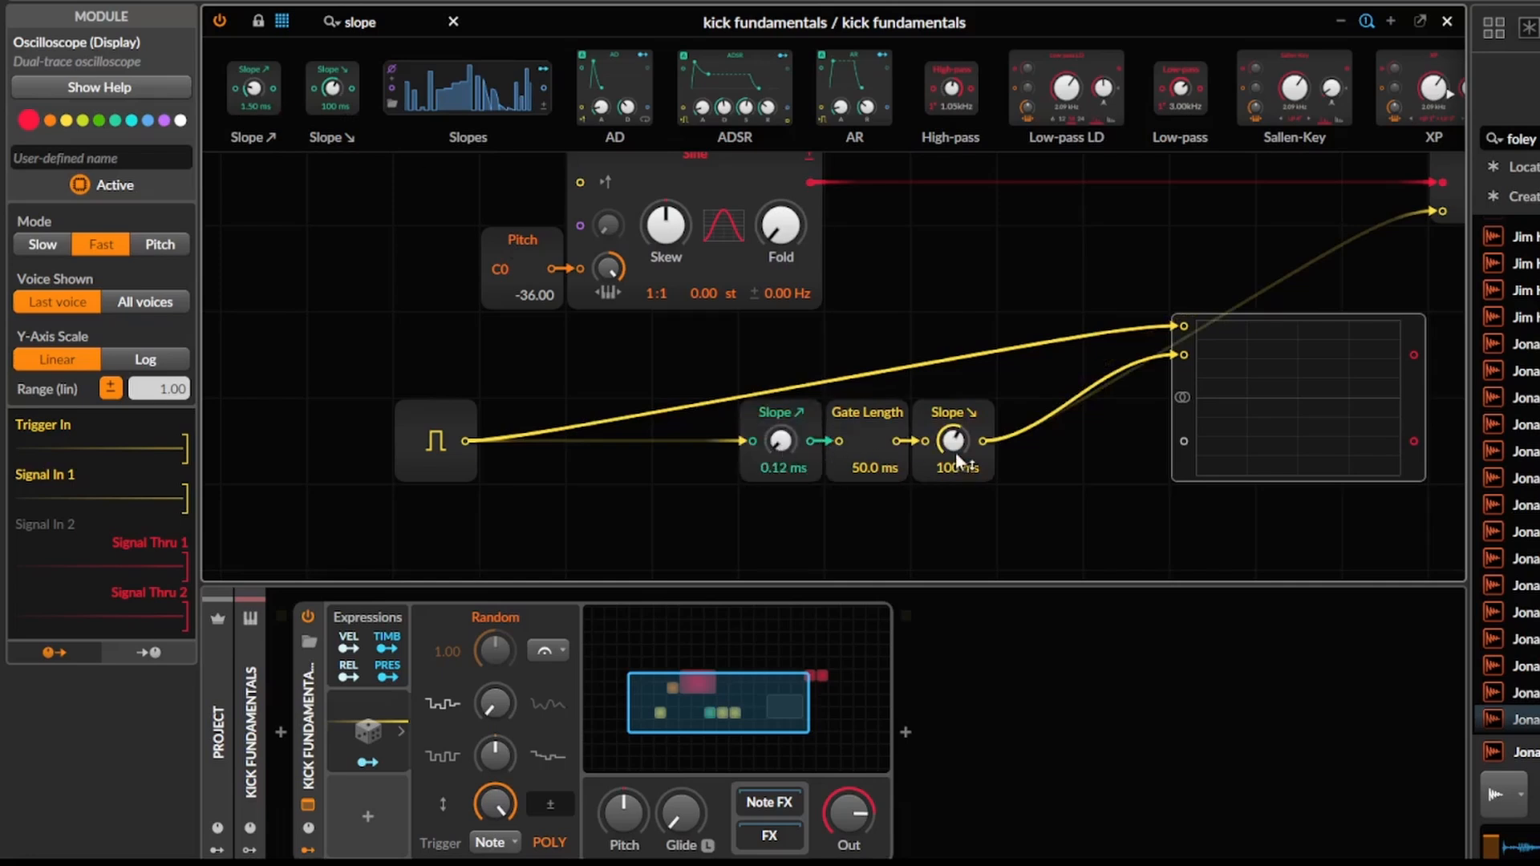
Shape the envelope with the rising Slope at 1.53 ms, Gate Length at 87.1 ms and falling Slope at 70.5 ms.
{"action": "left_click_drag", "start_coordinate": [874, 467], "coordinate": [874, 433]}
{"action": "left_click_drag", "start_coordinate": [869, 460], "coordinate": [869, 432]}
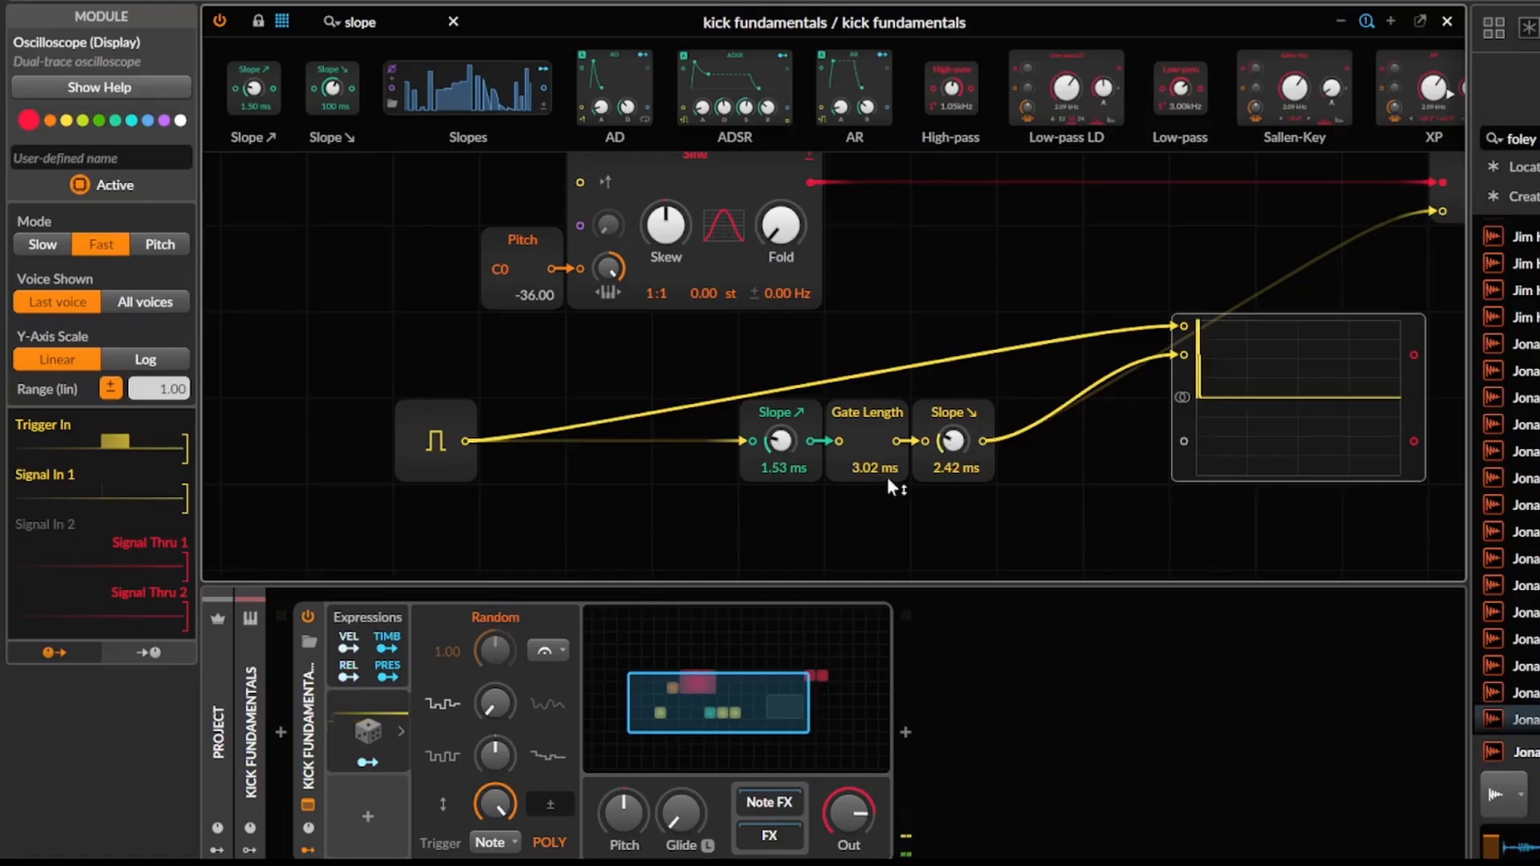
{"action": "left_click_drag", "start_coordinate": [838, 457], "coordinate": [876, 483]}
{"action": "left_click_drag", "start_coordinate": [950, 444], "coordinate": [951, 398]}
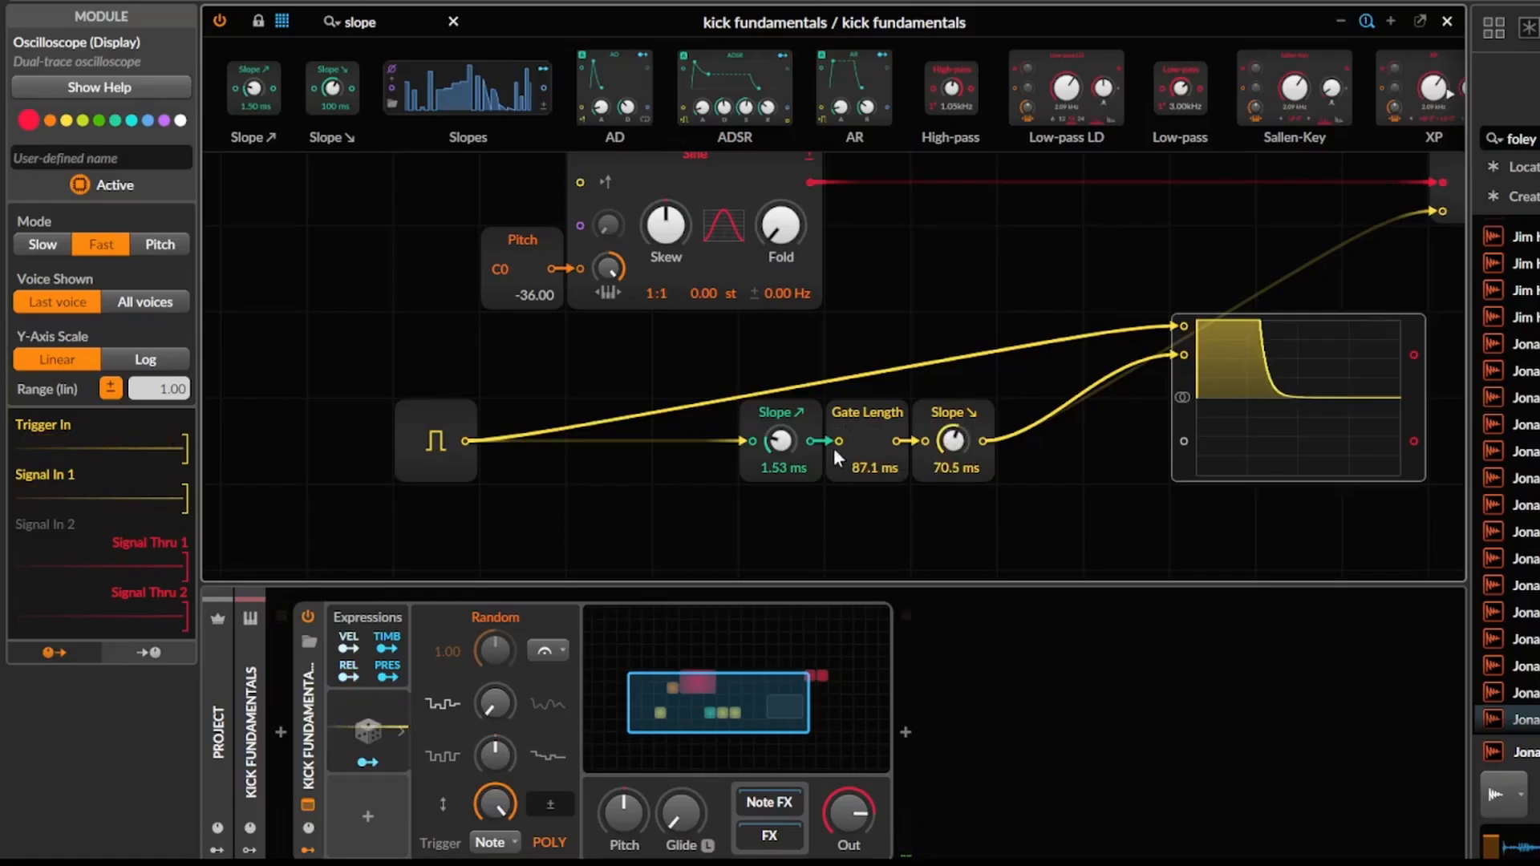
Duplicate the Random modulator three times and stack the copies in the second modulator column.
{"action": "left_click", "coordinate": [403, 713]}
{"action": "left_click_drag", "start_coordinate": [403, 712], "coordinate": [454, 678]}
{"action": "left_click", "coordinate": [441, 629]}
{"action": "left_click", "coordinate": [445, 631]}
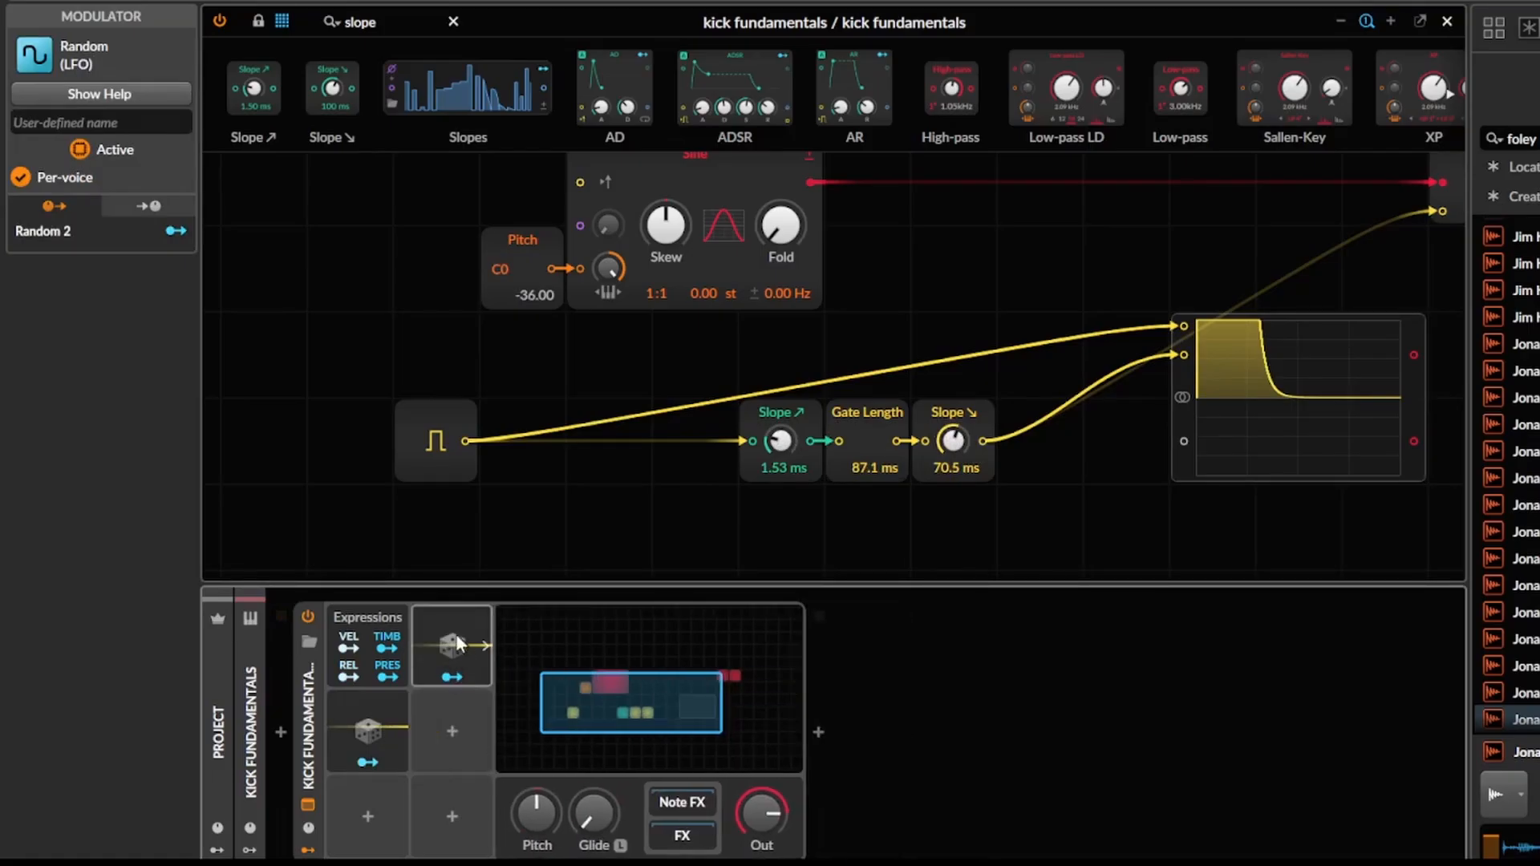
{"action": "key", "text": "ctrl+d"}
{"action": "key", "text": "ctrl+d"}
{"action": "left_click_drag", "start_coordinate": [463, 648], "coordinate": [460, 720]}
{"action": "left_click_drag", "start_coordinate": [530, 643], "coordinate": [453, 641]}
{"action": "left_click_drag", "start_coordinate": [614, 639], "coordinate": [423, 815]}
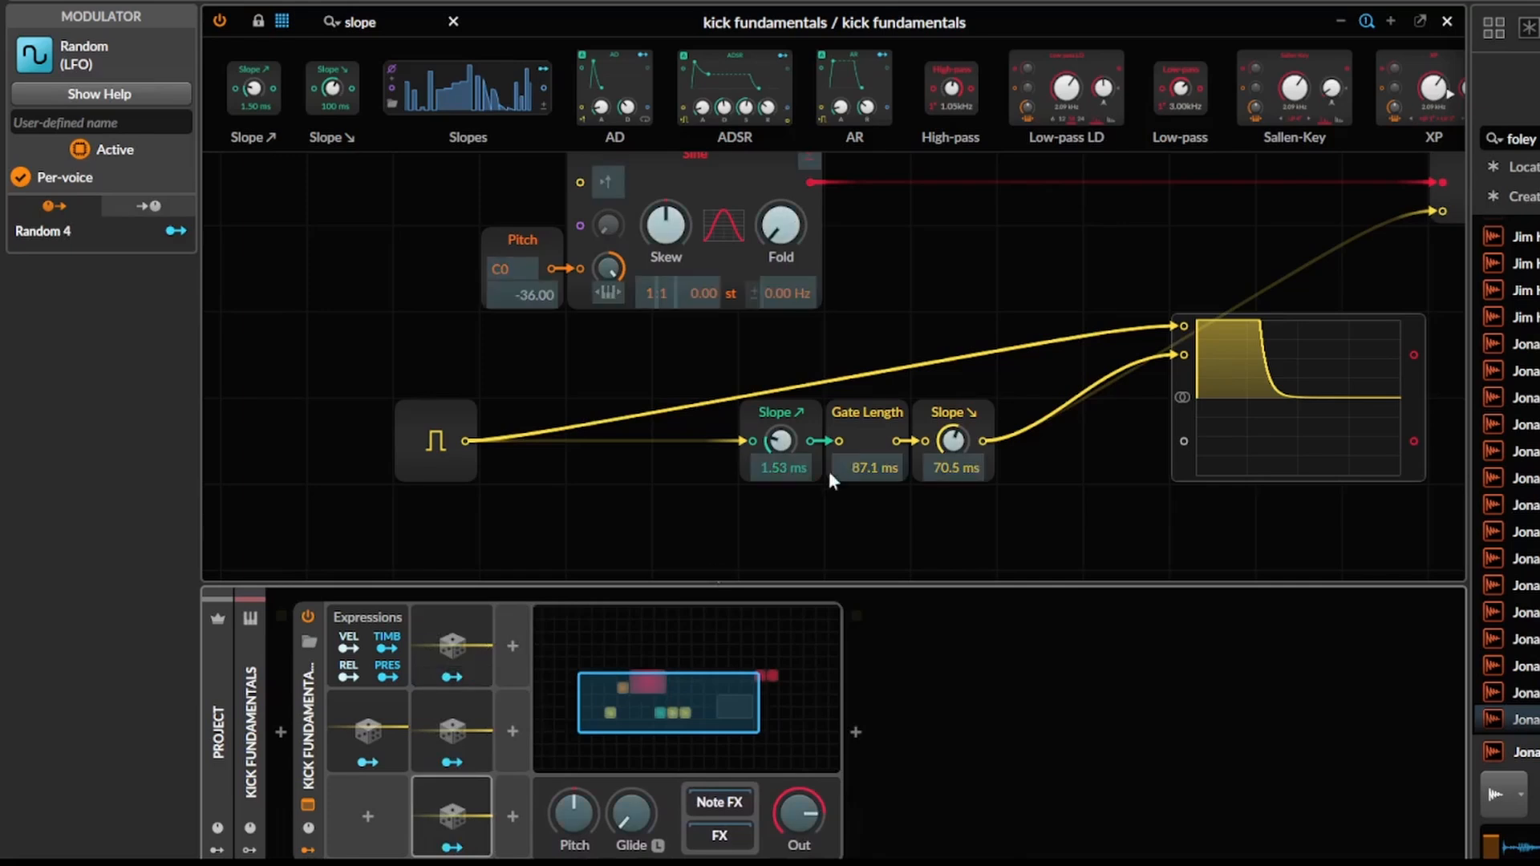
Set the rising Slope to 0.10 ms and modulate its time with the topmost Random copy.
{"action": "left_click_drag", "start_coordinate": [779, 440], "coordinate": [778, 454]}
{"action": "left_click_drag", "start_coordinate": [778, 454], "coordinate": [777, 444]}
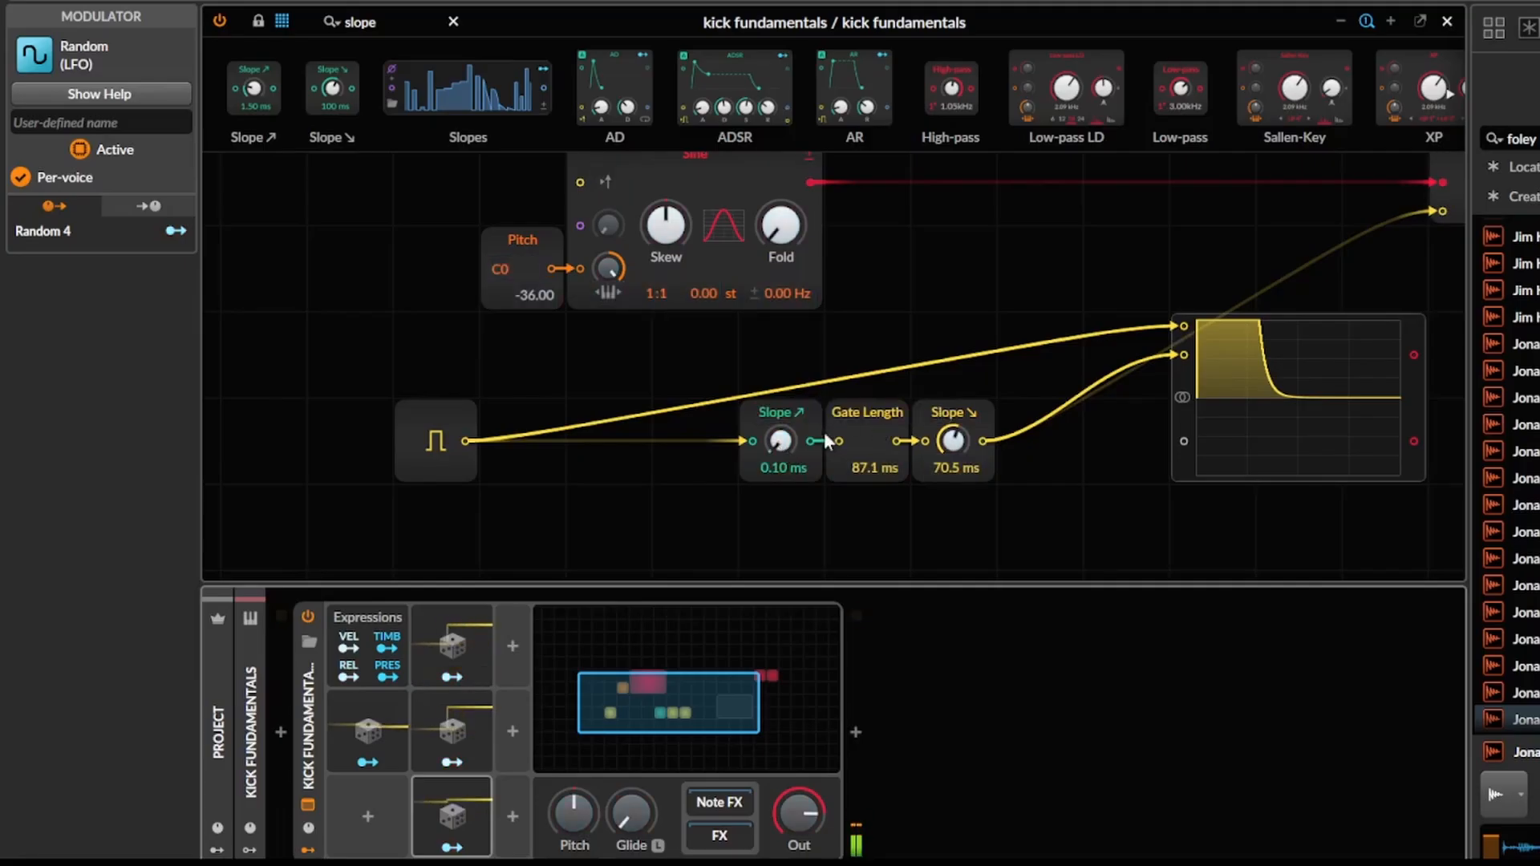
{"action": "left_click", "coordinate": [452, 674]}
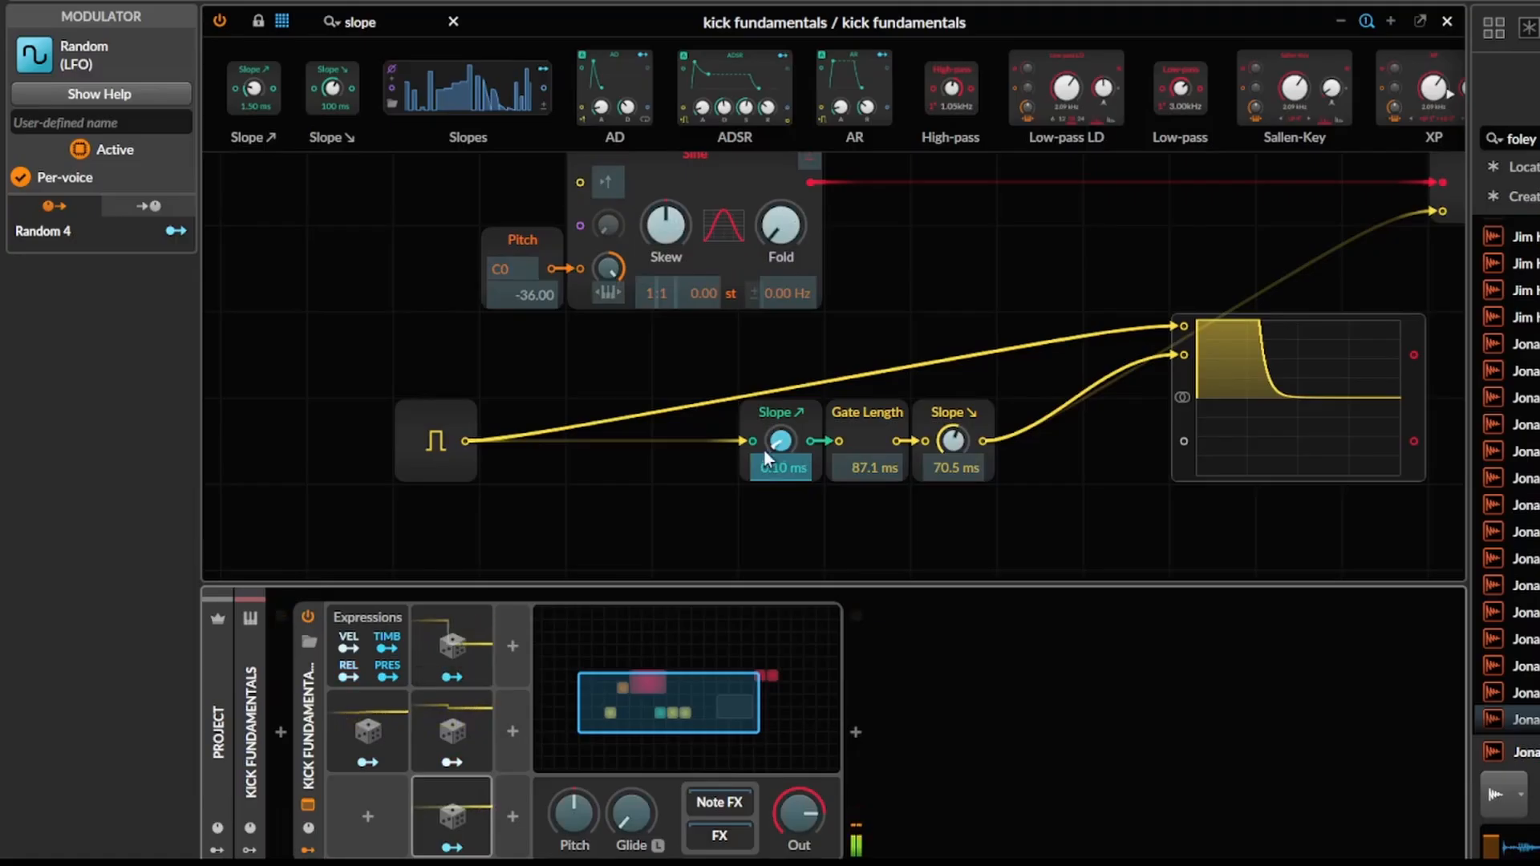
{"action": "left_click_drag", "start_coordinate": [766, 447], "coordinate": [773, 403]}
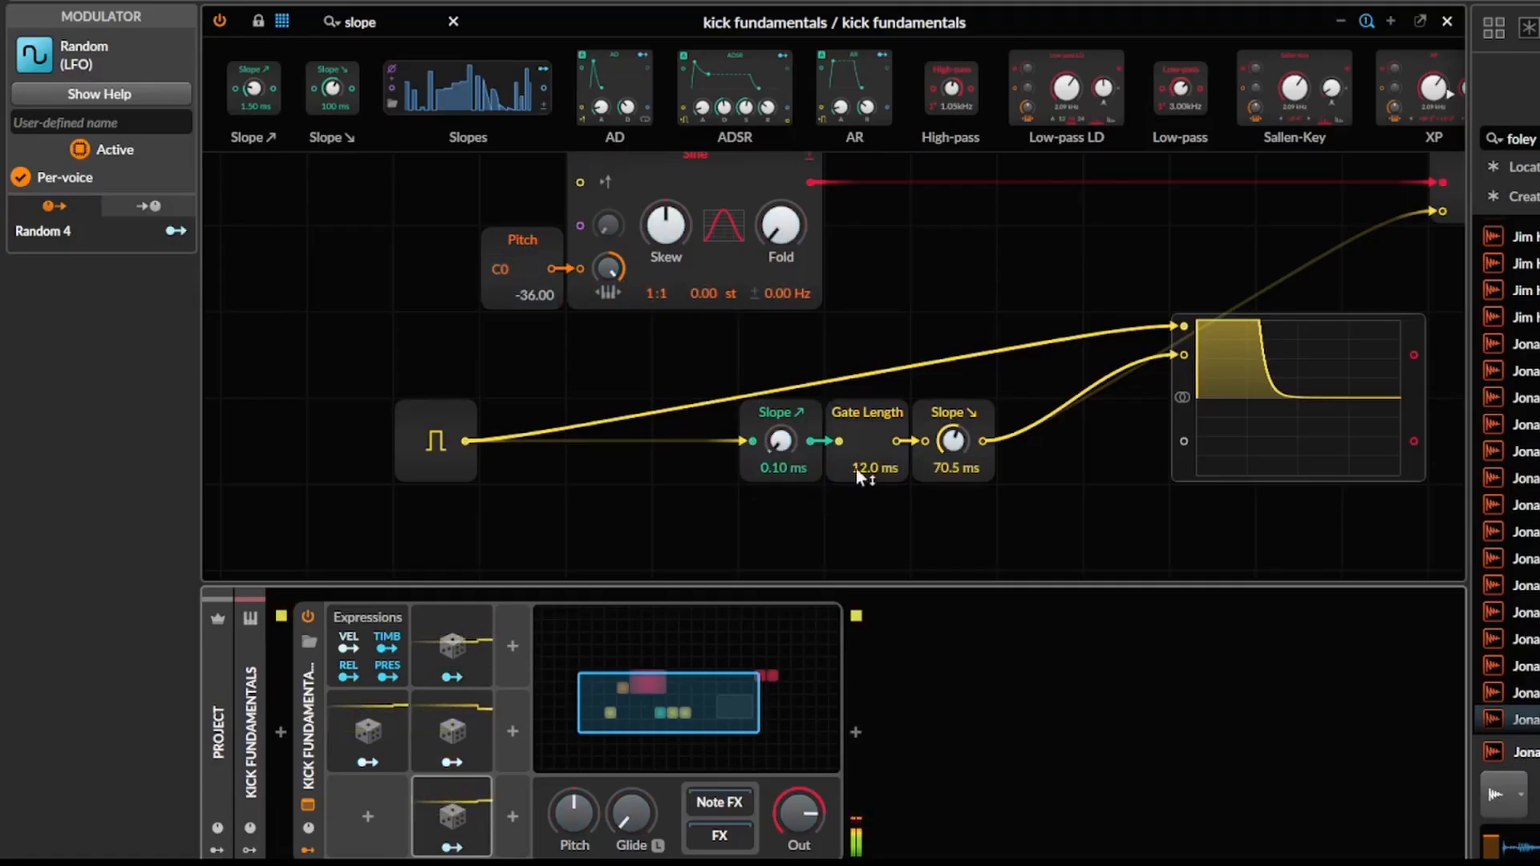
Set the Gate Length to 16.6 ms, modulated by Random 2, with the falling Slope at 0.10 ms.
{"action": "left_click_drag", "start_coordinate": [855, 468], "coordinate": [854, 469]}
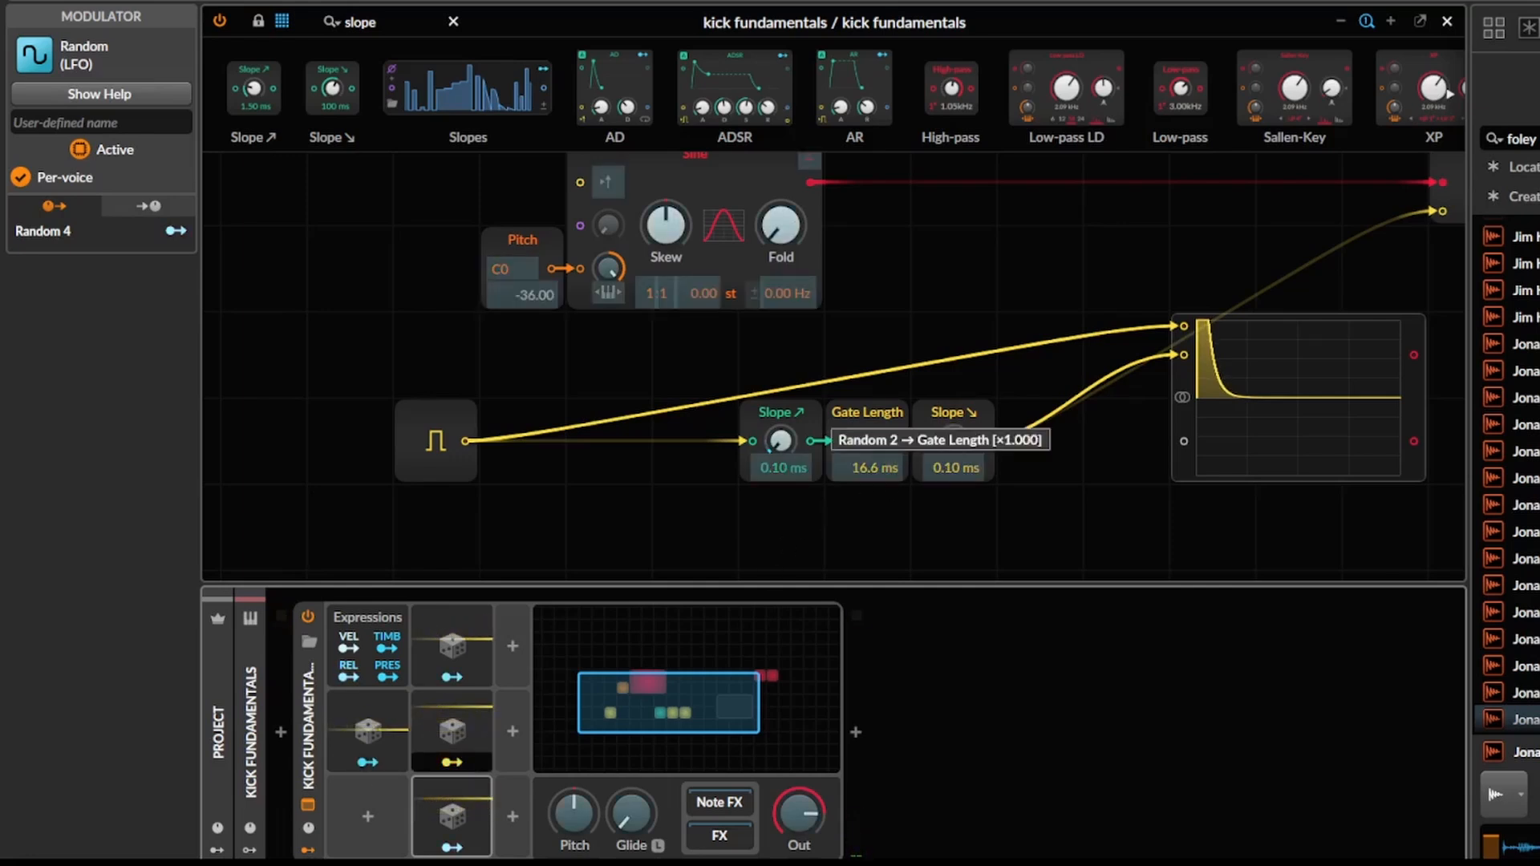
{"action": "mouse_move", "coordinate": [867, 468]}
{"action": "left_mouse_down"}
{"action": "mouse_move", "coordinate": [866, 425]}
{"action": "mouse_move", "coordinate": [866, 442]}
{"action": "left_mouse_up"}
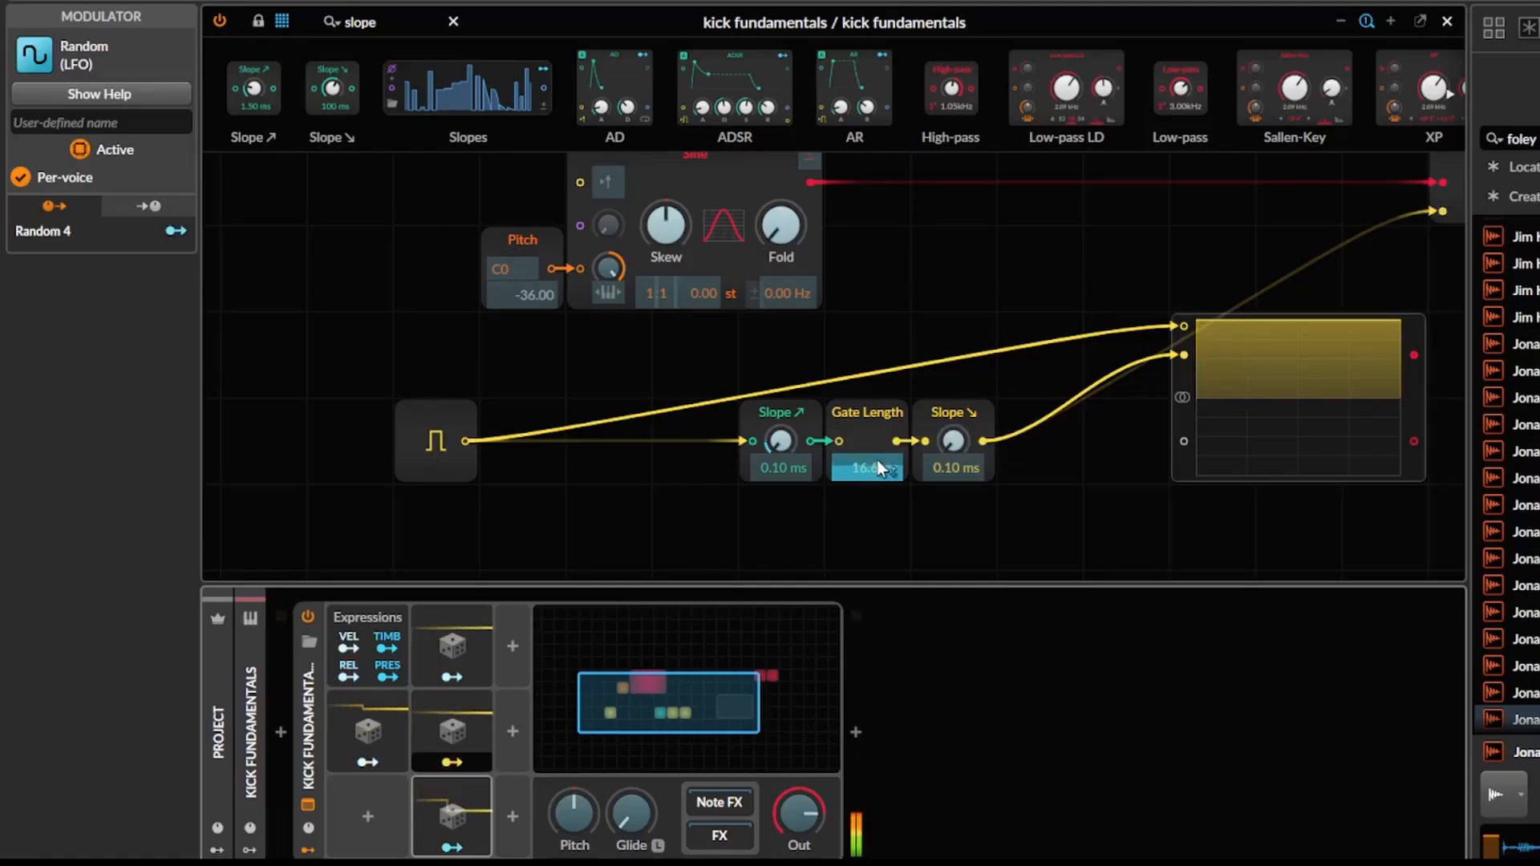
{"action": "left_click_drag", "start_coordinate": [1012, 469], "coordinate": [925, 472]}
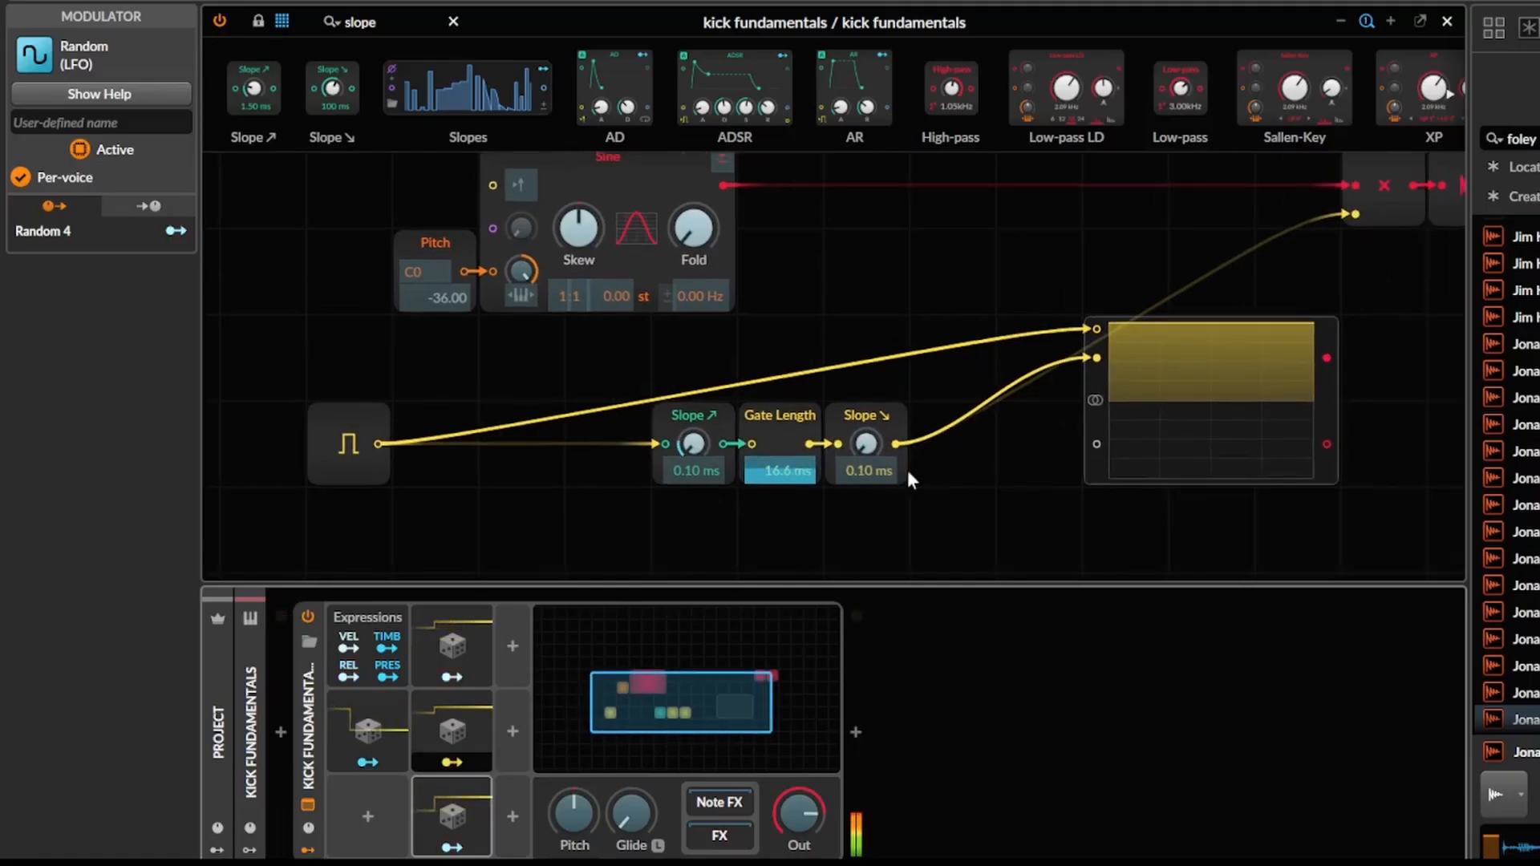
{"action": "left_click_drag", "start_coordinate": [798, 474], "coordinate": [793, 476]}
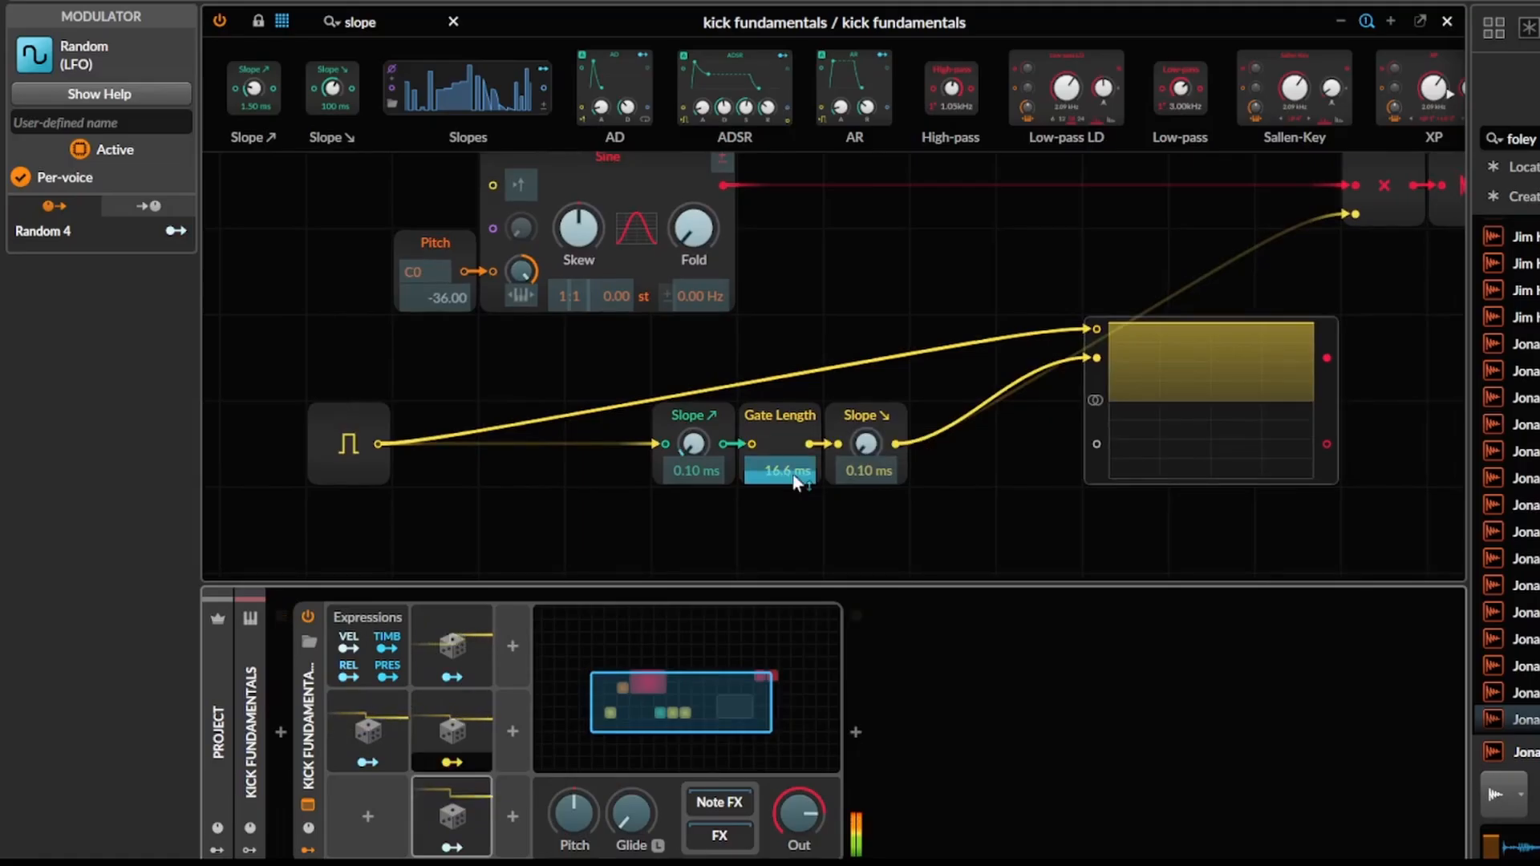
{"action": "key", "text": "Escape"}
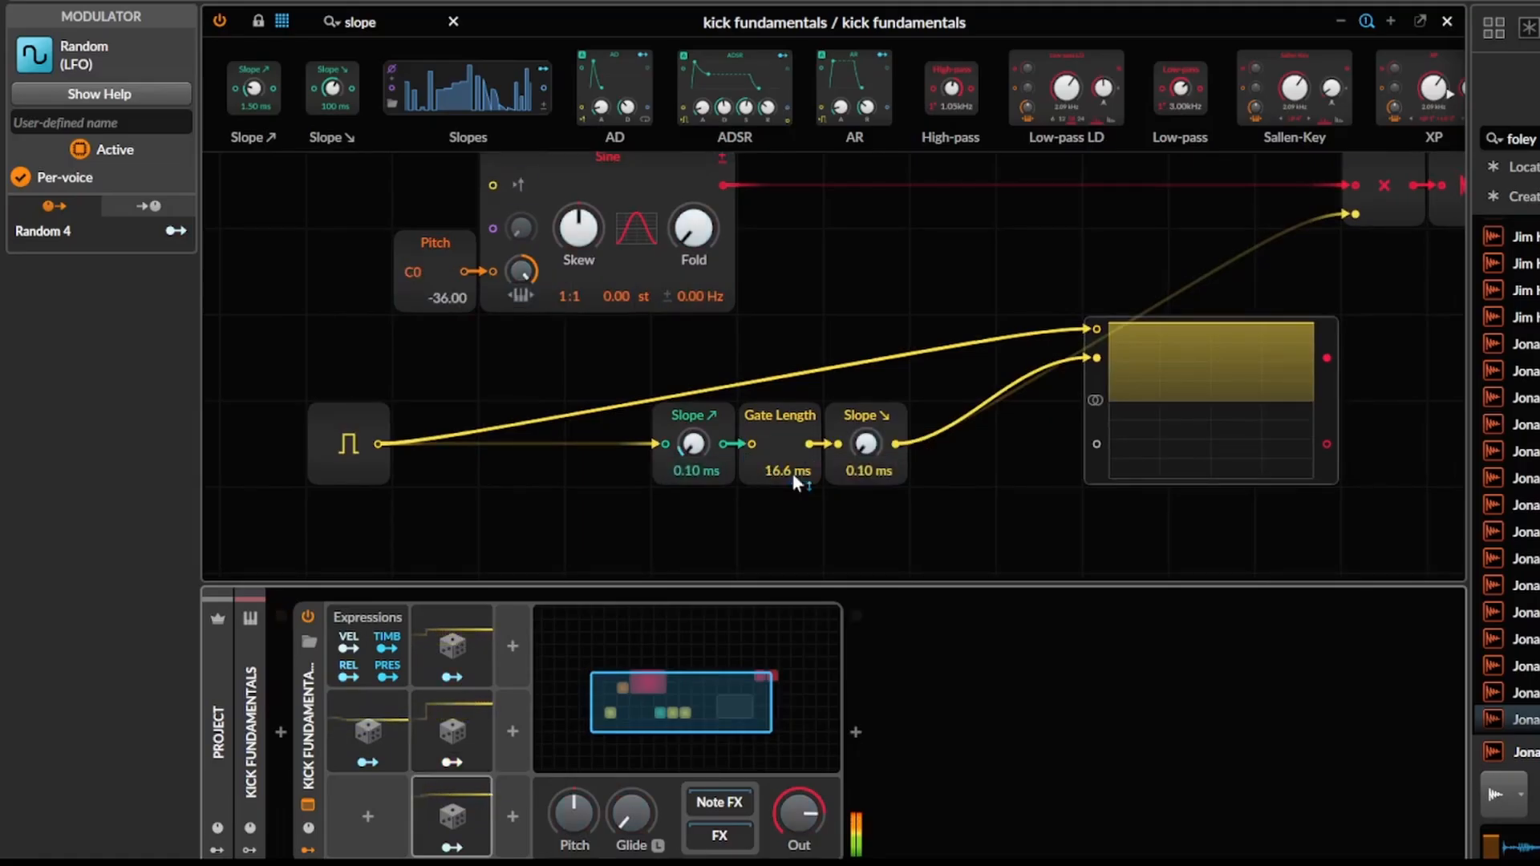
Start playback and set the falling Slope's time to 15.6 ms in the grid patch.
{"action": "left_click", "coordinate": [556, 370]}
{"action": "key", "text": "Escape"}
{"action": "key", "text": "space"}
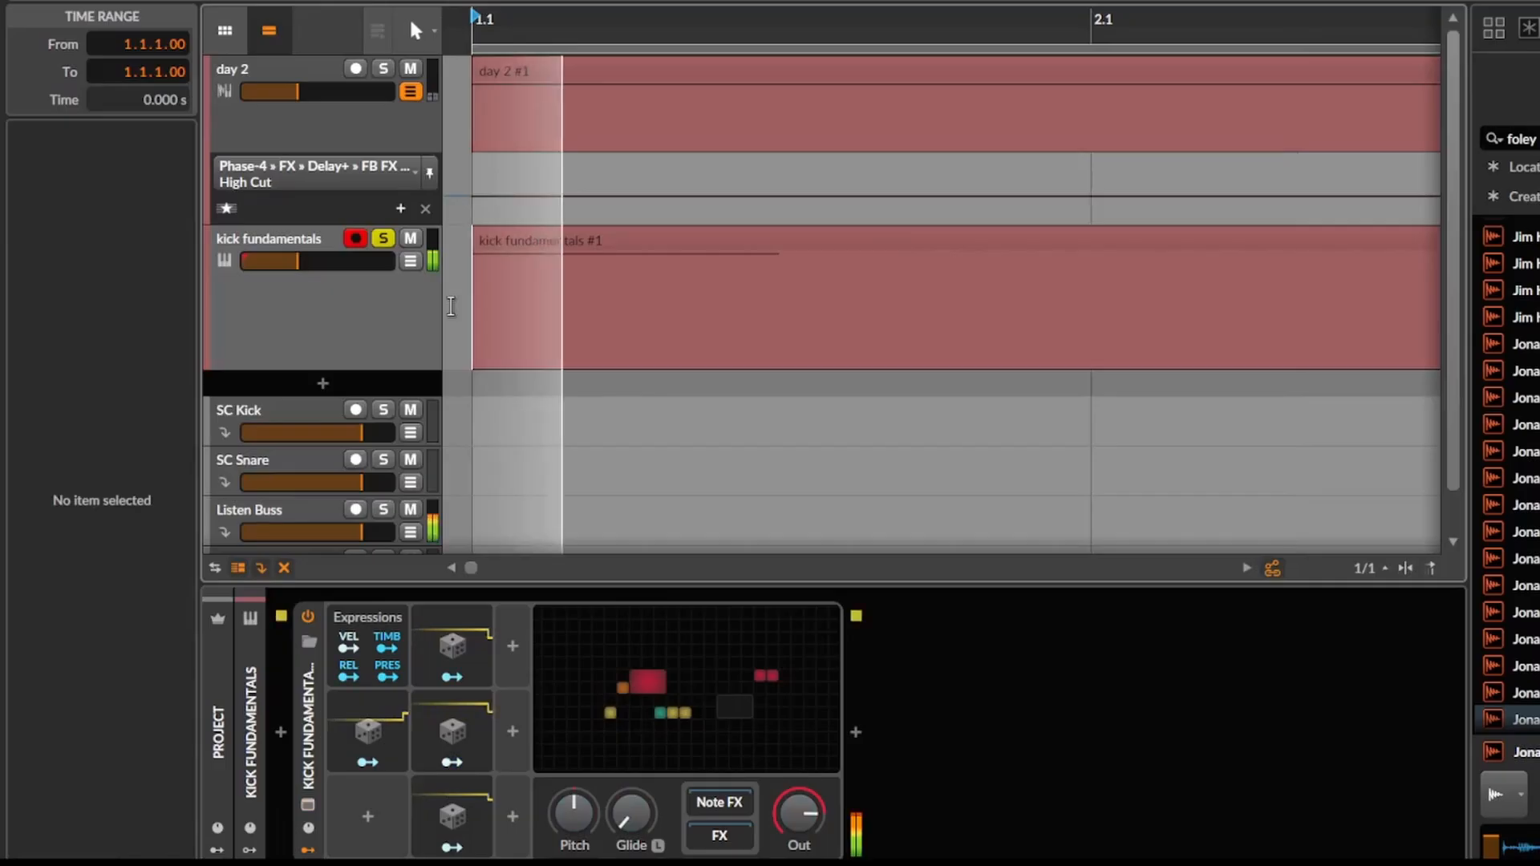
{"action": "left_click", "coordinate": [682, 634]}
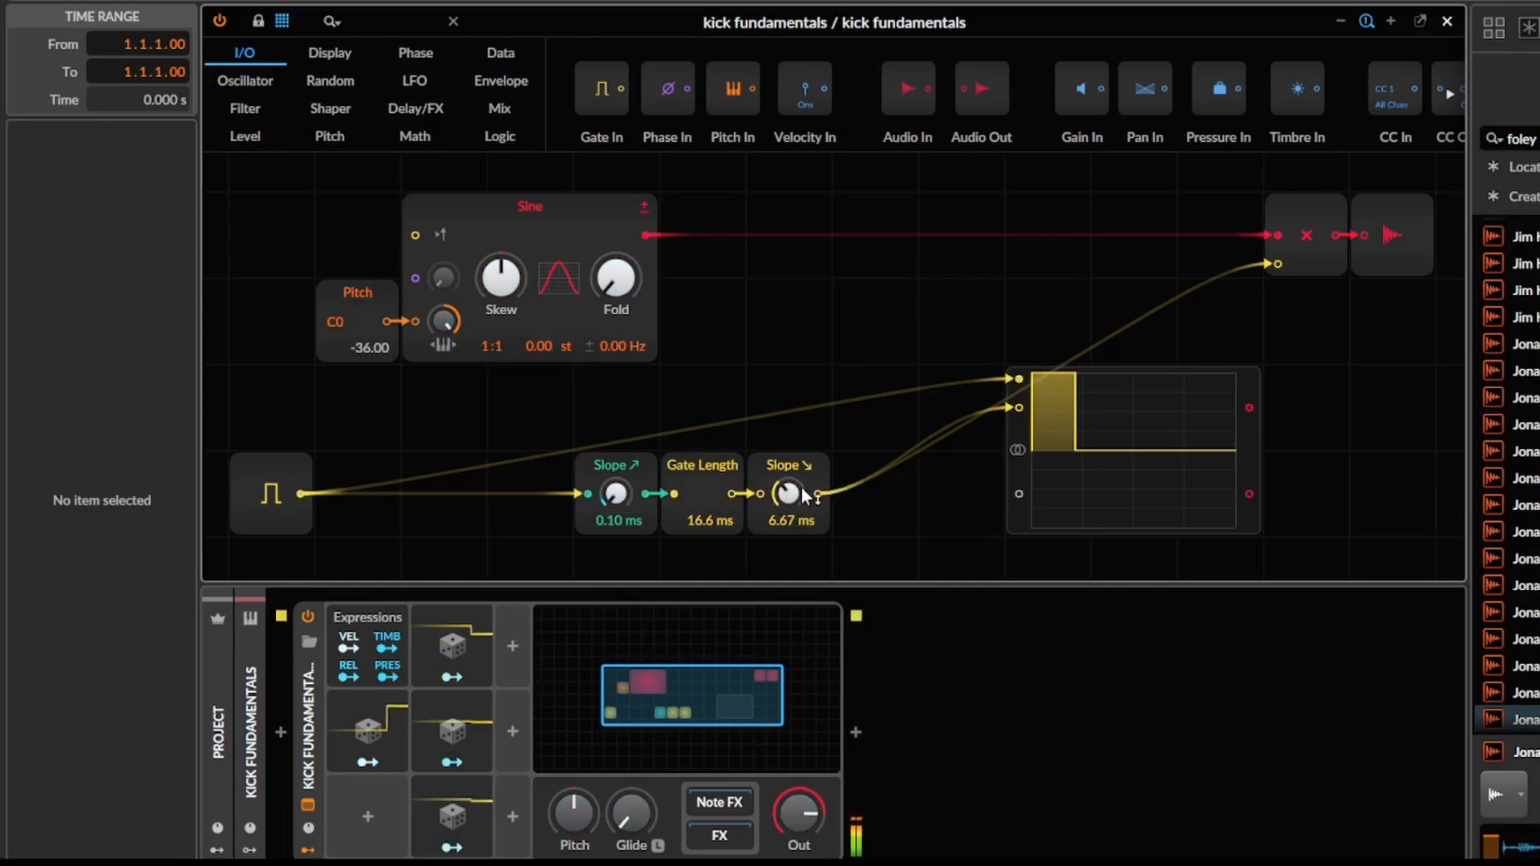
{"action": "mouse_move", "coordinate": [788, 493]}
{"action": "left_mouse_down"}
{"action": "mouse_move", "coordinate": [789, 469]}
{"action": "mouse_move", "coordinate": [788, 505]}
{"action": "left_mouse_up"}
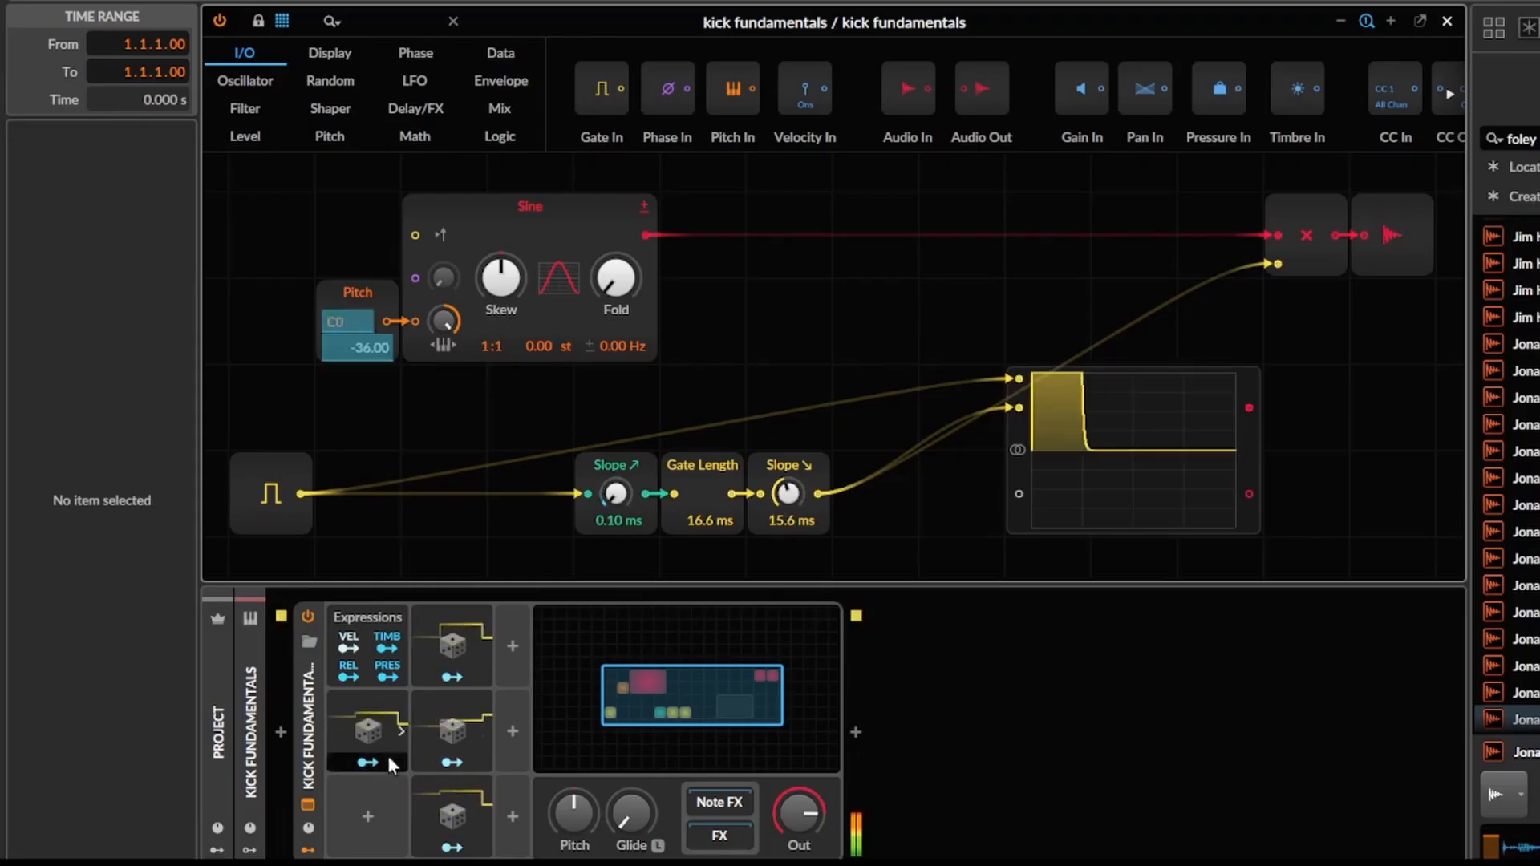
Adjust the Random modulation of the Gate Length and rising Slope, and modulate the falling Slope's time with Random 4 by ×31.92.
{"action": "left_click", "coordinate": [452, 762]}
{"action": "left_click_drag", "start_coordinate": [682, 525], "coordinate": [682, 535]}
{"action": "left_click", "coordinate": [451, 846]}
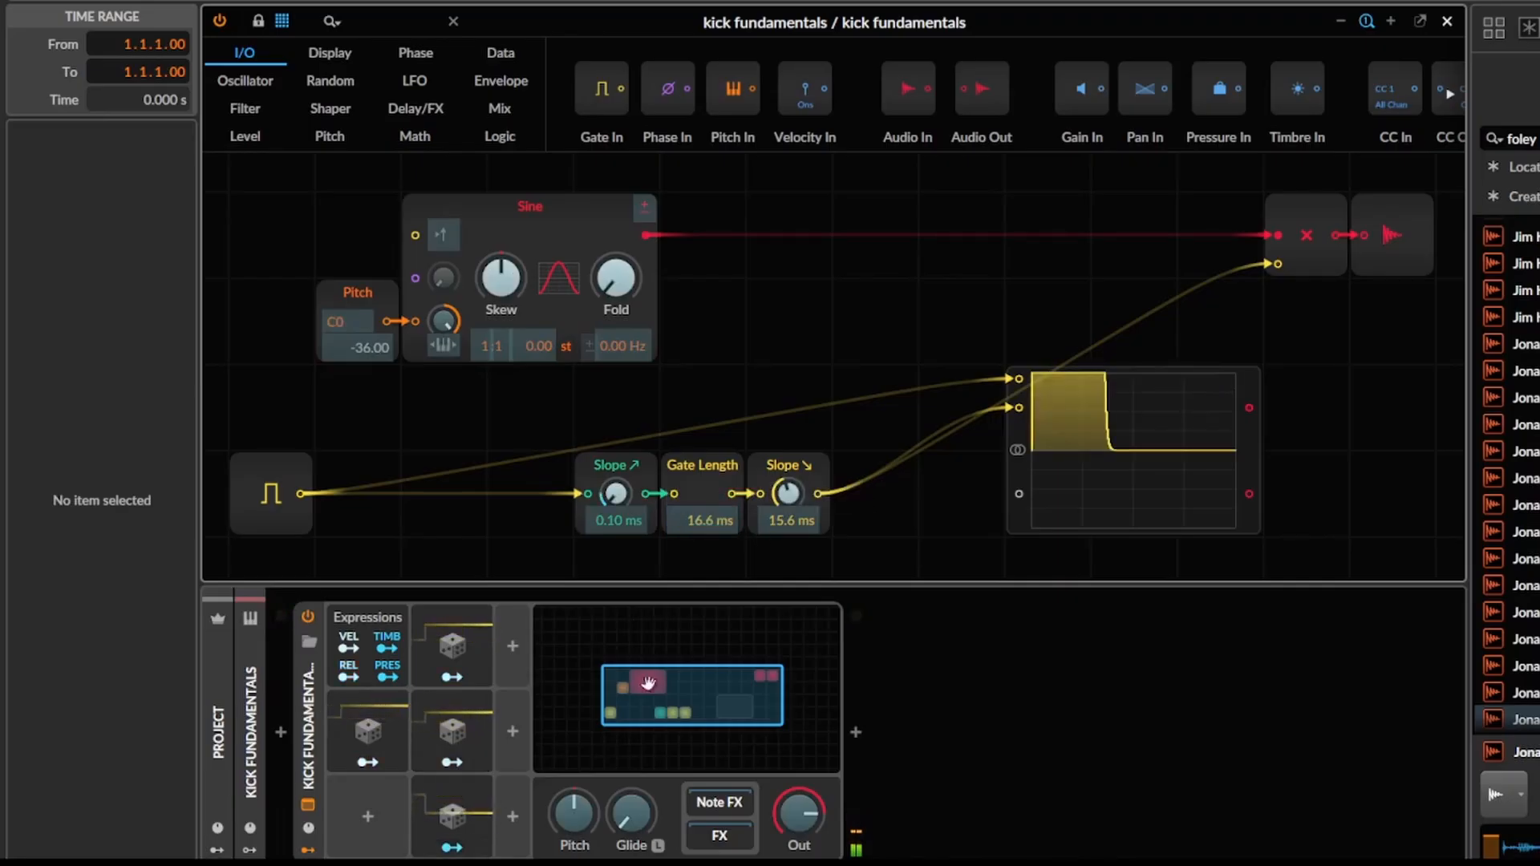
{"action": "left_click_drag", "start_coordinate": [788, 494], "coordinate": [788, 465]}
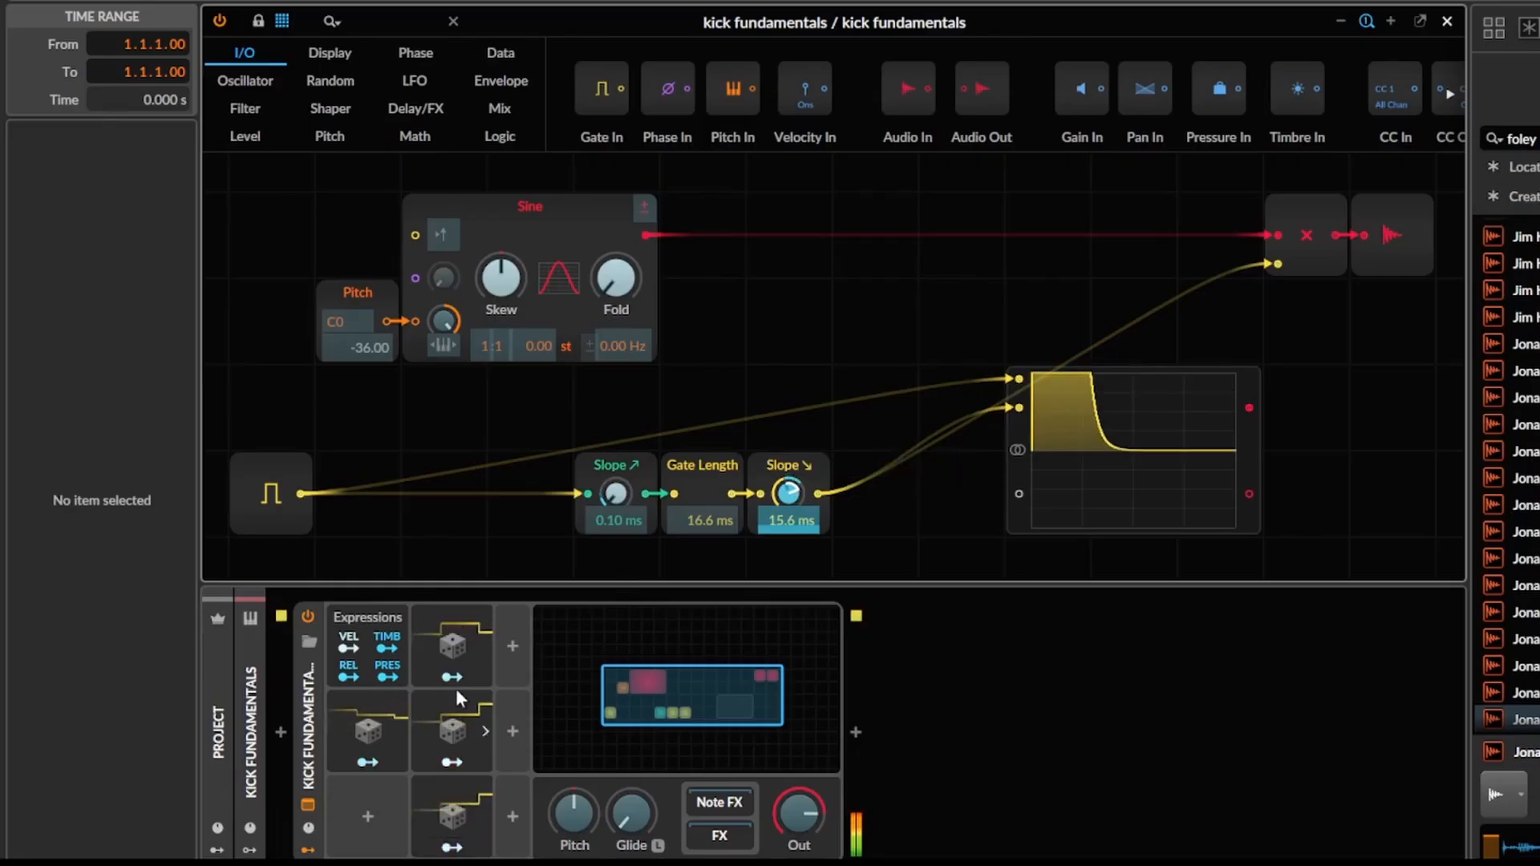
{"action": "left_click", "coordinate": [616, 496]}
{"action": "left_click_drag", "start_coordinate": [619, 501], "coordinate": [622, 499]}
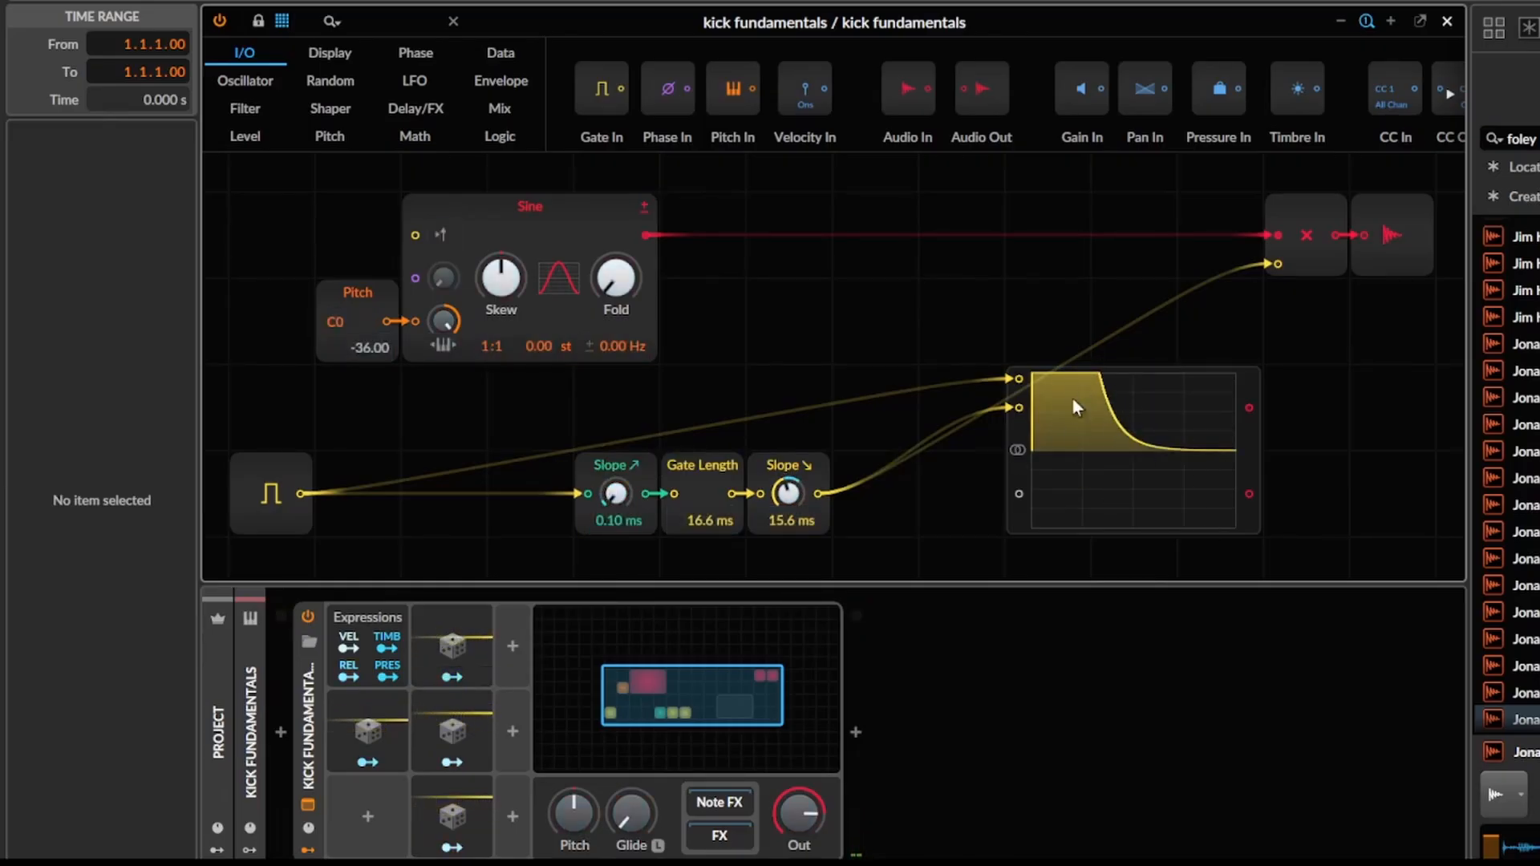
Move the gate input, both Slopes and Gate Length up as a group to sit directly beneath the Sine oscillator.
{"action": "left_click_drag", "start_coordinate": [808, 224], "coordinate": [980, 163]}
{"action": "left_click_drag", "start_coordinate": [434, 379], "coordinate": [993, 482]}
{"action": "left_click_drag", "start_coordinate": [963, 411], "coordinate": [877, 325]}
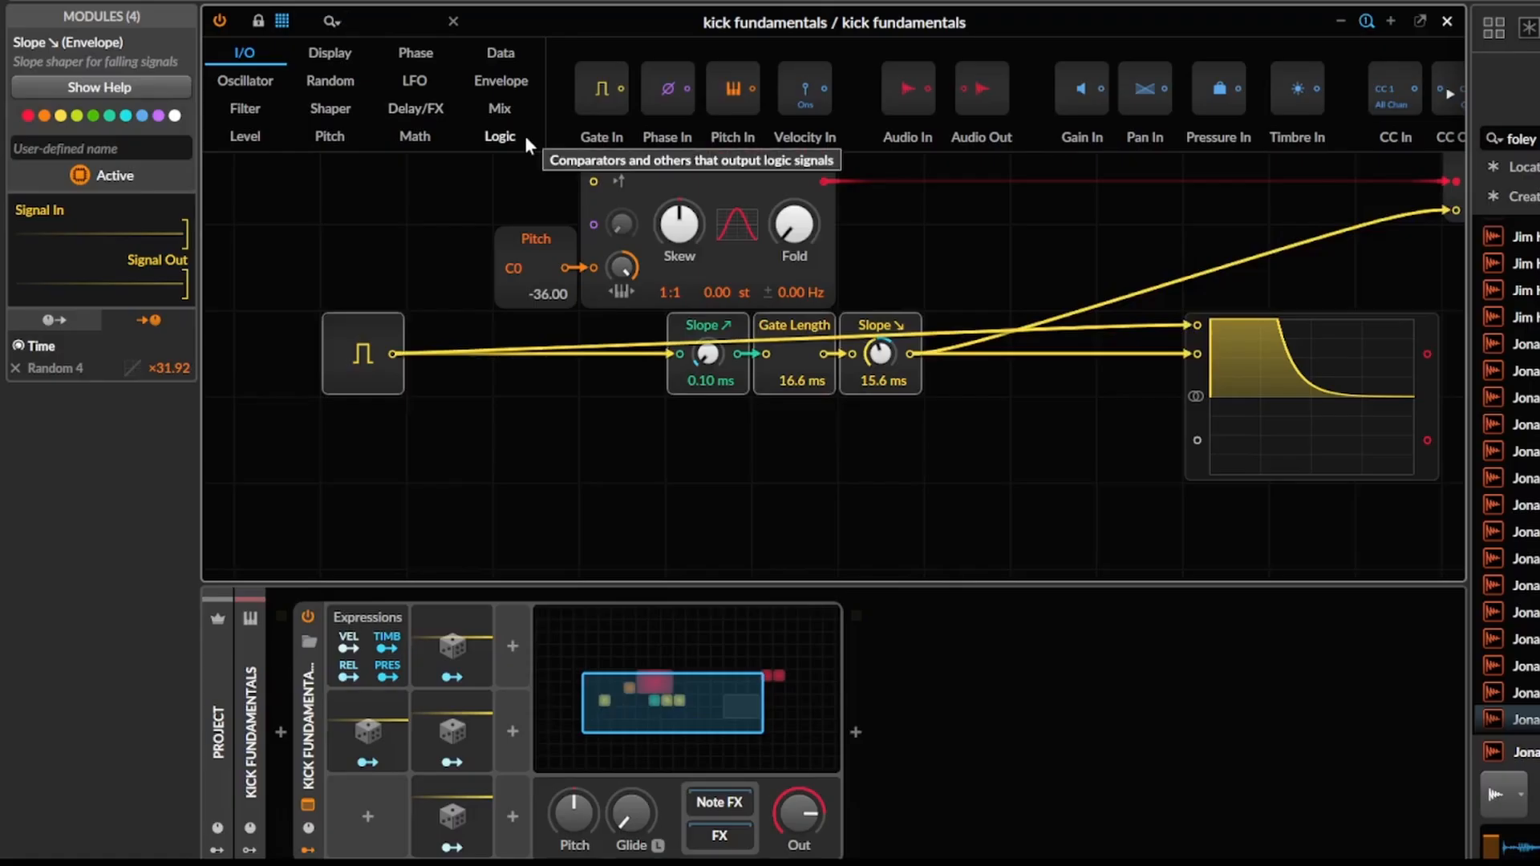
Search the modules for "ad" and place an AD envelope in the free space below the slope chain.
{"action": "type", "text": "d"}
{"action": "key", "text": "BackSpace"}
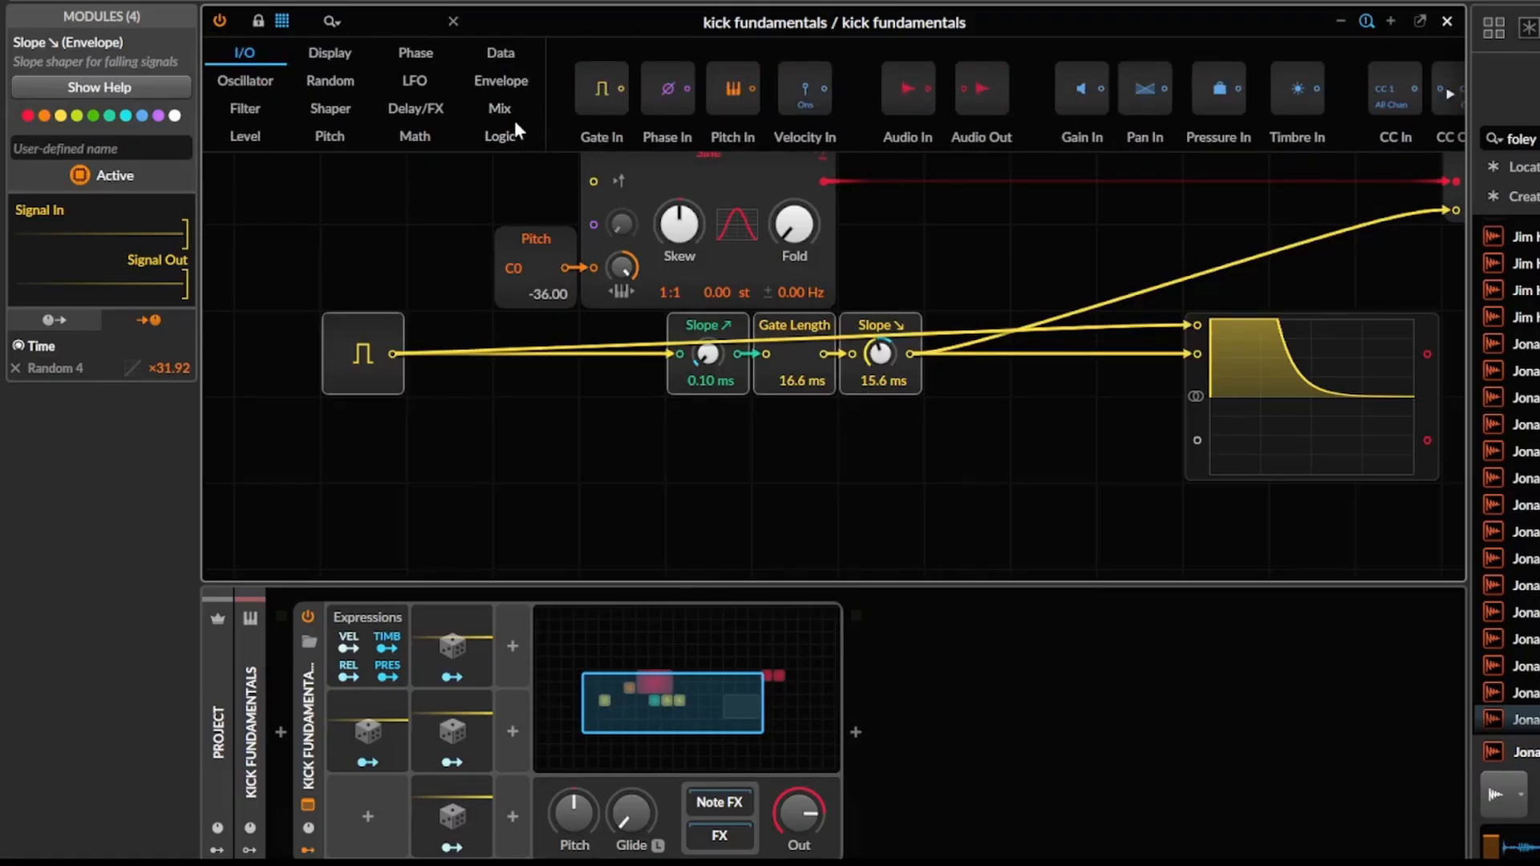
{"action": "type", "text": "ad"}
{"action": "left_click_drag", "start_coordinate": [550, 92], "coordinate": [455, 40]}
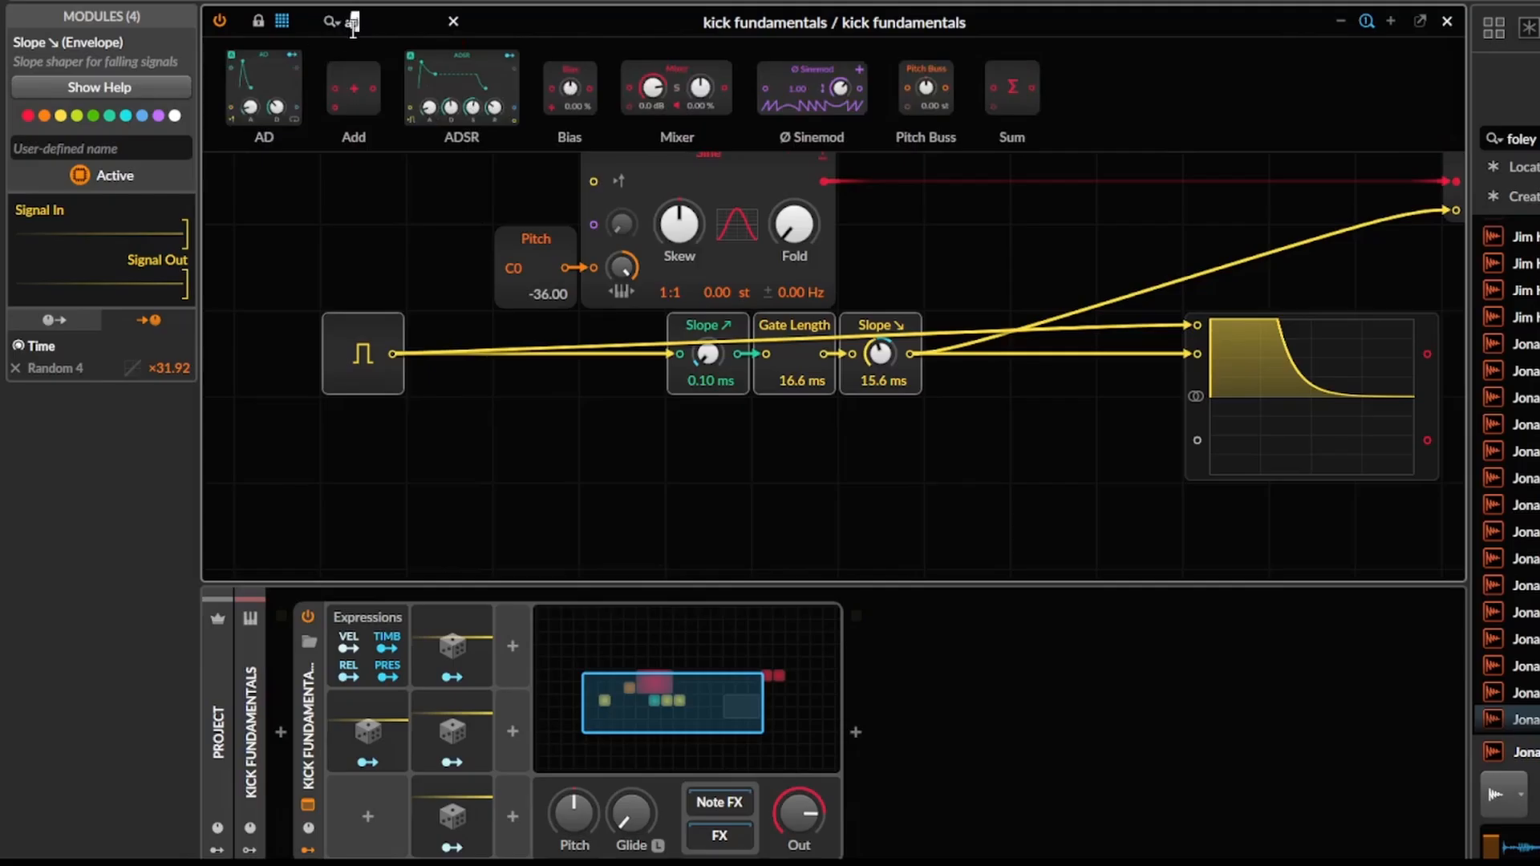
{"action": "left_click_drag", "start_coordinate": [291, 155], "coordinate": [577, 531]}
{"action": "key", "text": "Escape"}
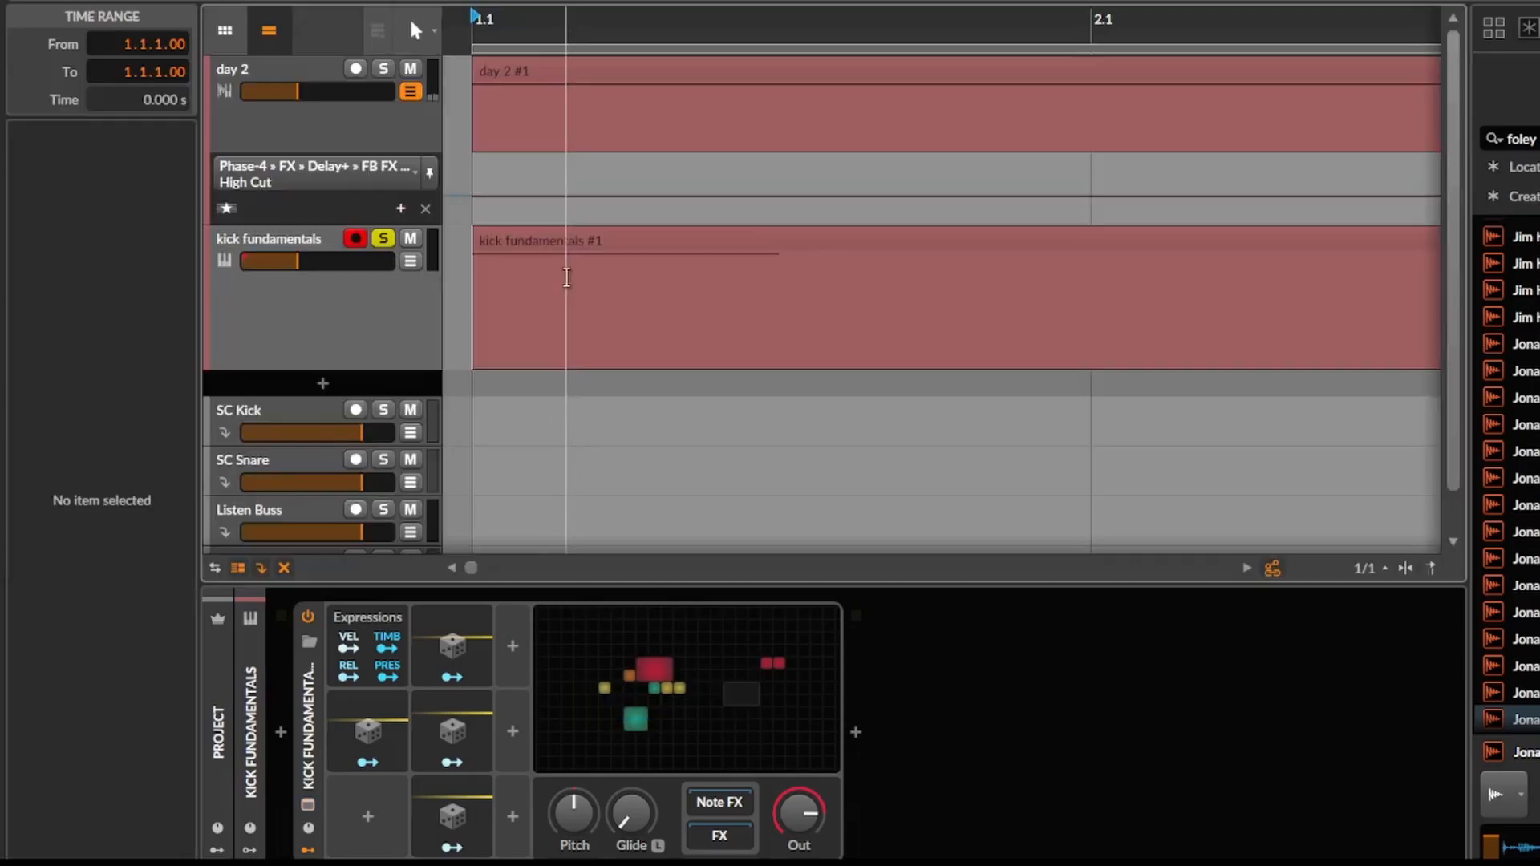
Make the kick fundamentals clip run from bar 1 into bar 3 in the arranger and play it from the start.
{"action": "scroll", "coordinate": [566, 449], "scroll_direction": "down", "scroll_amount": 4}
{"action": "left_click_drag", "start_coordinate": [471, 296], "coordinate": [1153, 293]}
{"action": "left_click", "coordinate": [462, 290]}
{"action": "key", "text": "space"}
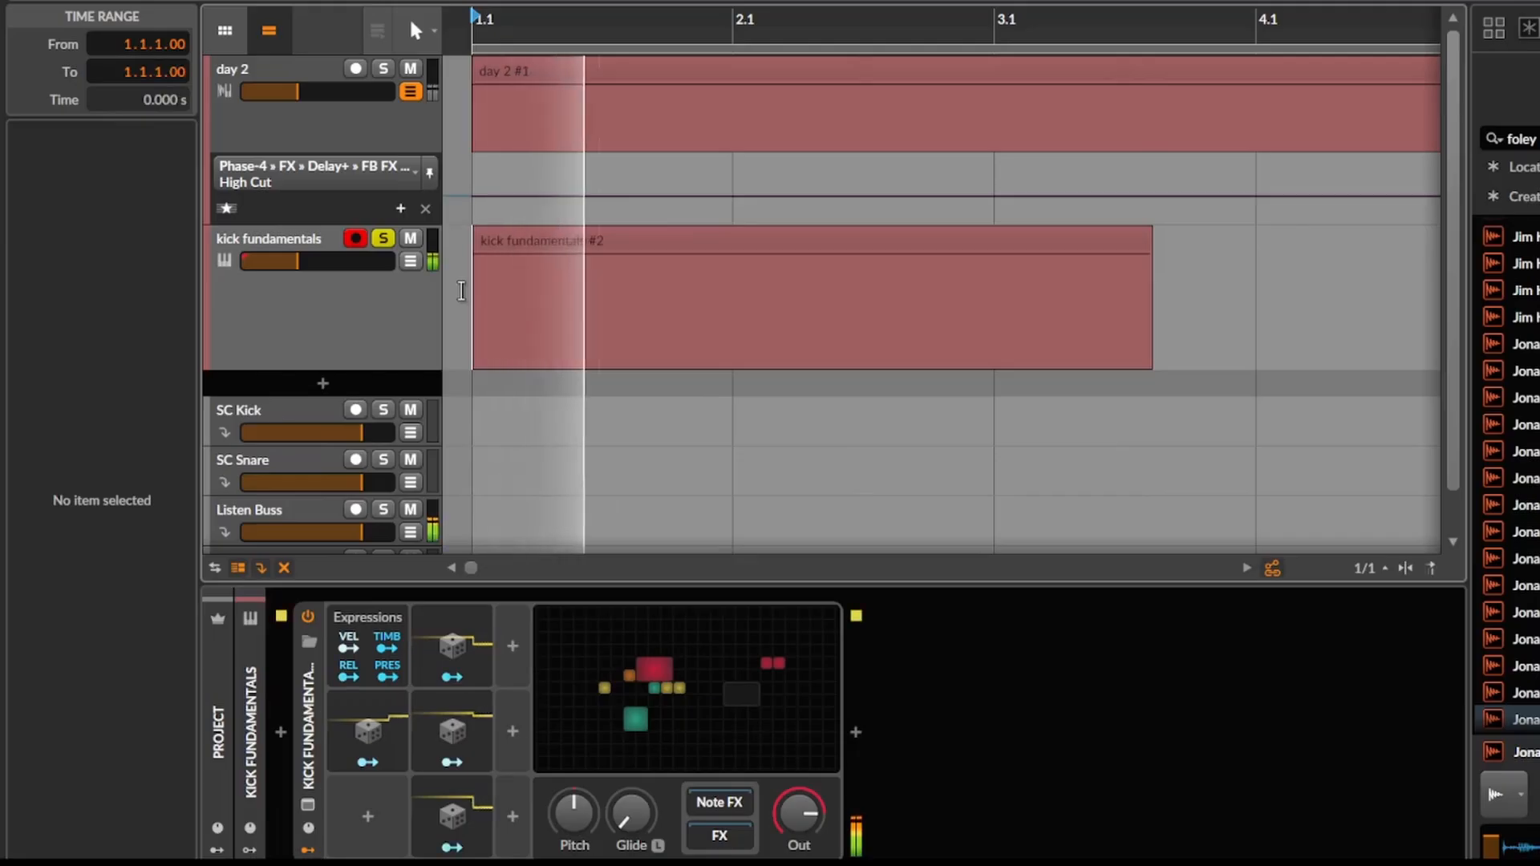
Set the AD envelope's attack to 0.00 ms and decay to 18.0 ms, and connect its envelope output to the oscilloscope's lower input.
{"action": "left_click", "coordinate": [680, 672]}
{"action": "left_click_drag", "start_coordinate": [680, 672], "coordinate": [678, 696]}
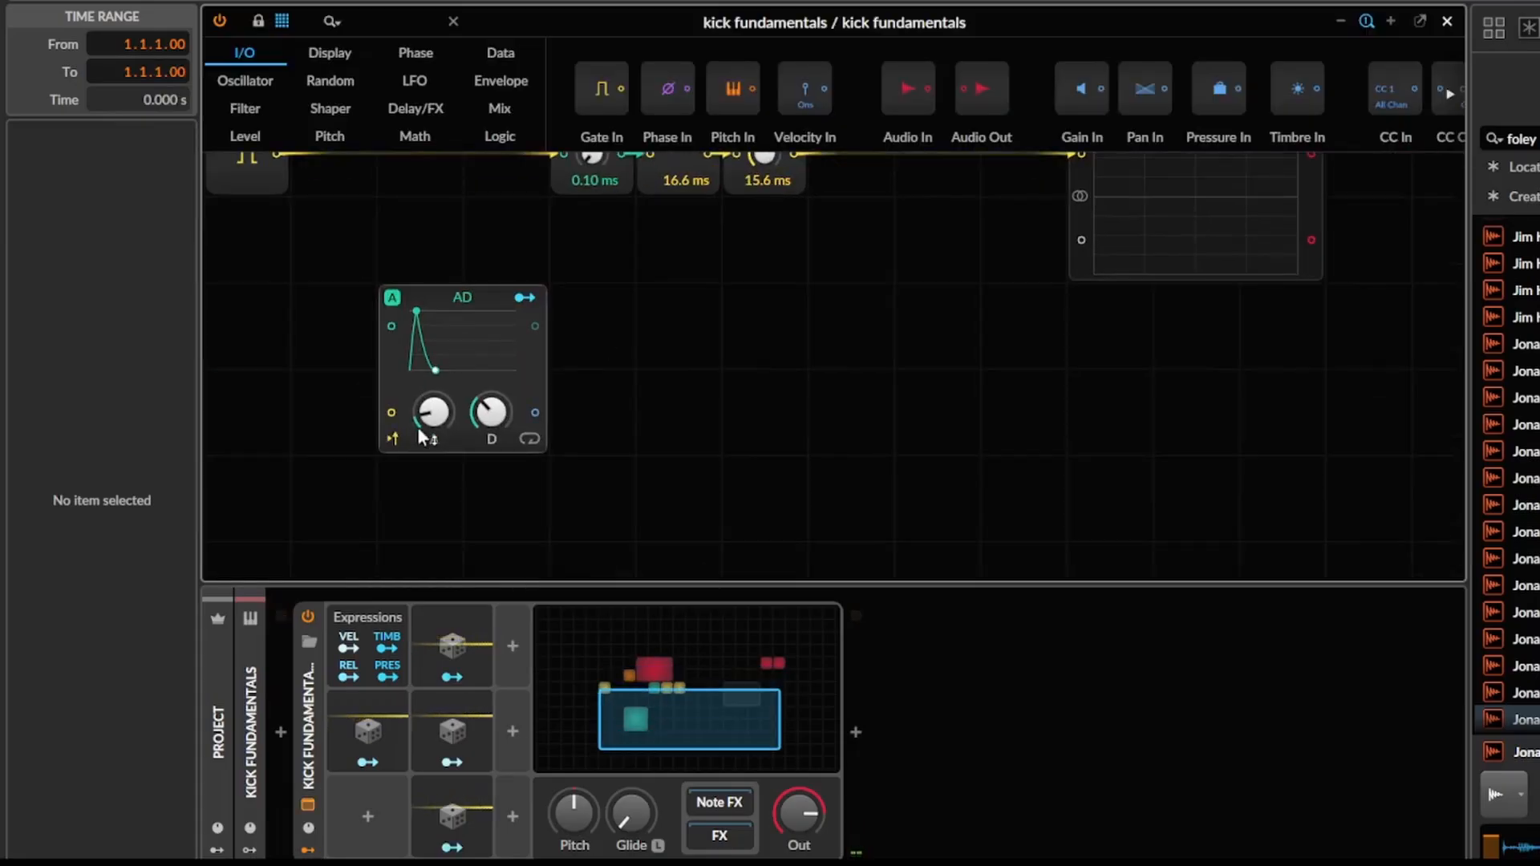
{"action": "left_click_drag", "start_coordinate": [418, 430], "coordinate": [419, 473]}
{"action": "left_click_drag", "start_coordinate": [488, 433], "coordinate": [487, 456]}
{"action": "left_click_drag", "start_coordinate": [529, 389], "coordinate": [1122, 353]}
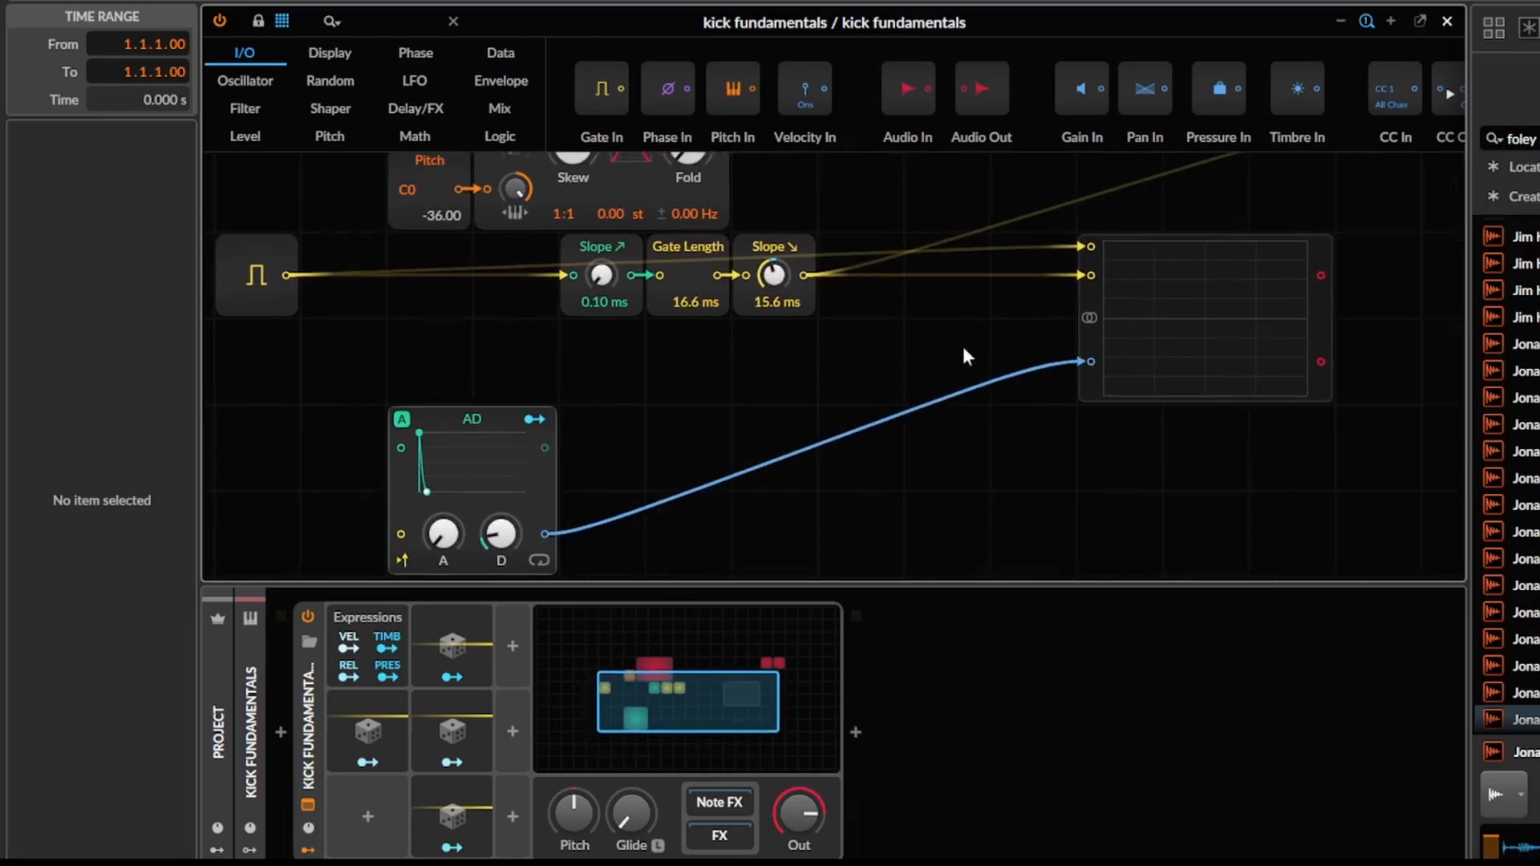
Move the AD envelope up beneath the slope chain and shorten its decay to 0.16 ms.
{"action": "left_click_drag", "start_coordinate": [489, 440], "coordinate": [491, 354]}
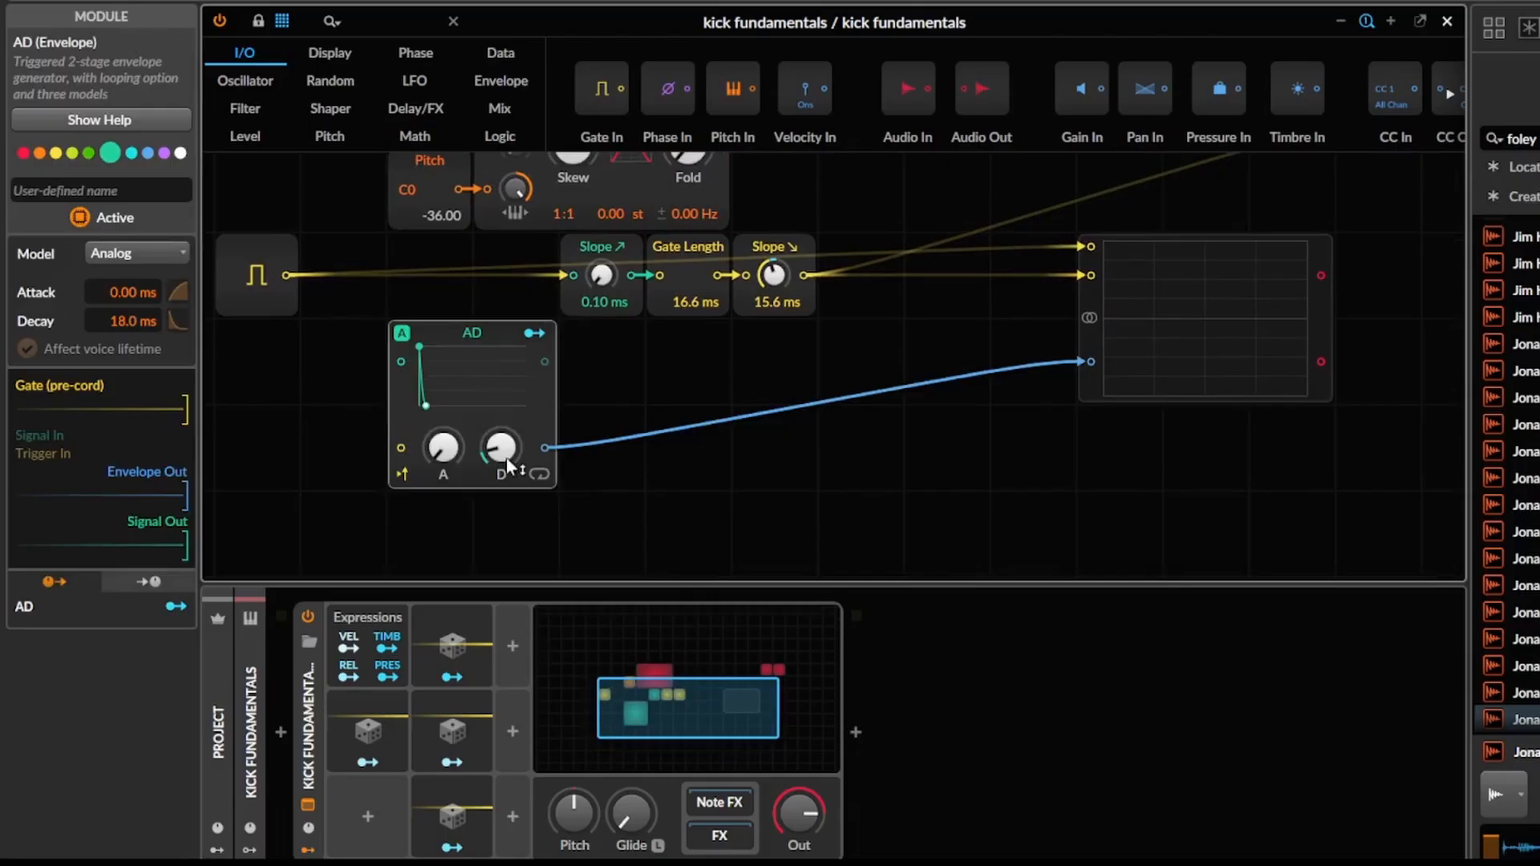
{"action": "scroll", "coordinate": [734, 477], "scroll_direction": "up", "scroll_amount": 2}
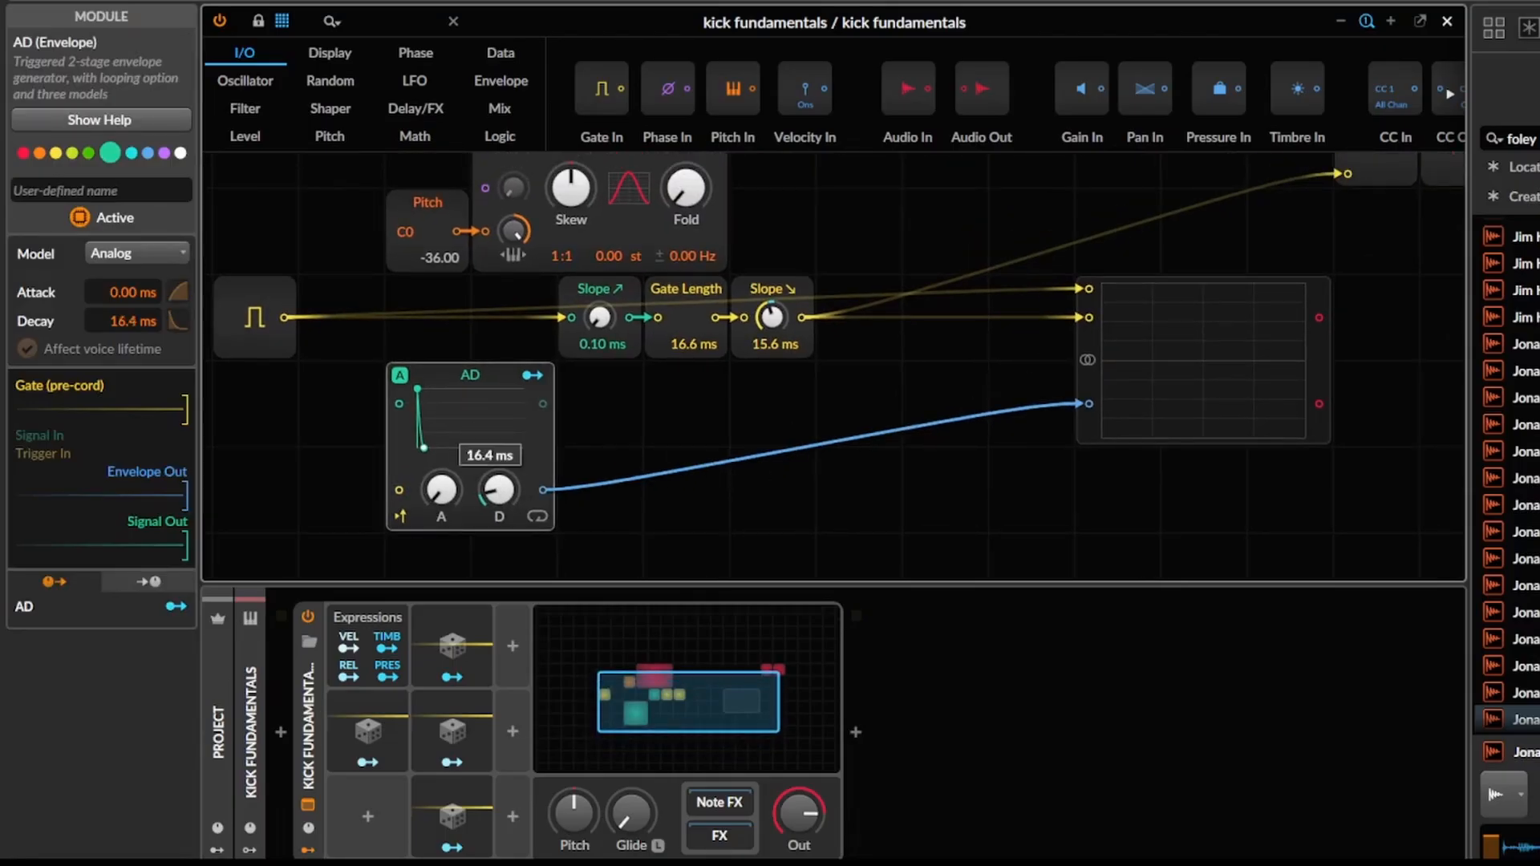
{"action": "left_click_drag", "start_coordinate": [500, 481], "coordinate": [500, 484]}
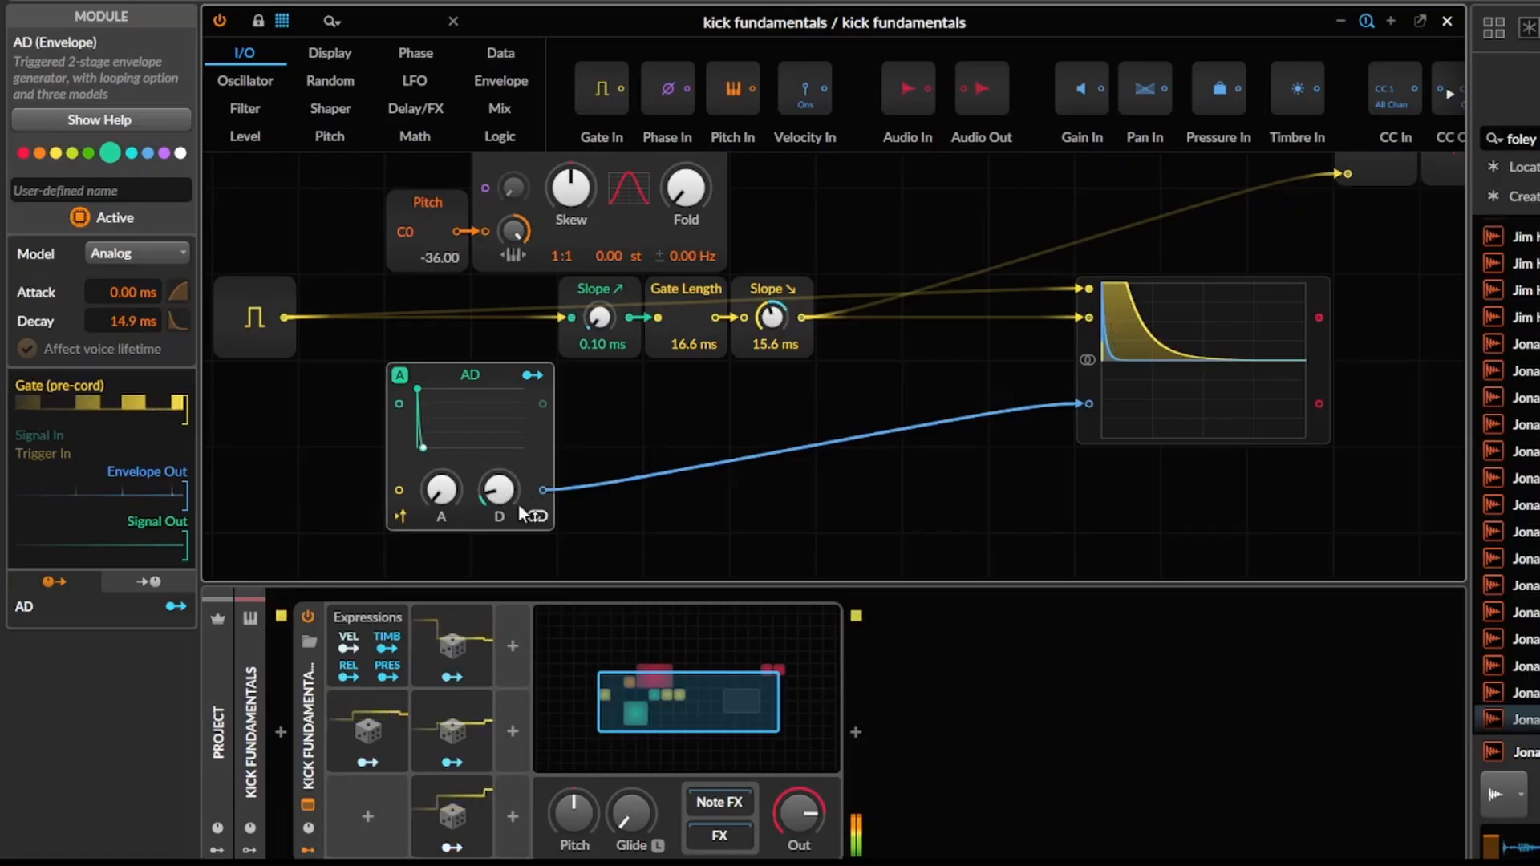
{"action": "left_click_drag", "start_coordinate": [518, 503], "coordinate": [475, 586]}
Duplicate the Random modulator into a new third modulator column and collapse the copy's settings.
{"action": "left_click", "coordinate": [472, 635]}
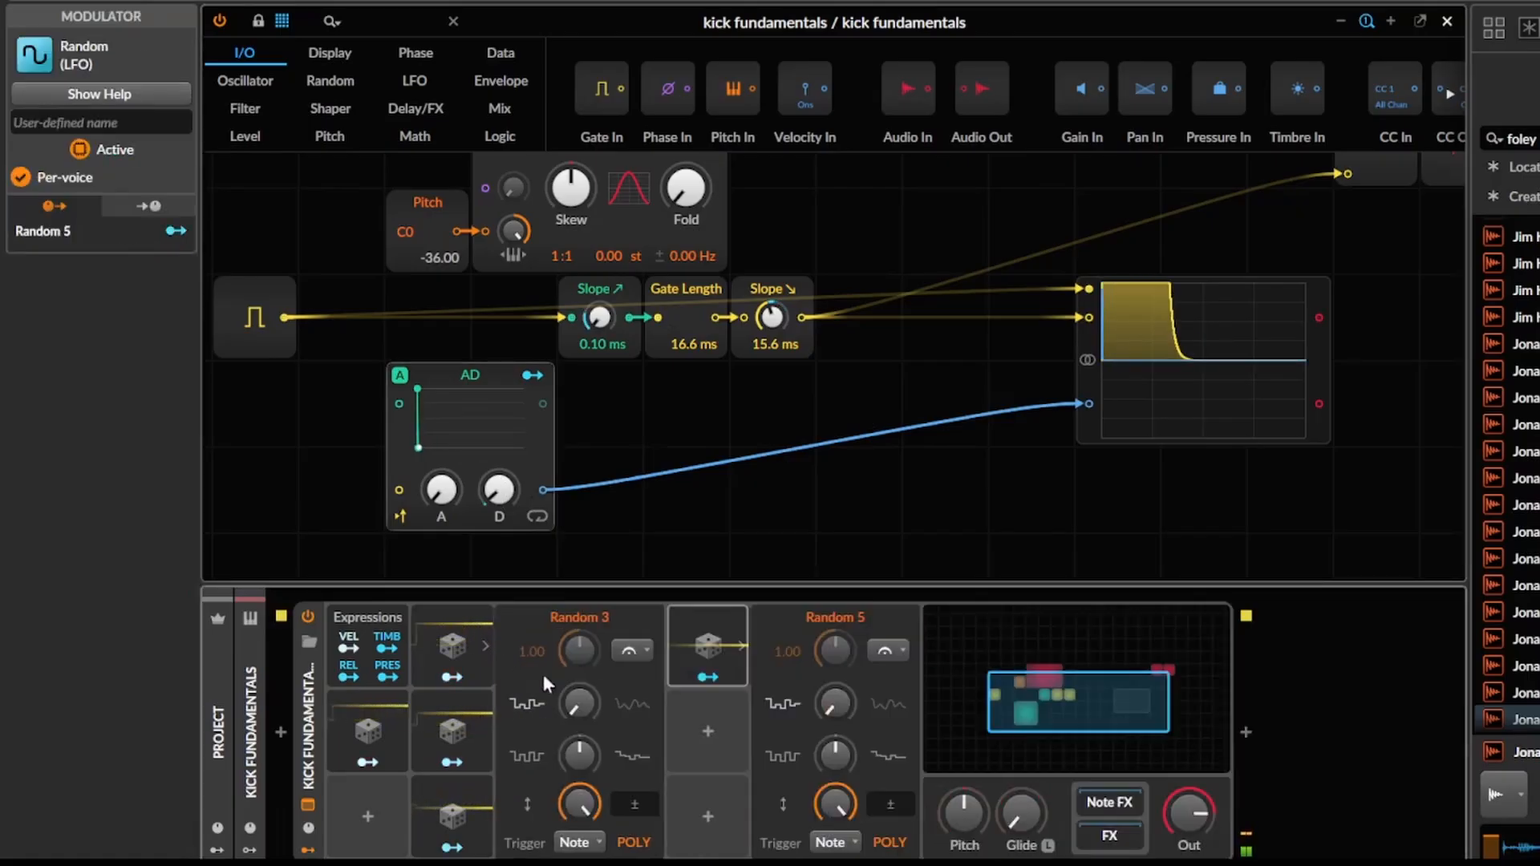
{"action": "left_click", "coordinate": [700, 646]}
Duplicate the AD envelope directly below the first one and give the copy a 104 ms decay.
{"action": "left_click", "coordinate": [445, 403]}
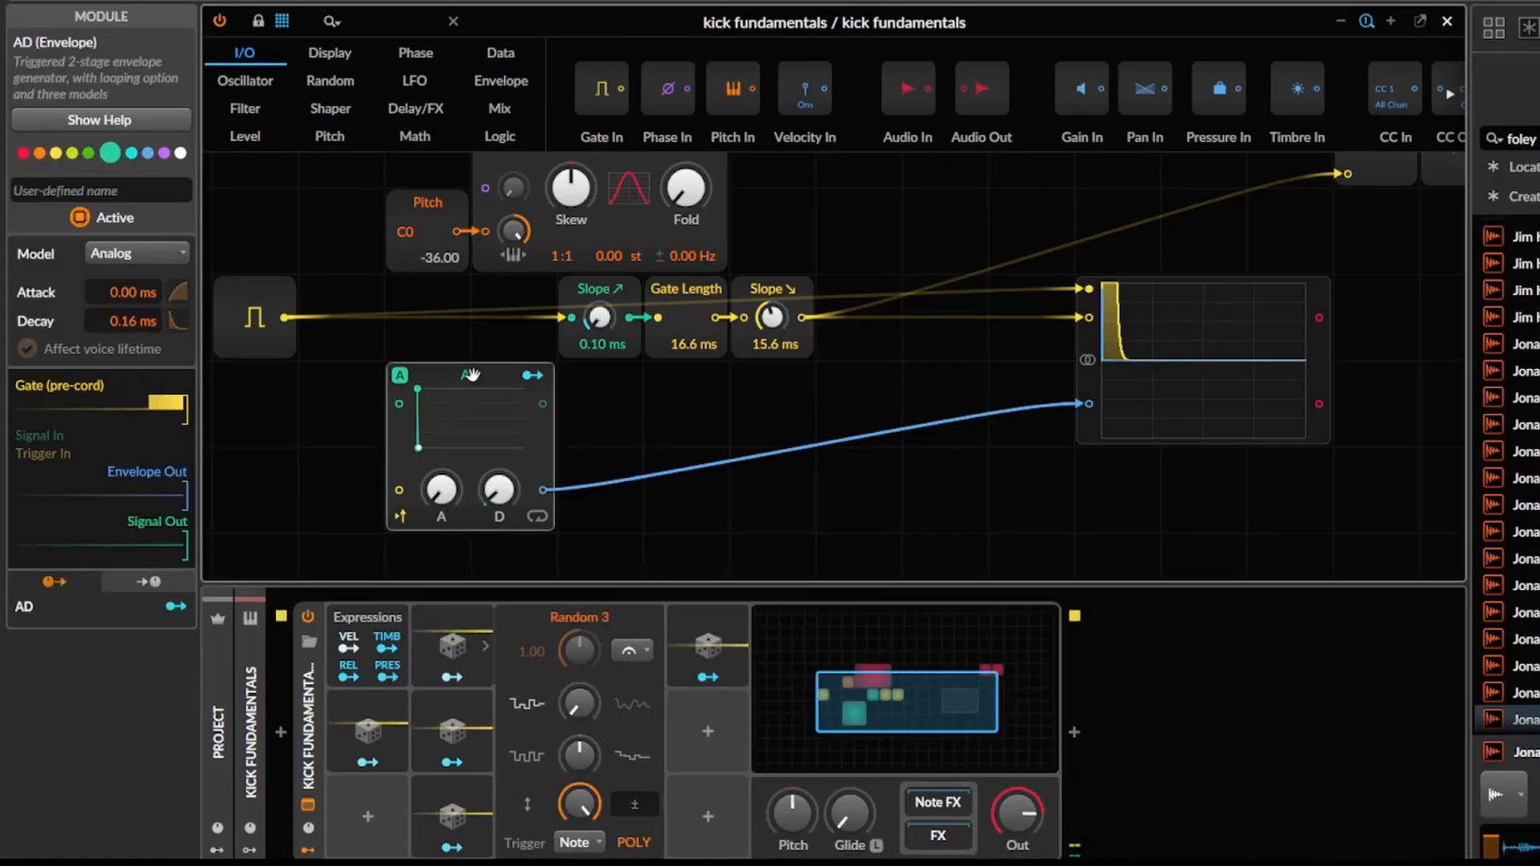
{"action": "left_click_drag", "start_coordinate": [445, 403], "coordinate": [442, 553]}
{"action": "left_click_drag", "start_coordinate": [535, 544], "coordinate": [545, 429]}
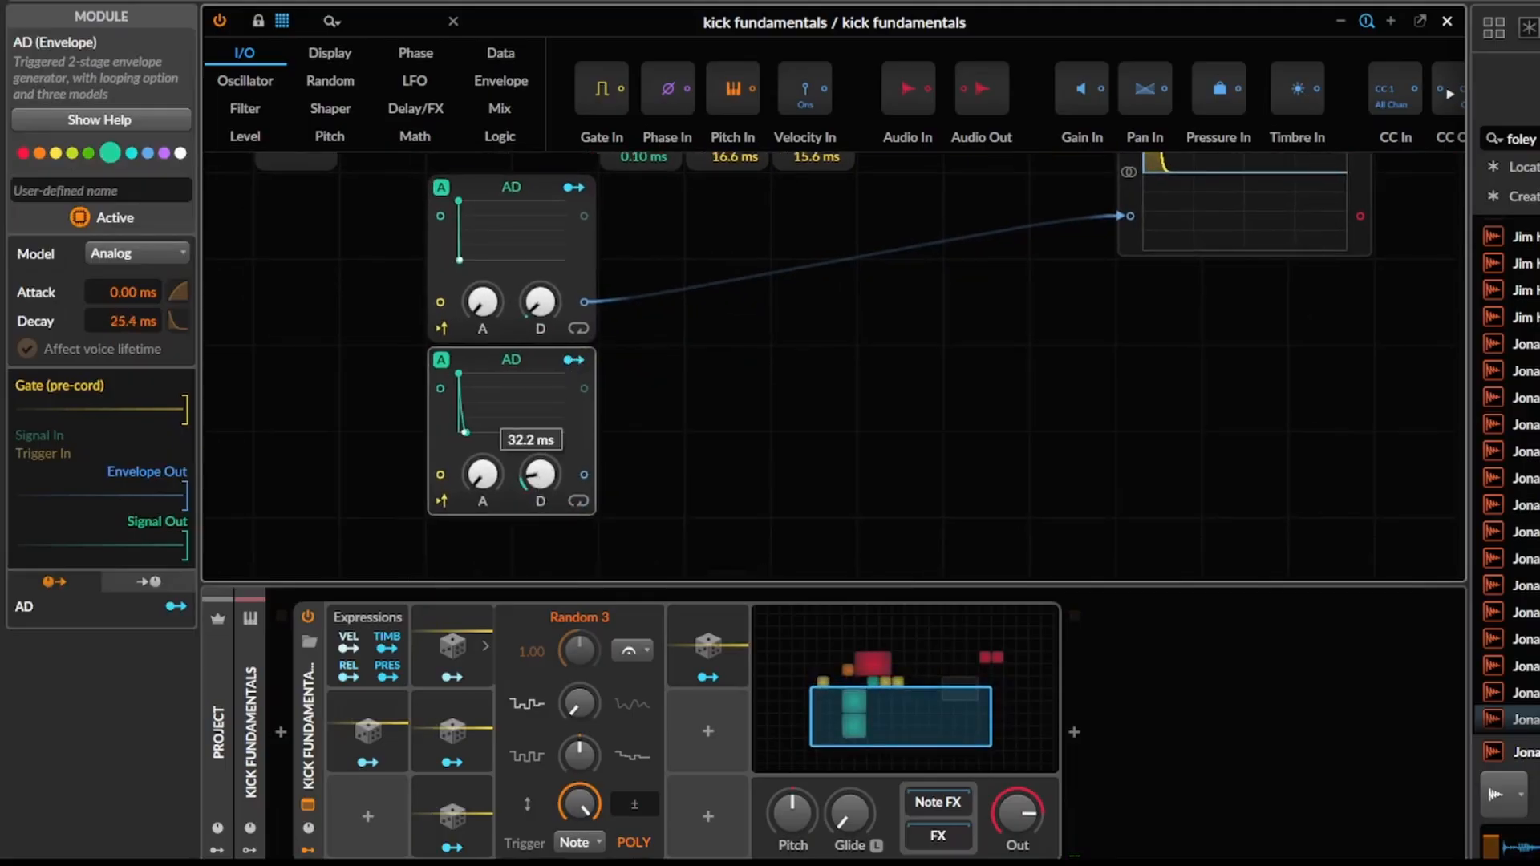
Search the modules for "att" and attach an Attenuate module to the lower AD's envelope output.
{"action": "left_click", "coordinate": [396, 27]}
{"action": "type", "text": "att"}
{"action": "left_click_drag", "start_coordinate": [260, 88], "coordinate": [642, 473]}
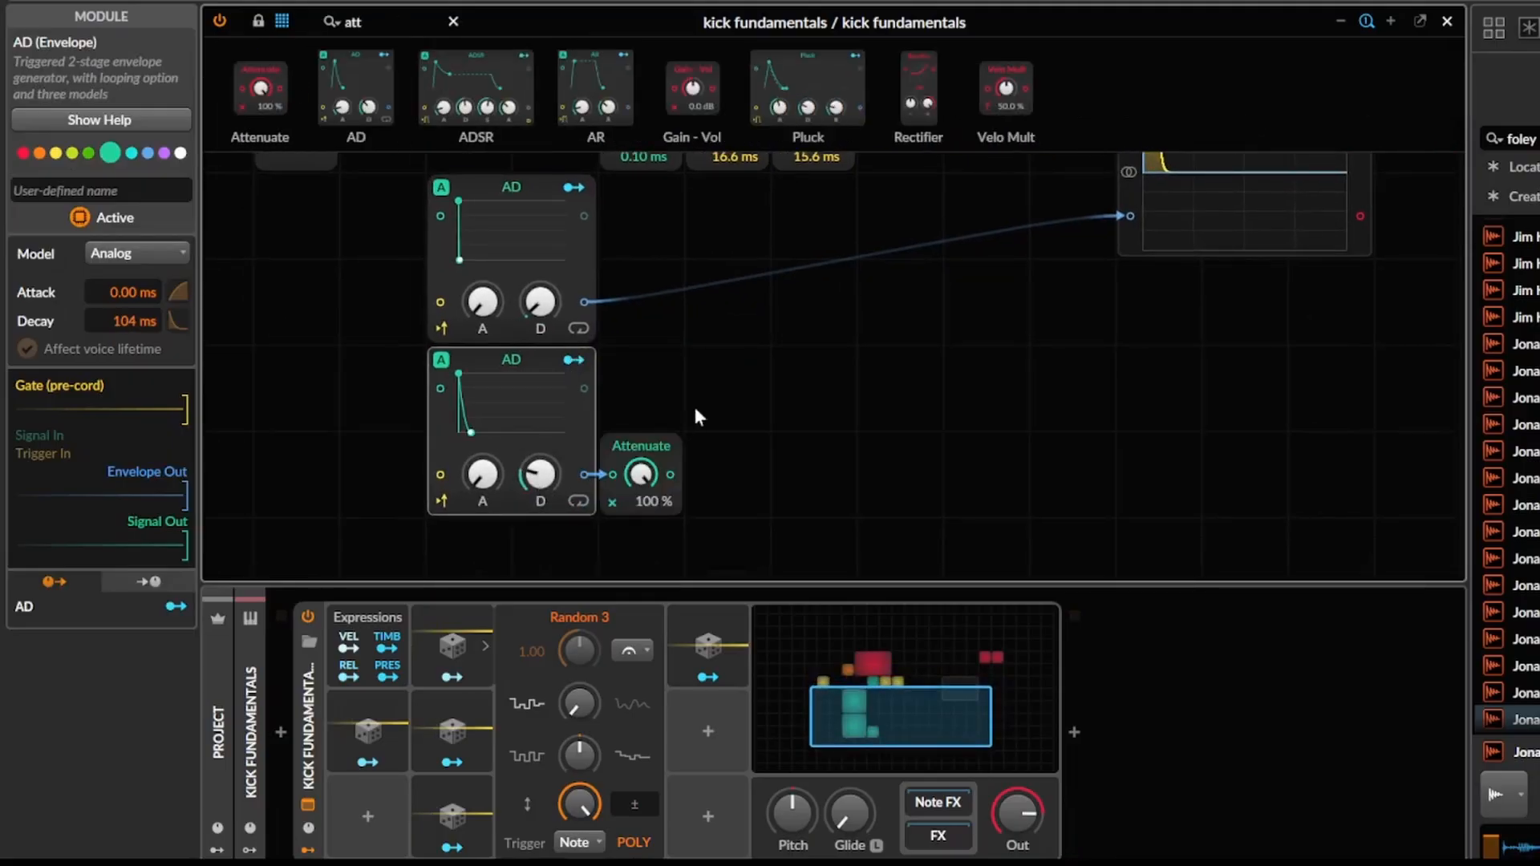
Add a MinMax module fed by the upper AD and the attenuated lower AD, with its maximum output connected to the oscilloscope.
{"action": "double_click", "coordinate": [392, 19]}
{"action": "type", "text": "min"}
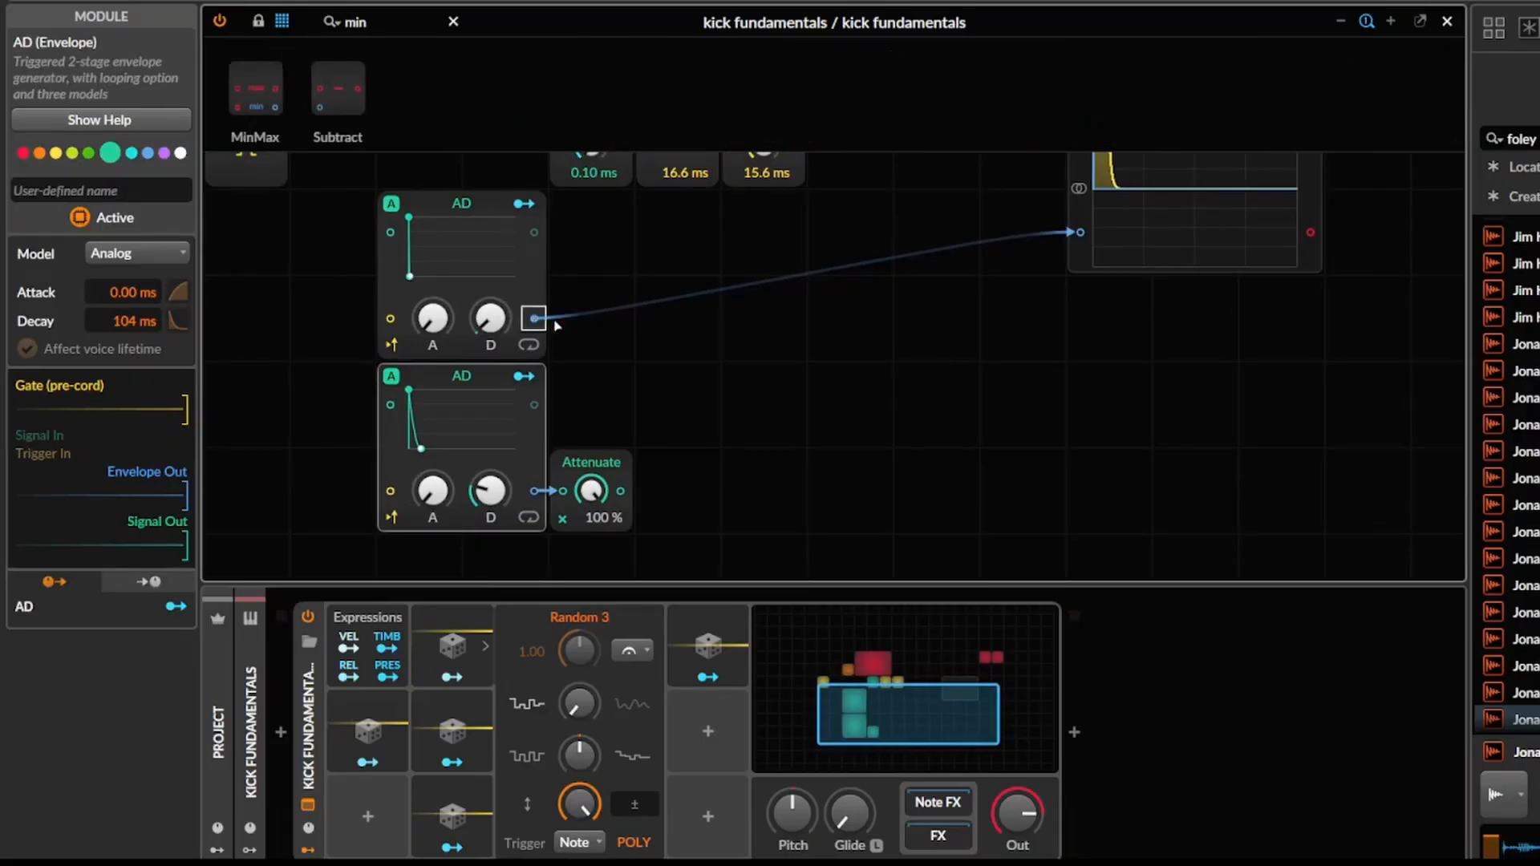
{"action": "mouse_move", "coordinate": [255, 88]}
{"action": "left_mouse_down"}
{"action": "mouse_move", "coordinate": [537, 302]}
{"action": "mouse_move", "coordinate": [758, 320]}
{"action": "mouse_move", "coordinate": [739, 345]}
{"action": "left_mouse_up"}
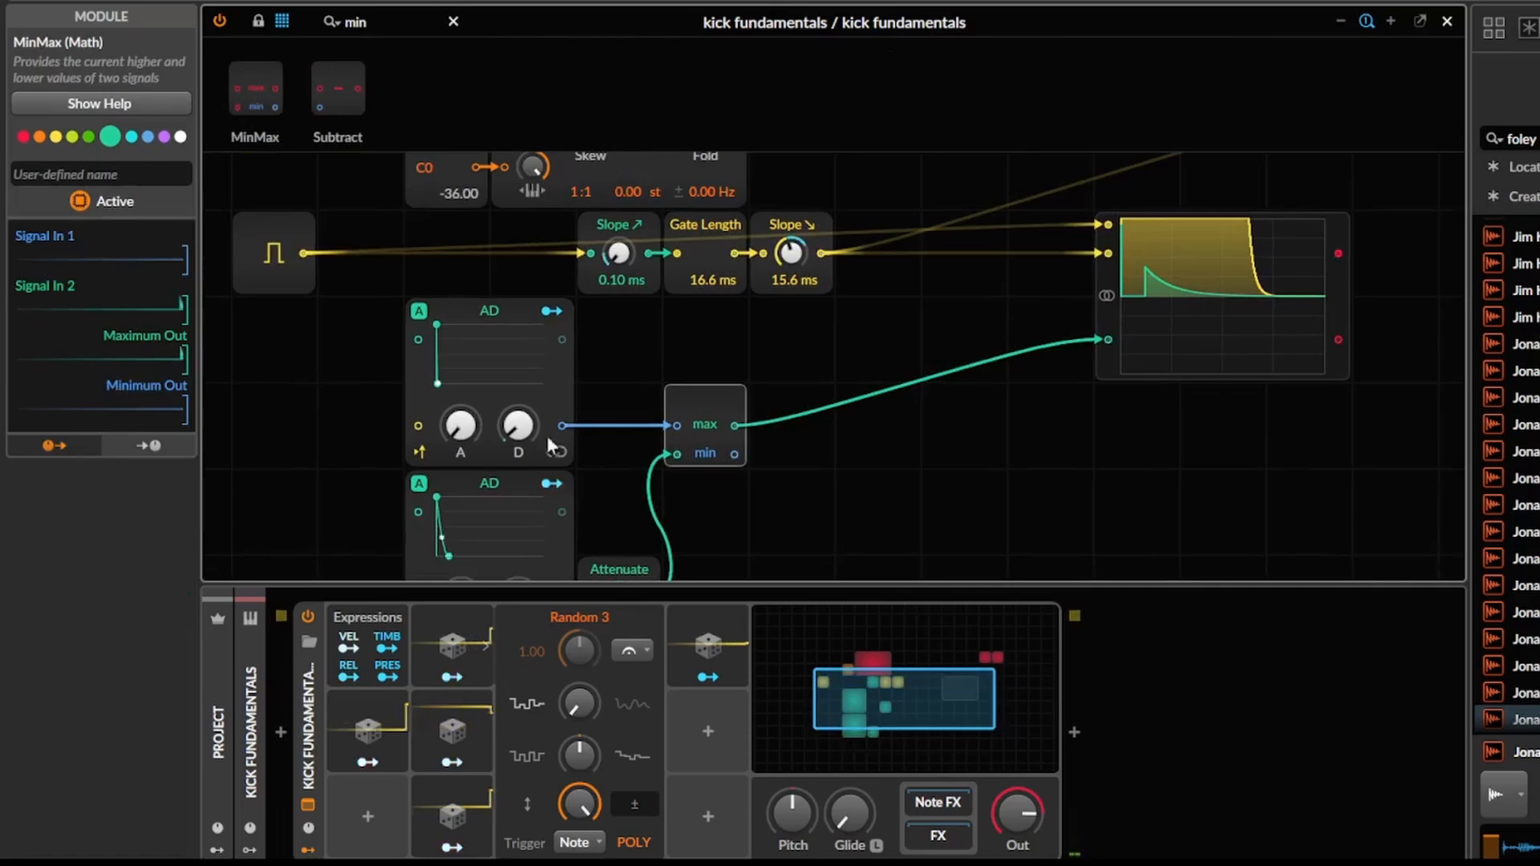
Balance the combined envelope by lengthening the upper AD's decay and setting Attenuate to 32.8 %.
{"action": "scroll", "coordinate": [748, 444], "scroll_direction": "down", "scroll_amount": 3}
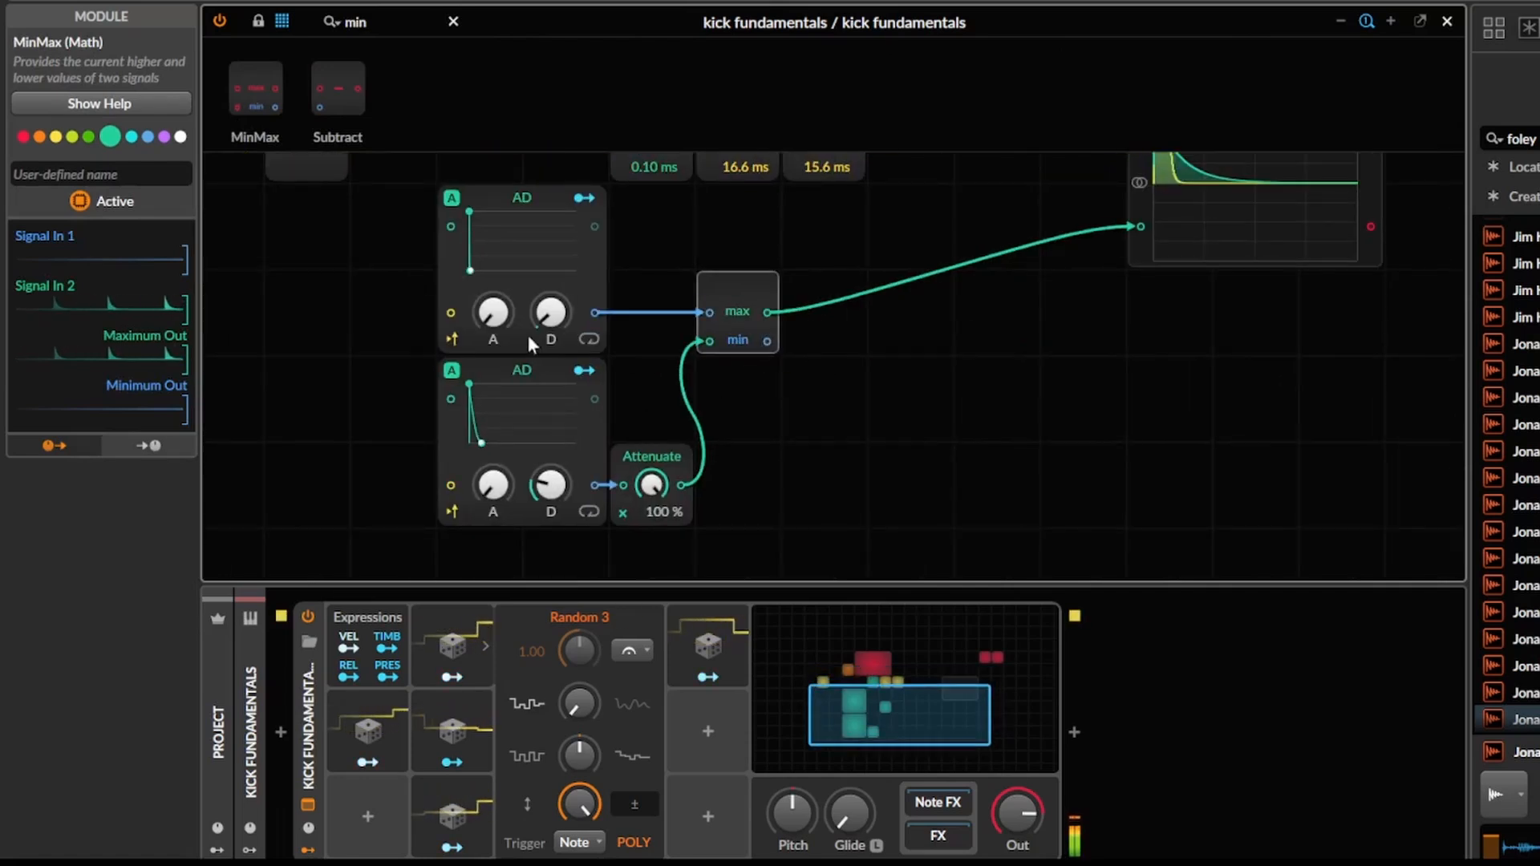
{"action": "left_click_drag", "start_coordinate": [551, 313], "coordinate": [551, 290]}
{"action": "left_click_drag", "start_coordinate": [657, 488], "coordinate": [658, 536]}
{"action": "left_click_drag", "start_coordinate": [847, 353], "coordinate": [784, 511]}
{"action": "left_click_drag", "start_coordinate": [875, 488], "coordinate": [890, 388]}
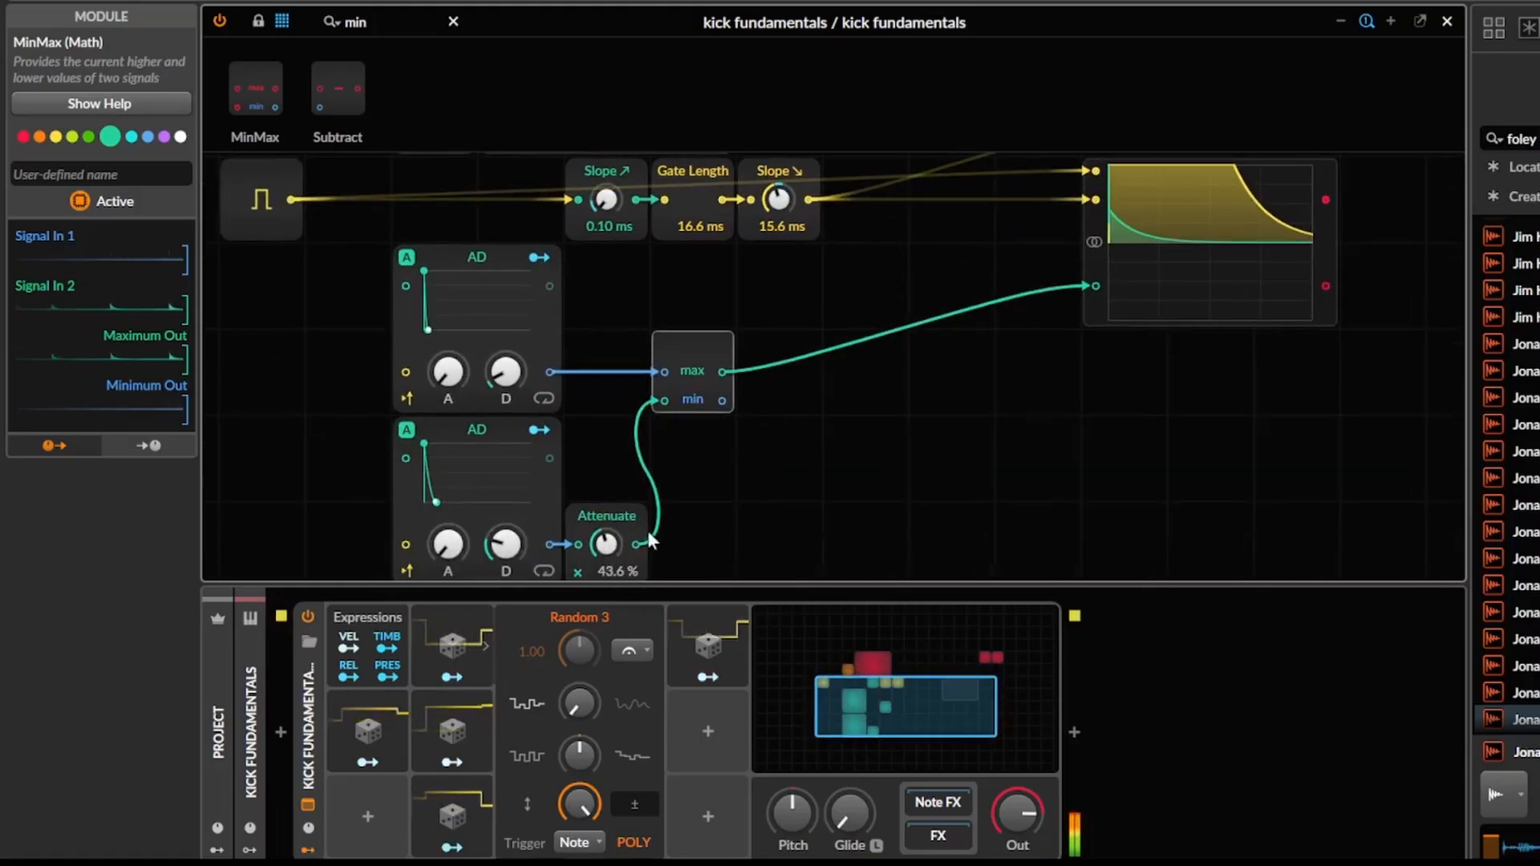
{"action": "left_click_drag", "start_coordinate": [605, 540], "coordinate": [605, 549]}
{"action": "left_click_drag", "start_coordinate": [828, 433], "coordinate": [820, 481]}
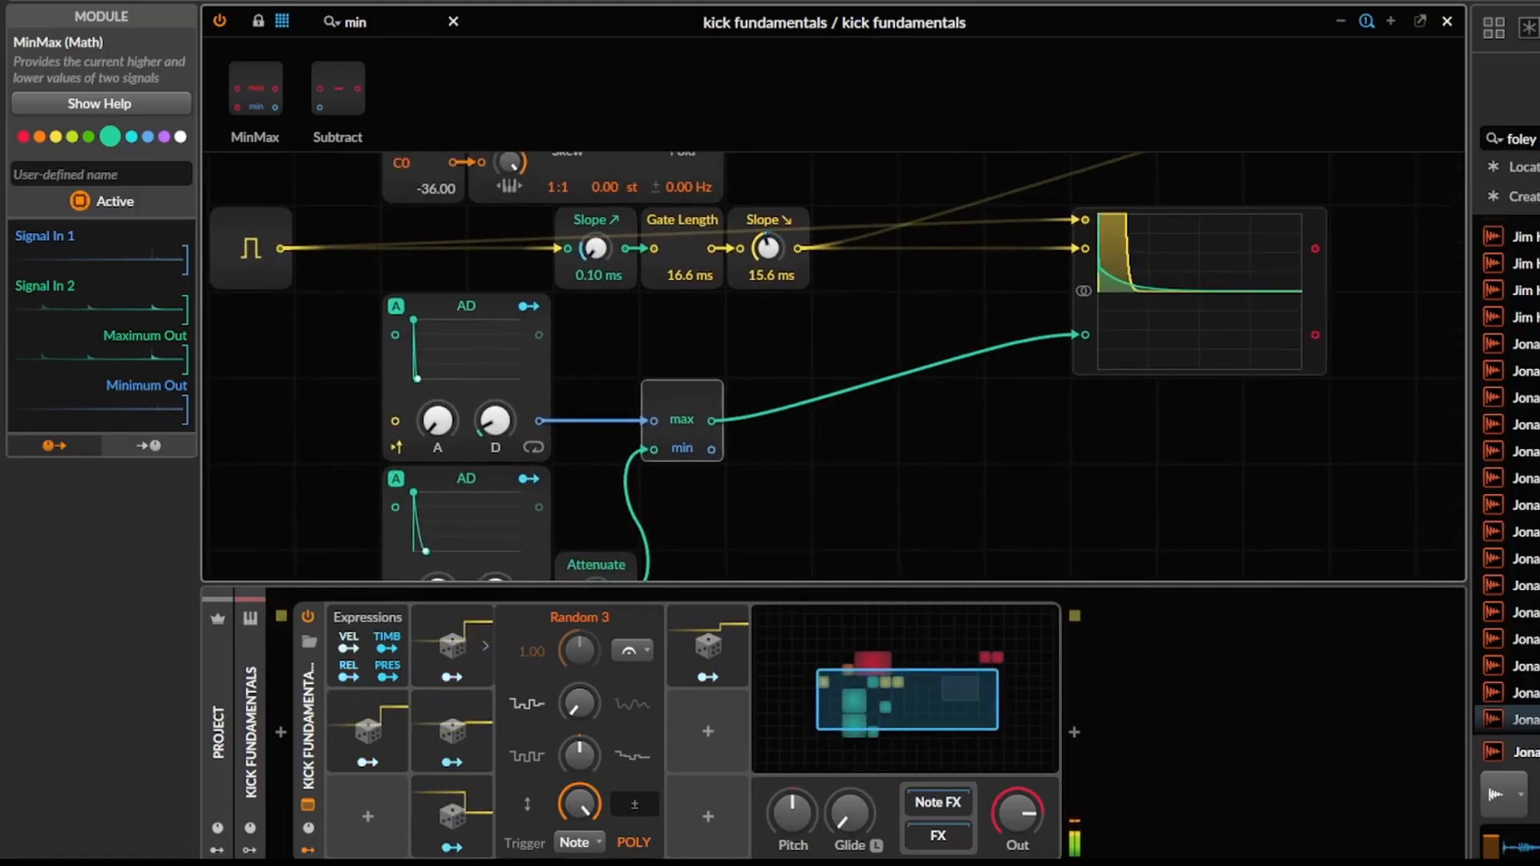
{"action": "left_click_drag", "start_coordinate": [495, 420], "coordinate": [495, 434]}
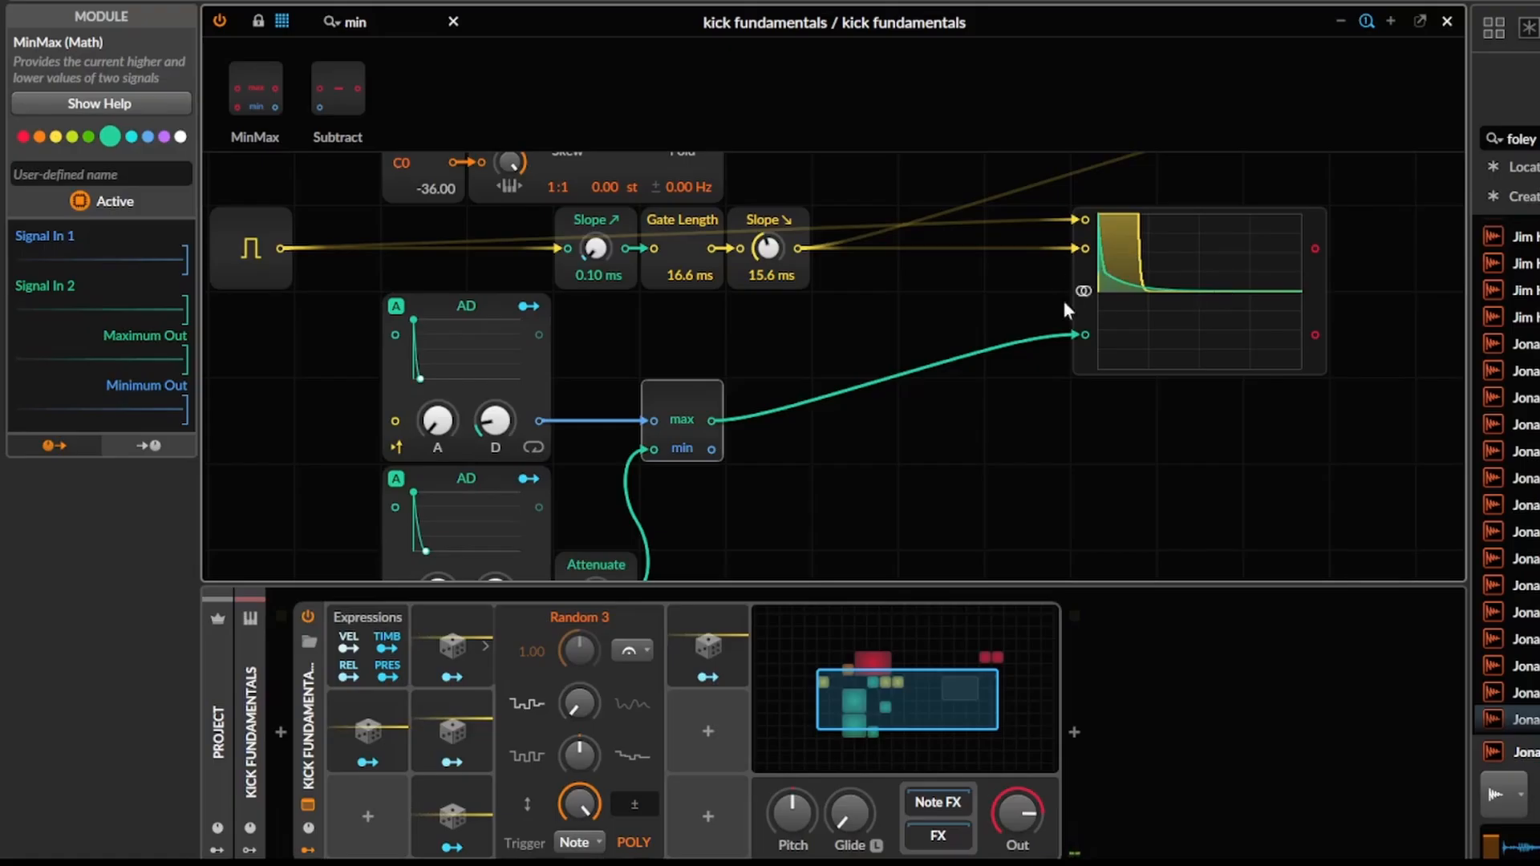
Set both AD decays to 0.00 ms and modulate the upper AD's decay with Random 5 by 0.256.
{"action": "scroll", "coordinate": [1064, 305], "scroll_direction": "down", "scroll_amount": 3}
{"action": "left_click", "coordinate": [529, 487]}
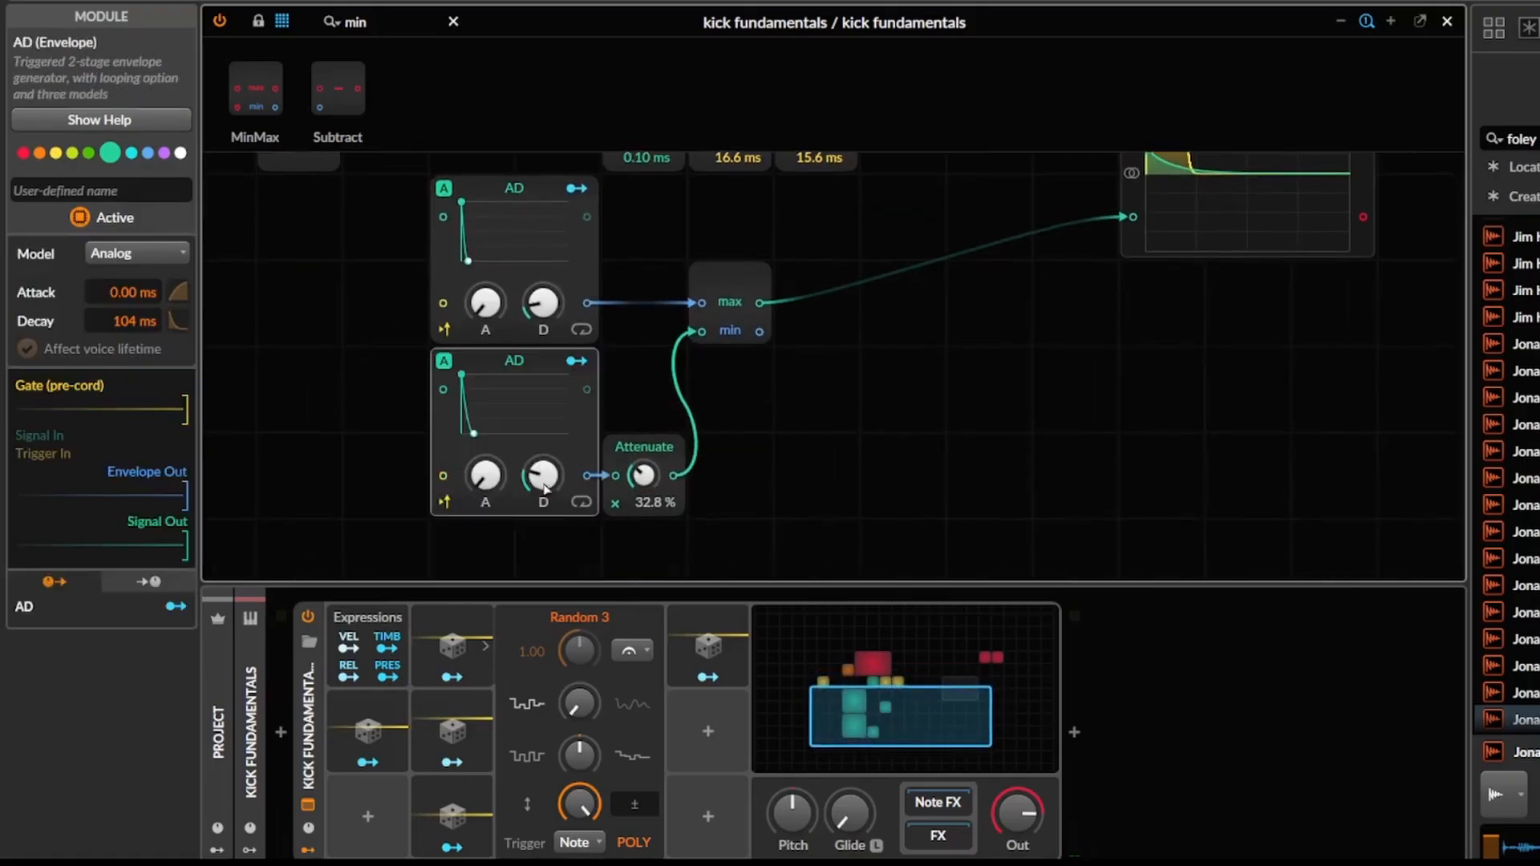
{"action": "left_click_drag", "start_coordinate": [544, 486], "coordinate": [544, 529]}
{"action": "left_click_drag", "start_coordinate": [550, 308], "coordinate": [550, 345]}
{"action": "left_click_drag", "start_coordinate": [610, 301], "coordinate": [625, 425]}
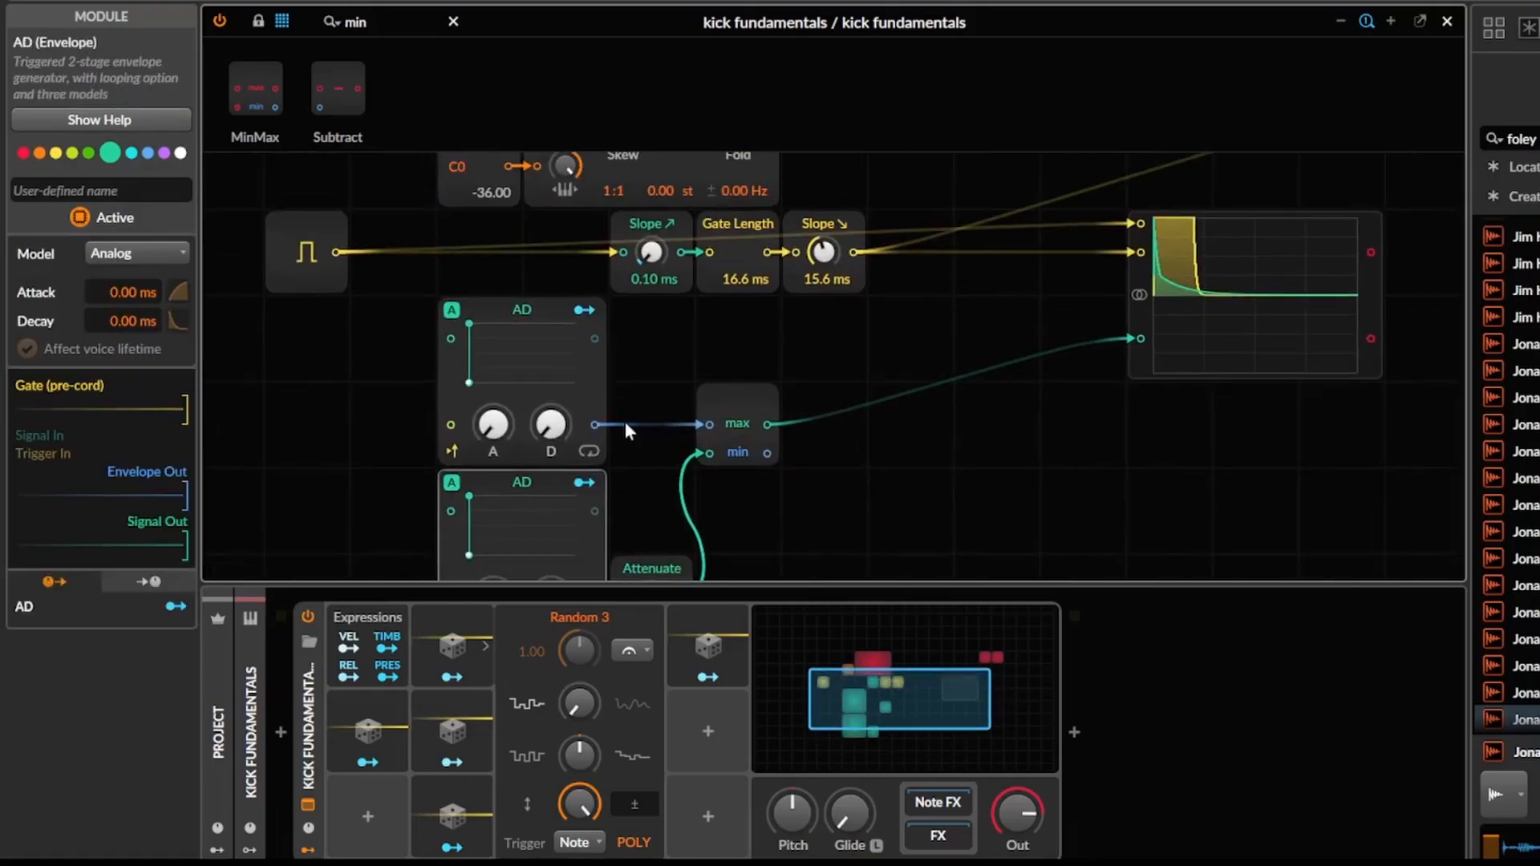
{"action": "left_click", "coordinate": [728, 675]}
{"action": "left_click_drag", "start_coordinate": [550, 431], "coordinate": [551, 413]}
Change the model of both AD envelopes to Digital.
{"action": "left_click", "coordinate": [479, 304]}
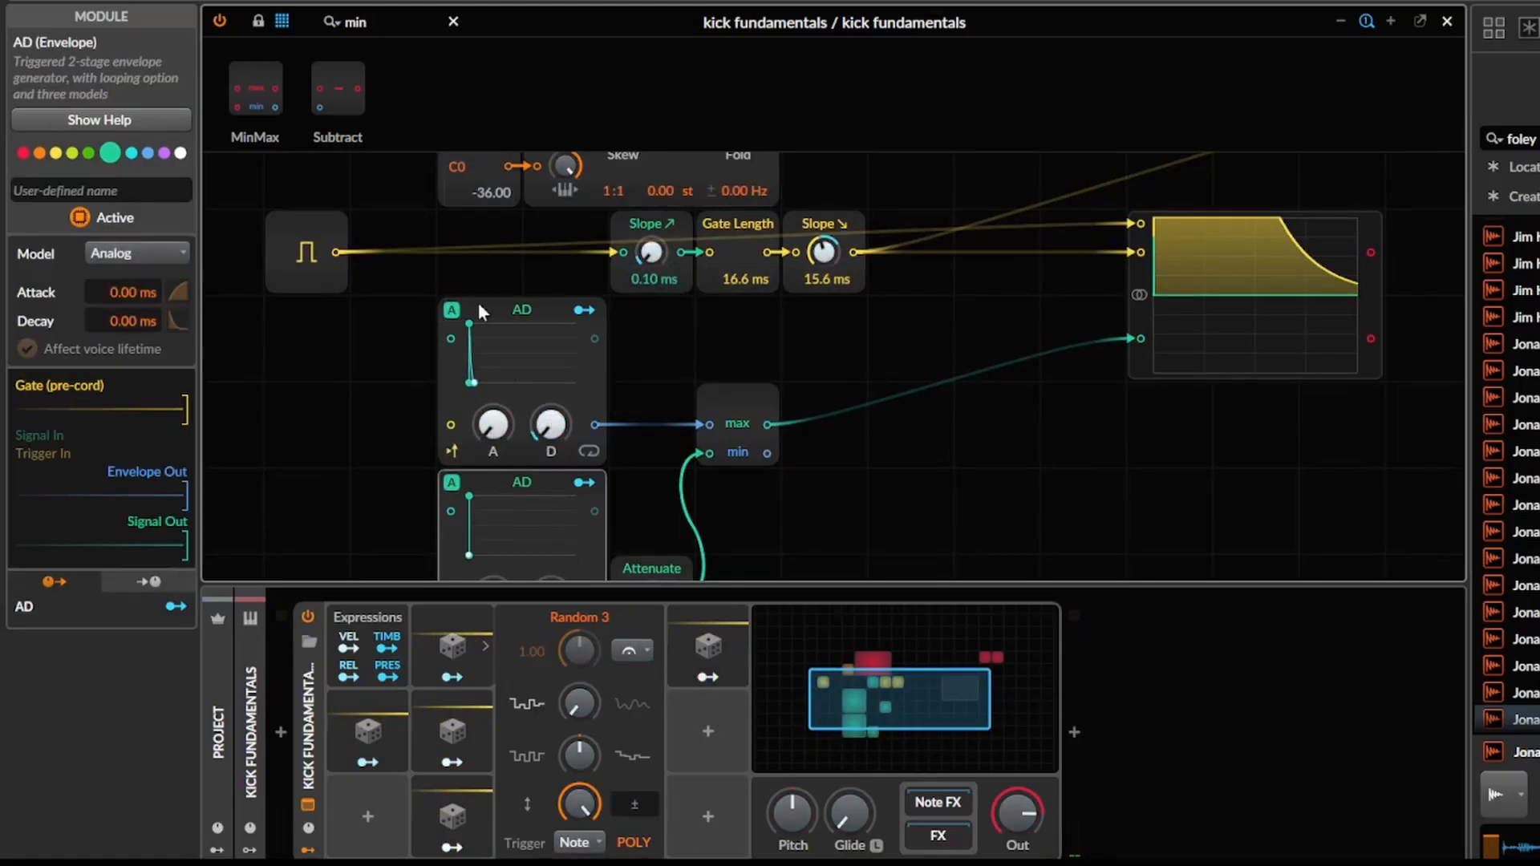
{"action": "left_click", "coordinate": [479, 304]}
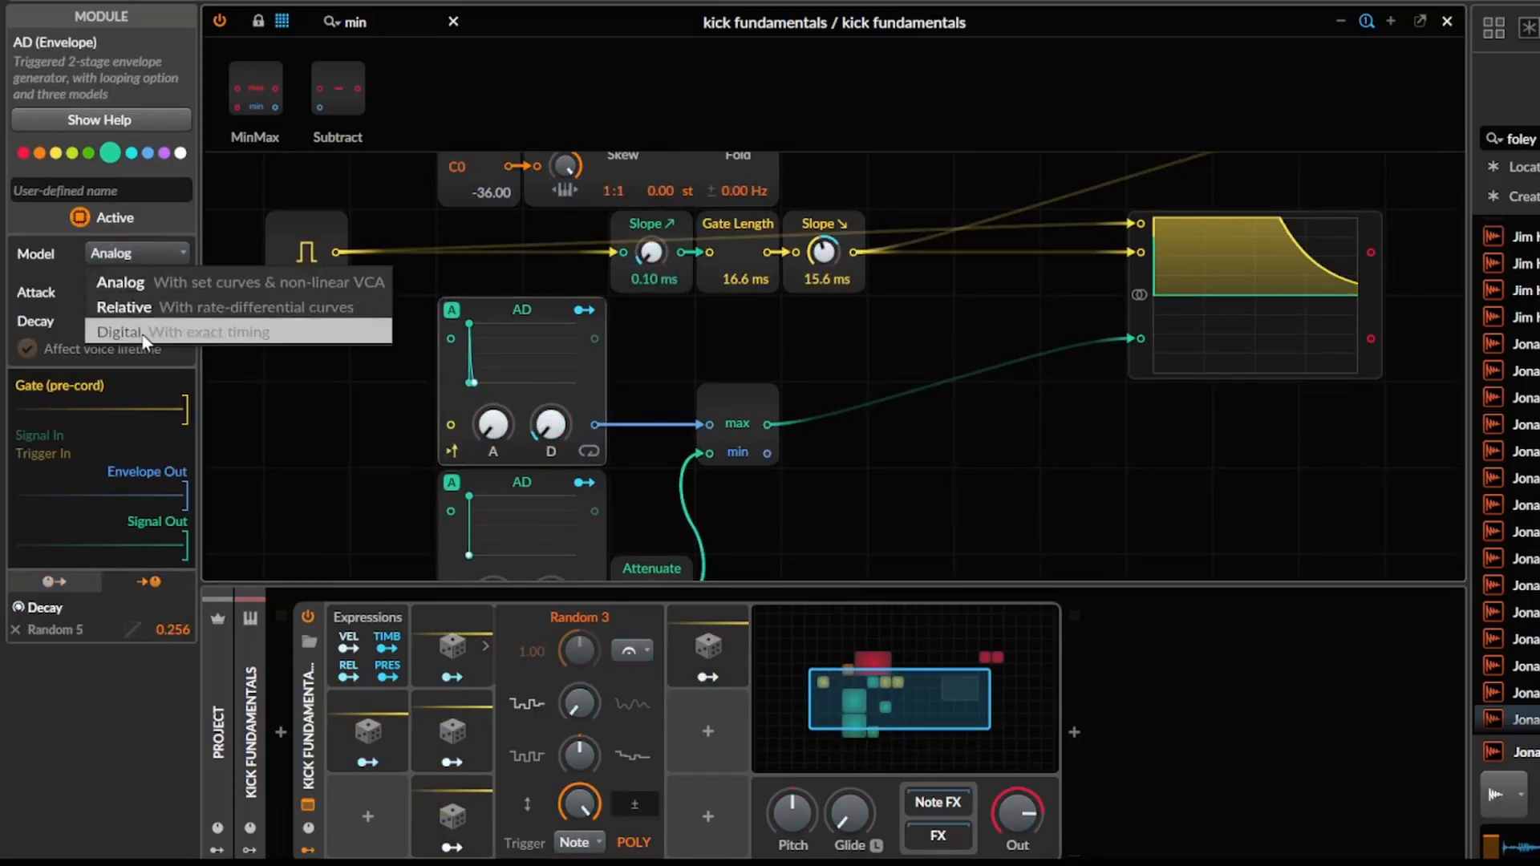
{"action": "left_click", "coordinate": [118, 332]}
{"action": "left_click", "coordinate": [491, 484]}
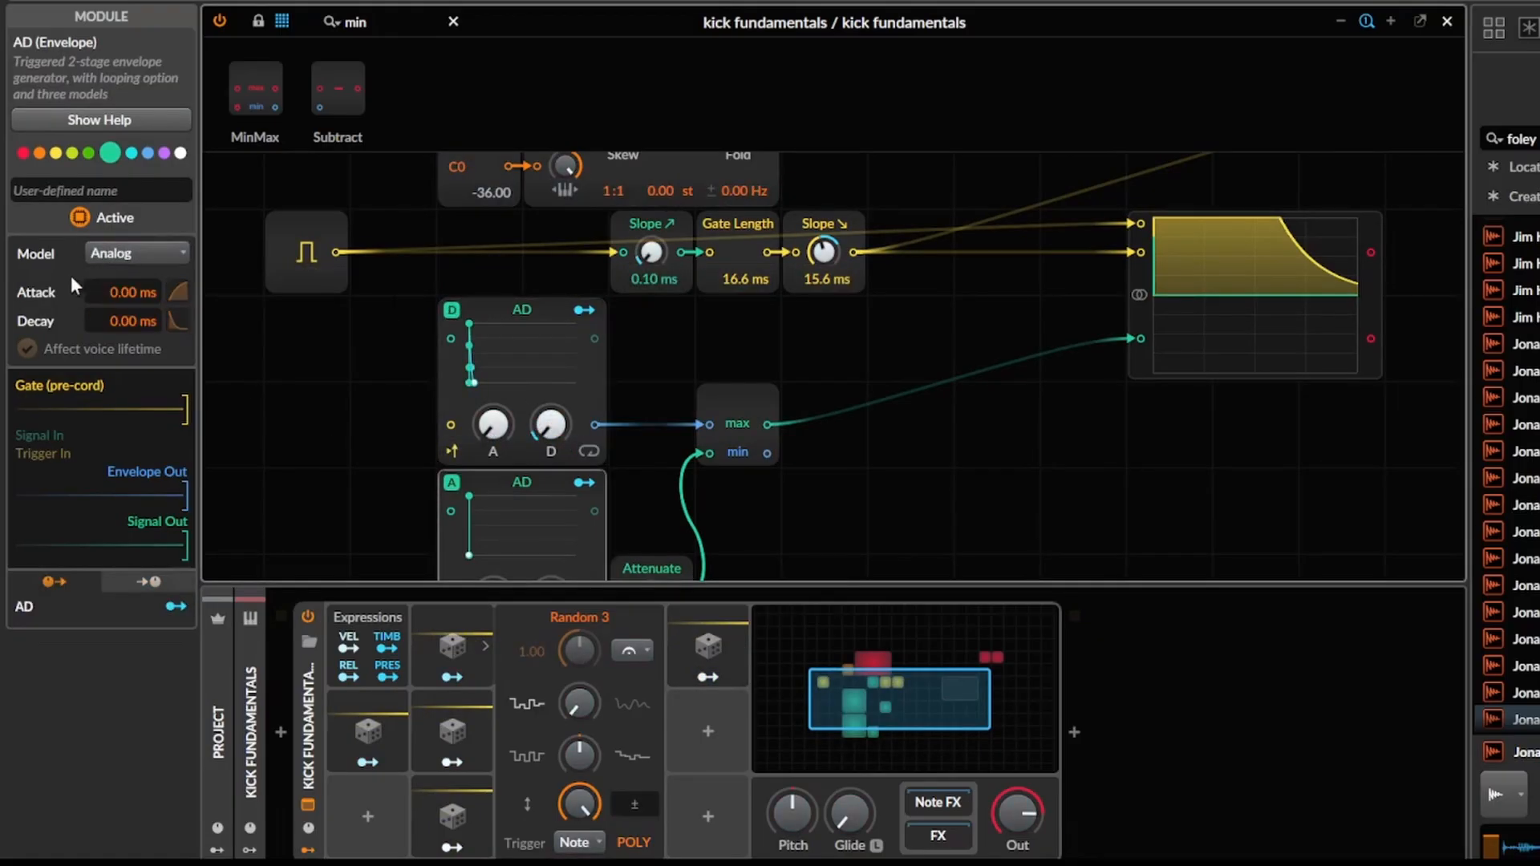
{"action": "left_click", "coordinate": [149, 246]}
{"action": "left_click", "coordinate": [156, 330]}
Set Random 5's modulation of the upper AD's decay to 0.320 and duplicate Random 5 into the slot beneath it.
{"action": "scroll", "coordinate": [581, 425], "scroll_direction": "up", "scroll_amount": 1}
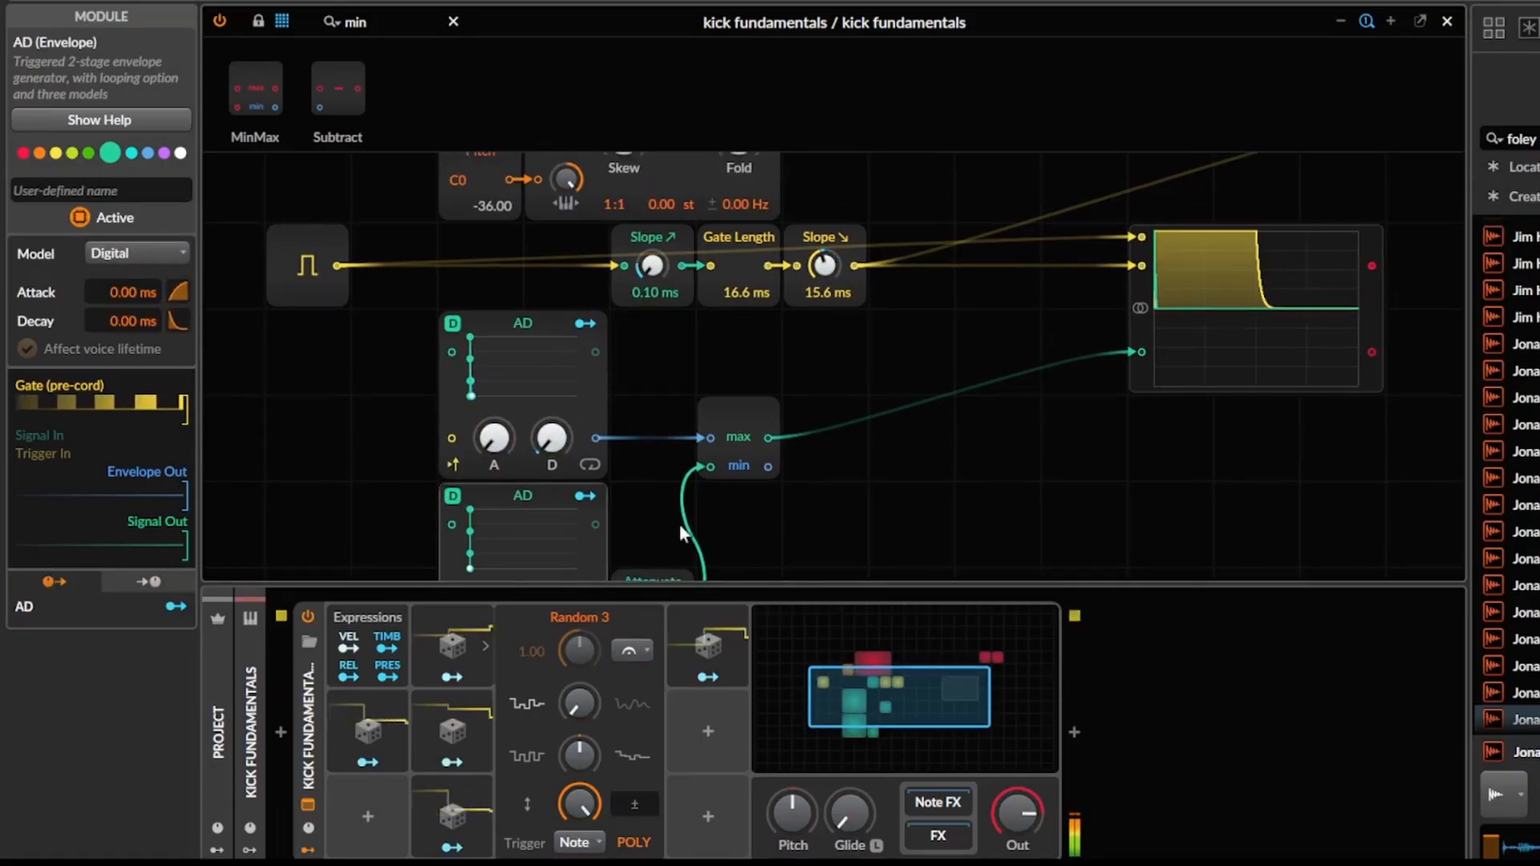
{"action": "left_click", "coordinate": [708, 676]}
{"action": "left_click_drag", "start_coordinate": [551, 438], "coordinate": [551, 433]}
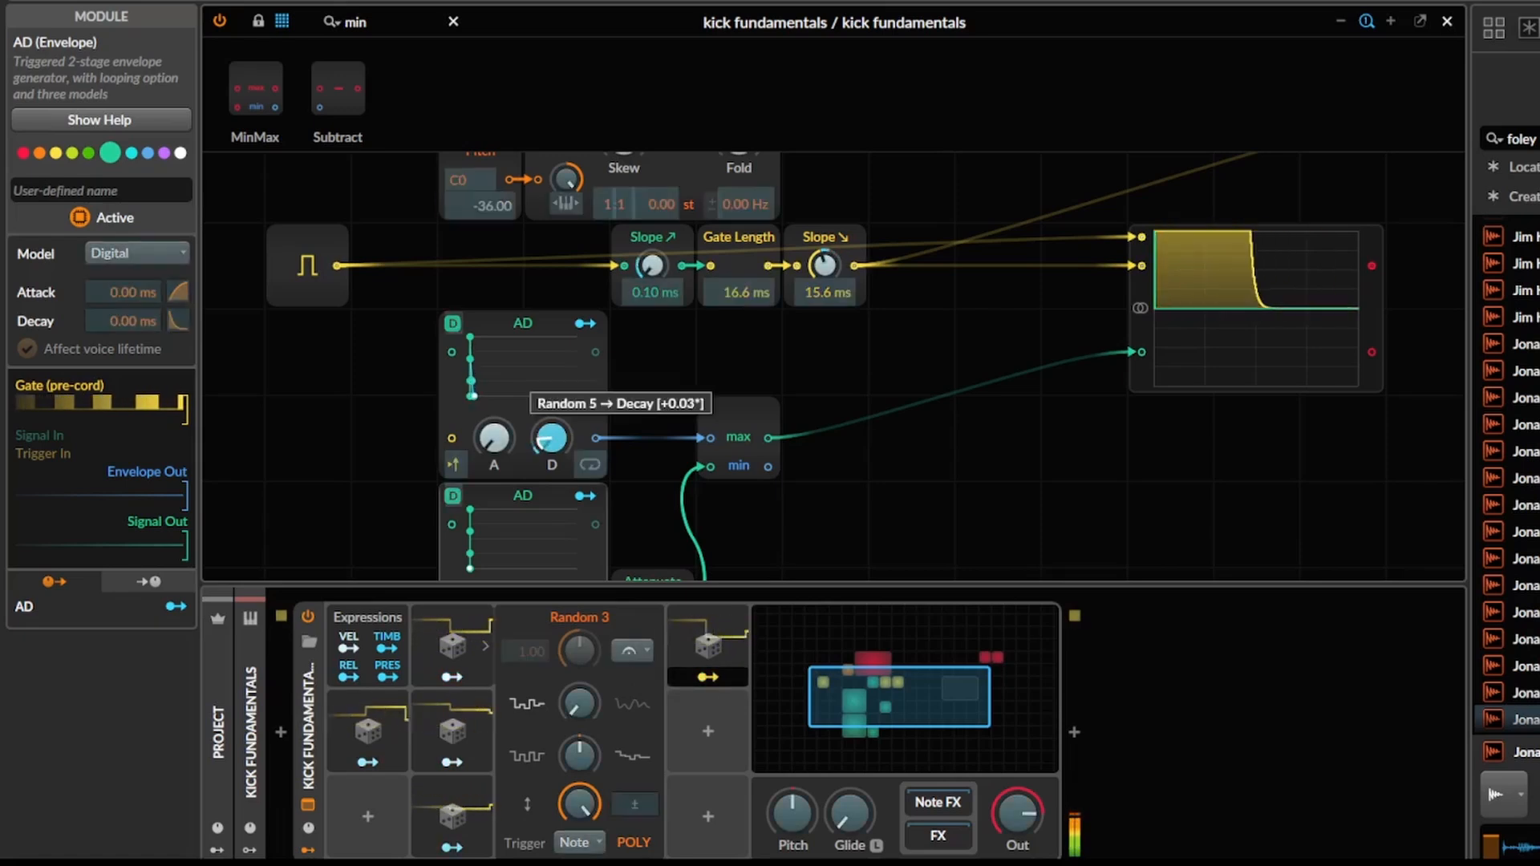
{"action": "left_click_drag", "start_coordinate": [727, 505], "coordinate": [747, 380]}
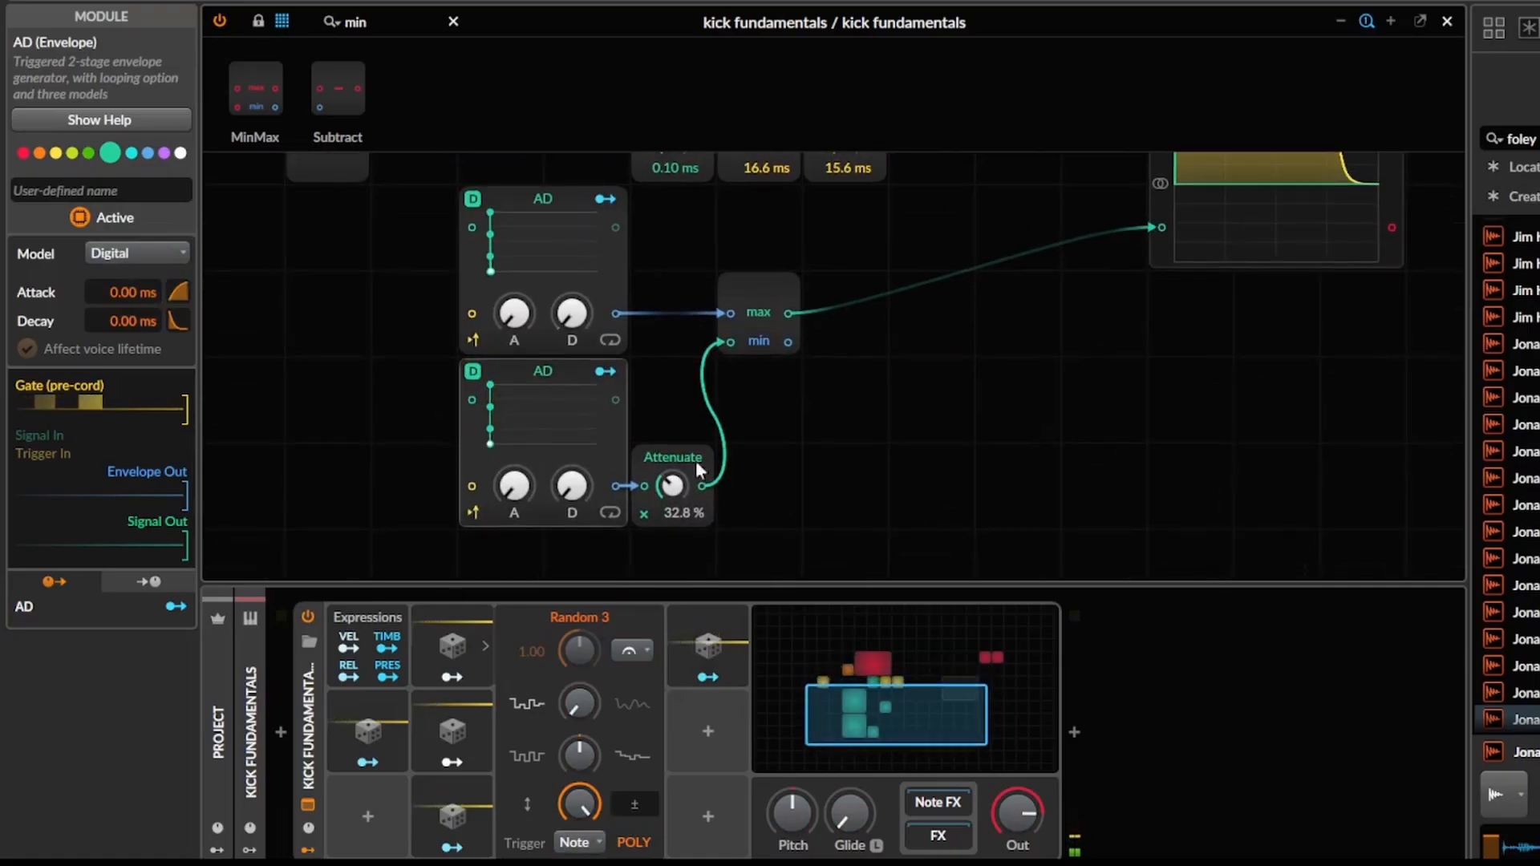
{"action": "left_click", "coordinate": [708, 646]}
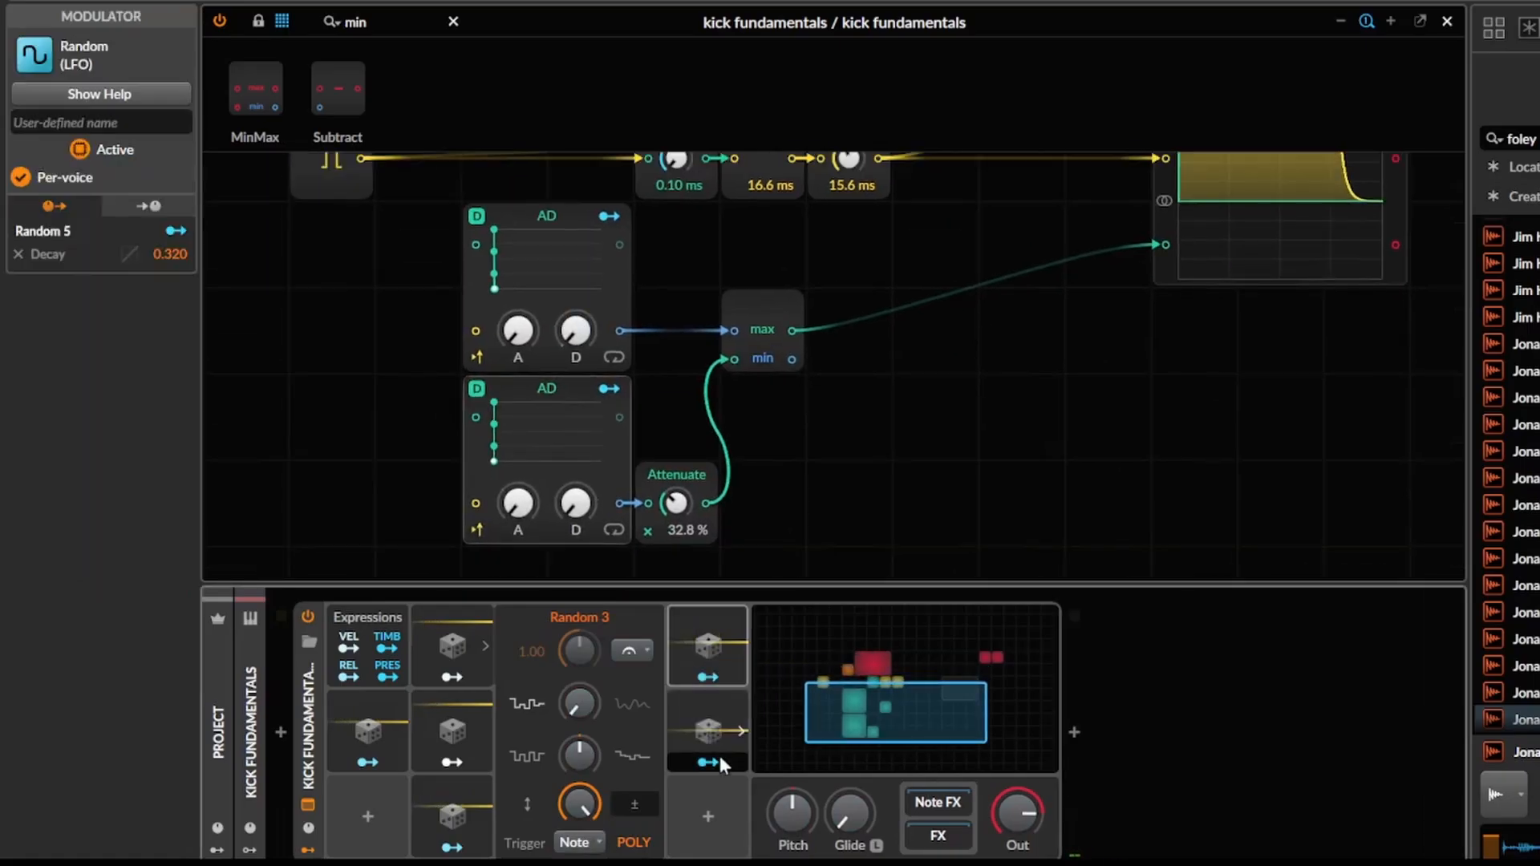
Modulate the lower AD's decay with Random 6 by 0.488 and set its Attenuate to 39.6 %.
{"action": "left_click", "coordinate": [719, 758]}
{"action": "left_click_drag", "start_coordinate": [702, 440], "coordinate": [651, 433]}
{"action": "left_click_drag", "start_coordinate": [522, 510], "coordinate": [522, 491]}
{"action": "left_click_drag", "start_coordinate": [1002, 323], "coordinate": [929, 356]}
{"action": "key", "text": "Escape"}
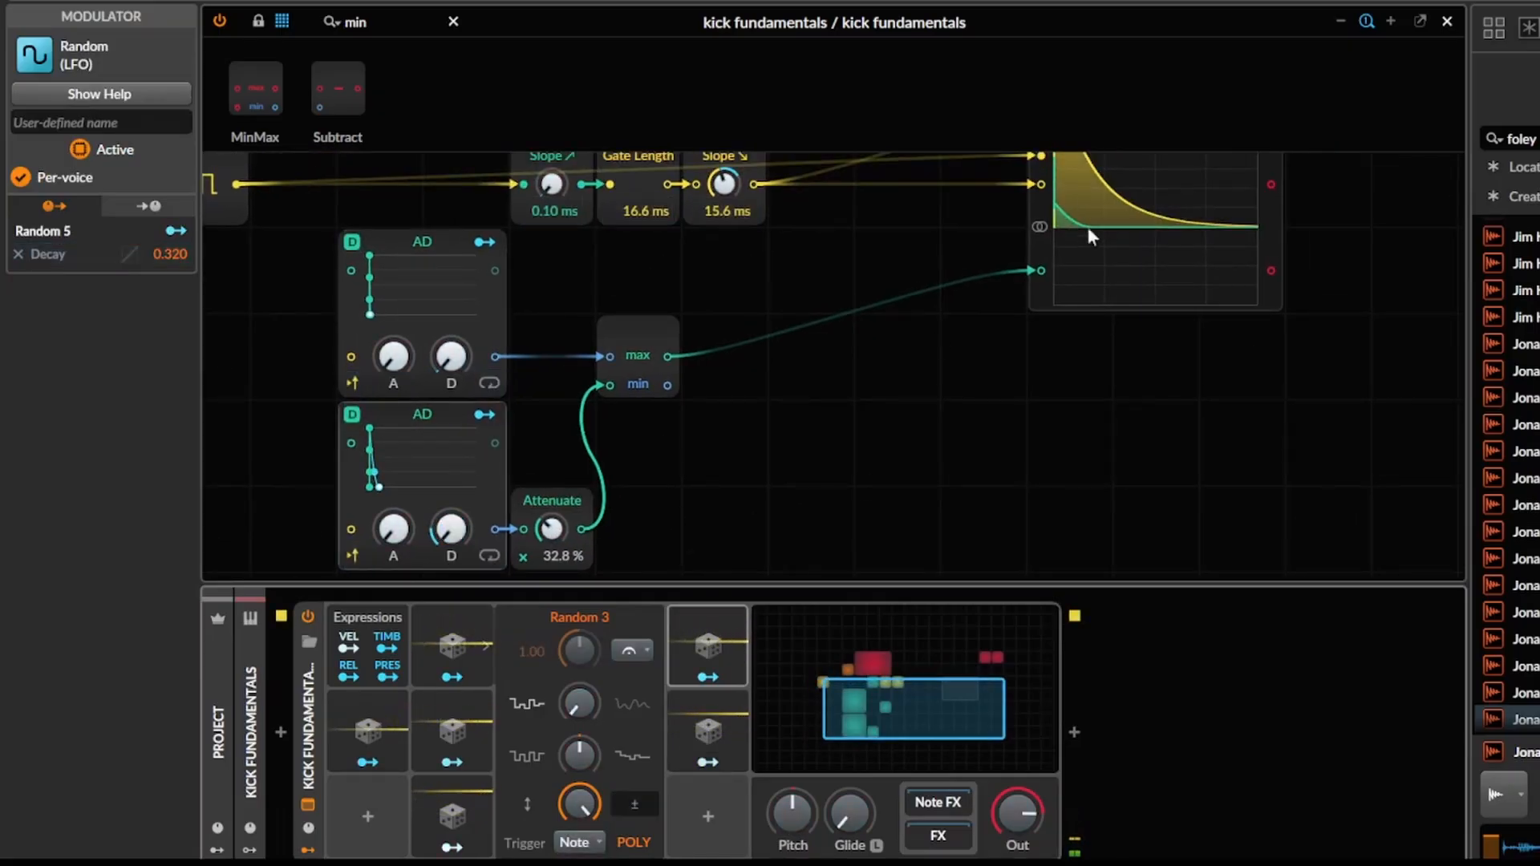
{"action": "left_click_drag", "start_coordinate": [1077, 225], "coordinate": [1020, 315]}
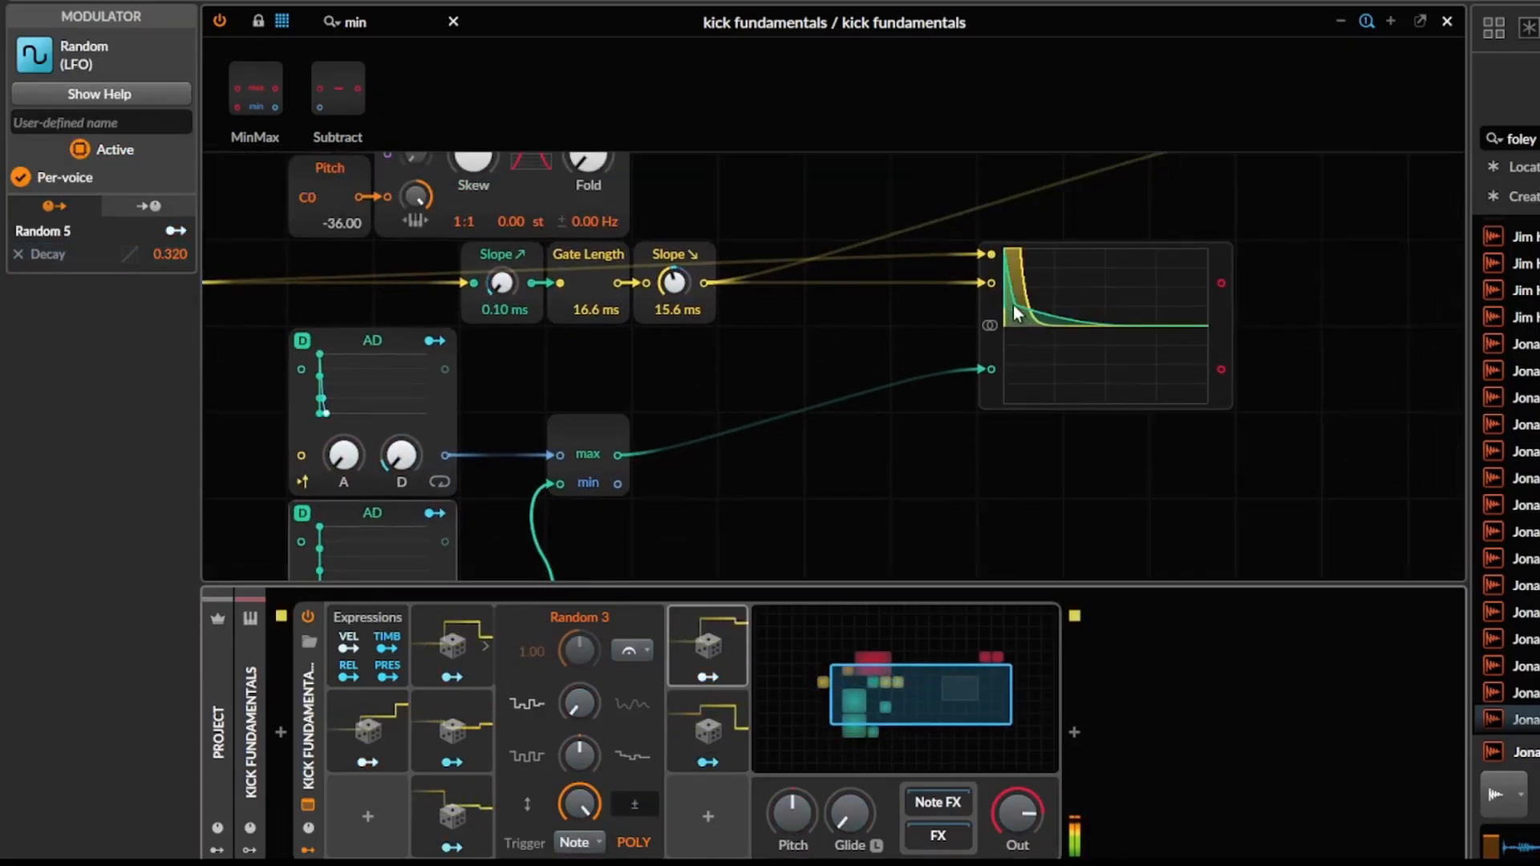
{"action": "left_click_drag", "start_coordinate": [954, 415], "coordinate": [1072, 271]}
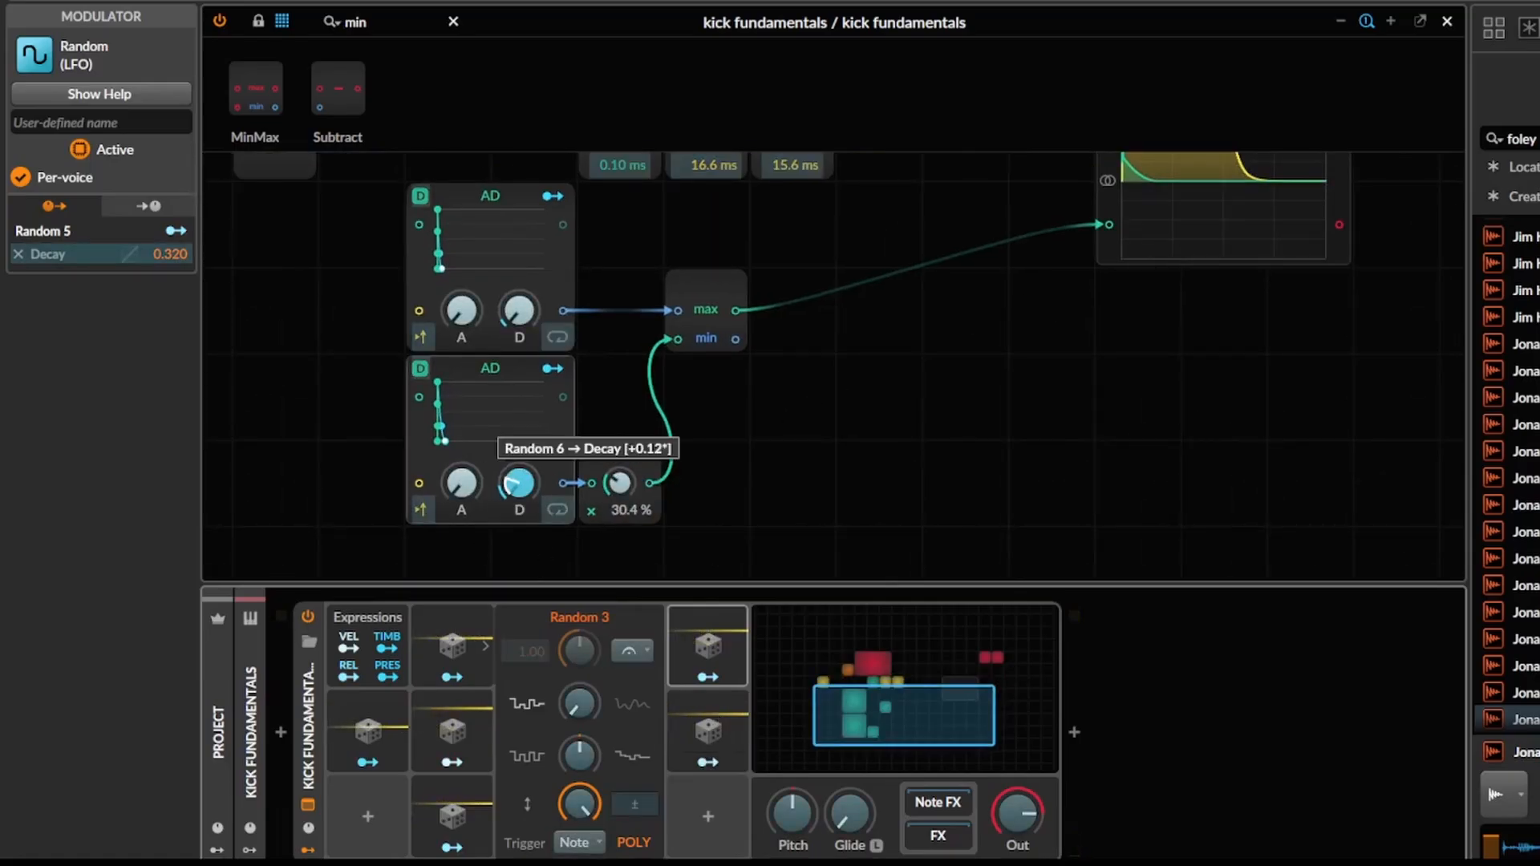
{"action": "left_click_drag", "start_coordinate": [726, 458], "coordinate": [706, 539]}
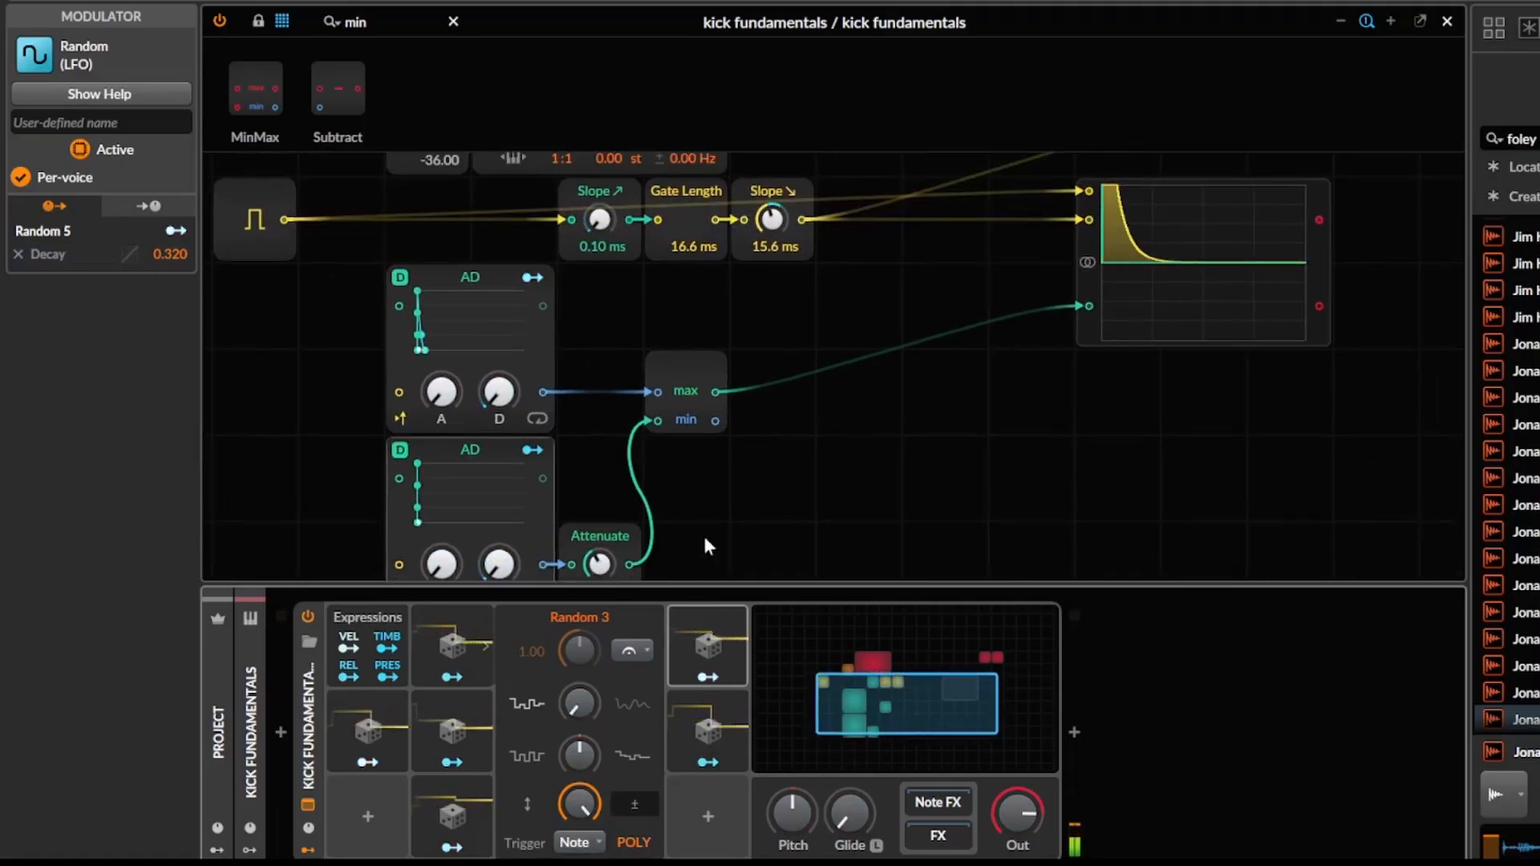
{"action": "scroll", "coordinate": [703, 537], "scroll_direction": "down", "scroll_amount": 1}
Duplicate Random 6 and use the copy, Random 7, to modulate the lower AD's Attenuate by 0.296.
{"action": "left_click", "coordinate": [706, 726]}
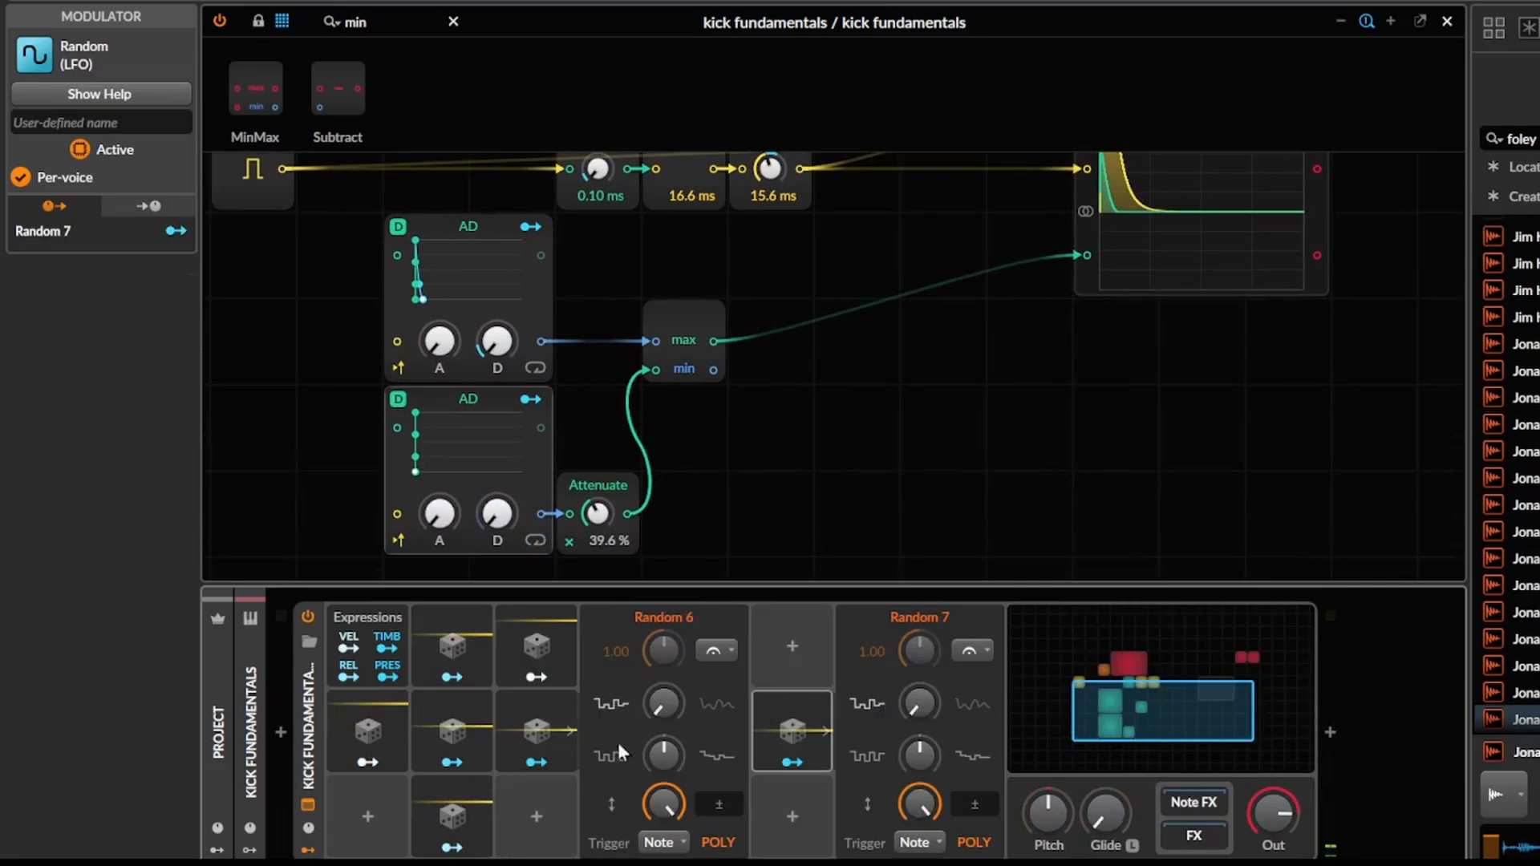
{"action": "left_click", "coordinate": [784, 736]}
{"action": "left_click", "coordinate": [785, 765]}
{"action": "left_click_drag", "start_coordinate": [598, 514], "coordinate": [598, 478]}
{"action": "left_click", "coordinate": [683, 390]}
{"action": "left_click_drag", "start_coordinate": [741, 370], "coordinate": [804, 433]}
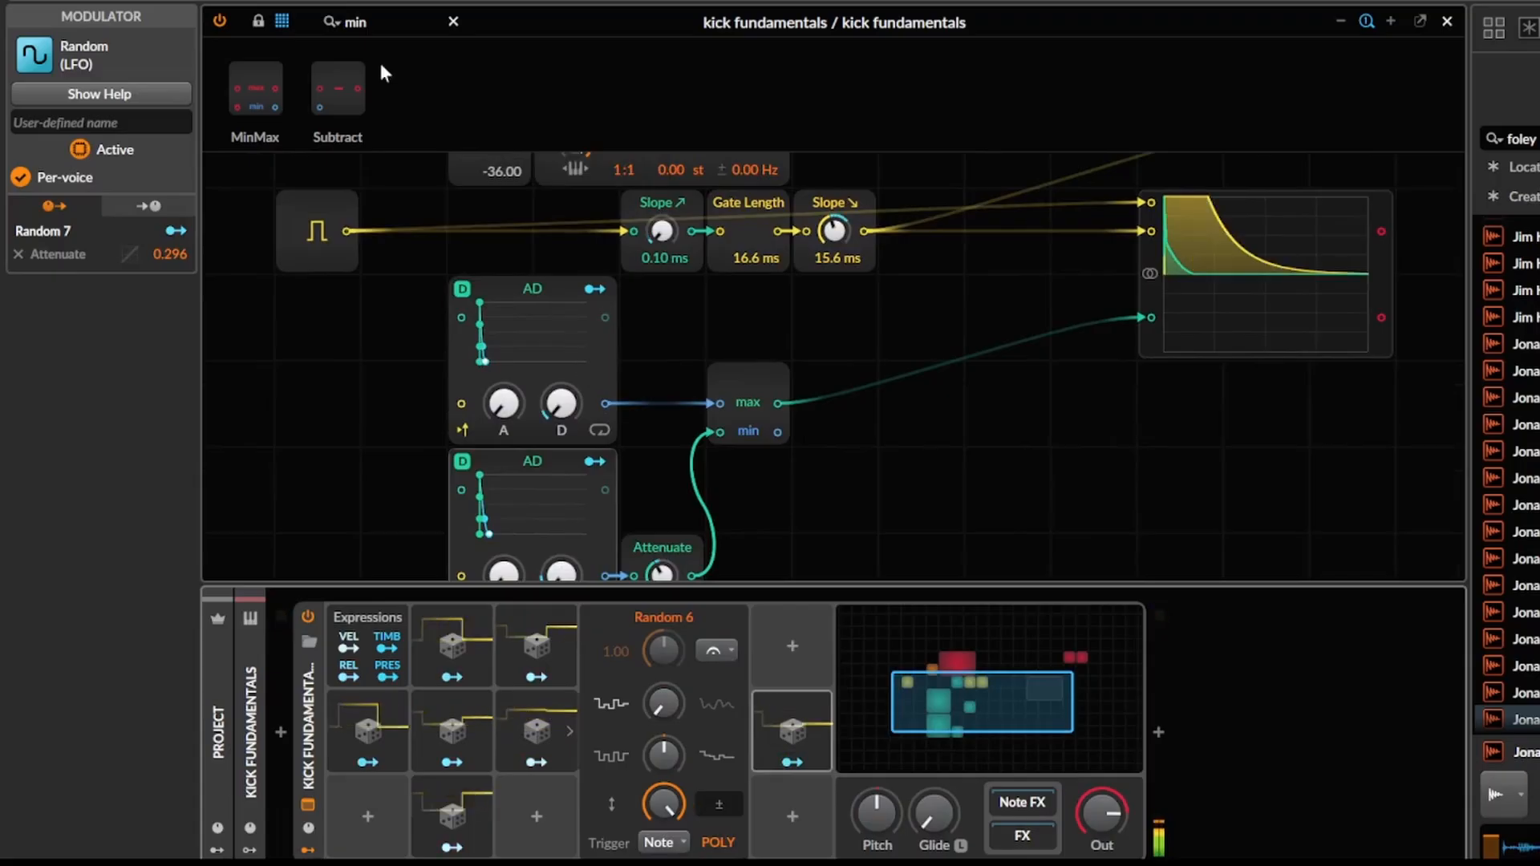
Insert an Attenuate at 100 % between the upper AD and the MinMax, and copy Random 7 into the slot above it.
{"action": "double_click", "coordinate": [395, 21]}
{"action": "type", "text": "att"}
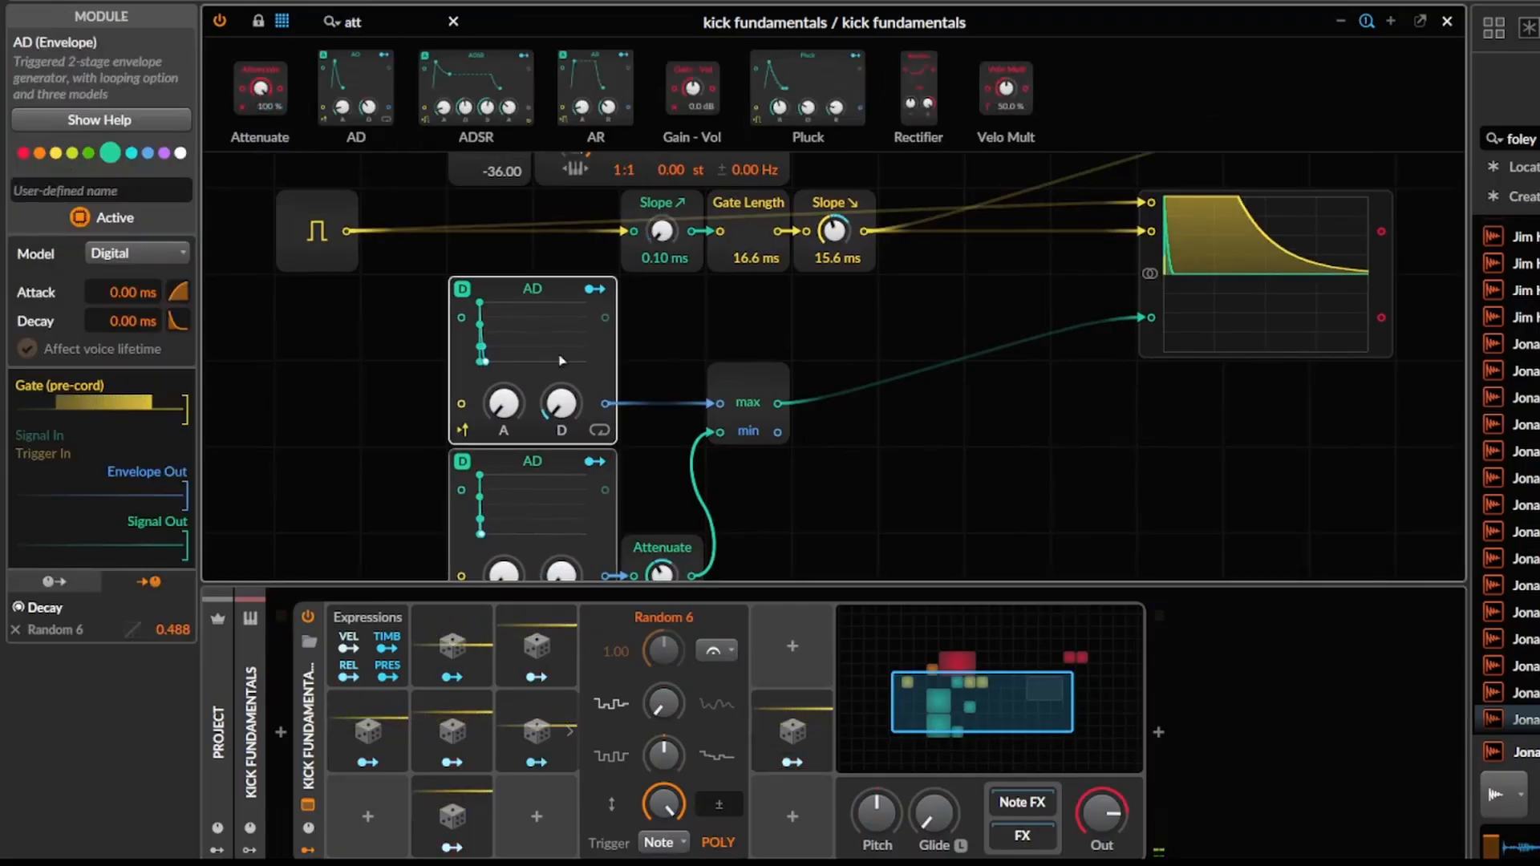
{"action": "left_click_drag", "start_coordinate": [604, 400], "coordinate": [605, 403]}
{"action": "left_click_drag", "start_coordinate": [802, 742], "coordinate": [790, 666]}
{"action": "left_click_drag", "start_coordinate": [662, 397], "coordinate": [662, 407]}
{"action": "left_click_drag", "start_coordinate": [851, 418], "coordinate": [823, 485]}
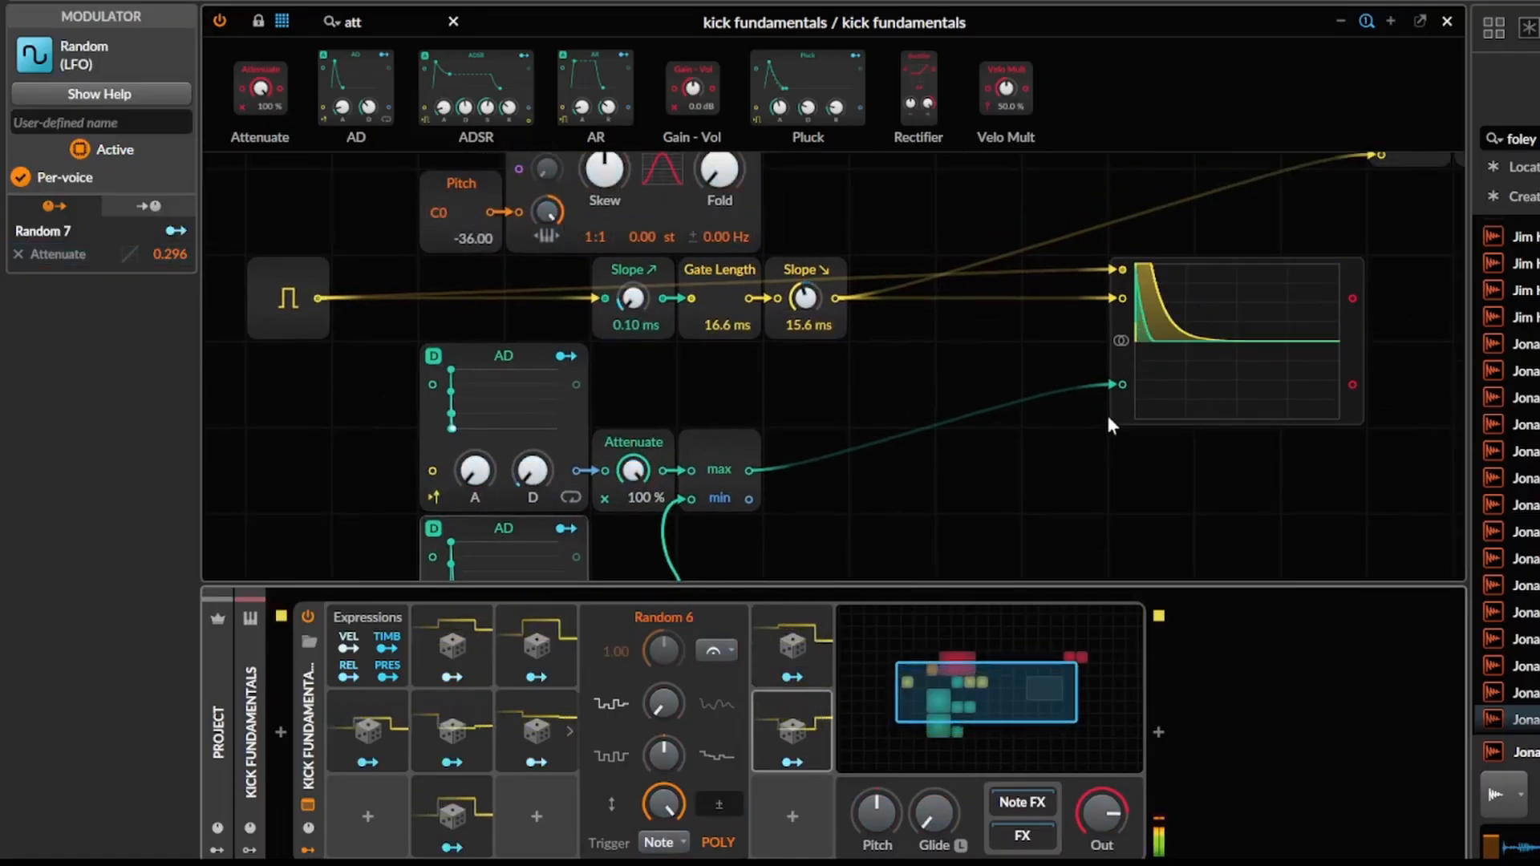
Duplicate the lower AD with its Attenuate directly beneath, setting the copied Attenuate to 0.00 % and removing its modulation.
{"action": "left_click_drag", "start_coordinate": [861, 454], "coordinate": [955, 272]}
{"action": "left_click_drag", "start_coordinate": [524, 522], "coordinate": [745, 388]}
{"action": "left_click_drag", "start_coordinate": [639, 365], "coordinate": [673, 547]}
{"action": "left_click_drag", "start_coordinate": [748, 204], "coordinate": [757, 238]}
{"action": "scroll", "coordinate": [770, 493], "scroll_direction": "down", "scroll_amount": 5}
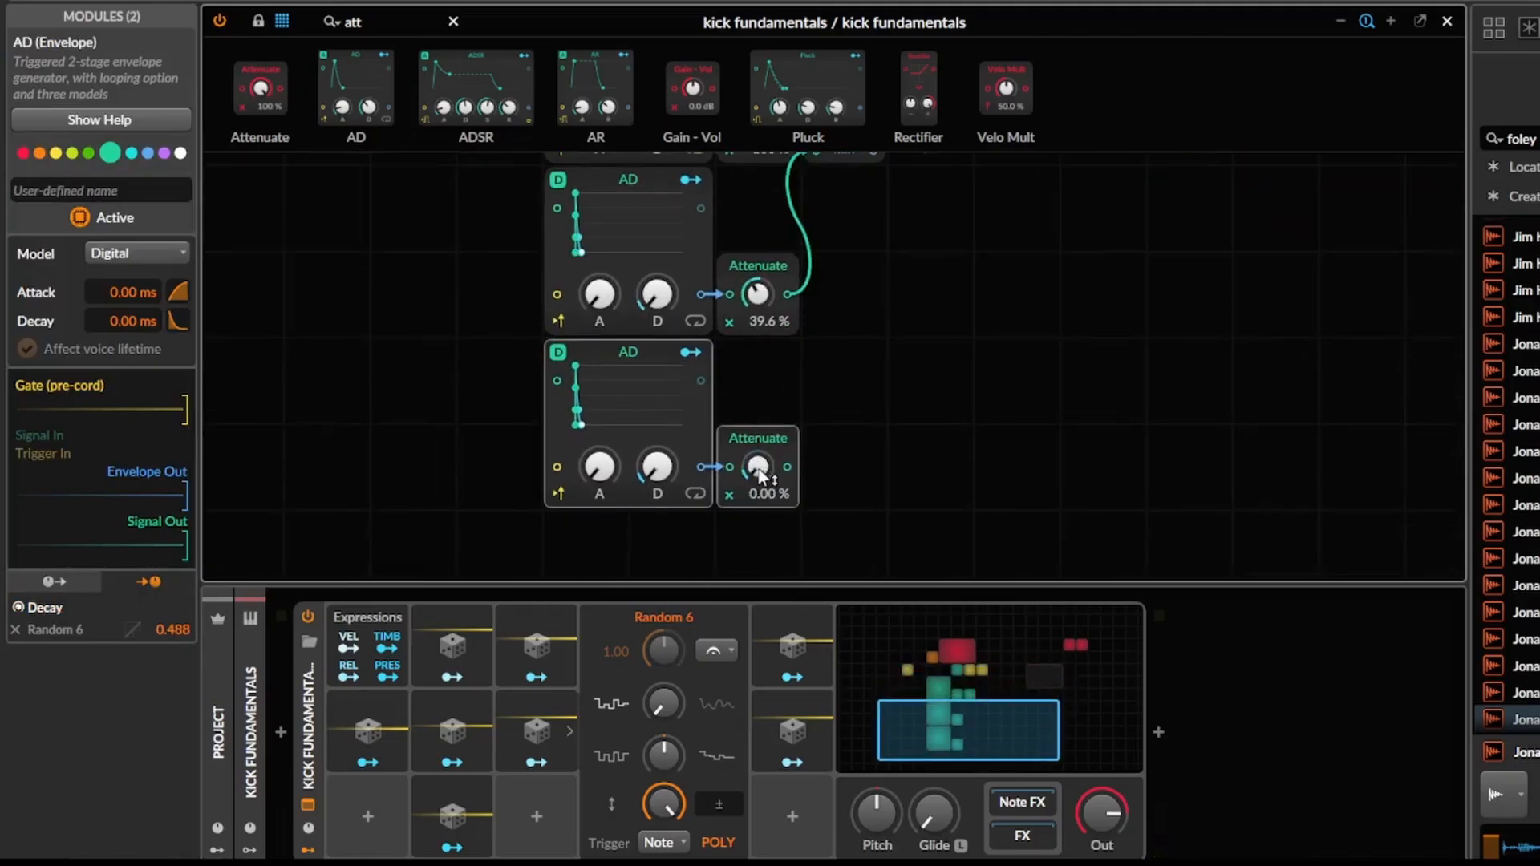
{"action": "right_click", "coordinate": [760, 473]}
{"action": "left_click", "coordinate": [1052, 576]}
Duplicate Random 6 into the slot beneath it, and set the bottom AD's decay to 512 ms without the Random 6 modulation.
{"action": "left_click", "coordinate": [543, 704]}
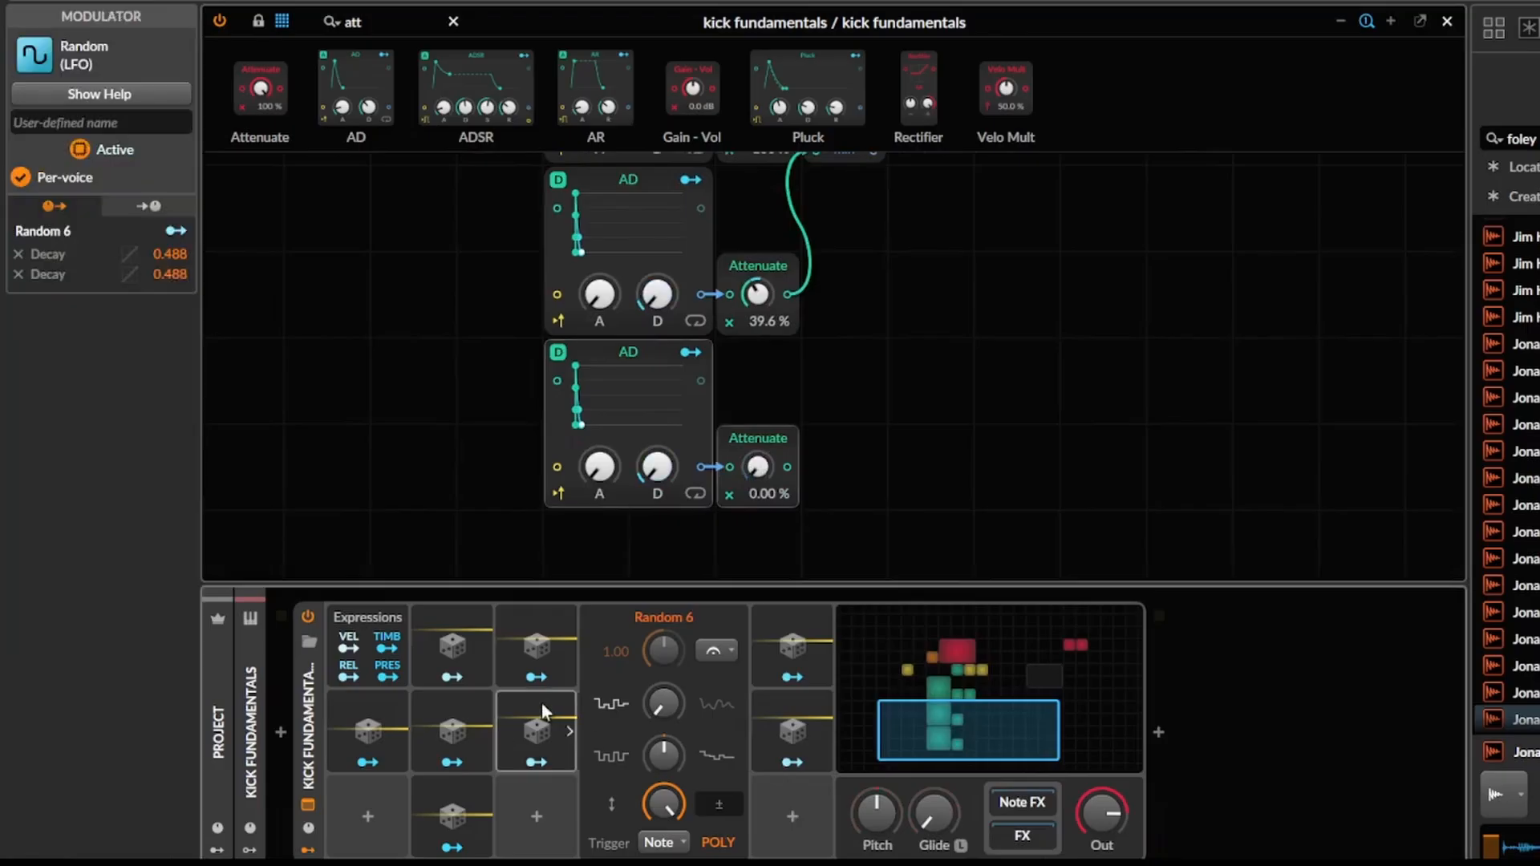
{"action": "key", "text": "ctrl+d"}
{"action": "left_click_drag", "start_coordinate": [710, 741], "coordinate": [536, 814]}
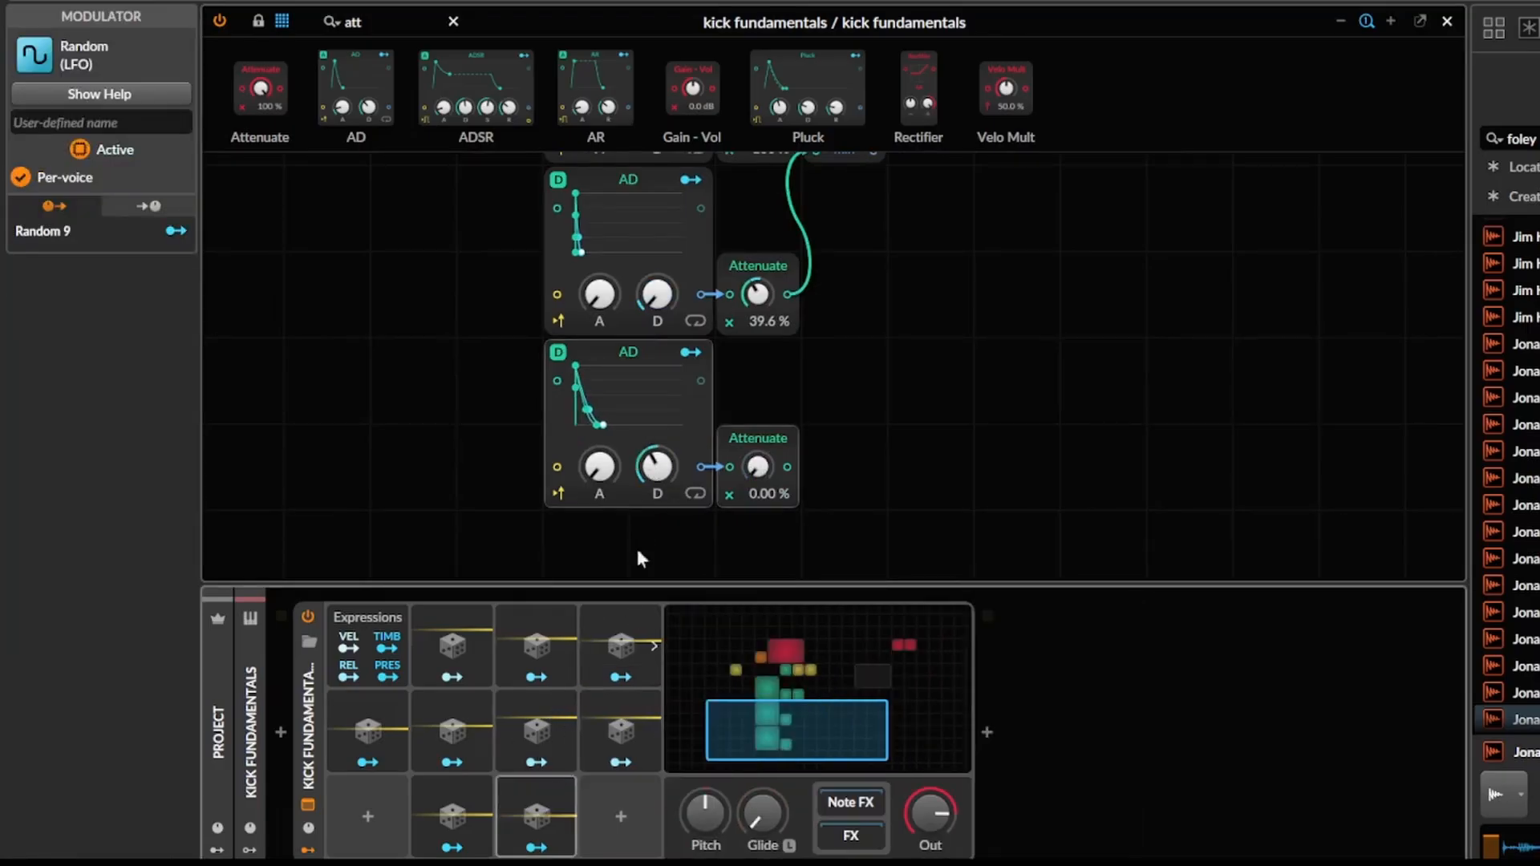
{"action": "right_click", "coordinate": [660, 465]}
{"action": "left_click", "coordinate": [945, 577]}
Duplicate Random 9 and modulate the bottom AD's decay with Random 9 by 0.576.
{"action": "key", "text": "ctrl+d"}
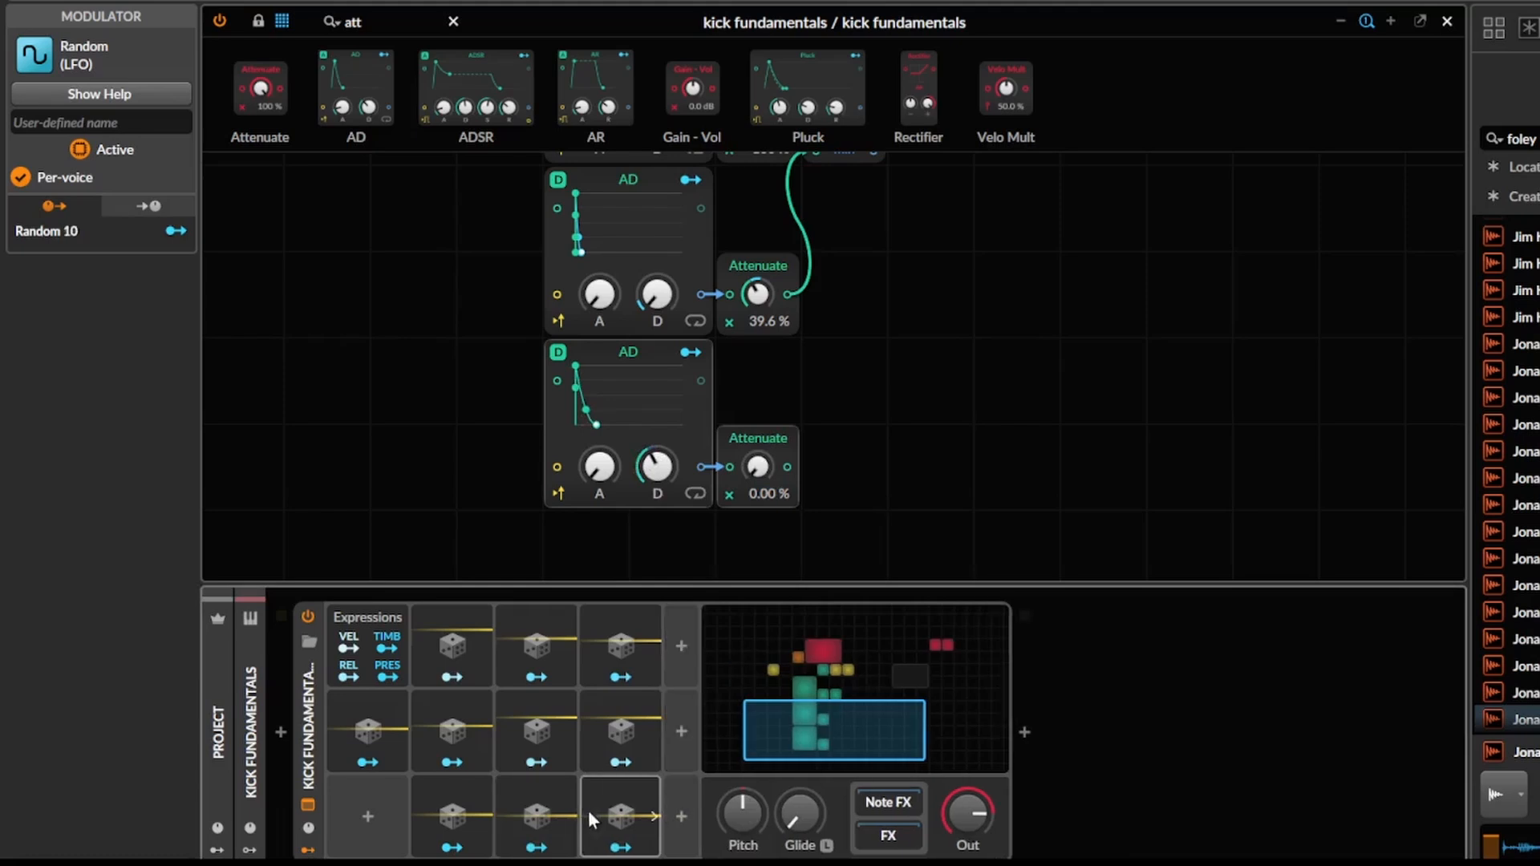
{"action": "left_click", "coordinate": [552, 847]}
{"action": "left_click_drag", "start_coordinate": [658, 475], "coordinate": [658, 446]}
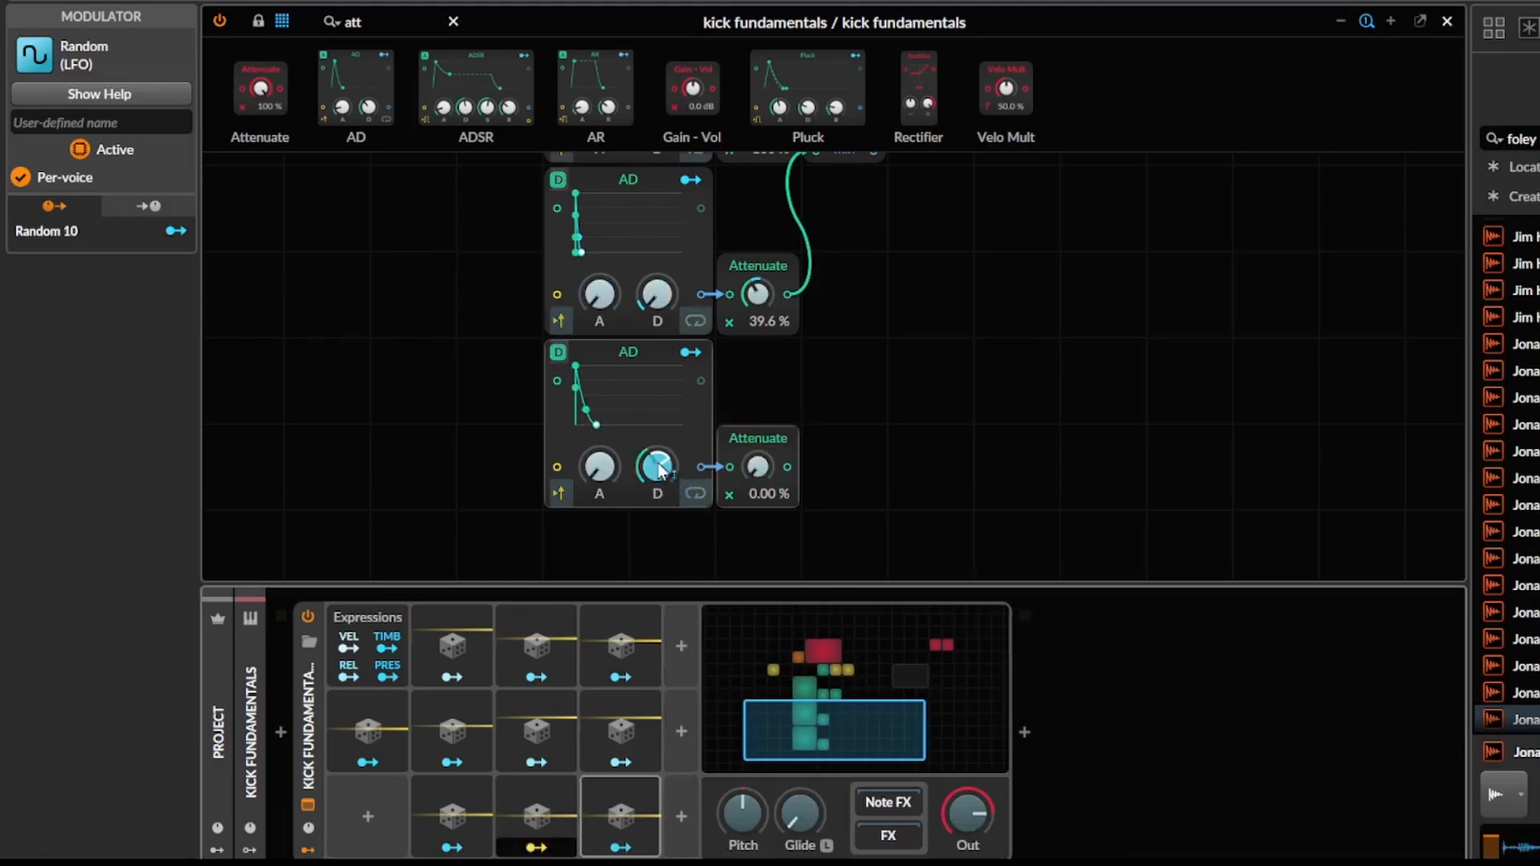
{"action": "key", "text": "Escape"}
Set the bottom AD's Attenuate to 4.00 %.
{"action": "left_click_drag", "start_coordinate": [946, 460], "coordinate": [775, 673]}
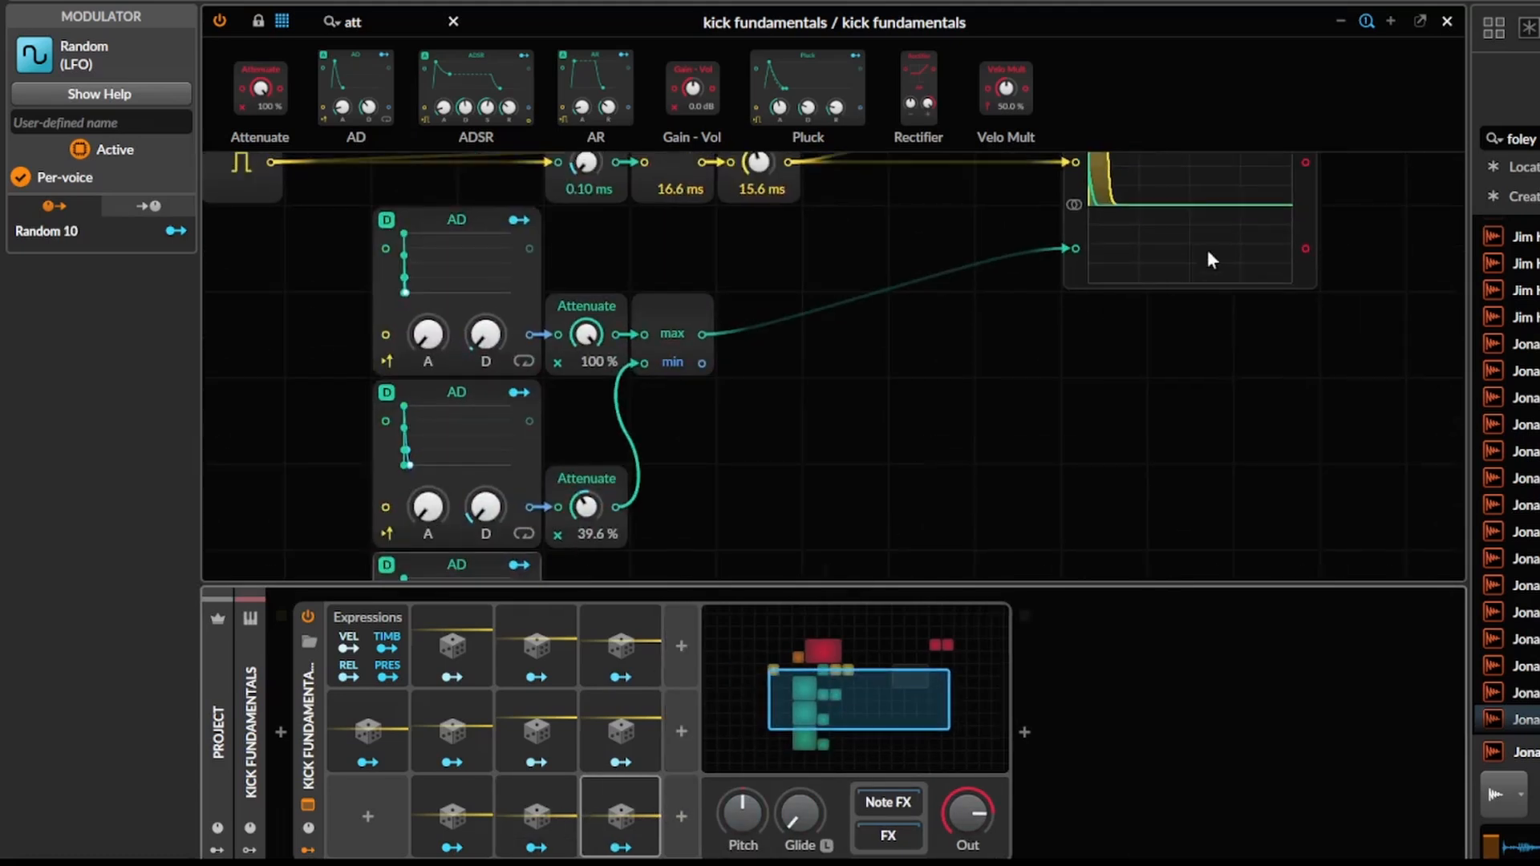
{"action": "left_click_drag", "start_coordinate": [1114, 334], "coordinate": [1149, 279]}
{"action": "left_click_drag", "start_coordinate": [651, 513], "coordinate": [694, 392]}
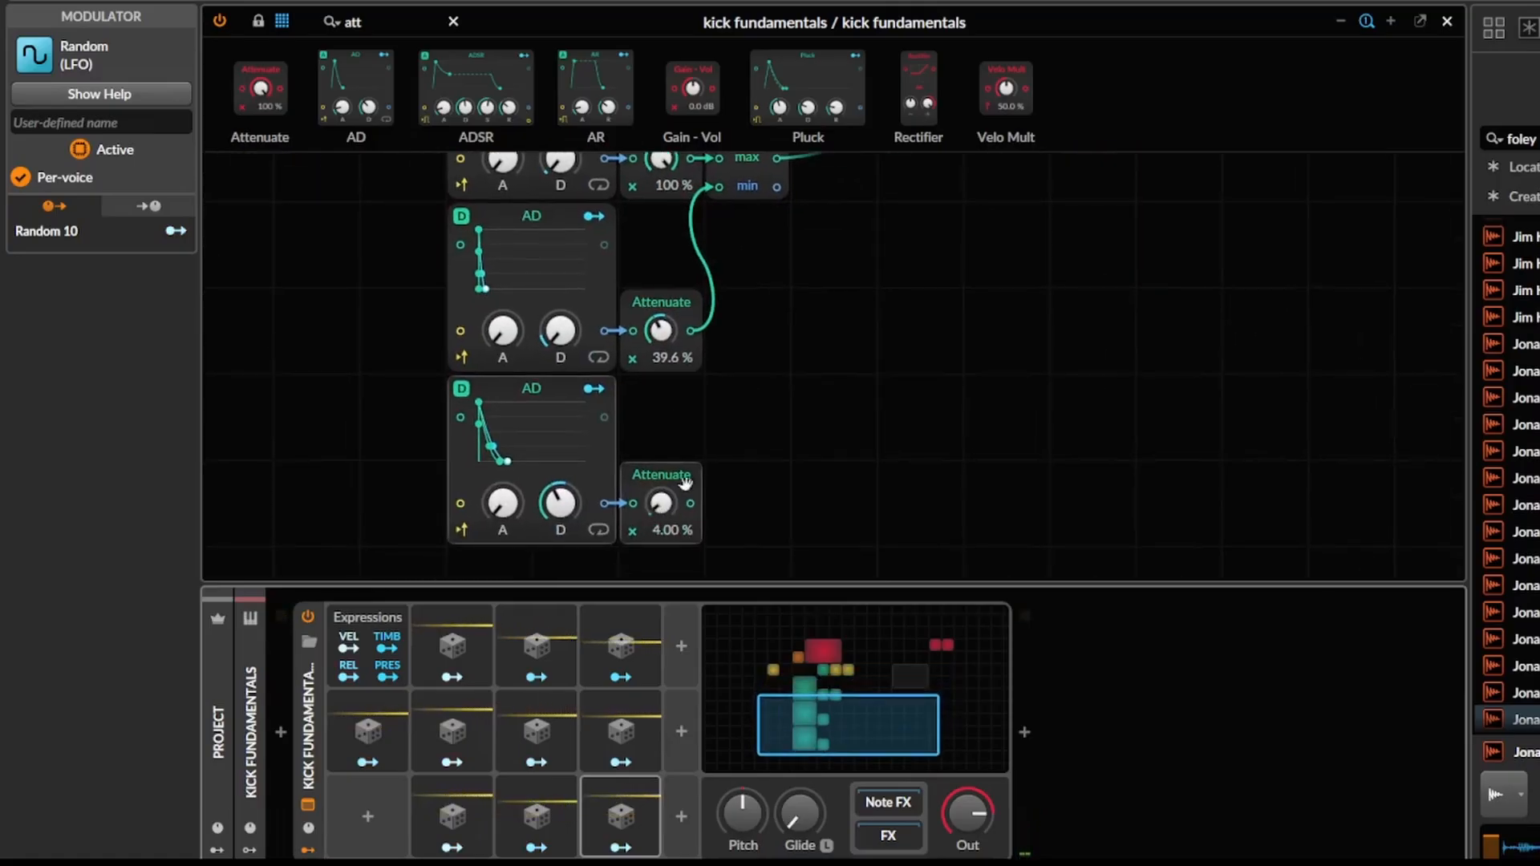
Insert a second MinMax after the first one and wire the bottom Attenuate's output into its second input.
{"action": "left_click_drag", "start_coordinate": [684, 480], "coordinate": [598, 579]}
{"action": "left_click", "coordinate": [422, 17]}
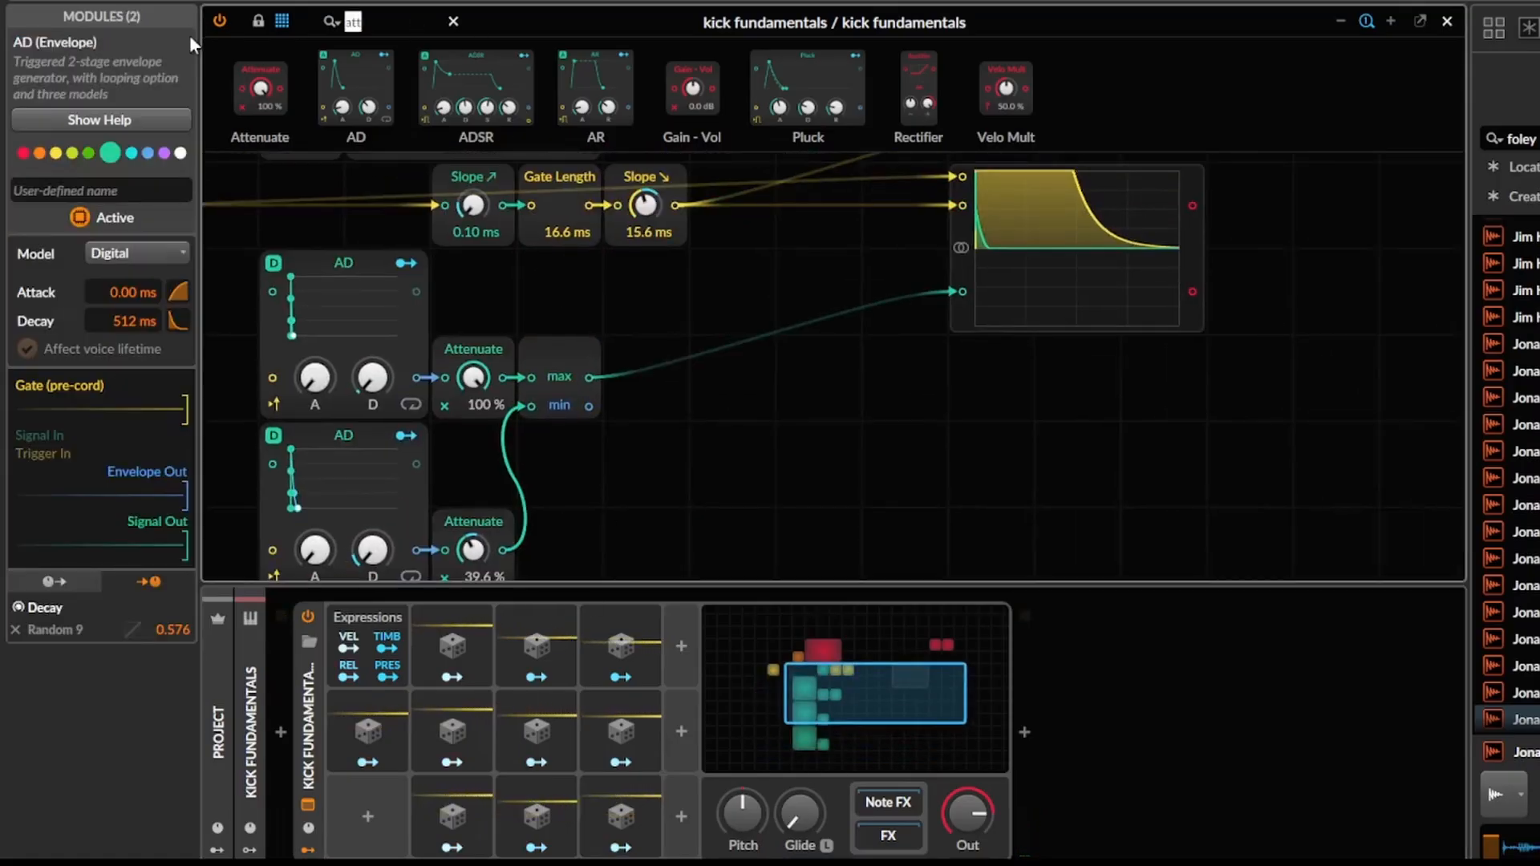
{"action": "type", "text": "min"}
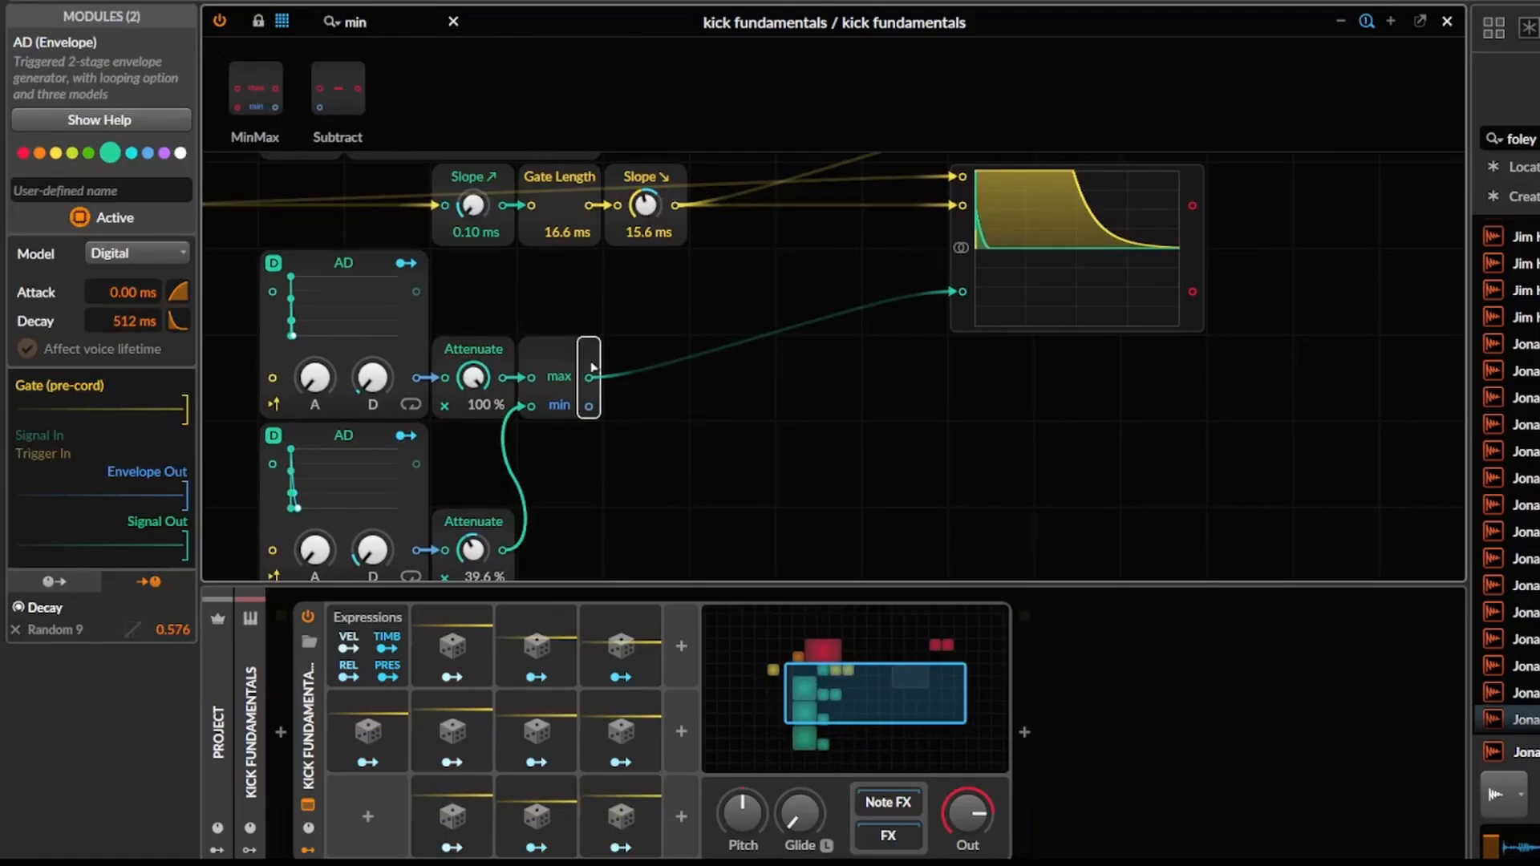
{"action": "left_click_drag", "start_coordinate": [597, 388], "coordinate": [599, 390]}
{"action": "left_click_drag", "start_coordinate": [712, 330], "coordinate": [820, 229]}
{"action": "left_click_drag", "start_coordinate": [618, 462], "coordinate": [694, 313]}
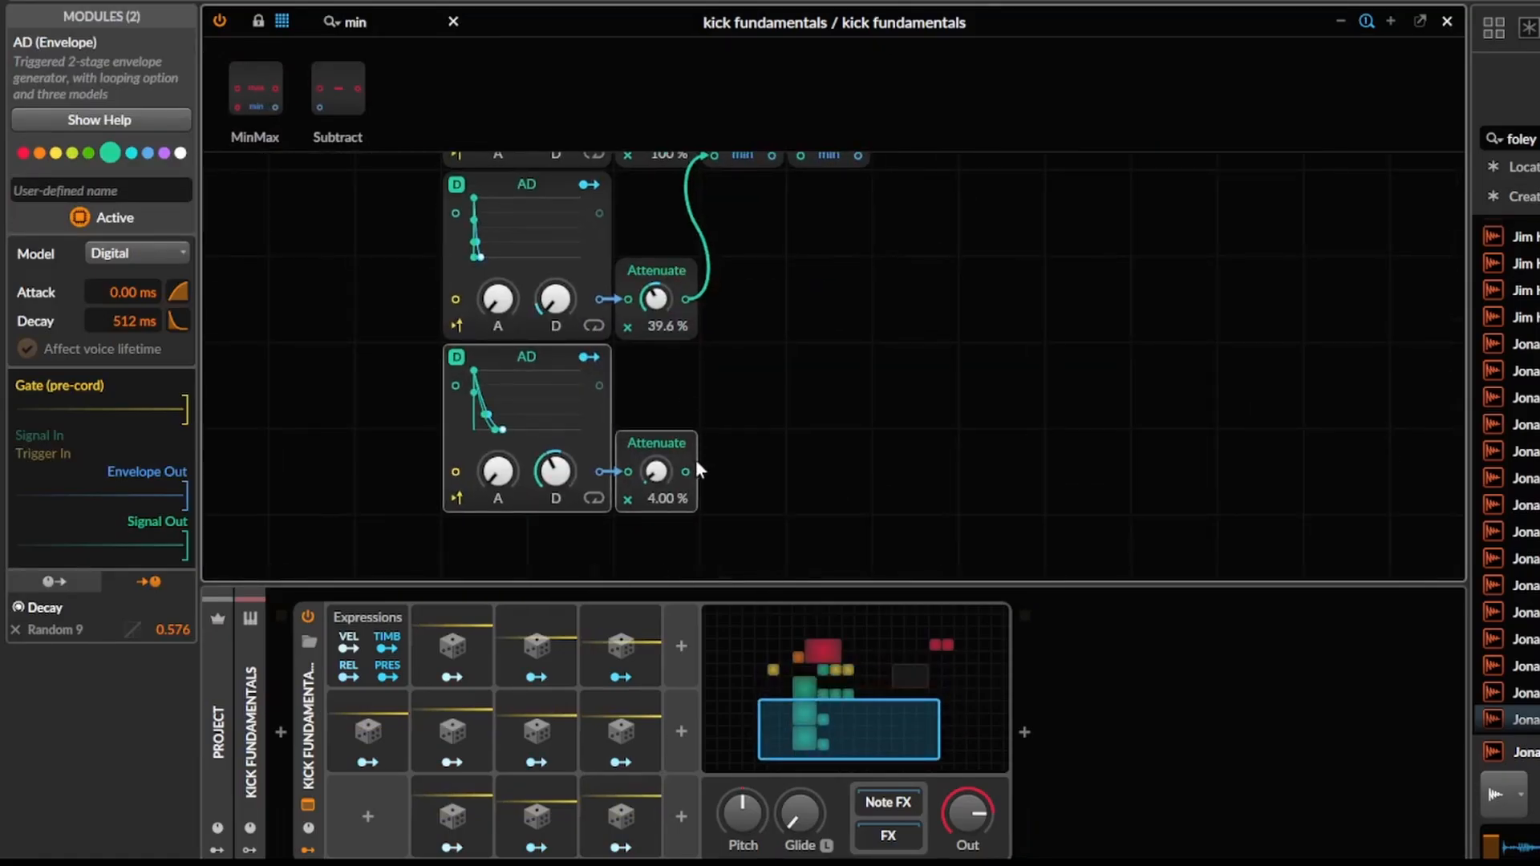
{"action": "left_click_drag", "start_coordinate": [791, 273], "coordinate": [691, 493]}
{"action": "scroll", "coordinate": [754, 442], "scroll_direction": "down", "scroll_amount": 1}
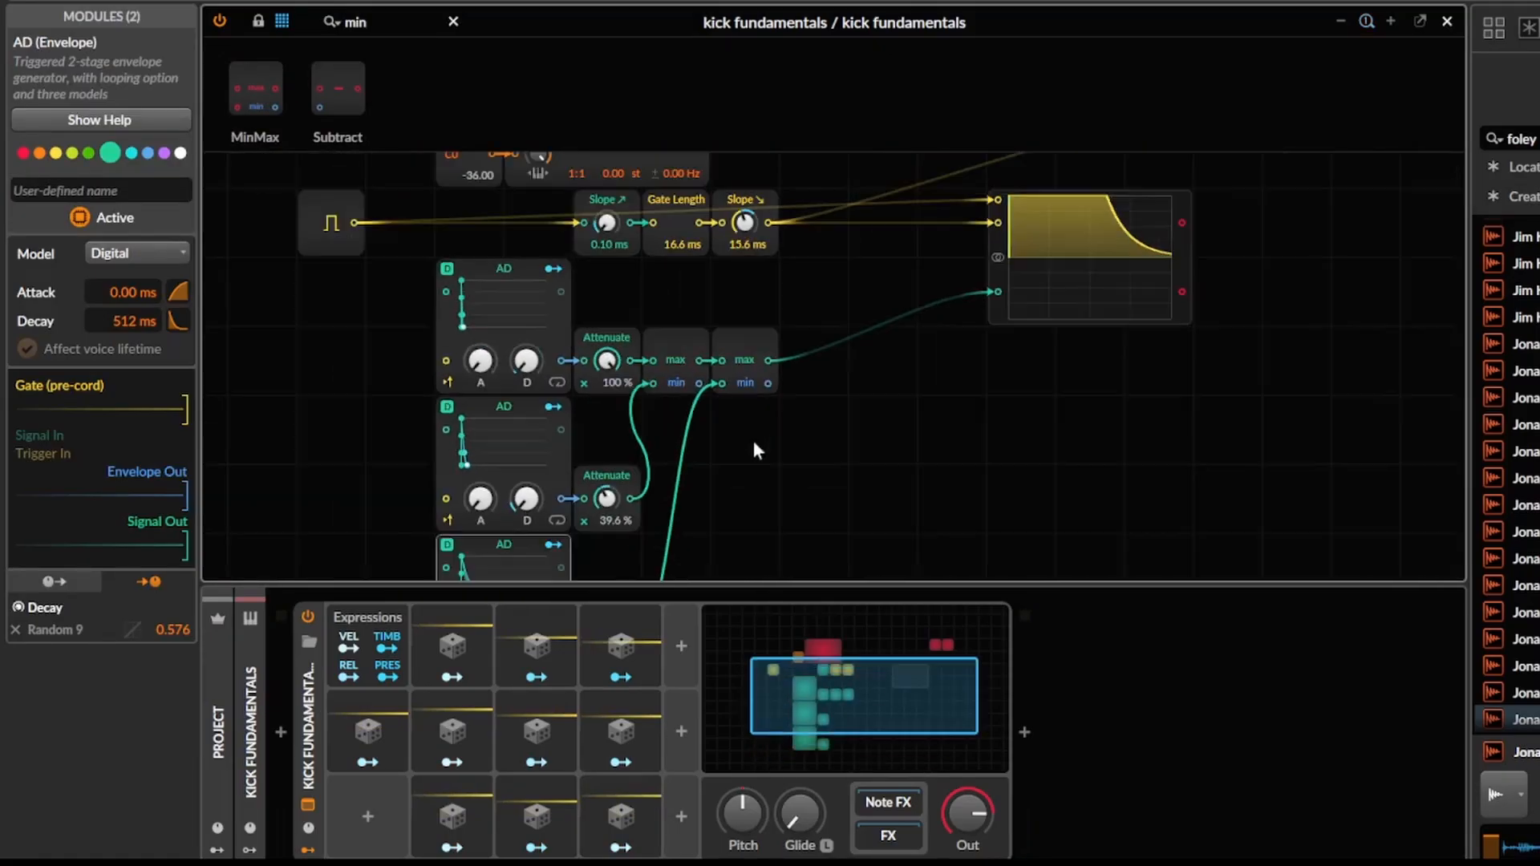
During playback, set the bottom AD's decay to 663 ms and Random 9's modulation of it to 0.968.
{"action": "left_click_drag", "start_coordinate": [754, 442], "coordinate": [823, 393]}
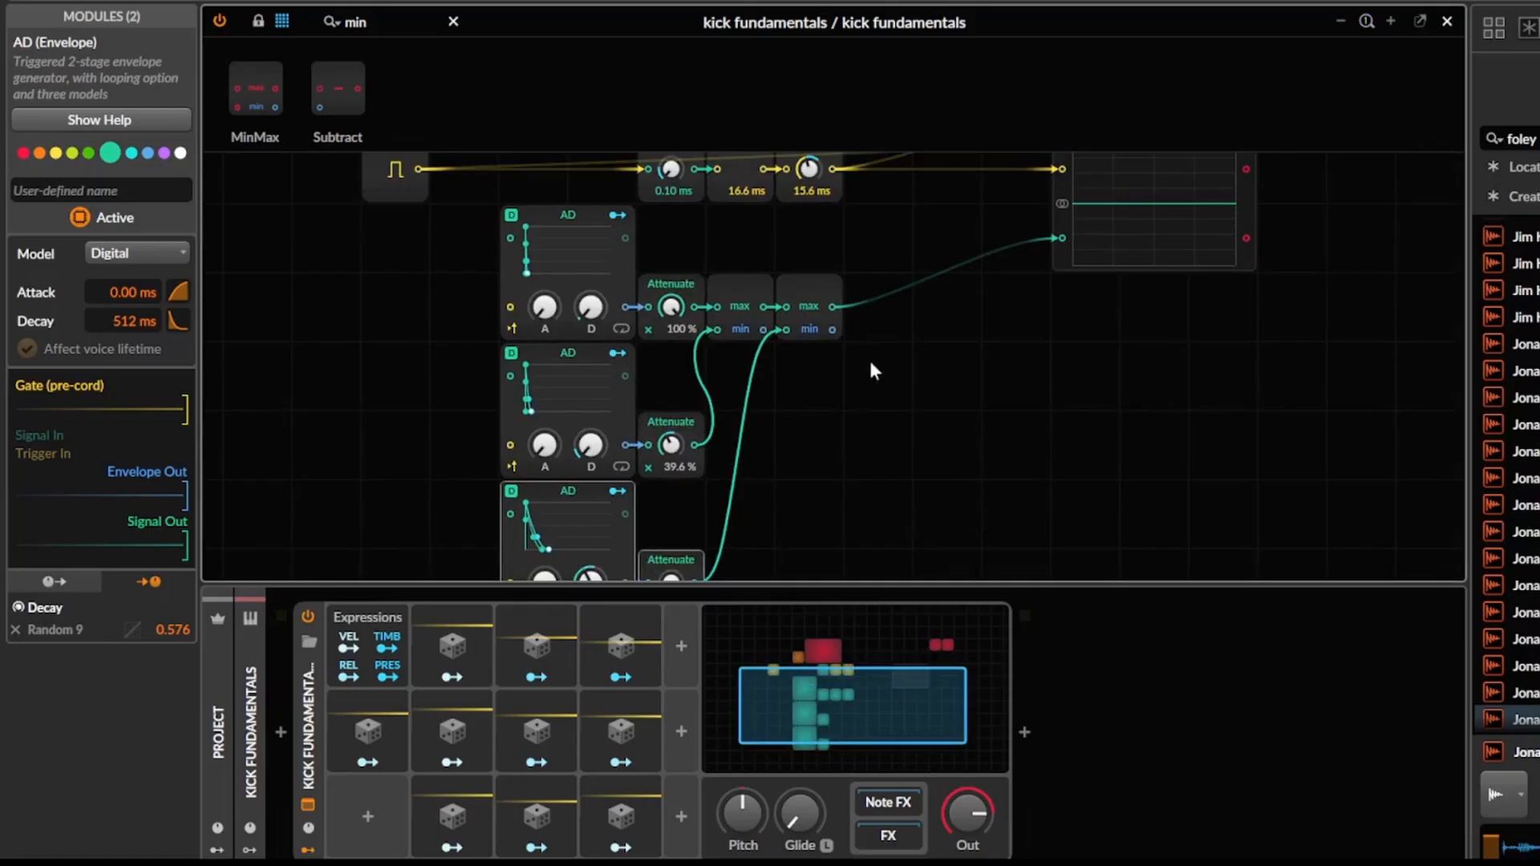
{"action": "key", "text": "space"}
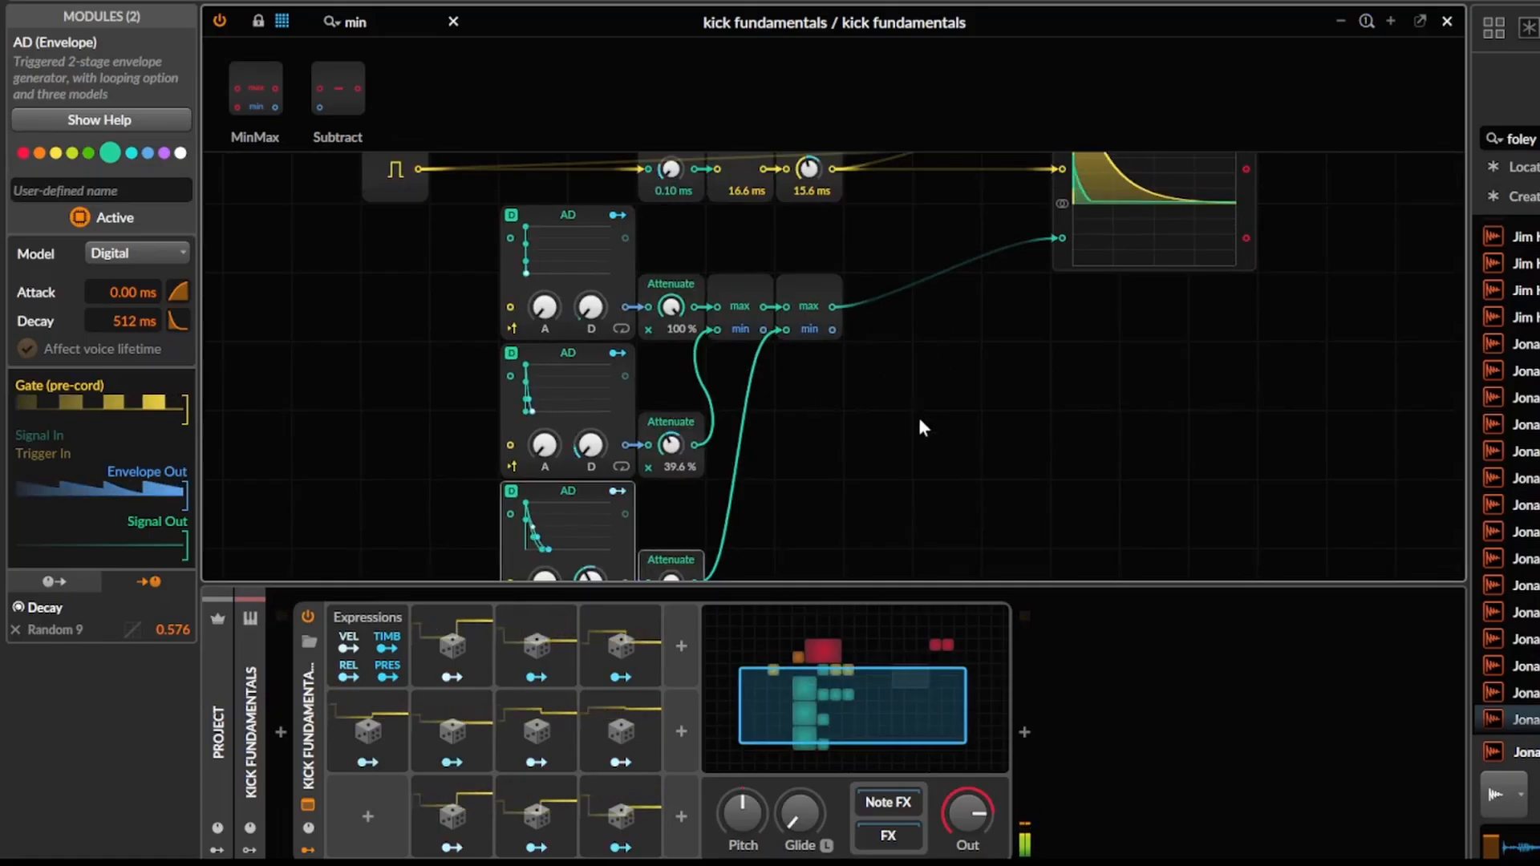
{"action": "left_click_drag", "start_coordinate": [917, 435], "coordinate": [935, 385]}
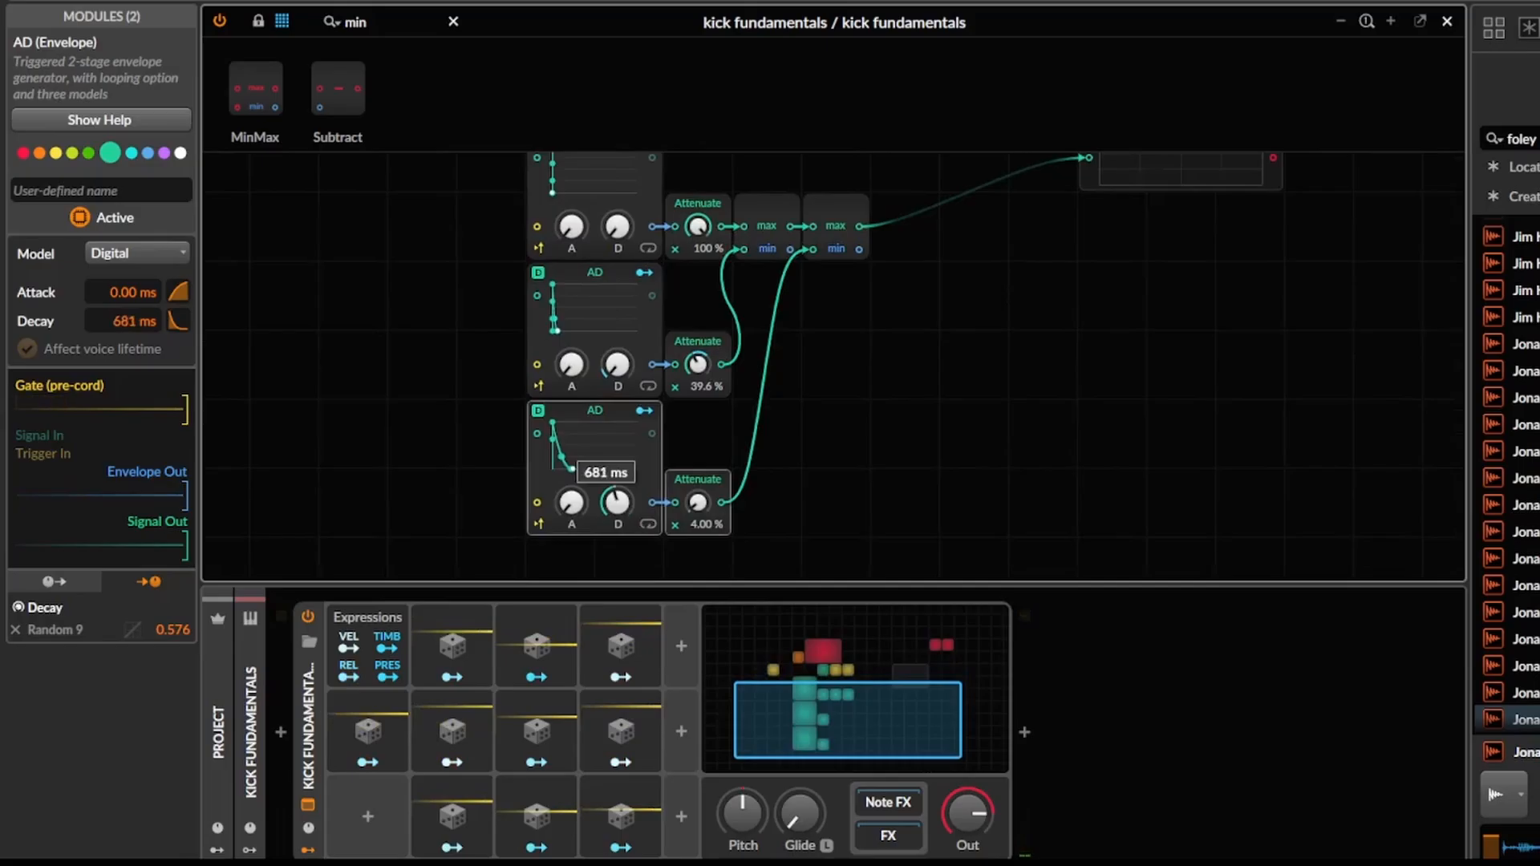
{"action": "left_click_drag", "start_coordinate": [618, 503], "coordinate": [634, 497]}
{"action": "left_click", "coordinate": [545, 847]}
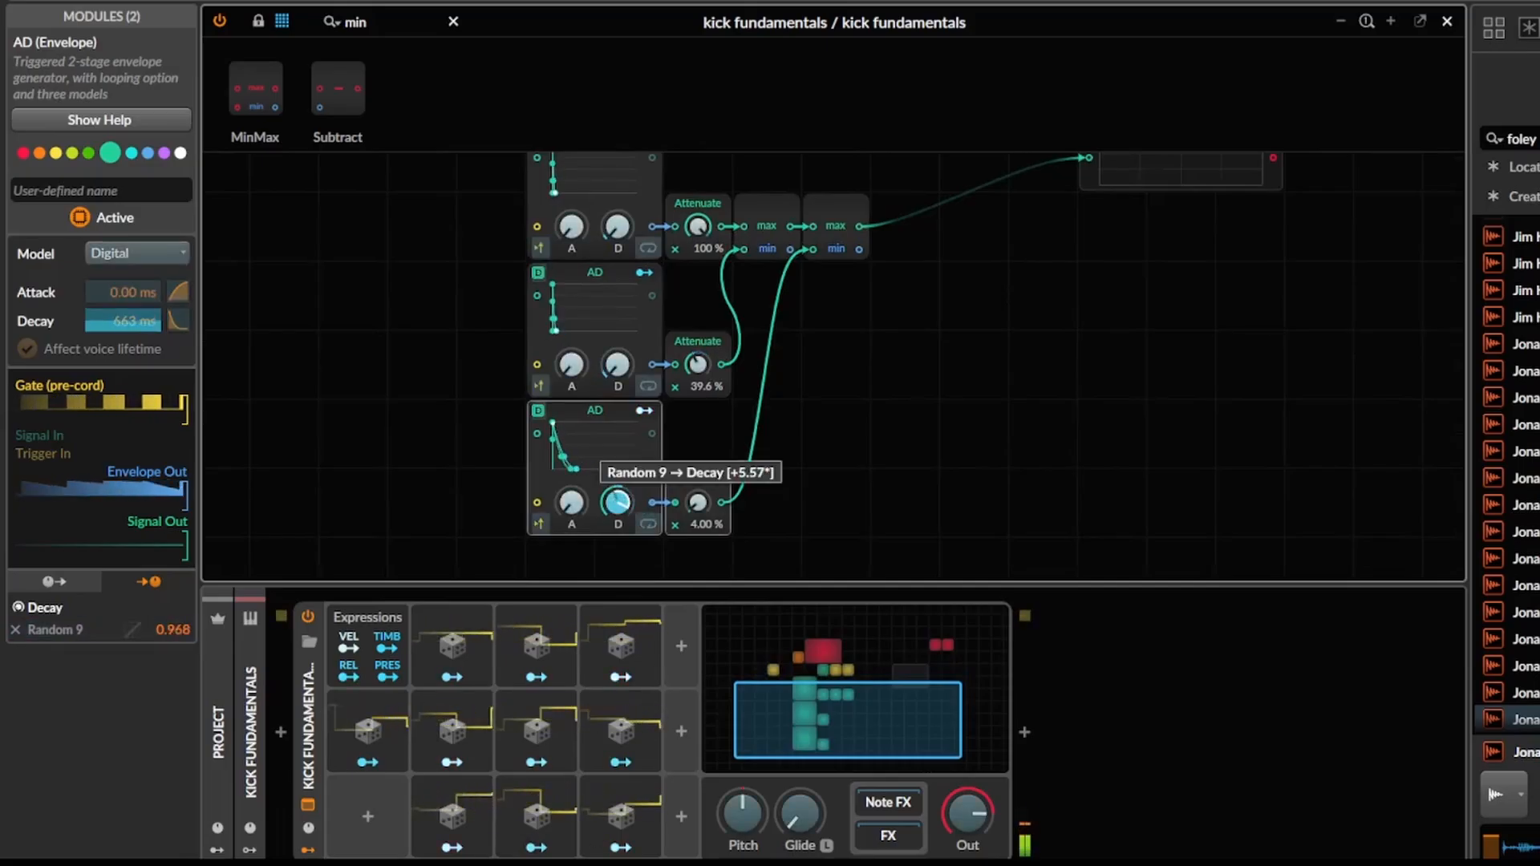
{"action": "left_click_drag", "start_coordinate": [900, 279], "coordinate": [830, 467]}
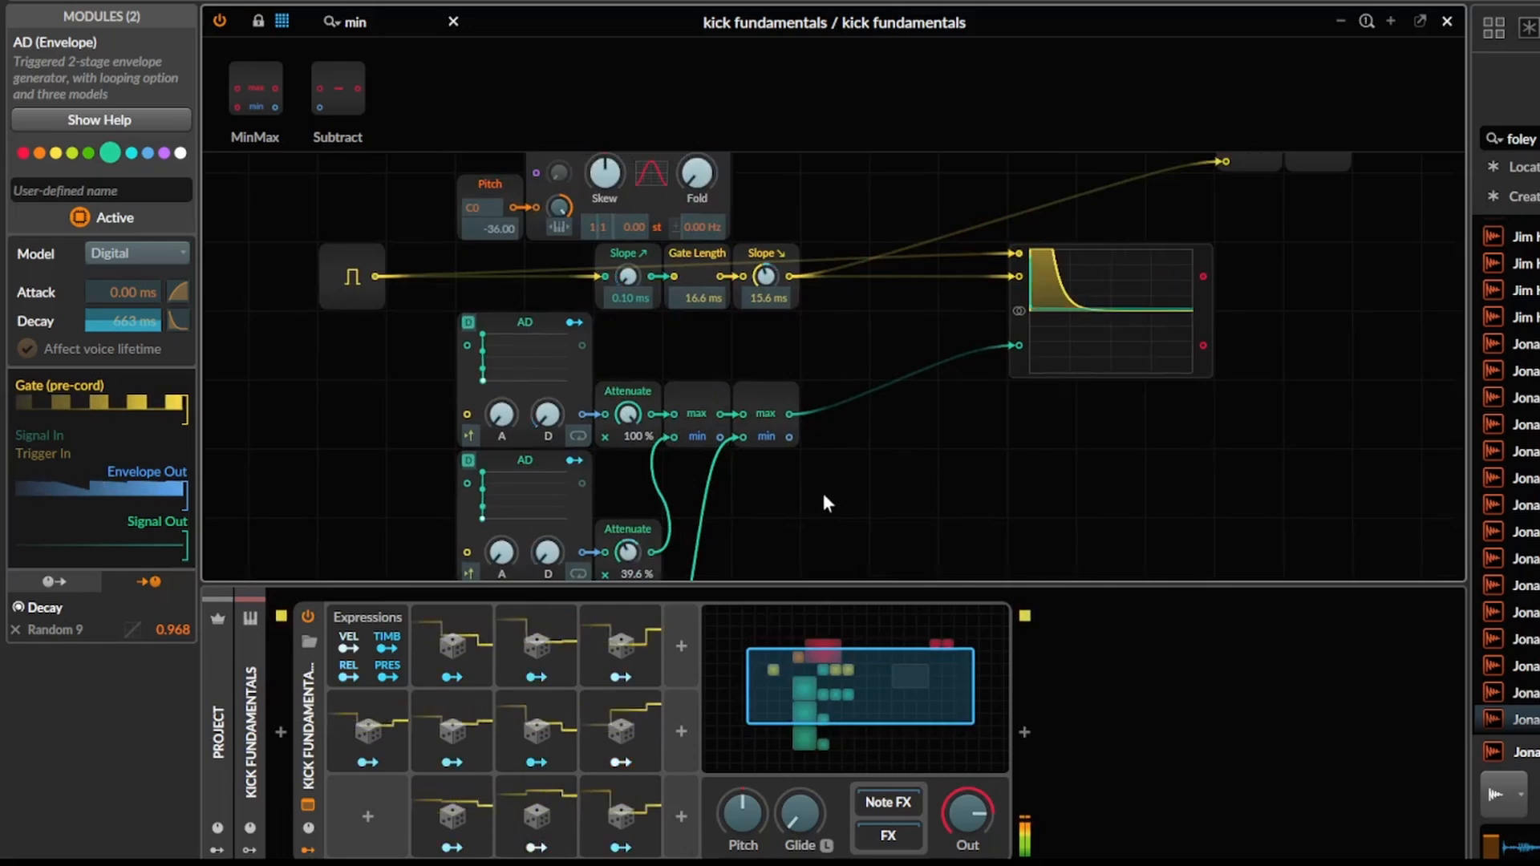
{"action": "key", "text": "Escape"}
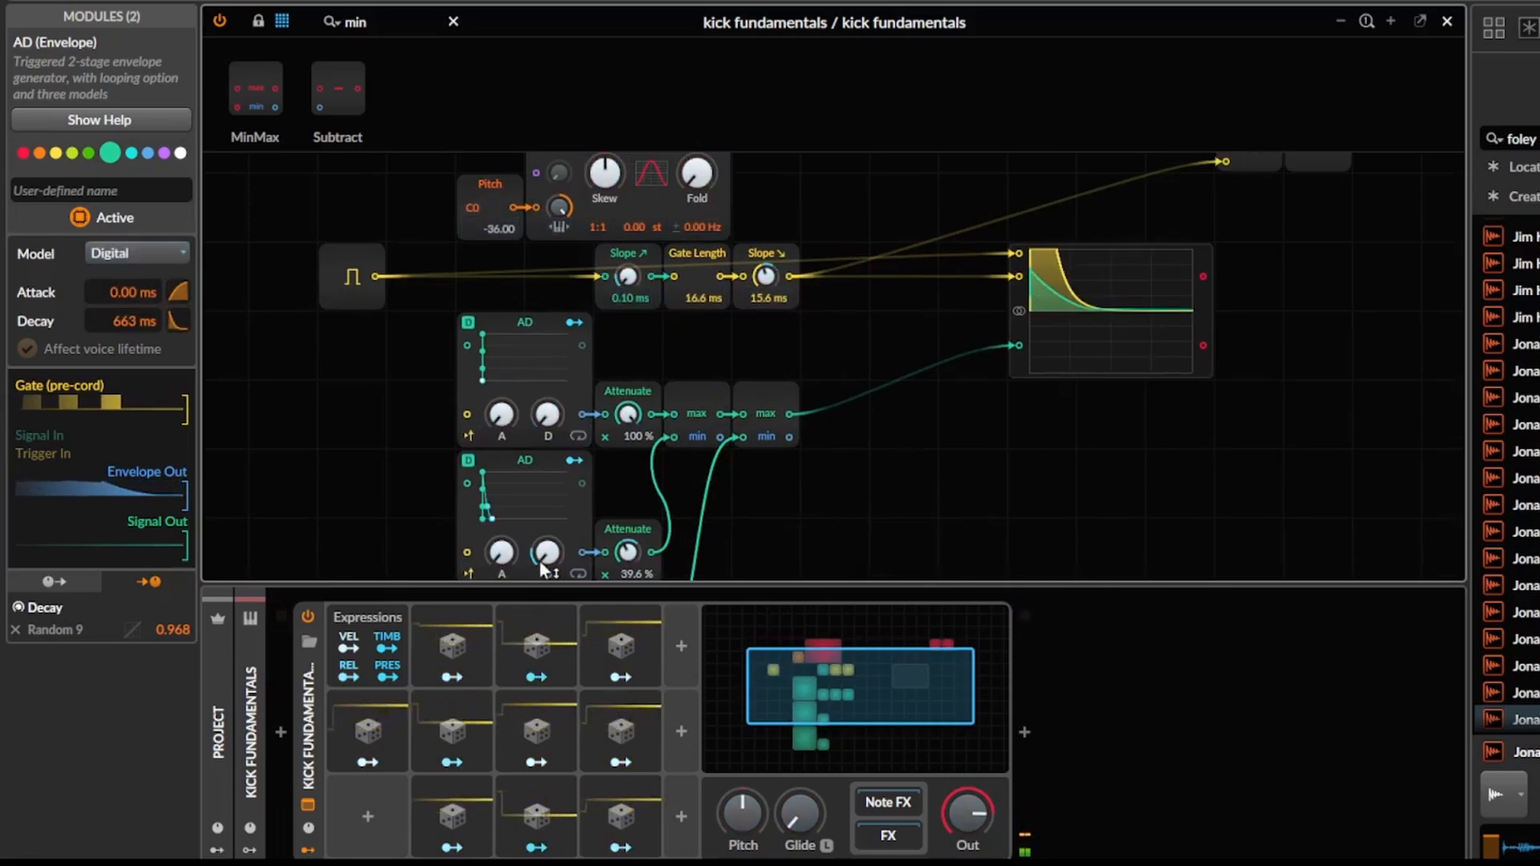
Lower the Attenuate amount of the middle AD.
{"action": "right_click", "coordinate": [546, 552]}
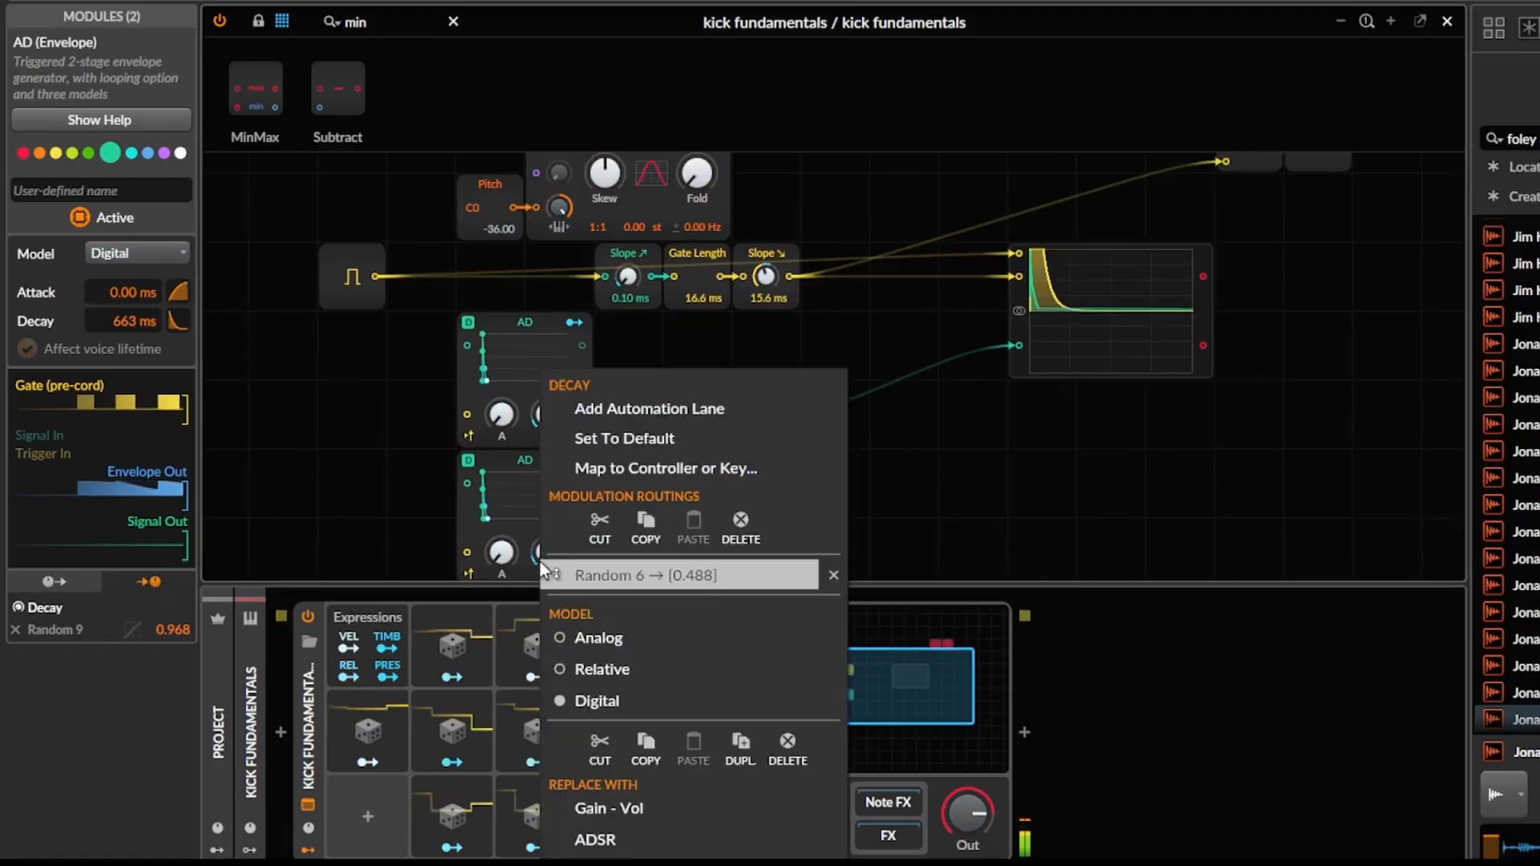
{"action": "left_click", "coordinate": [976, 573]}
{"action": "left_click_drag", "start_coordinate": [628, 552], "coordinate": [628, 556]}
Add a Modulator Out fed by the second MinMax's max output and use it to modulate Pitch by 96.00.
{"action": "left_click_drag", "start_coordinate": [826, 503], "coordinate": [802, 570]}
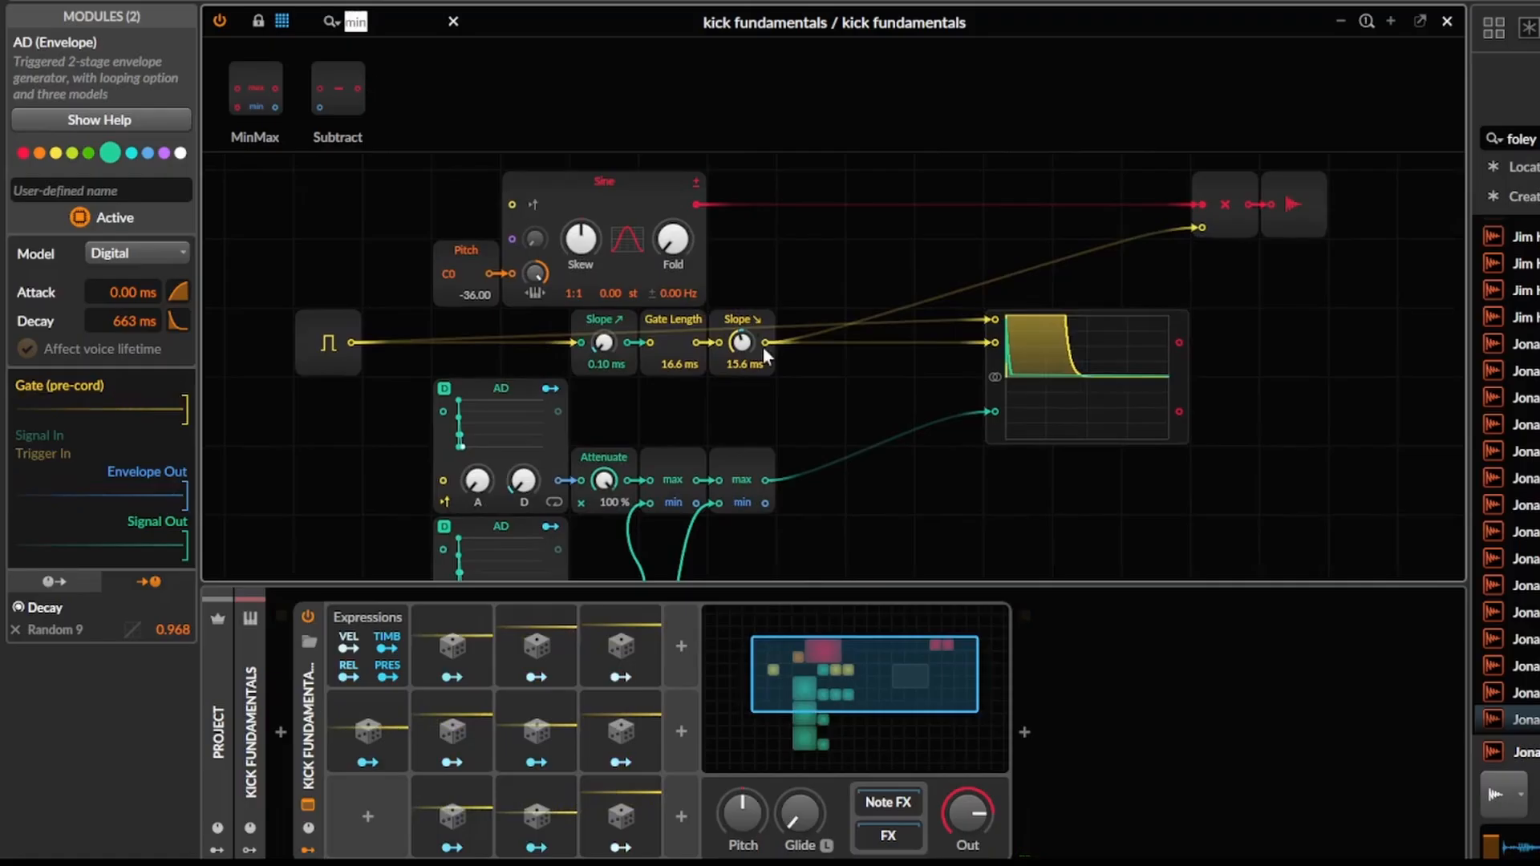
{"action": "type", "text": "mod"}
{"action": "left_click_drag", "start_coordinate": [442, 84], "coordinate": [817, 429]}
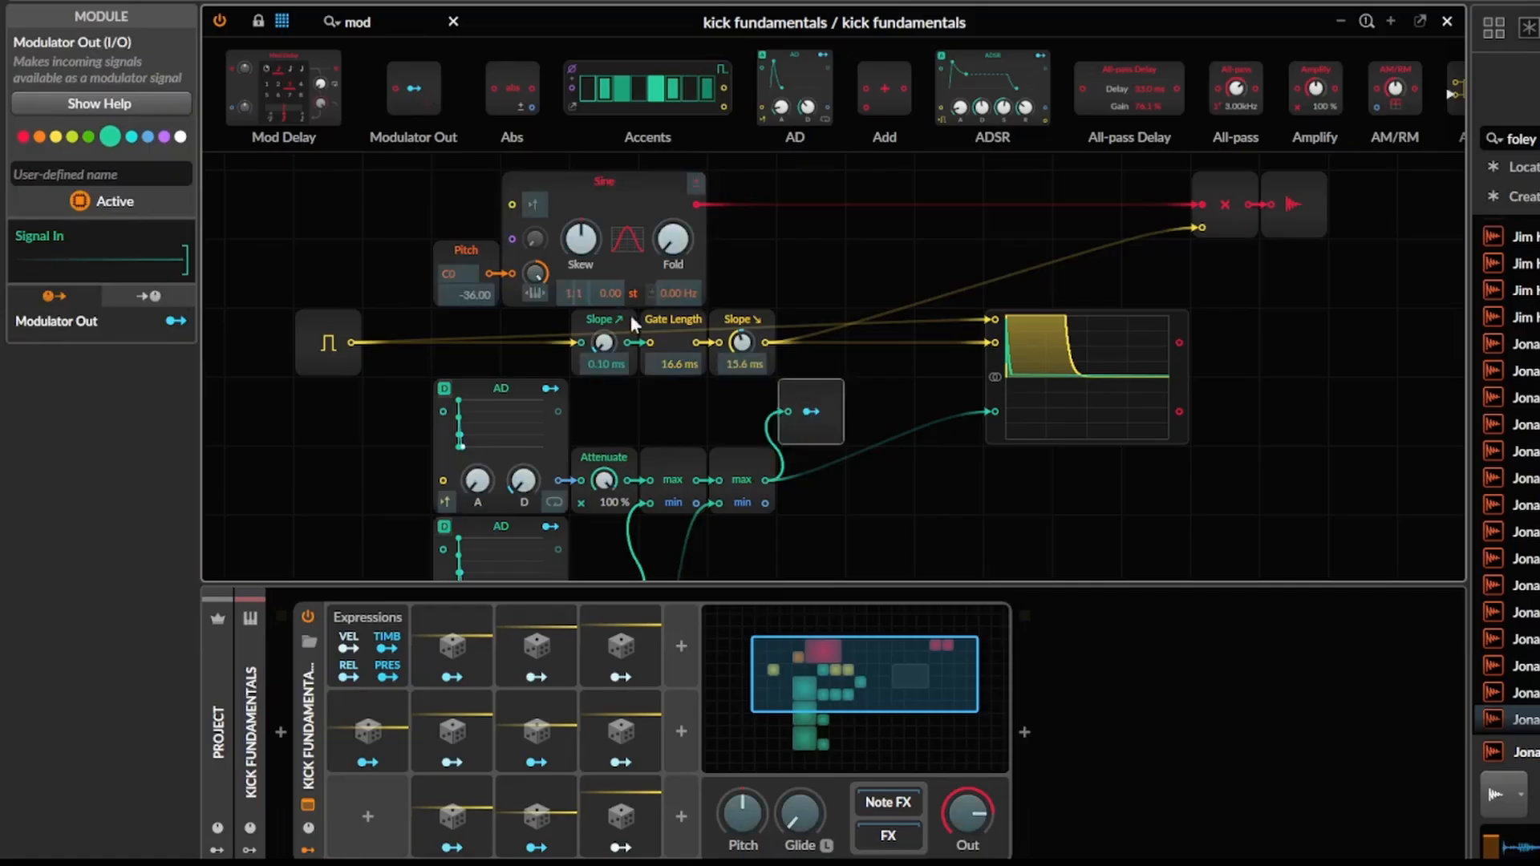
{"action": "mouse_move", "coordinate": [538, 277]}
{"action": "left_mouse_down"}
{"action": "mouse_move", "coordinate": [538, 249]}
{"action": "mouse_move", "coordinate": [541, 286]}
{"action": "left_mouse_up"}
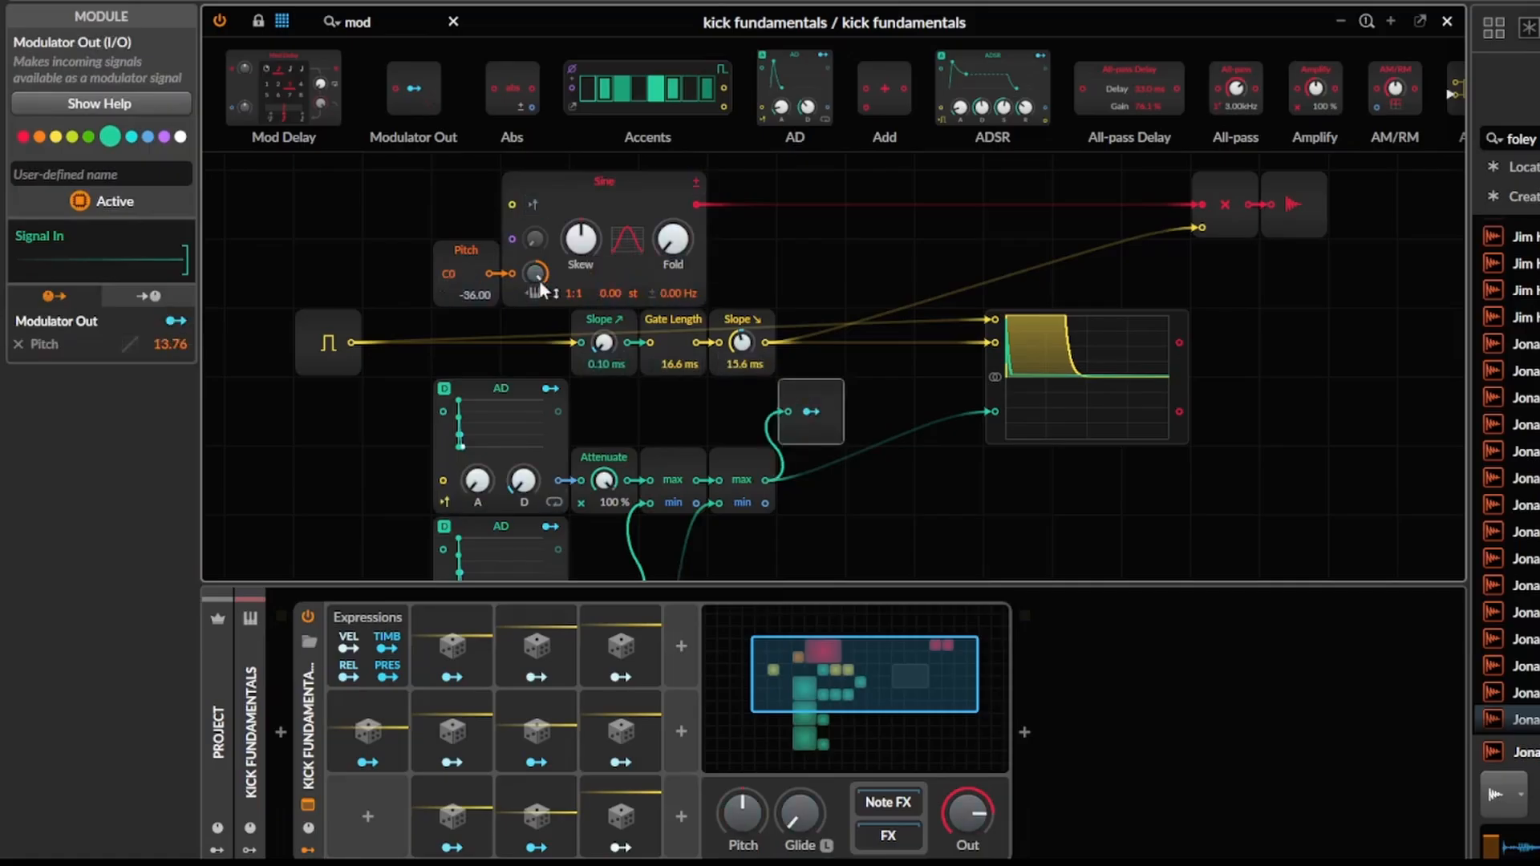
{"action": "double_click", "coordinate": [167, 343]}
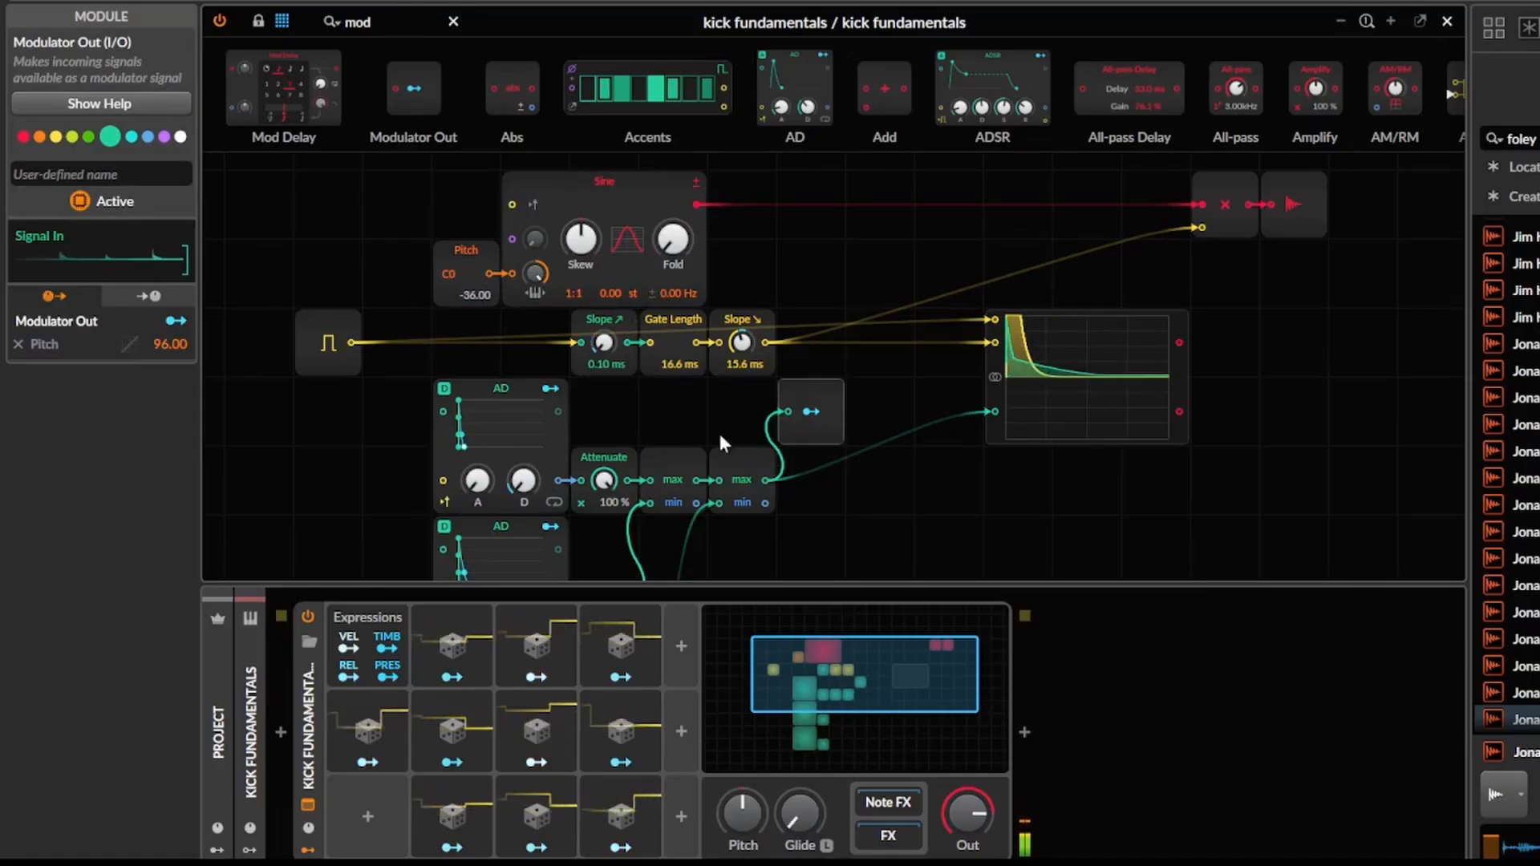
Set the middle AD's Attenuate to 24.8 % and reset the upper AD's decay to its default.
{"action": "scroll", "coordinate": [688, 441], "scroll_direction": "down", "scroll_amount": 3}
{"action": "scroll", "coordinate": [688, 441], "scroll_direction": "left", "scroll_amount": 2}
{"action": "left_click_drag", "start_coordinate": [660, 517], "coordinate": [660, 522]}
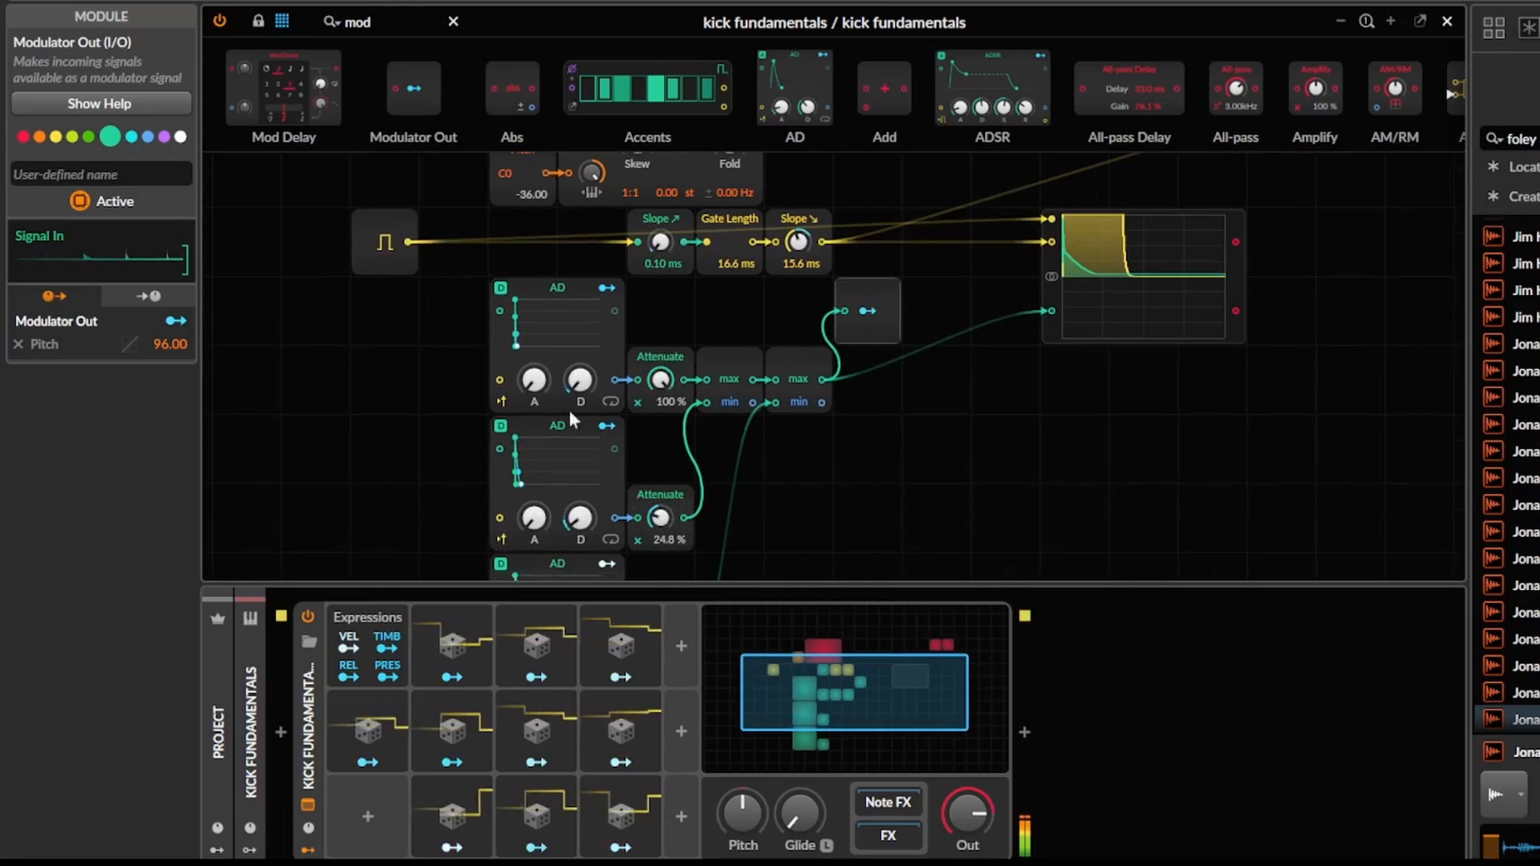
{"action": "right_click", "coordinate": [575, 382]}
{"action": "left_click", "coordinate": [662, 438]}
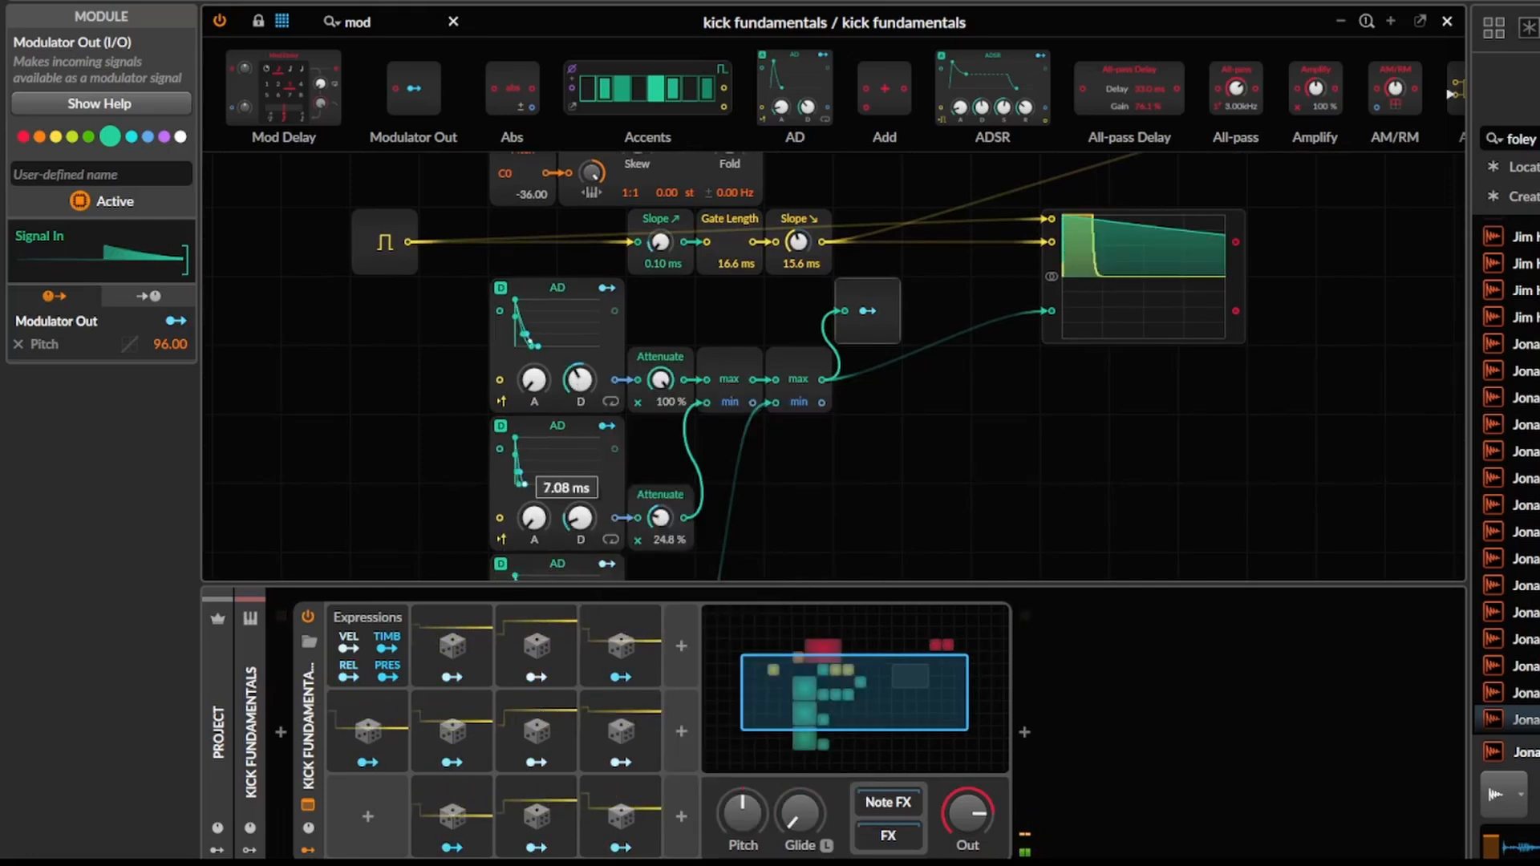
Lengthen the middle AD's decay and set its Attenuate to 14.4 %.
{"action": "left_click_drag", "start_coordinate": [578, 517], "coordinate": [578, 487]}
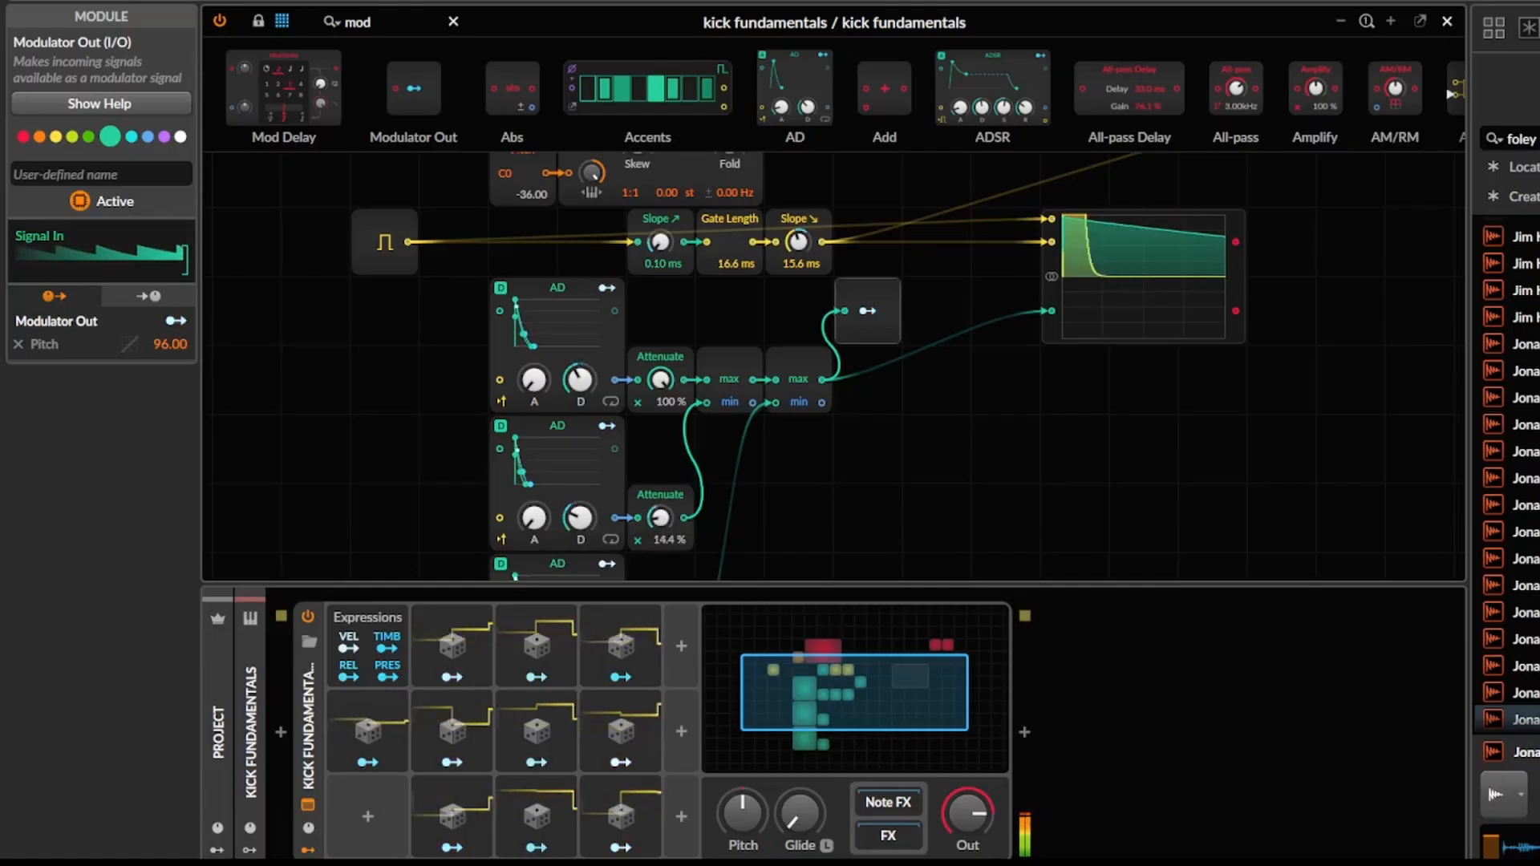
{"action": "scroll", "coordinate": [696, 551], "scroll_direction": "up", "scroll_amount": 3}
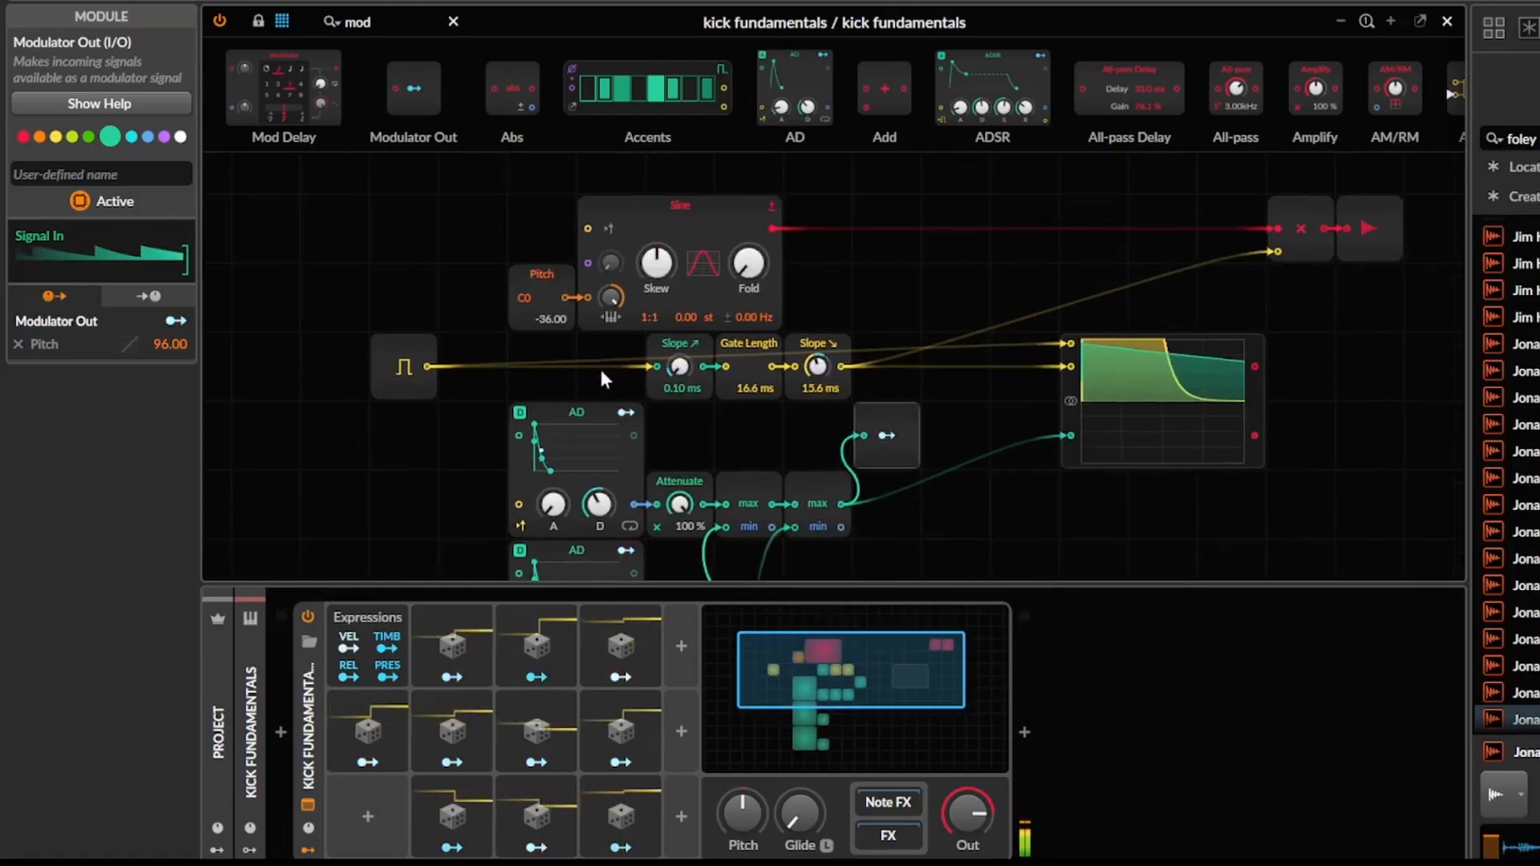
{"action": "left_click_drag", "start_coordinate": [599, 378], "coordinate": [617, 335]}
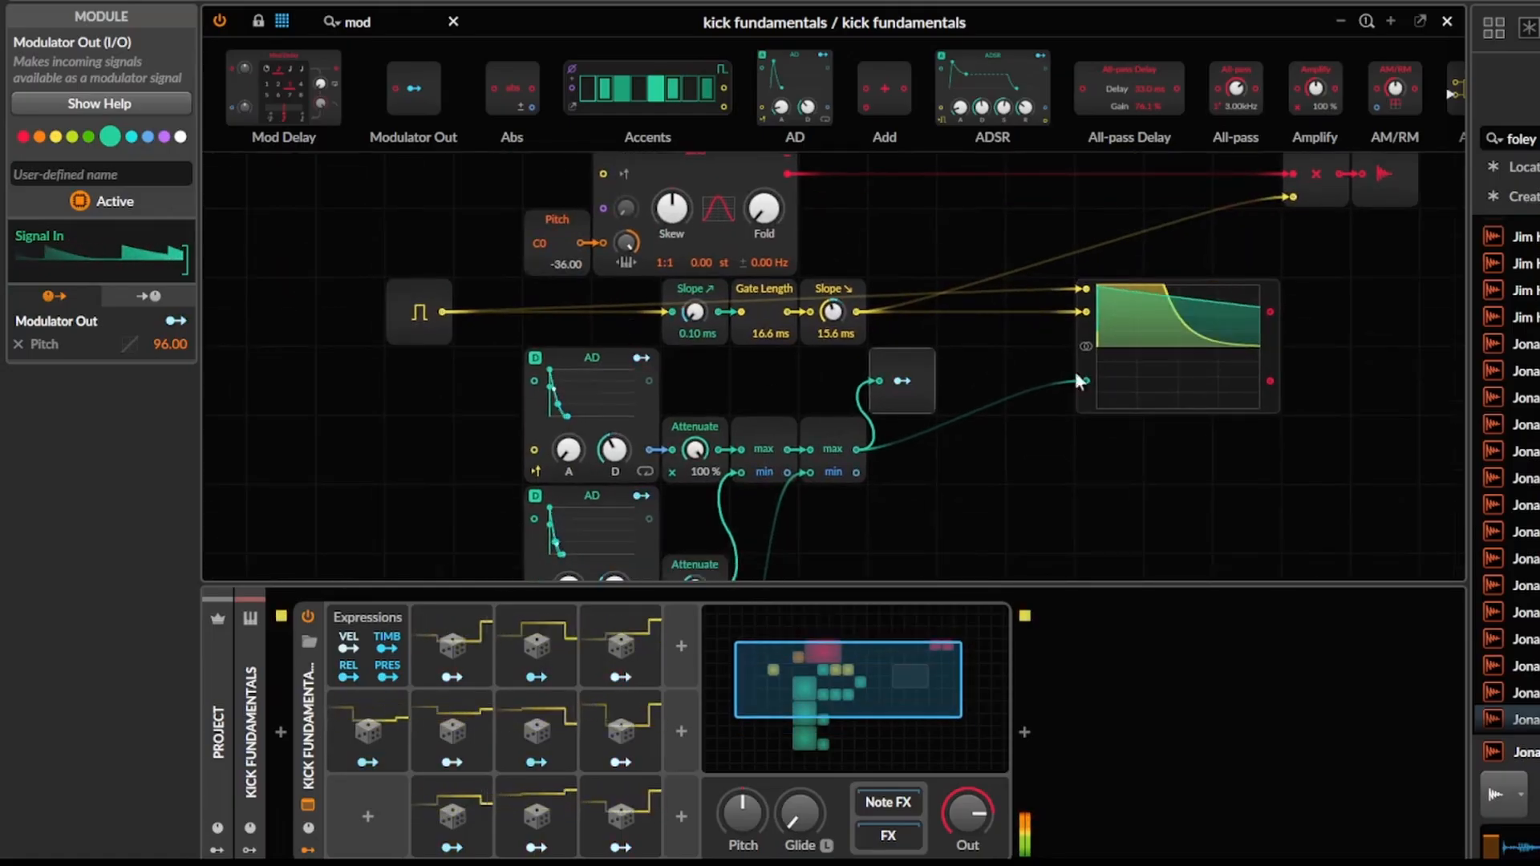
Shorten the upper AD's decay to its minimum and set the middle AD's decay to 12.5 ms.
{"action": "left_click_drag", "start_coordinate": [644, 538], "coordinate": [650, 509]}
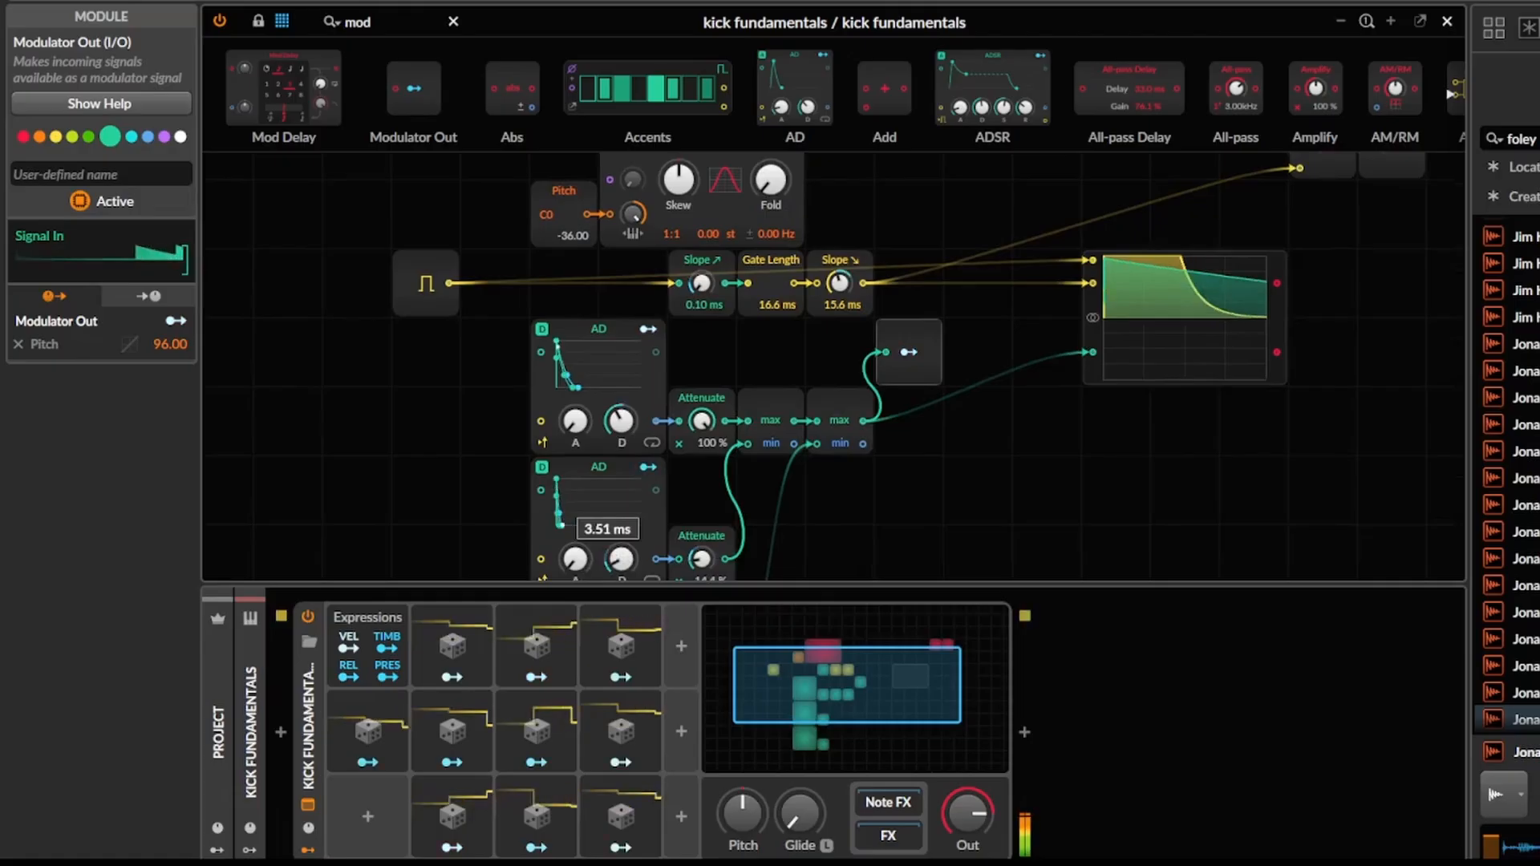
{"action": "left_click_drag", "start_coordinate": [657, 529], "coordinate": [676, 274]}
{"action": "mouse_move", "coordinate": [681, 378]}
{"action": "left_mouse_down"}
{"action": "mouse_move", "coordinate": [648, 568]}
{"action": "mouse_move", "coordinate": [635, 400]}
{"action": "left_mouse_up"}
{"action": "left_click_drag", "start_coordinate": [598, 386], "coordinate": [597, 389]}
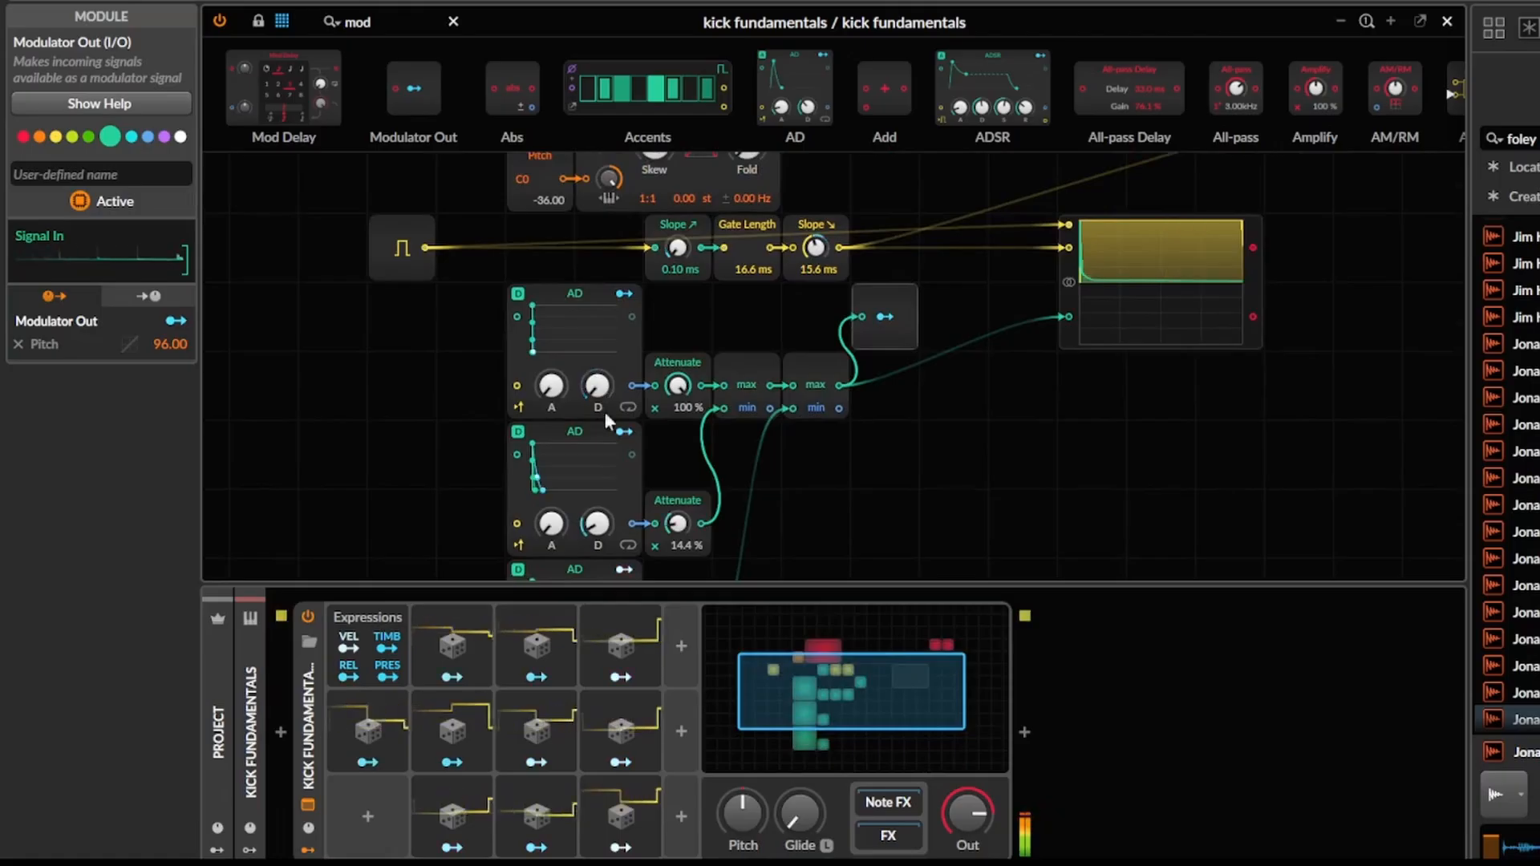
{"action": "mouse_move", "coordinate": [599, 472]}
{"action": "left_mouse_down"}
{"action": "mouse_move", "coordinate": [603, 441]}
{"action": "mouse_move", "coordinate": [601, 483]}
{"action": "left_mouse_up"}
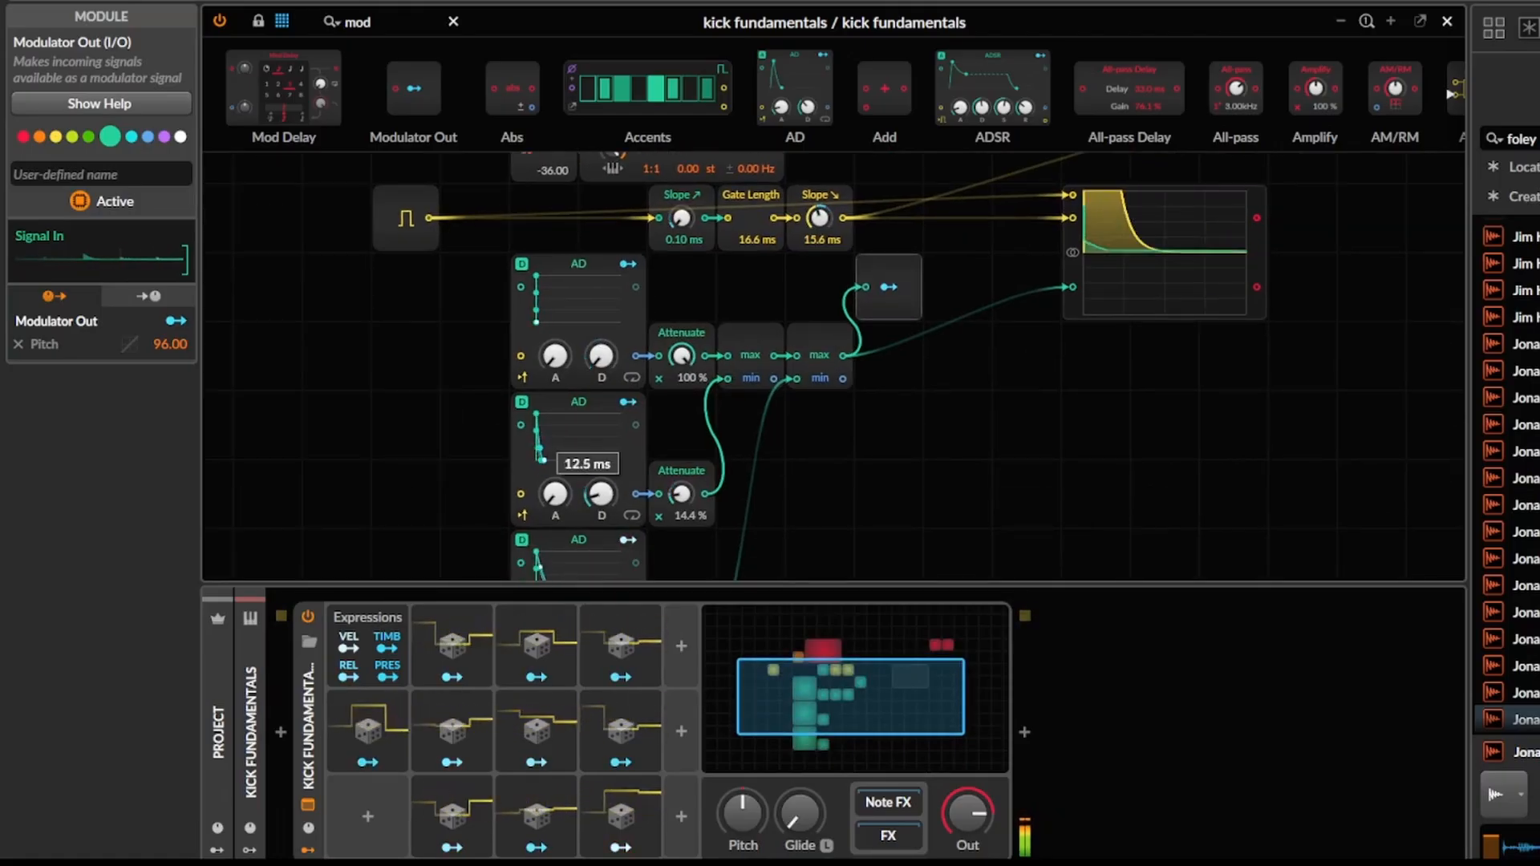
Add a Peak Limiter after the Poly Grid and raise its Input gain.
{"action": "left_click", "coordinate": [925, 835]}
{"action": "left_click", "coordinate": [1017, 728]}
{"action": "type", "text": "l"}
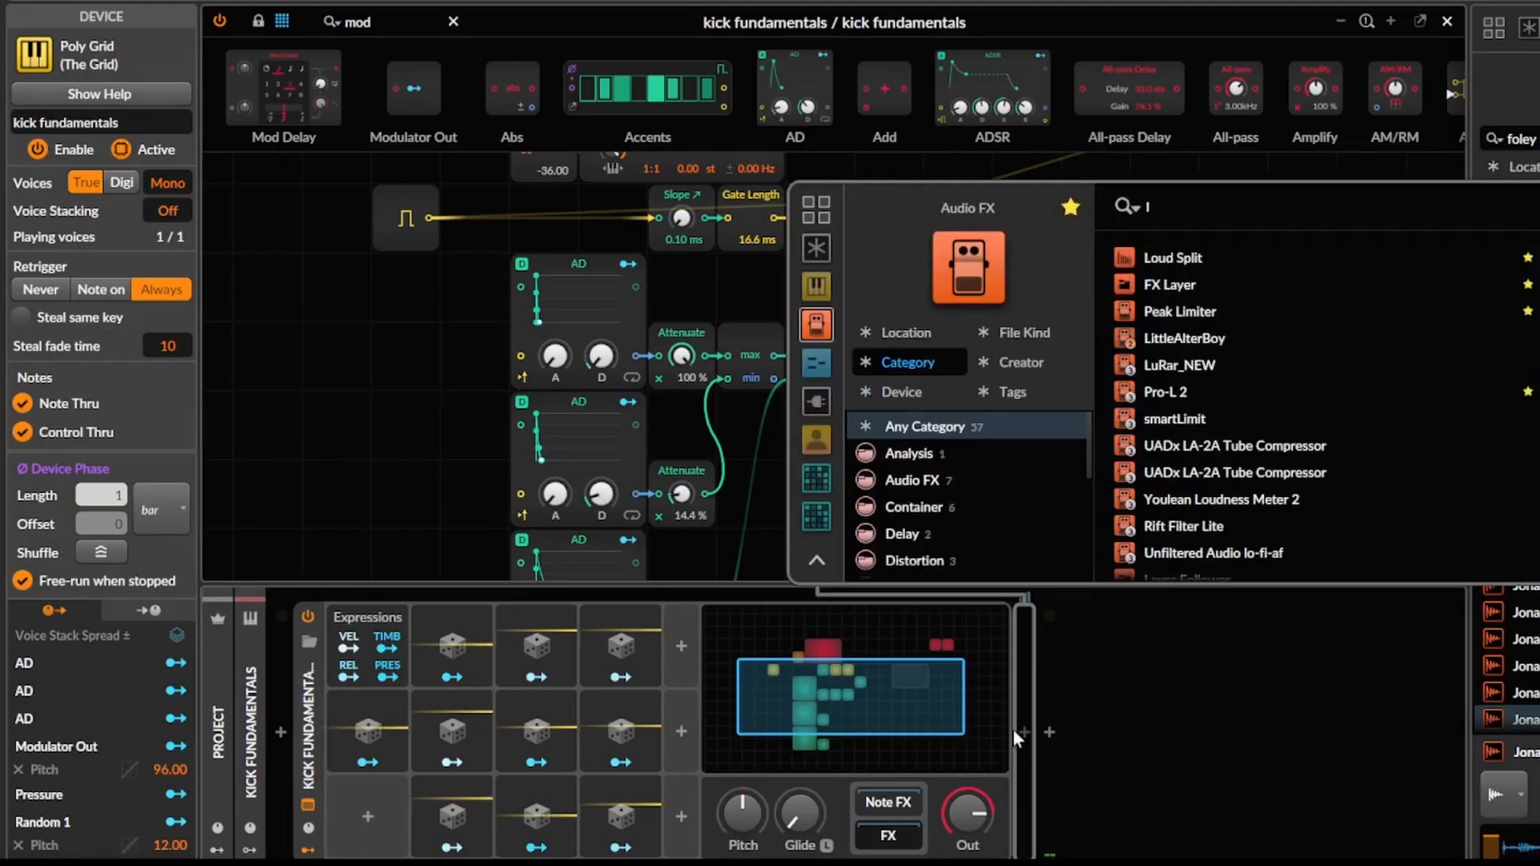
{"action": "type", "text": "im"}
{"action": "key", "text": "Return"}
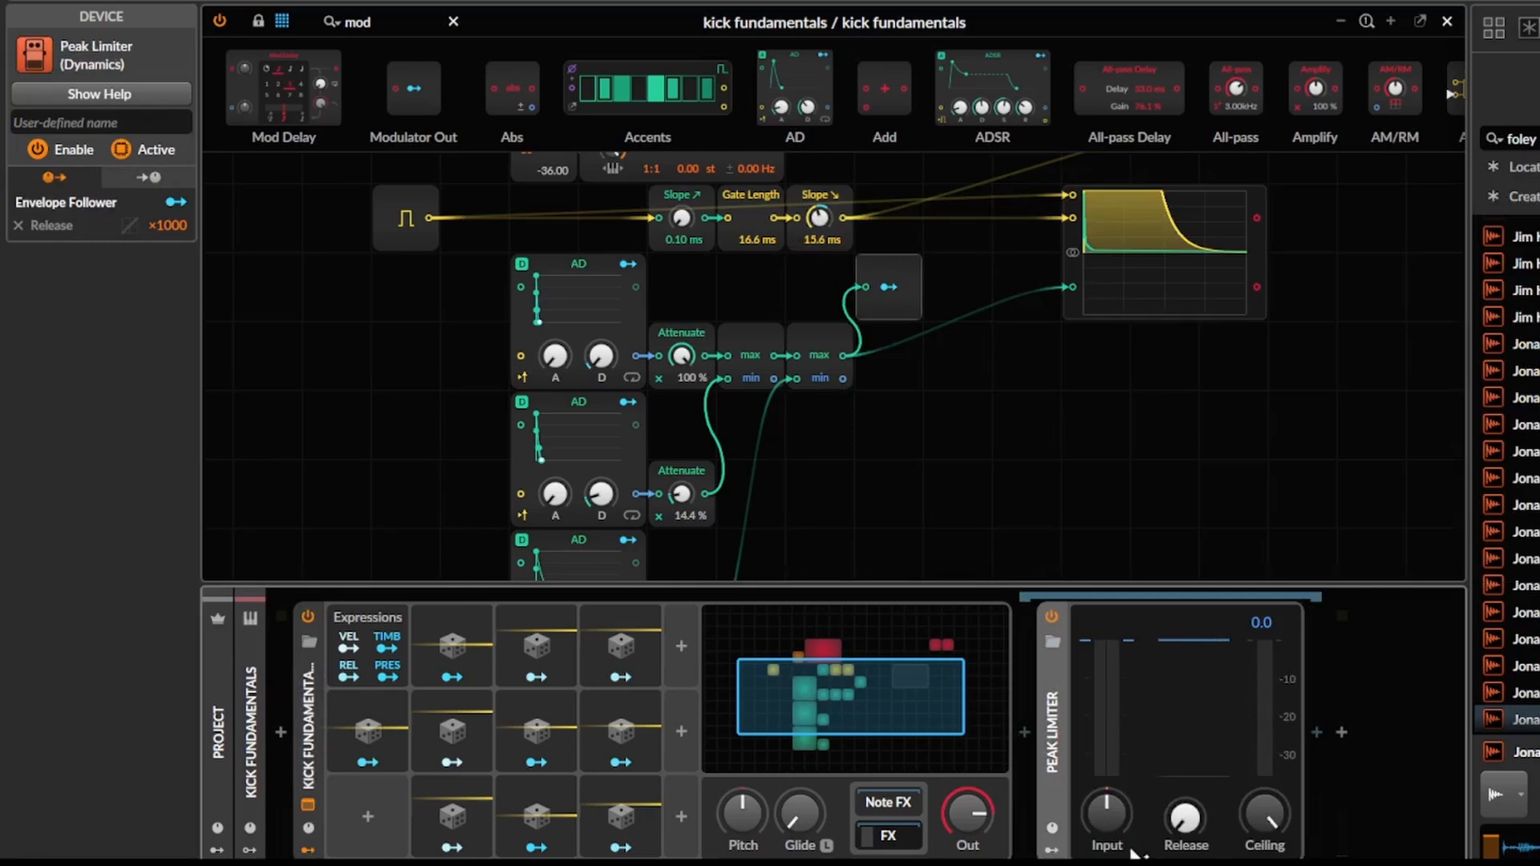
{"action": "left_click_drag", "start_coordinate": [1107, 814], "coordinate": [1107, 813]}
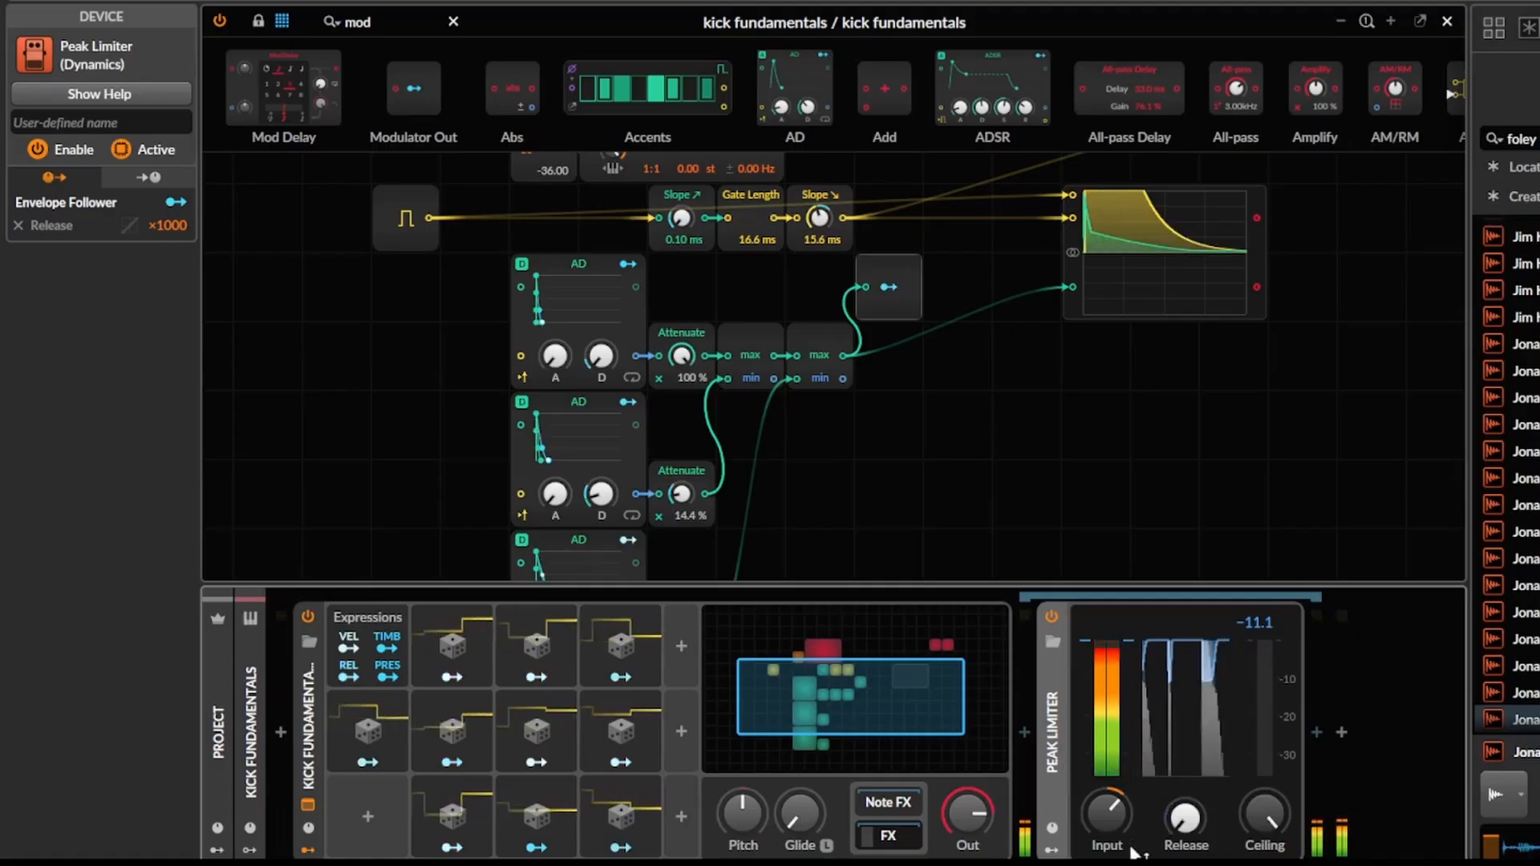
Reduce the random modulation amount on the middle AD's Attenuate.
{"action": "left_click_drag", "start_coordinate": [935, 531], "coordinate": [974, 583]}
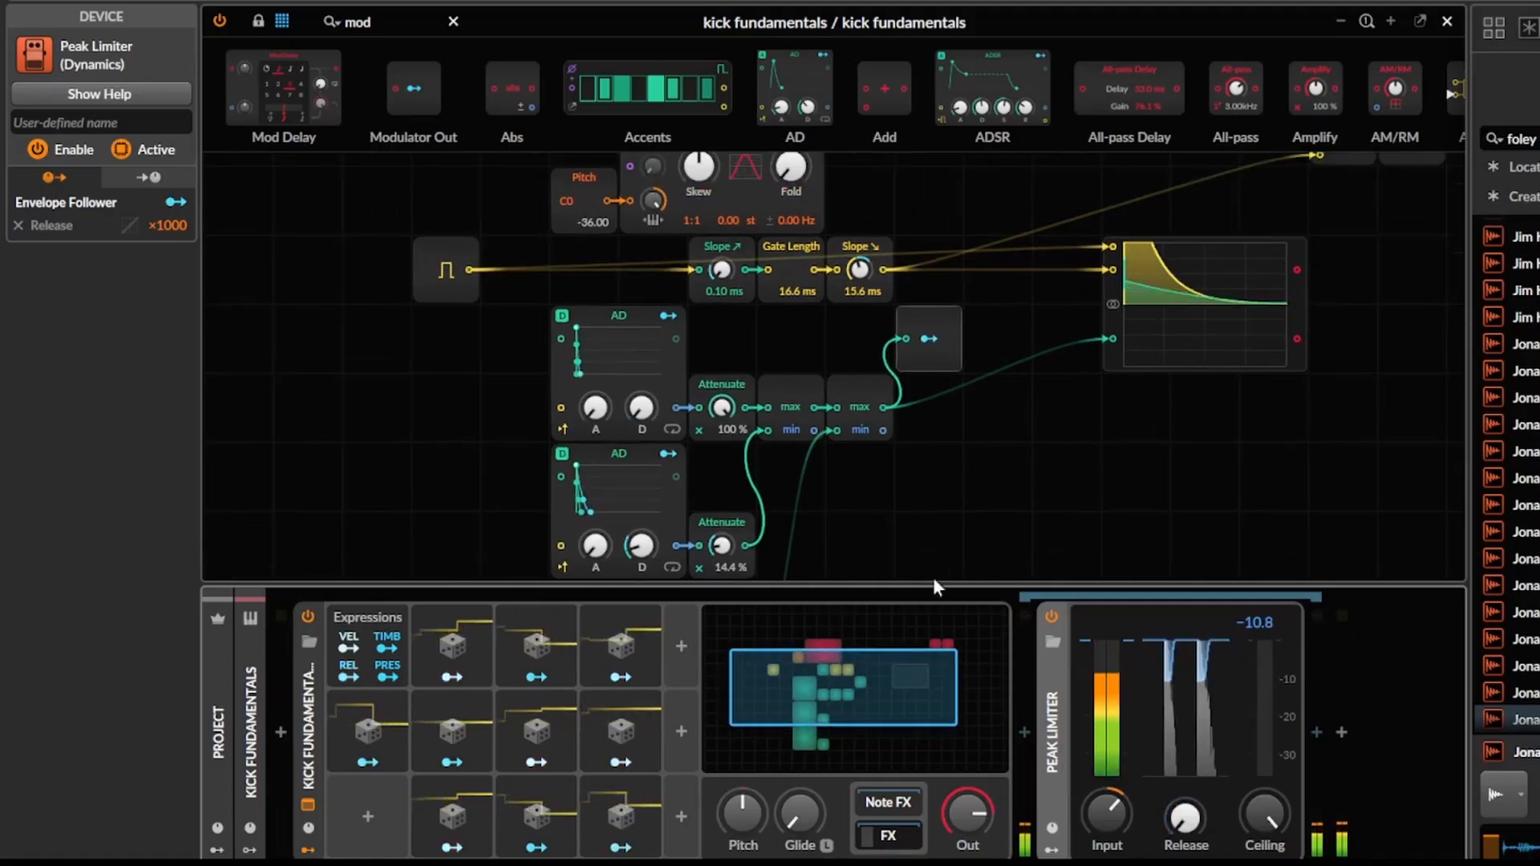
{"action": "left_click_drag", "start_coordinate": [932, 576], "coordinate": [947, 484]}
{"action": "right_click", "coordinate": [733, 459]}
{"action": "left_click", "coordinate": [888, 661]}
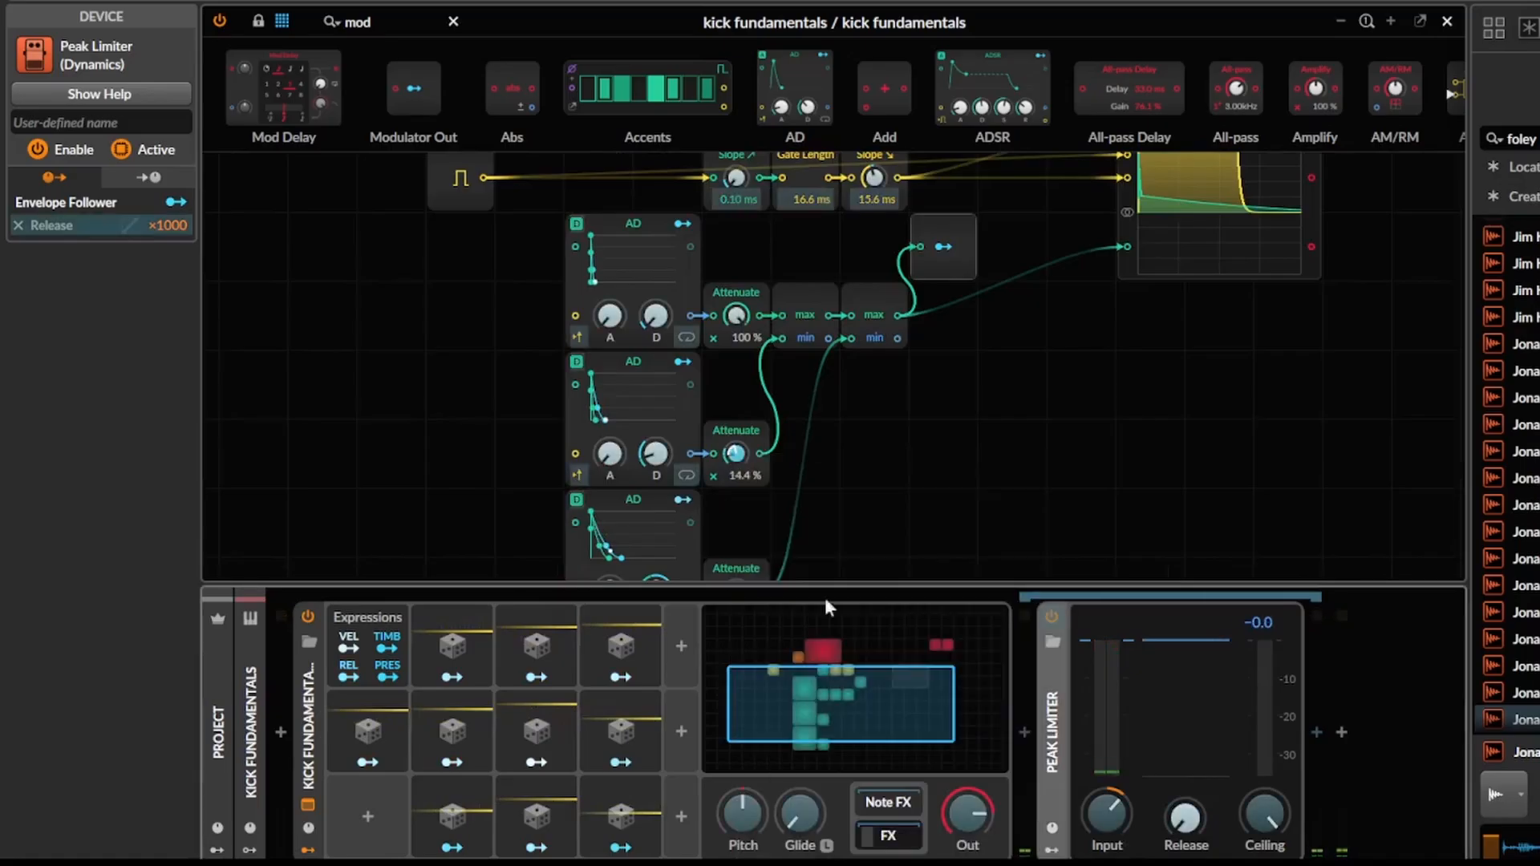
{"action": "left_click_drag", "start_coordinate": [727, 461], "coordinate": [727, 469]}
{"action": "left_click_drag", "start_coordinate": [875, 464], "coordinate": [855, 539]}
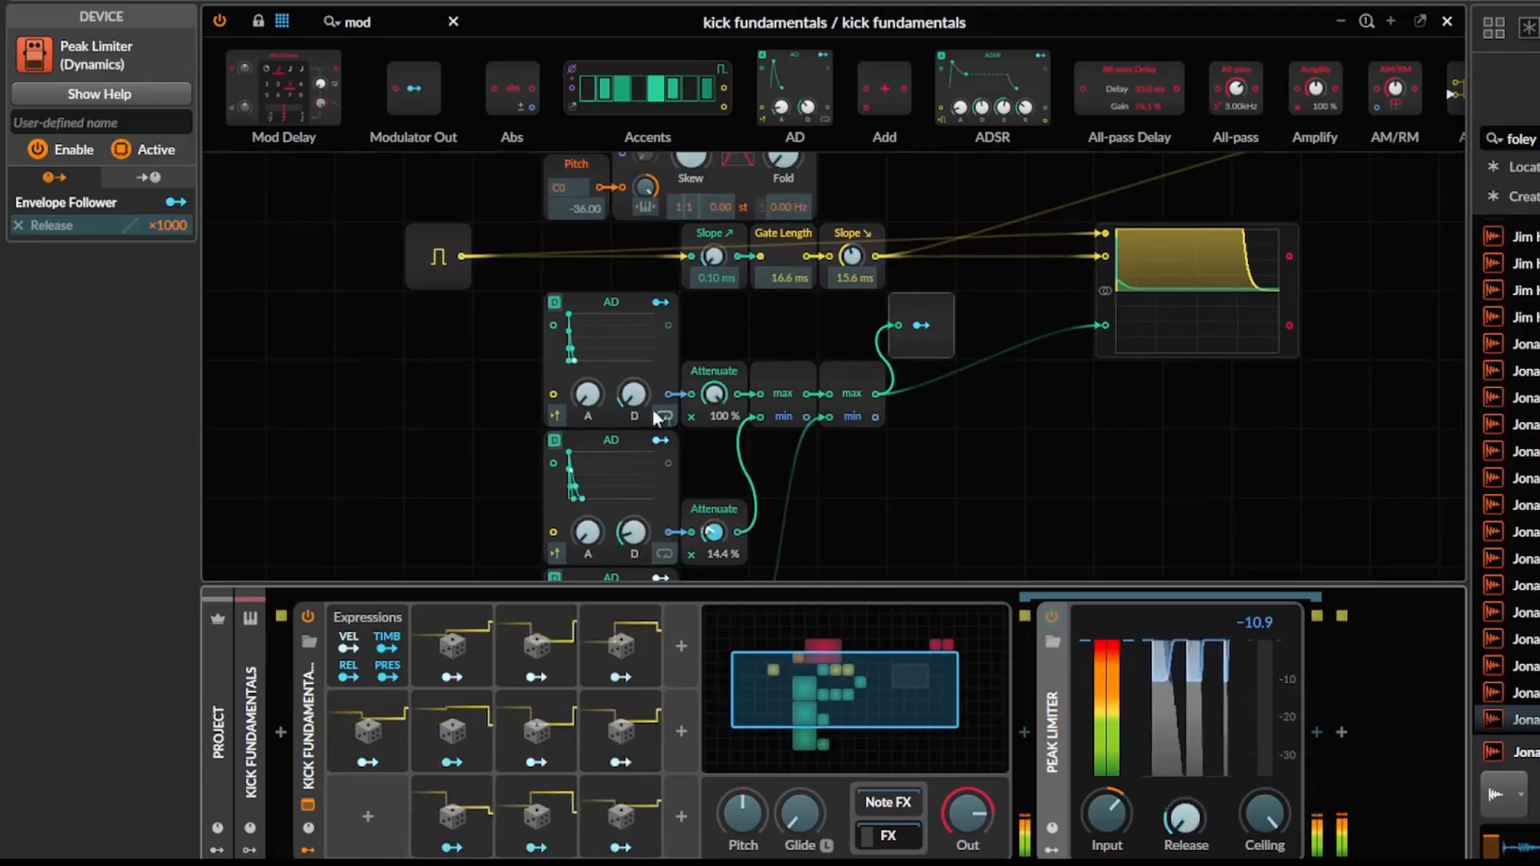
Adjust the amount by which Random 5 modulates the upper AD's decay.
{"action": "right_click", "coordinate": [631, 395]}
{"action": "left_click", "coordinate": [751, 595]}
{"action": "left_click_drag", "start_coordinate": [622, 412], "coordinate": [622, 405]}
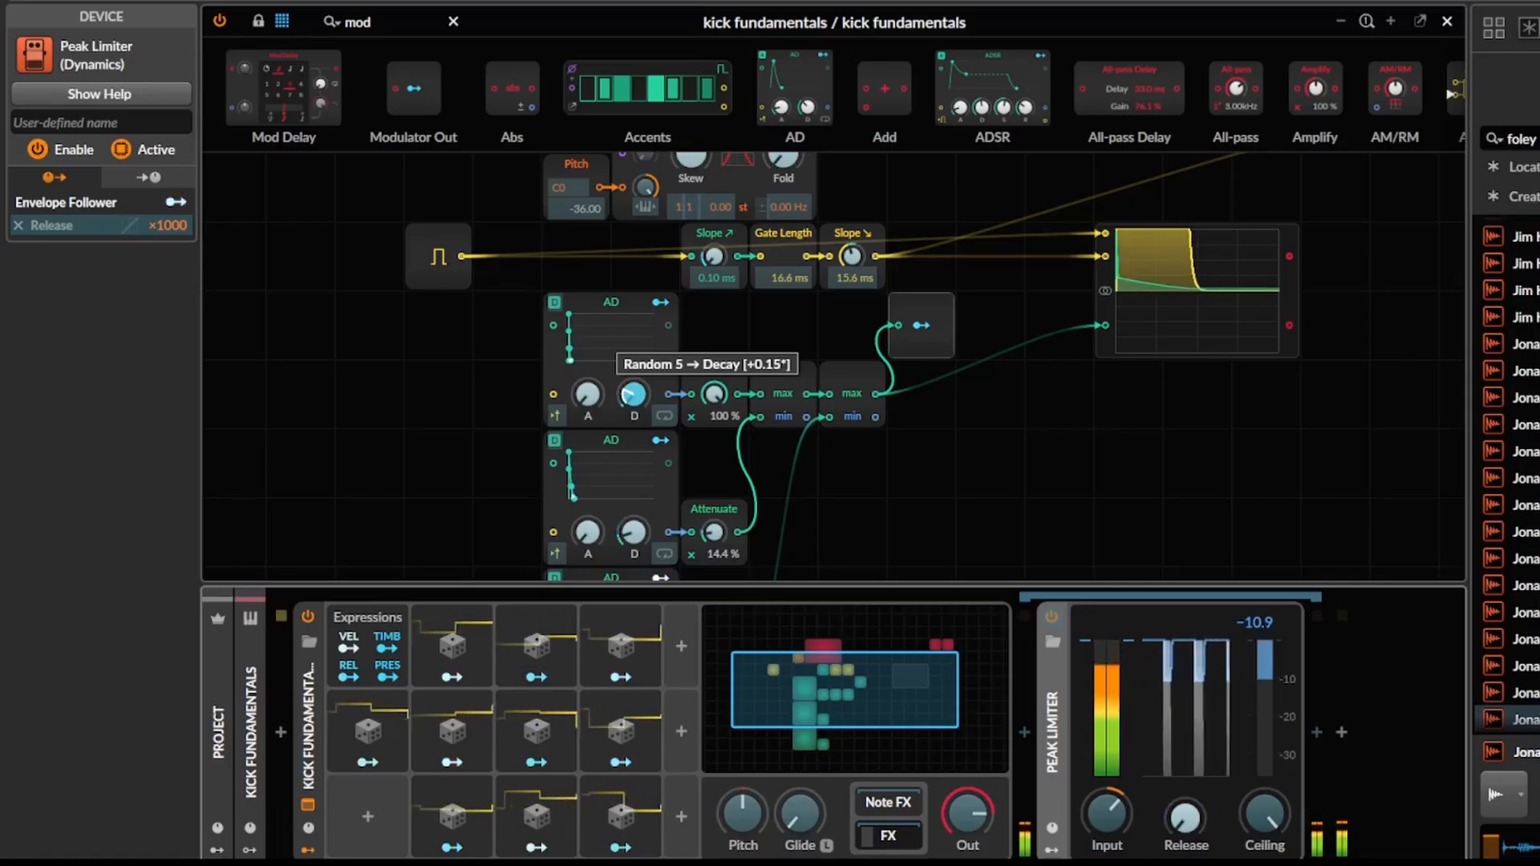
{"action": "mouse_move", "coordinate": [622, 405]}
{"action": "left_mouse_down"}
{"action": "mouse_move", "coordinate": [622, 383]}
{"action": "mouse_move", "coordinate": [622, 411]}
{"action": "left_mouse_up"}
{"action": "scroll", "coordinate": [777, 460], "scroll_direction": "up", "scroll_amount": 2}
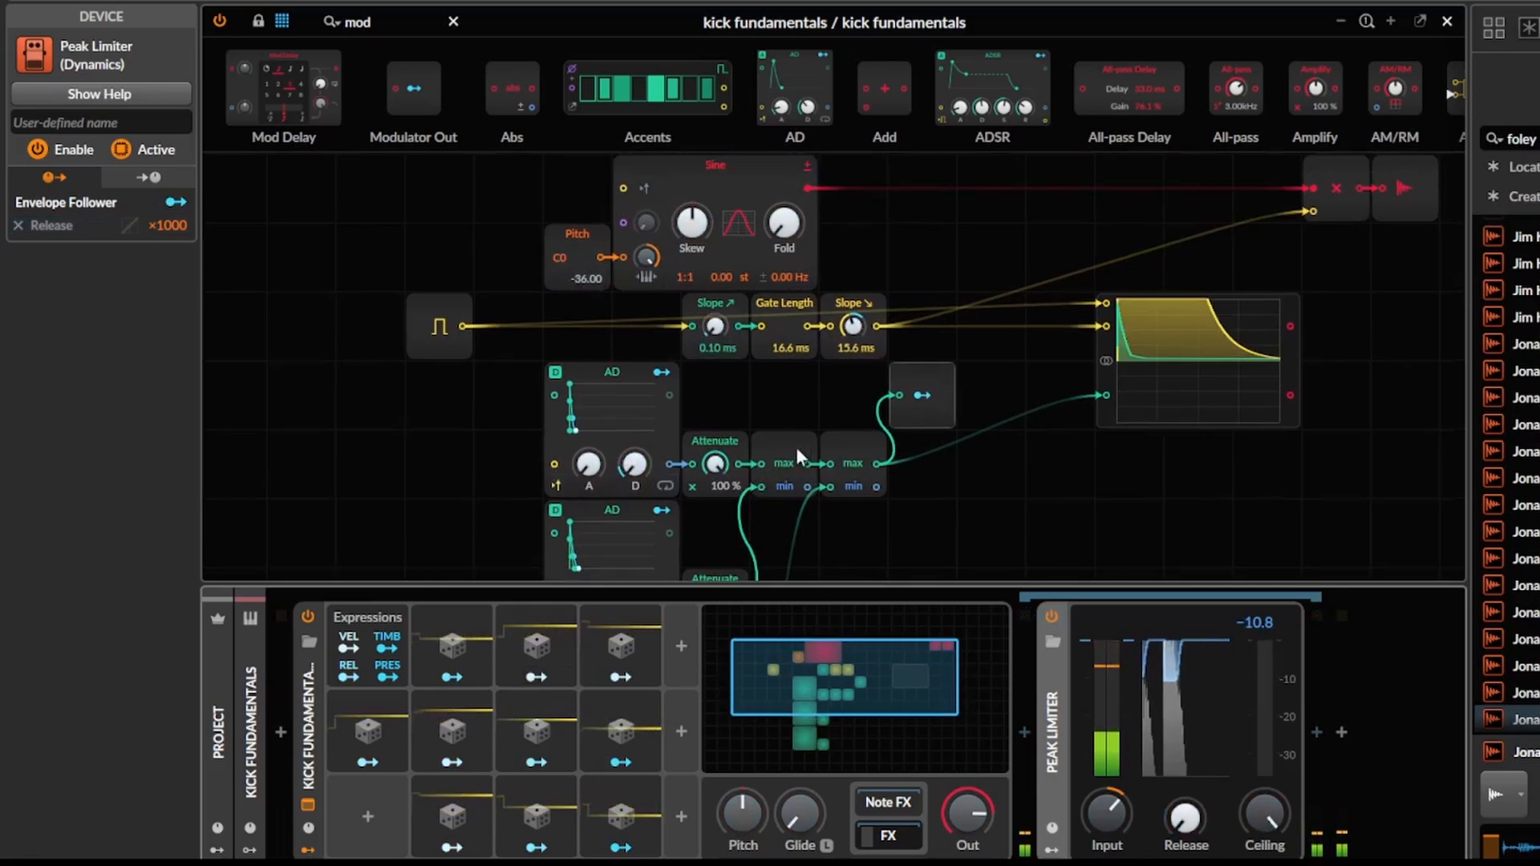
{"action": "left_click", "coordinate": [797, 452]}
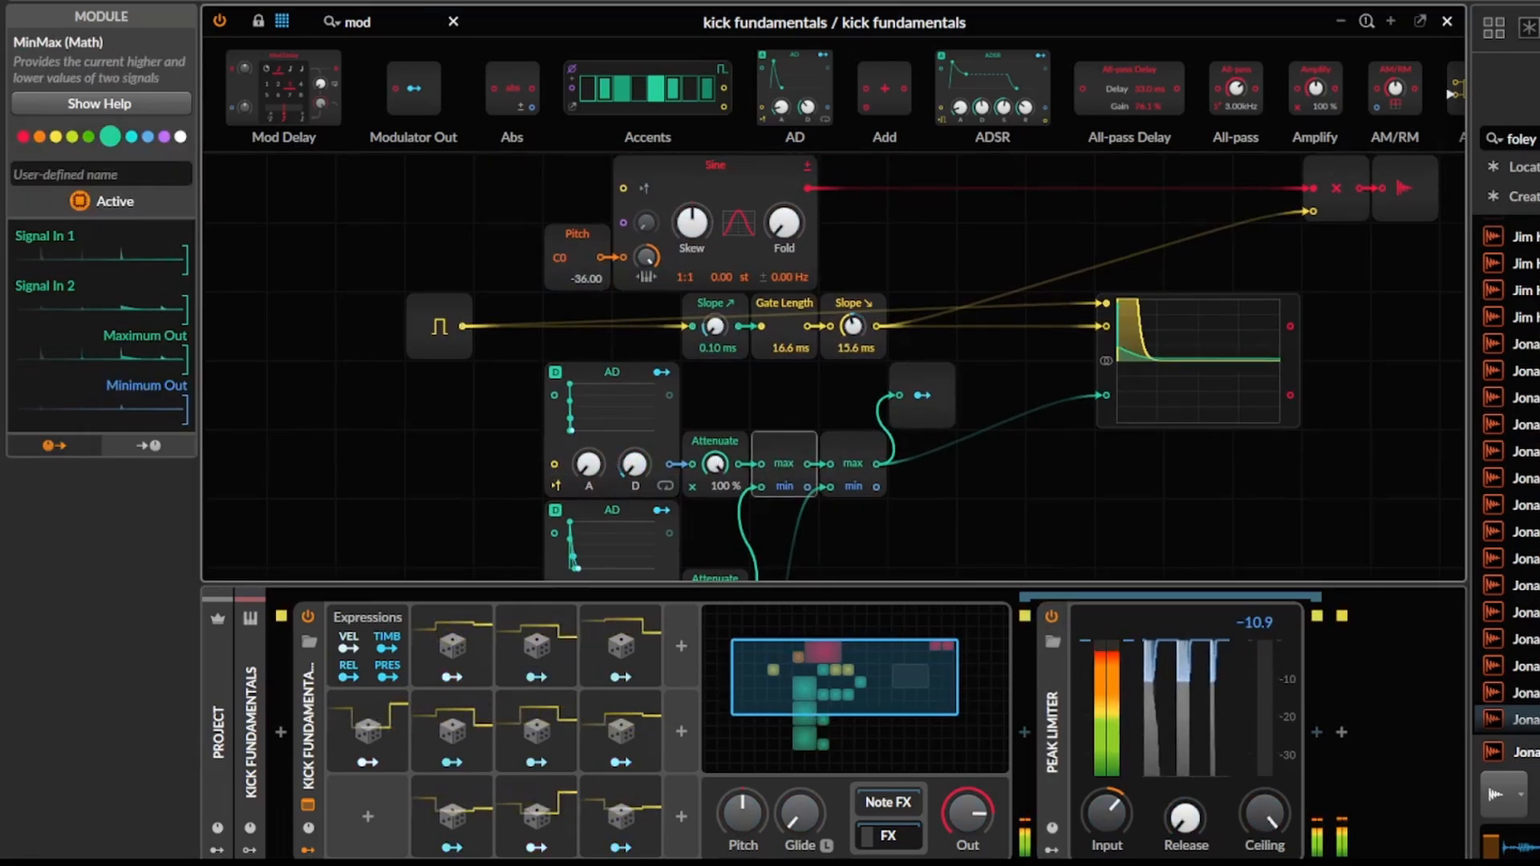
{"action": "left_click", "coordinate": [751, 413]}
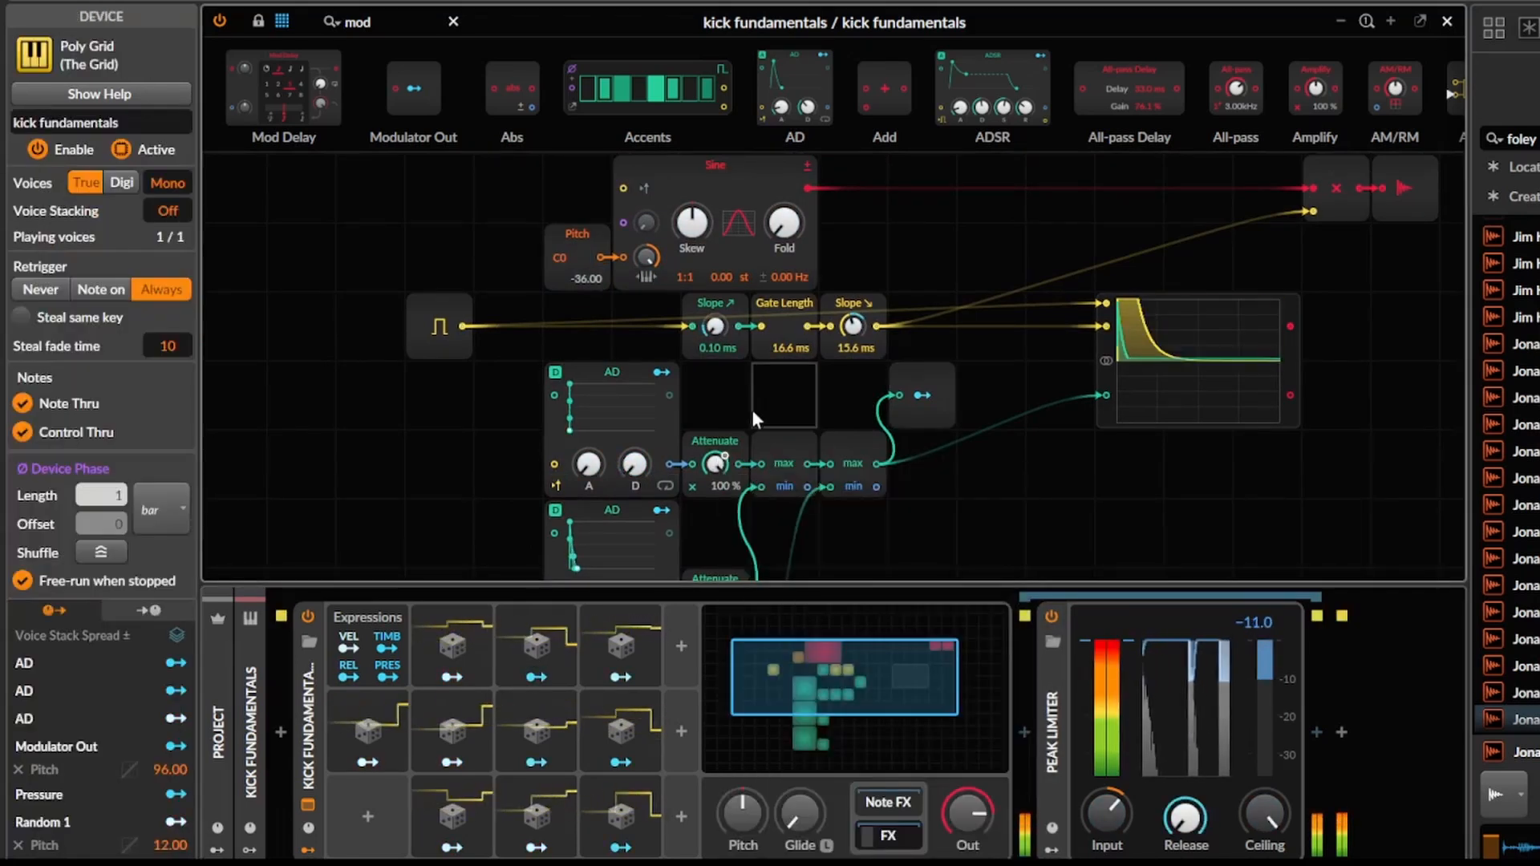
Add an AD envelope above the Sine oscillator with a 0.00 ms attack and a short decay, trying the Sine's Fold.
{"action": "left_click_drag", "start_coordinate": [752, 410], "coordinate": [952, 464]}
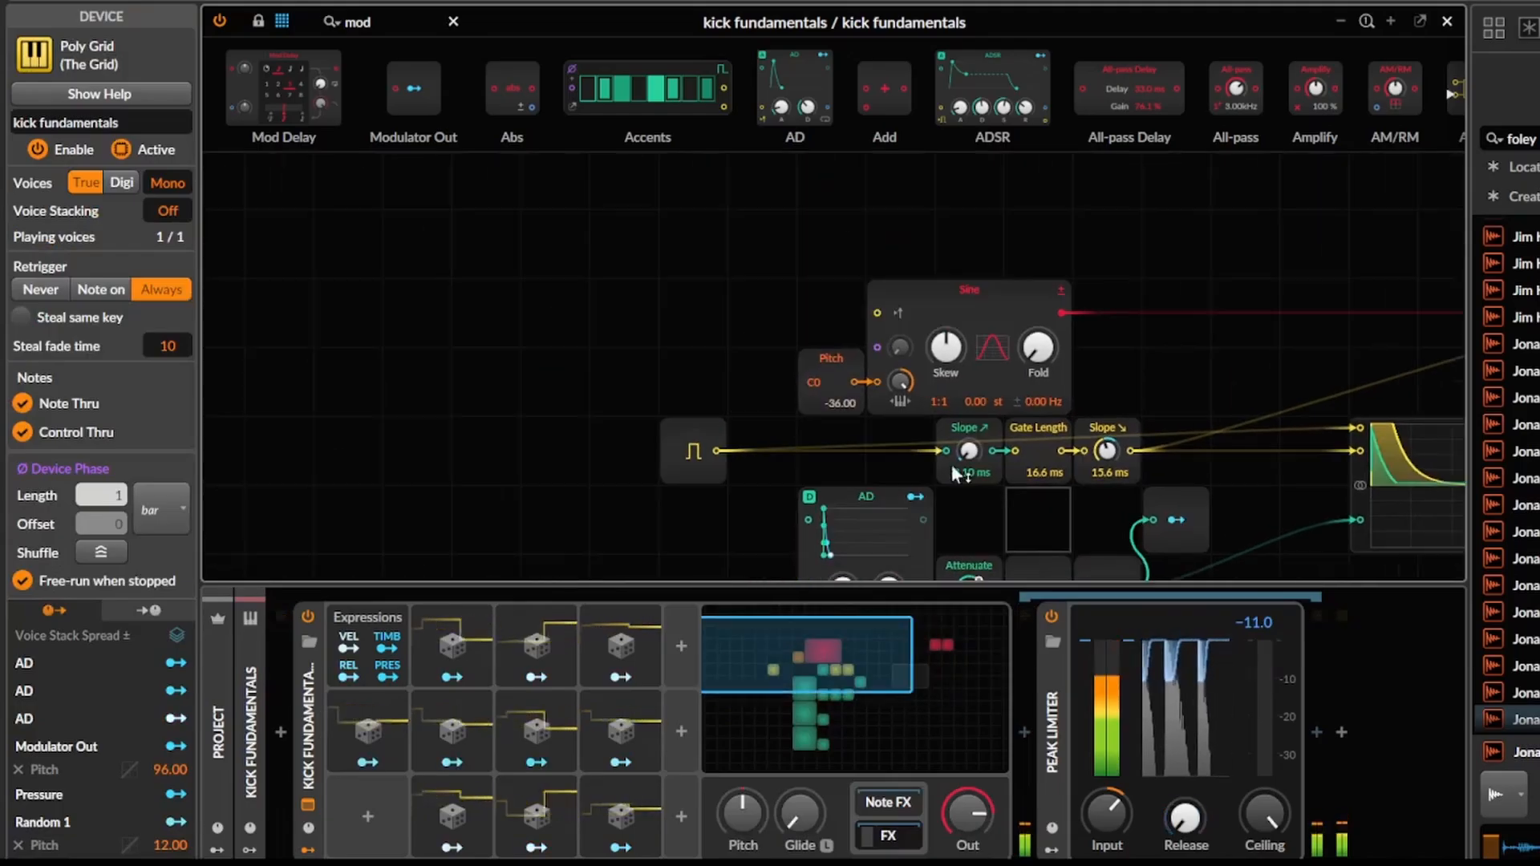
{"action": "left_click_drag", "start_coordinate": [513, 329], "coordinate": [607, 363]}
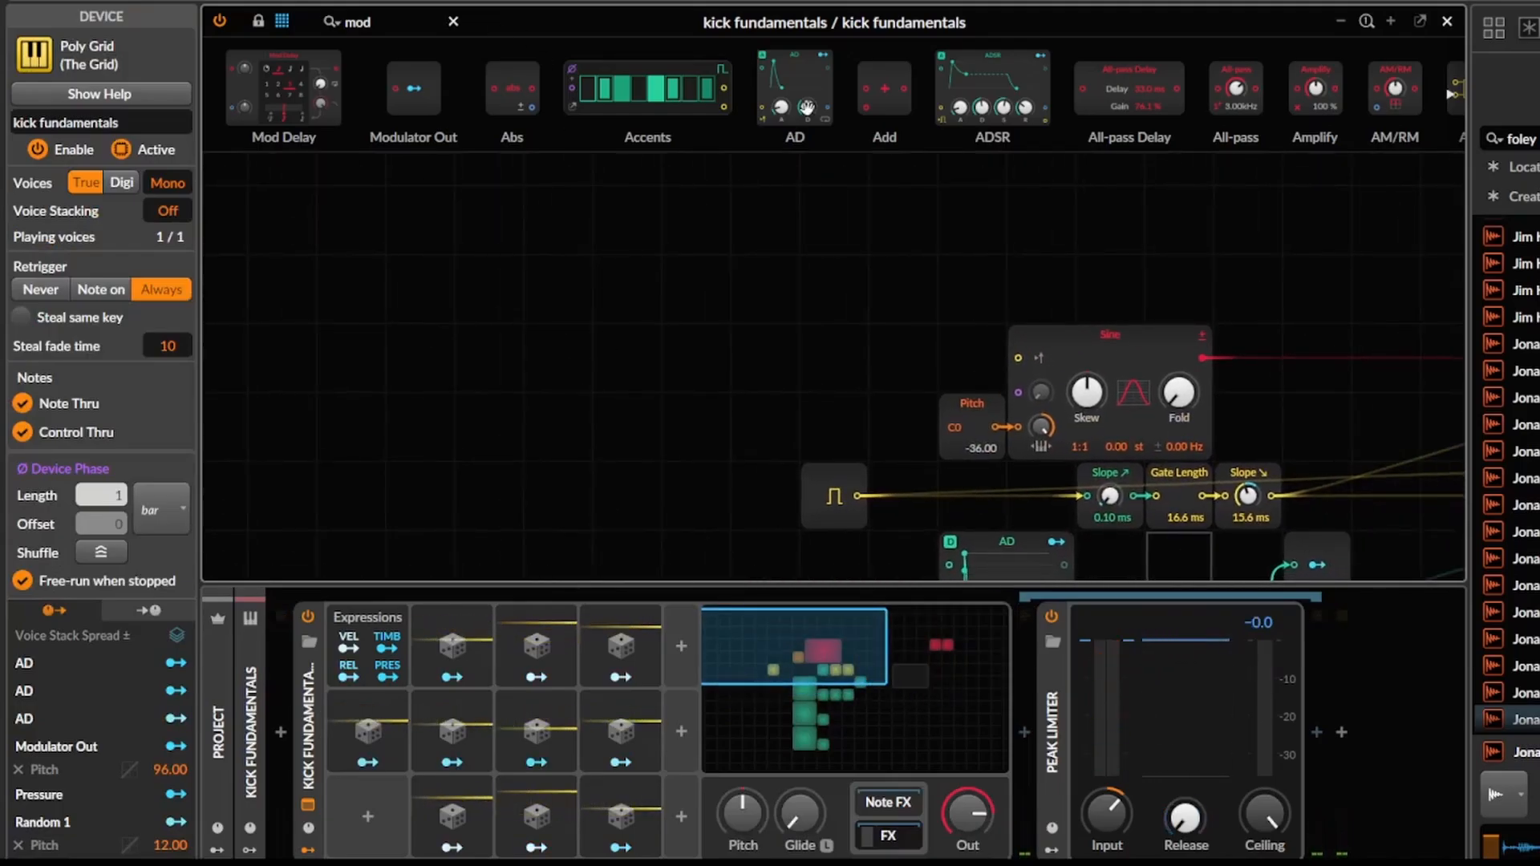
{"action": "left_click_drag", "start_coordinate": [807, 106], "coordinate": [680, 227]}
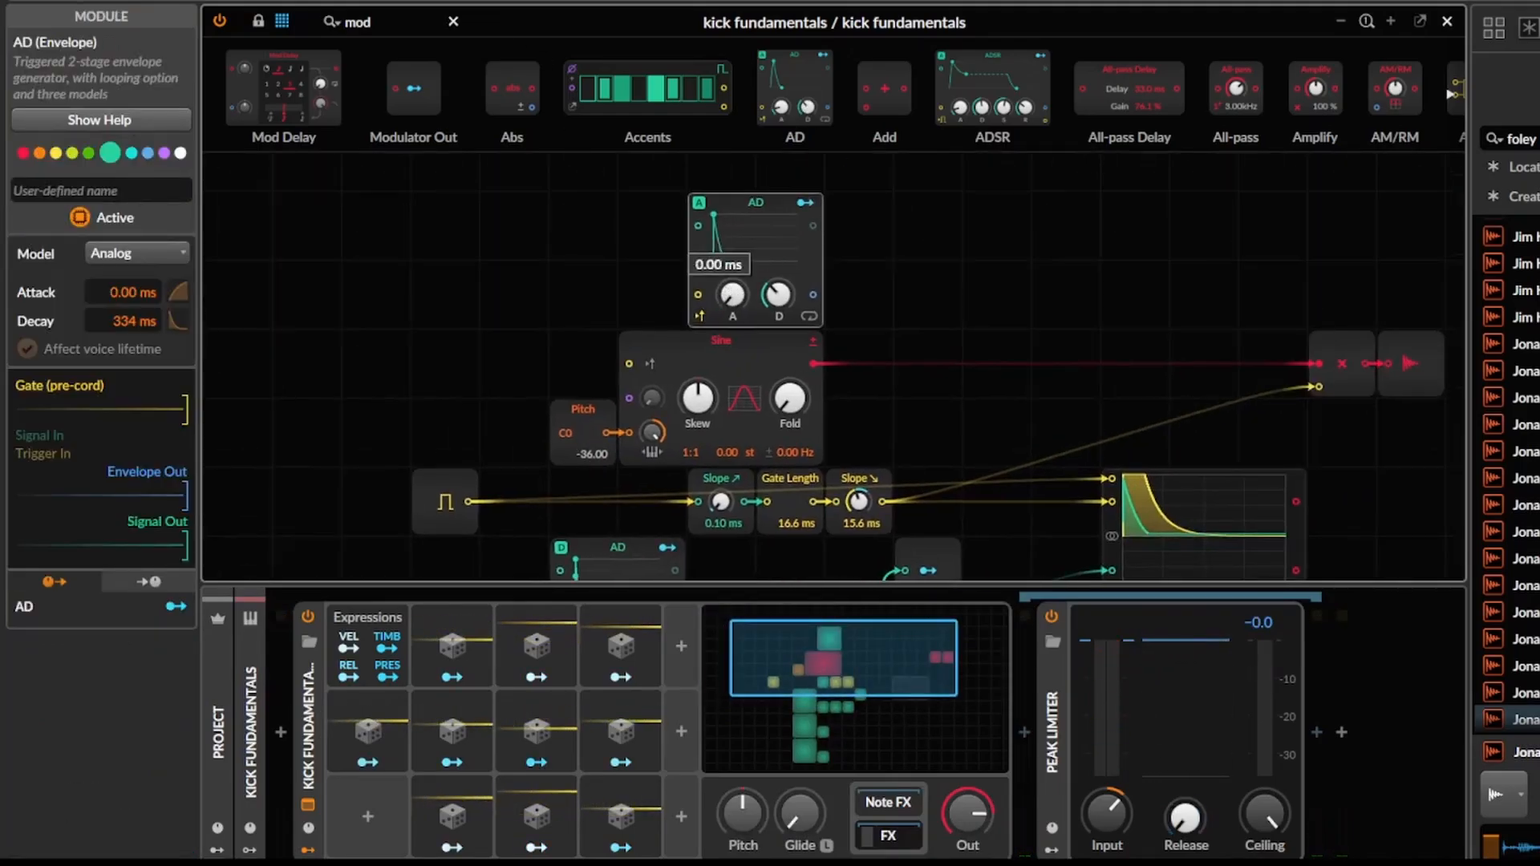
{"action": "mouse_move", "coordinate": [790, 399]}
{"action": "left_mouse_down"}
{"action": "mouse_move", "coordinate": [790, 370]}
{"action": "mouse_move", "coordinate": [790, 403]}
{"action": "left_mouse_up"}
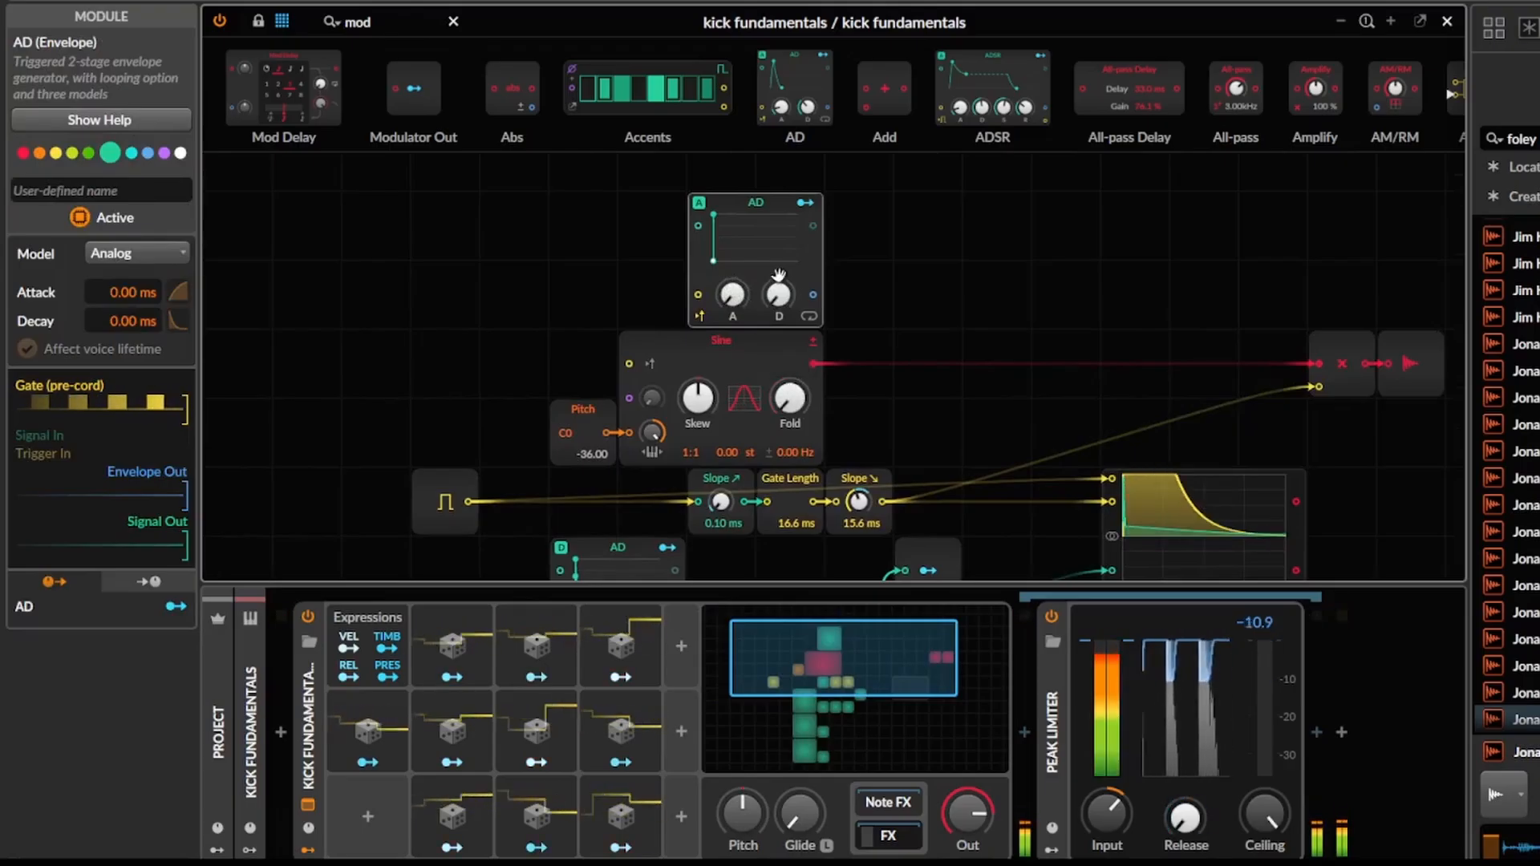
{"action": "left_click_drag", "start_coordinate": [778, 295], "coordinate": [778, 274]}
Duplicate the Random 8 modulator and place a Modulator Out beside the AD above the Sine.
{"action": "left_click", "coordinate": [629, 647]}
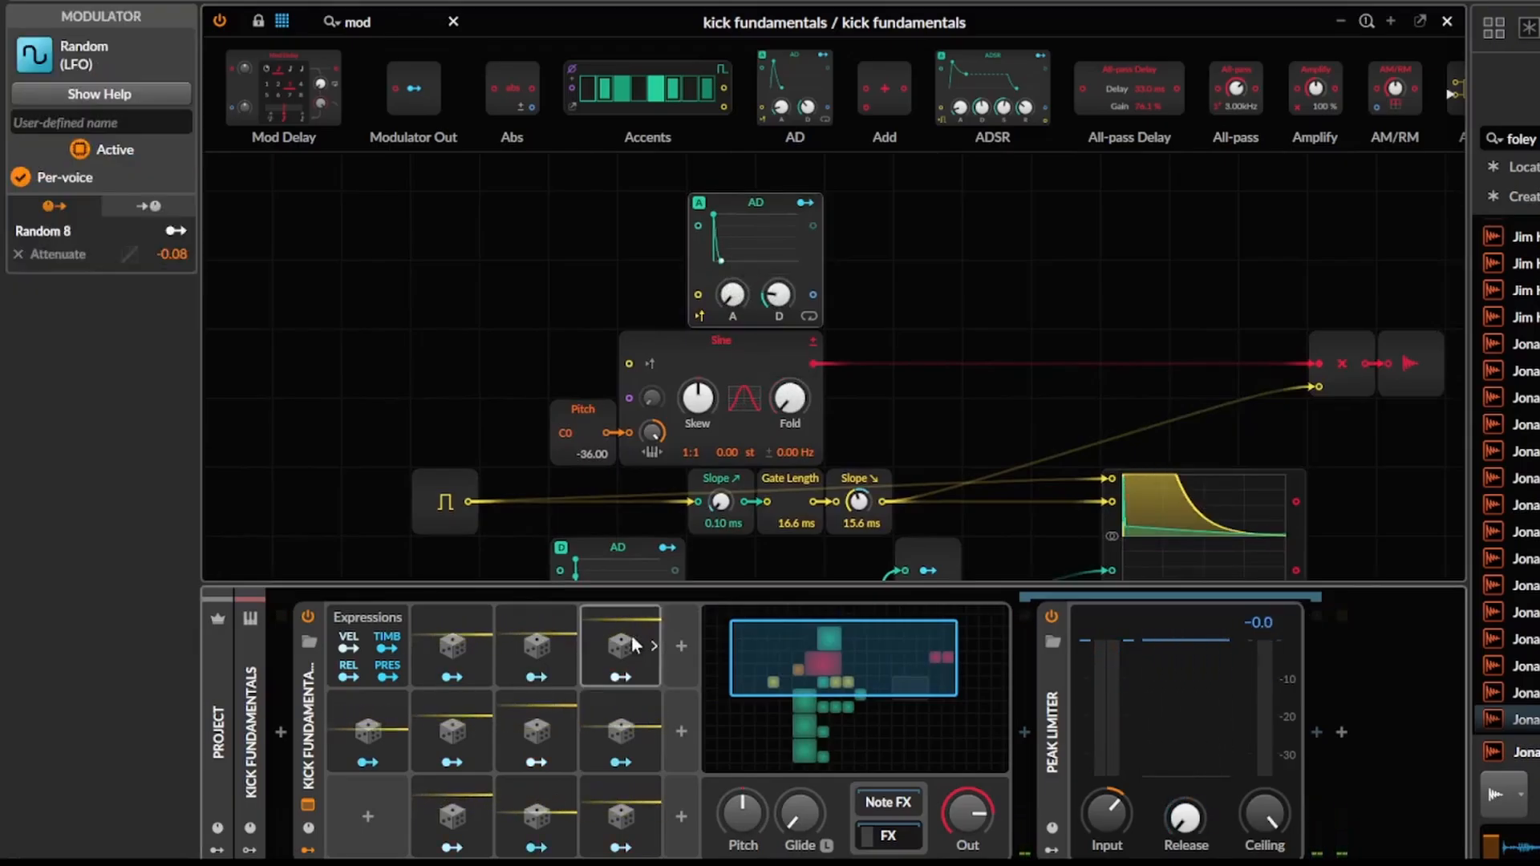
{"action": "key", "text": "ctrl+d"}
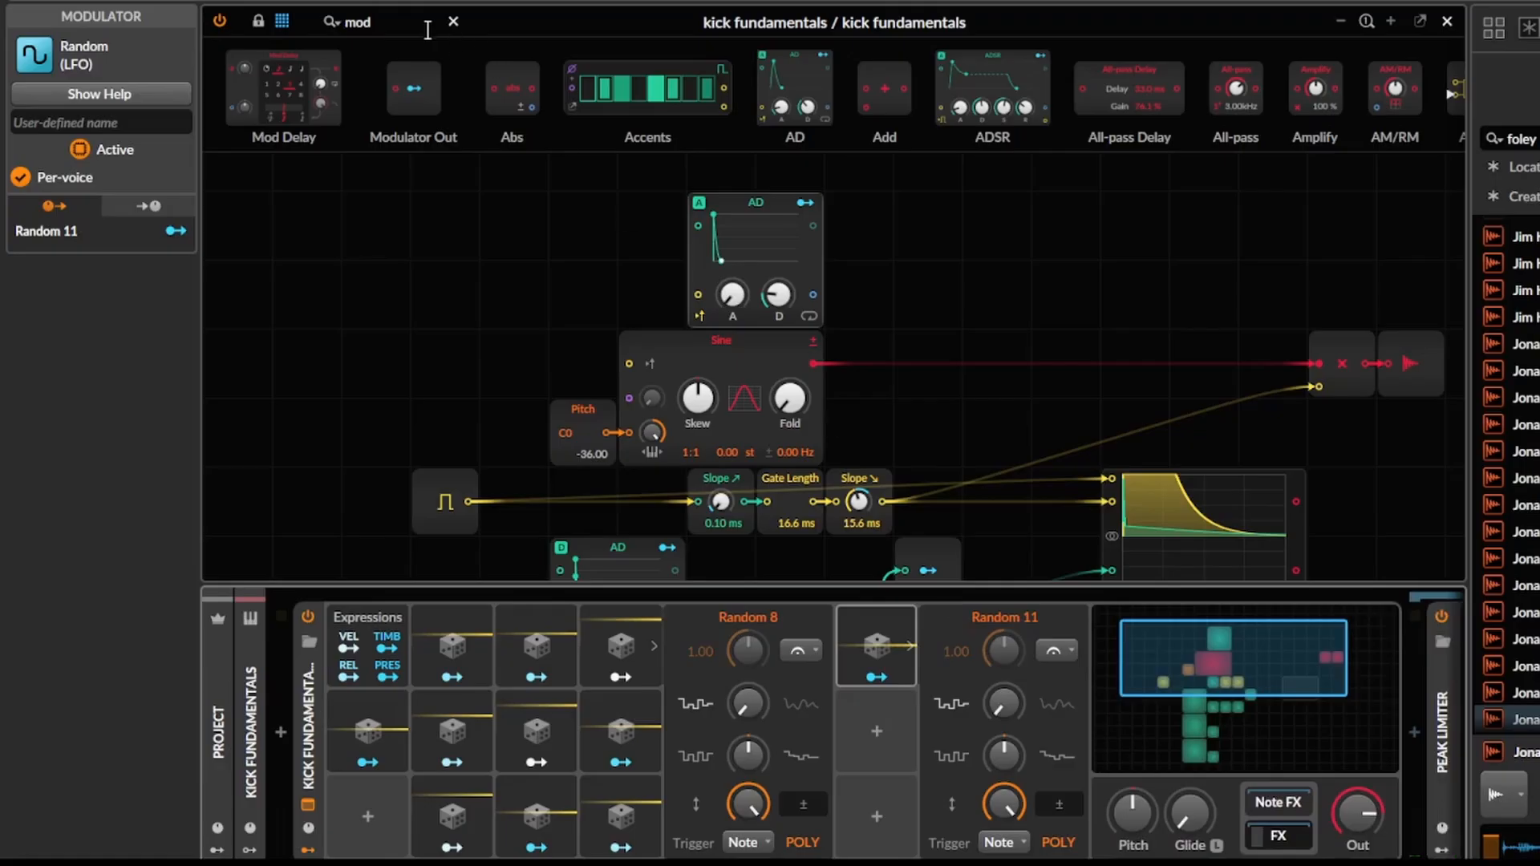
{"action": "left_click_drag", "start_coordinate": [443, 75], "coordinate": [928, 294]}
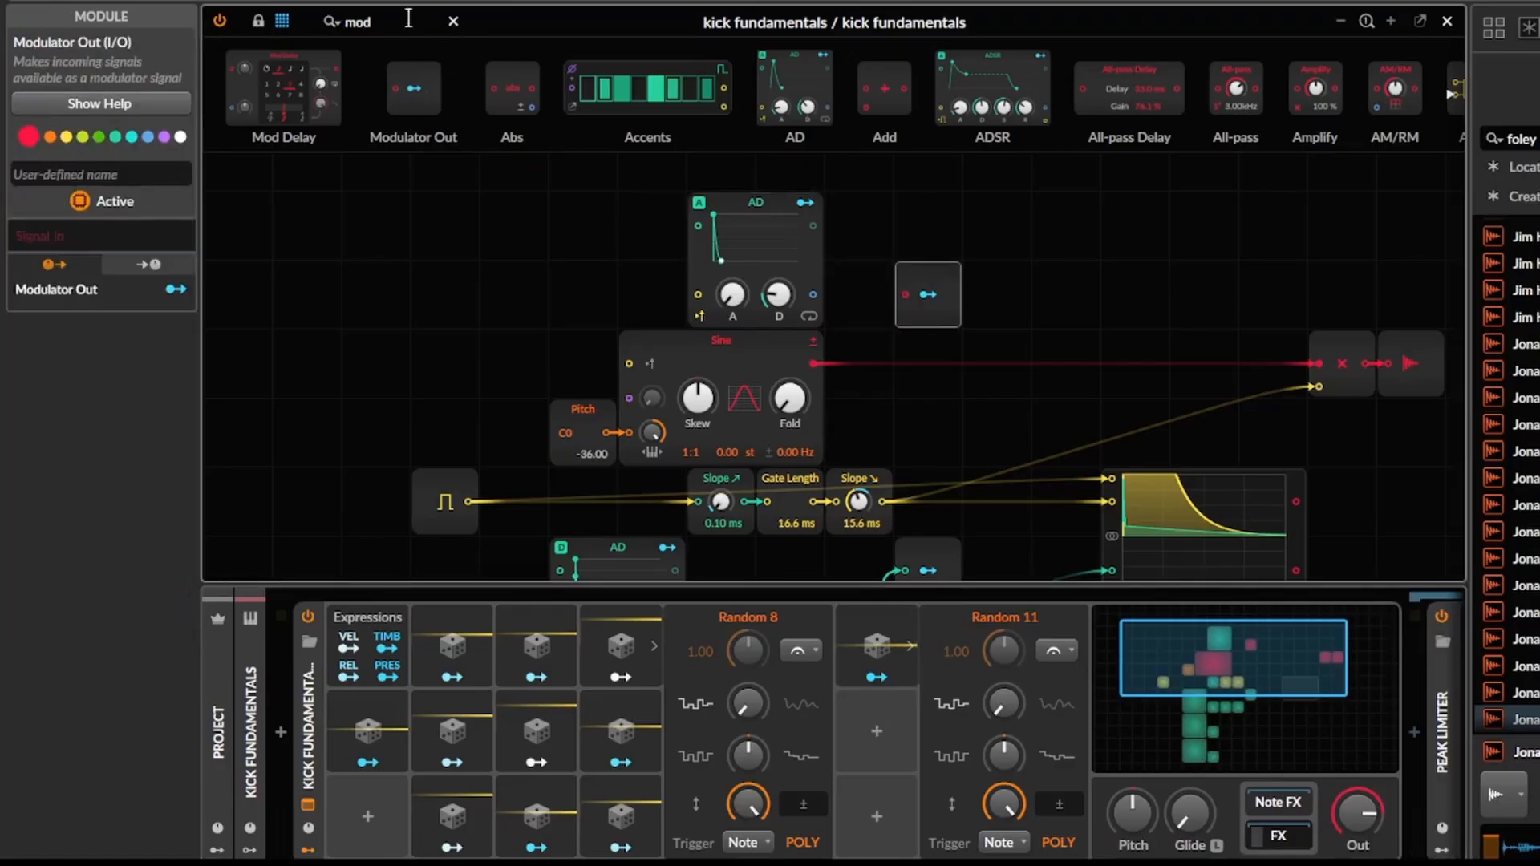
Insert an Attenuate between the new AD and its Modulator Out, and switch that AD's model to Digital.
{"action": "type", "text": "att"}
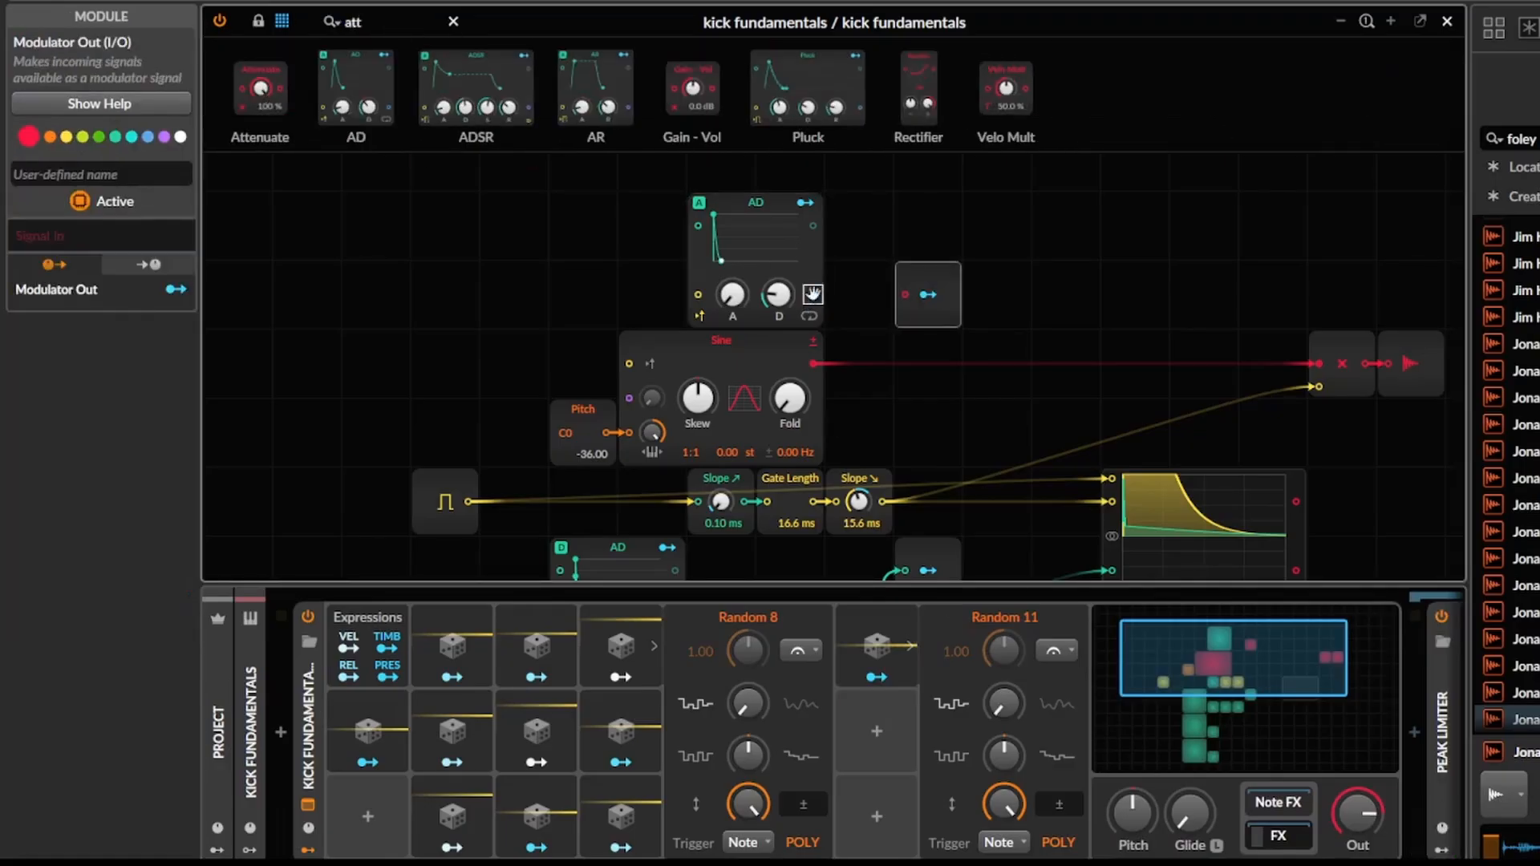
{"action": "left_click", "coordinate": [720, 190]}
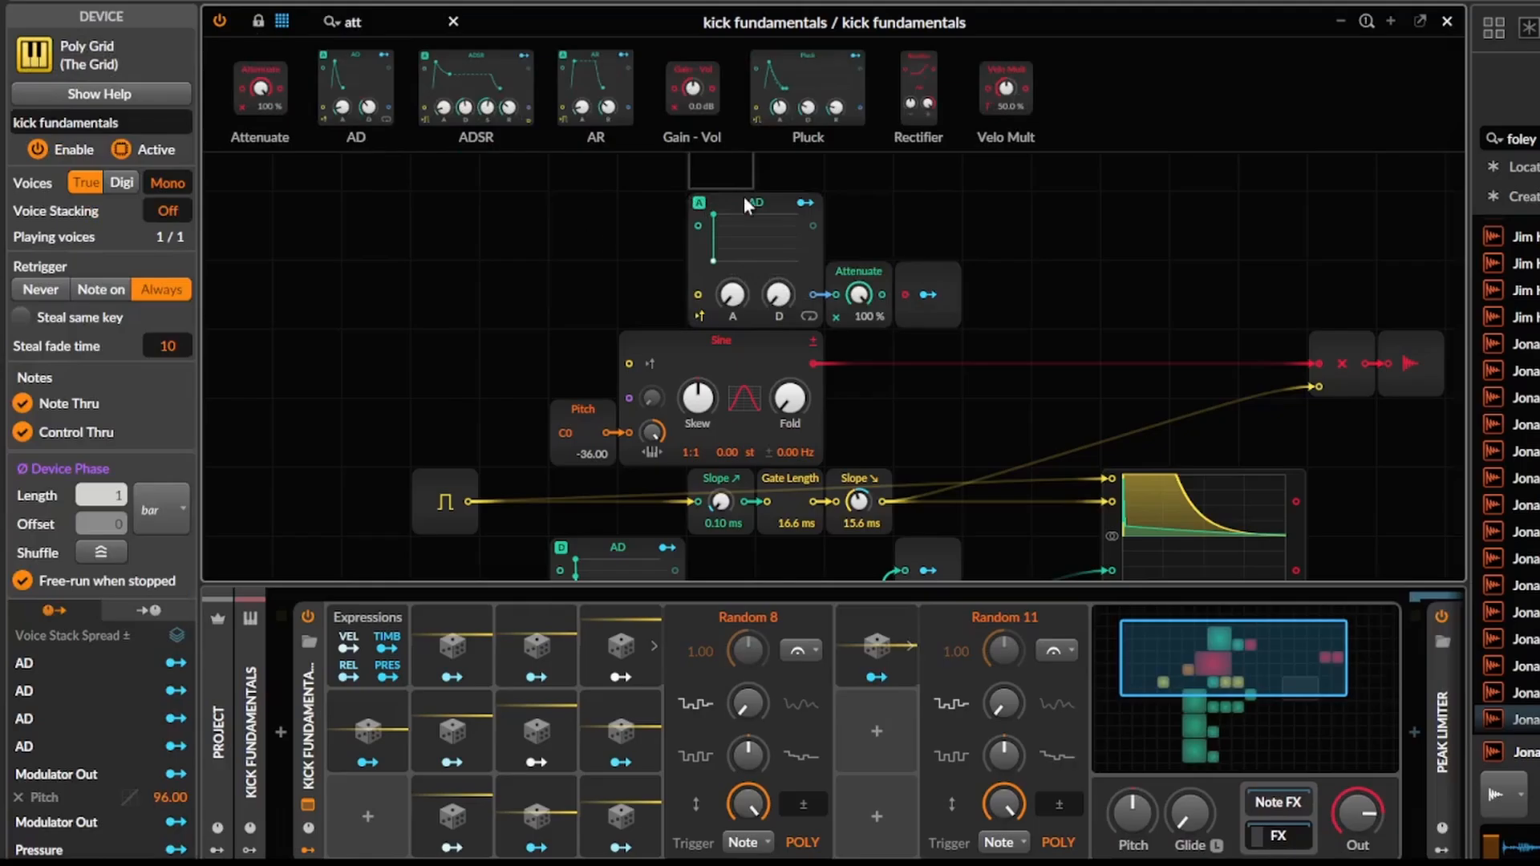
{"action": "left_click", "coordinate": [743, 198]}
{"action": "left_click", "coordinate": [137, 253]}
{"action": "left_click", "coordinate": [140, 330]}
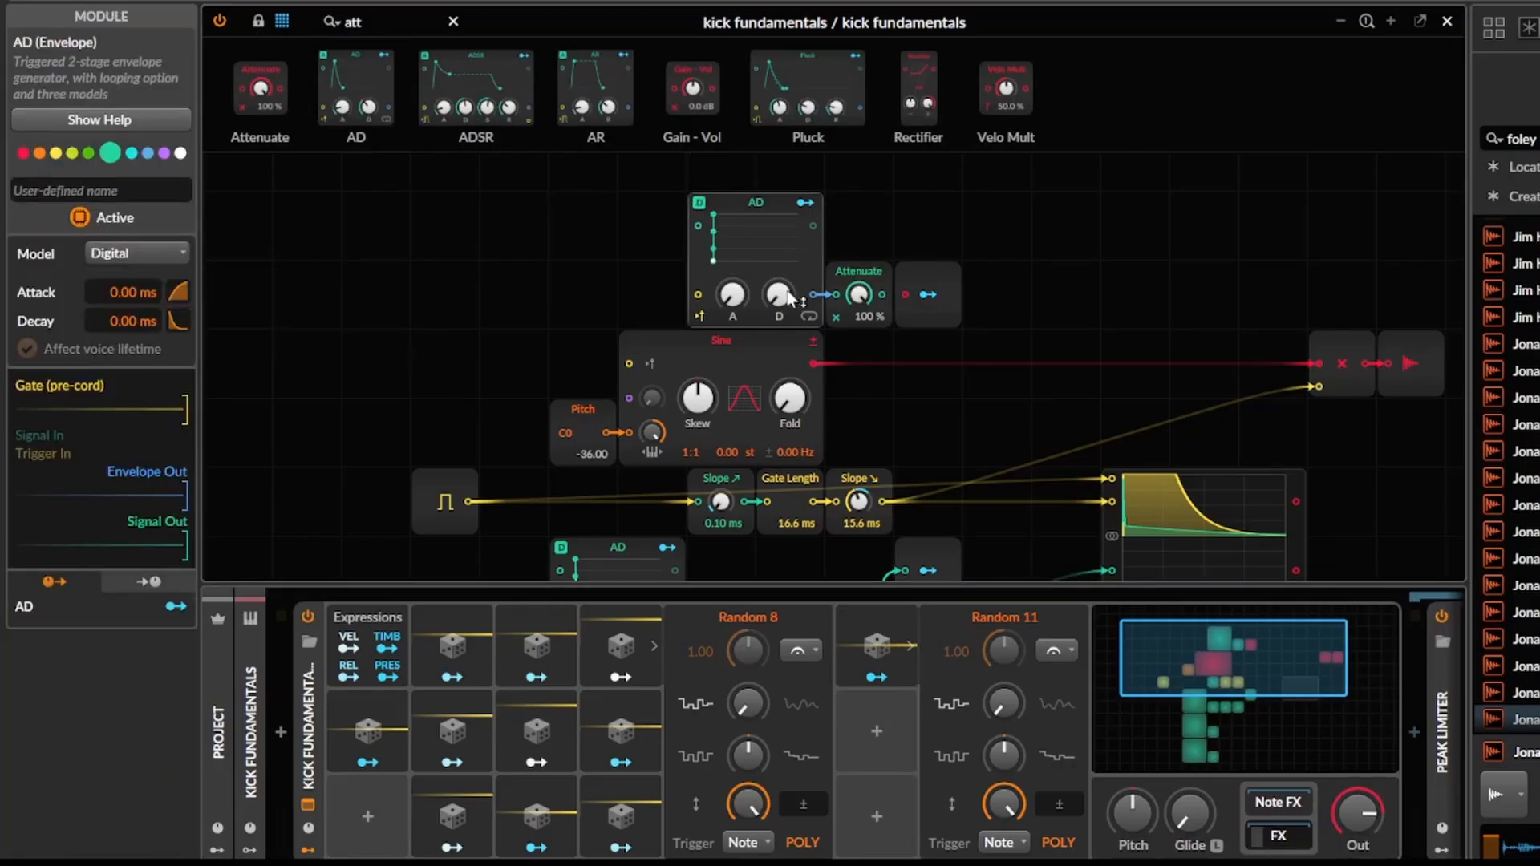
Duplicate Random 11, stack the copy beneath it, and modulate the new AD's decay with Random 11.
{"action": "left_click", "coordinate": [873, 640]}
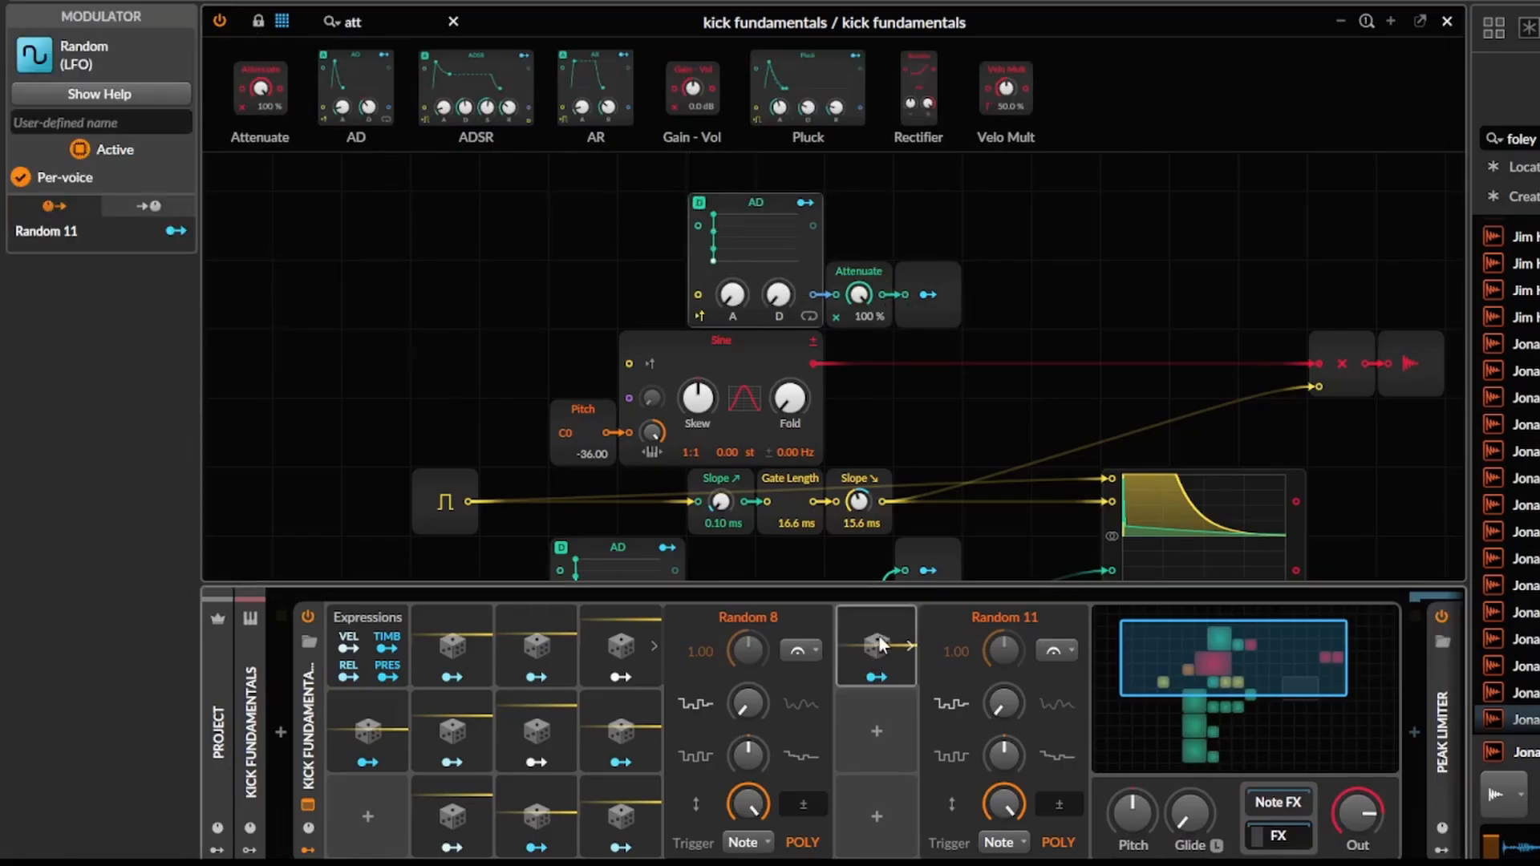
{"action": "key", "text": "ctrl+d"}
{"action": "left_click_drag", "start_coordinate": [958, 648], "coordinate": [883, 712]}
{"action": "left_click", "coordinate": [872, 677]}
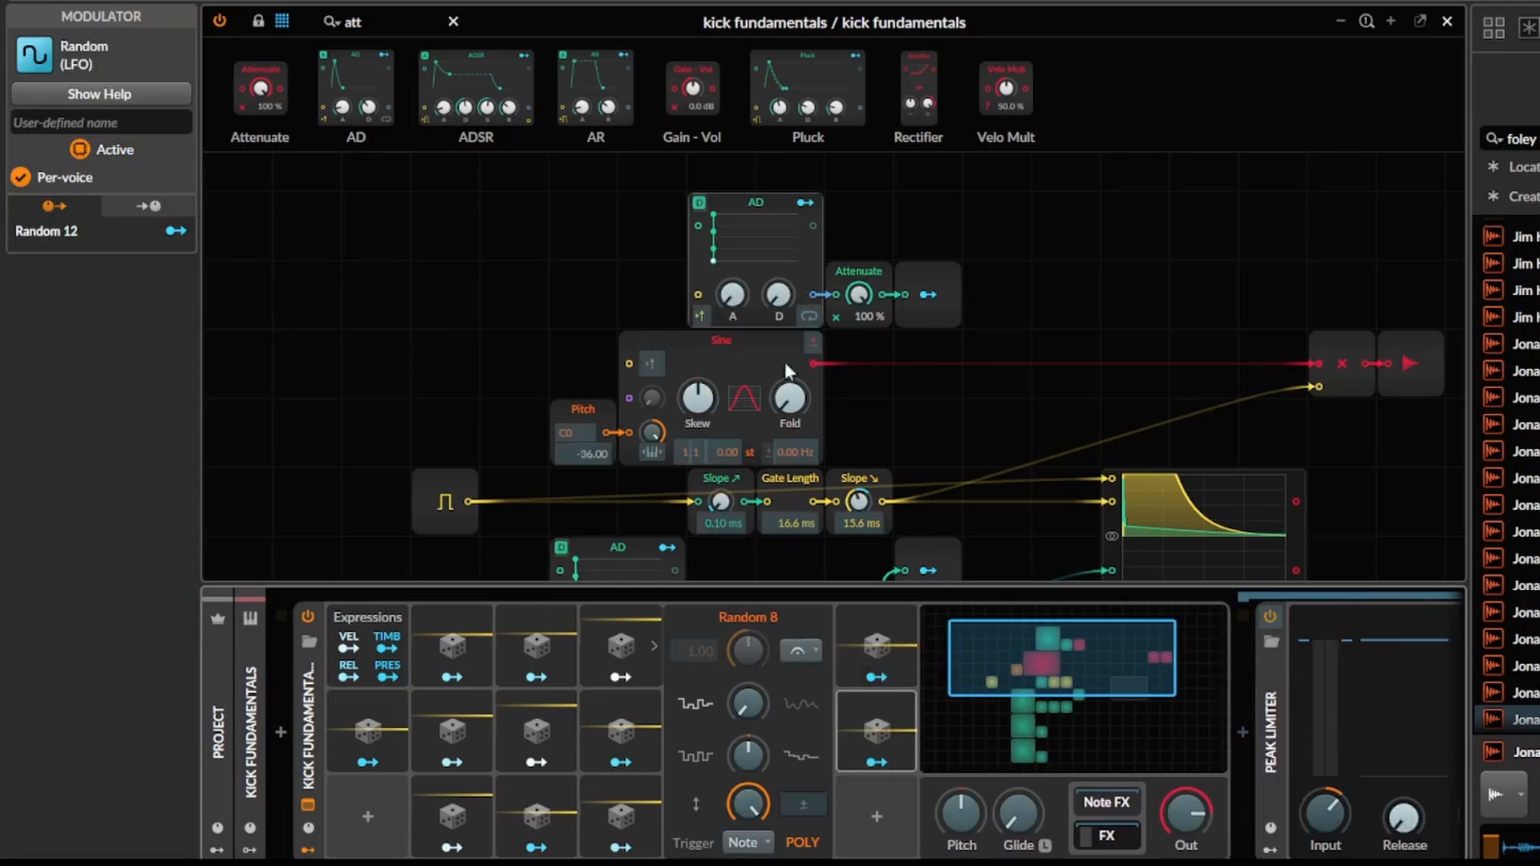
{"action": "left_click_drag", "start_coordinate": [778, 295], "coordinate": [780, 282]}
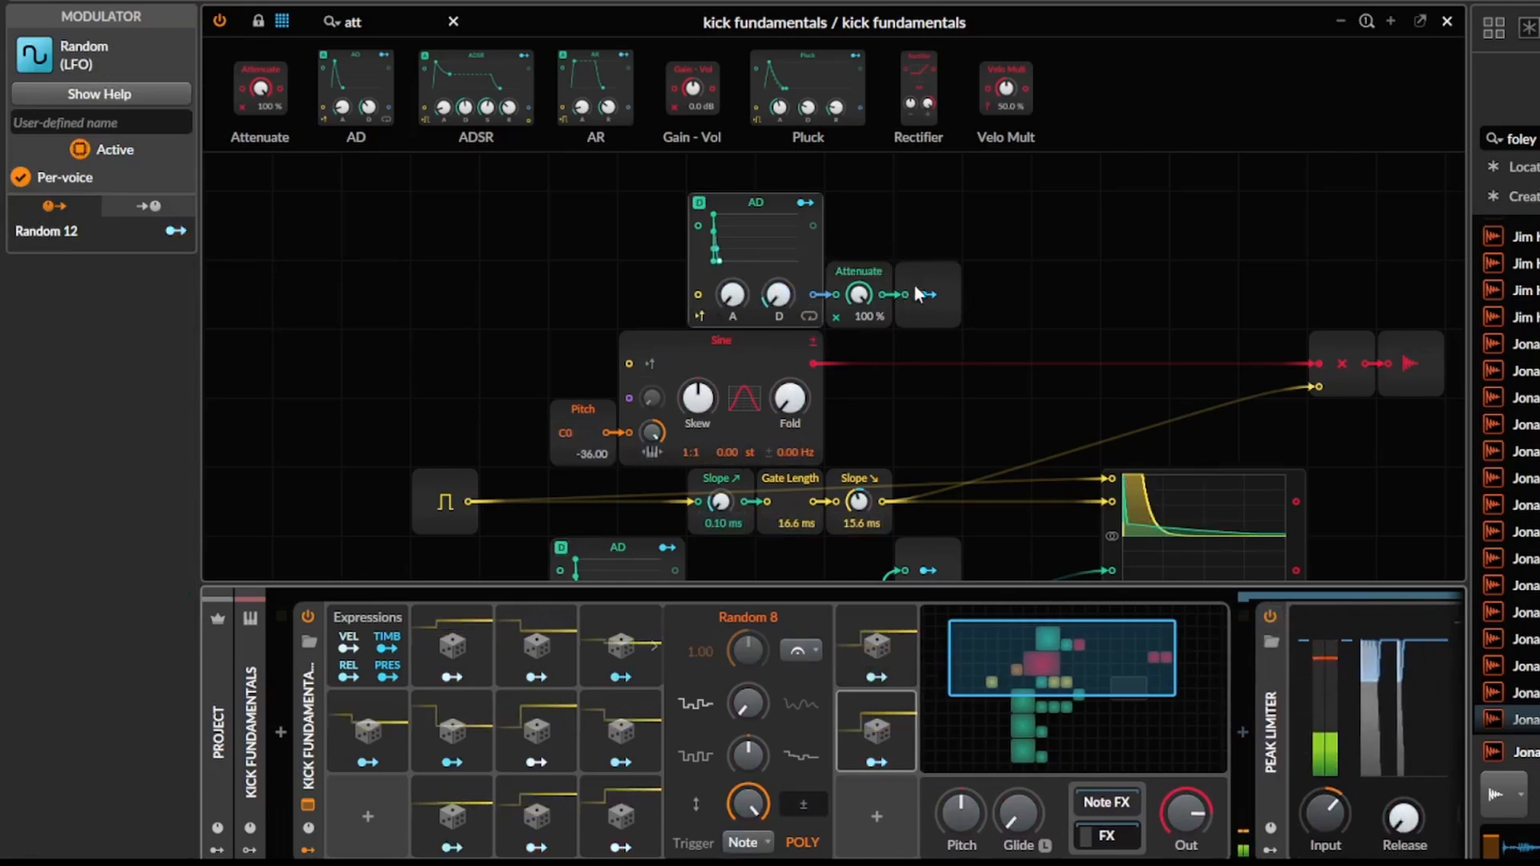
Modulate the Sine's Fold with the new AD's Modulator Out.
{"action": "mouse_move", "coordinate": [790, 399]}
{"action": "left_mouse_down"}
{"action": "mouse_move", "coordinate": [790, 379]}
{"action": "mouse_move", "coordinate": [784, 401]}
{"action": "left_mouse_up"}
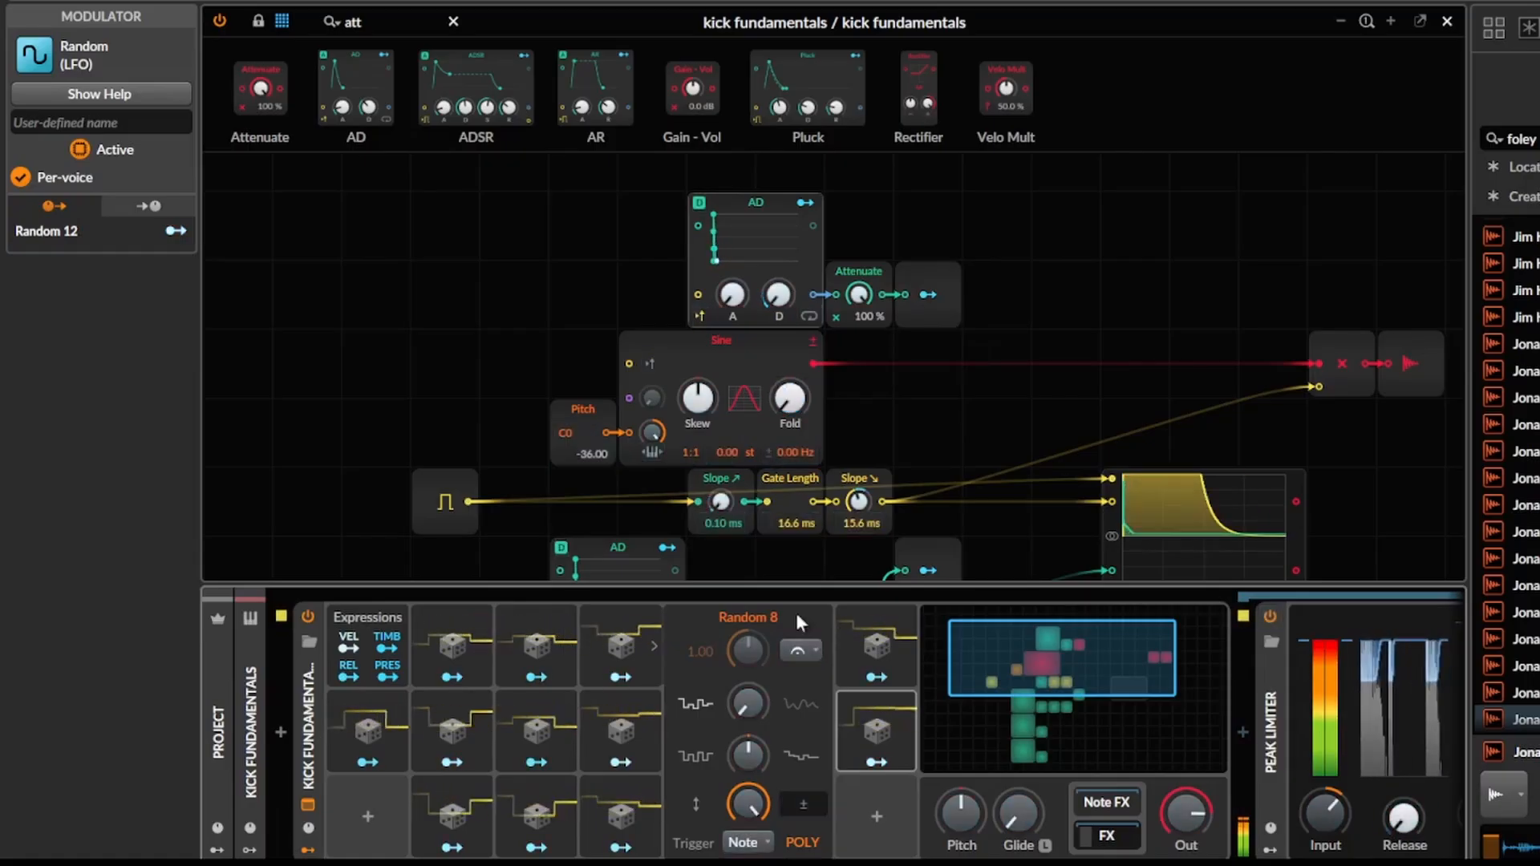
{"action": "left_click", "coordinate": [900, 679]}
{"action": "key", "text": "Escape"}
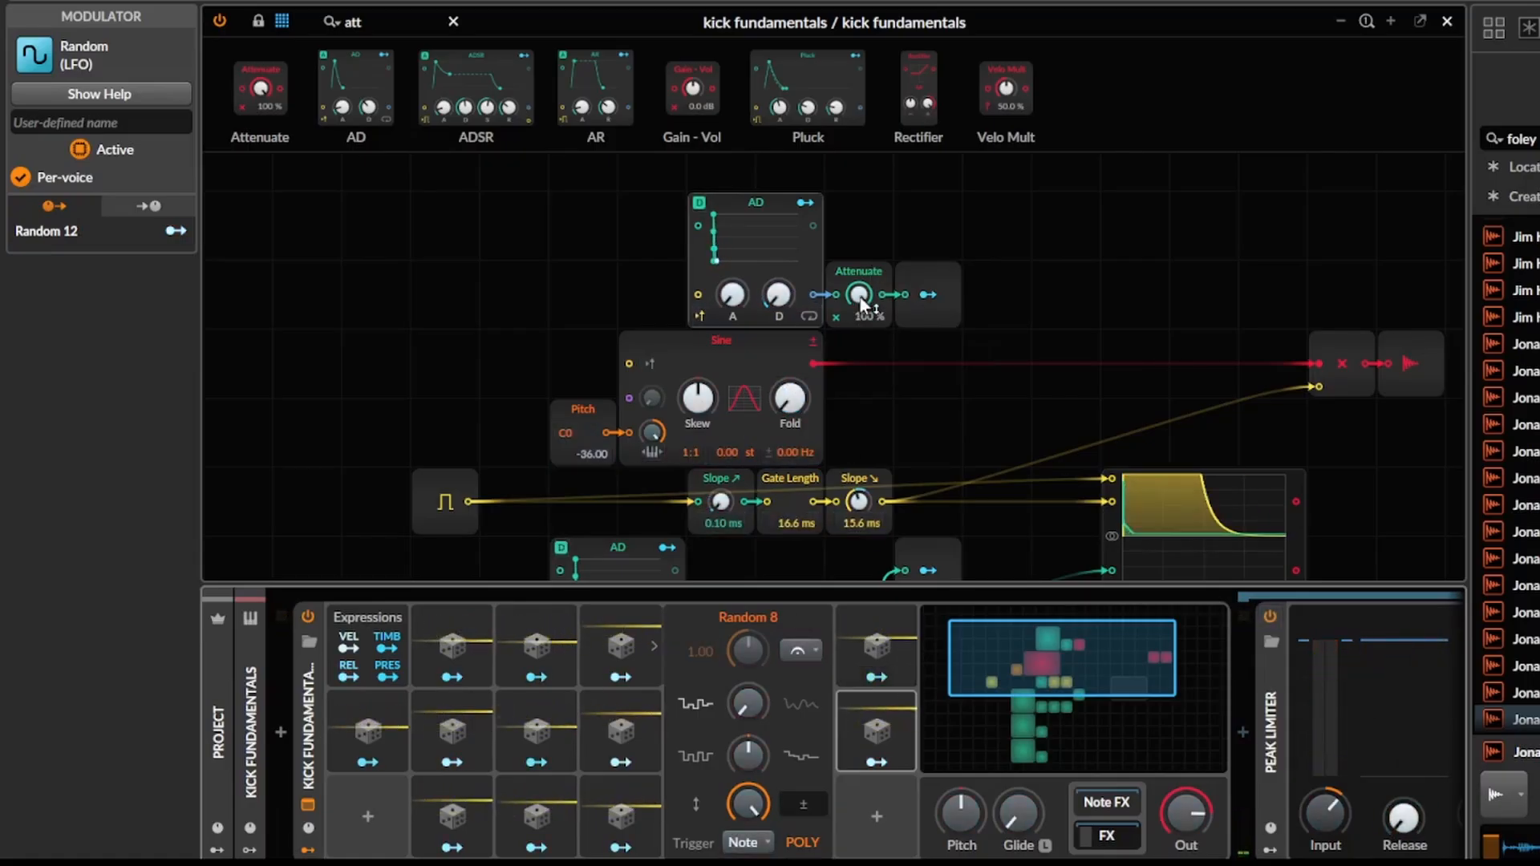
Set the new AD's Attenuate to 0.00 % and modulate it by 1.000 with Random 12.
{"action": "left_click", "coordinate": [846, 762]}
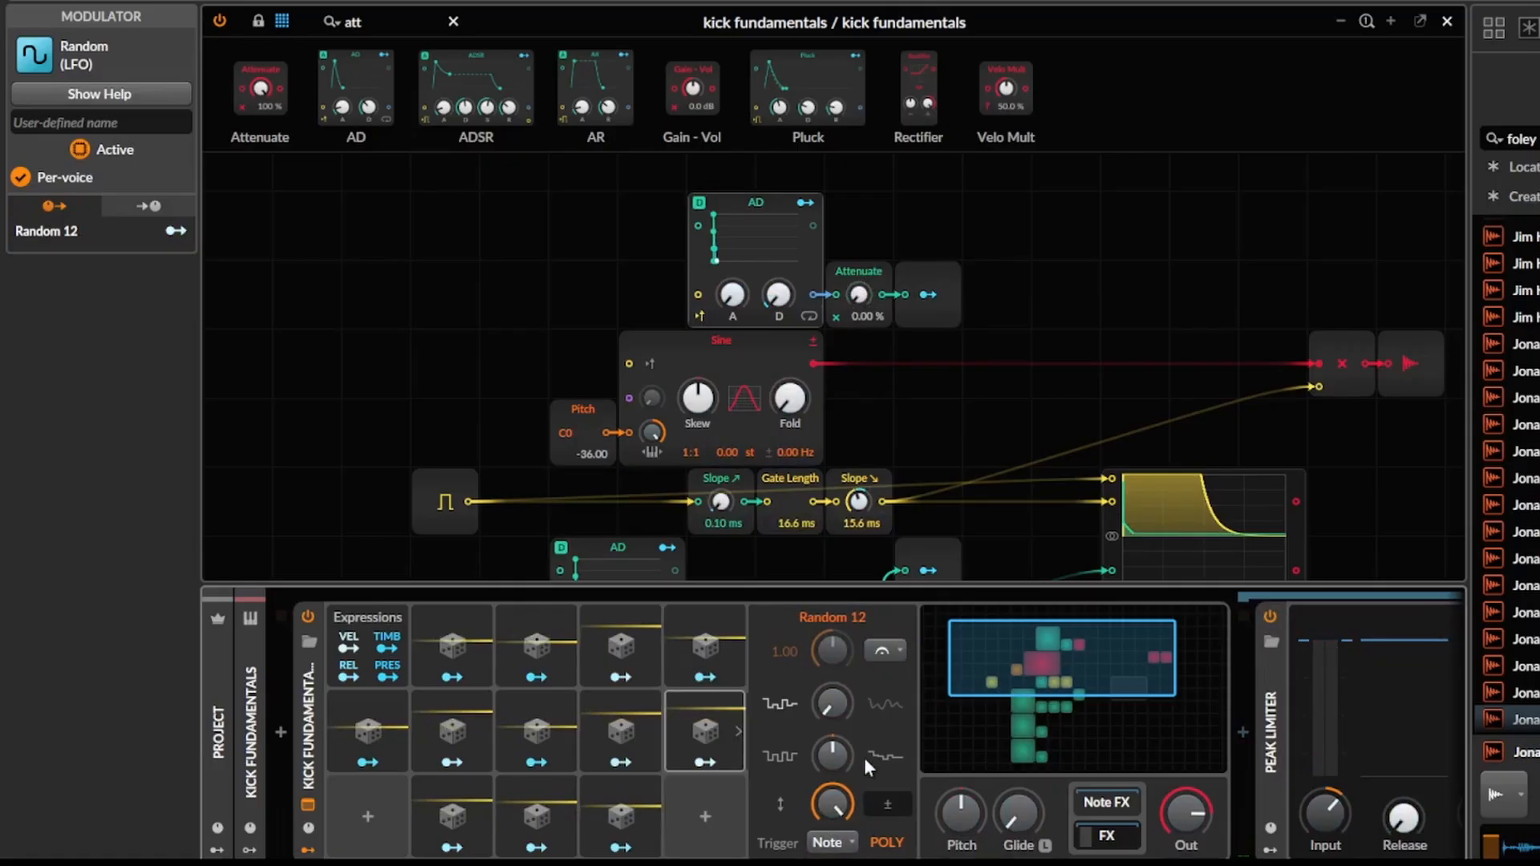
{"action": "left_click", "coordinate": [712, 768]}
{"action": "left_click_drag", "start_coordinate": [860, 294], "coordinate": [861, 176]}
{"action": "key", "text": "Escape"}
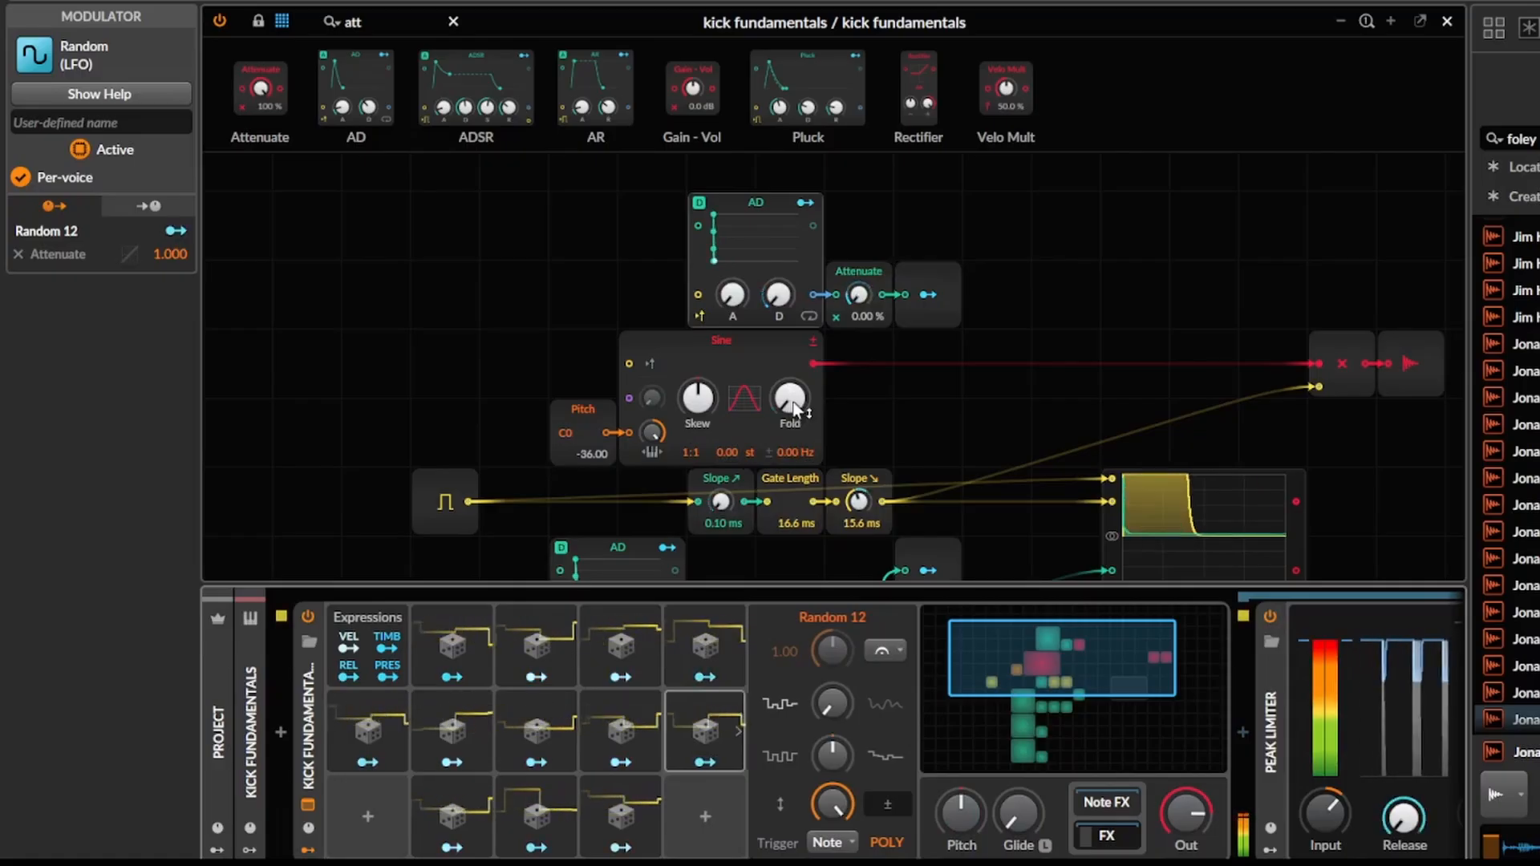
Adjust the new AD's decay and reduce the Modulator Out's modulation amount on the Sine's Fold.
{"action": "left_click_drag", "start_coordinate": [778, 295], "coordinate": [778, 303]}
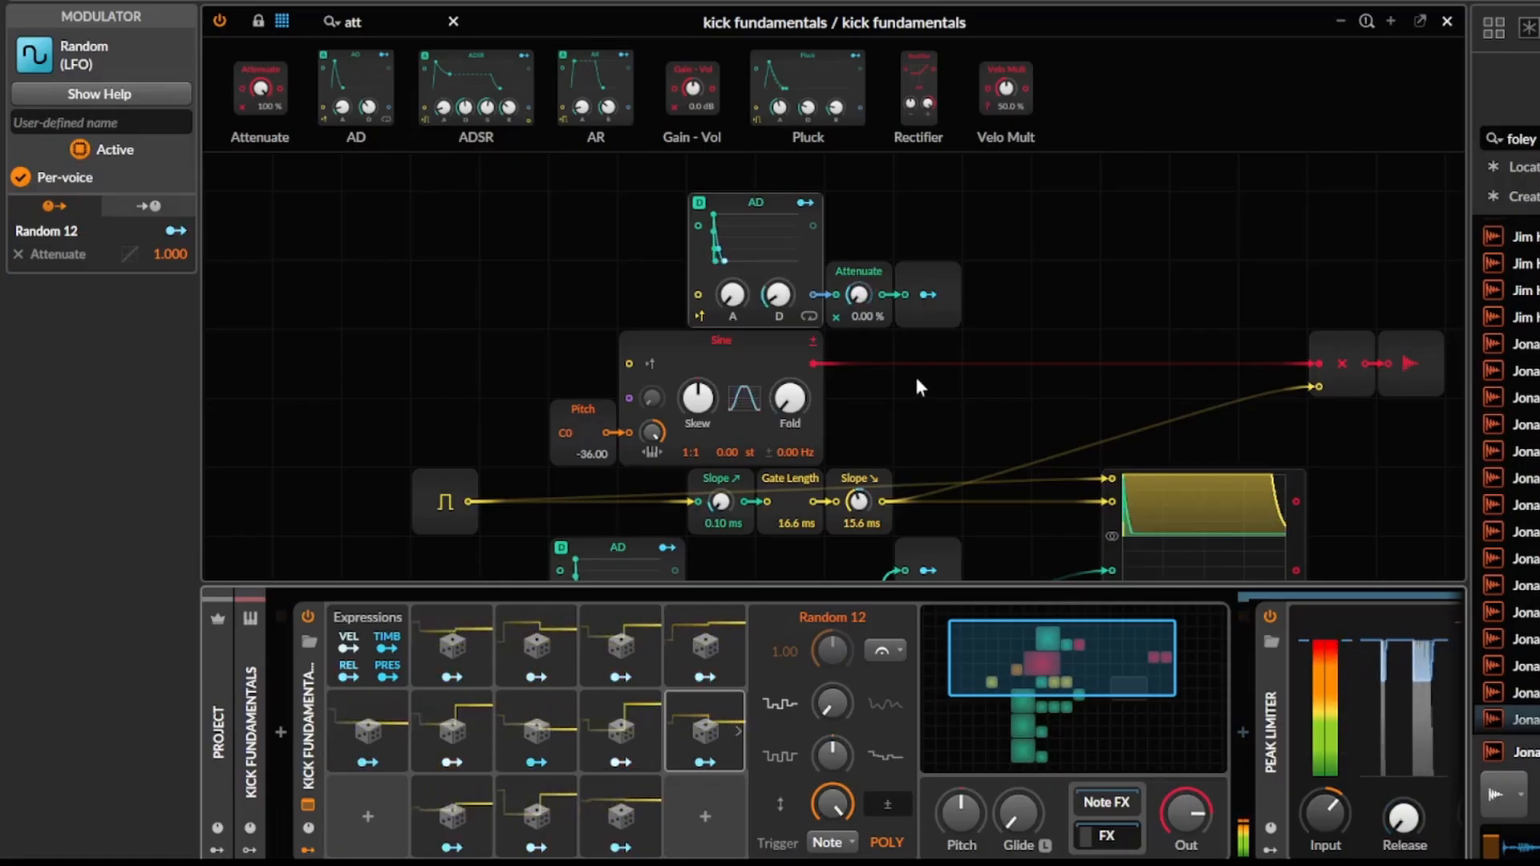
{"action": "right_click", "coordinate": [835, 362]}
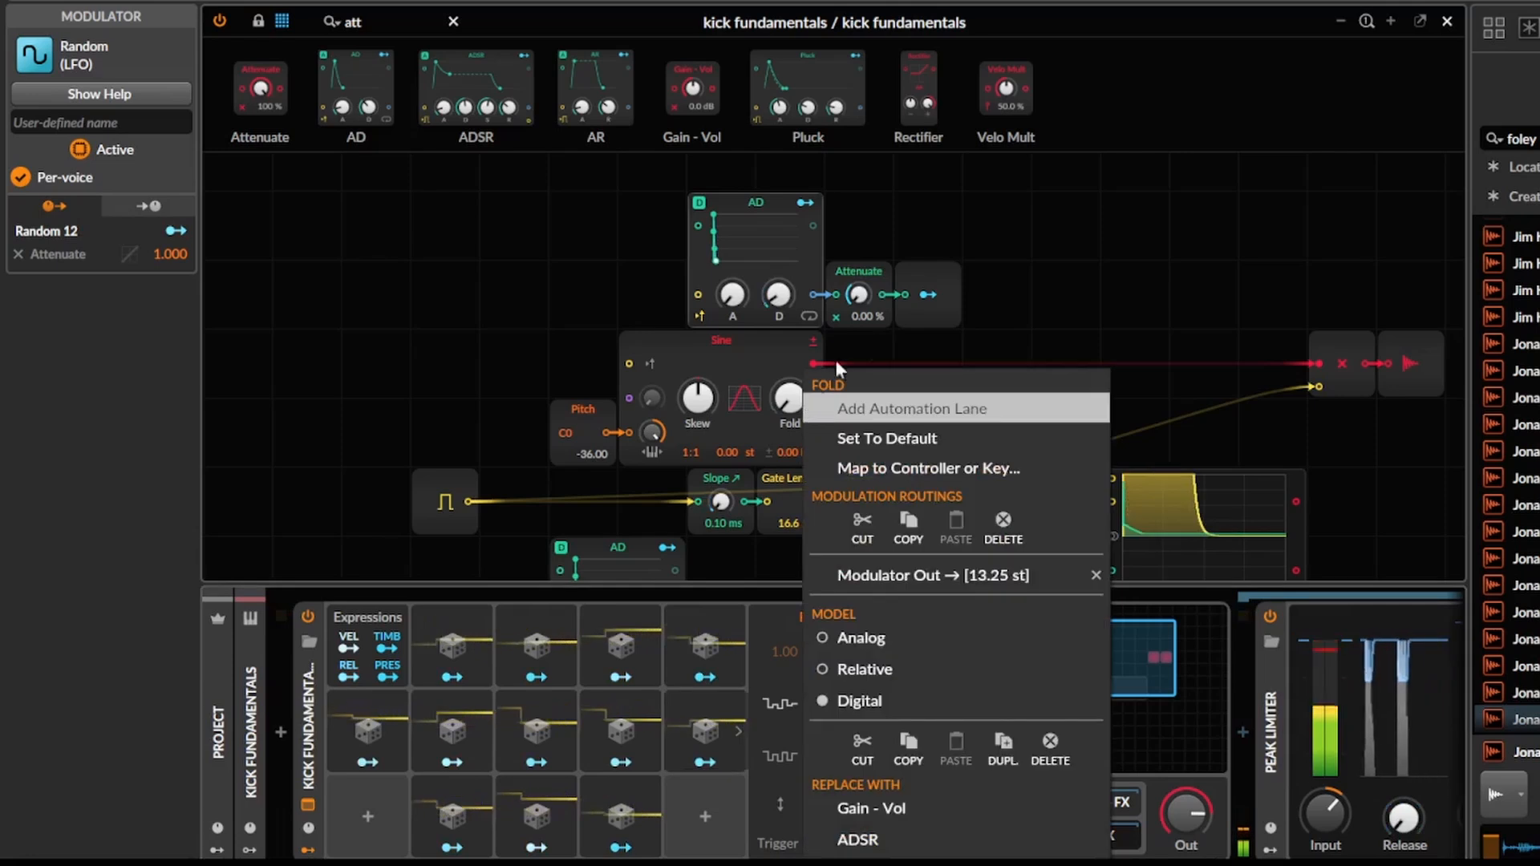
{"action": "left_click", "coordinate": [835, 360]}
{"action": "right_click", "coordinate": [864, 293]}
{"action": "left_click", "coordinate": [852, 312]}
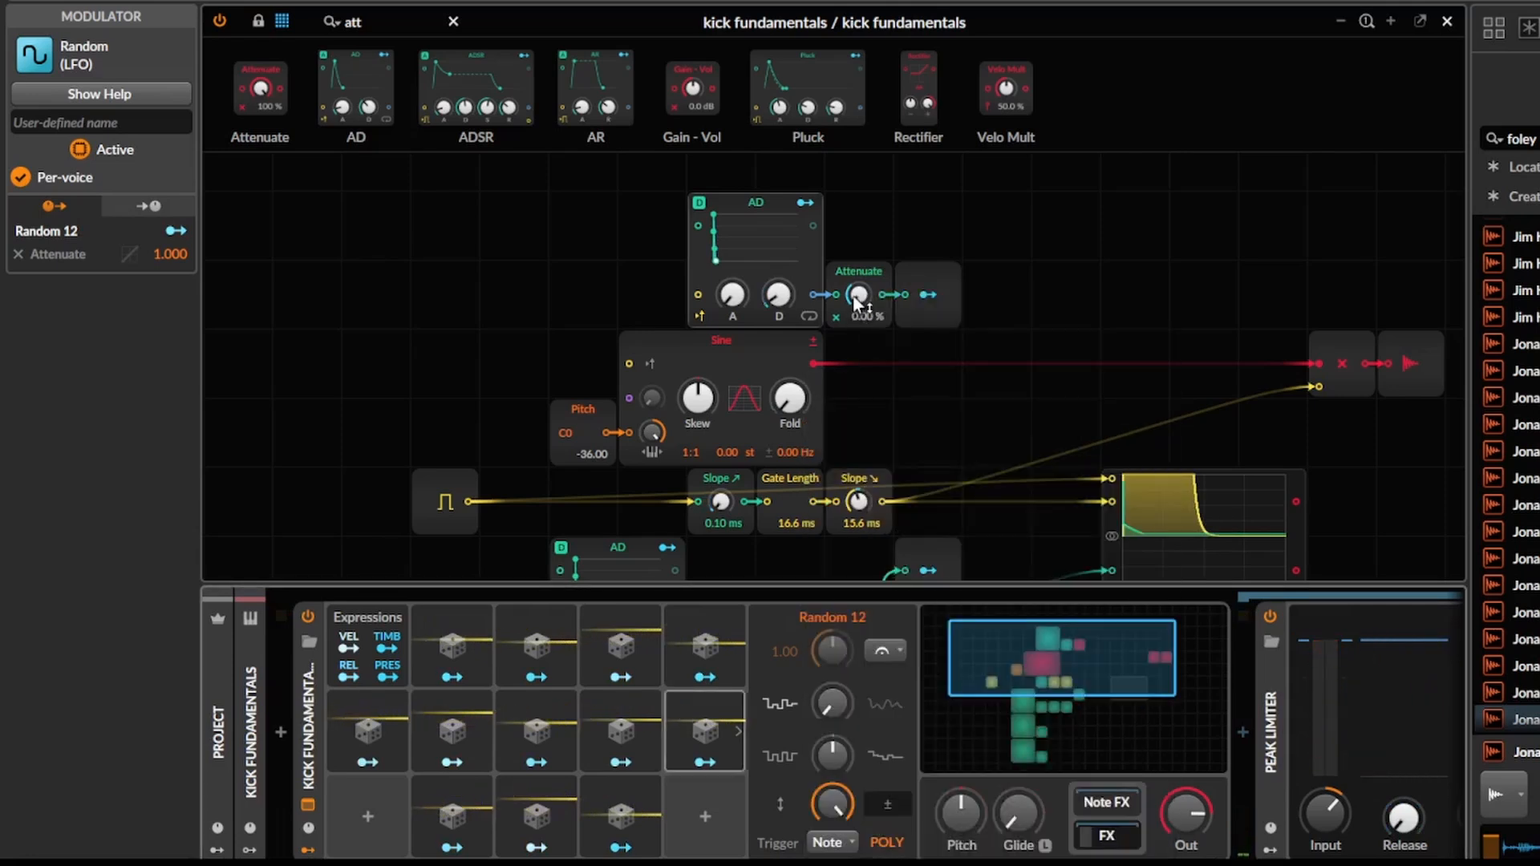
{"action": "right_click", "coordinate": [769, 430]}
{"action": "left_click", "coordinate": [909, 580]}
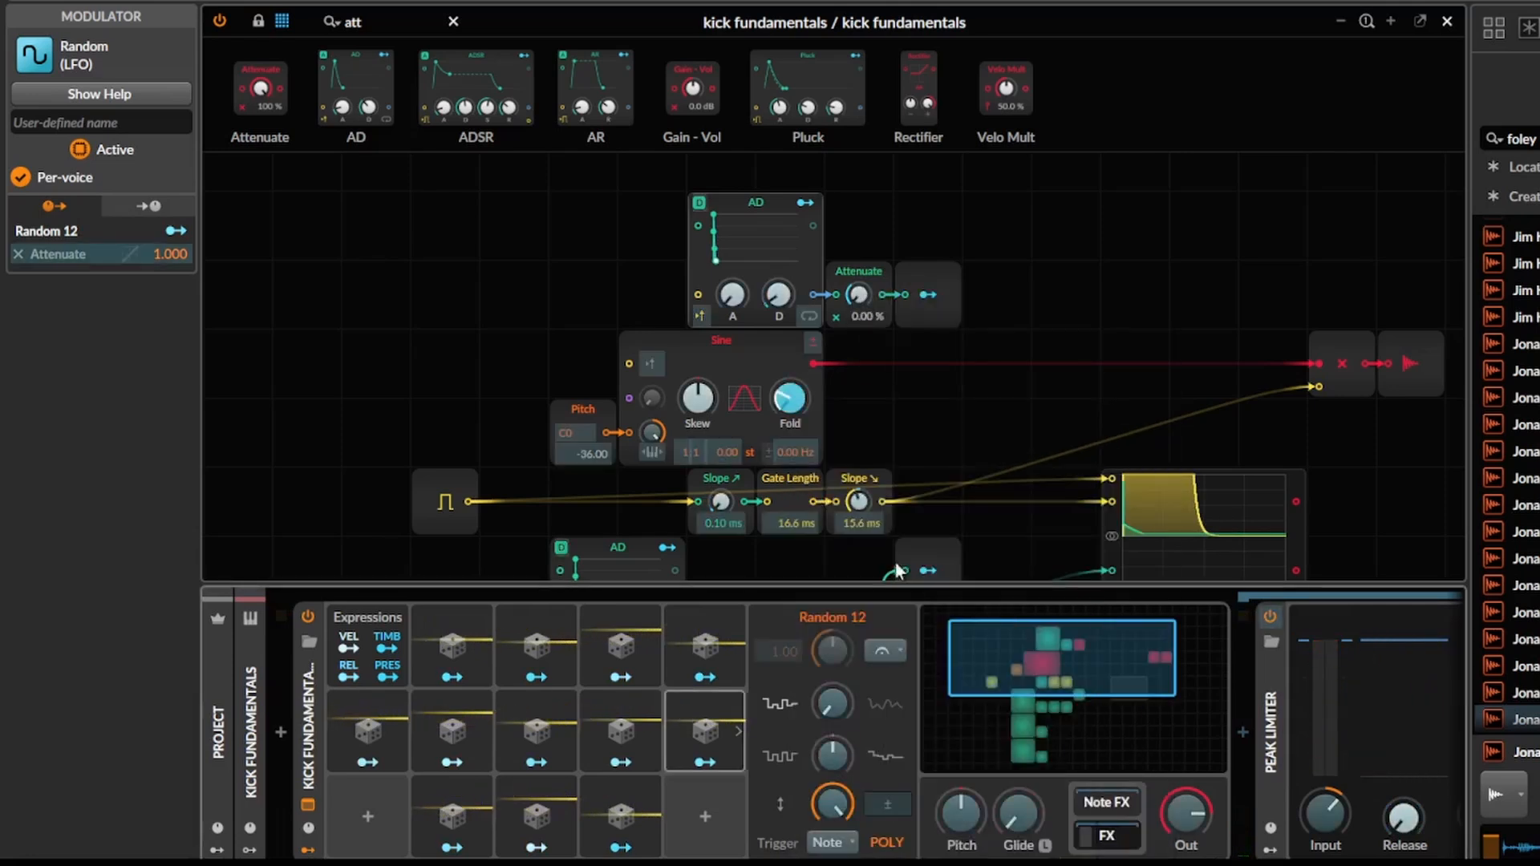
{"action": "left_click_drag", "start_coordinate": [794, 412], "coordinate": [794, 441]}
Set Random 12's modulation amount on the Attenuate above the Sine to 72.40 %.
{"action": "right_click", "coordinate": [870, 300]}
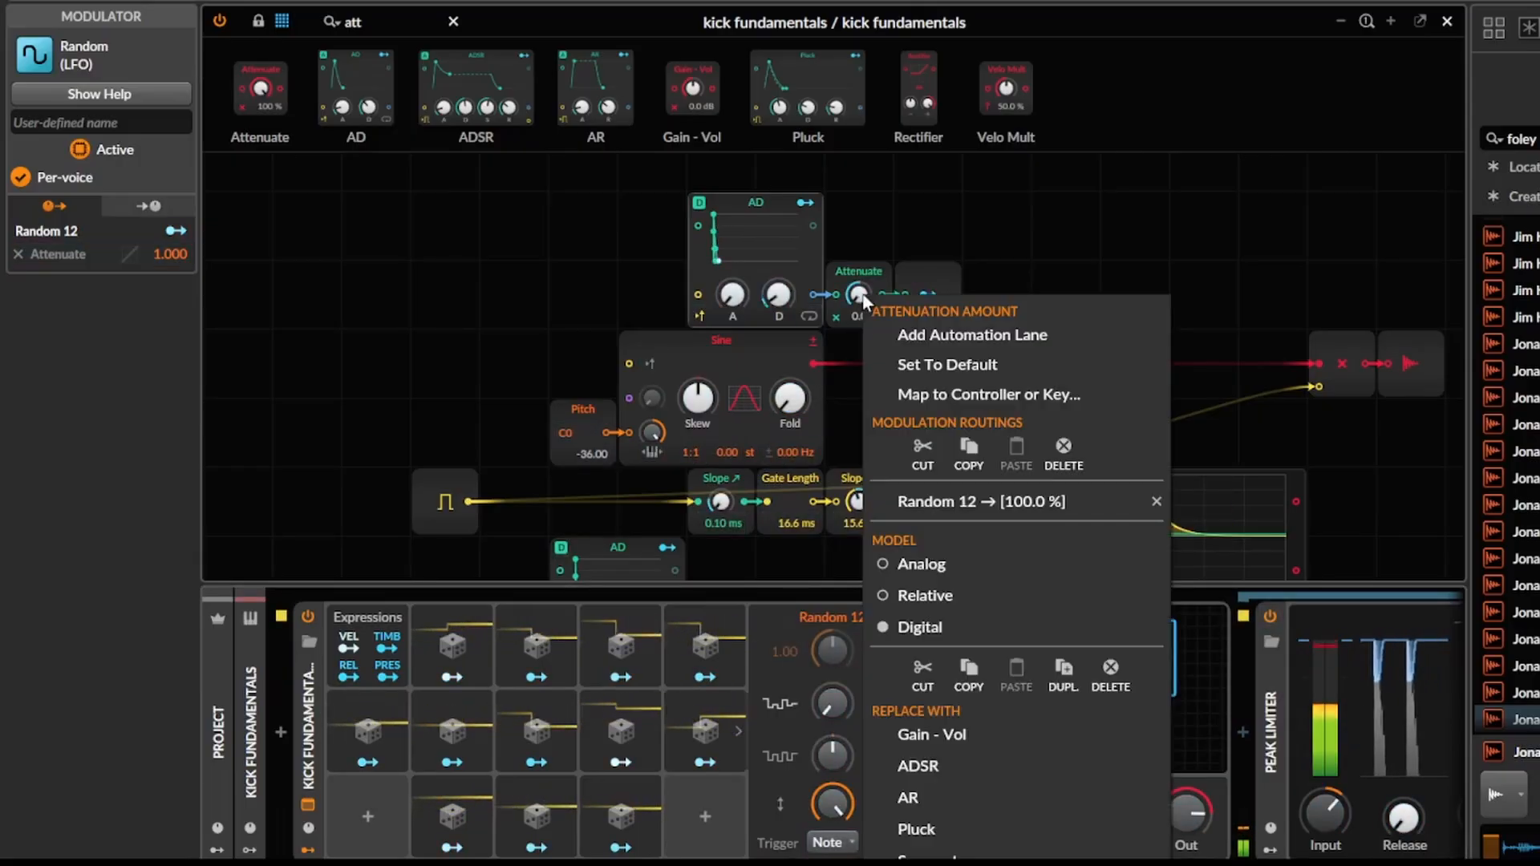
{"action": "left_click", "coordinate": [969, 504]}
{"action": "left_click_drag", "start_coordinate": [860, 303], "coordinate": [860, 331]}
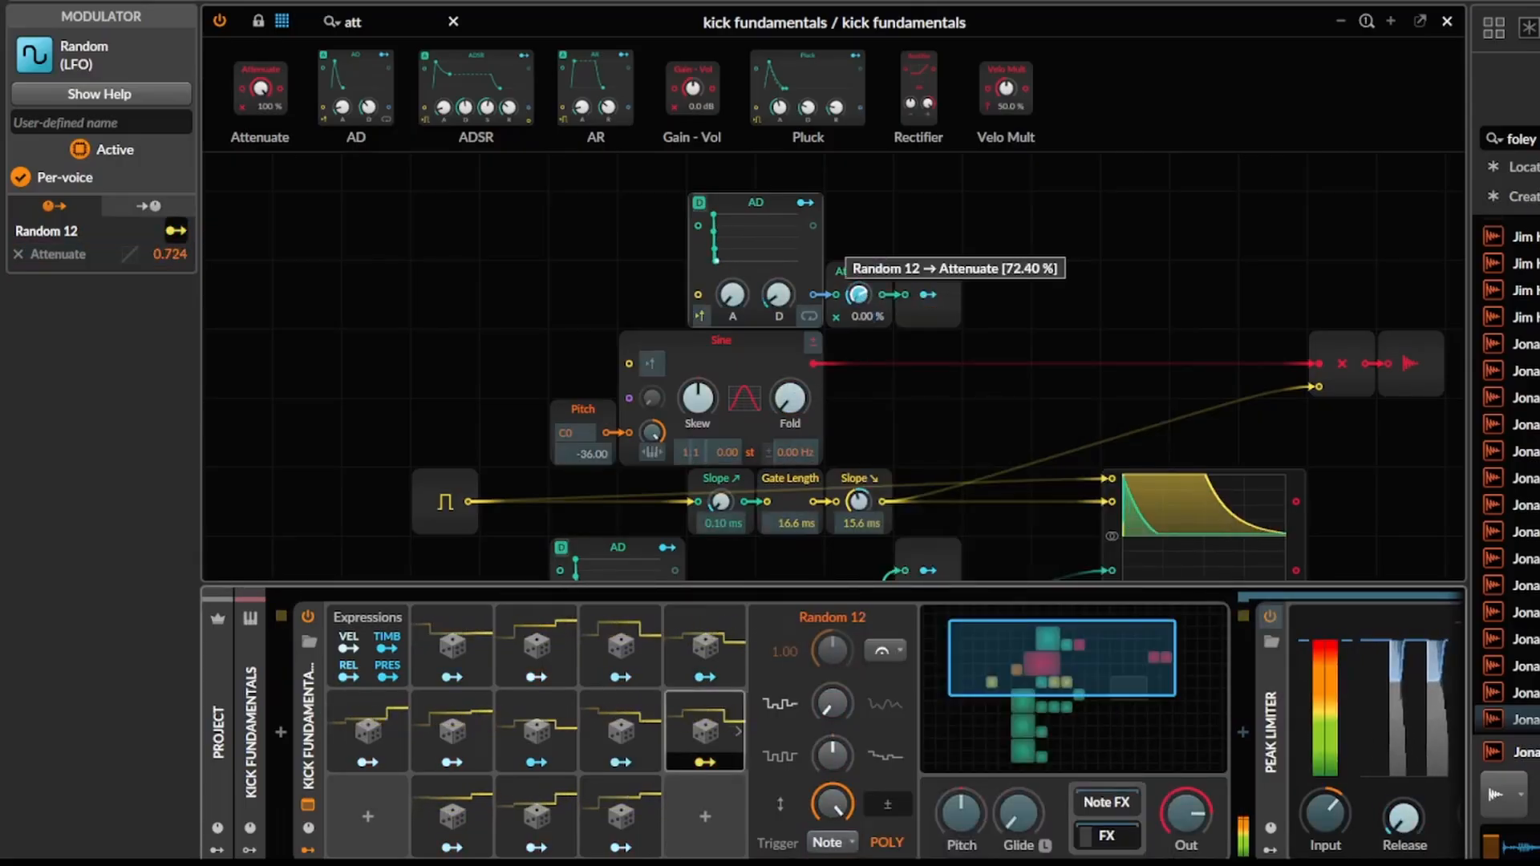
Adjust Random 5's modulation amount on the first pitch AD's decay and Random 6's amount on the second AD's decay.
{"action": "scroll", "coordinate": [906, 415], "scroll_direction": "down", "scroll_amount": 5}
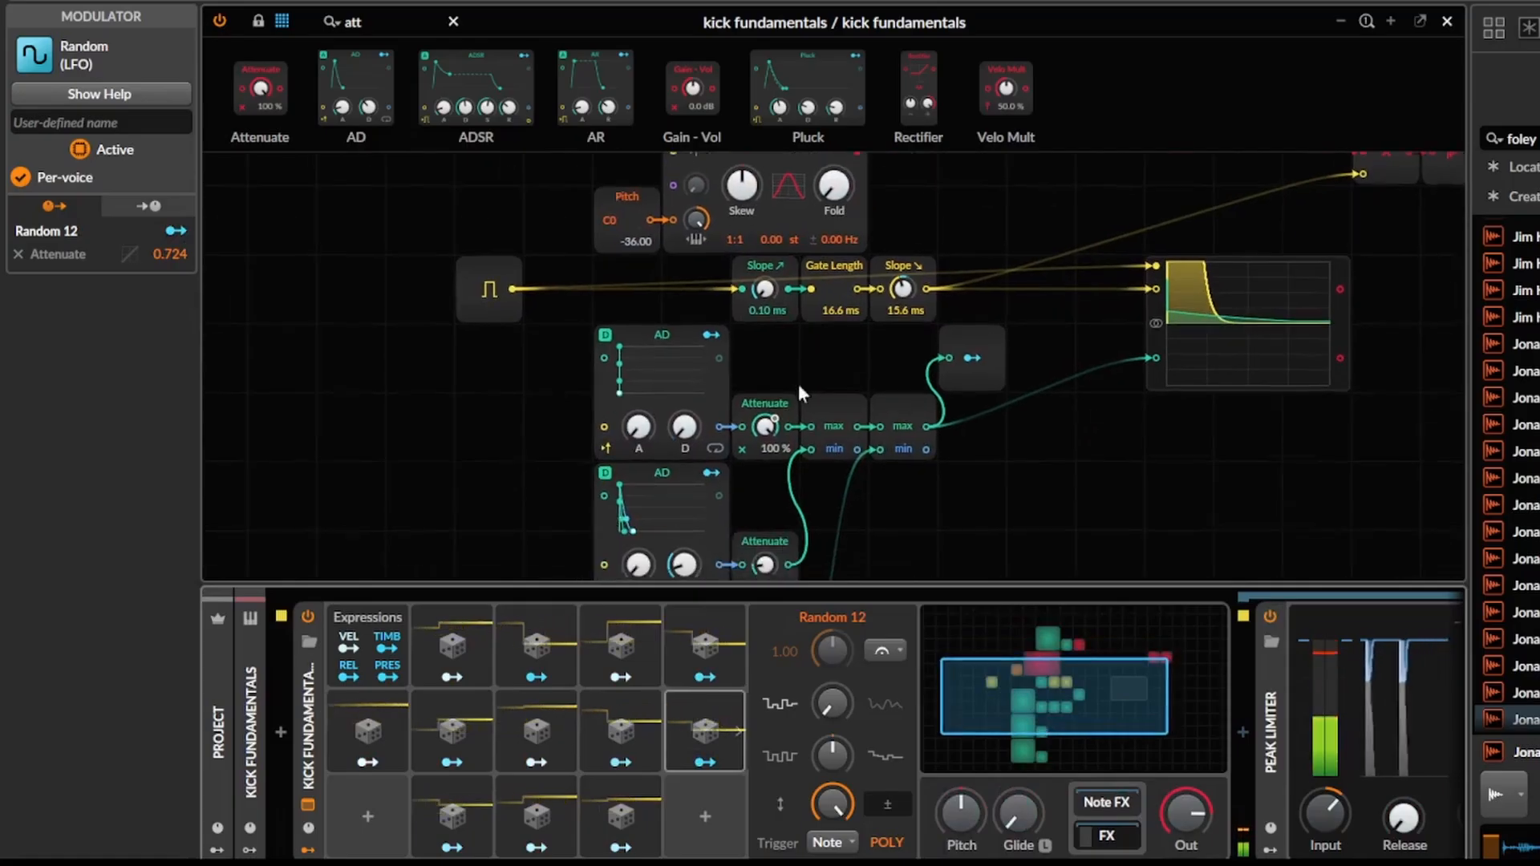
{"action": "right_click", "coordinate": [690, 425]}
{"action": "left_click", "coordinate": [796, 578]}
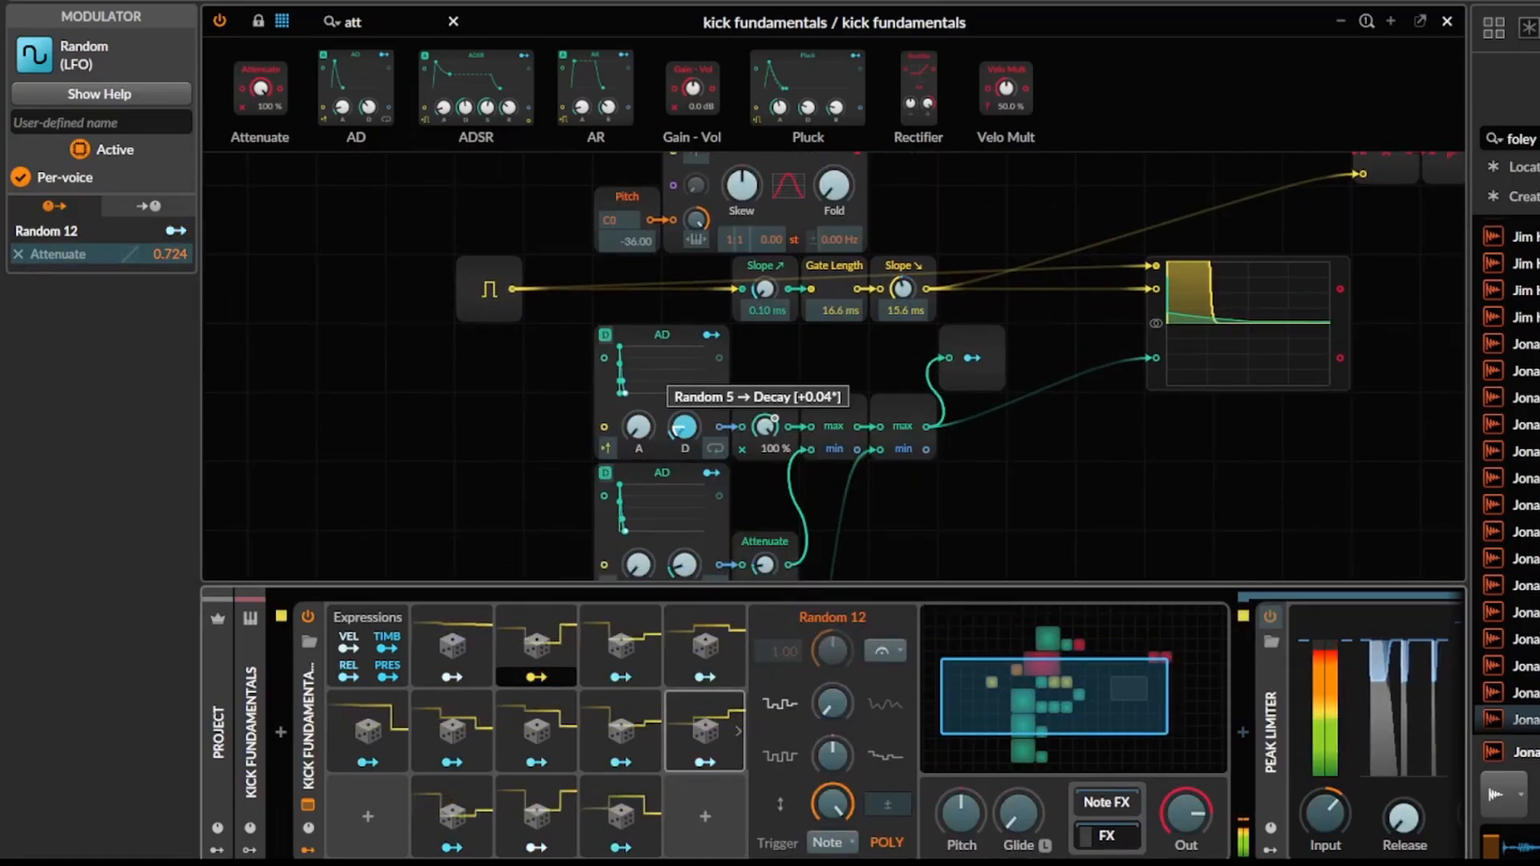
{"action": "left_click_drag", "start_coordinate": [869, 550], "coordinate": [885, 483]}
{"action": "right_click", "coordinate": [691, 503]}
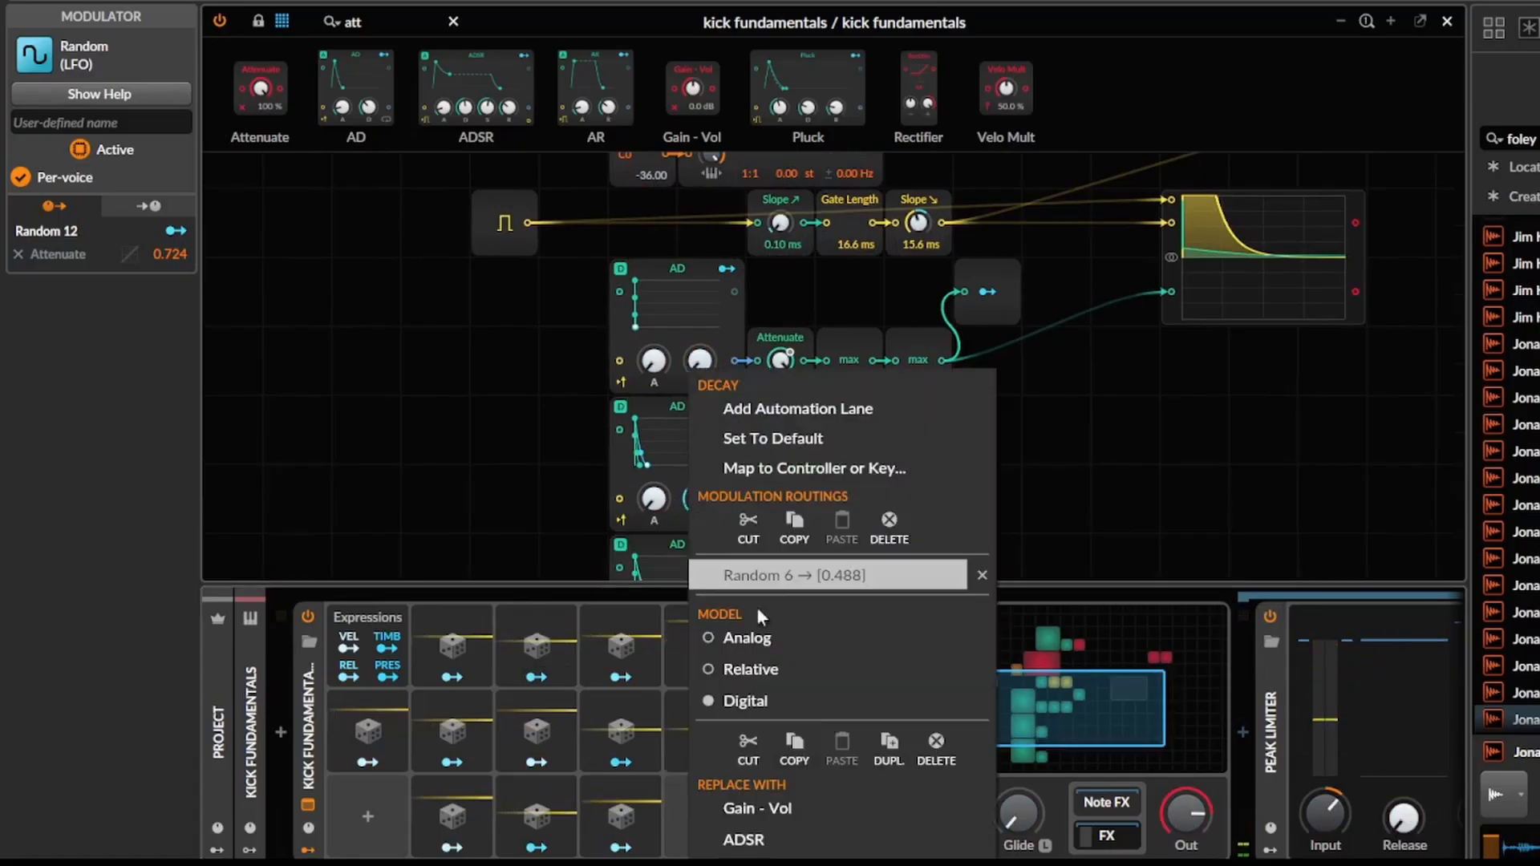
{"action": "left_click", "coordinate": [790, 576]}
{"action": "left_click_drag", "start_coordinate": [708, 502], "coordinate": [708, 491]}
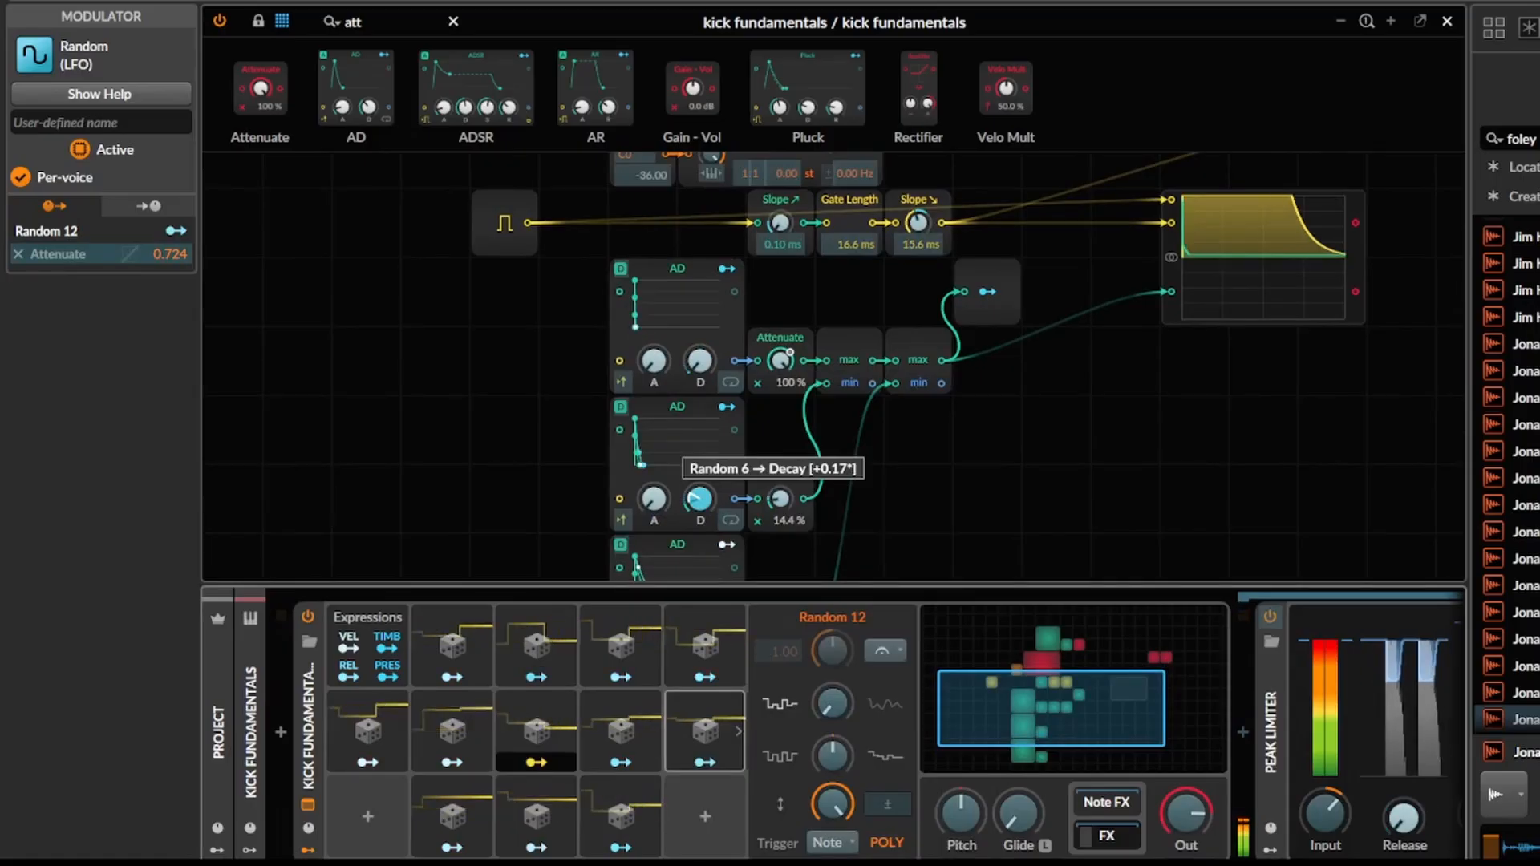
Find the Noise module and place it in the empty grid space before the Sine.
{"action": "left_click_drag", "start_coordinate": [860, 447], "coordinate": [912, 564]}
{"action": "left_click_drag", "start_coordinate": [680, 404], "coordinate": [861, 566]}
{"action": "left_click_drag", "start_coordinate": [412, 24], "coordinate": [271, 18]}
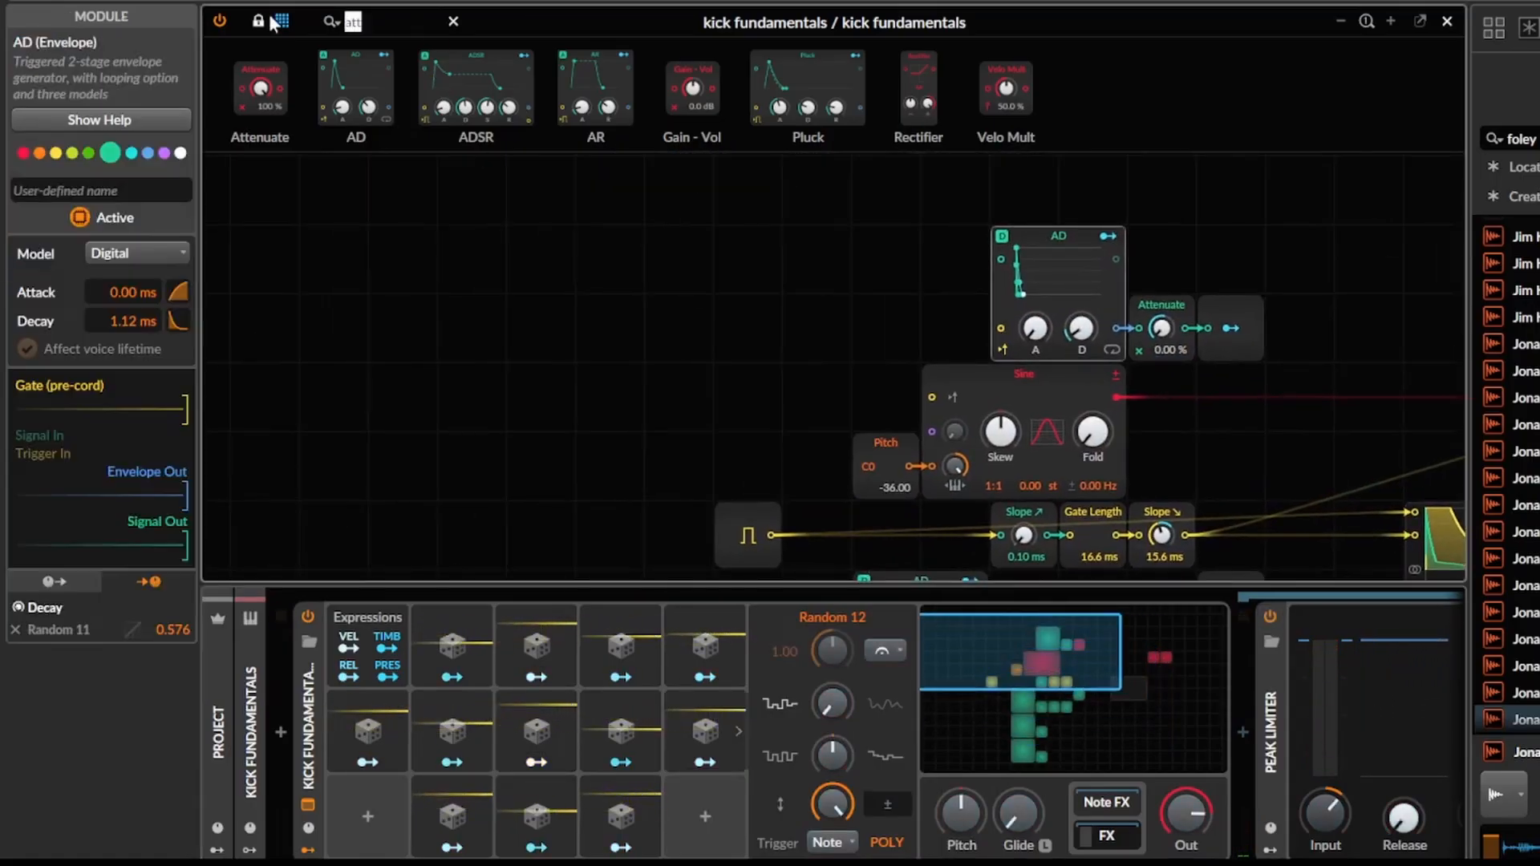
{"action": "type", "text": "whi"}
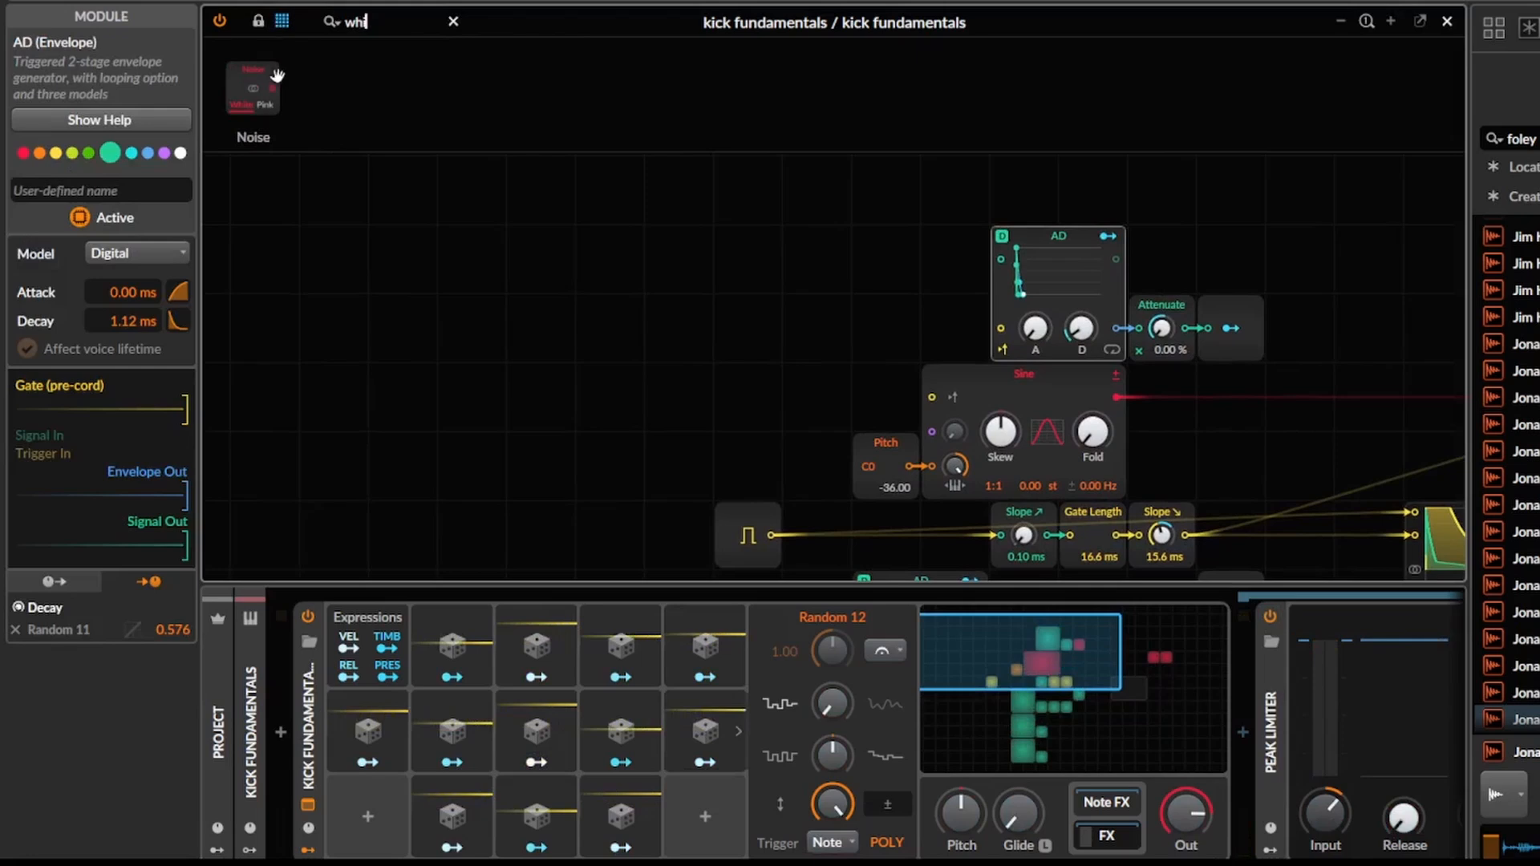
{"action": "left_click", "coordinate": [633, 373]}
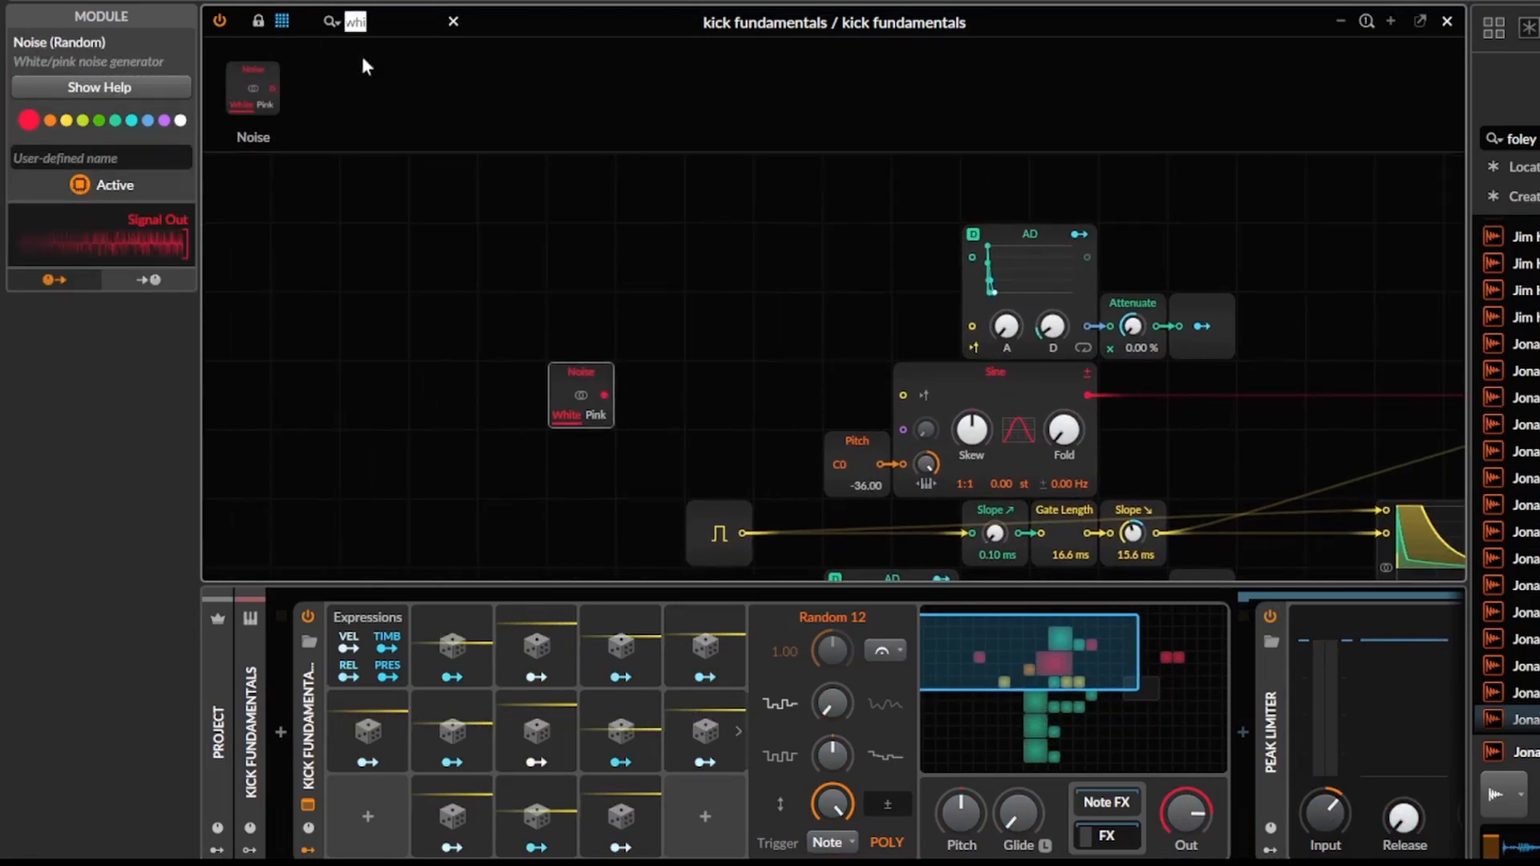
Add an AD and an Attenuate after the Noise and route the chain into the Sine's phase input.
{"action": "type", "text": "ad"}
{"action": "left_click_drag", "start_coordinate": [276, 96], "coordinate": [605, 393]}
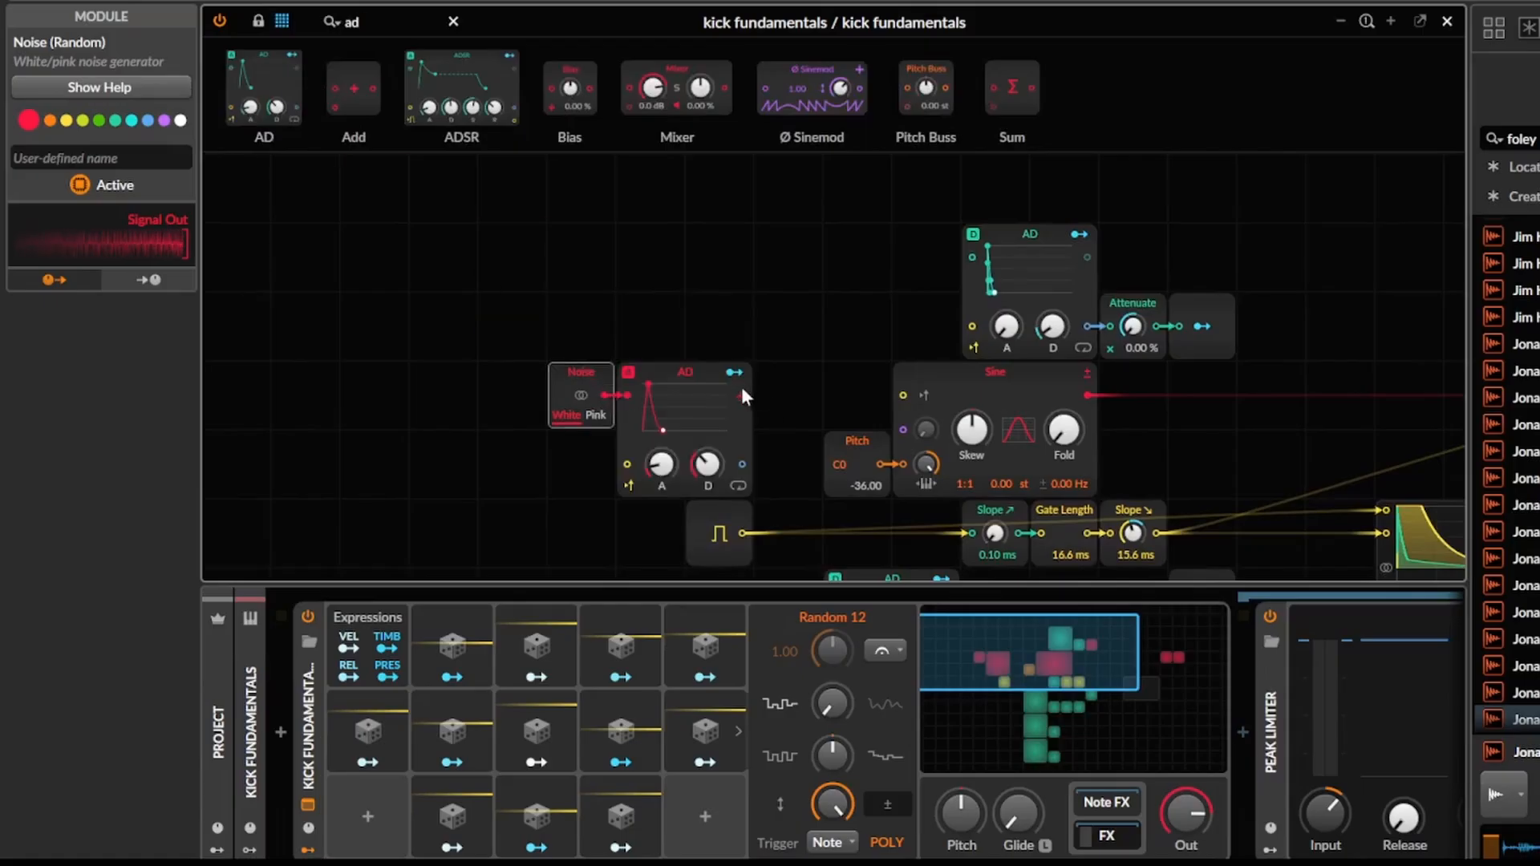
{"action": "left_click_drag", "start_coordinate": [742, 394], "coordinate": [903, 429]}
{"action": "type", "text": "att"}
{"action": "left_click_drag", "start_coordinate": [646, 388], "coordinate": [737, 382]}
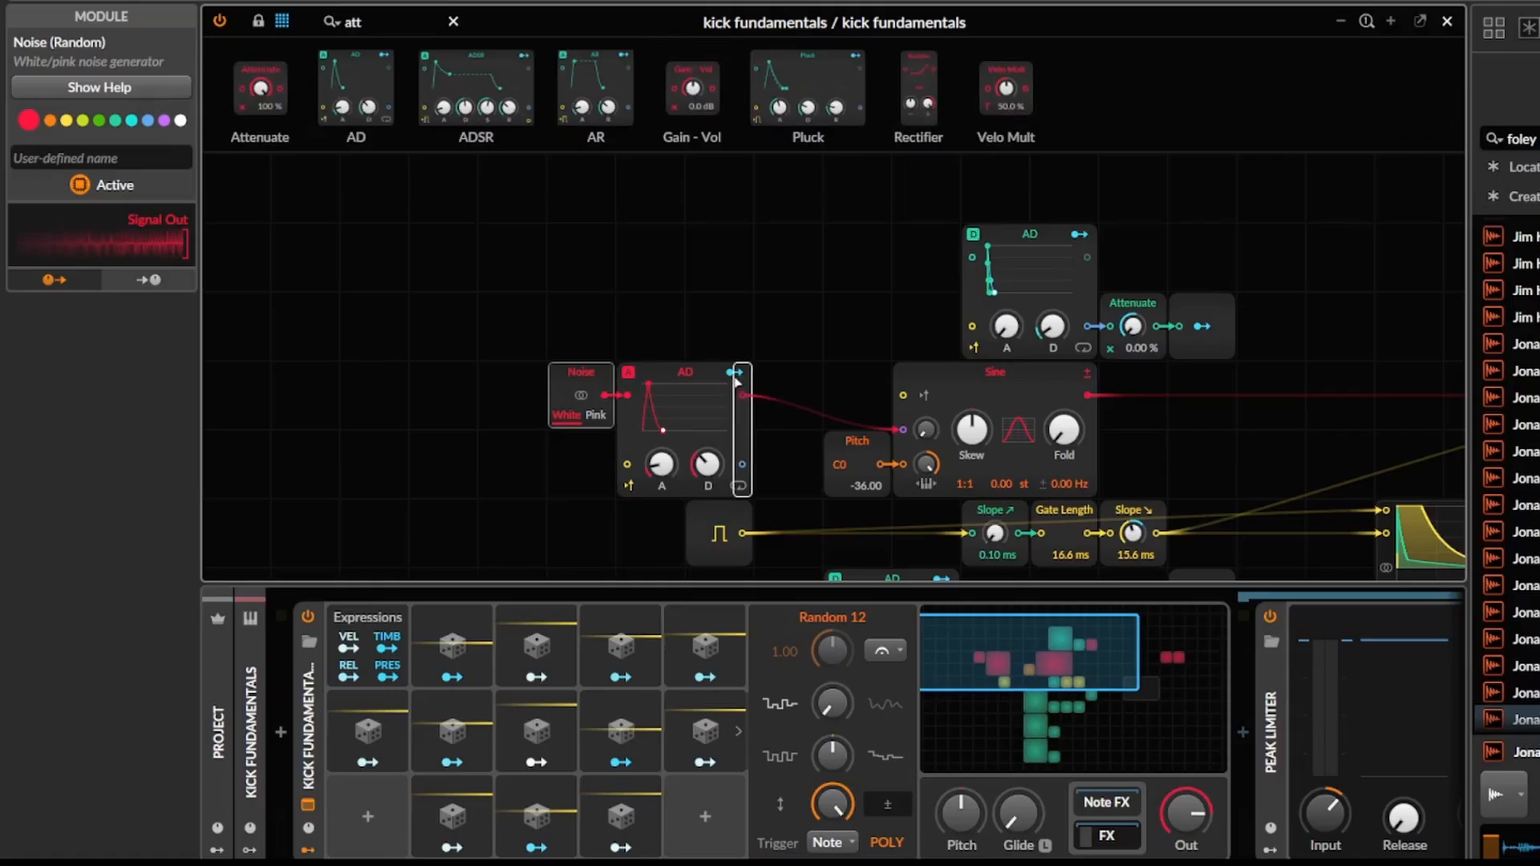
Switch the noise AD to the Digital model with 0.00 ms decay and lower its Attenuate to 0.00 %.
{"action": "left_click", "coordinate": [696, 489]}
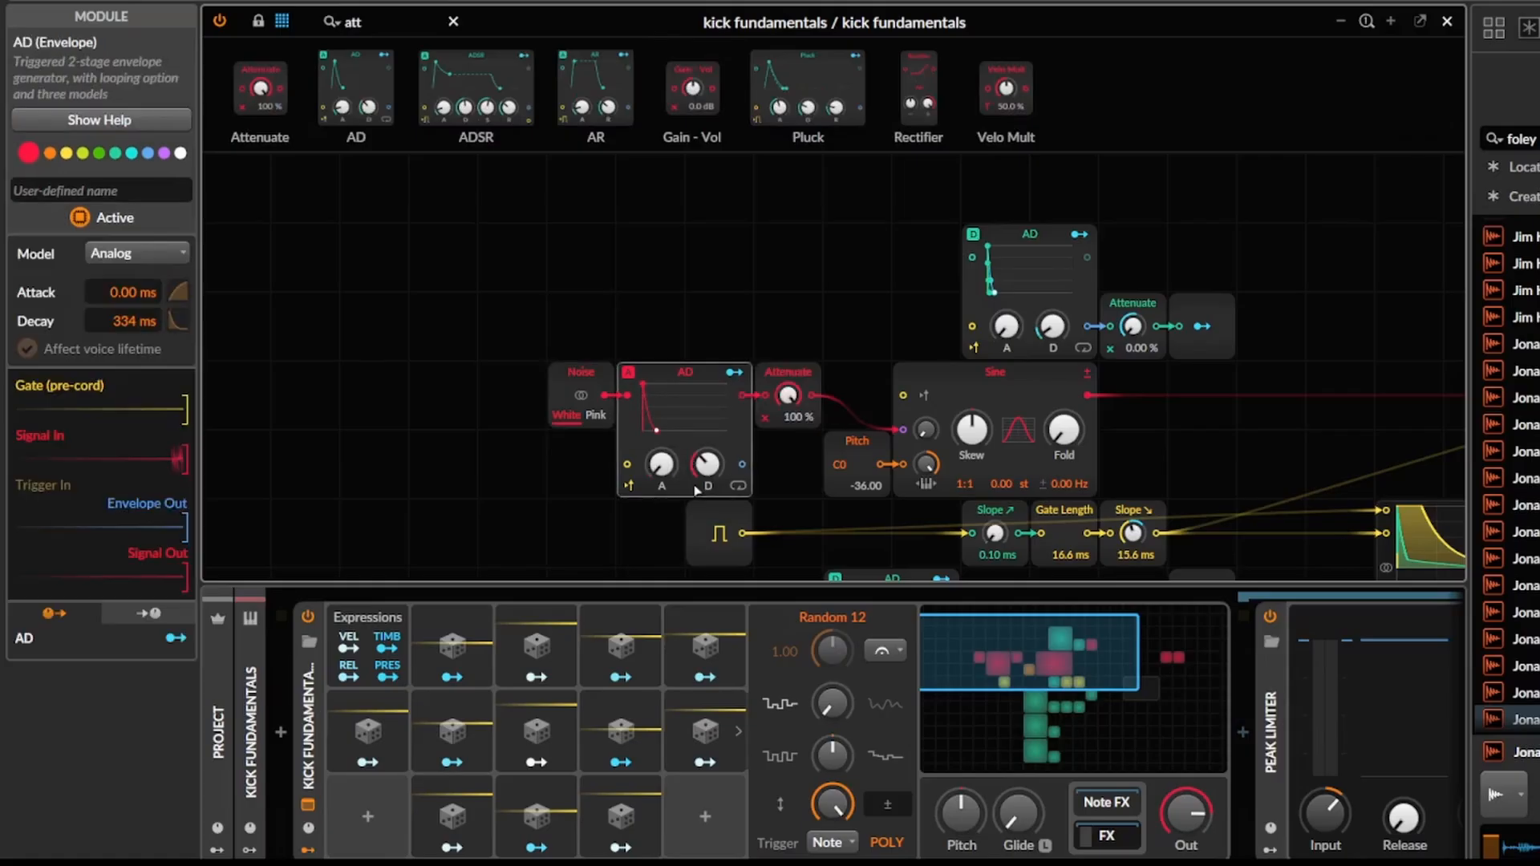
{"action": "left_click", "coordinate": [631, 374]}
{"action": "left_click", "coordinate": [669, 446]}
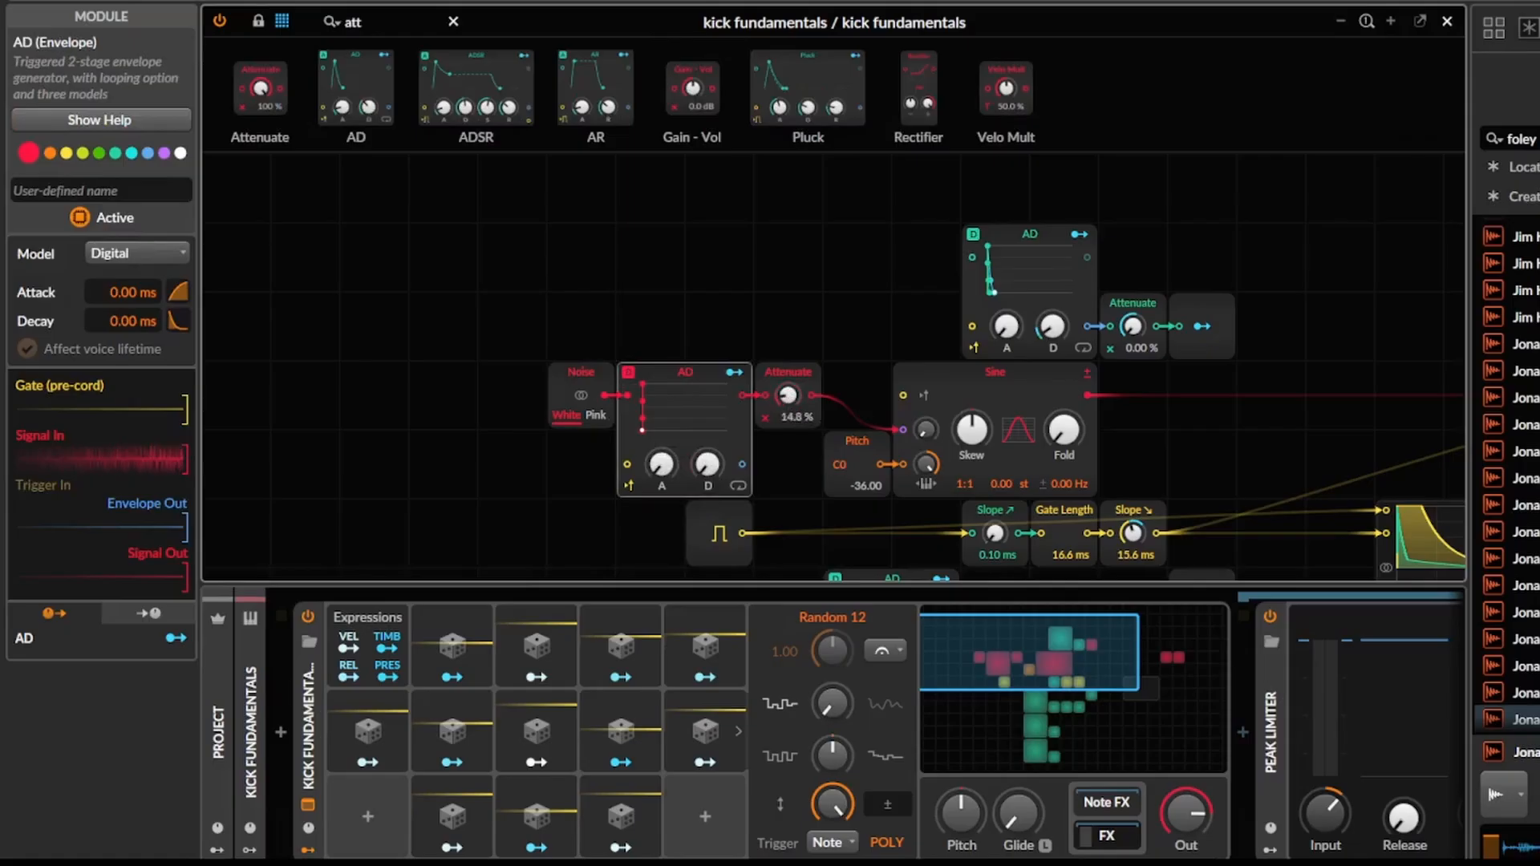
Add another Random modulator and set the Sine's phase modulation amount to 10 %.
{"action": "left_click", "coordinate": [721, 652]}
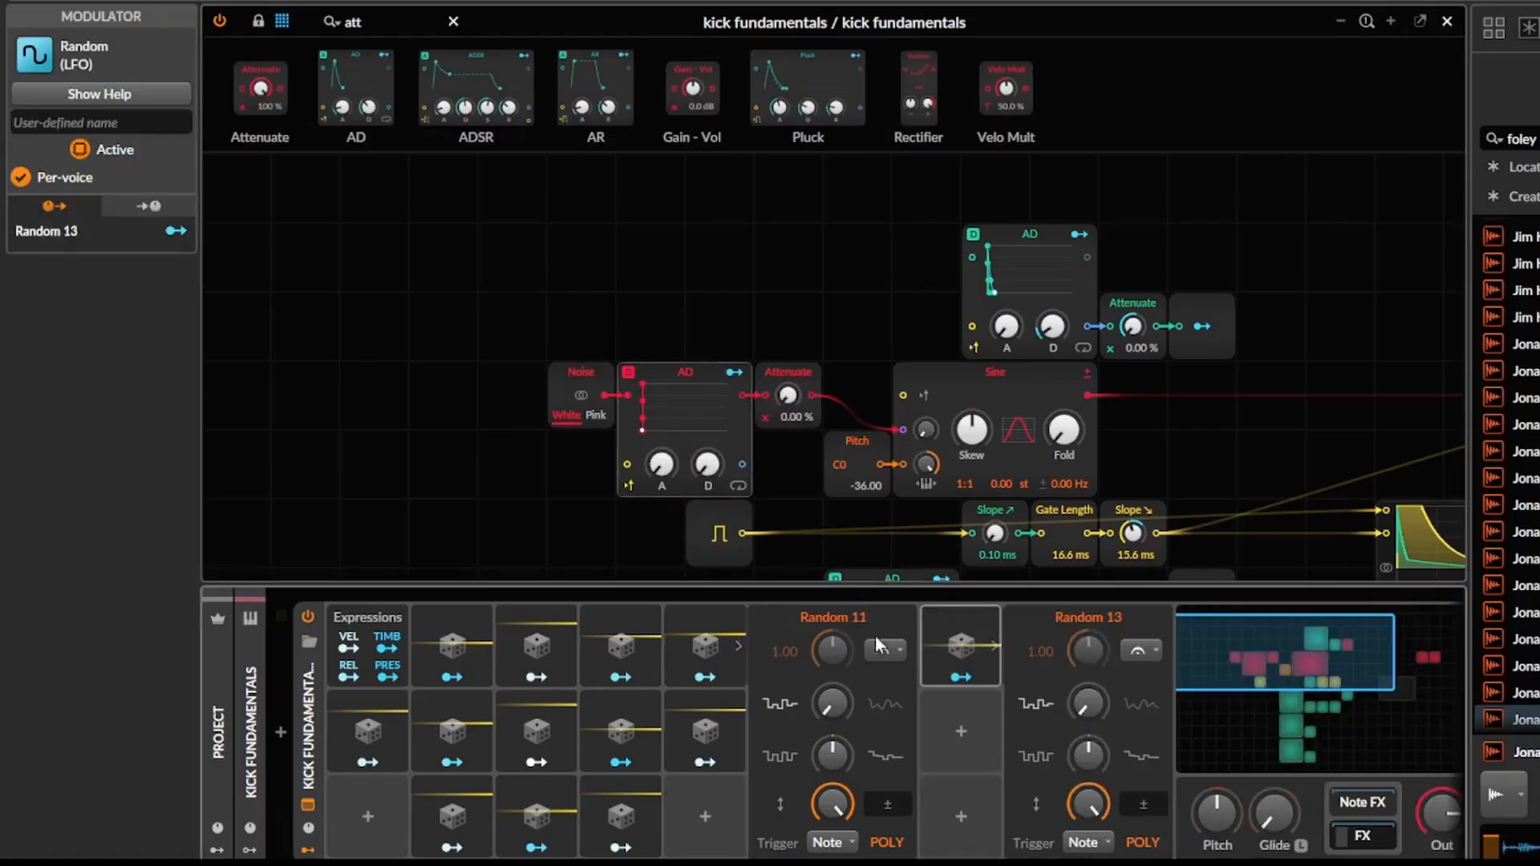
{"action": "double_click", "coordinate": [930, 430]}
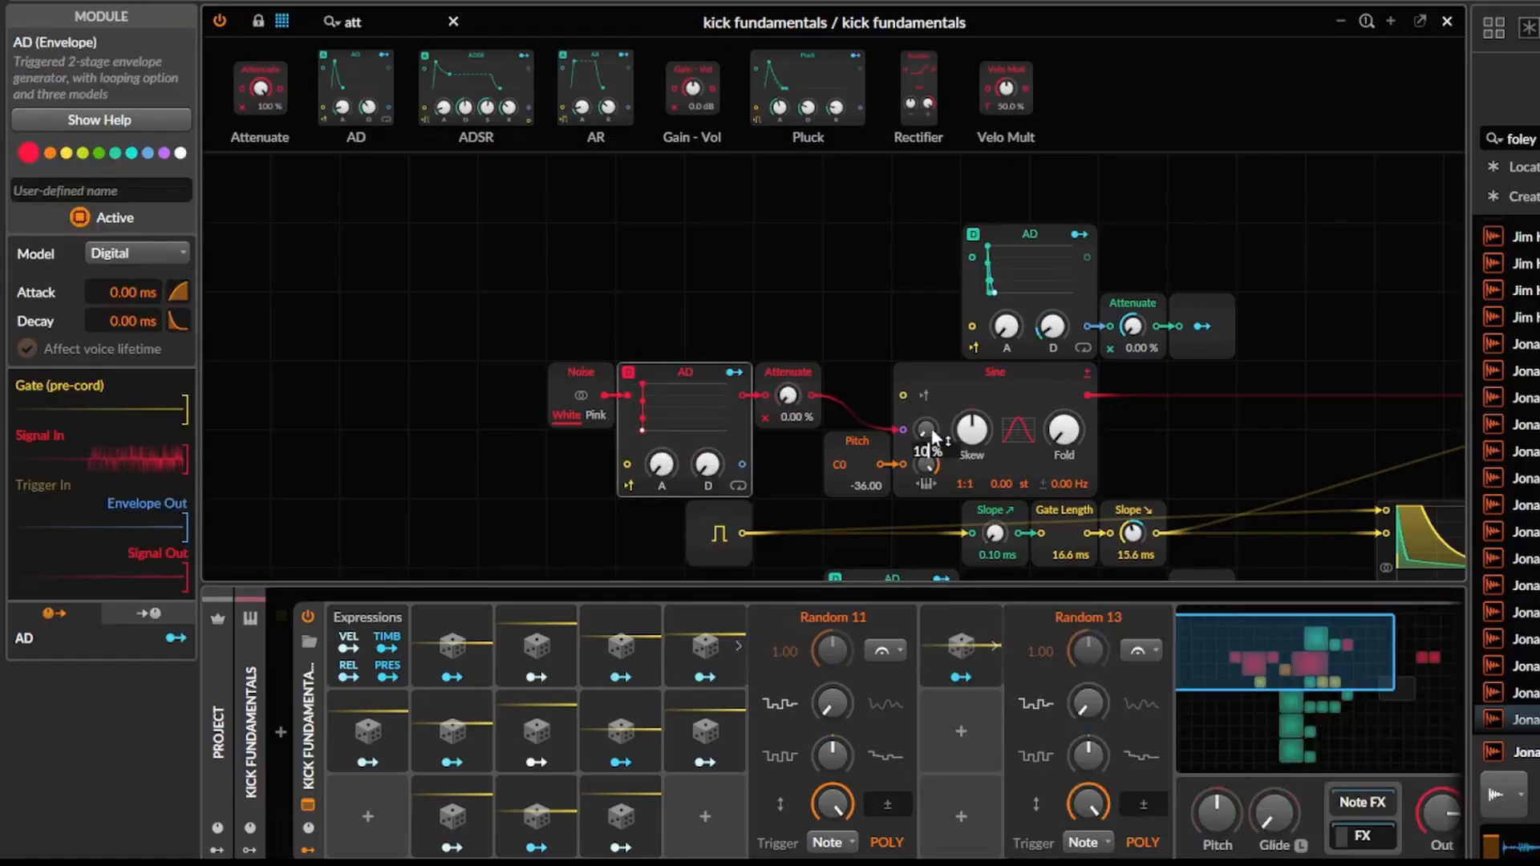
{"action": "key", "text": "Return"}
Modulate the noise chain's Attenuate with Random 13.
{"action": "left_click", "coordinate": [960, 677]}
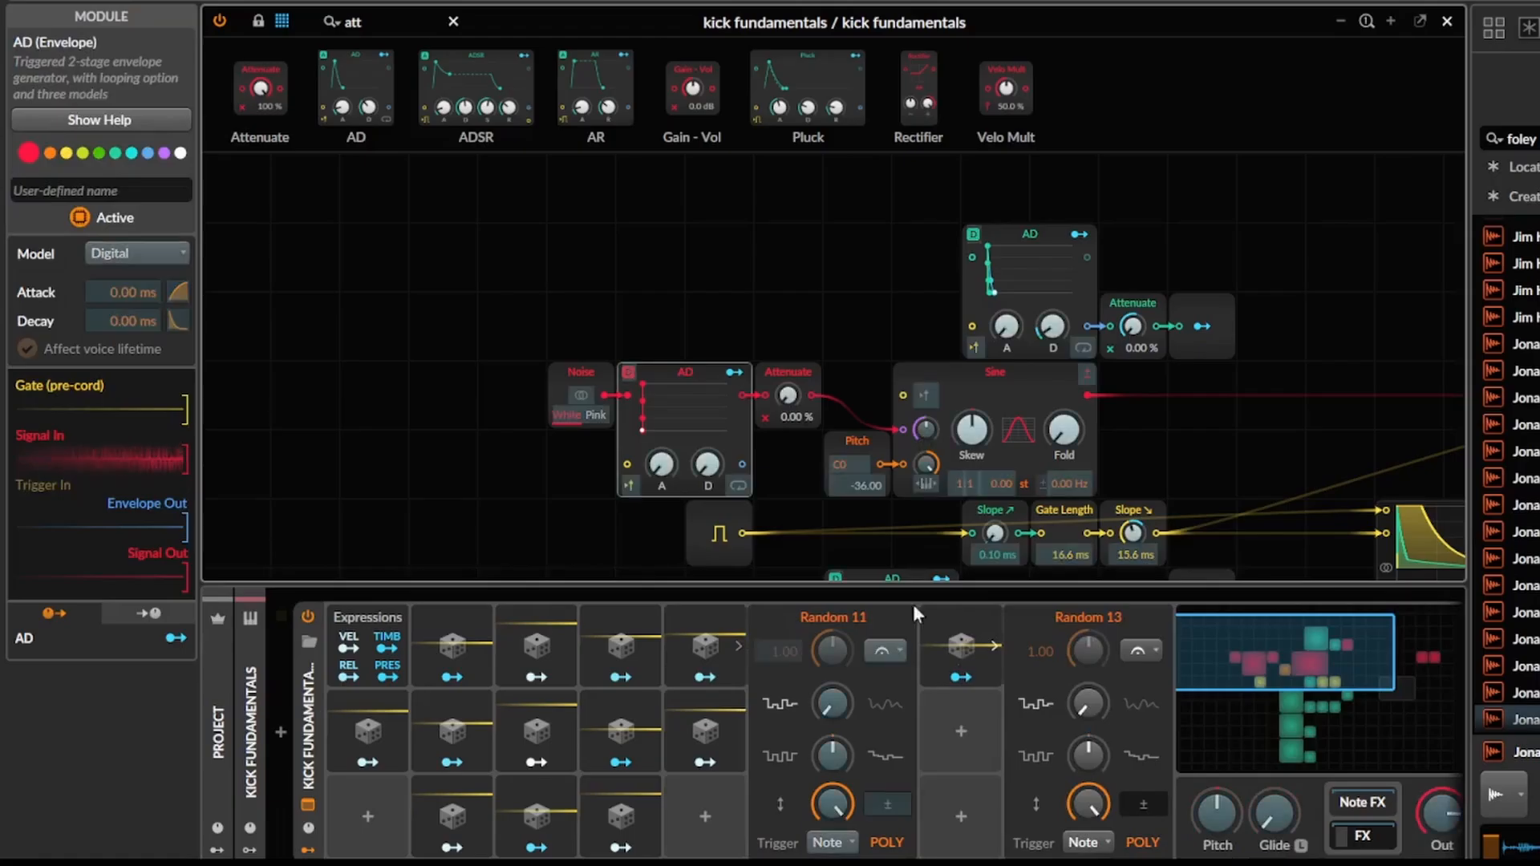
{"action": "left_click_drag", "start_coordinate": [789, 396], "coordinate": [790, 321]}
{"action": "left_click", "coordinate": [961, 677]}
Duplicate Random 13, stack the copy beneath it, and modulate the noise AD's decay with the copy by 0.272.
{"action": "left_click", "coordinate": [979, 640]}
{"action": "key", "text": "ctrl+d"}
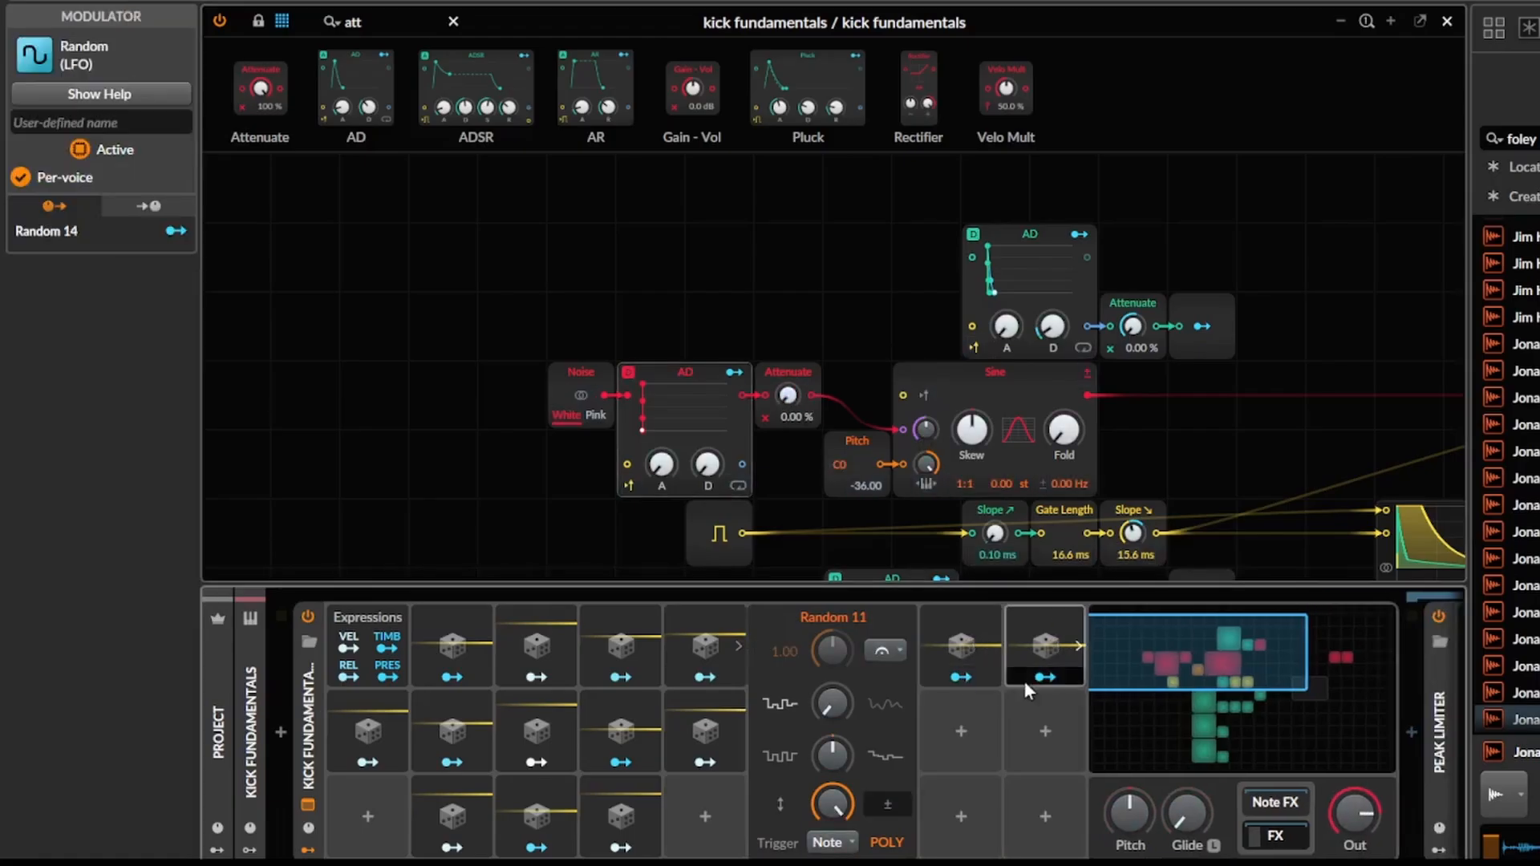
{"action": "left_click_drag", "start_coordinate": [1024, 676], "coordinate": [970, 759]}
{"action": "left_click", "coordinate": [963, 761]}
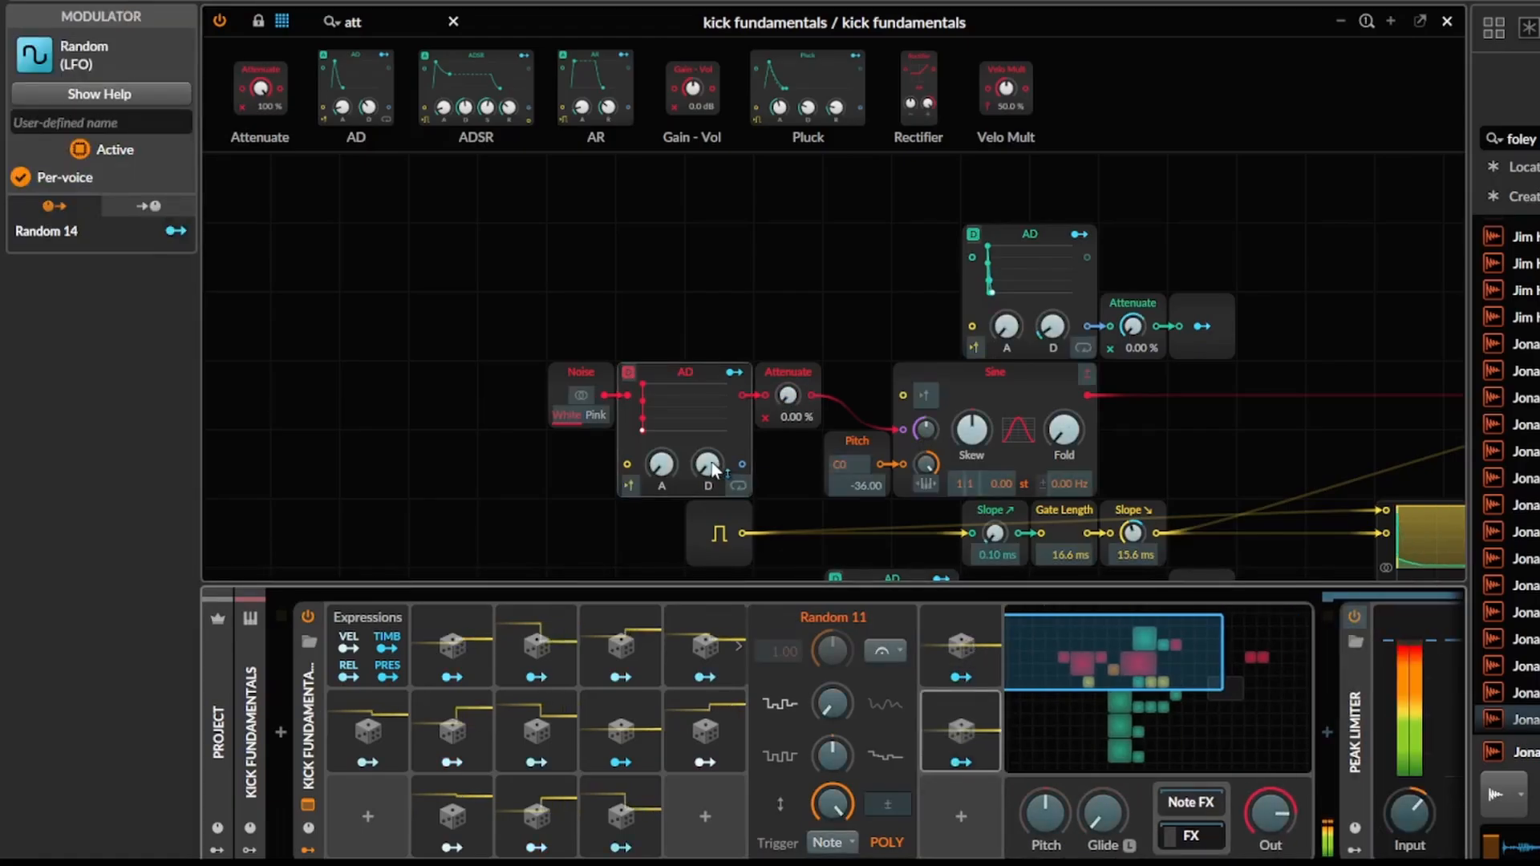
{"action": "mouse_move", "coordinate": [707, 464]}
{"action": "left_mouse_down"}
{"action": "mouse_move", "coordinate": [707, 433]}
{"action": "mouse_move", "coordinate": [708, 465]}
{"action": "left_mouse_up"}
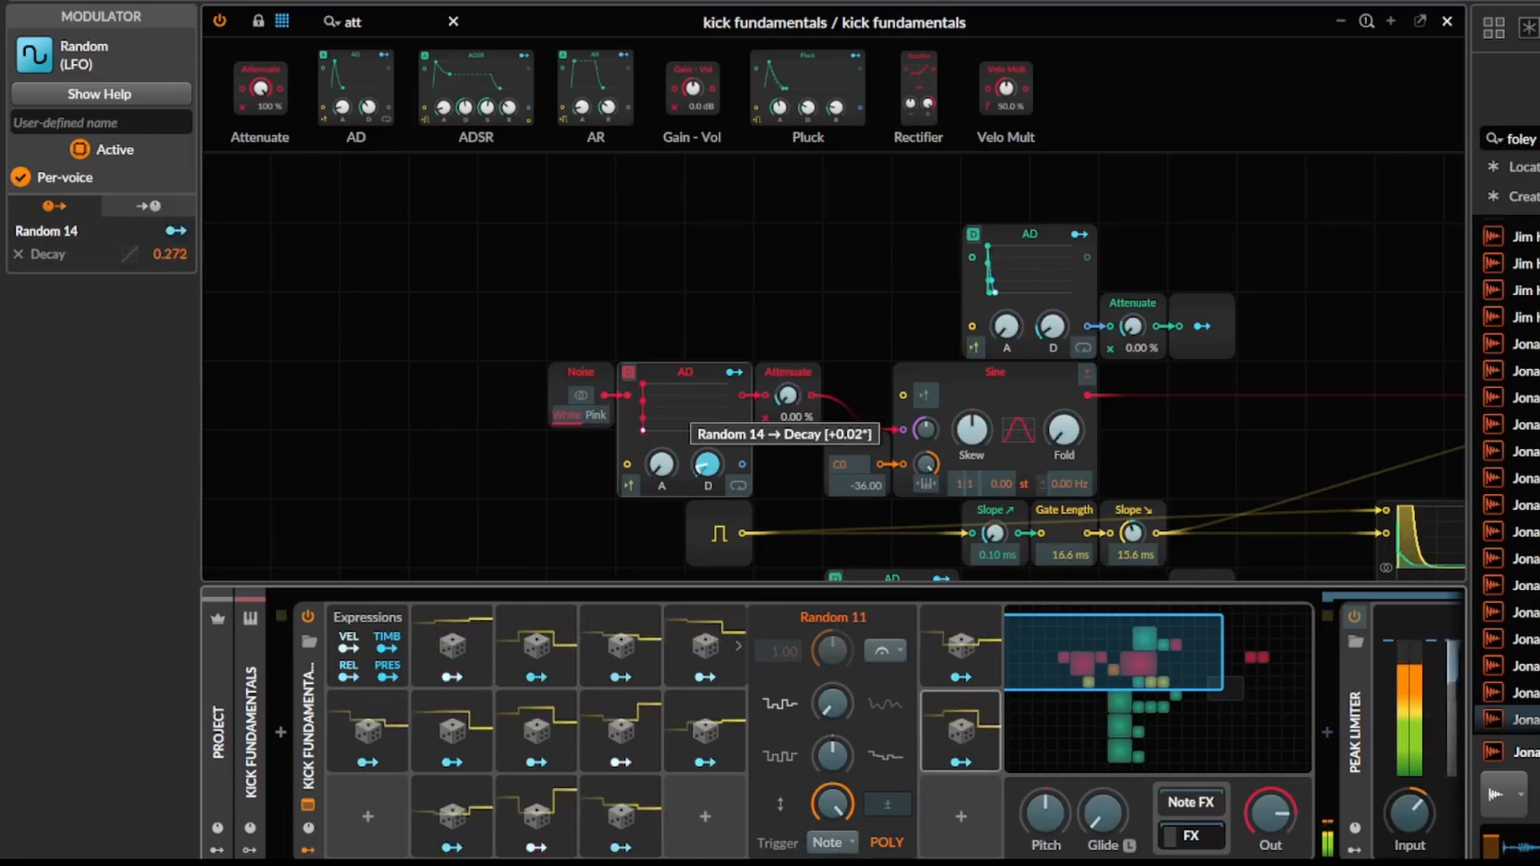
{"action": "key", "text": "Escape"}
Increase the Sine's phase modulation amount and collapse the Peak Limiter device.
{"action": "left_click_drag", "start_coordinate": [918, 443], "coordinate": [918, 408]}
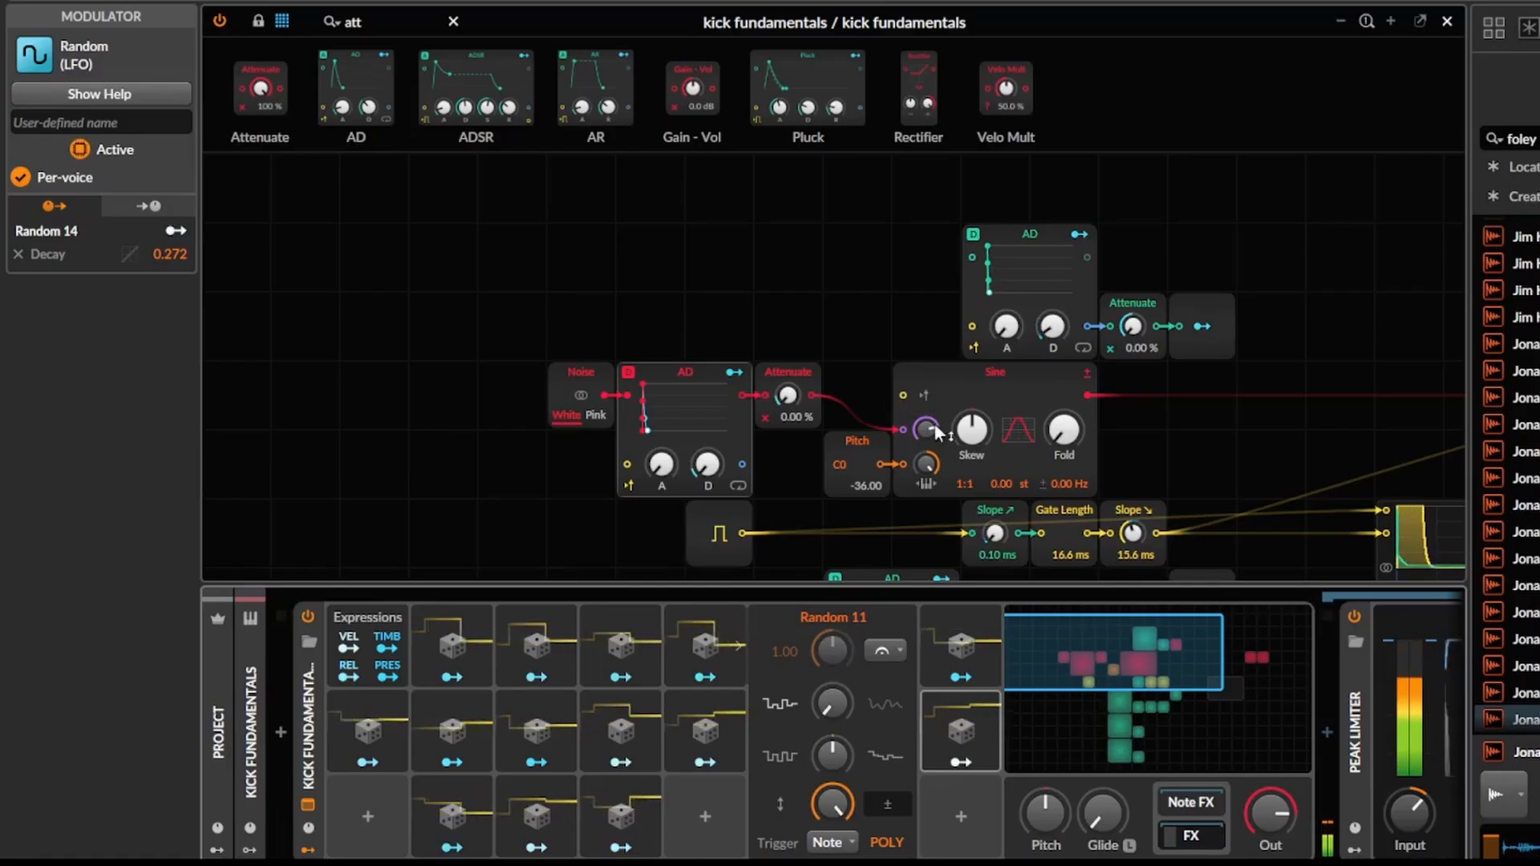
{"action": "left_click_drag", "start_coordinate": [1187, 454], "coordinate": [893, 415]}
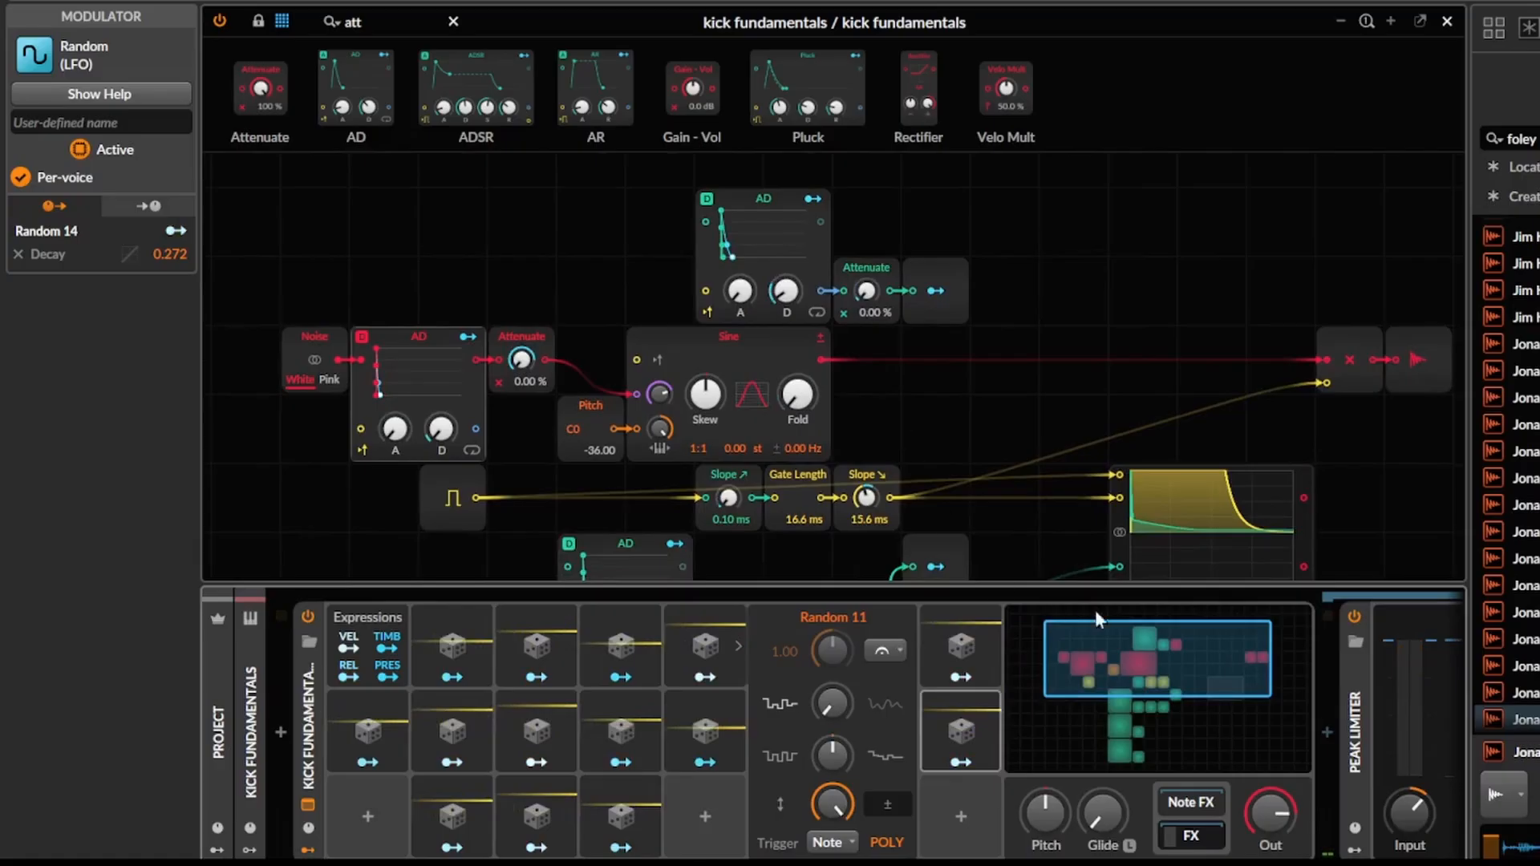
{"action": "left_click", "coordinate": [1352, 706]}
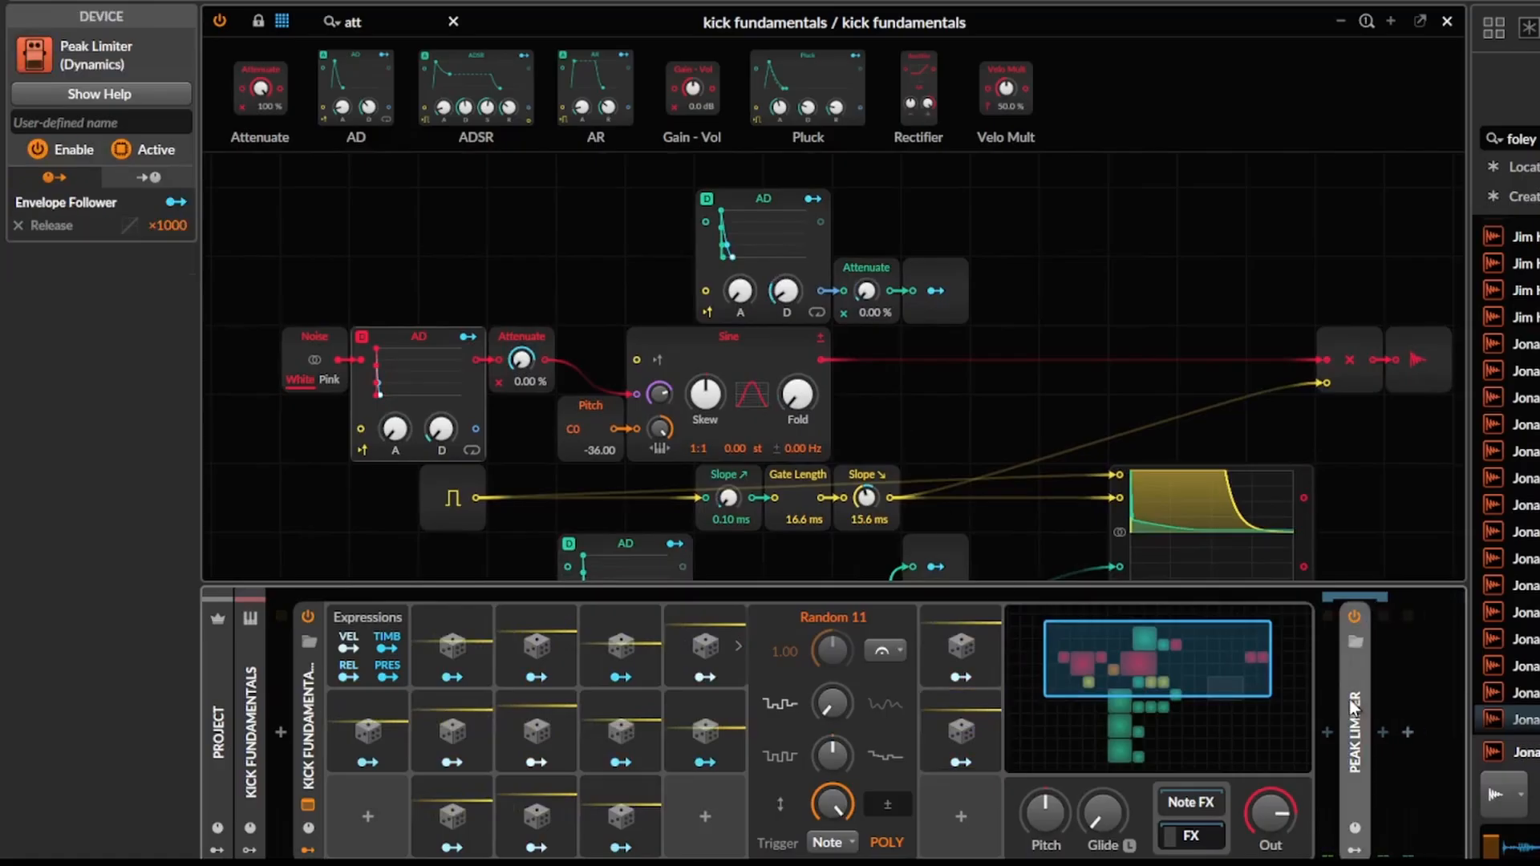
Play back the kick patch to audition the randomised hits.
{"action": "left_click", "coordinate": [1325, 739]}
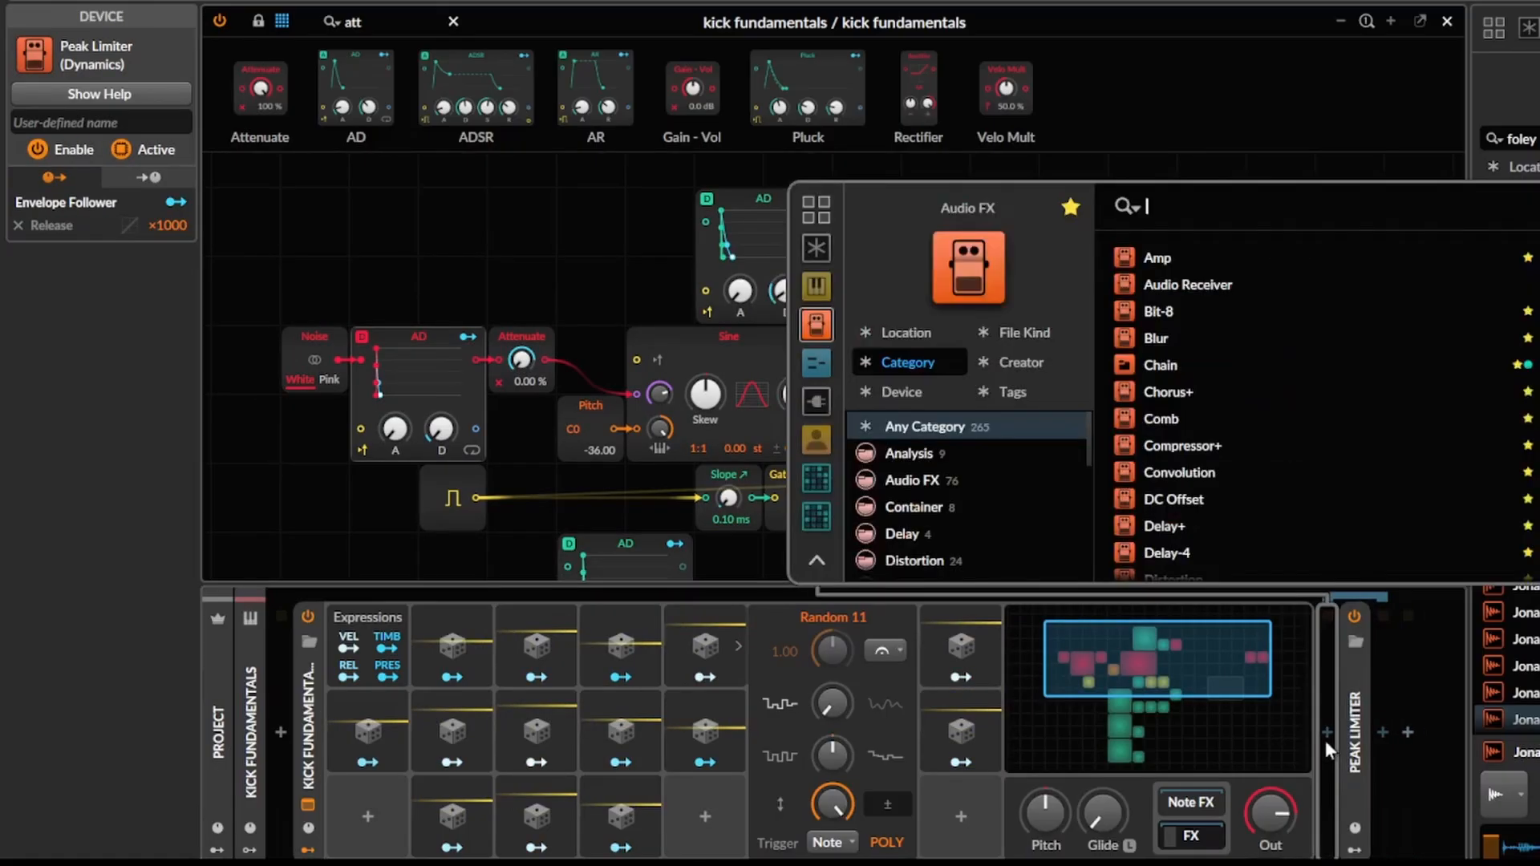
{"action": "key", "text": "Escape"}
{"action": "left_click_drag", "start_coordinate": [1025, 466], "coordinate": [1064, 230]}
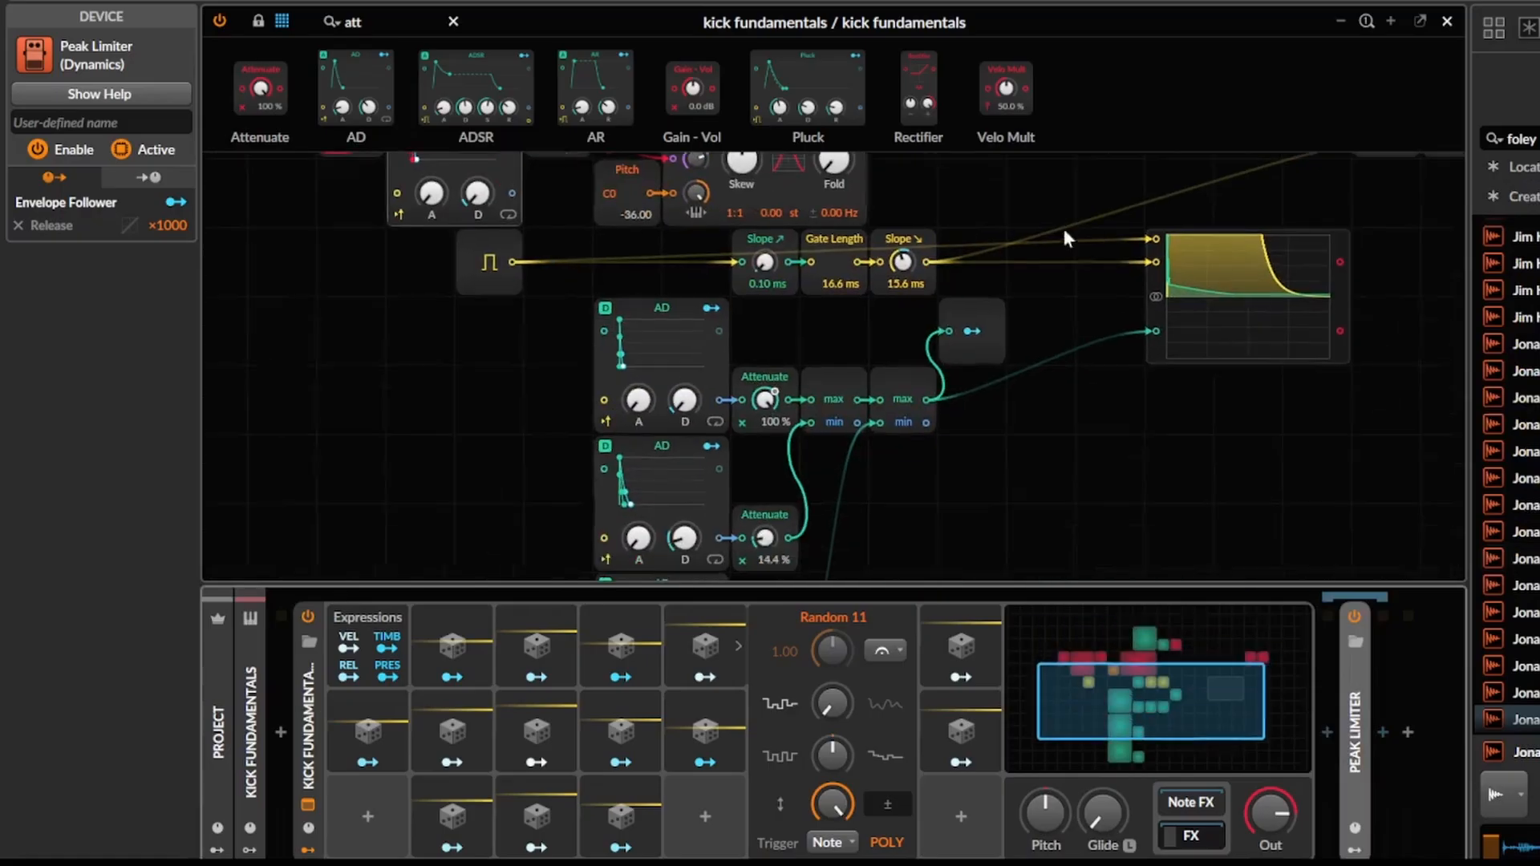
{"action": "left_click_drag", "start_coordinate": [1032, 369], "coordinate": [912, 510]}
{"action": "key", "text": "space"}
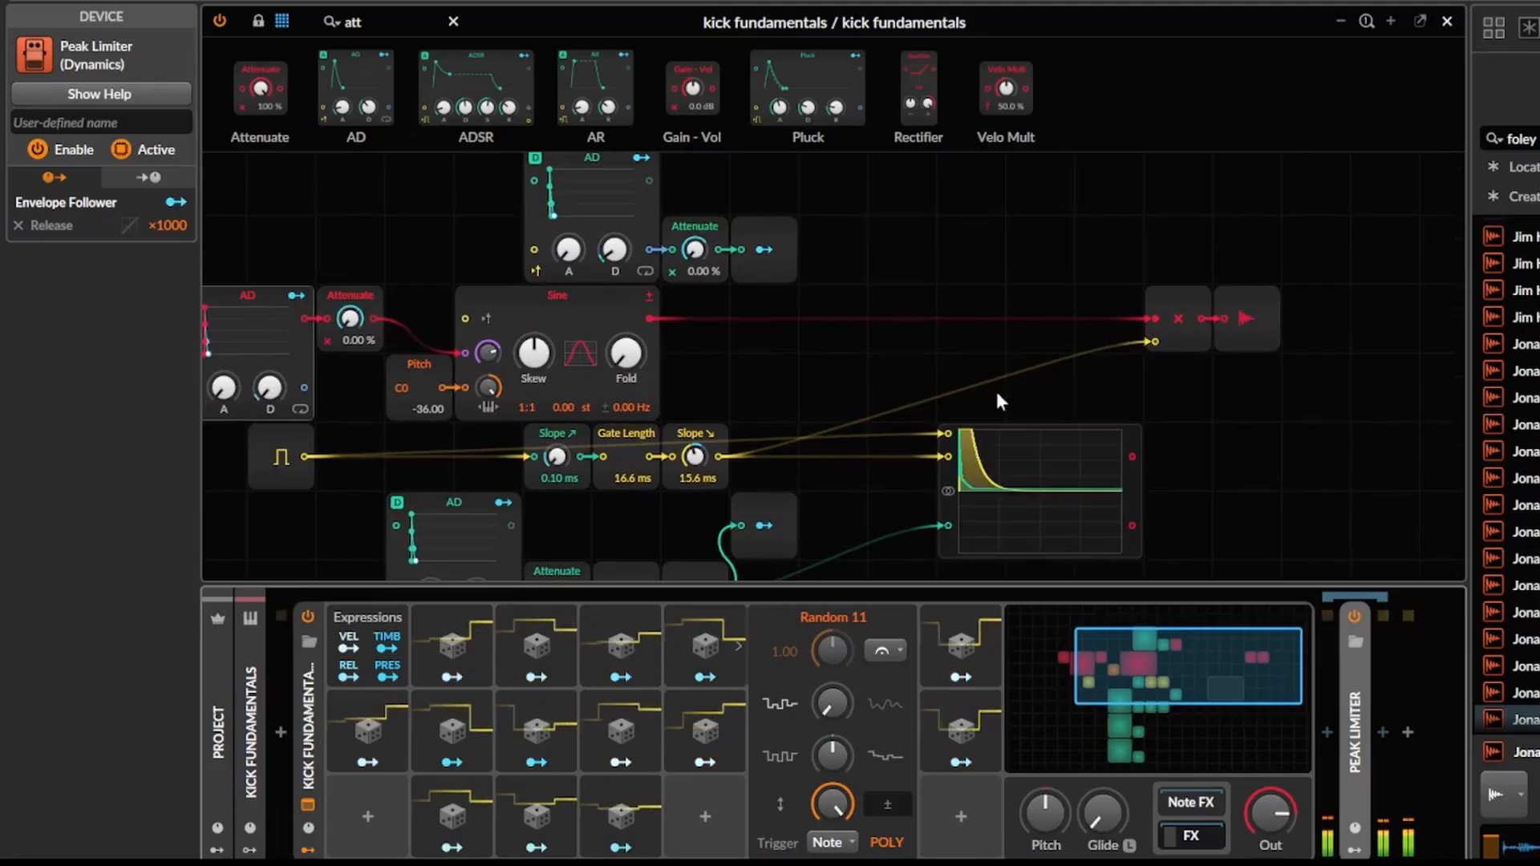
Adjust Random 2's modulation amount on the Gate Length.
{"action": "scroll", "coordinate": [859, 463], "scroll_direction": "down", "scroll_amount": 5}
{"action": "scroll", "coordinate": [859, 463], "scroll_direction": "left", "scroll_amount": 3}
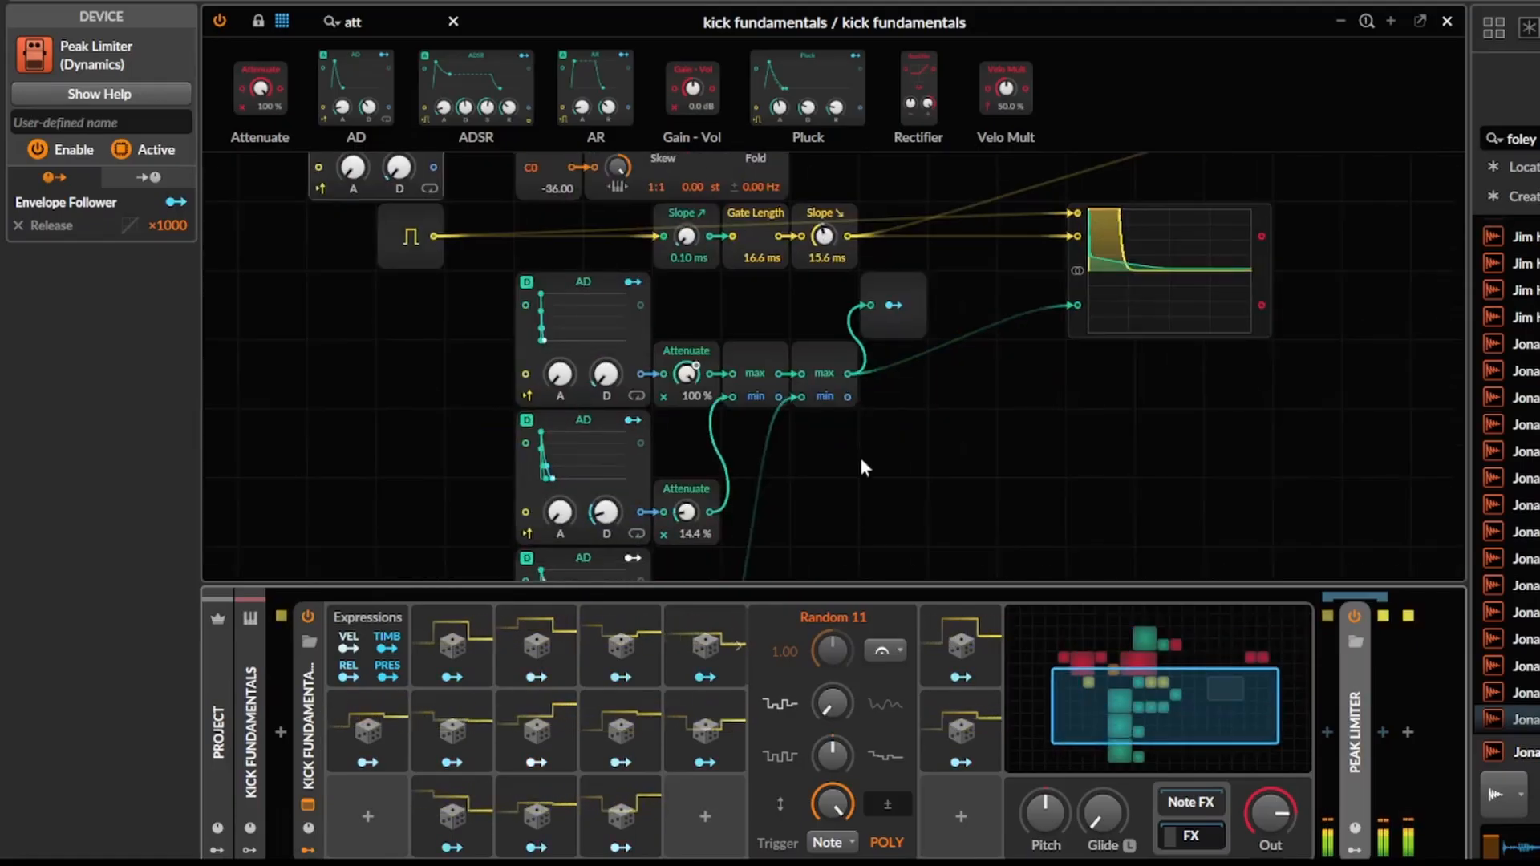
{"action": "right_click", "coordinate": [755, 287]}
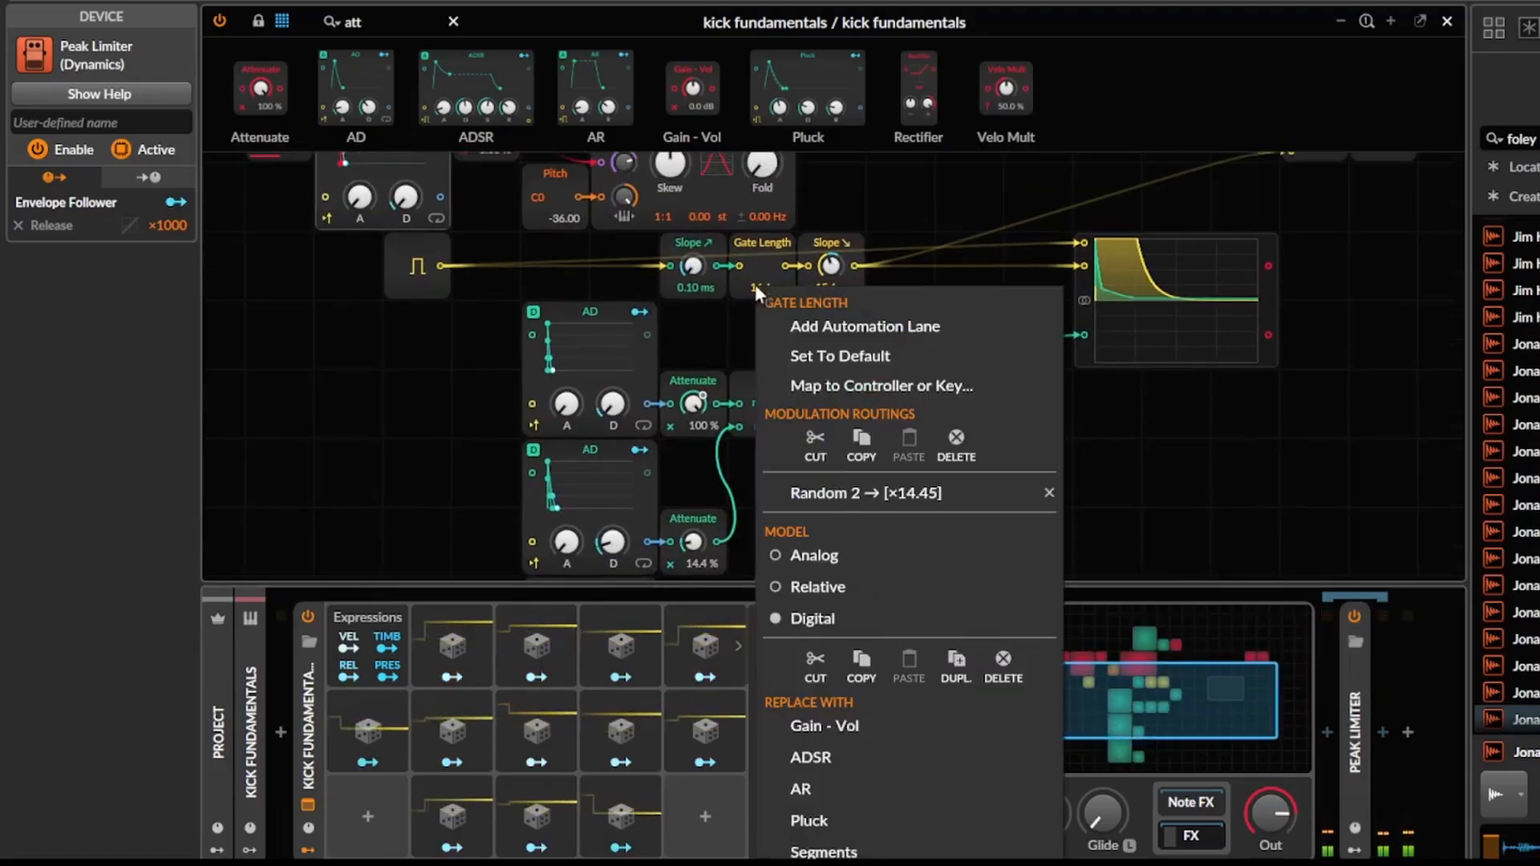
{"action": "left_click", "coordinate": [854, 494]}
{"action": "left_click_drag", "start_coordinate": [767, 300], "coordinate": [768, 278]}
{"action": "left_click", "coordinate": [834, 265]}
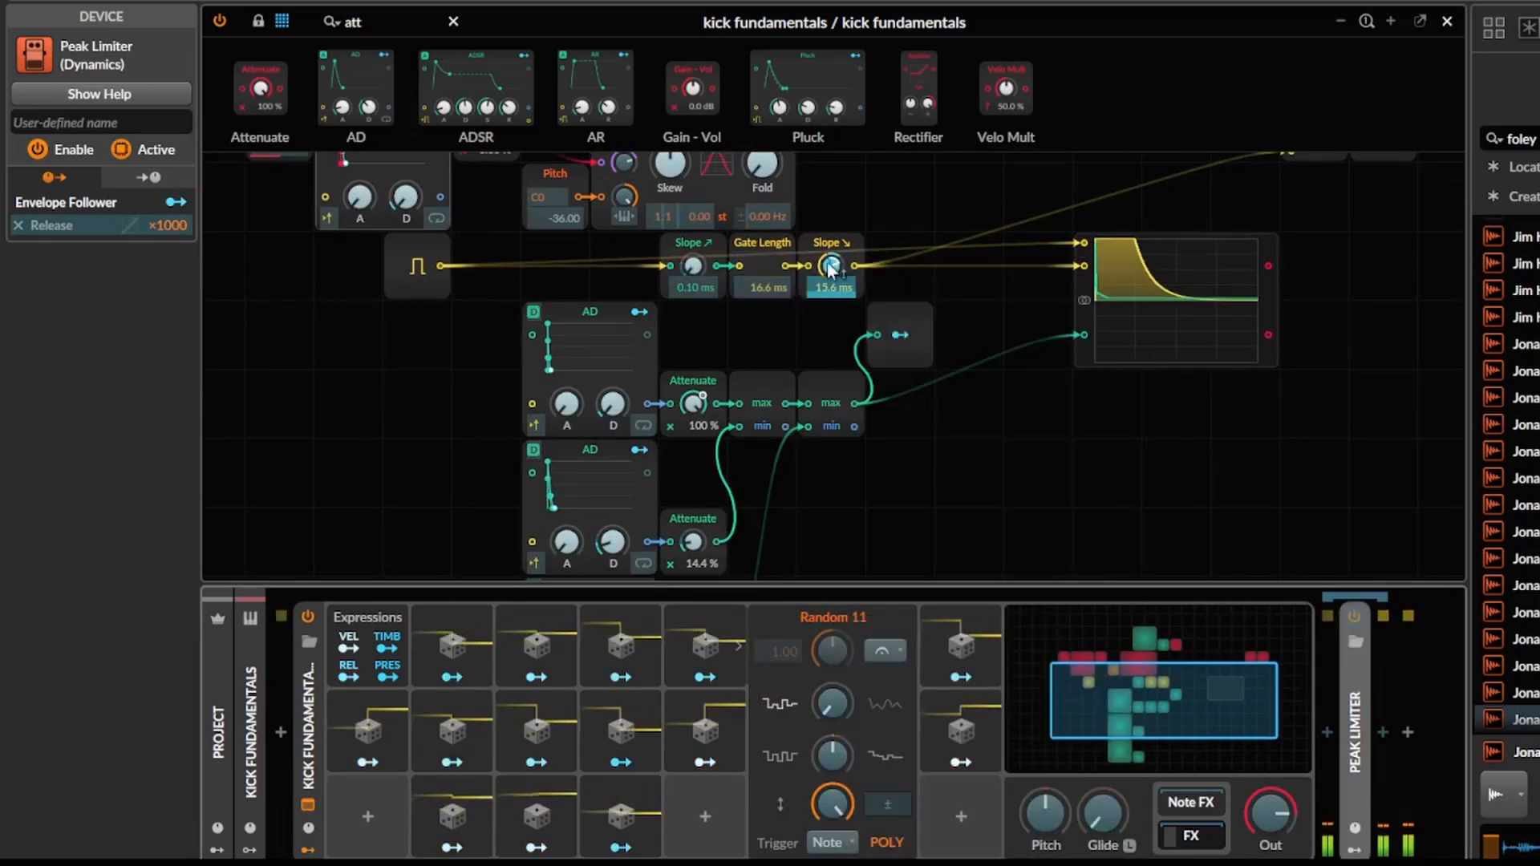
{"action": "left_click", "coordinate": [820, 335]}
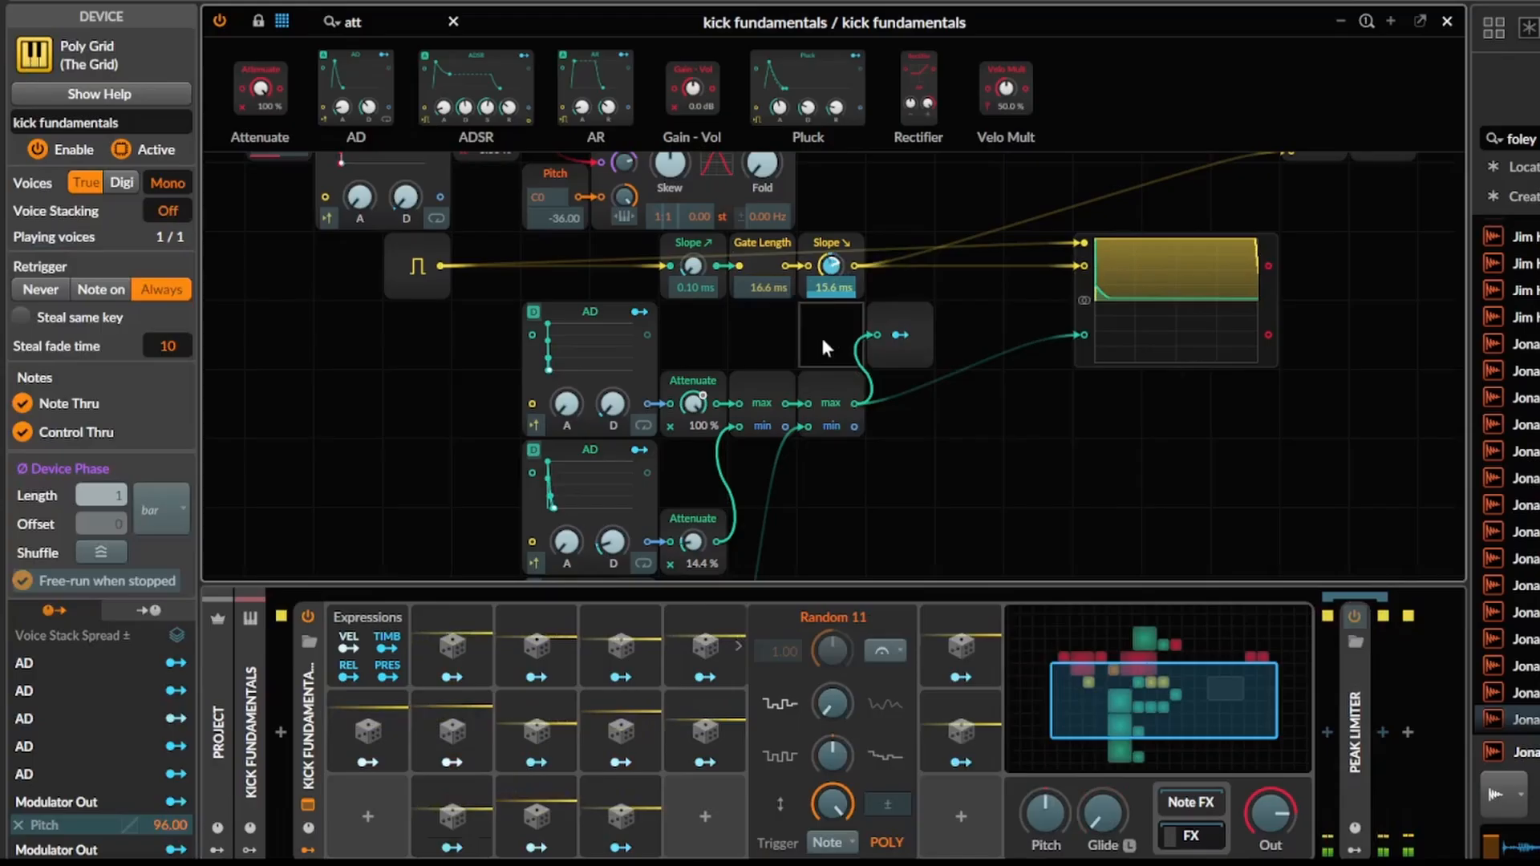
Set Random 3's modulation amount on the rising Slope to ×2.249.
{"action": "right_click", "coordinate": [692, 265]}
{"action": "left_click", "coordinate": [778, 472]}
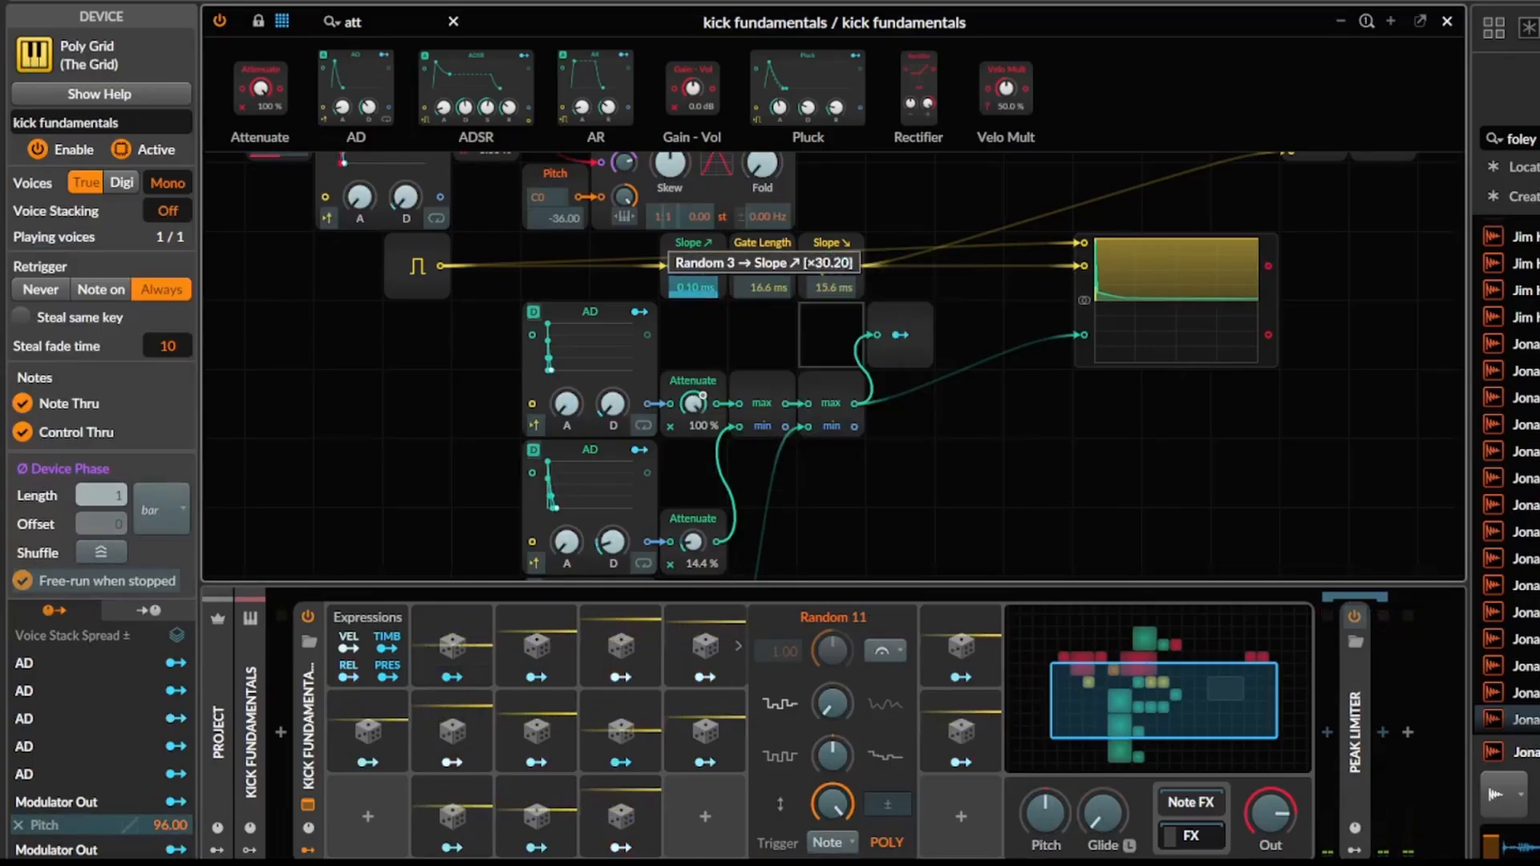
{"action": "mouse_move", "coordinate": [695, 263]}
{"action": "left_mouse_down"}
{"action": "mouse_move", "coordinate": [695, 238]}
{"action": "mouse_move", "coordinate": [695, 254]}
{"action": "left_mouse_up"}
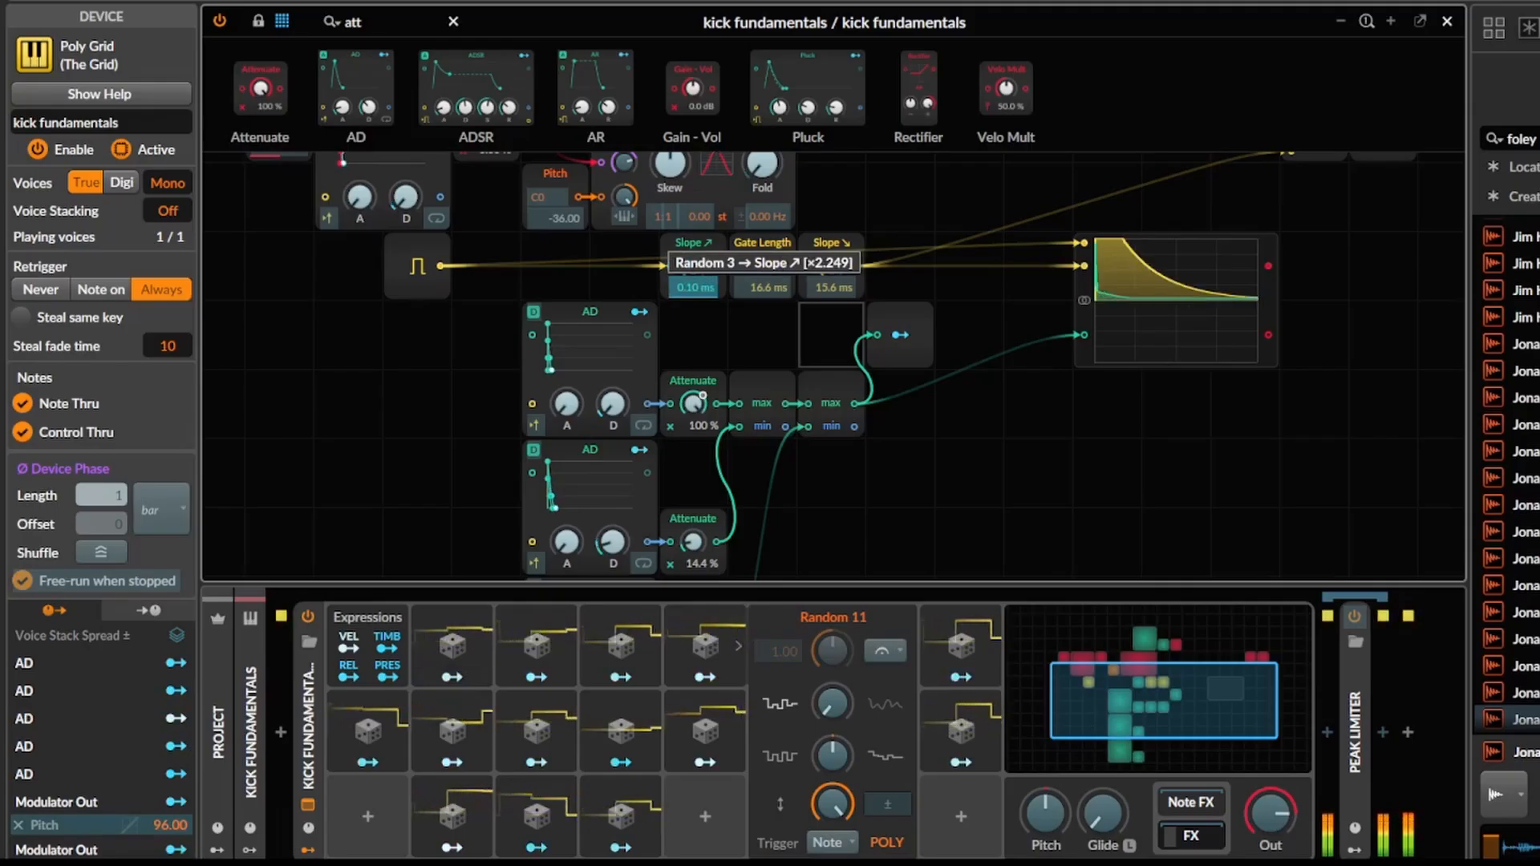
Insert an EQ+ between the Poly Grid and the Peak Limiter.
{"action": "left_click_drag", "start_coordinate": [918, 263], "coordinate": [771, 275]}
{"action": "left_click", "coordinate": [1331, 733]}
{"action": "type", "text": "eq"}
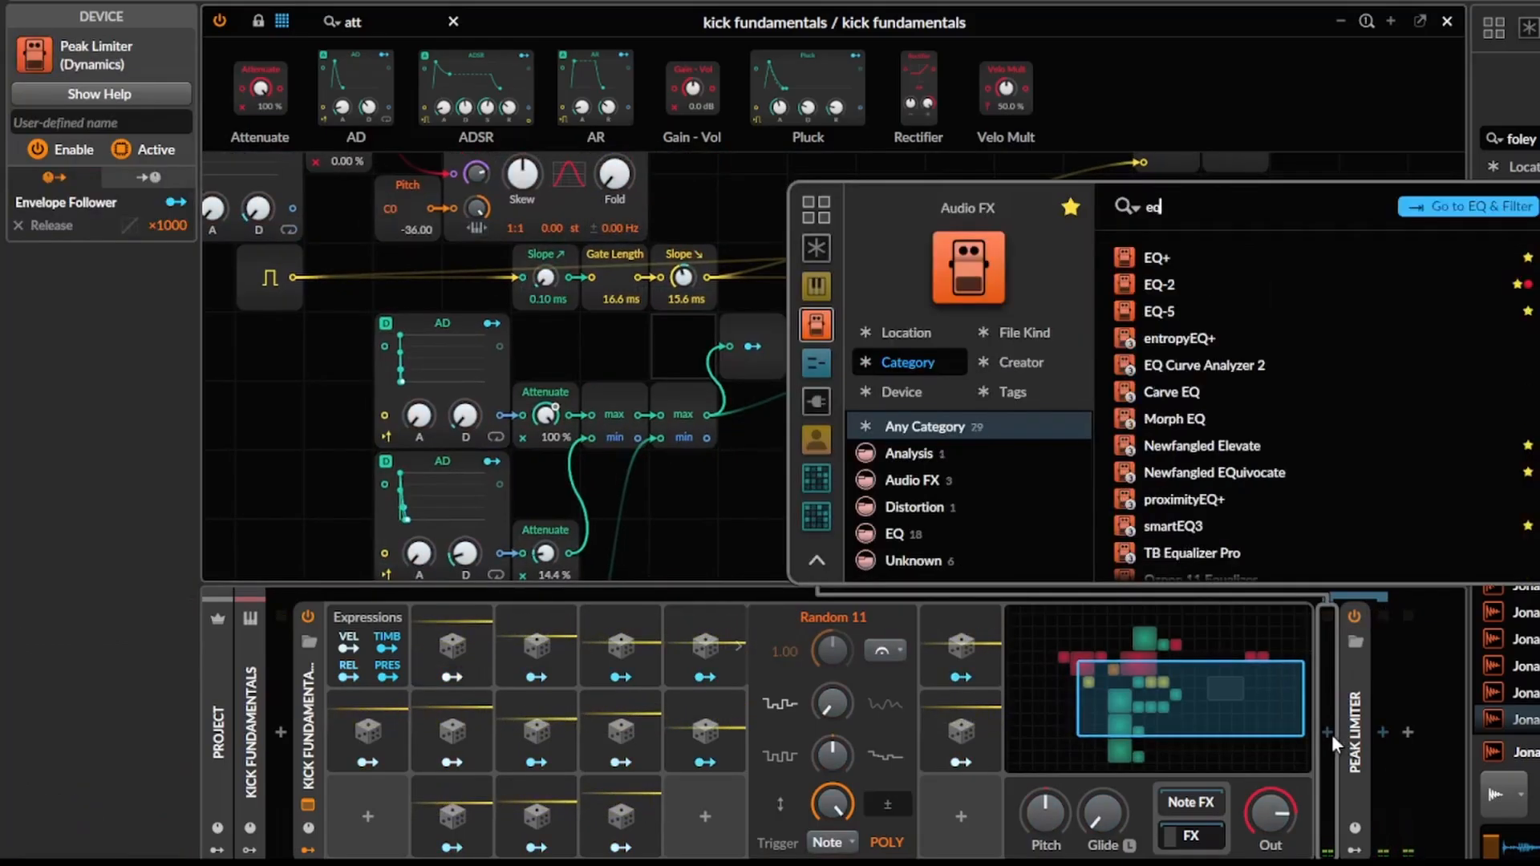
{"action": "key", "text": "Return"}
Add EQ+ bell boosts of +3.7 dB at 173 Hz and +5.0 dB at 7.15 kHz, and collapse the device.
{"action": "mouse_move", "coordinate": [1084, 733]}
{"action": "left_mouse_down"}
{"action": "mouse_move", "coordinate": [1108, 701]}
{"action": "mouse_move", "coordinate": [1103, 718]}
{"action": "left_mouse_up"}
{"action": "left_click_drag", "start_coordinate": [1283, 733], "coordinate": [1359, 718]}
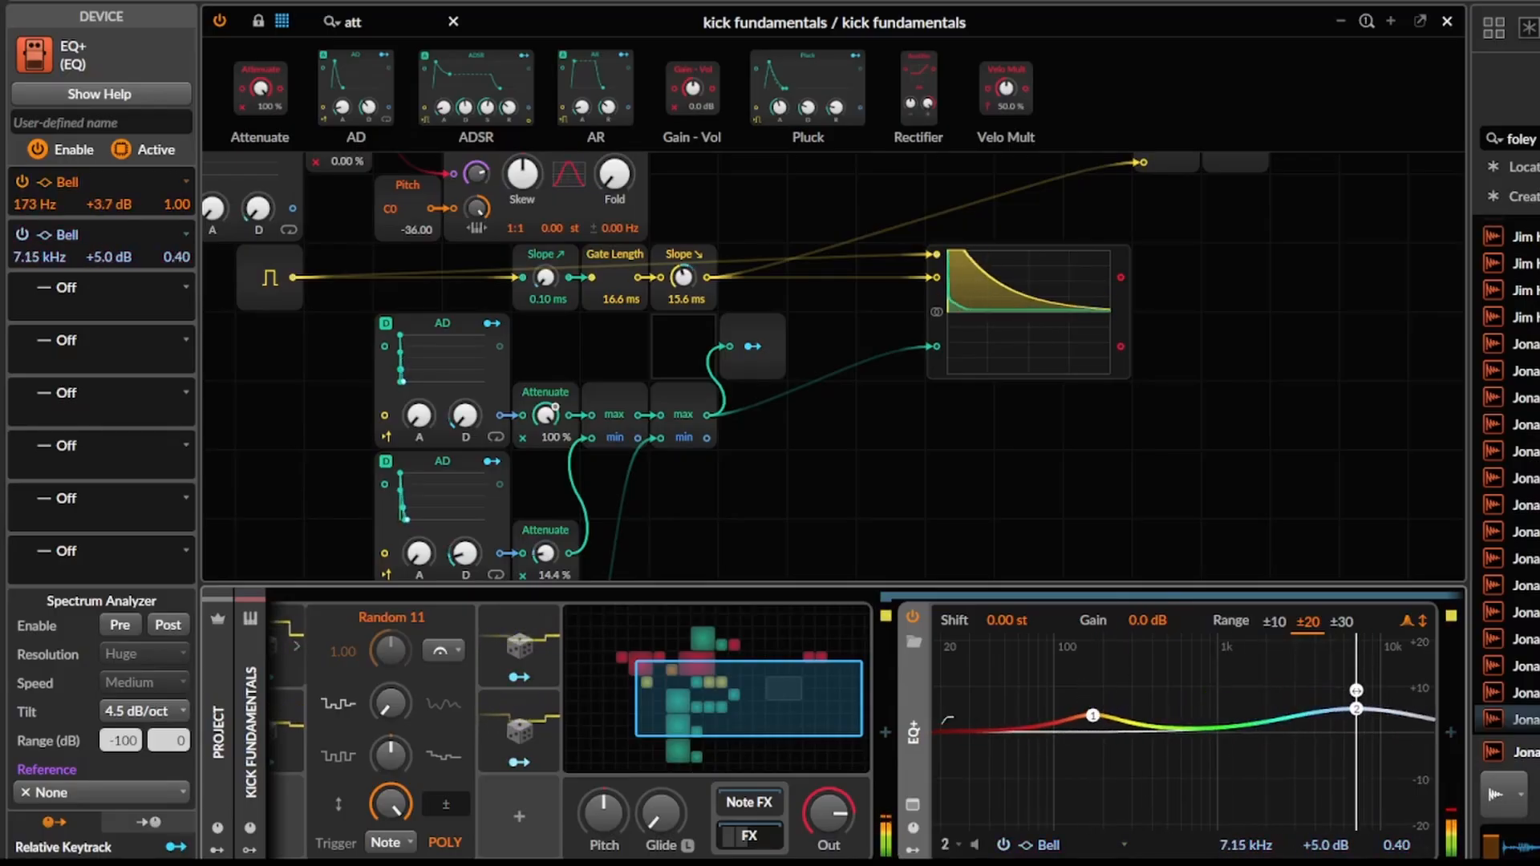
{"action": "left_click", "coordinate": [922, 726]}
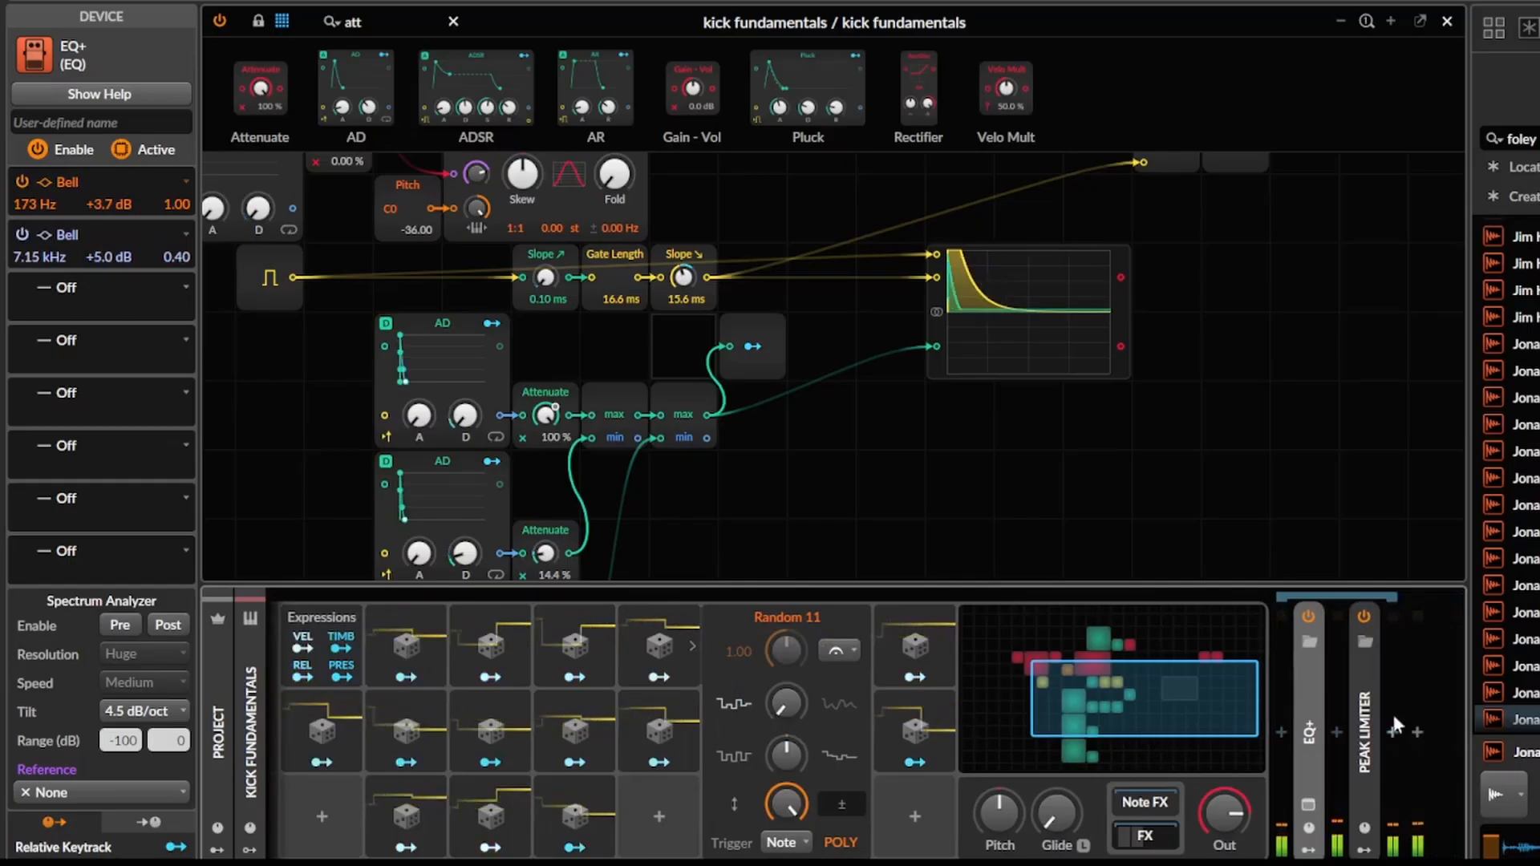
Add an Oscilloscope at the end of the device chain, after the Peak Limiter.
{"action": "left_click", "coordinate": [1418, 731]}
{"action": "type", "text": "sc"}
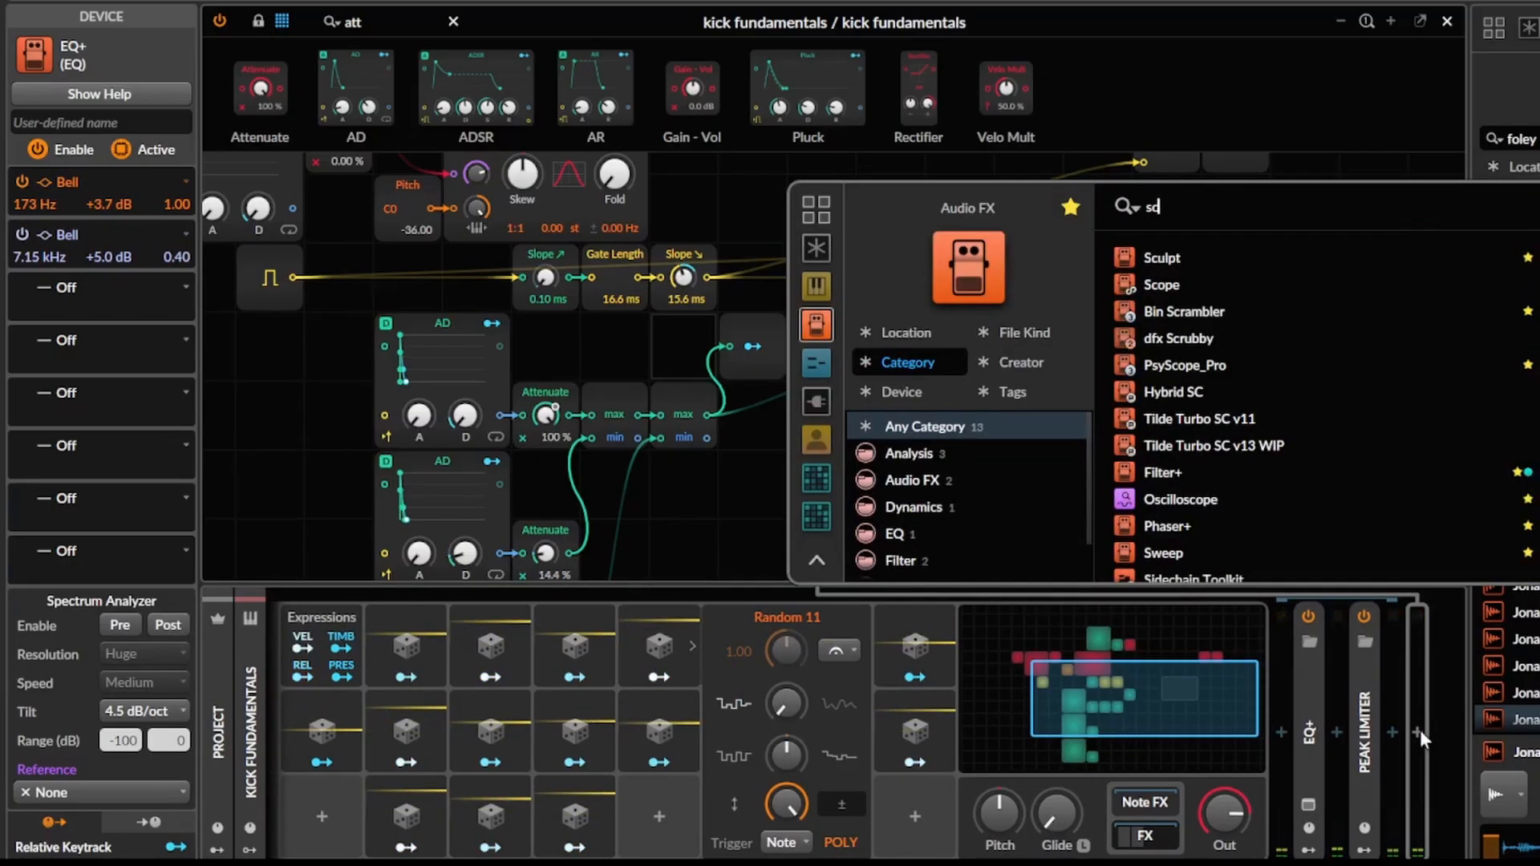
{"action": "type", "text": "ope"}
{"action": "key", "text": "Down"}
{"action": "key", "text": "Down"}
{"action": "key", "text": "Down"}
{"action": "key", "text": "Return"}
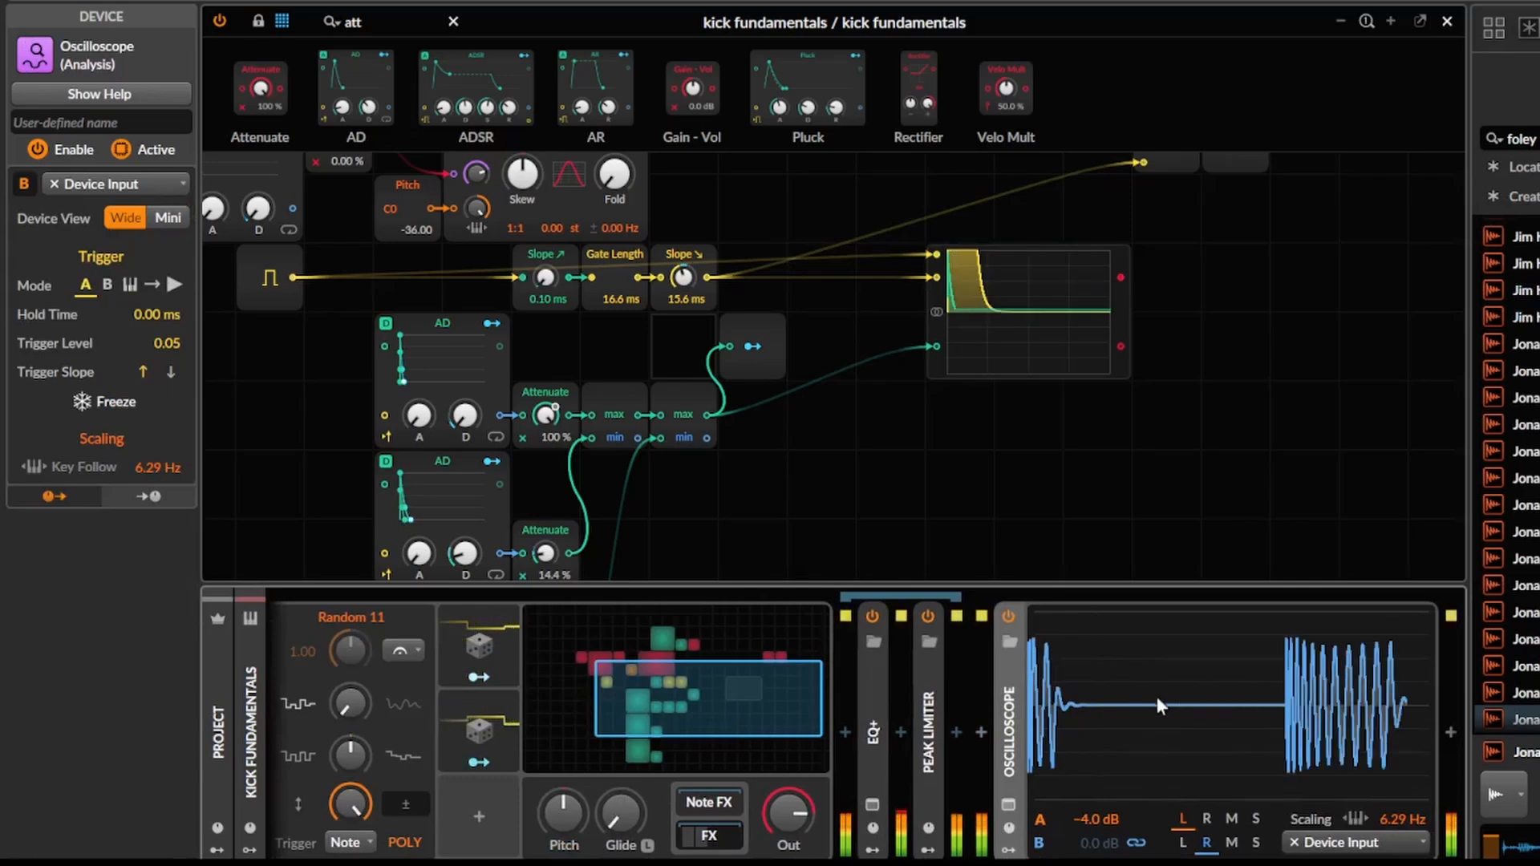
Insert a Saturator between the EQ+ and the Peak Limiter, with its Loud ratio at -40.8 %, and show its modulator slots.
{"action": "left_click", "coordinate": [903, 733]}
{"action": "type", "text": "sat"}
{"action": "key", "text": "Return"}
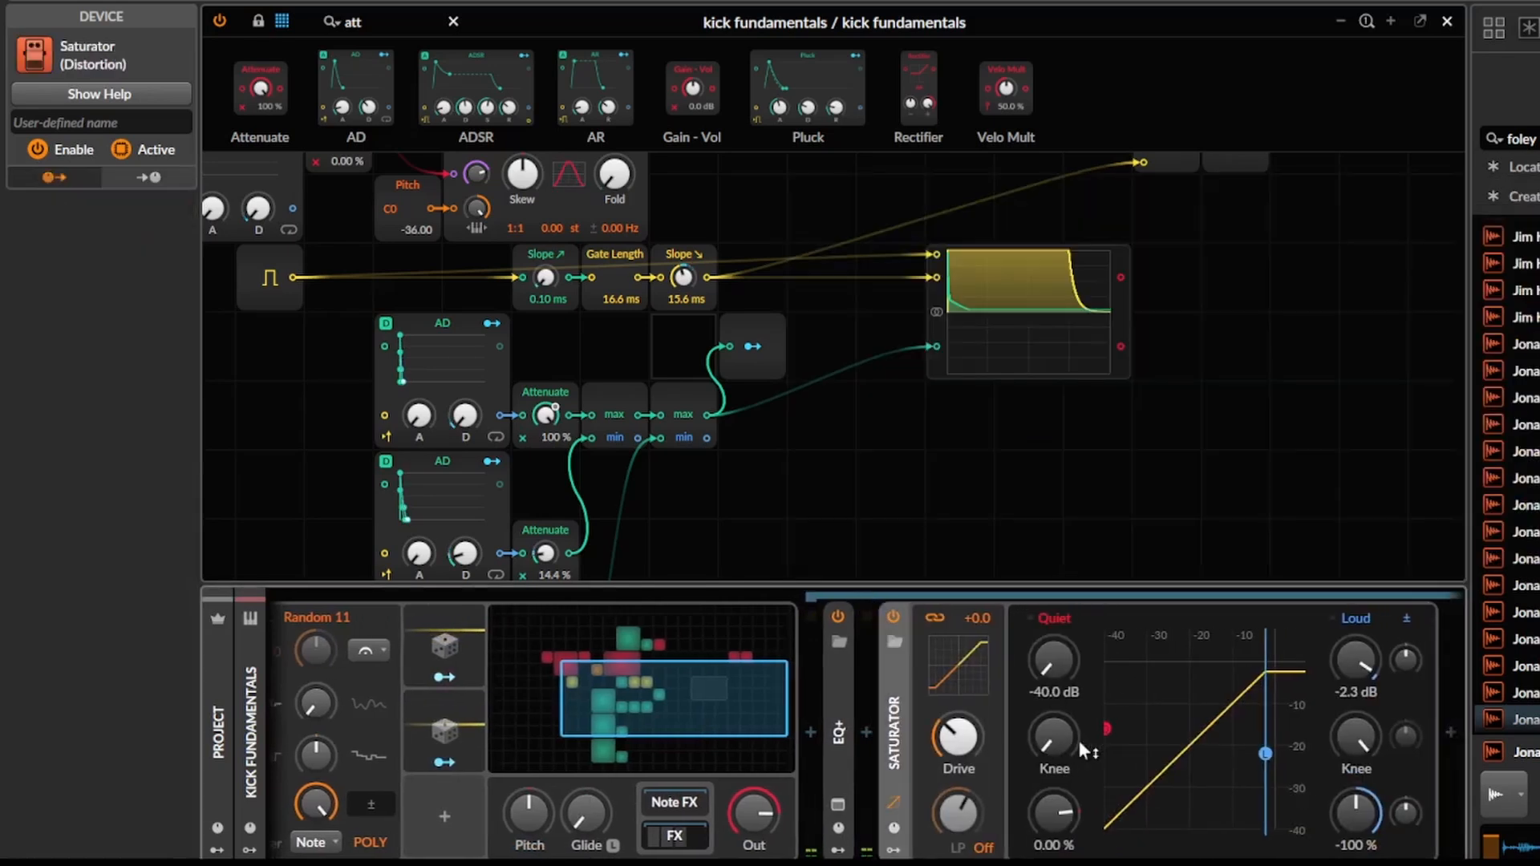
{"action": "left_click", "coordinate": [894, 852]}
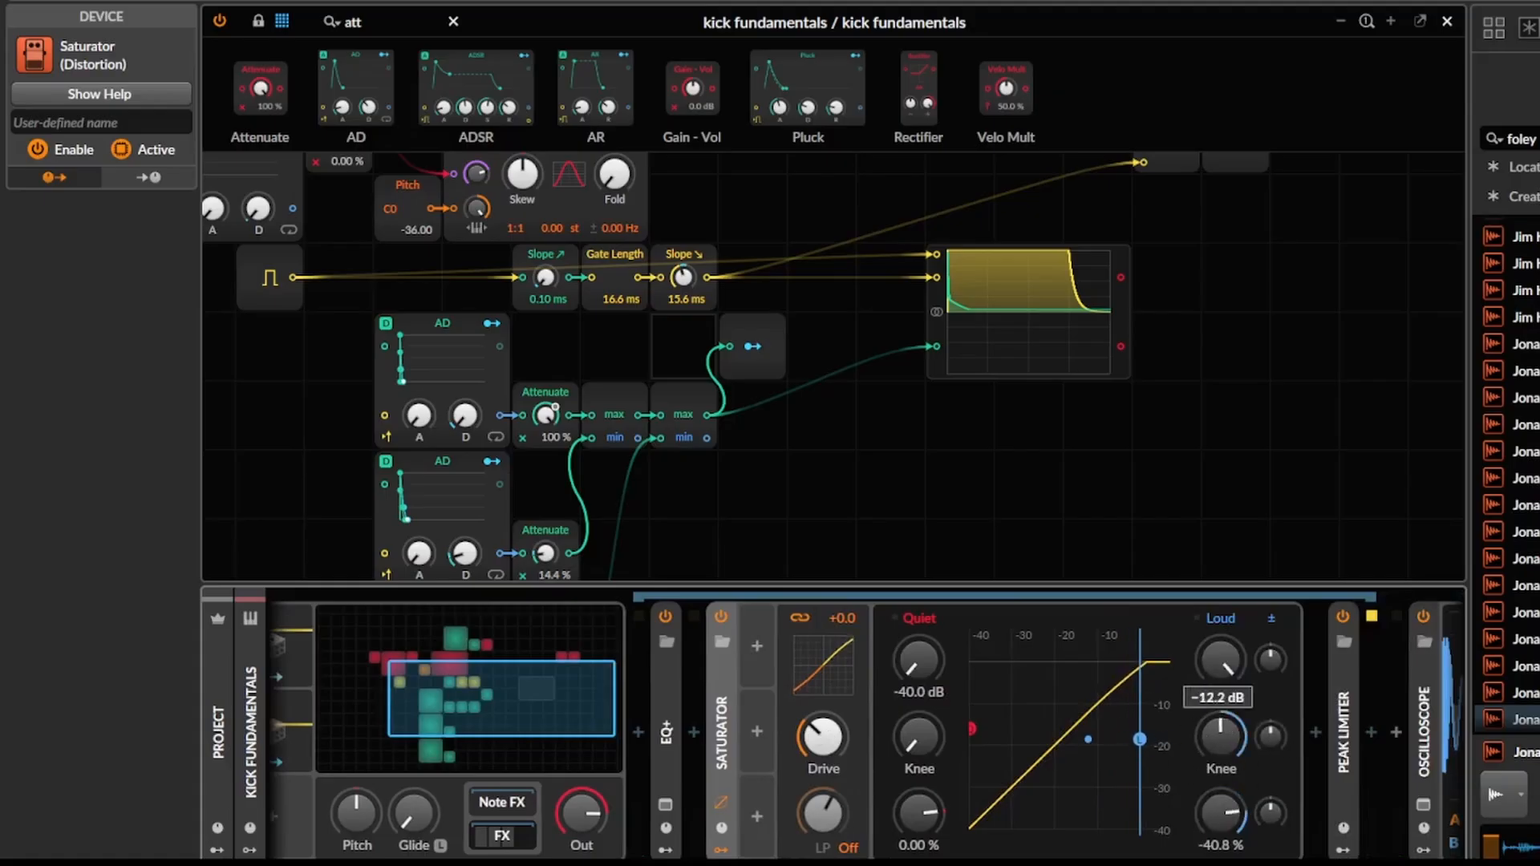
Add a Random modulator to the Saturator and set its trigger to Note.
{"action": "left_click", "coordinate": [756, 645]}
{"action": "type", "text": "rand"}
{"action": "key", "text": "Return"}
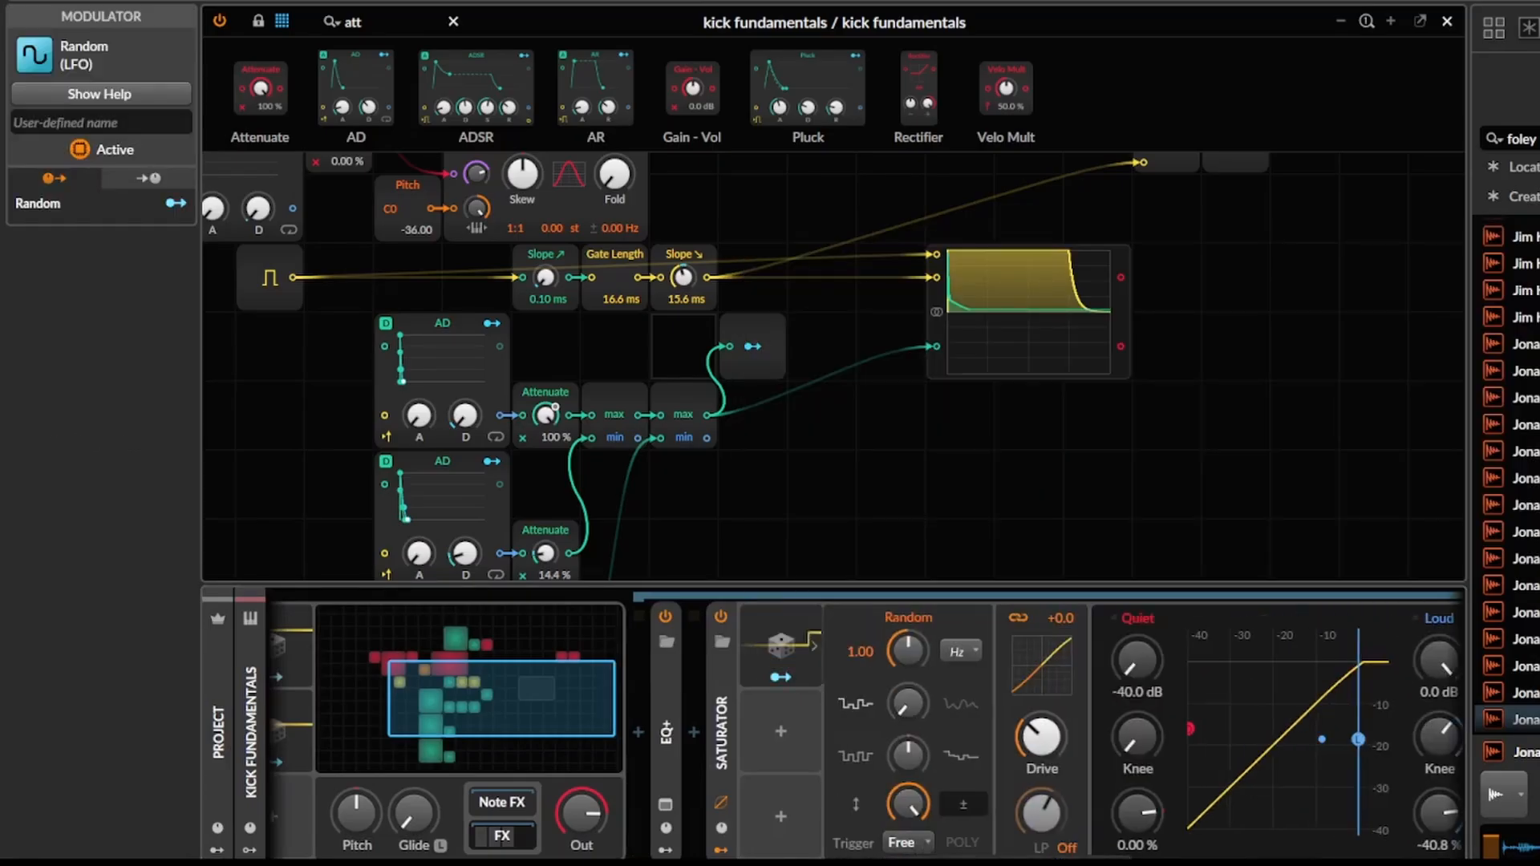
{"action": "left_click", "coordinate": [908, 837]}
{"action": "scroll", "coordinate": [899, 770], "scroll_direction": "right", "scroll_amount": 3}
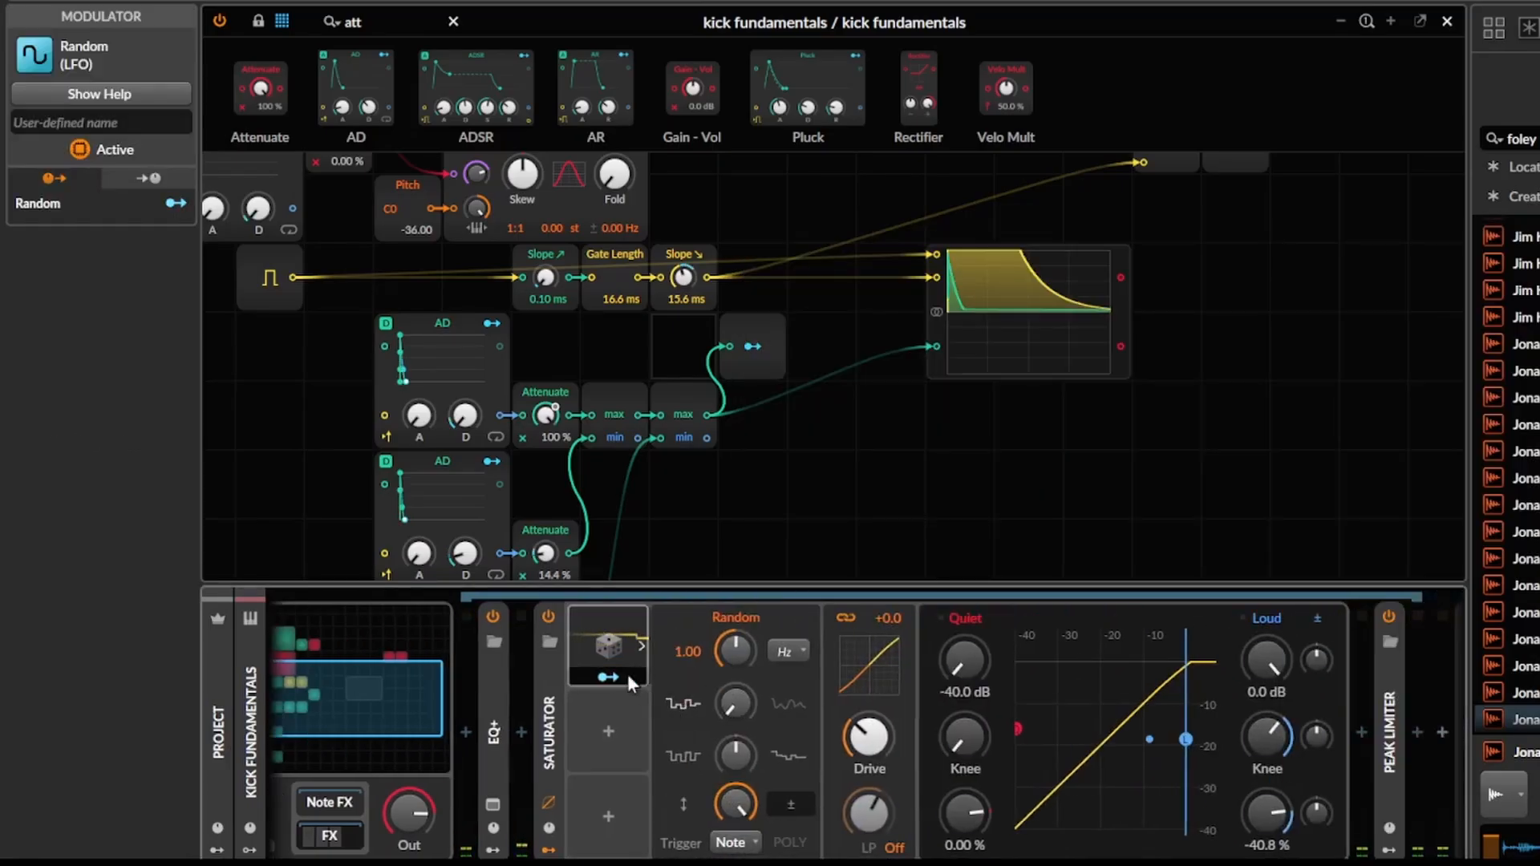
Map the Saturator's Random modulator to the Loud knee by 24.00 and the Loud threshold by -2.32.
{"action": "left_click", "coordinate": [611, 678]}
{"action": "left_click_drag", "start_coordinate": [1267, 755], "coordinate": [1269, 744]}
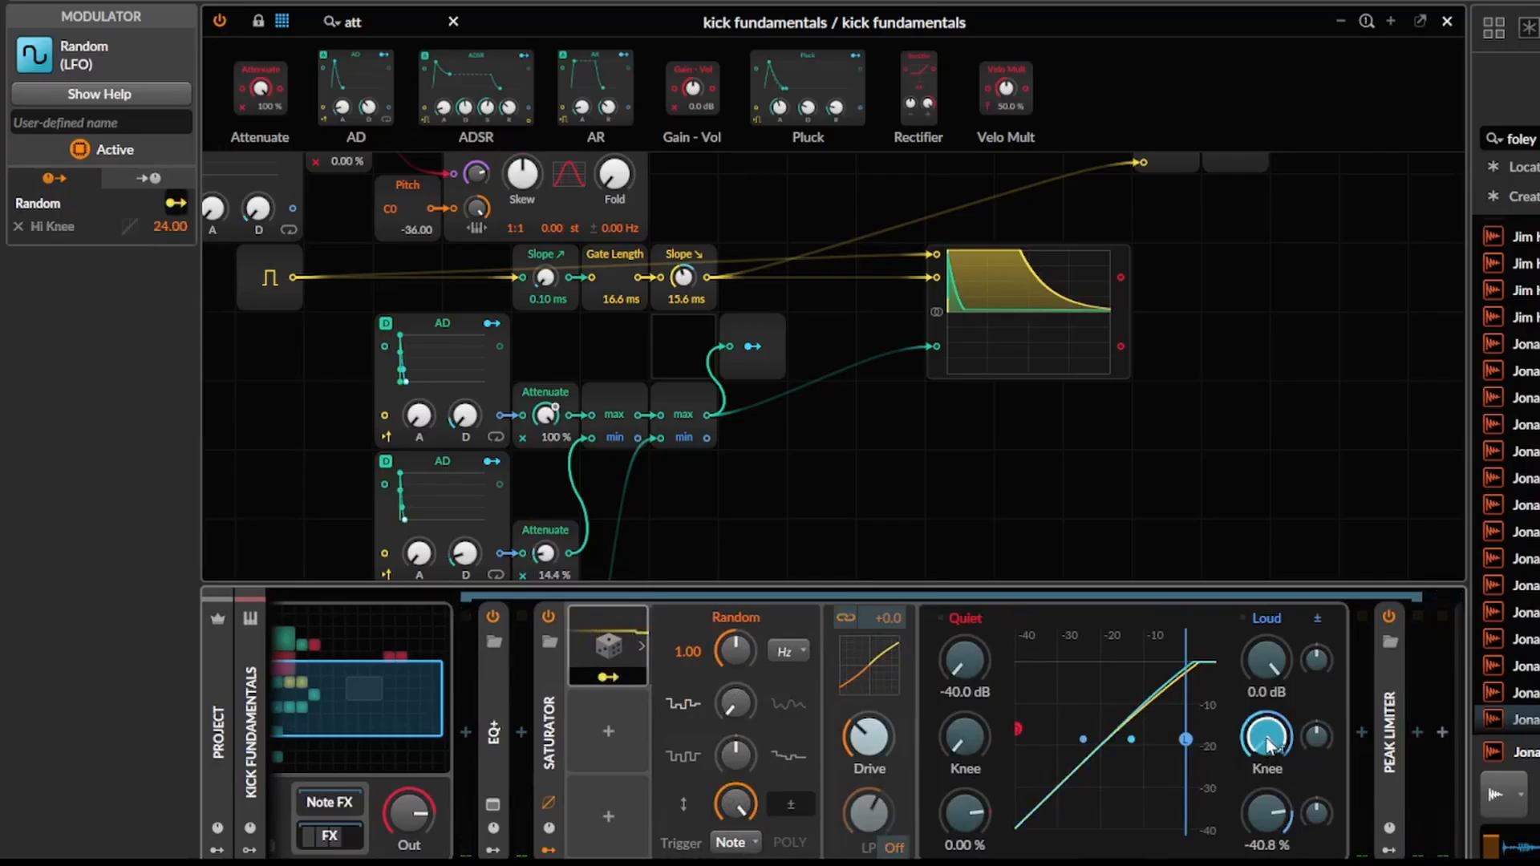
{"action": "left_click_drag", "start_coordinate": [1267, 661], "coordinate": [1267, 667]}
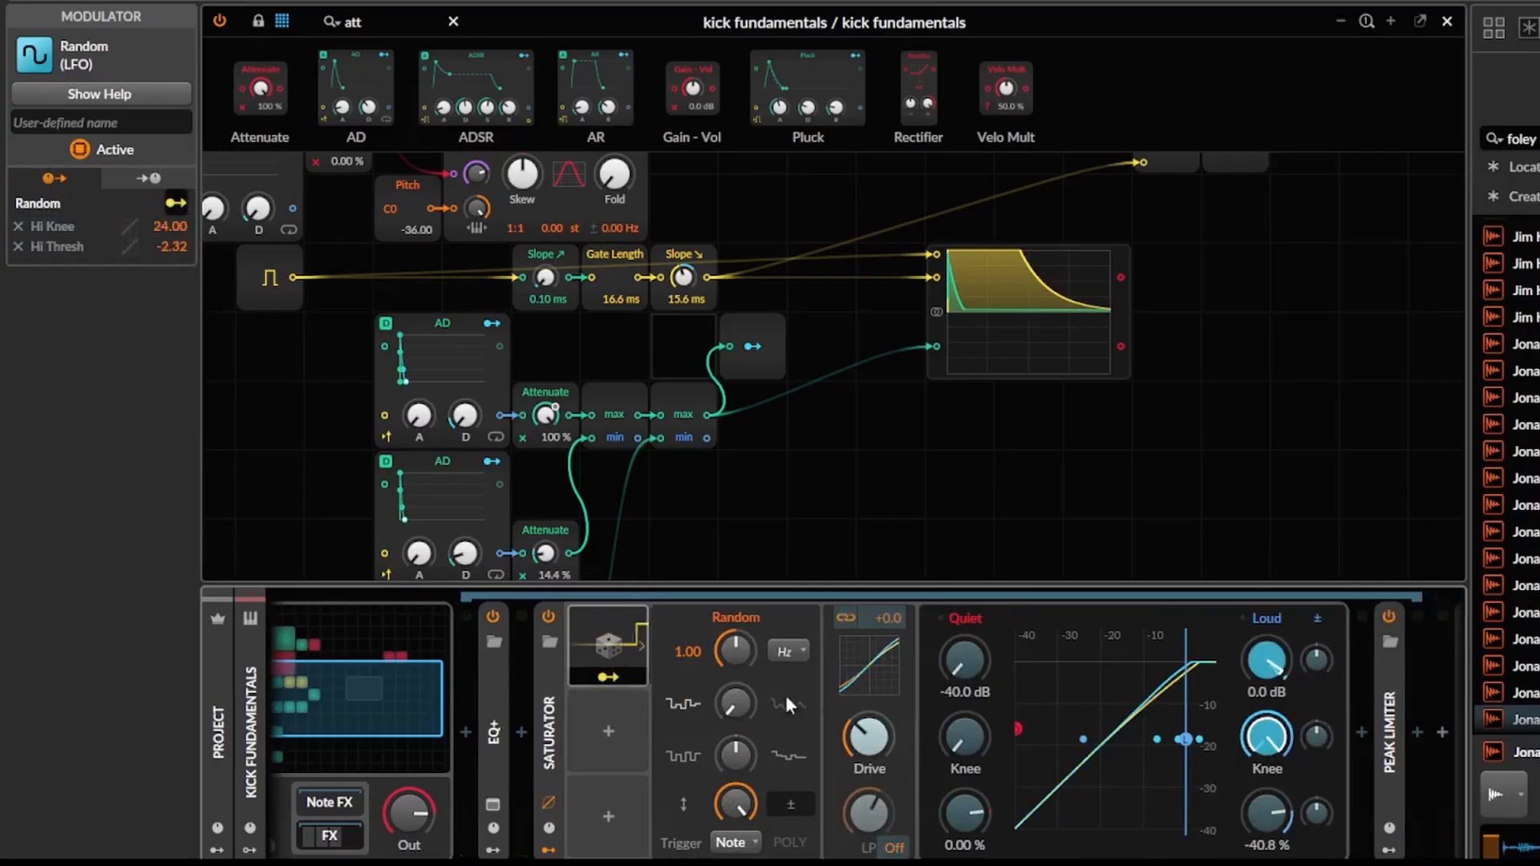
Duplicate the Saturator's Random modulator and map the copy to the Loud ratio by 0.244.
{"action": "left_click", "coordinate": [613, 677]}
{"action": "key", "text": "ctrl+d"}
{"action": "left_click", "coordinate": [627, 764]}
{"action": "scroll", "coordinate": [1283, 790], "scroll_direction": "right", "scroll_amount": 1}
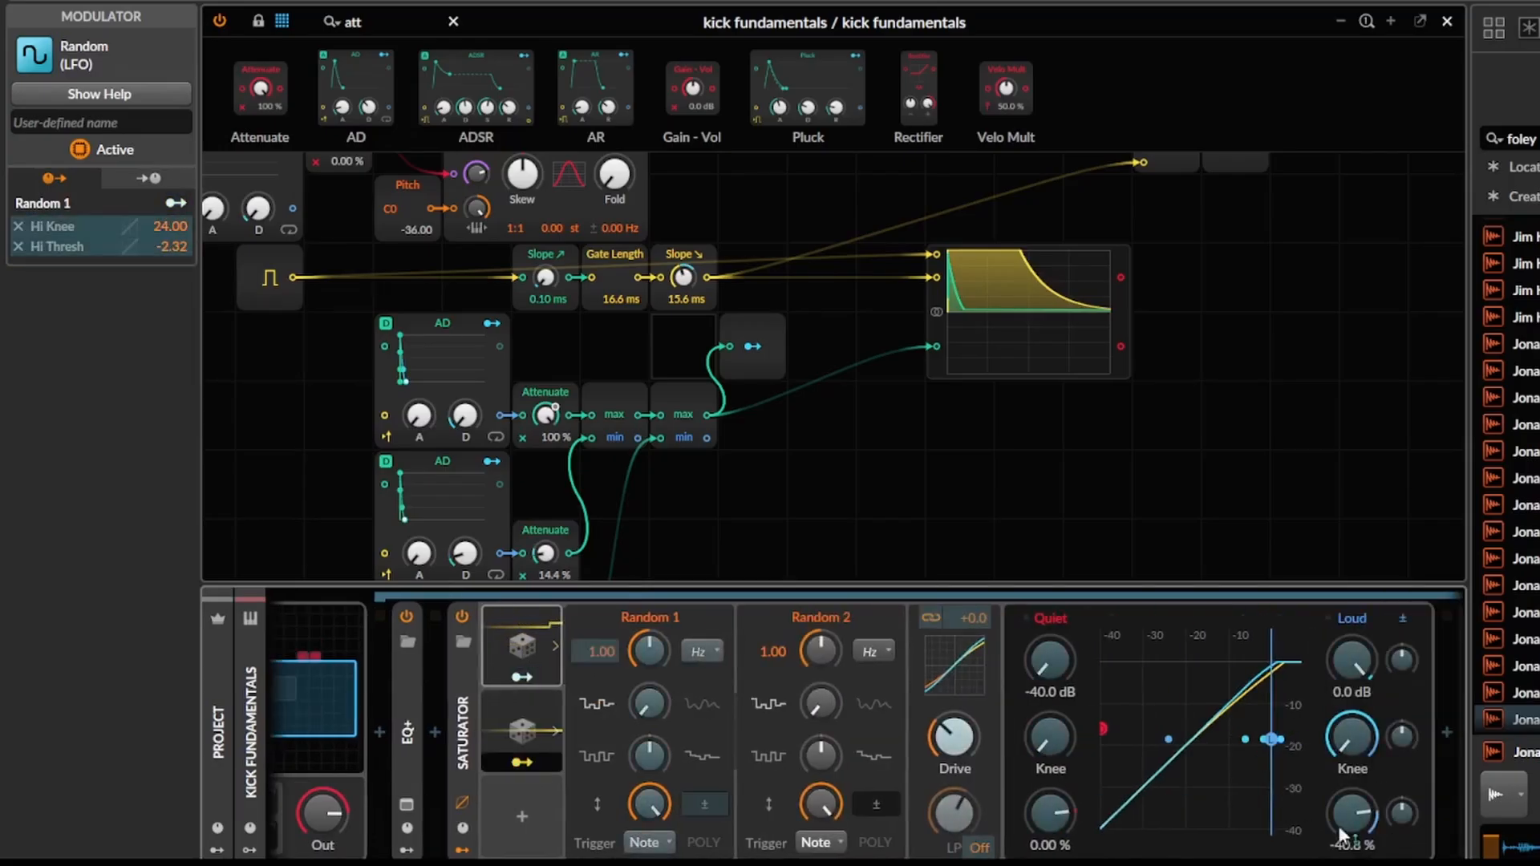
{"action": "left_click_drag", "start_coordinate": [1341, 834], "coordinate": [1342, 821]}
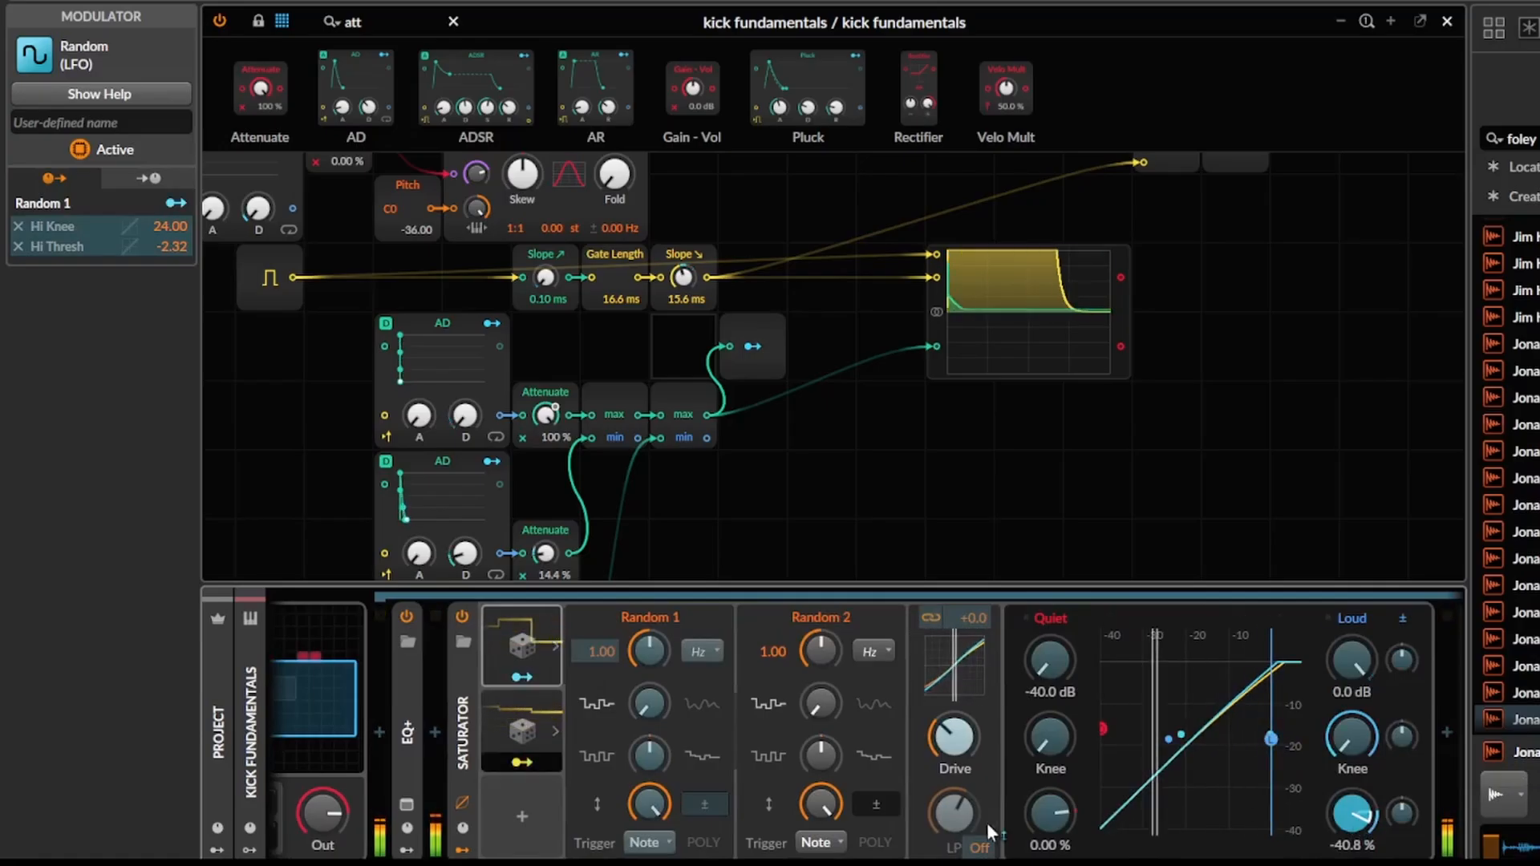
{"action": "key", "text": "Escape"}
Enable the Saturator's low-pass at 350 Hz, modulate its cutoff by 29.60 with a third Random, and collapse the device.
{"action": "left_click_drag", "start_coordinate": [985, 849], "coordinate": [984, 837]}
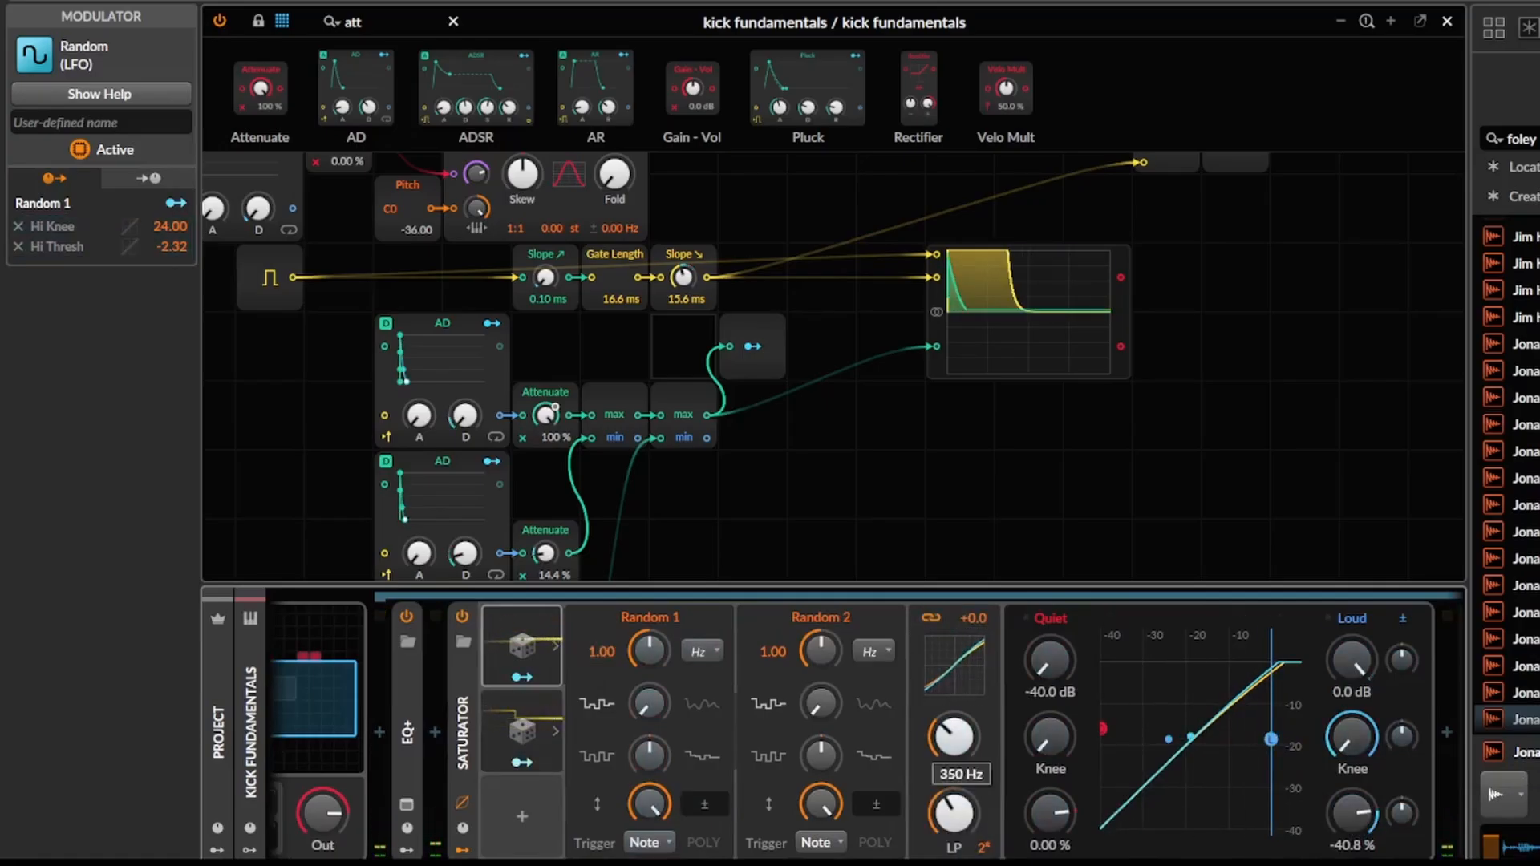
{"action": "left_click_drag", "start_coordinate": [547, 753], "coordinate": [539, 823]}
{"action": "left_click", "coordinate": [523, 847]}
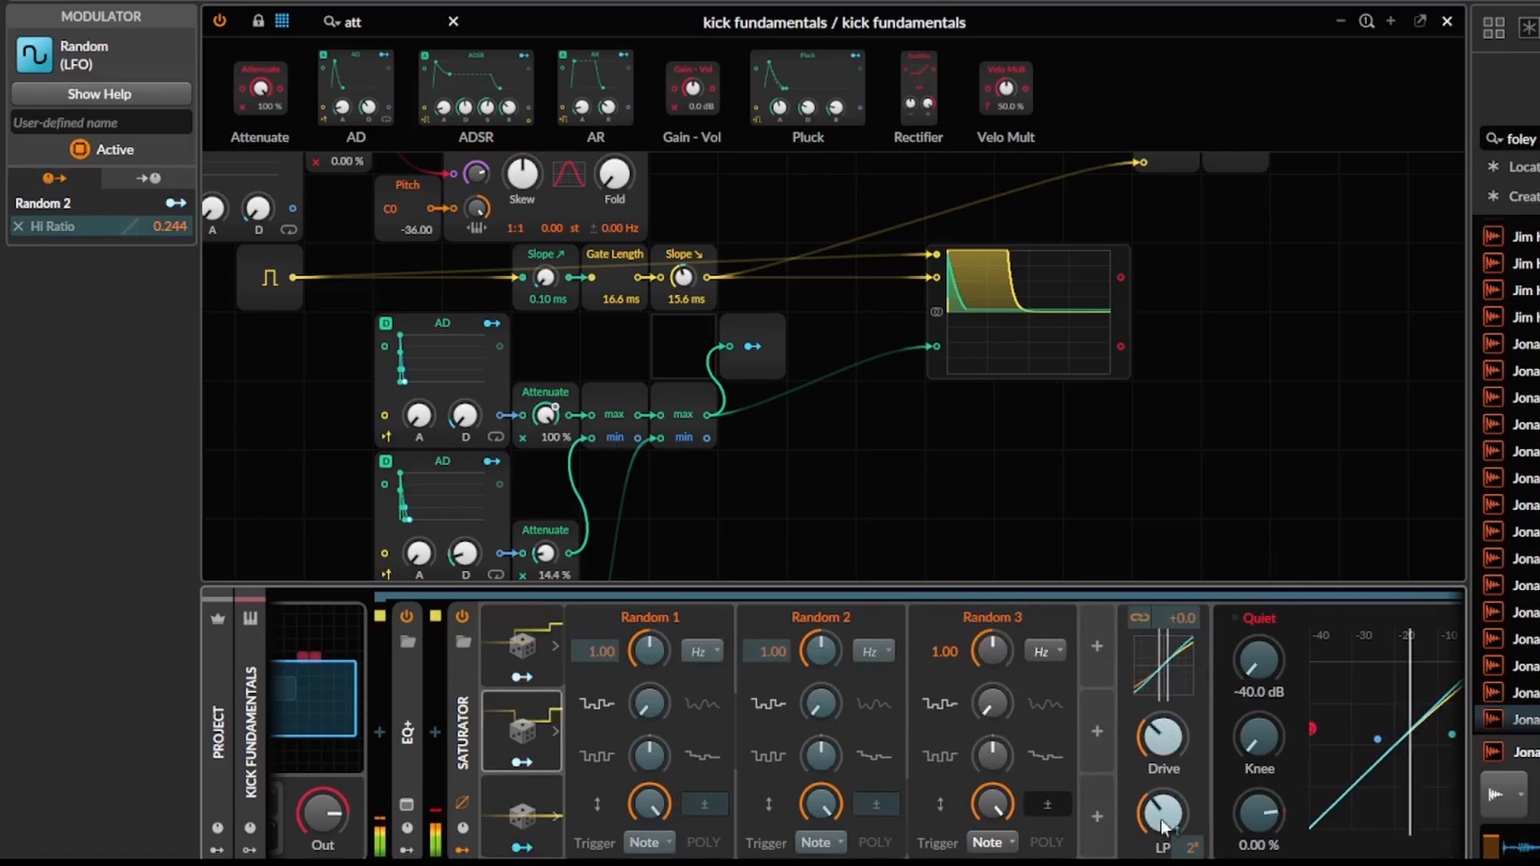
{"action": "left_click_drag", "start_coordinate": [1163, 815], "coordinate": [1163, 782]}
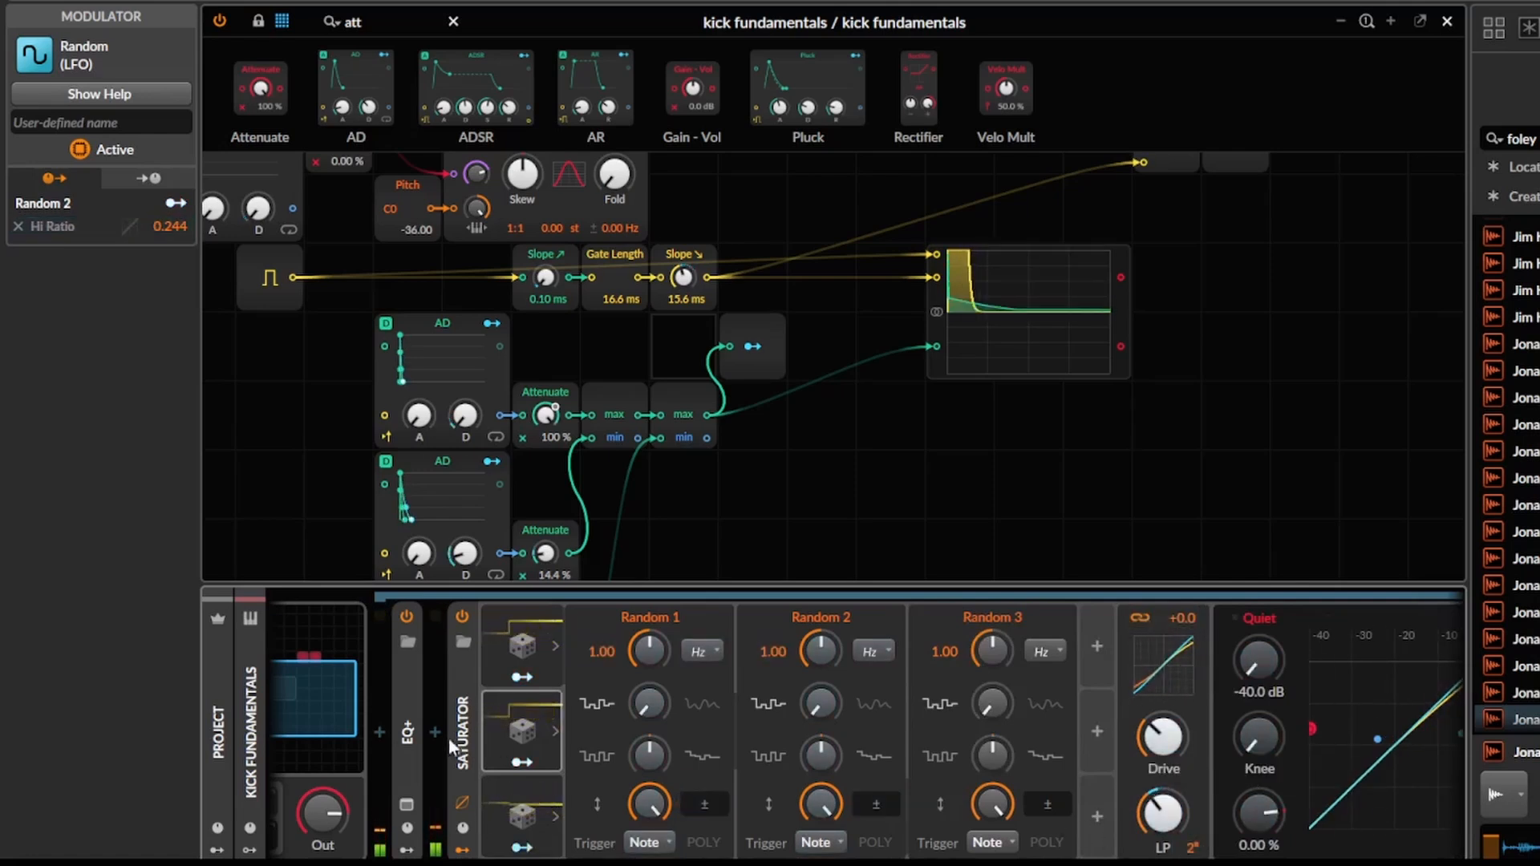
{"action": "left_click", "coordinate": [463, 850]}
{"action": "left_click", "coordinate": [456, 714]}
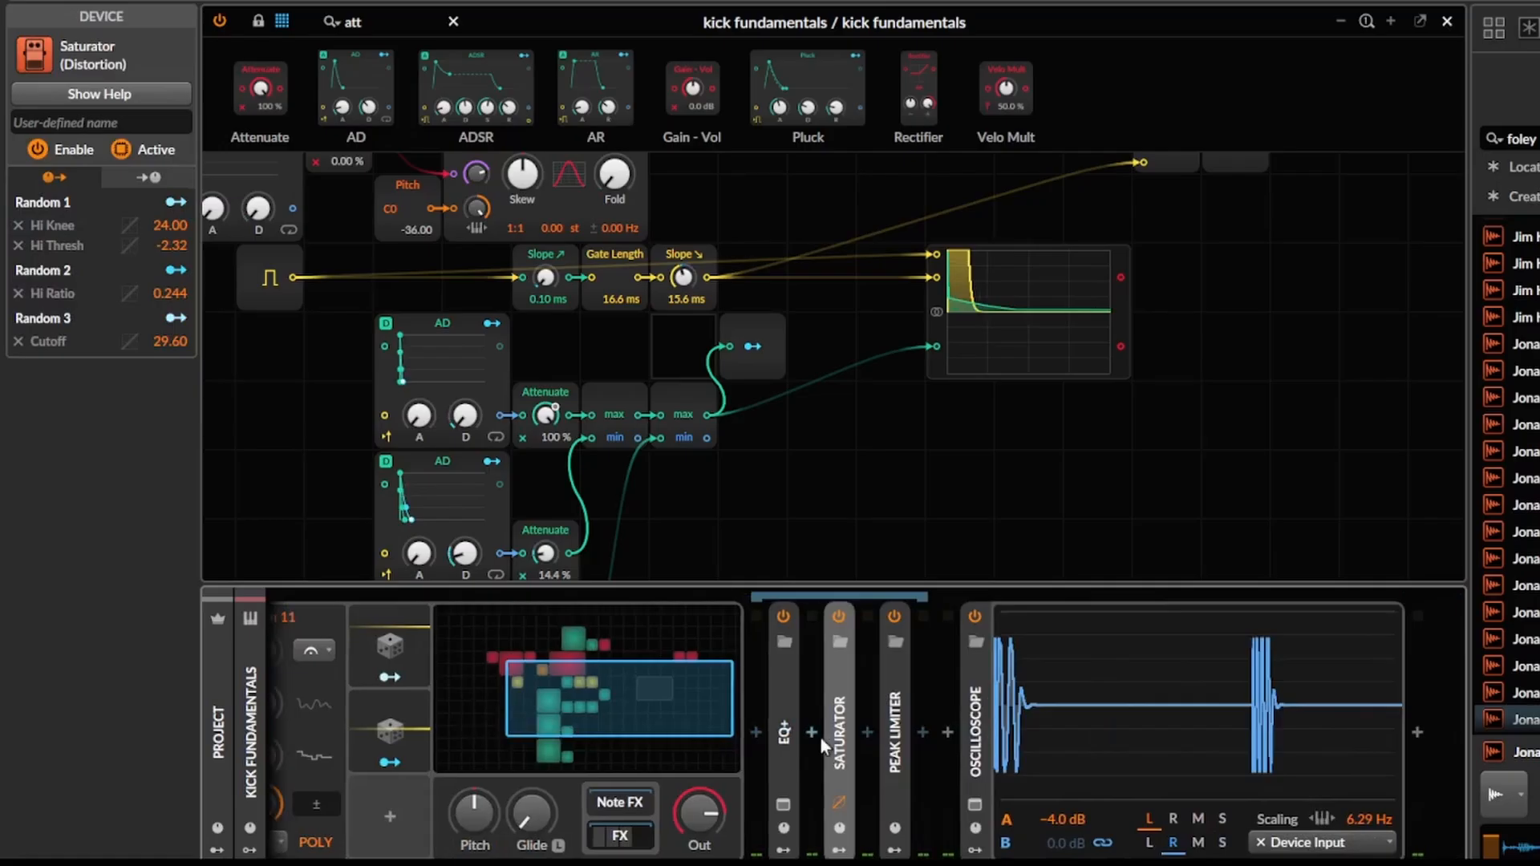
Preview transient devices after the Peak Limiter and insert the kHs Transient Shaper.
{"action": "left_click", "coordinate": [903, 729]}
{"action": "left_click", "coordinate": [917, 729]}
{"action": "type", "text": "tra"}
{"action": "key", "text": "Down"}
{"action": "key", "text": "Down"}
{"action": "key", "text": "Down"}
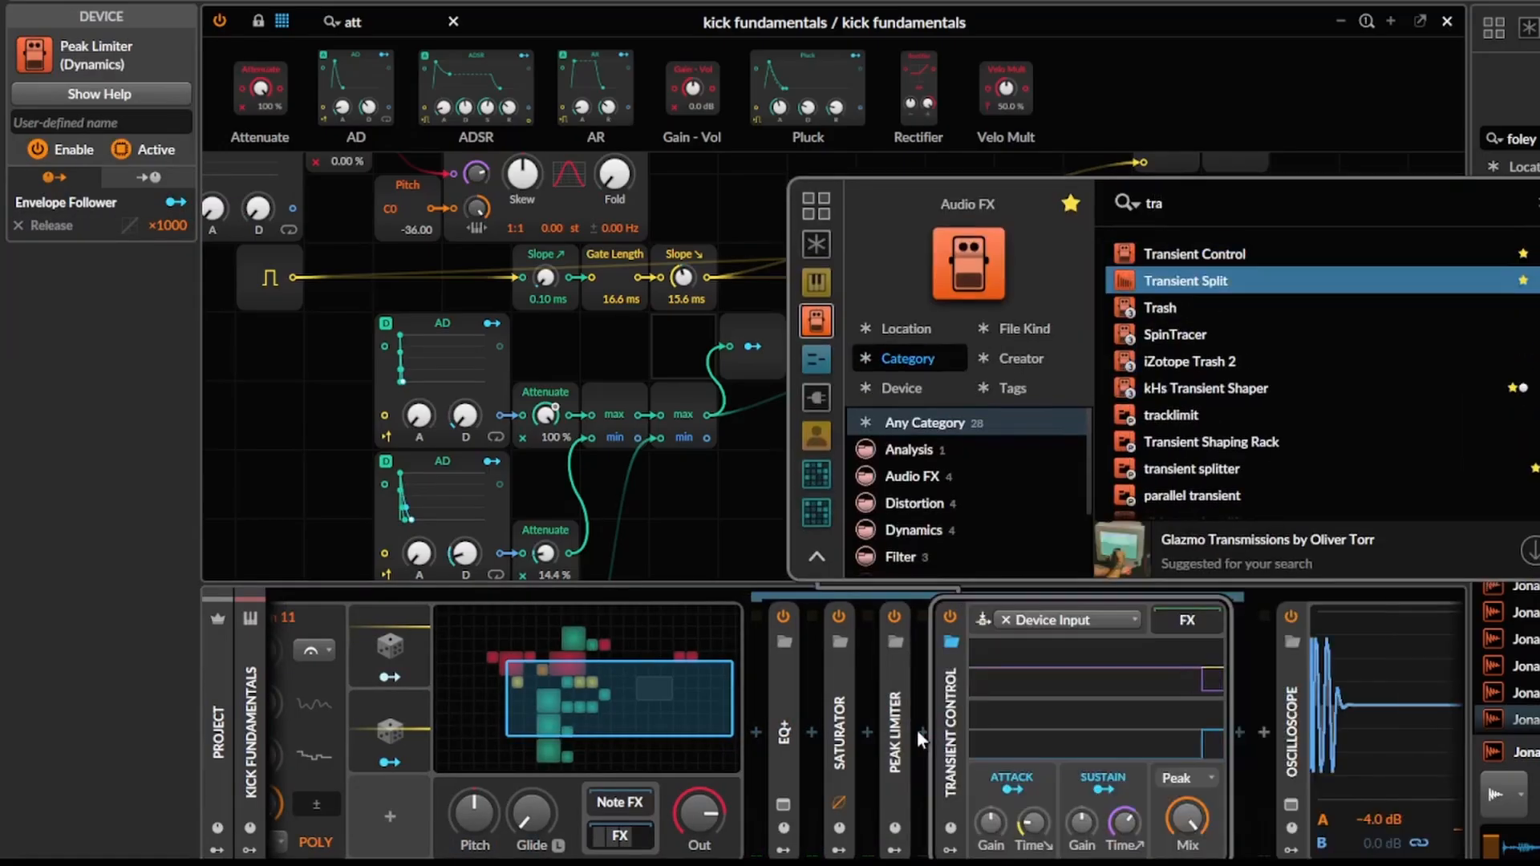
{"action": "key", "text": "Up"}
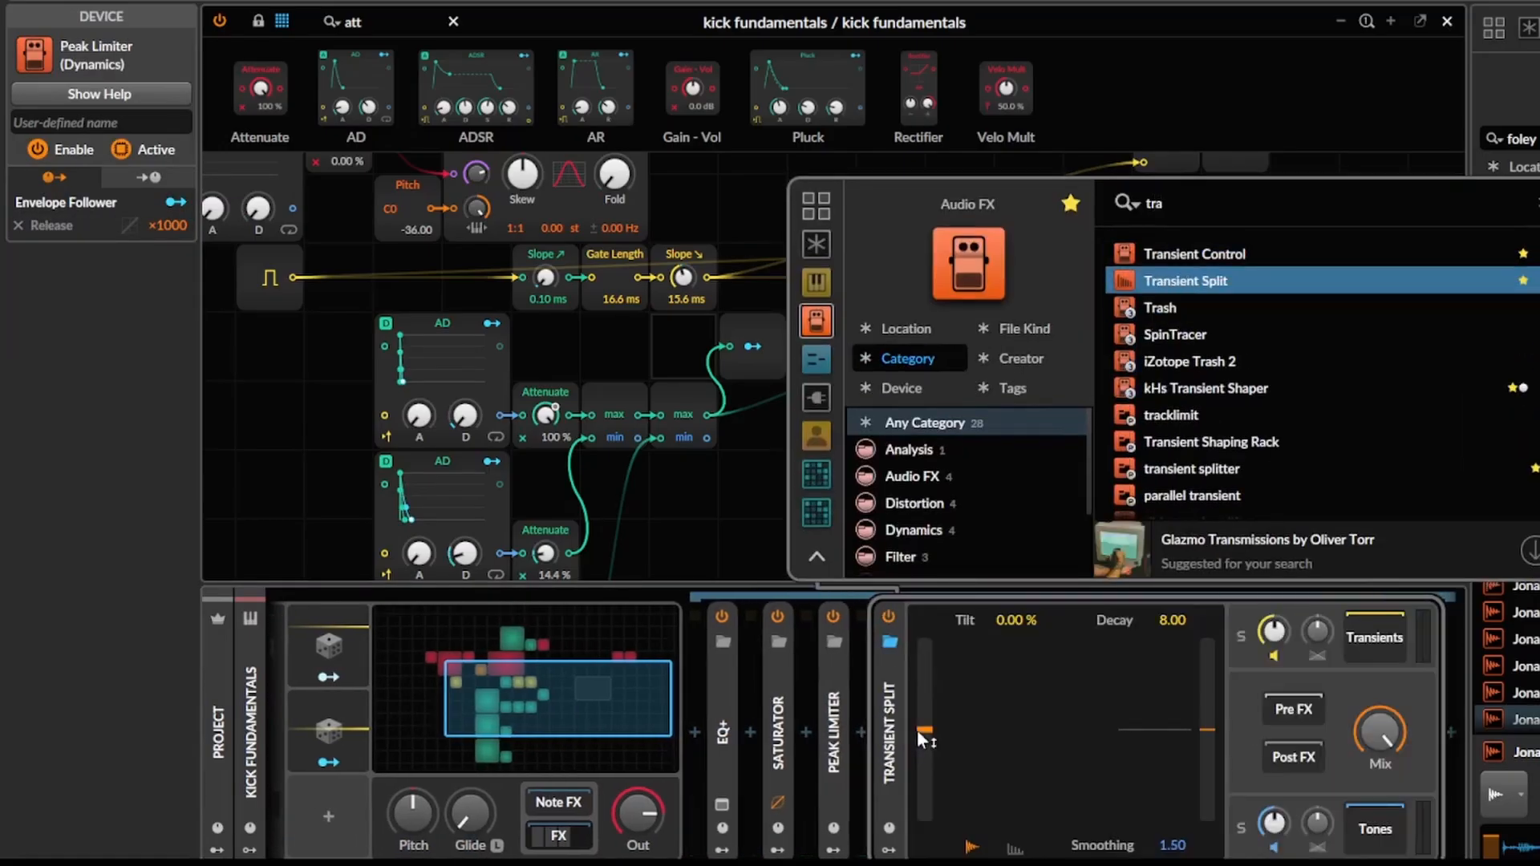
{"action": "left_click", "coordinate": [1198, 207]}
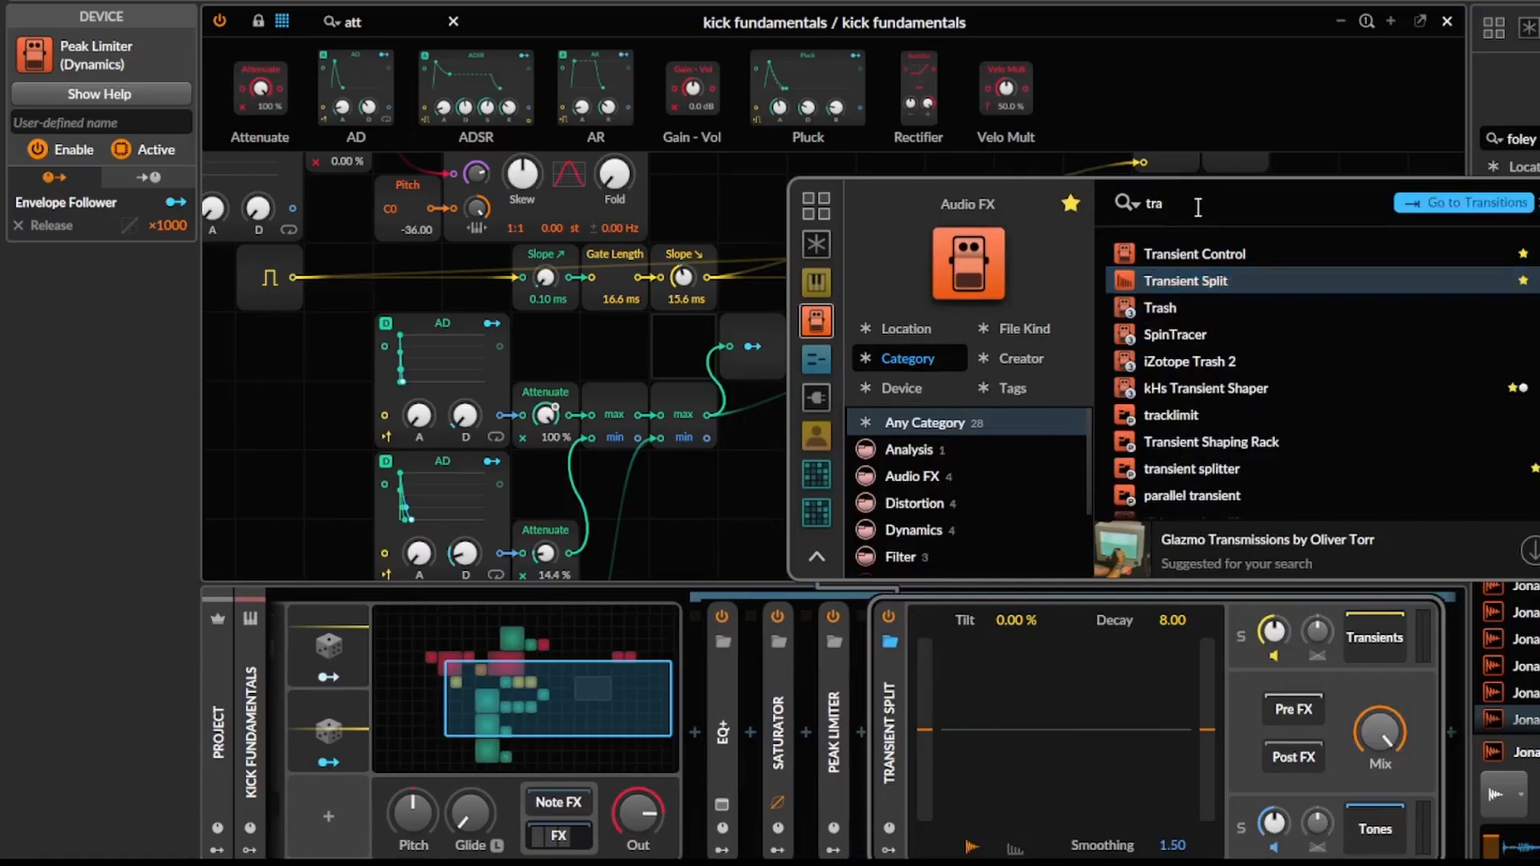
{"action": "type", "text": "nsient"}
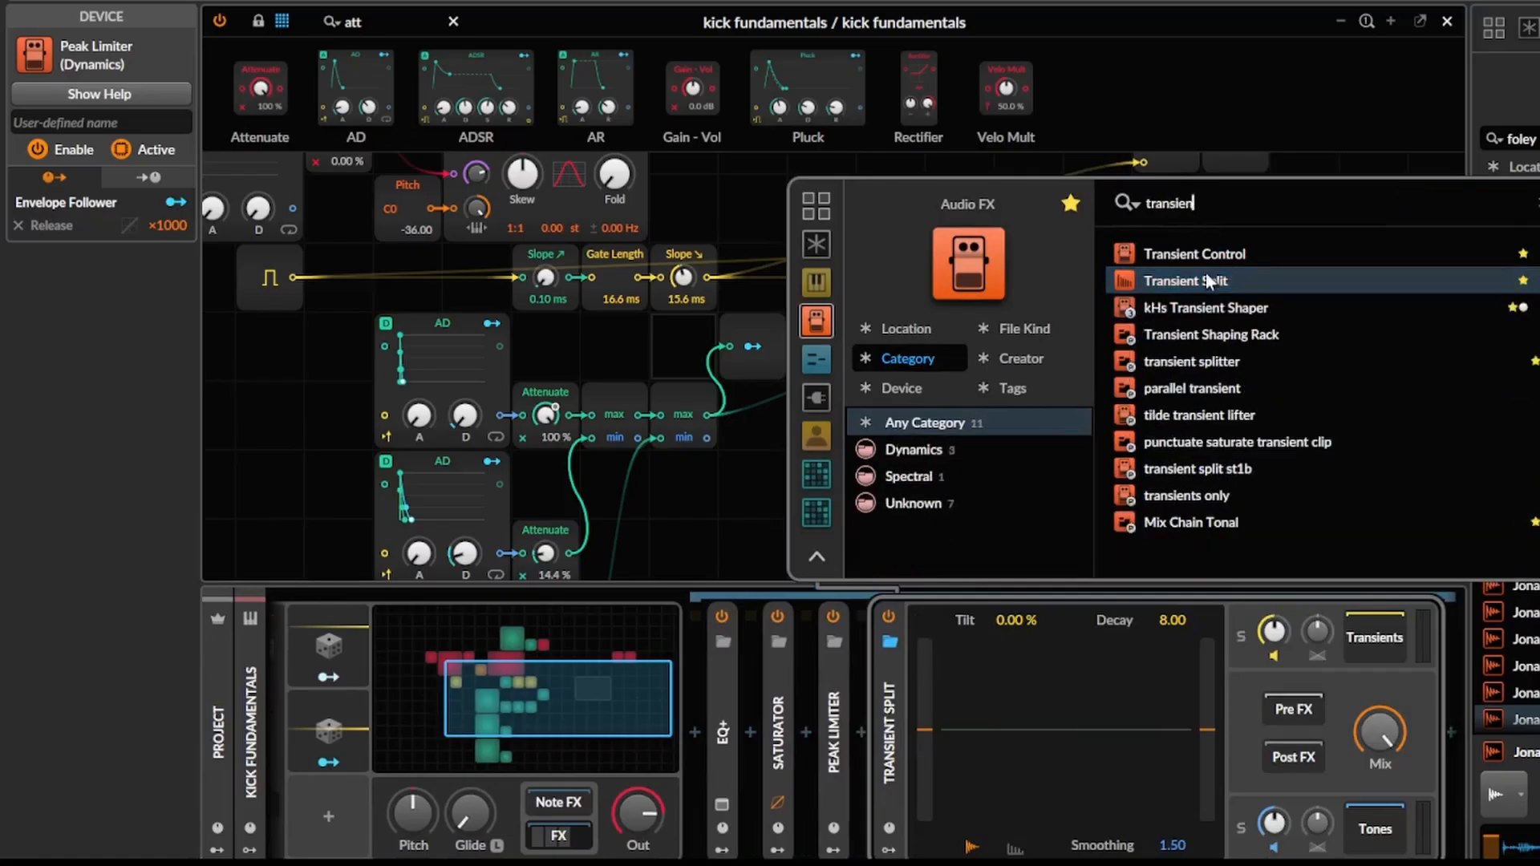
{"action": "left_click", "coordinate": [1229, 317]}
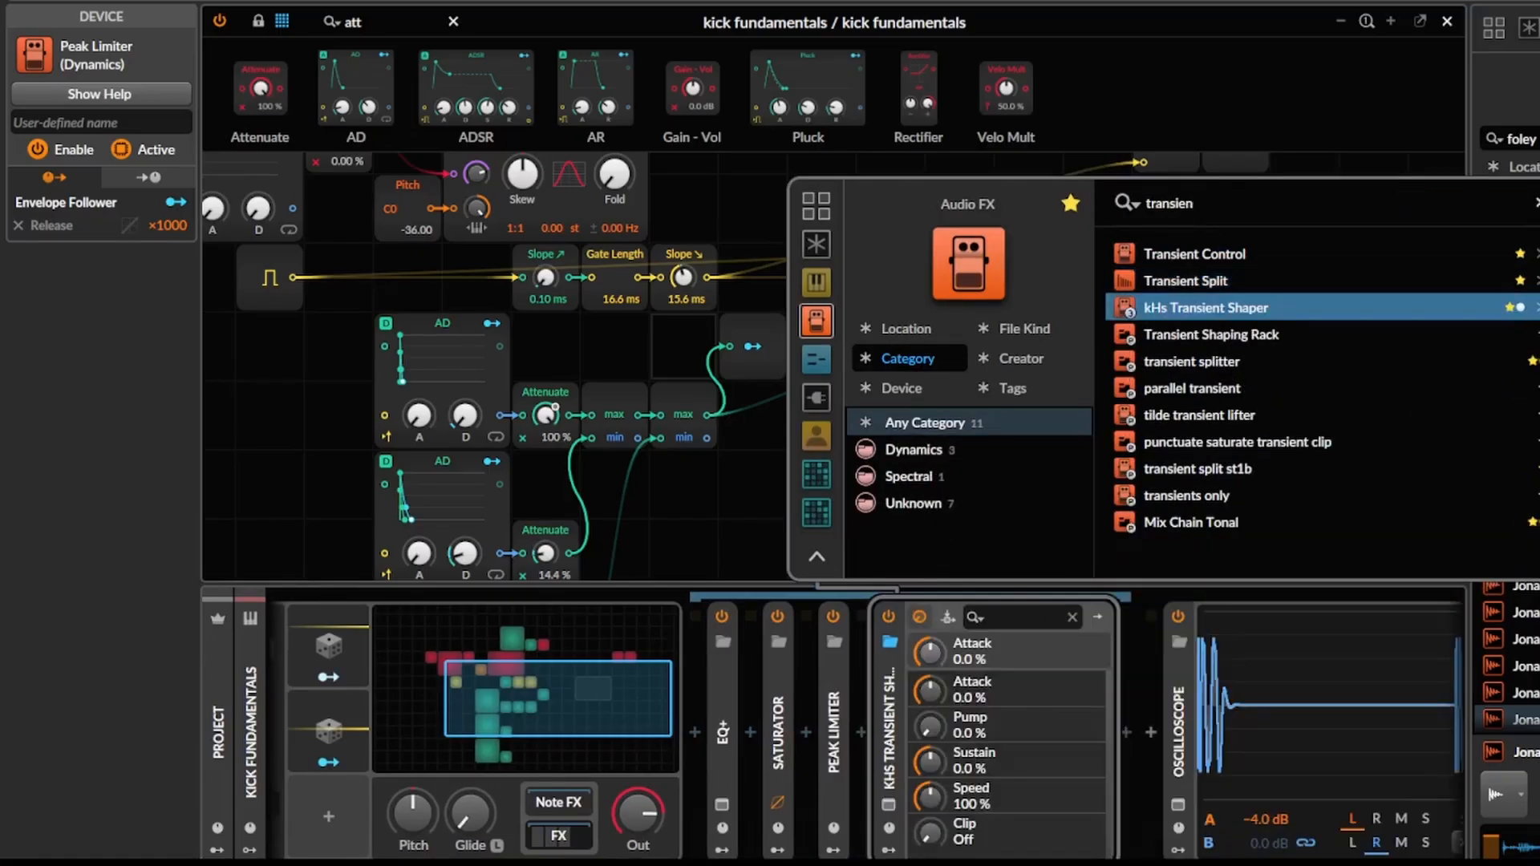
{"action": "left_click", "coordinate": [1535, 559]}
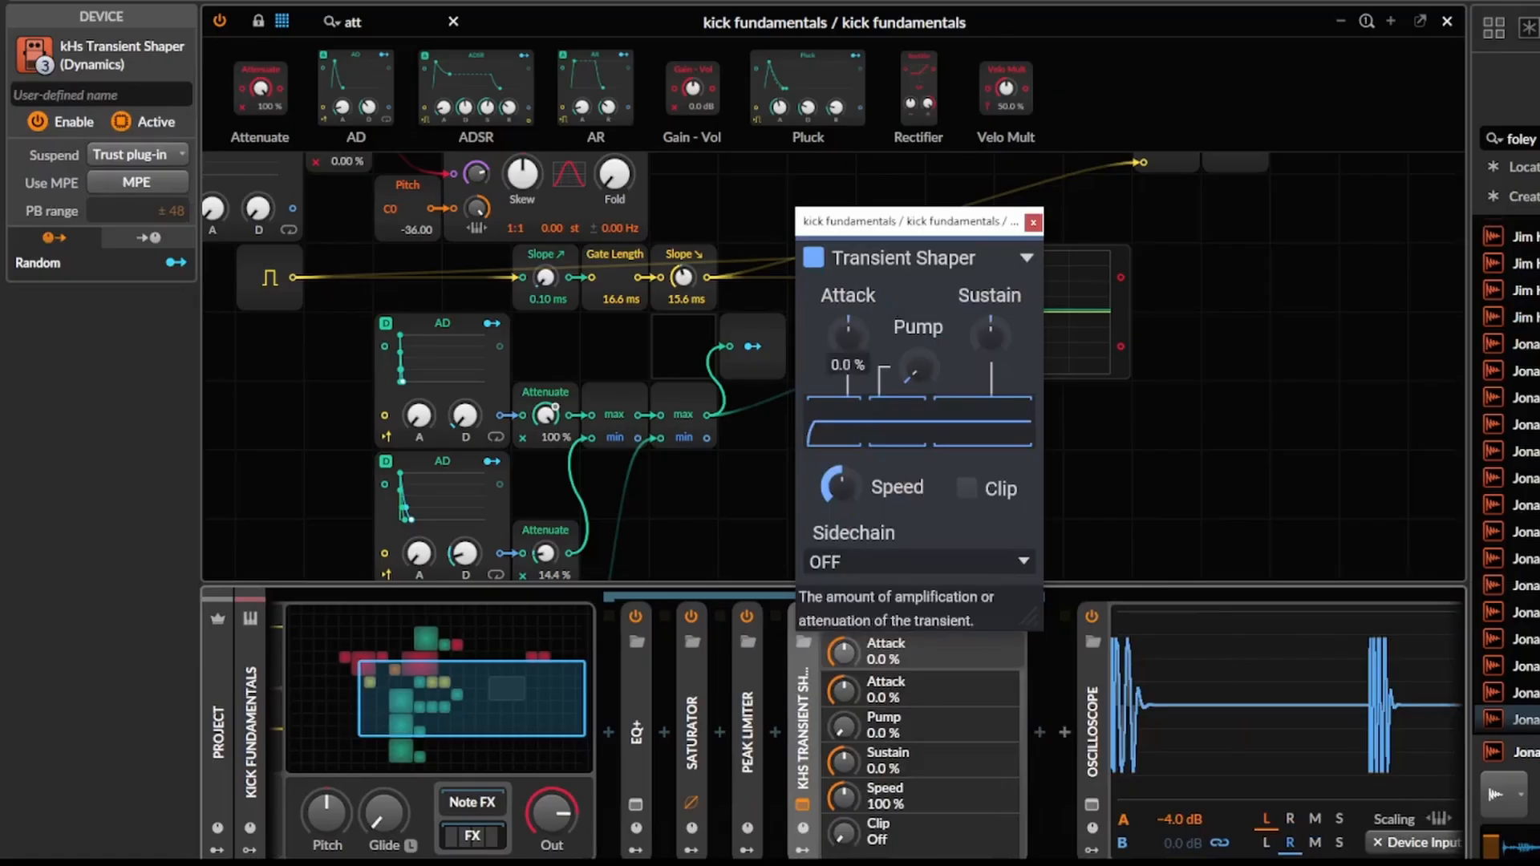
Set the Transient Shaper's Attack to 100 % and Speed to 373 %, and move it between the EQ+ and the Saturator.
{"action": "left_click_drag", "start_coordinate": [847, 336], "coordinate": [848, 248]}
{"action": "left_click", "coordinate": [802, 699]}
{"action": "left_click_drag", "start_coordinate": [691, 733], "coordinate": [668, 729]}
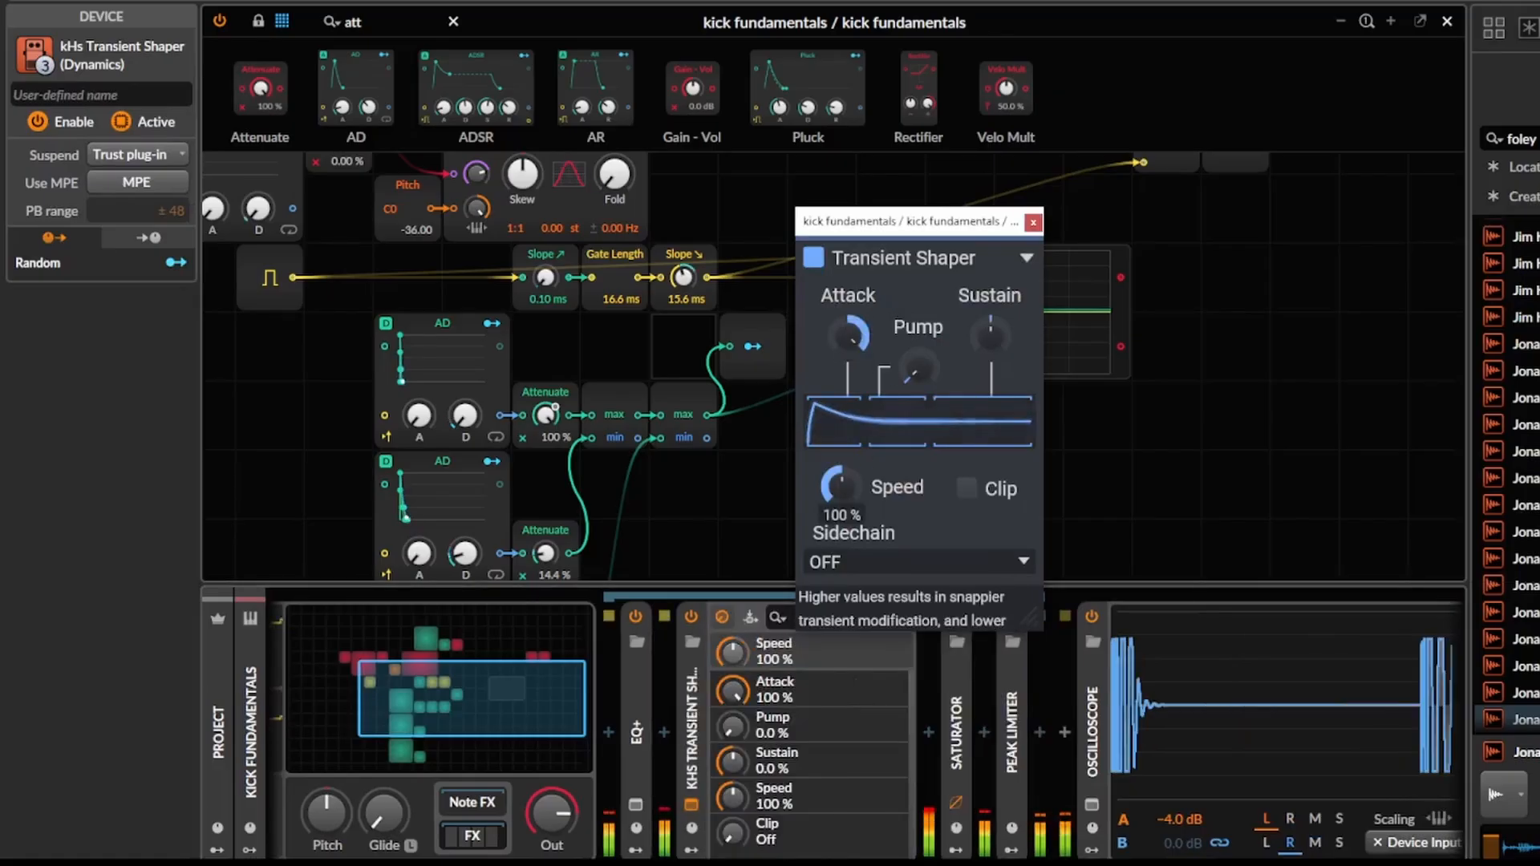
{"action": "left_click_drag", "start_coordinate": [839, 485], "coordinate": [839, 440]}
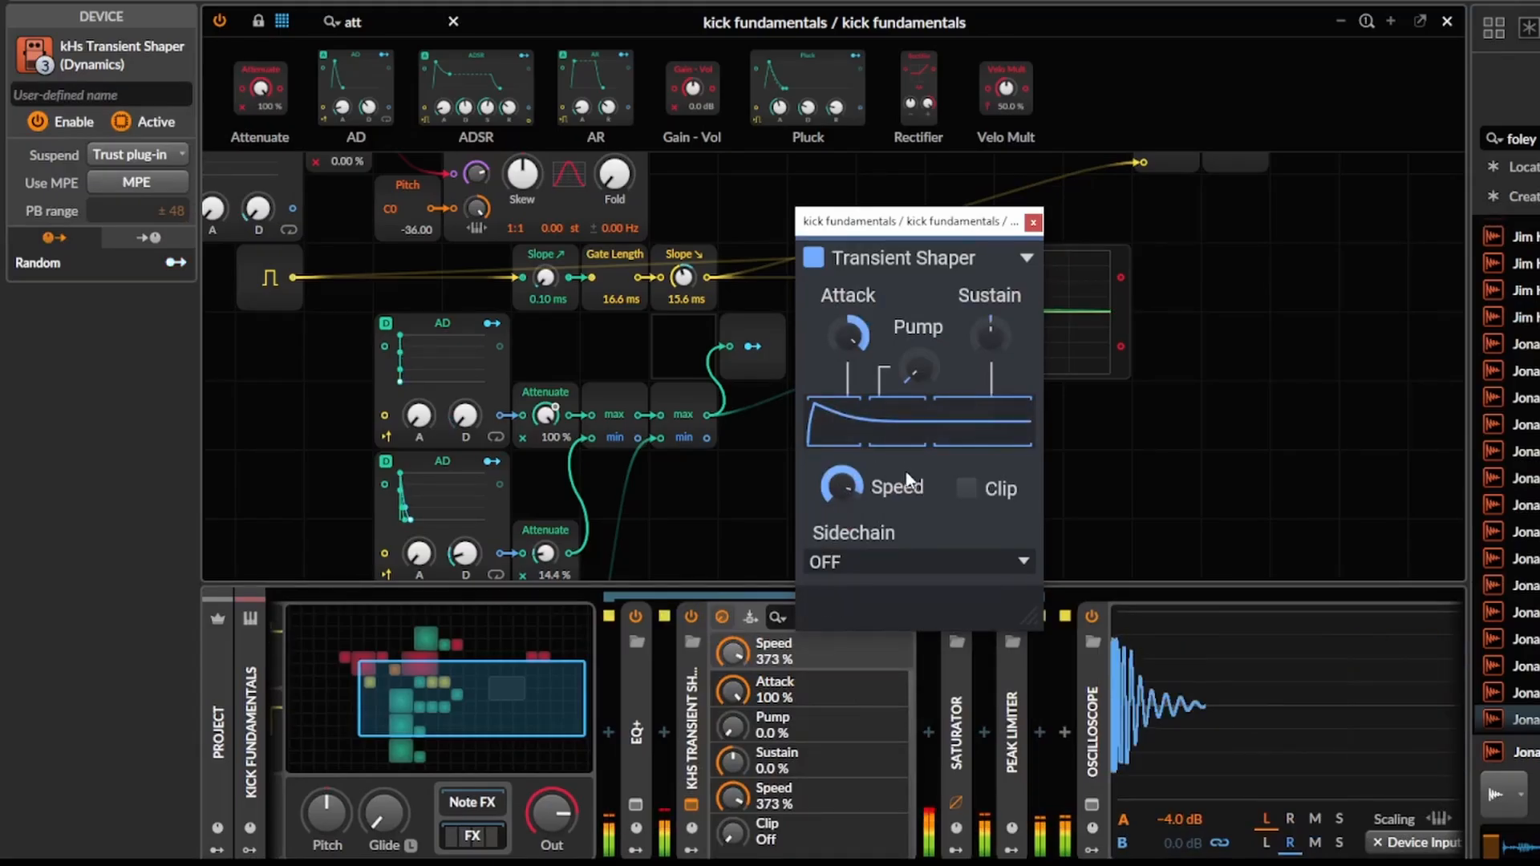
{"action": "left_click", "coordinate": [1033, 222]}
Insert an FX Layer after the Saturator and solo its second layer.
{"action": "left_click", "coordinate": [986, 733]}
{"action": "type", "text": "fx"}
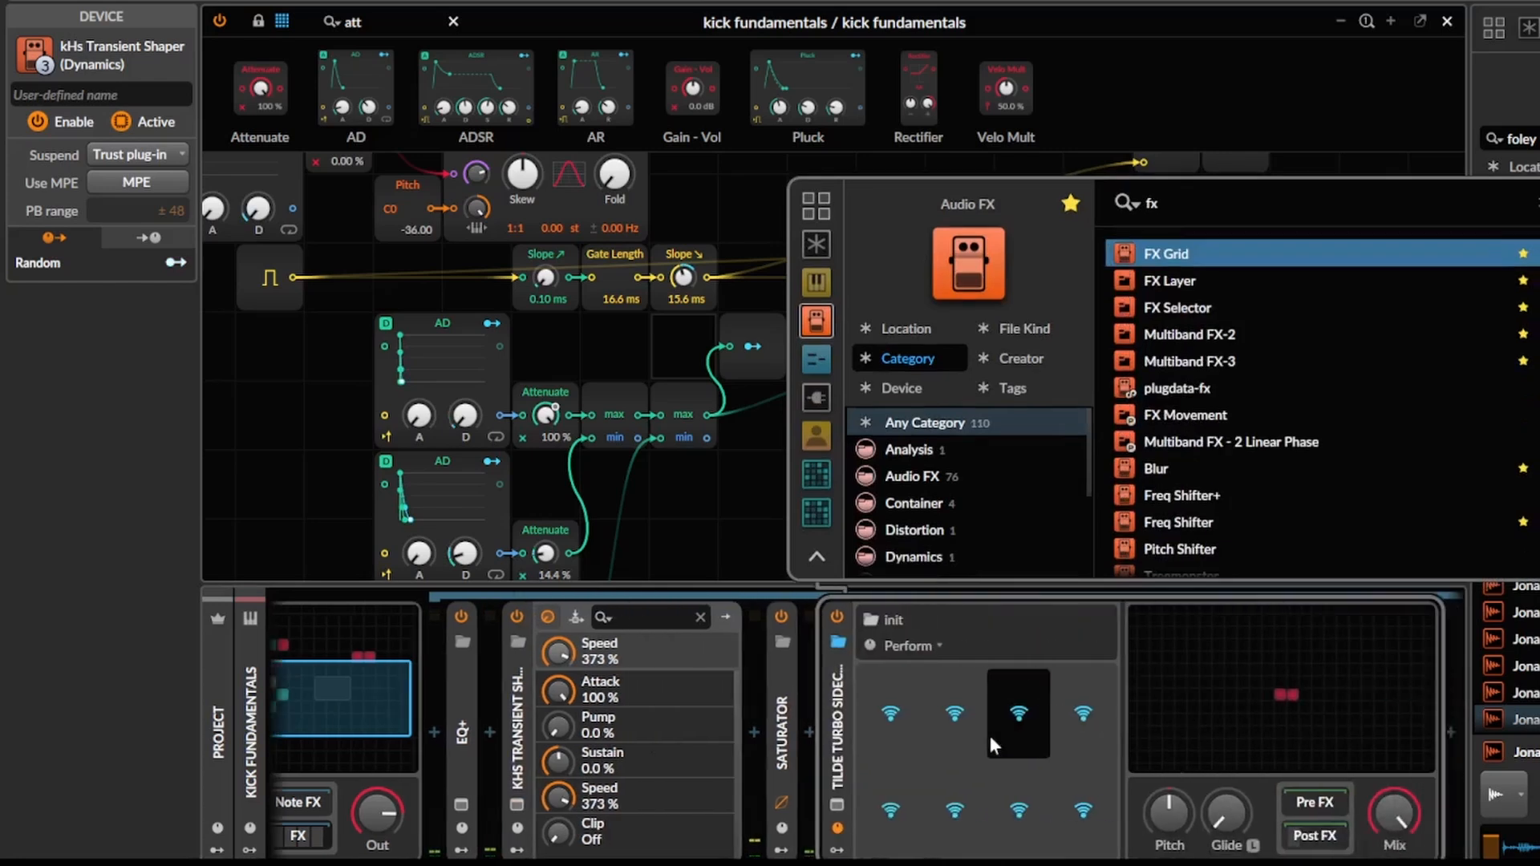
{"action": "key", "text": "Down"}
{"action": "key", "text": "Return"}
{"action": "left_click", "coordinate": [985, 654]}
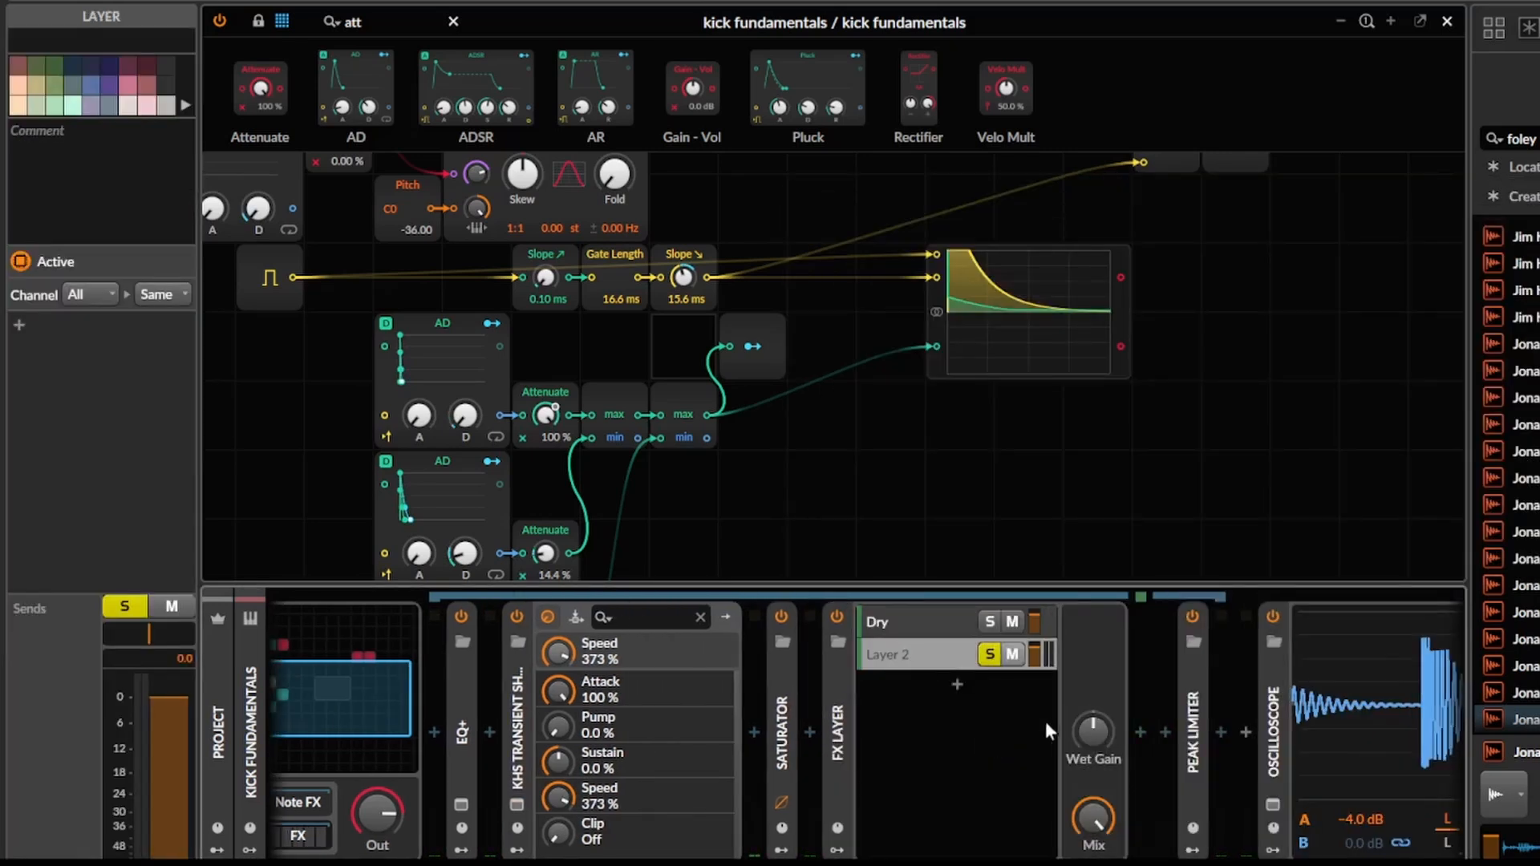
Add a Convolution to the soloed layer and shape its volume envelope into a decay with the mid point at 26.4 % and -∞ dB.
{"action": "left_click", "coordinate": [1139, 735]}
{"action": "type", "text": "conv"}
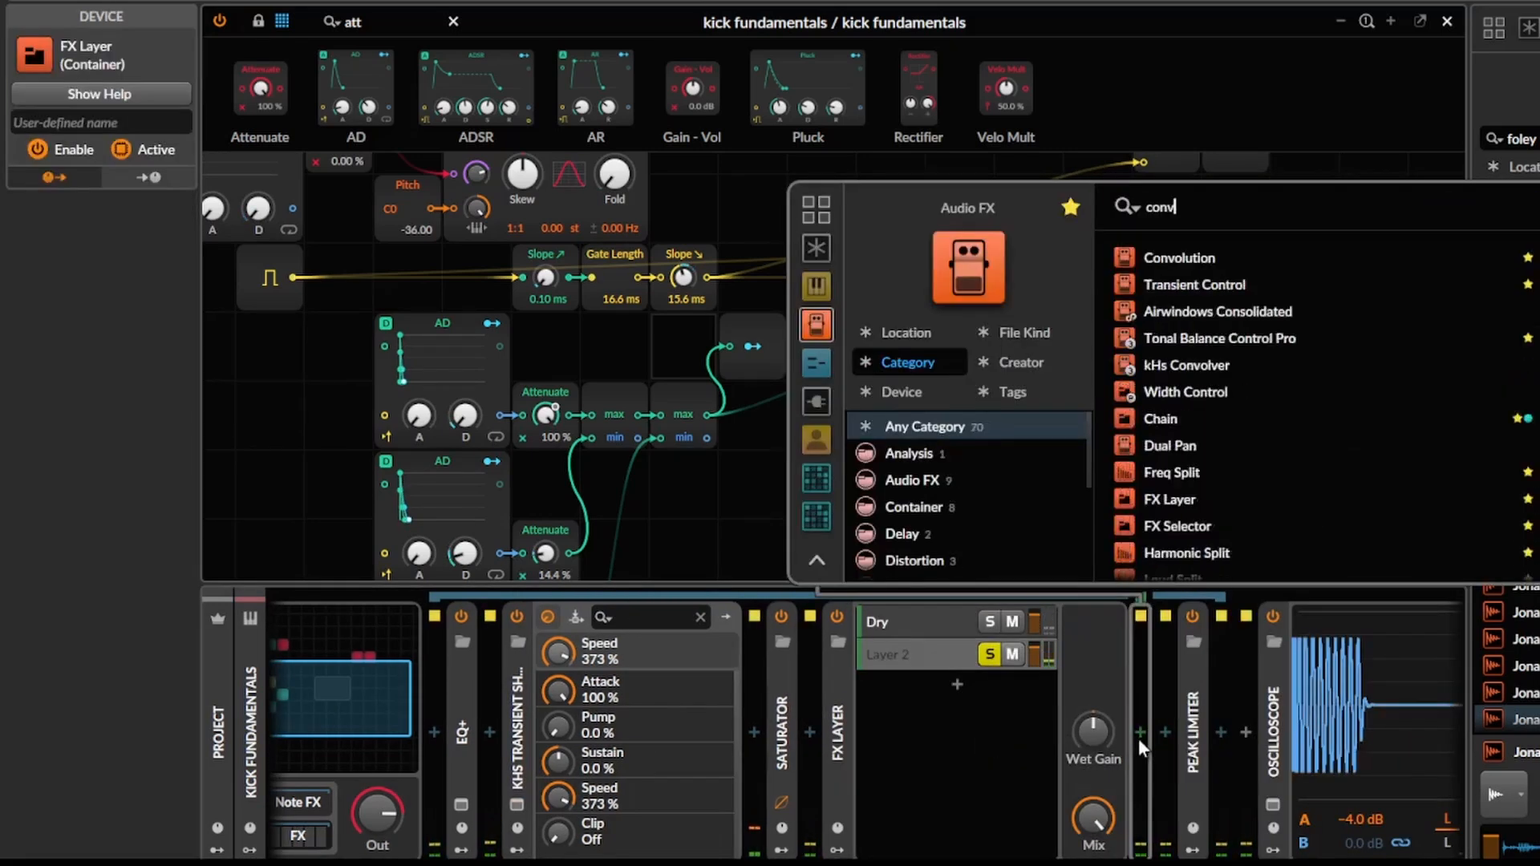
{"action": "key", "text": "Return"}
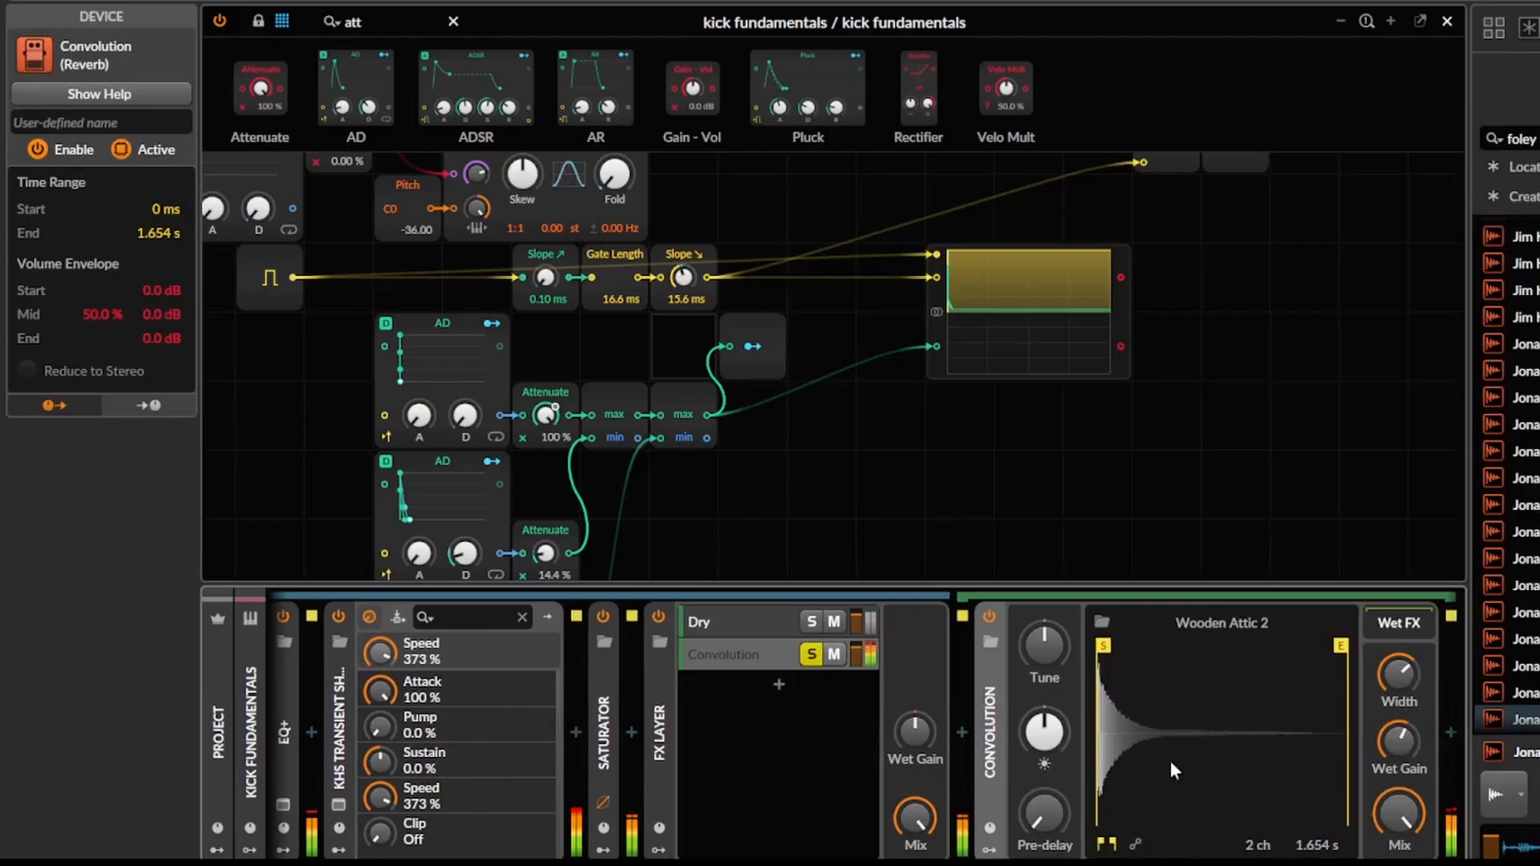
{"action": "left_click_drag", "start_coordinate": [1190, 762], "coordinate": [847, 632]}
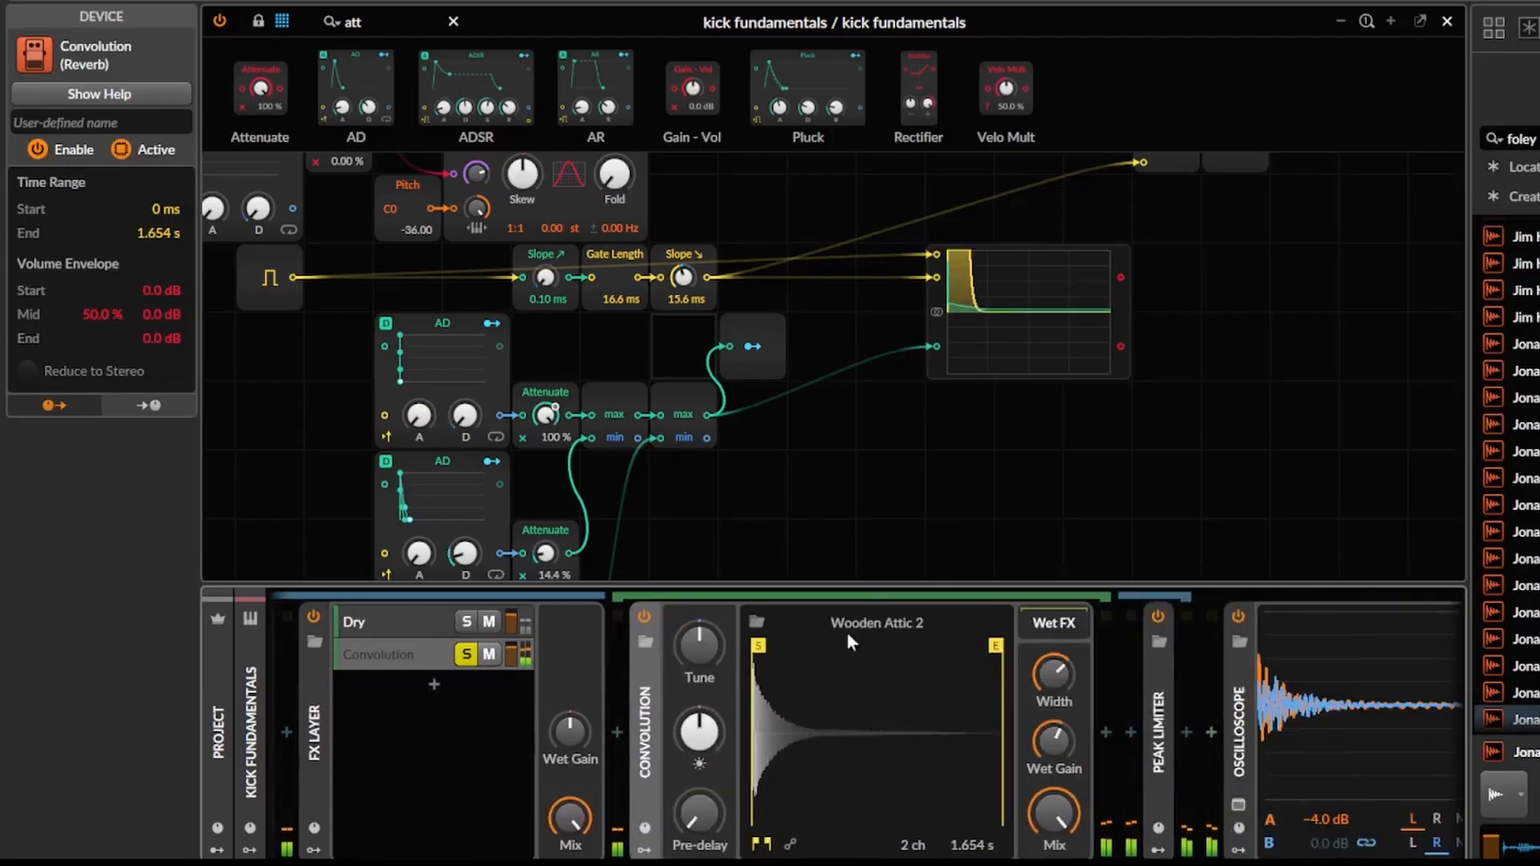
{"action": "left_click", "coordinate": [797, 841]}
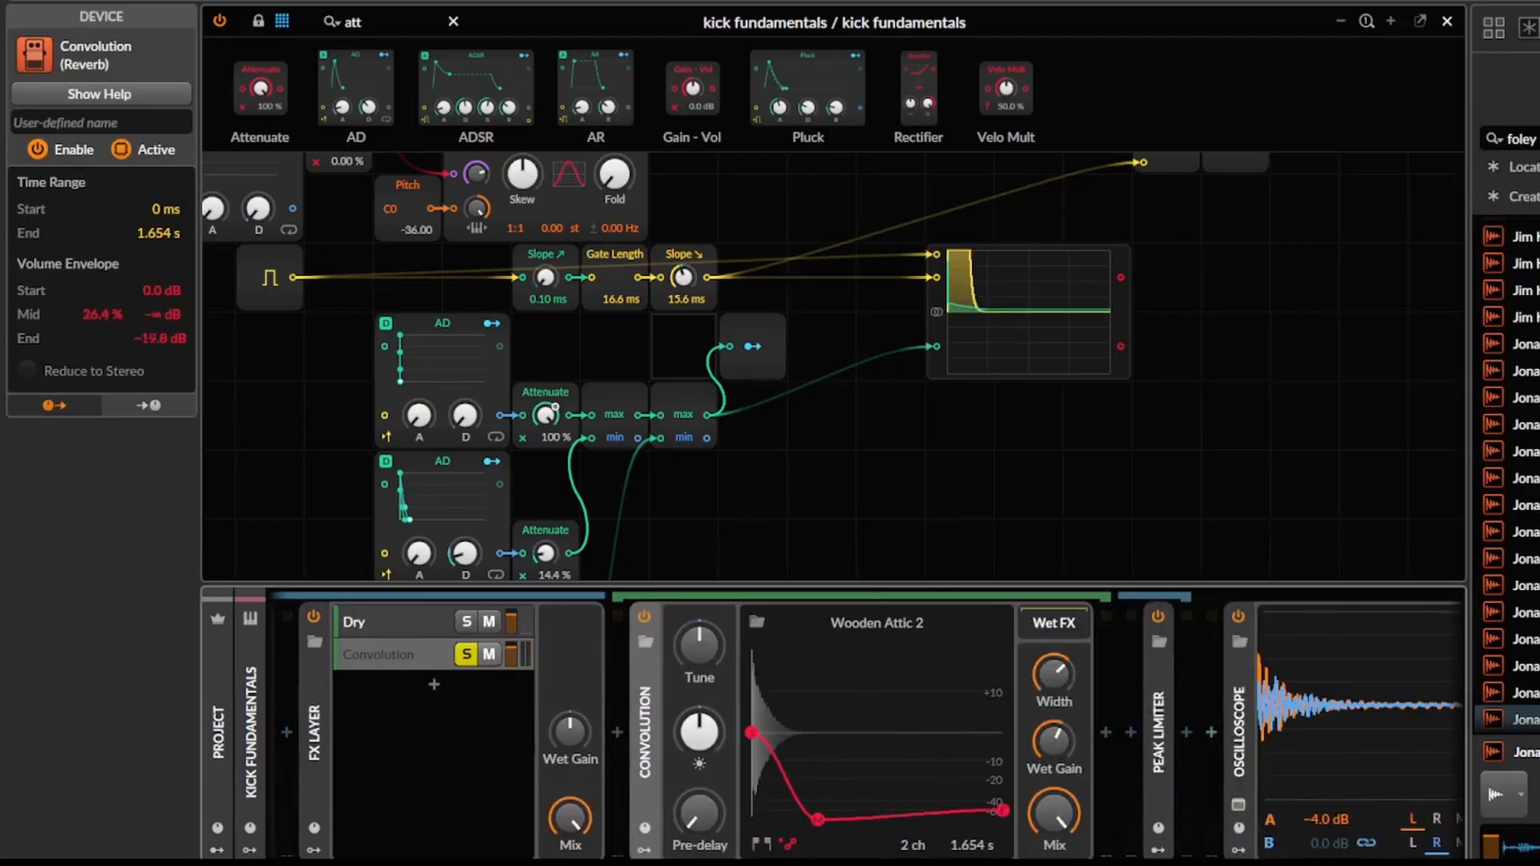
Add a Saturator after the Convolution with Loud threshold -4.9 dB and ratio -106 %, and collapse it.
{"action": "left_click", "coordinate": [1105, 733]}
{"action": "type", "text": "sat"}
{"action": "key", "text": "Return"}
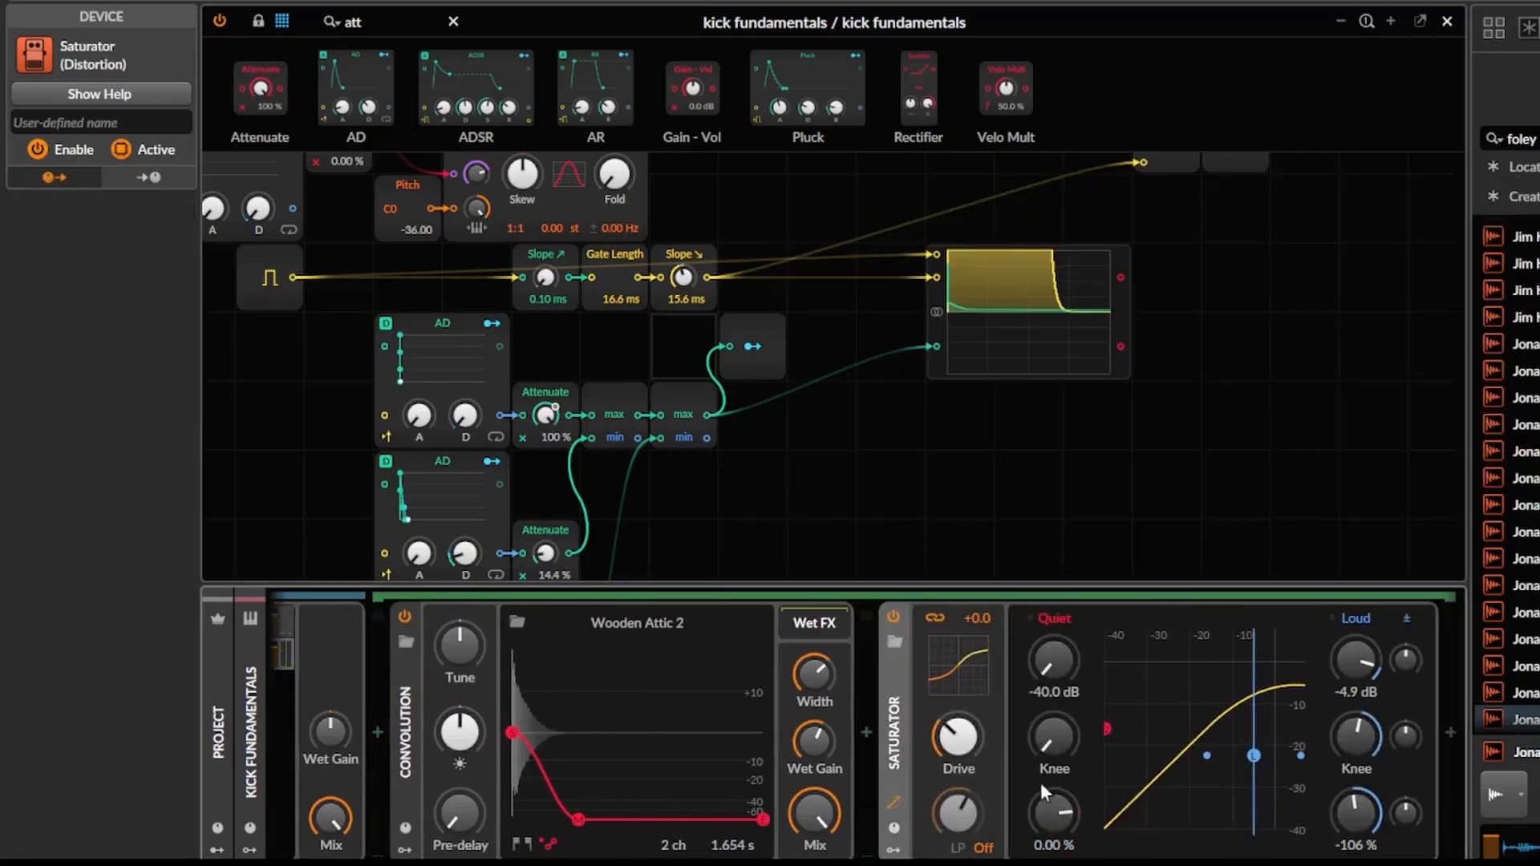
{"action": "left_click", "coordinate": [883, 734]}
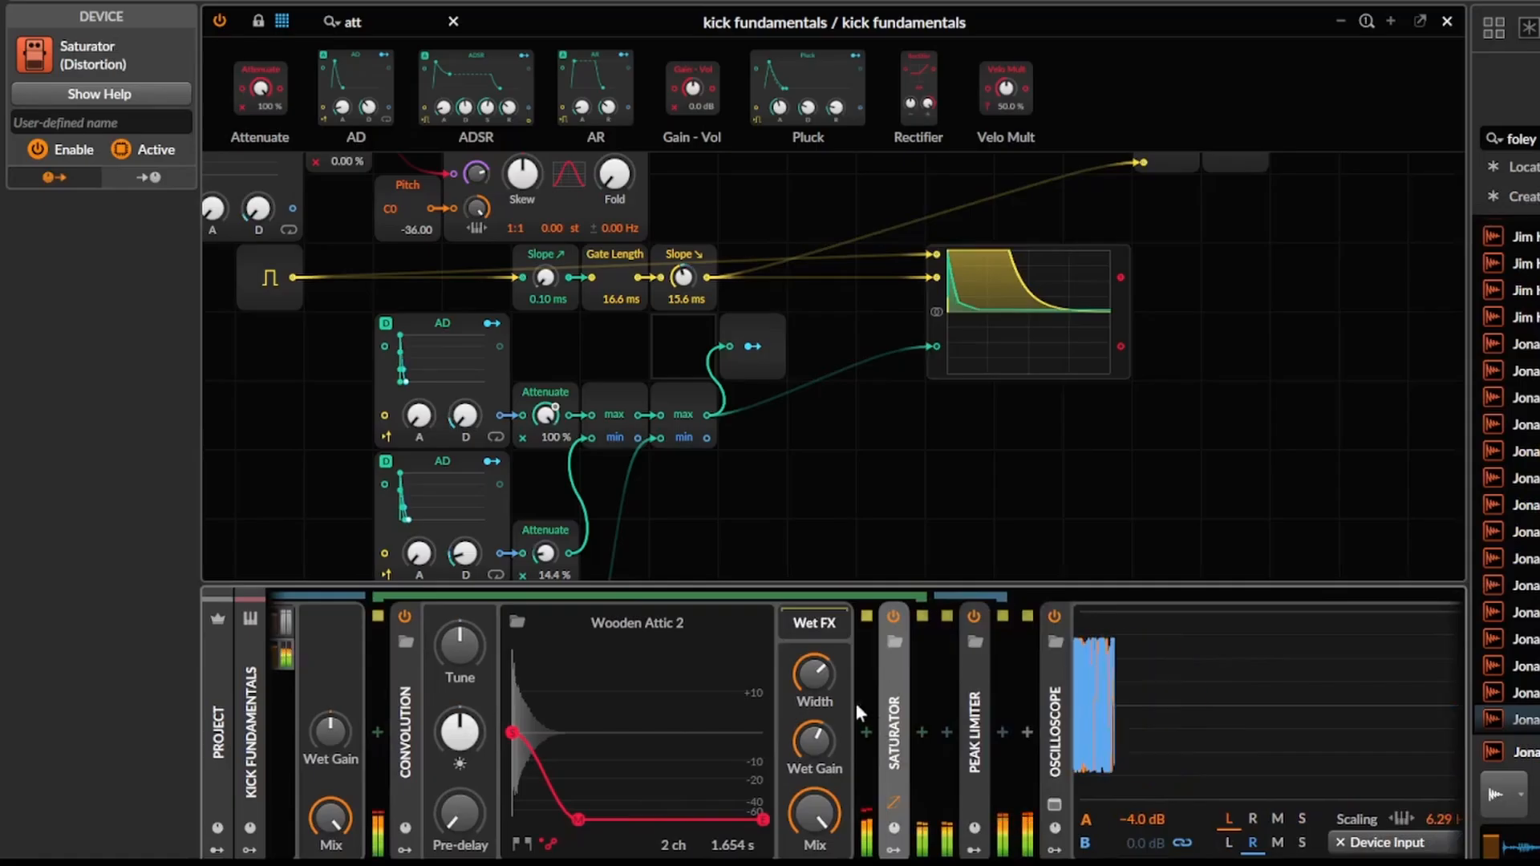
Lower the Convolution's Wet Gain to -∞ dB and add a Random modulator to the device.
{"action": "scroll", "coordinate": [753, 753], "scroll_direction": "up", "scroll_amount": 6}
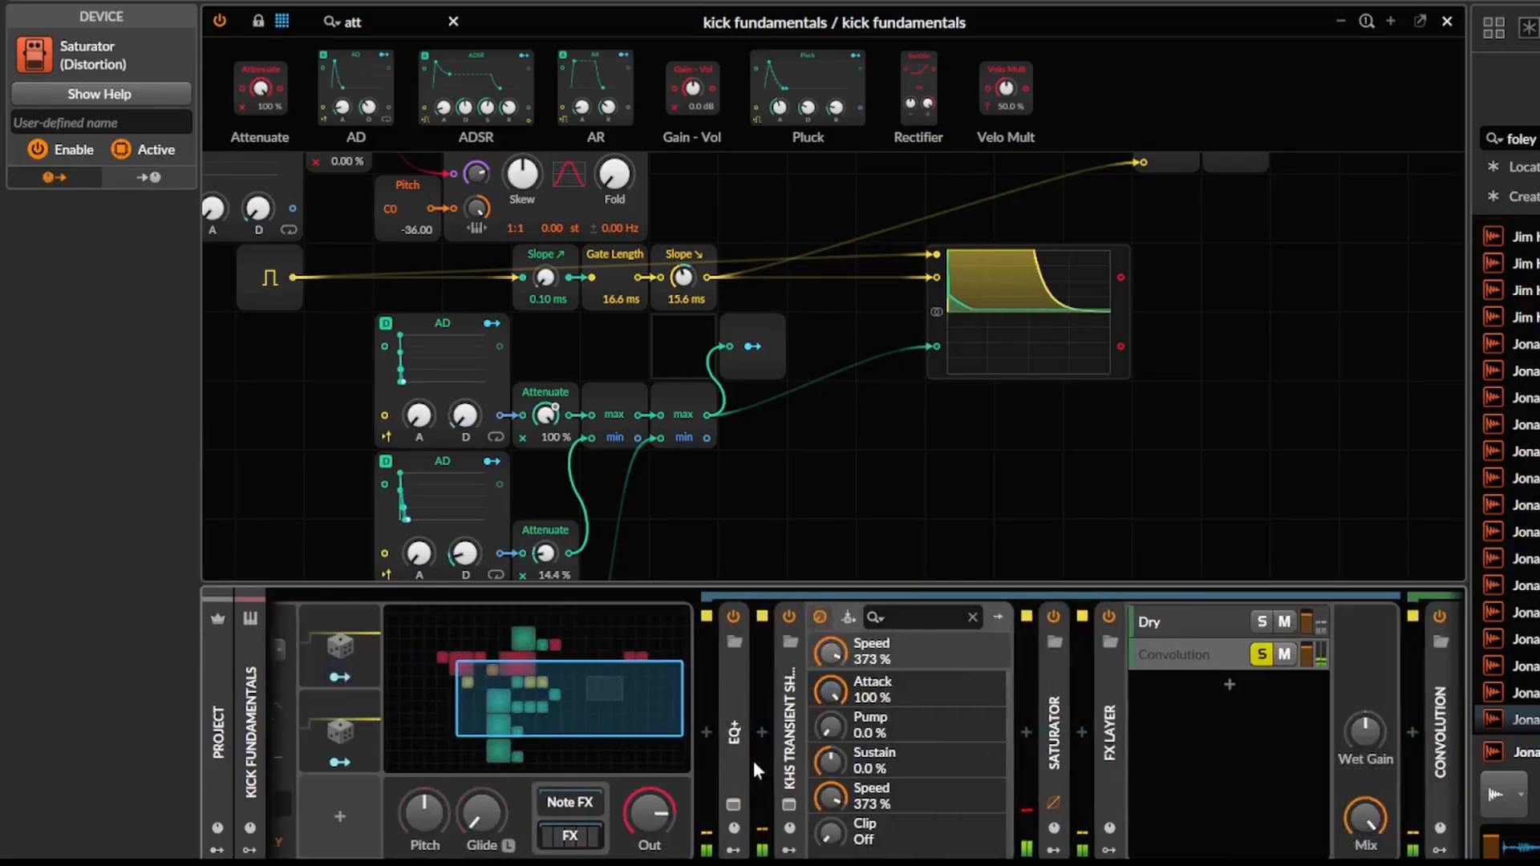
{"action": "scroll", "coordinate": [782, 762], "scroll_direction": "down", "scroll_amount": 3}
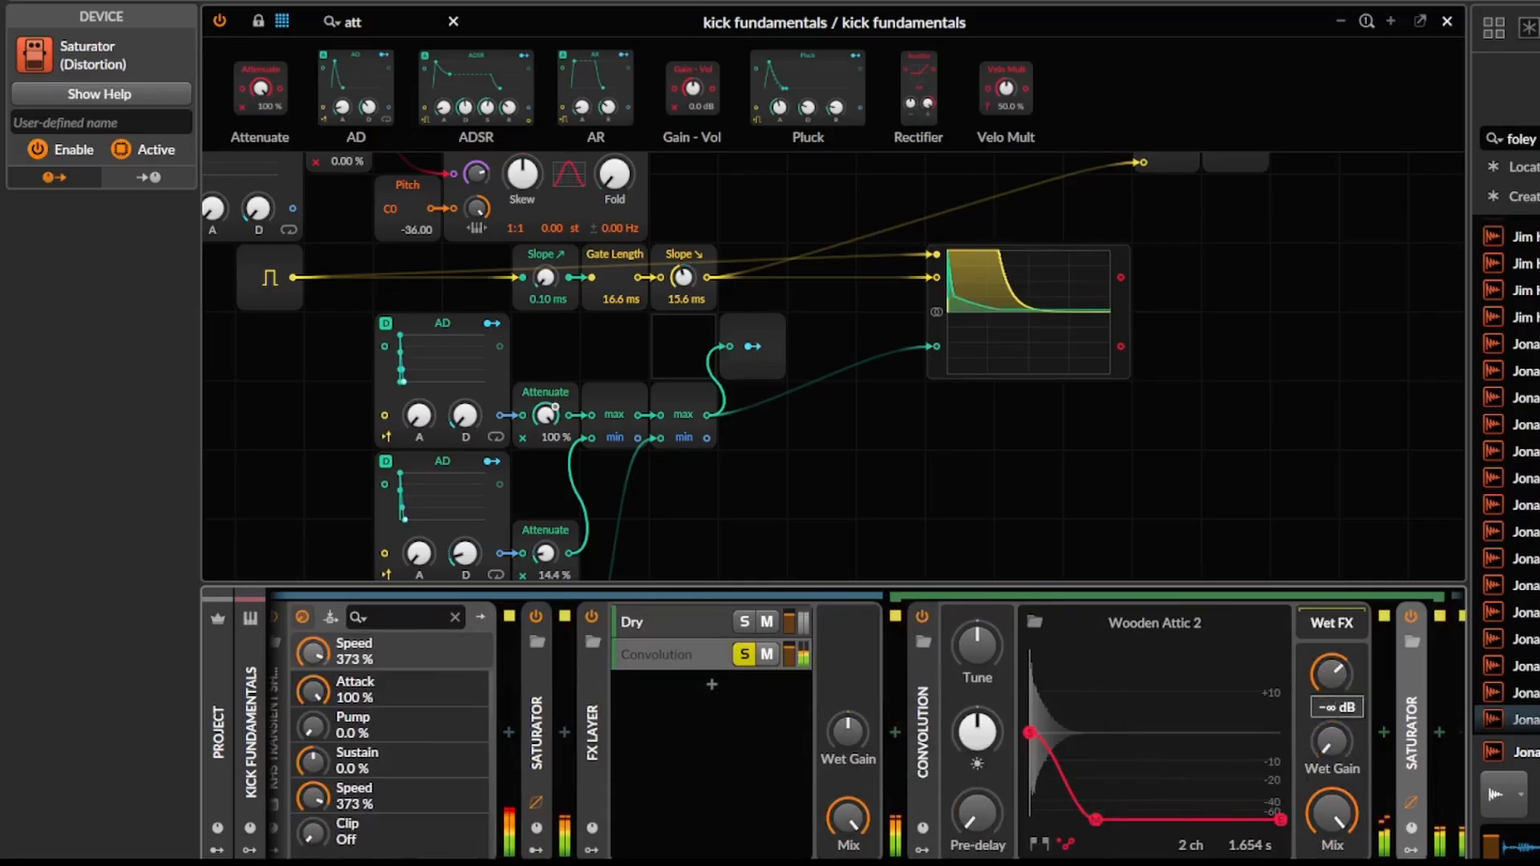
{"action": "left_click", "coordinate": [924, 849]}
{"action": "left_click", "coordinate": [958, 650]}
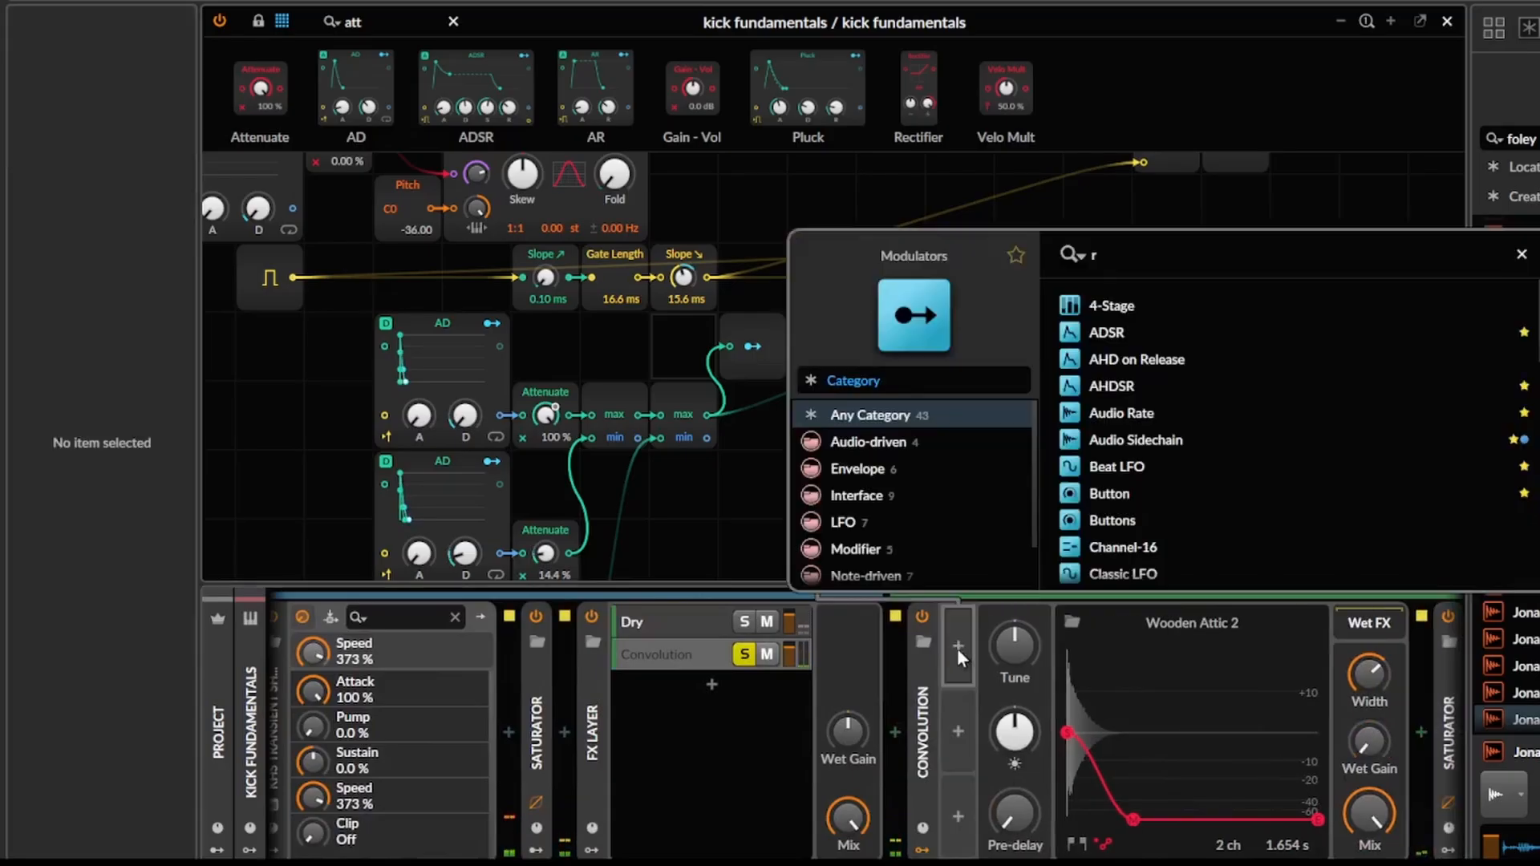
{"action": "type", "text": "ra"}
{"action": "key", "text": "Down"}
{"action": "key", "text": "Return"}
Map the Convolution's Random modulator to Wet Gain by 0.760 and set its trigger to Note.
{"action": "left_click", "coordinate": [982, 676]}
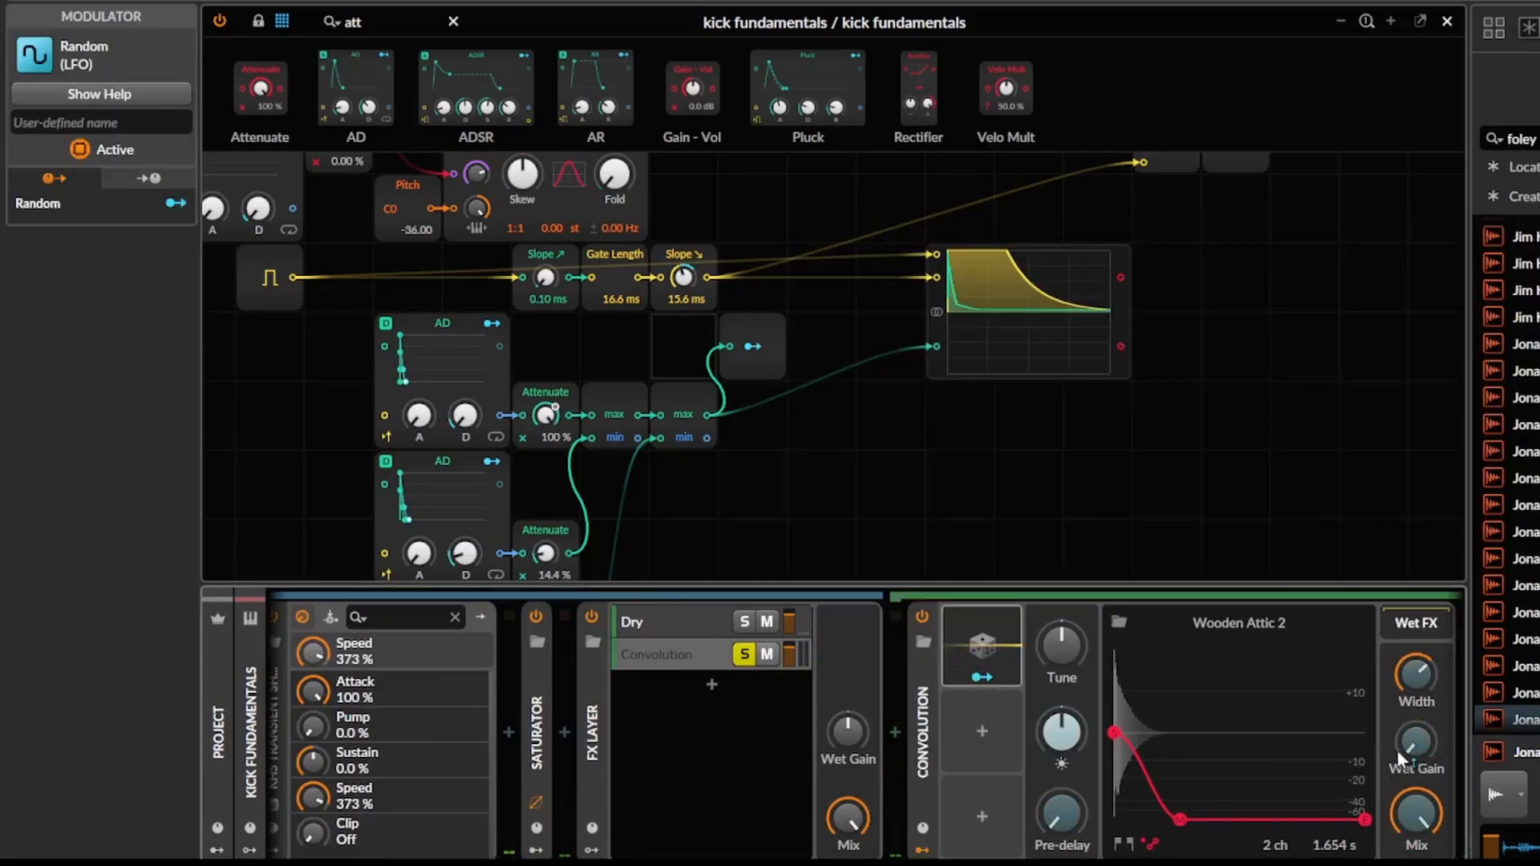
{"action": "left_click_drag", "start_coordinate": [1413, 766], "coordinate": [1410, 748]}
{"action": "left_click", "coordinate": [1014, 645]}
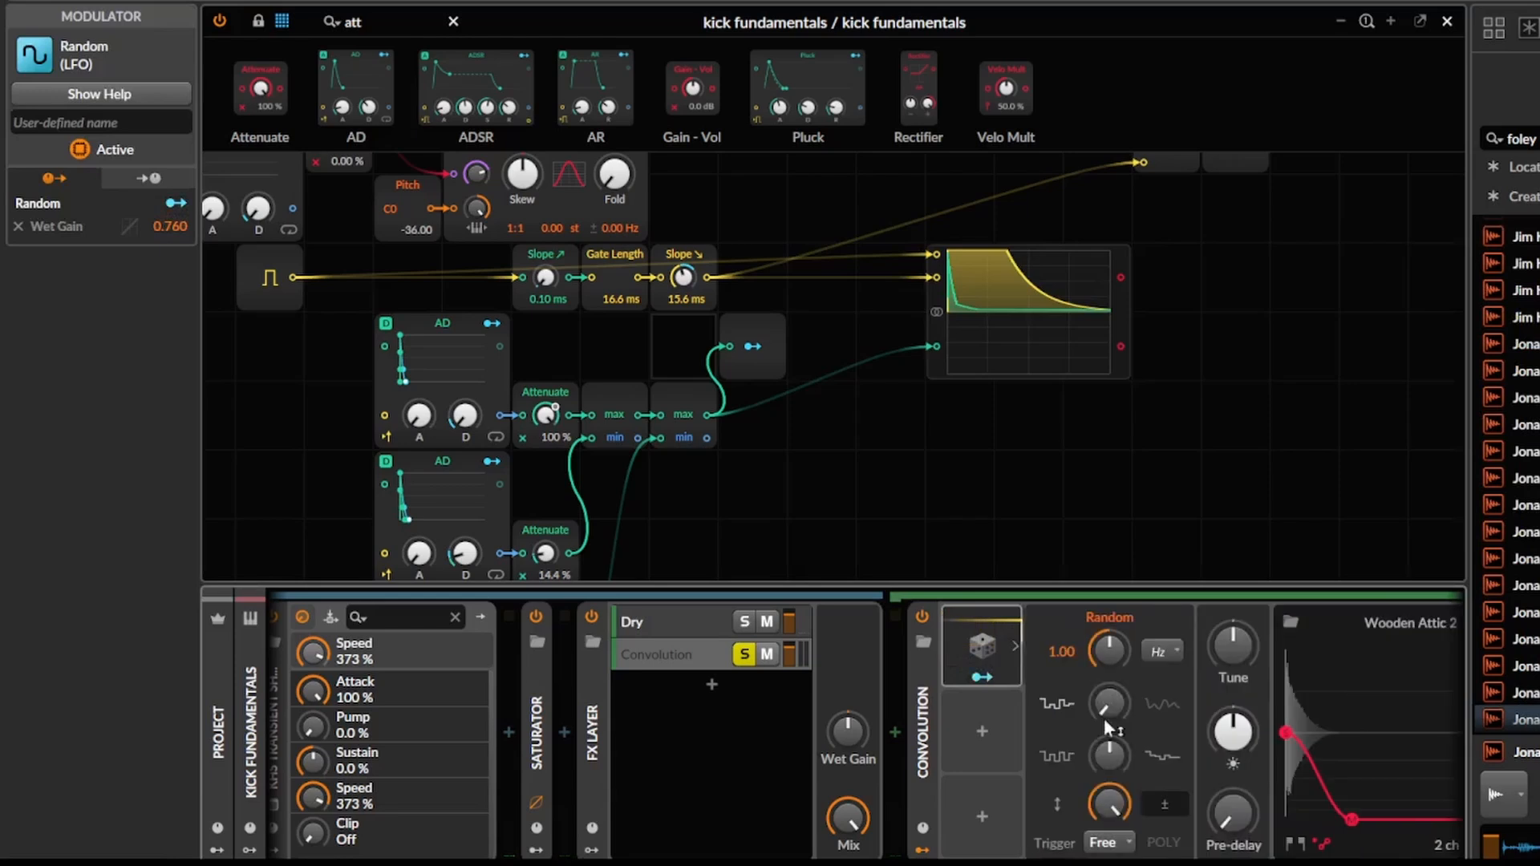
{"action": "left_click", "coordinate": [1105, 846]}
{"action": "left_click", "coordinate": [1105, 863]}
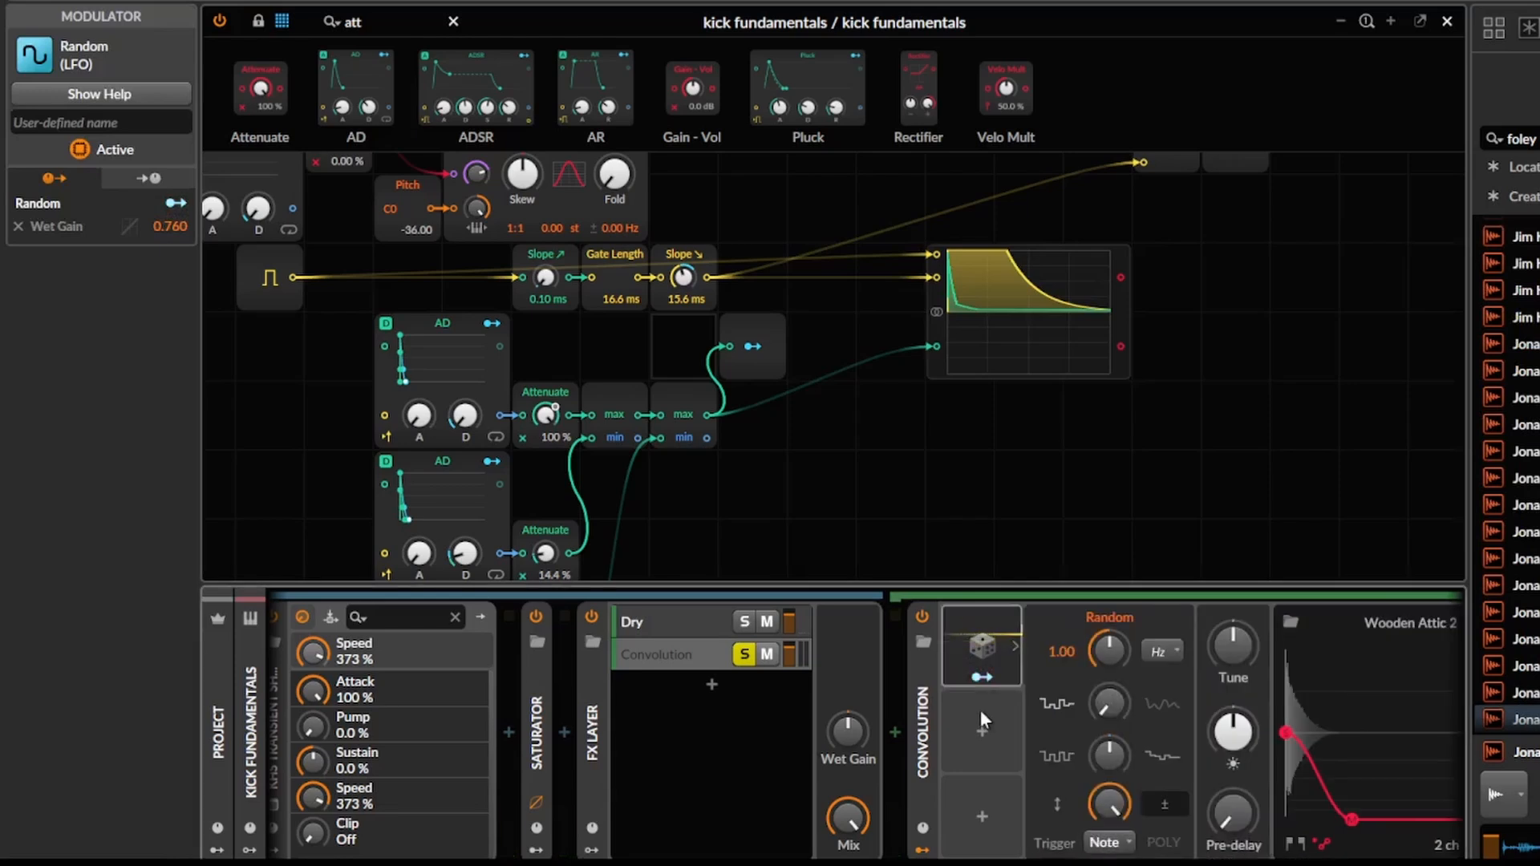
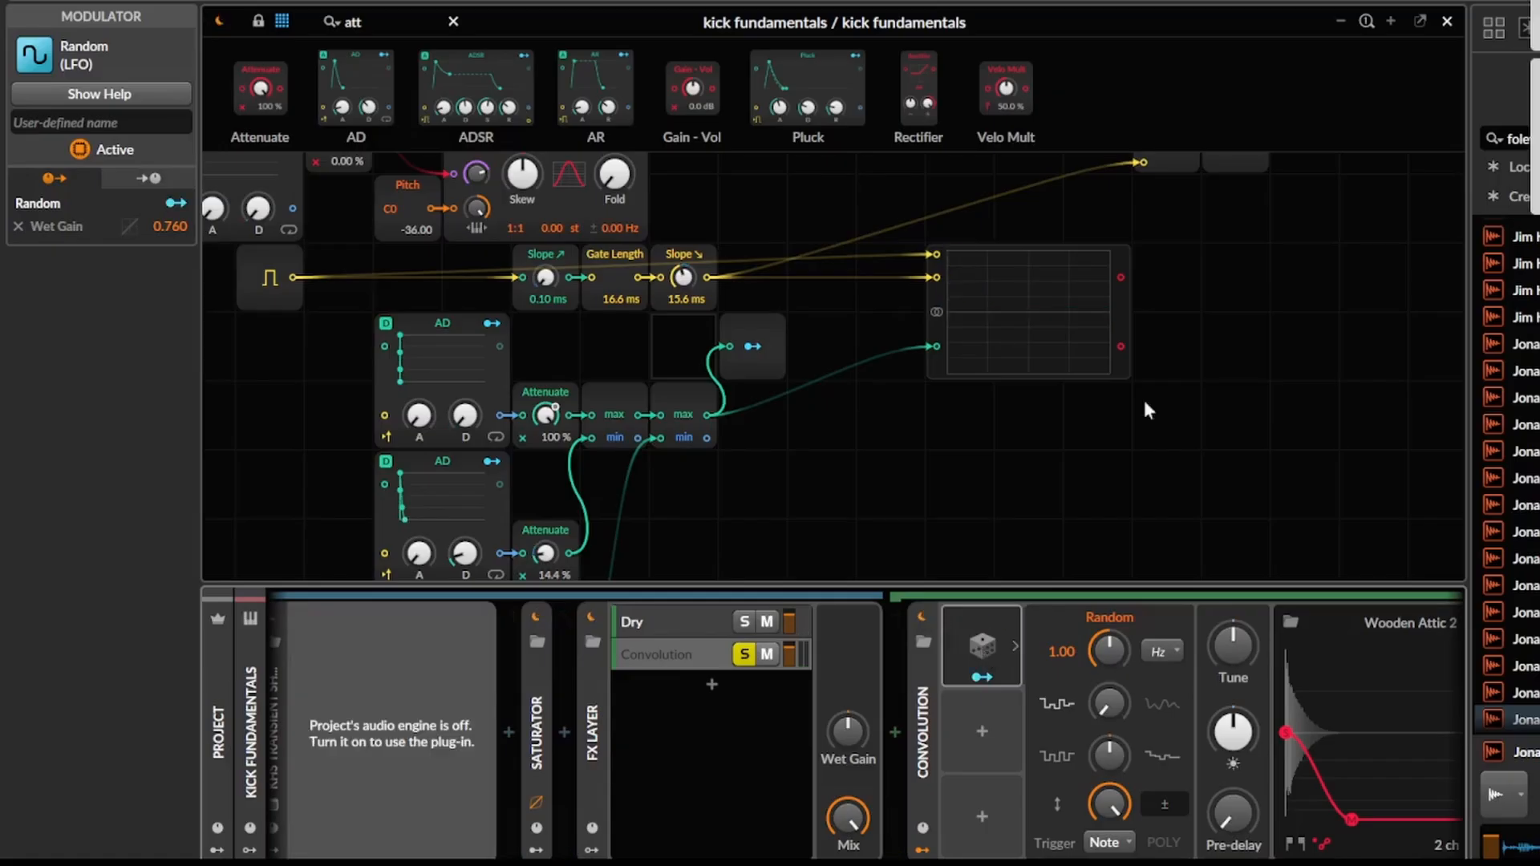
{"action": "left_click", "coordinate": [1088, 489]}
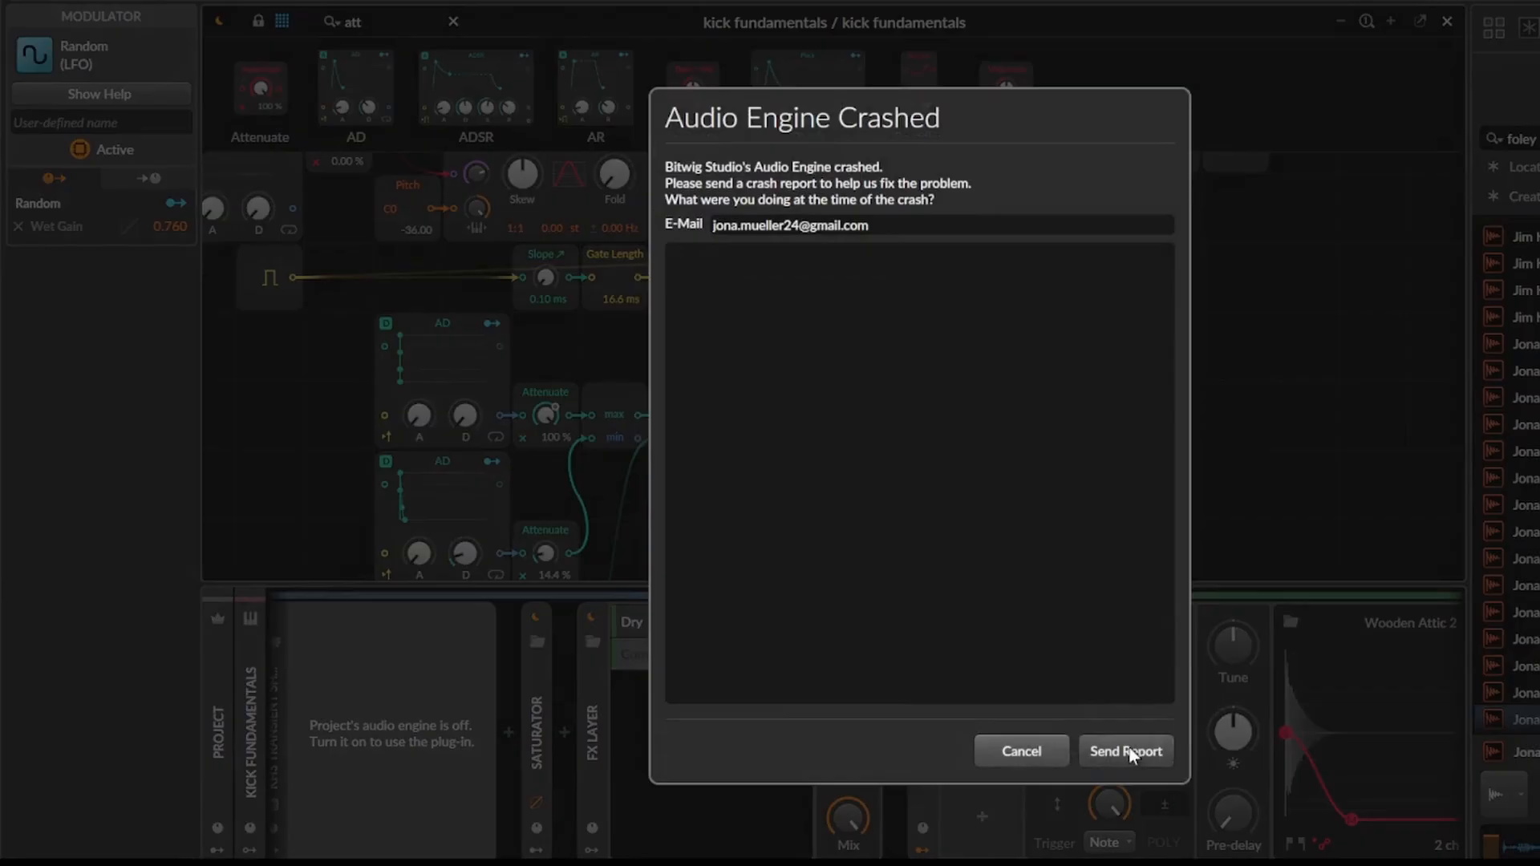
{"action": "left_click", "coordinate": [1127, 751]}
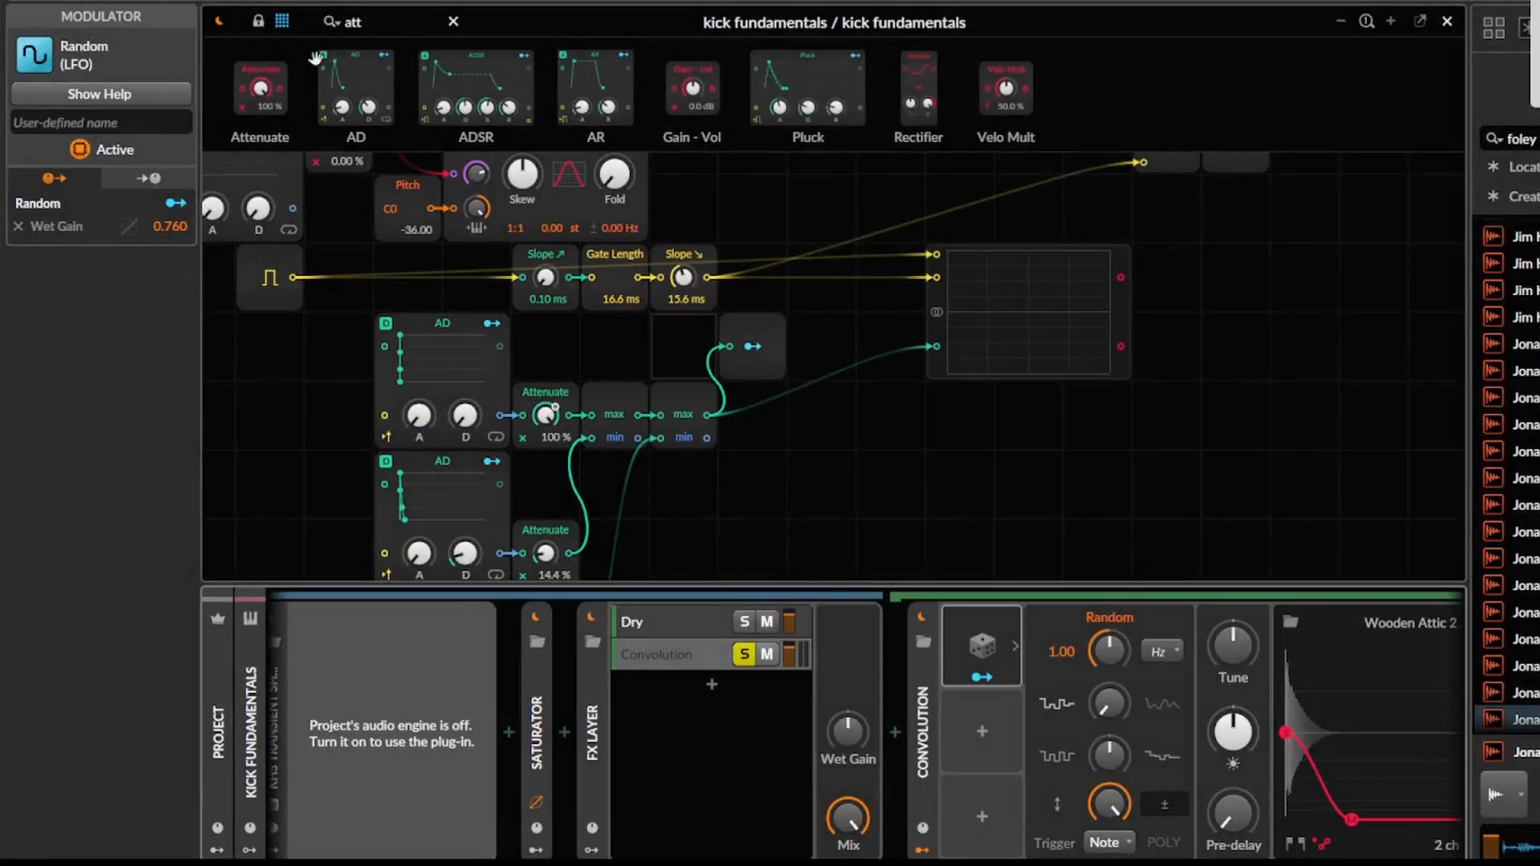
Set the ASIO audio device to Yamaha Steinberg USB ASIO and close the settings.
{"action": "key", "text": "ctrl+comma"}
{"action": "left_click", "coordinate": [527, 157]}
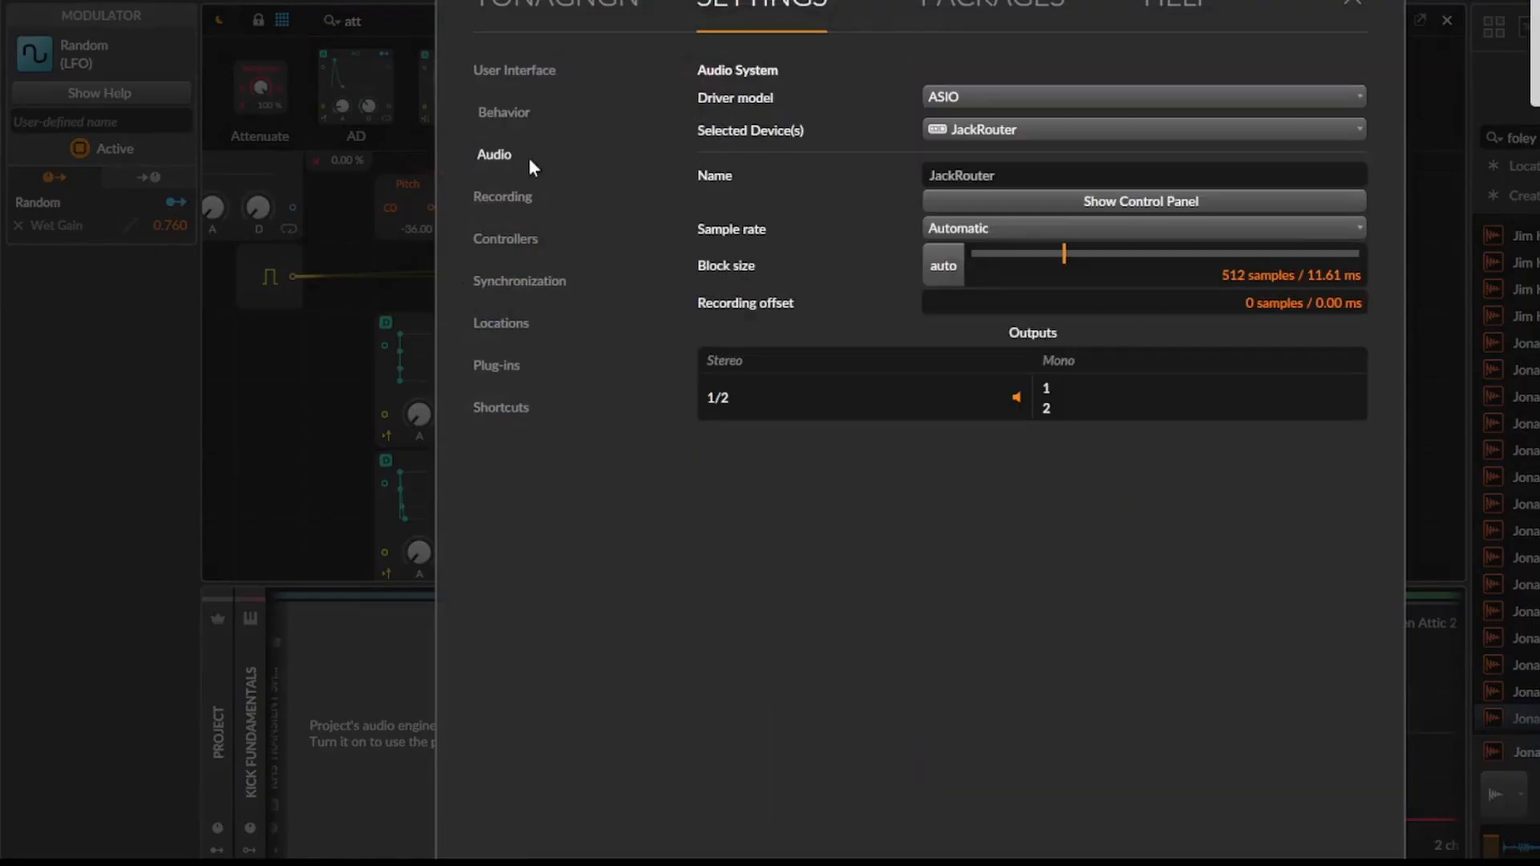
{"action": "left_click", "coordinate": [1065, 129]}
{"action": "left_click", "coordinate": [1032, 210]}
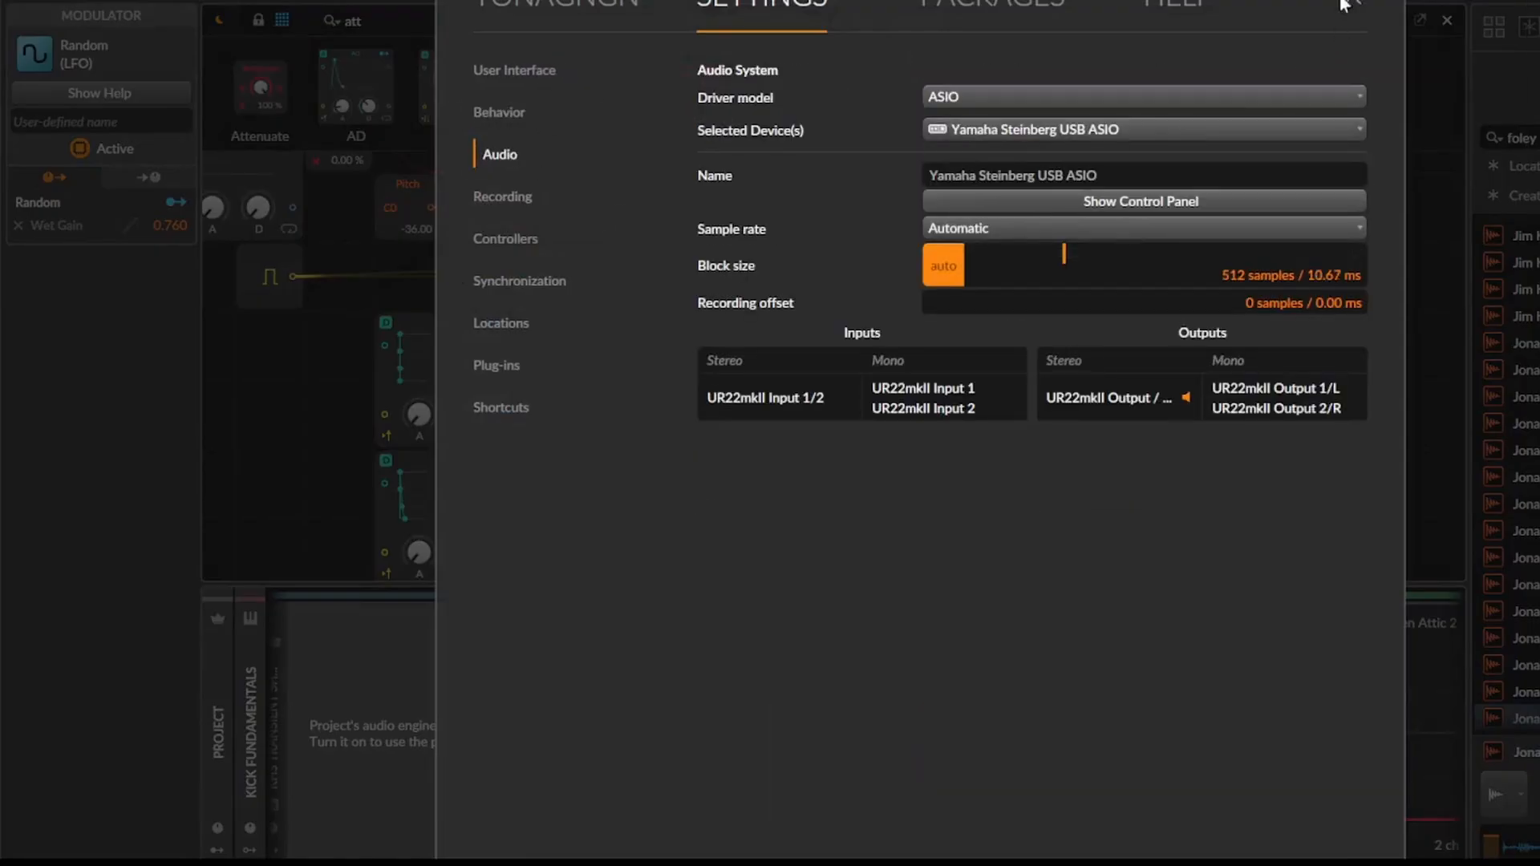
{"action": "left_click", "coordinate": [1345, 4]}
Lower the Convolution's brightness slightly and collapse the device.
{"action": "left_click", "coordinate": [816, 403]}
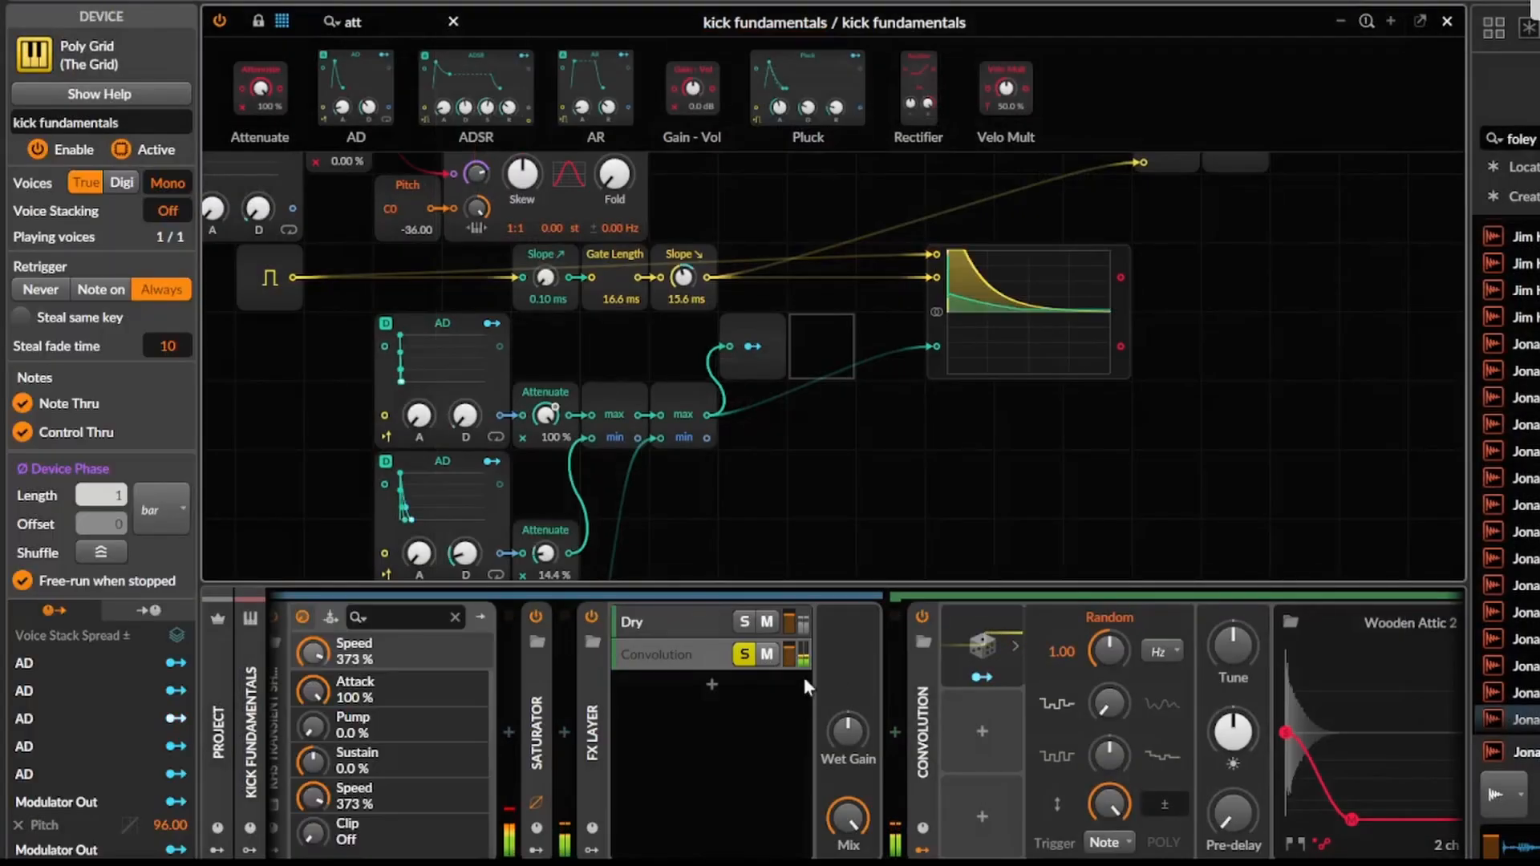
{"action": "left_click_drag", "start_coordinate": [847, 483], "coordinate": [933, 492]}
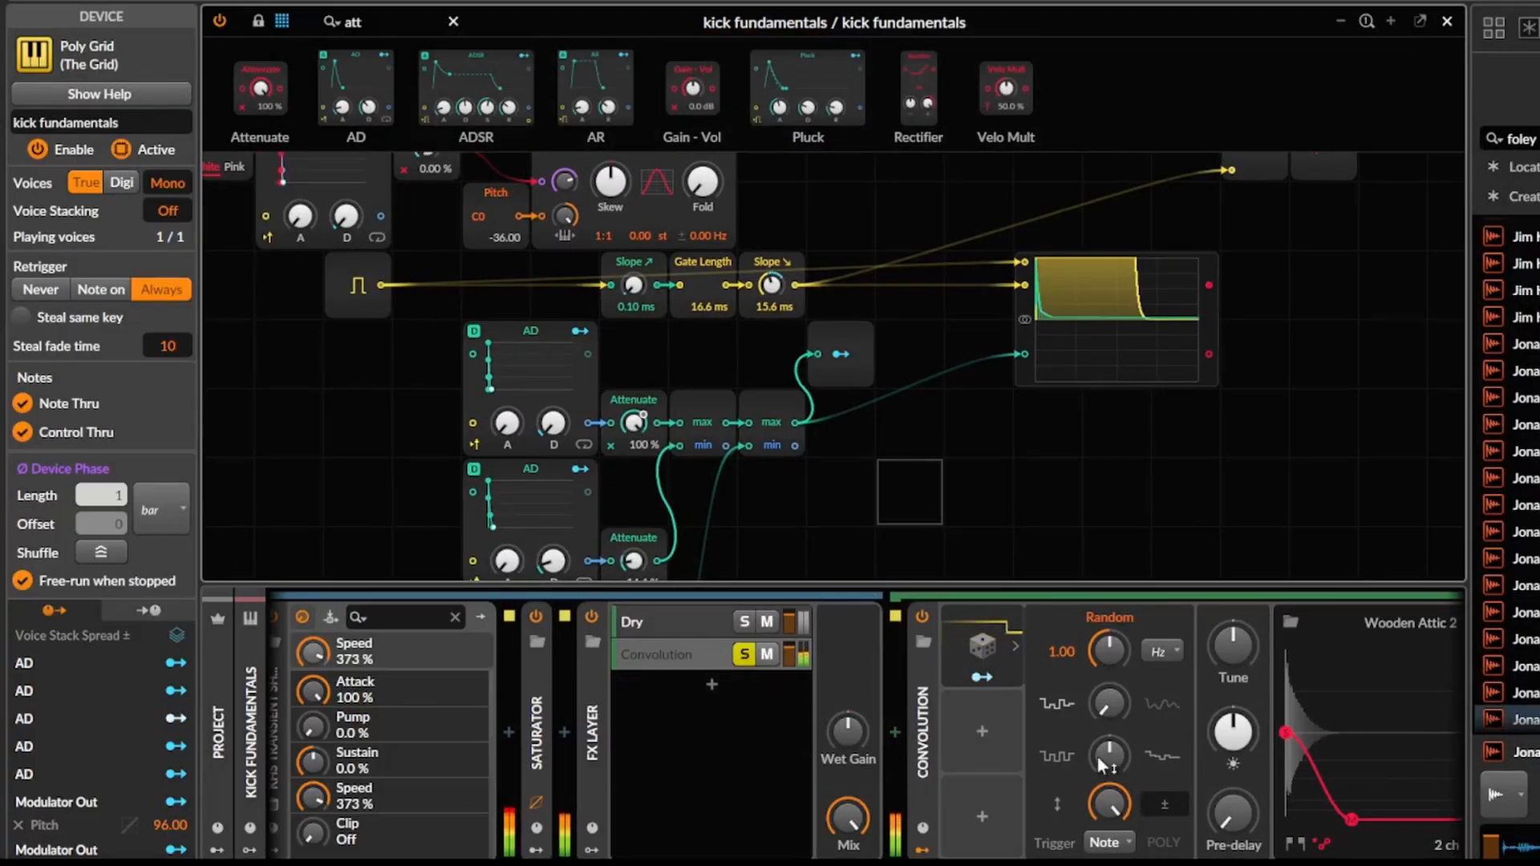
{"action": "left_click_drag", "start_coordinate": [1233, 732], "coordinate": [1233, 742]}
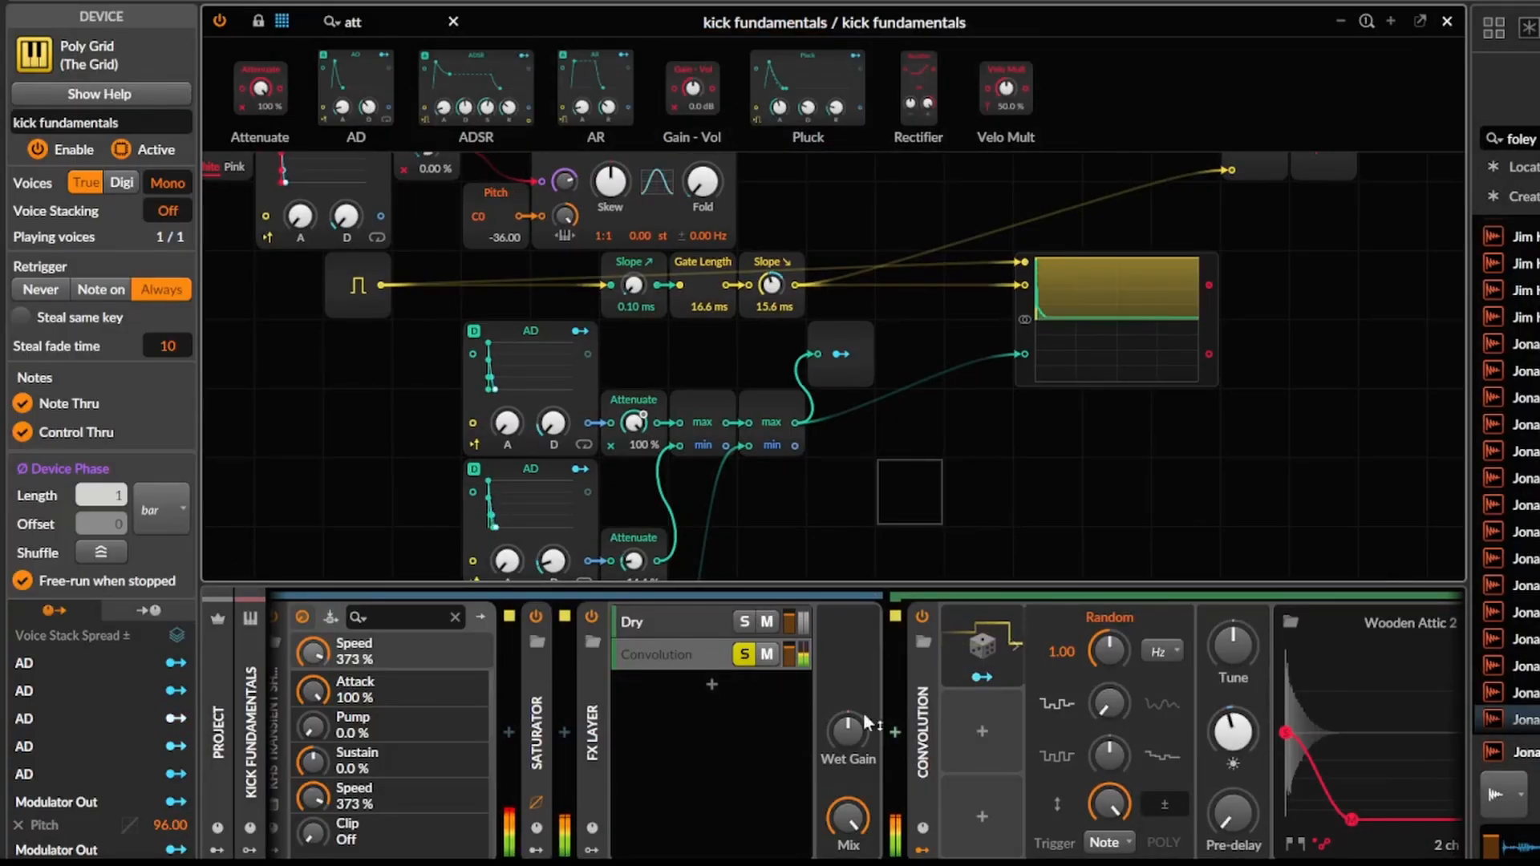
{"action": "scroll", "coordinate": [796, 708], "scroll_direction": "right", "scroll_amount": 2}
{"action": "double_click", "coordinate": [836, 696]}
{"action": "scroll", "coordinate": [1155, 742], "scroll_direction": "right", "scroll_amount": 2}
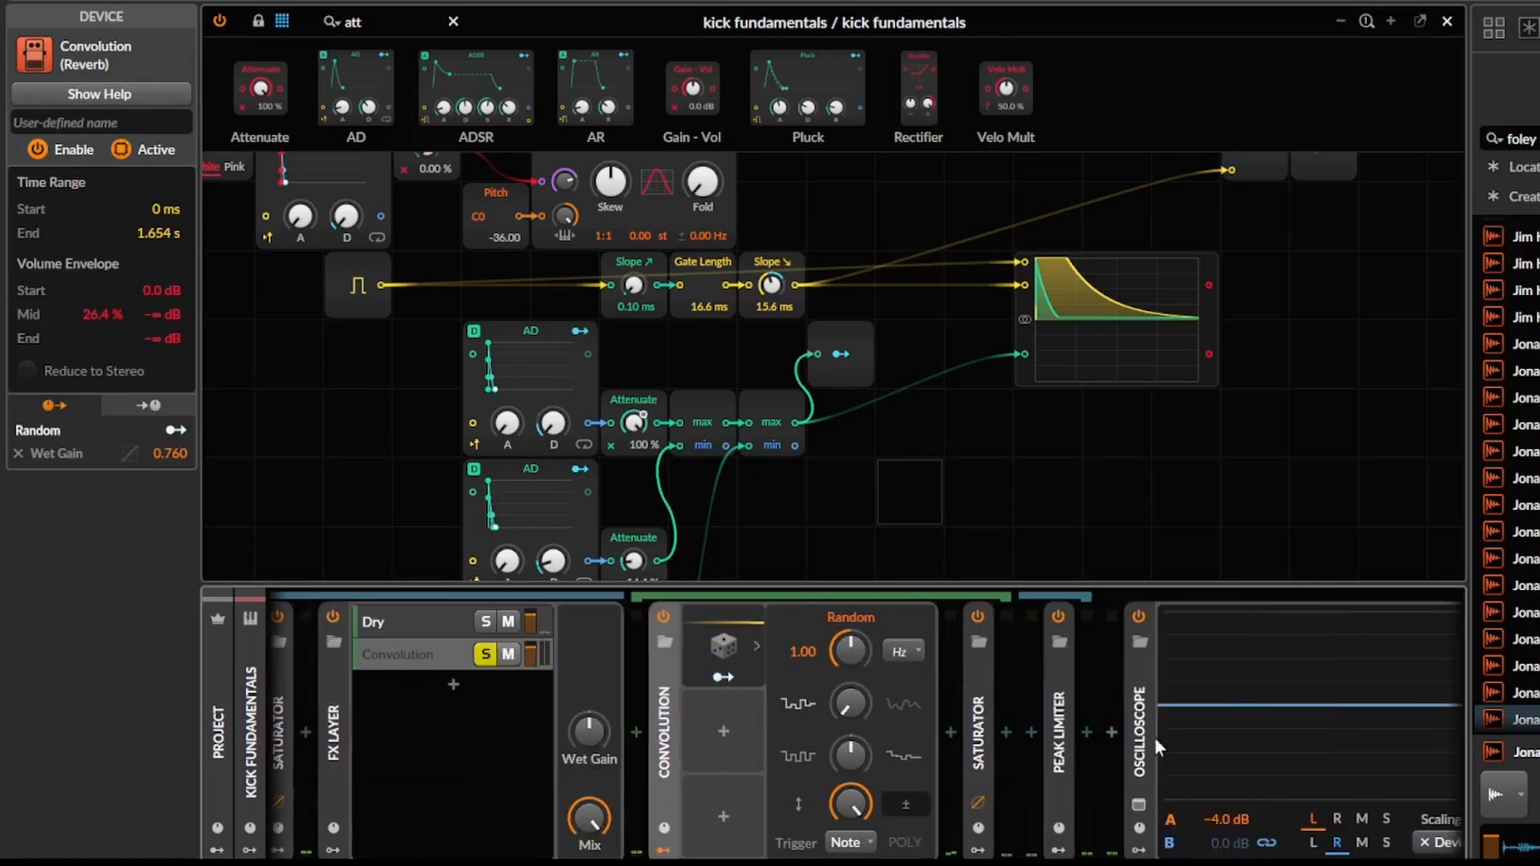
Add an EQ-2 after the Convolution layer's Saturator and set its low cut to 81.2 Hz.
{"action": "left_click", "coordinate": [1008, 738]}
{"action": "type", "text": "eq"}
{"action": "key", "text": "Return"}
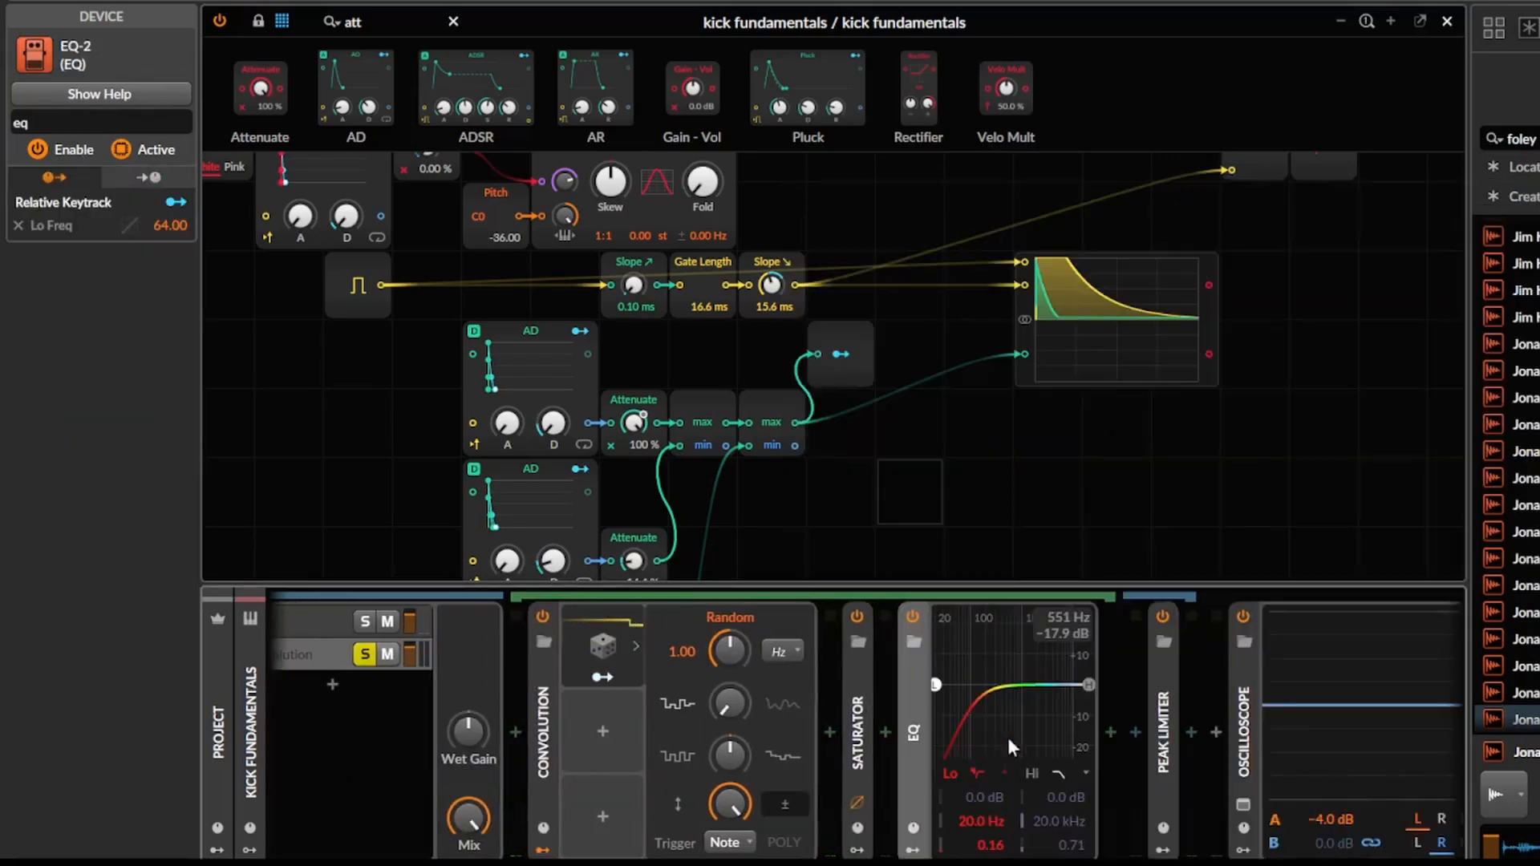
{"action": "left_click_drag", "start_coordinate": [942, 686], "coordinate": [965, 685]}
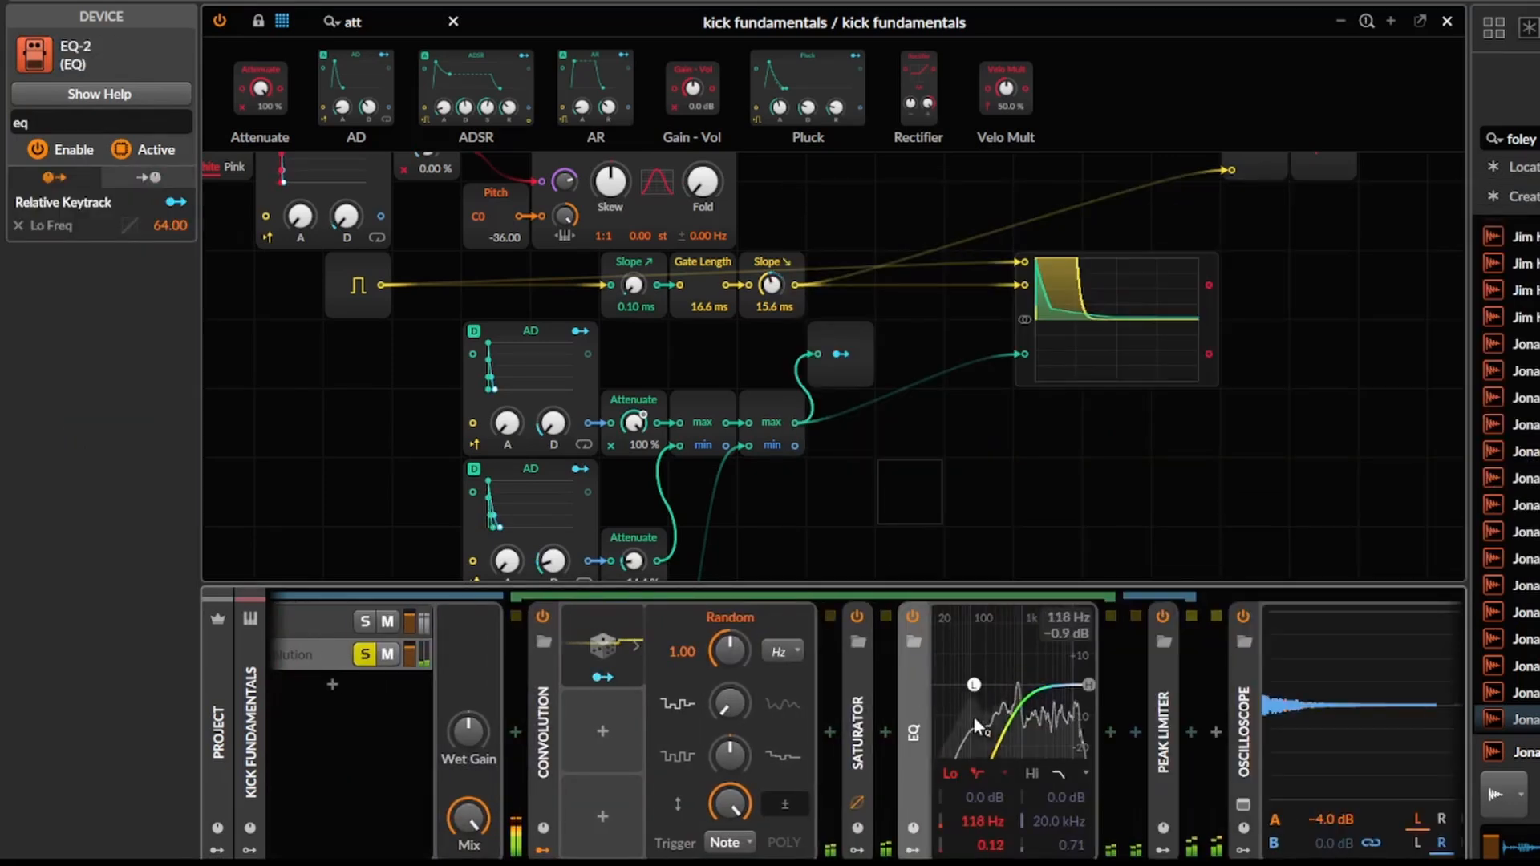
Add a Mid-Side Split after the EQ-2 and lower its Mid level to -10.4 dB.
{"action": "left_click", "coordinate": [1113, 730]}
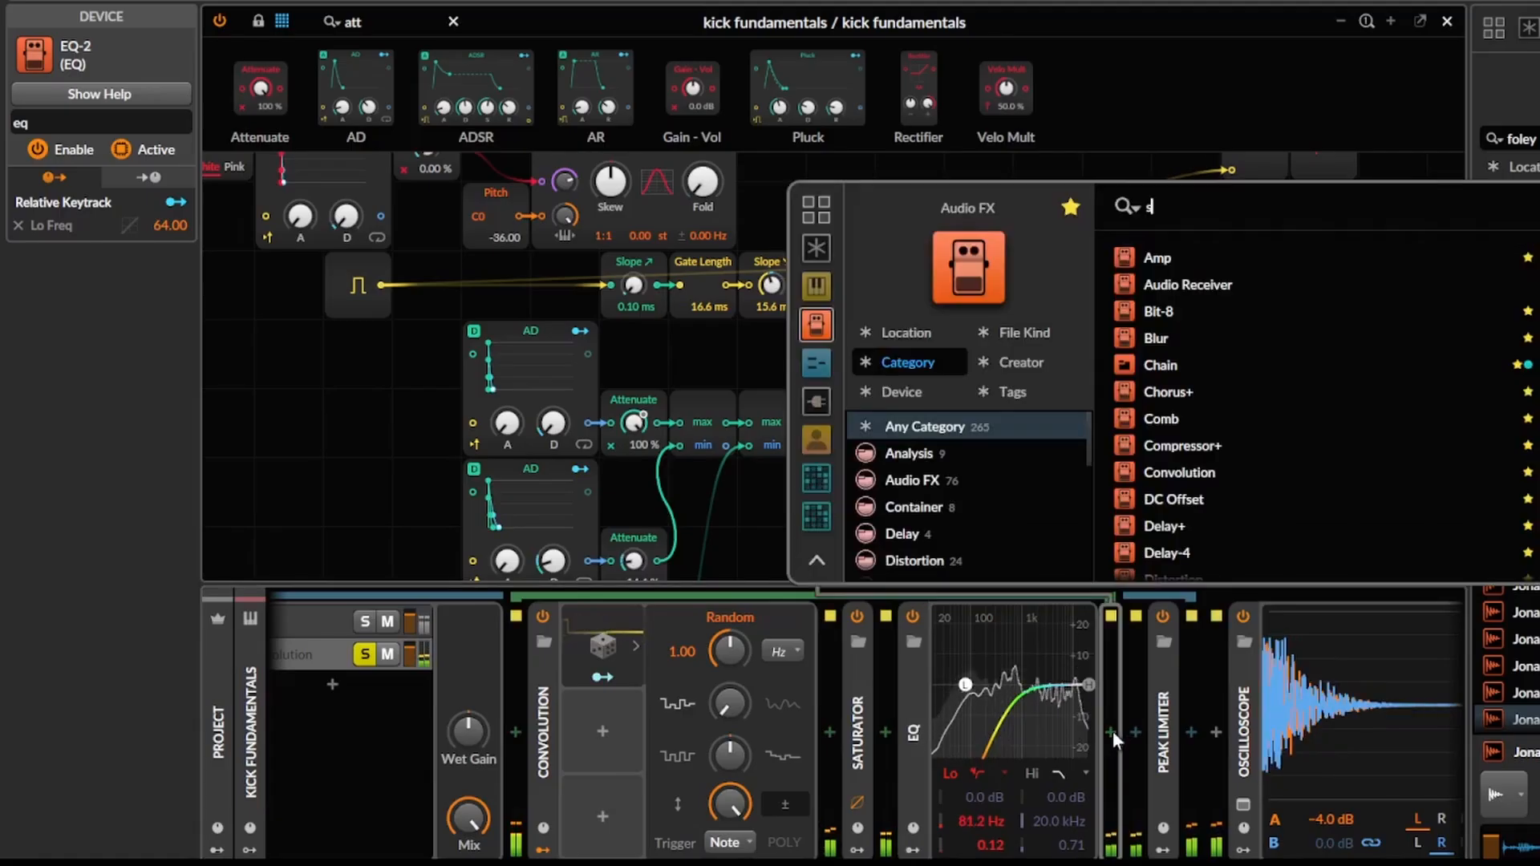
{"action": "type", "text": "side"}
{"action": "key", "text": "Return"}
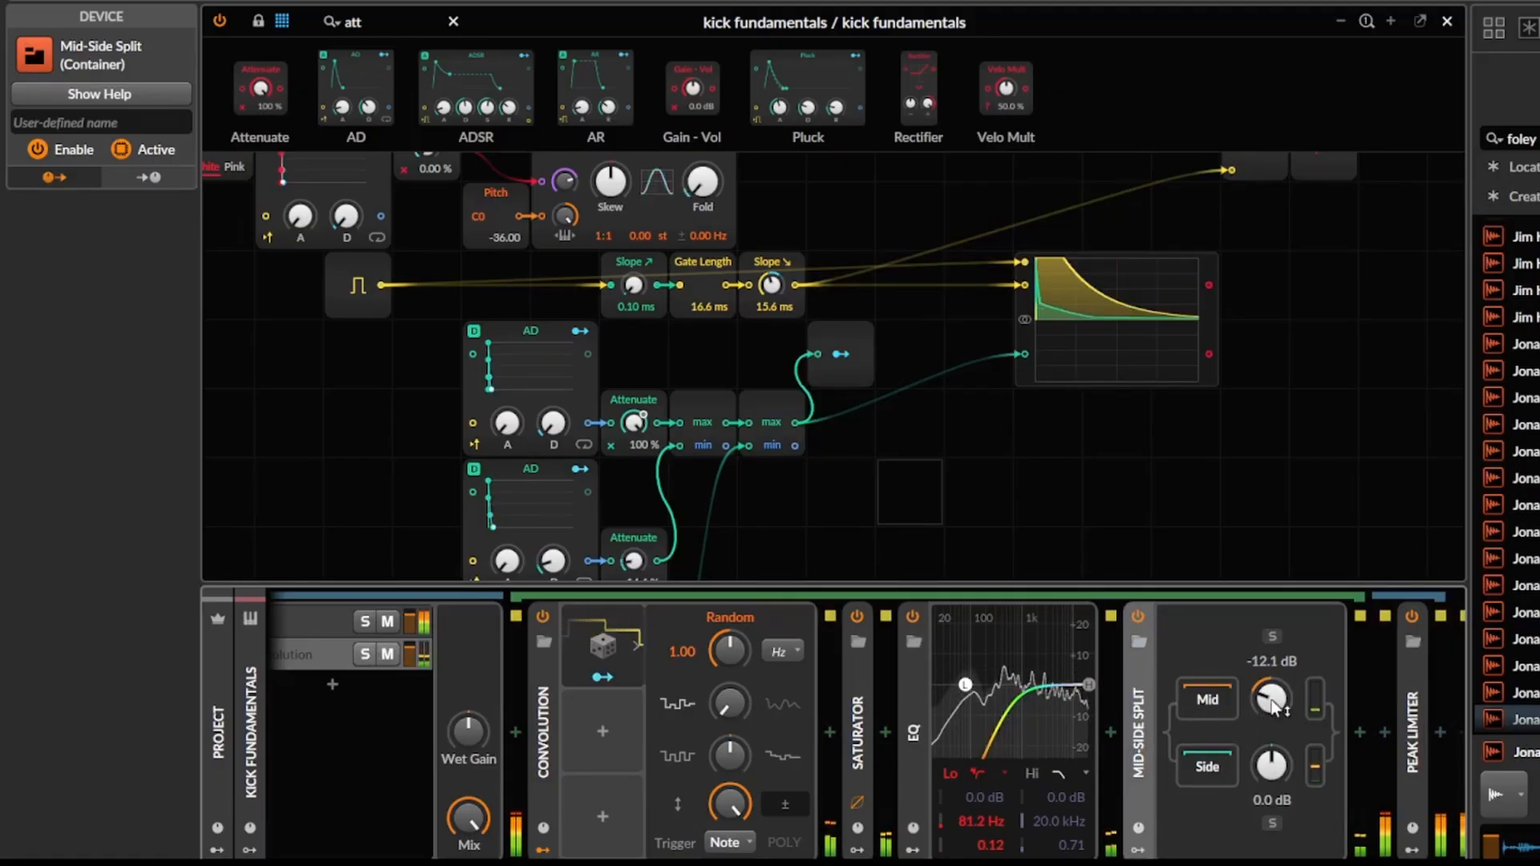
Collapse the EQ-2 and the FX Layer, and move the FX Layer directly before the EQ+.
{"action": "double_click", "coordinate": [911, 726]}
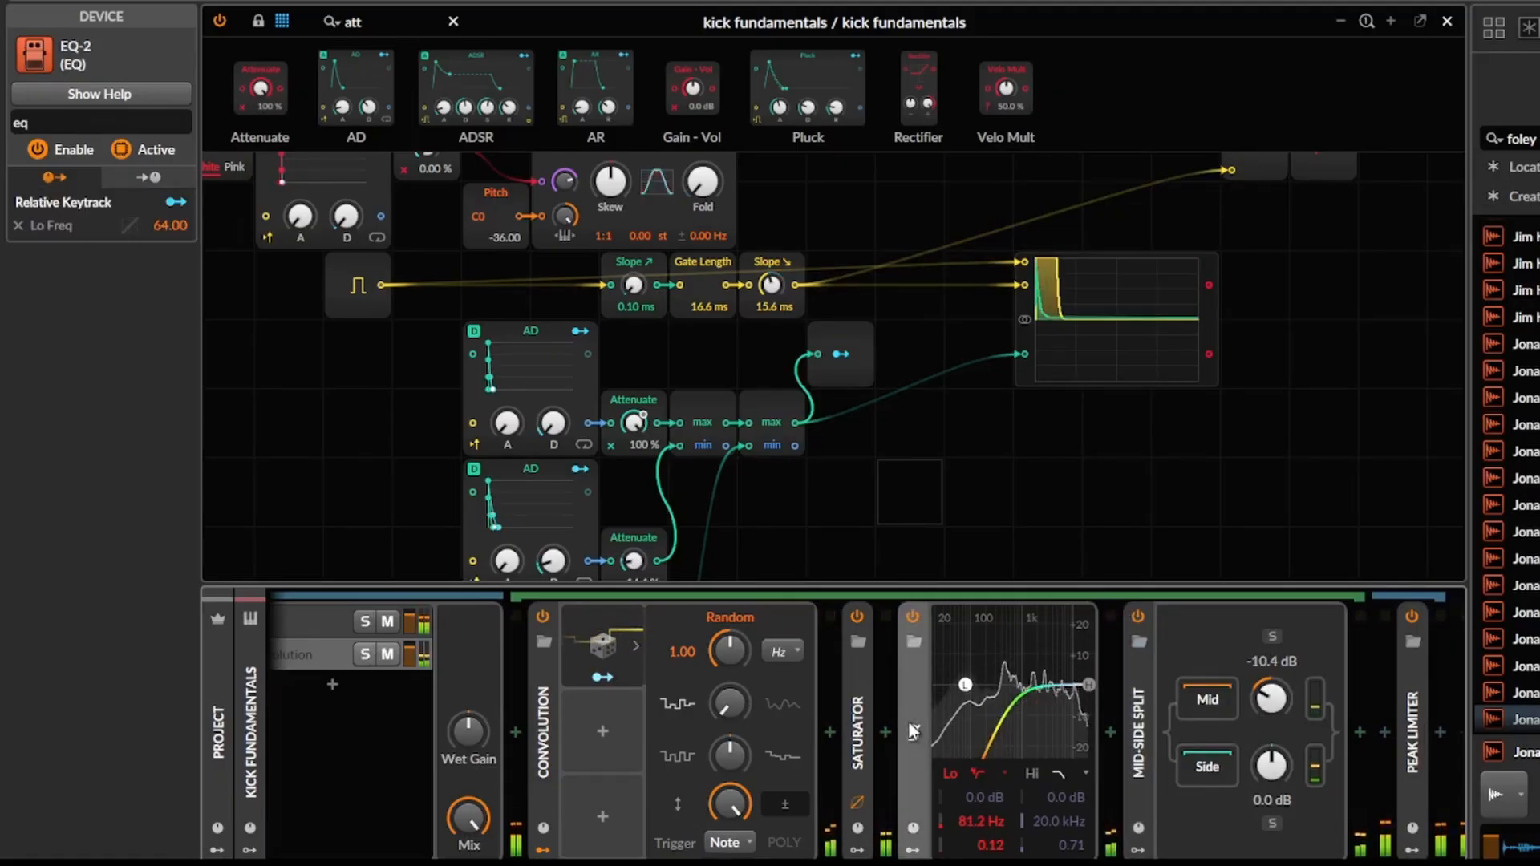
{"action": "double_click", "coordinate": [548, 729]}
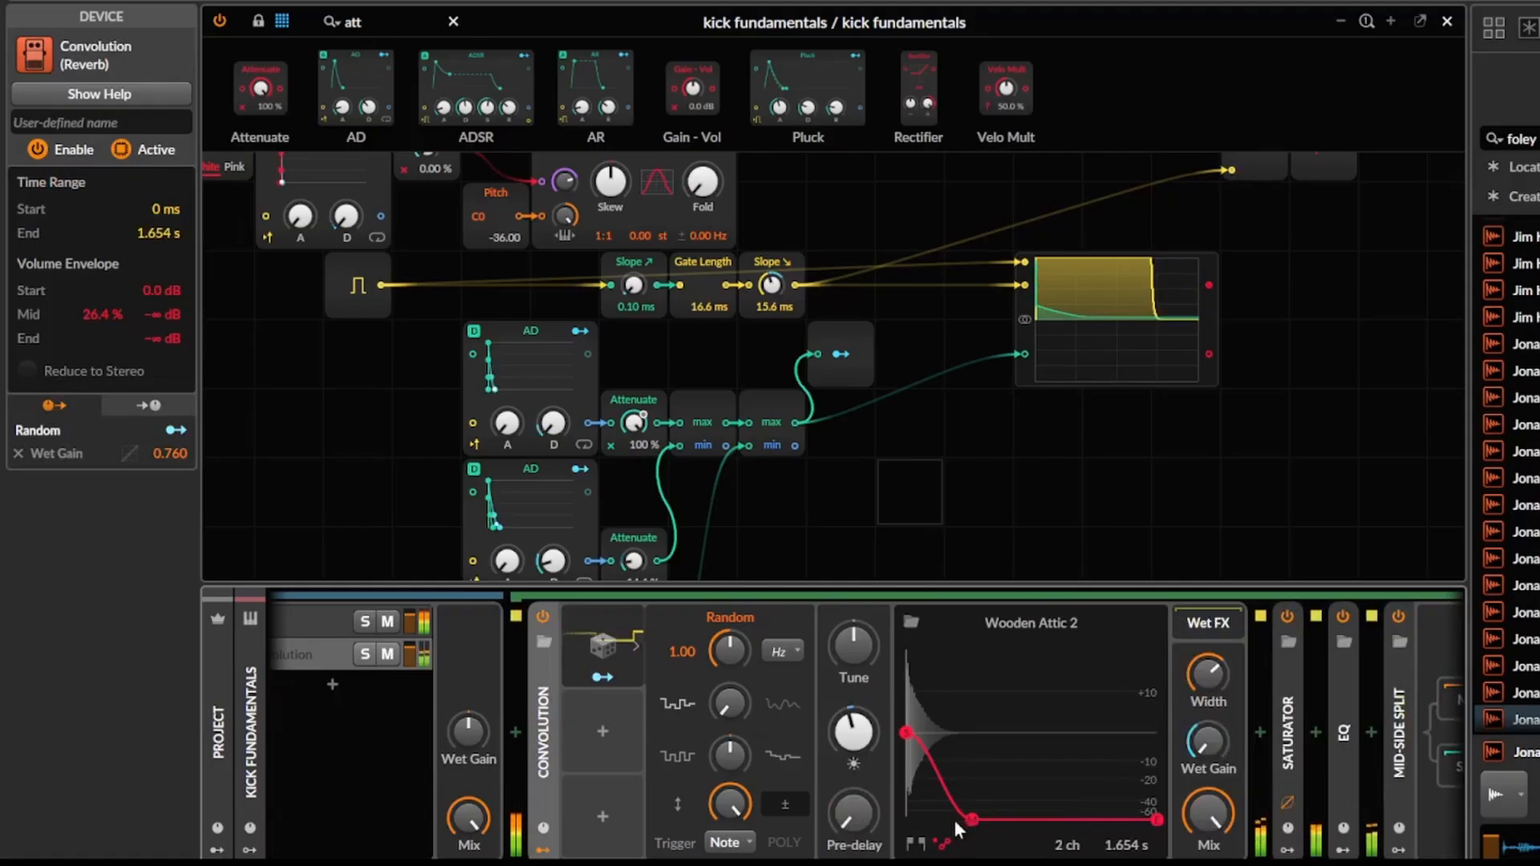
{"action": "scroll", "coordinate": [589, 750], "scroll_direction": "left", "scroll_amount": 5}
{"action": "double_click", "coordinate": [643, 731]}
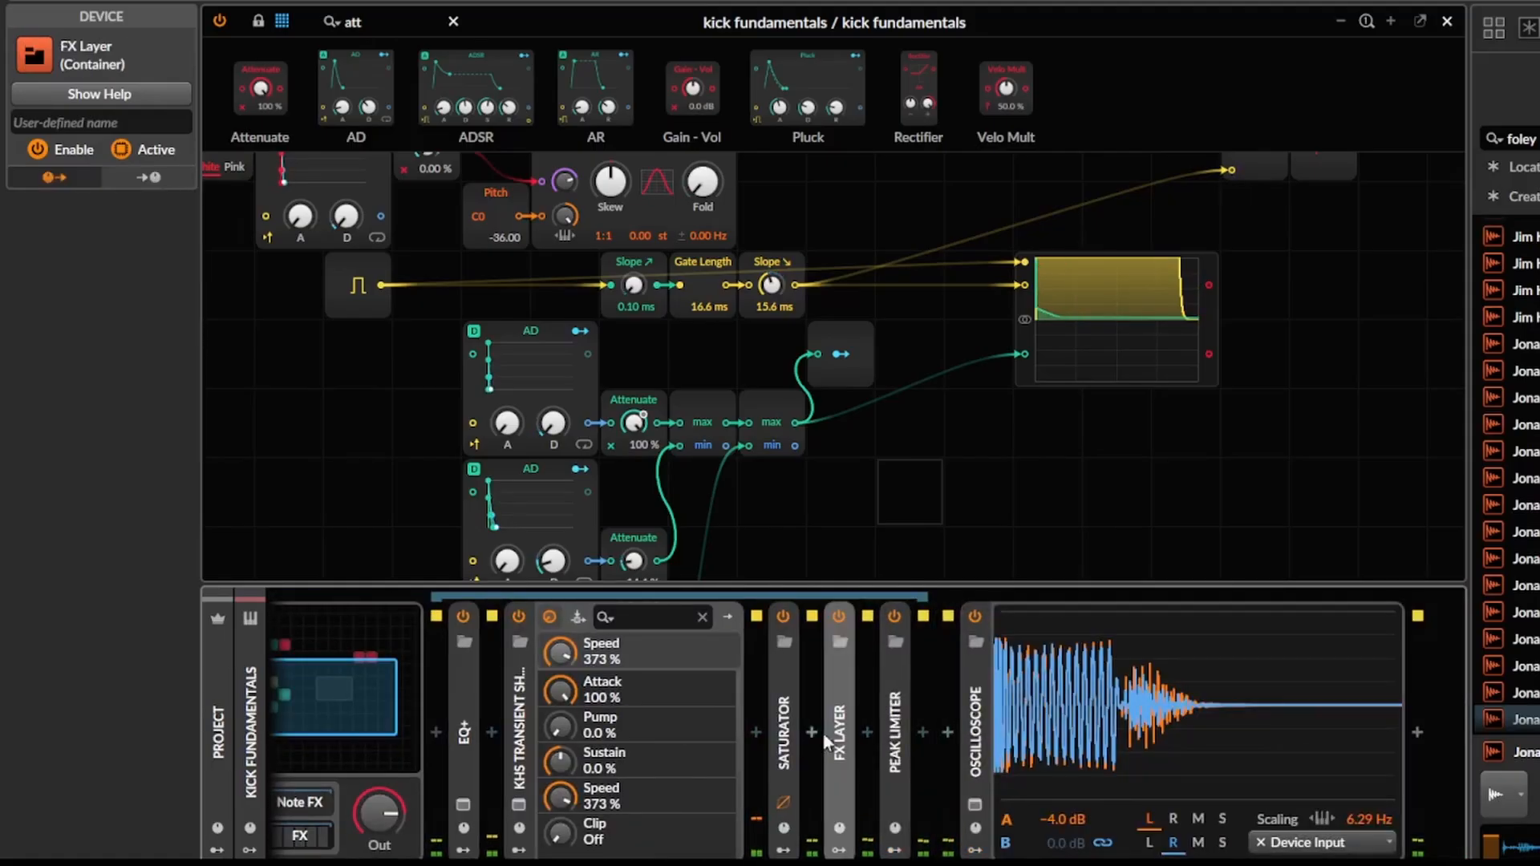
{"action": "left_click_drag", "start_coordinate": [839, 733], "coordinate": [442, 729]}
Insert a second FX Layer between the kick Poly Grid and the existing FX Layer.
{"action": "scroll", "coordinate": [489, 725], "scroll_direction": "left", "scroll_amount": 10}
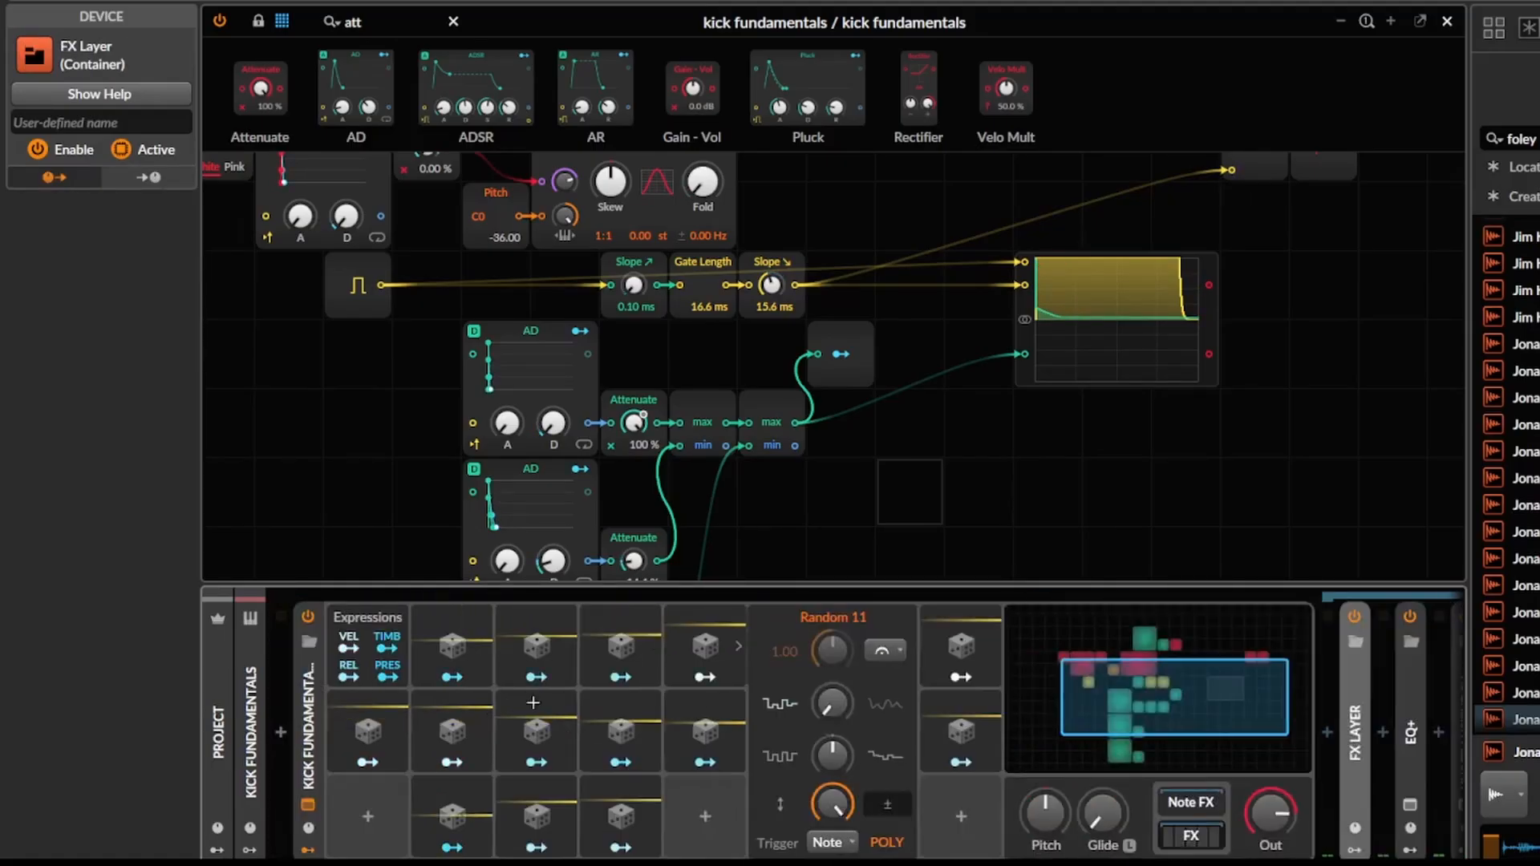
{"action": "scroll", "coordinate": [626, 796], "scroll_direction": "right", "scroll_amount": 8}
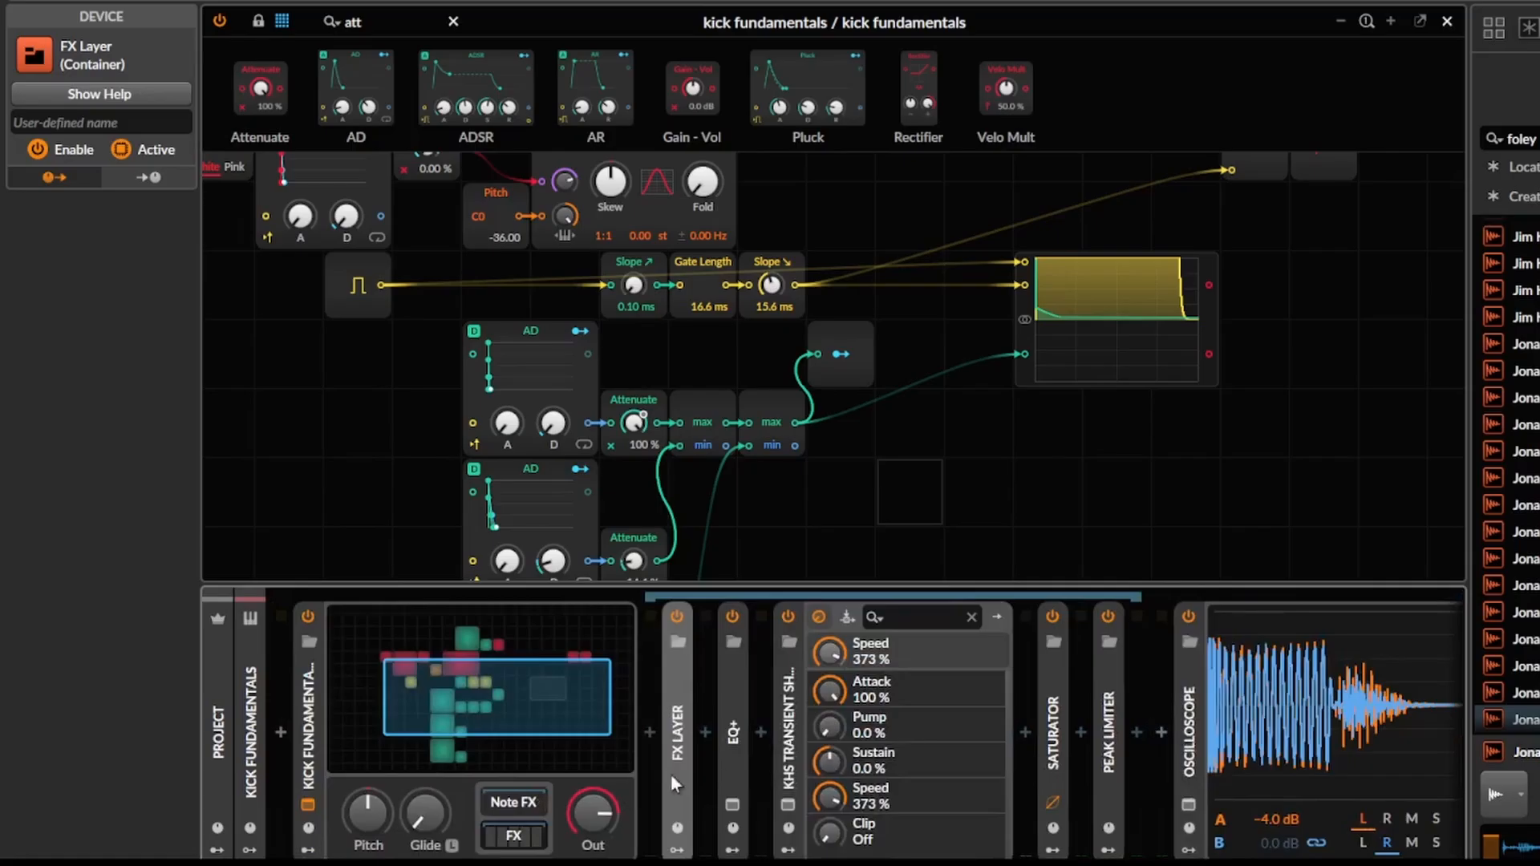
{"action": "left_click", "coordinate": [649, 733]}
{"action": "type", "text": "fx"}
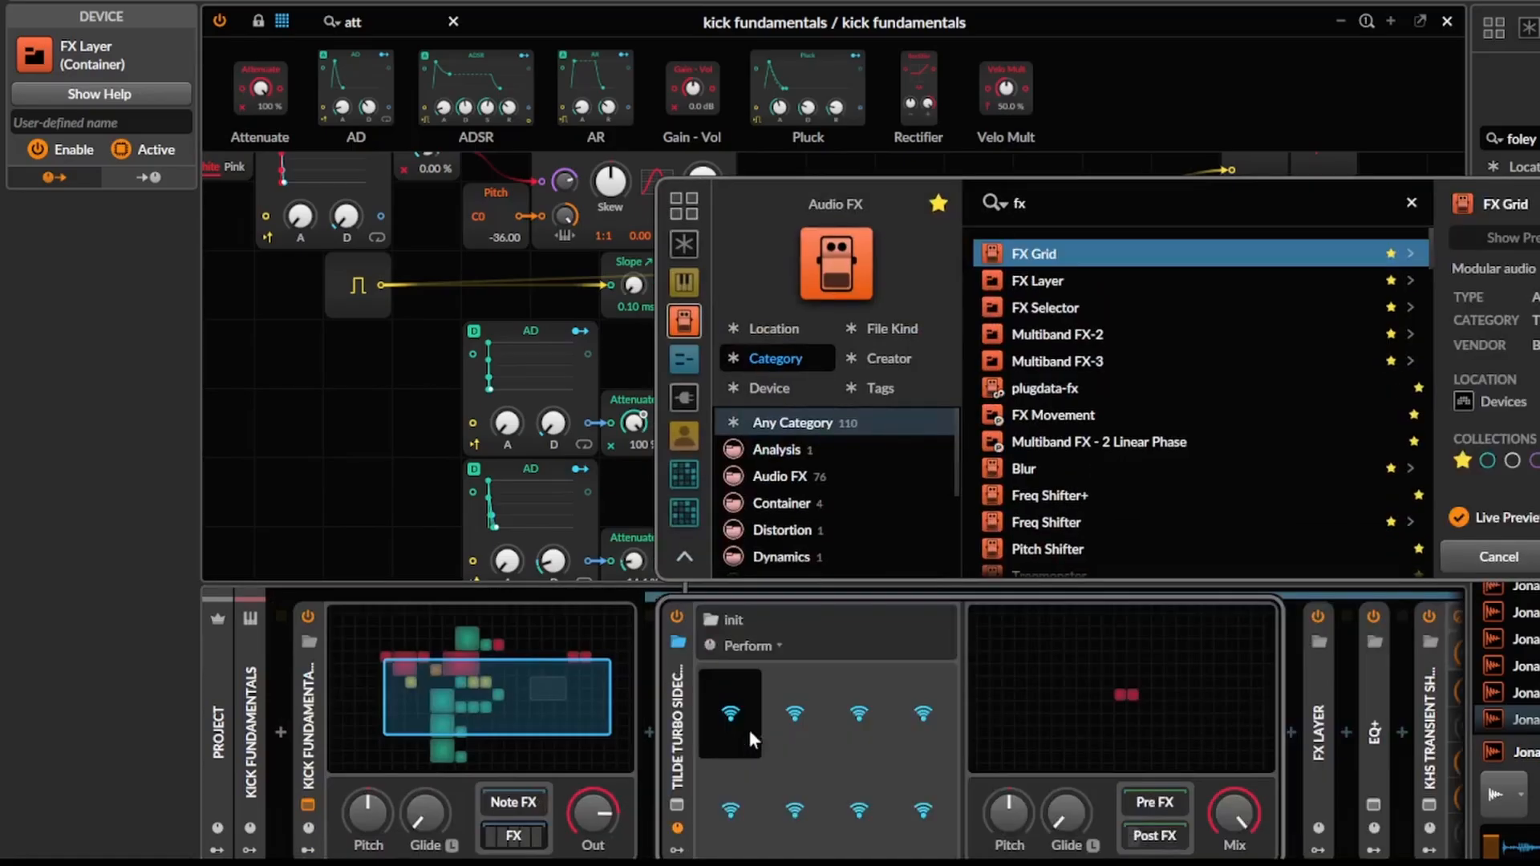
{"action": "key", "text": "Down"}
{"action": "key", "text": "Return"}
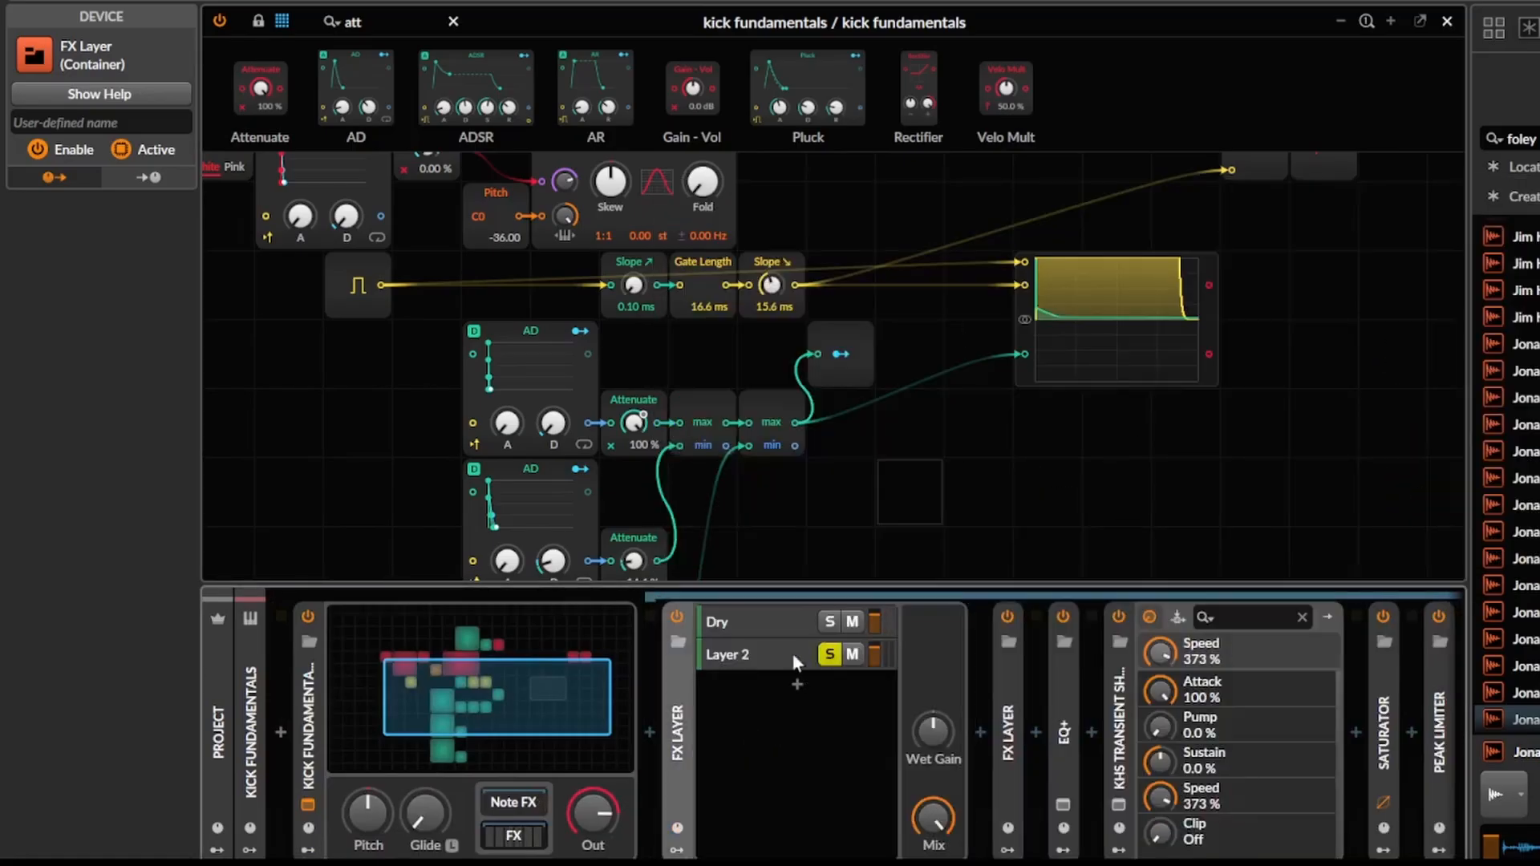
Add a Test Tone to the soloed Layer 2 of the new FX Layer.
{"action": "left_click", "coordinate": [792, 653]}
{"action": "left_click", "coordinate": [979, 738]}
{"action": "type", "text": "test"}
{"action": "key", "text": "Return"}
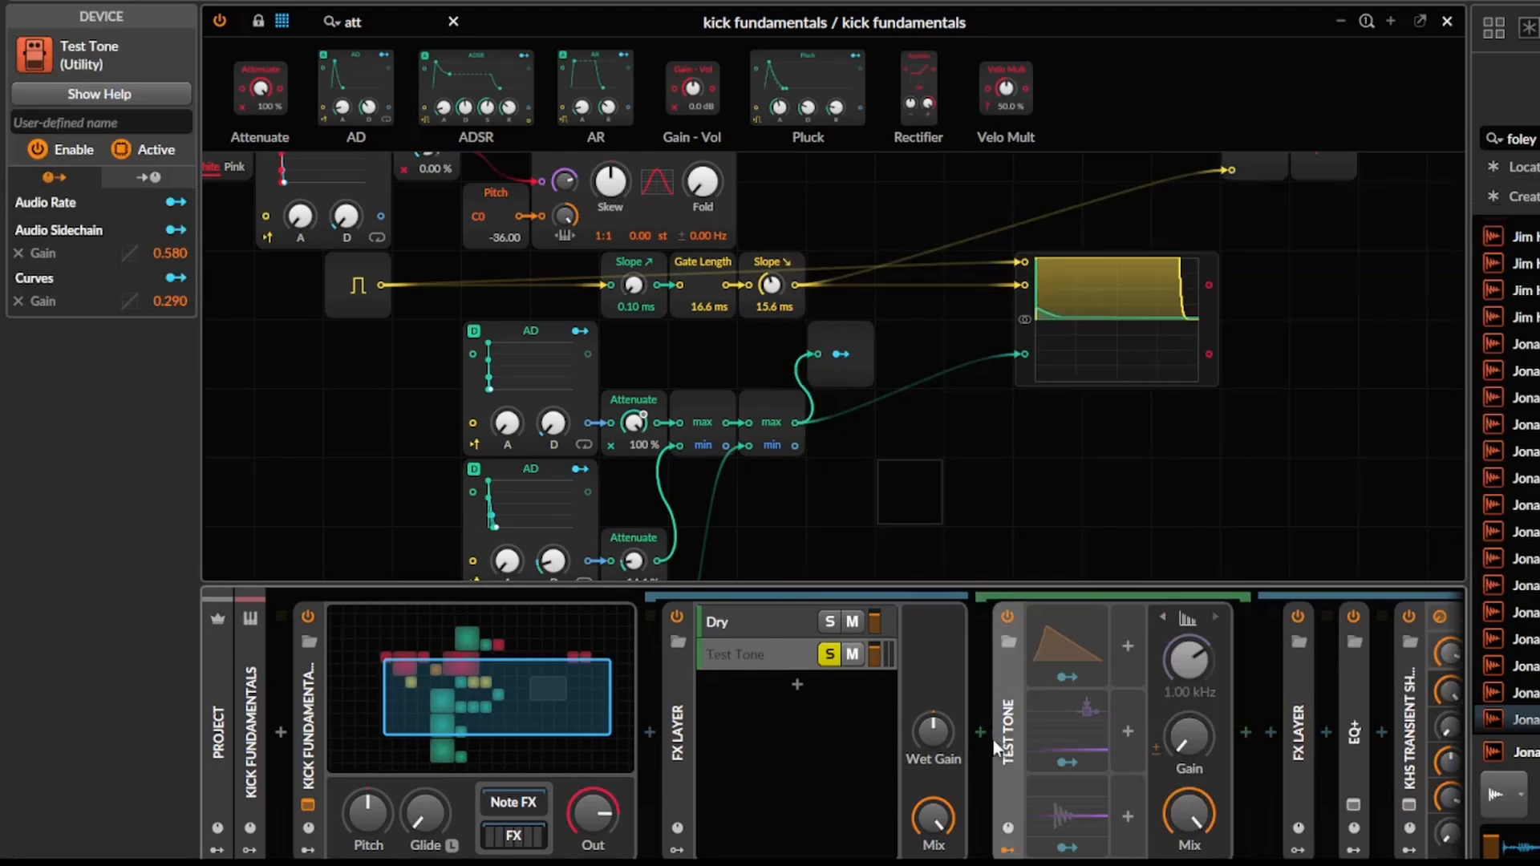
Delete the Test Tone's Audio Rate and Curves modulators, and move Audio Sidechain to the first slot with its settings shown.
{"action": "left_click", "coordinate": [1099, 731]}
{"action": "left_click", "coordinate": [817, 606]}
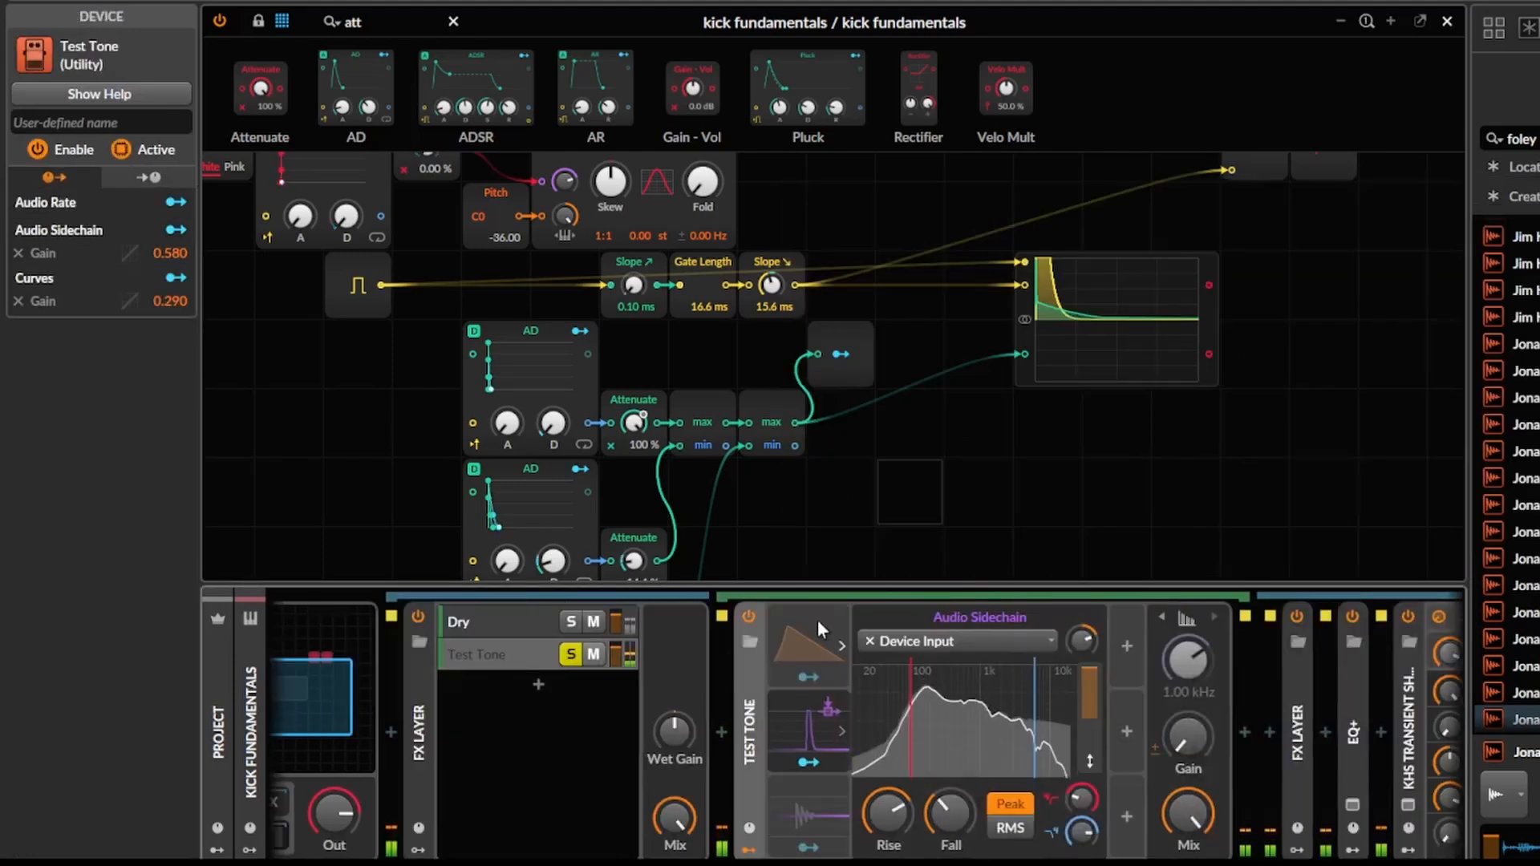
{"action": "left_click", "coordinate": [818, 628]}
{"action": "key", "text": "Delete"}
{"action": "left_click", "coordinate": [821, 795]}
{"action": "key", "text": "Delete"}
{"action": "left_click_drag", "start_coordinate": [827, 709], "coordinate": [834, 625]}
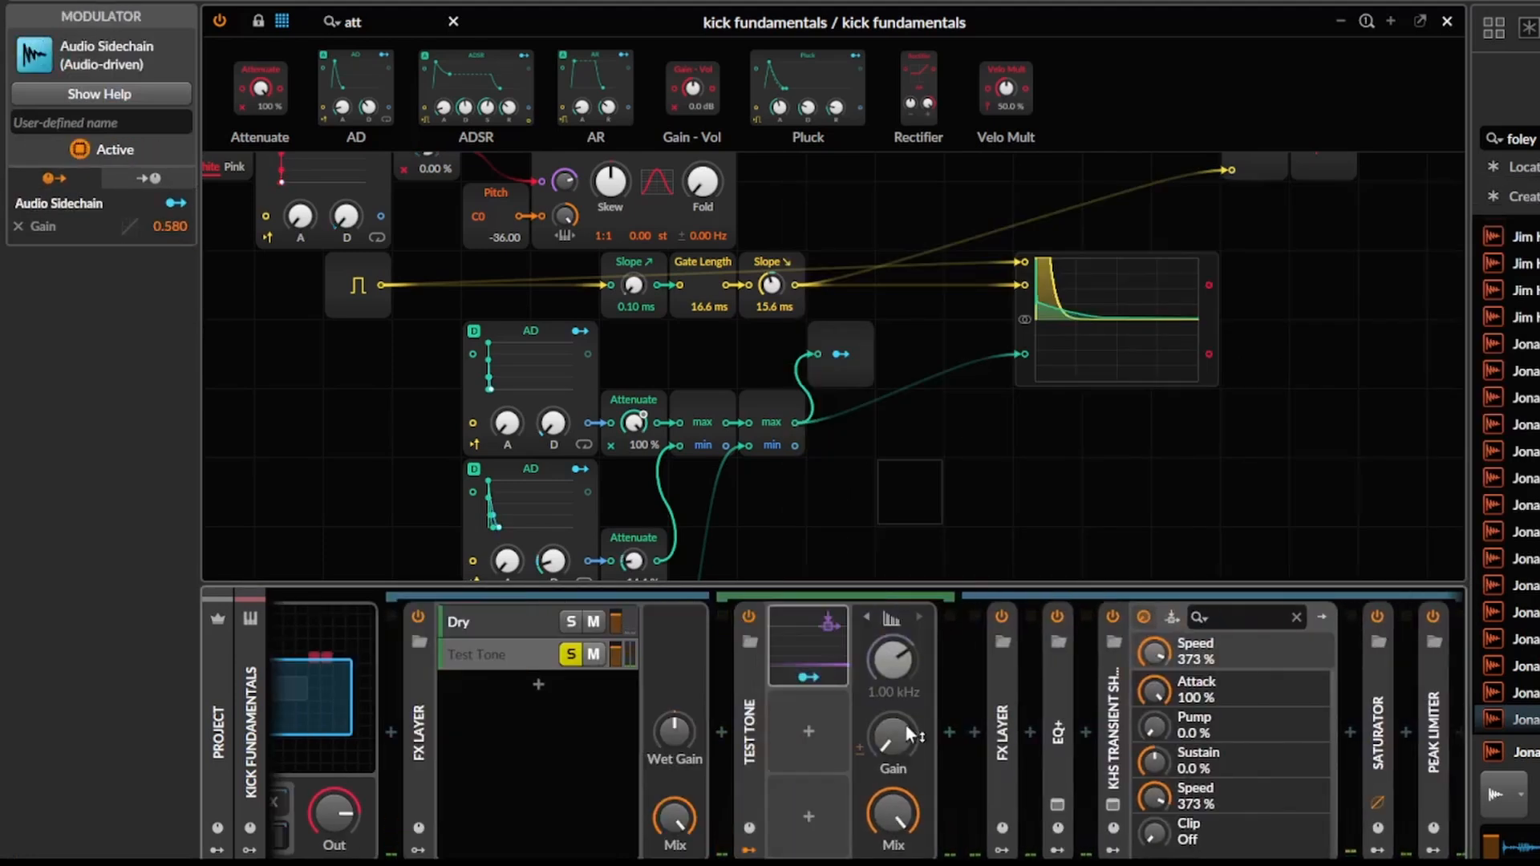
{"action": "left_click", "coordinate": [834, 642]}
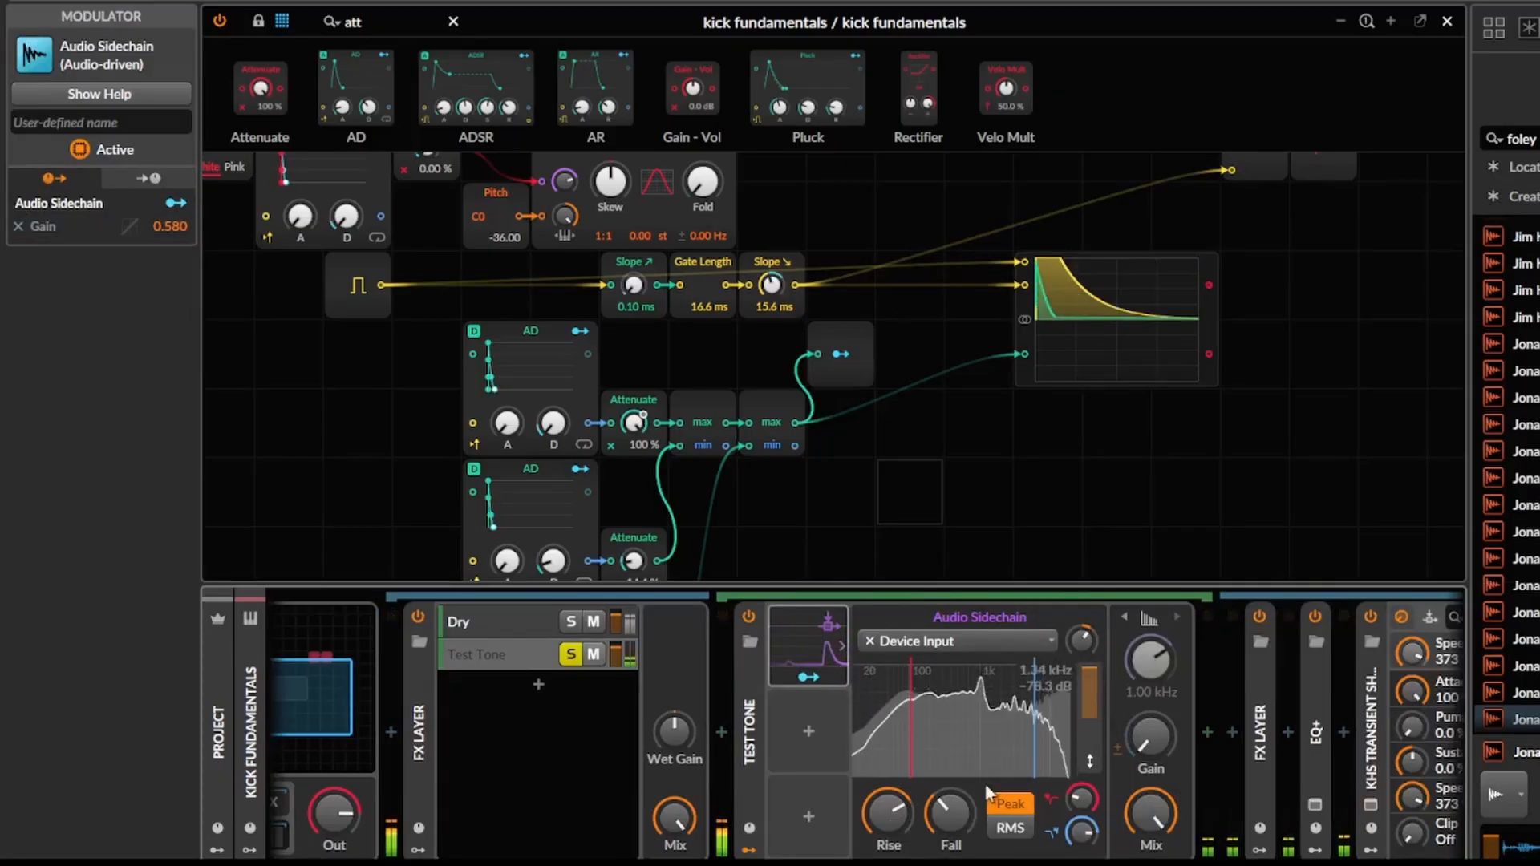
Add a Random modulator to the Test Tone and set its trigger to Note.
{"action": "left_click", "coordinate": [805, 734]}
{"action": "type", "text": "ra"}
{"action": "key", "text": "Down"}
{"action": "key", "text": "Return"}
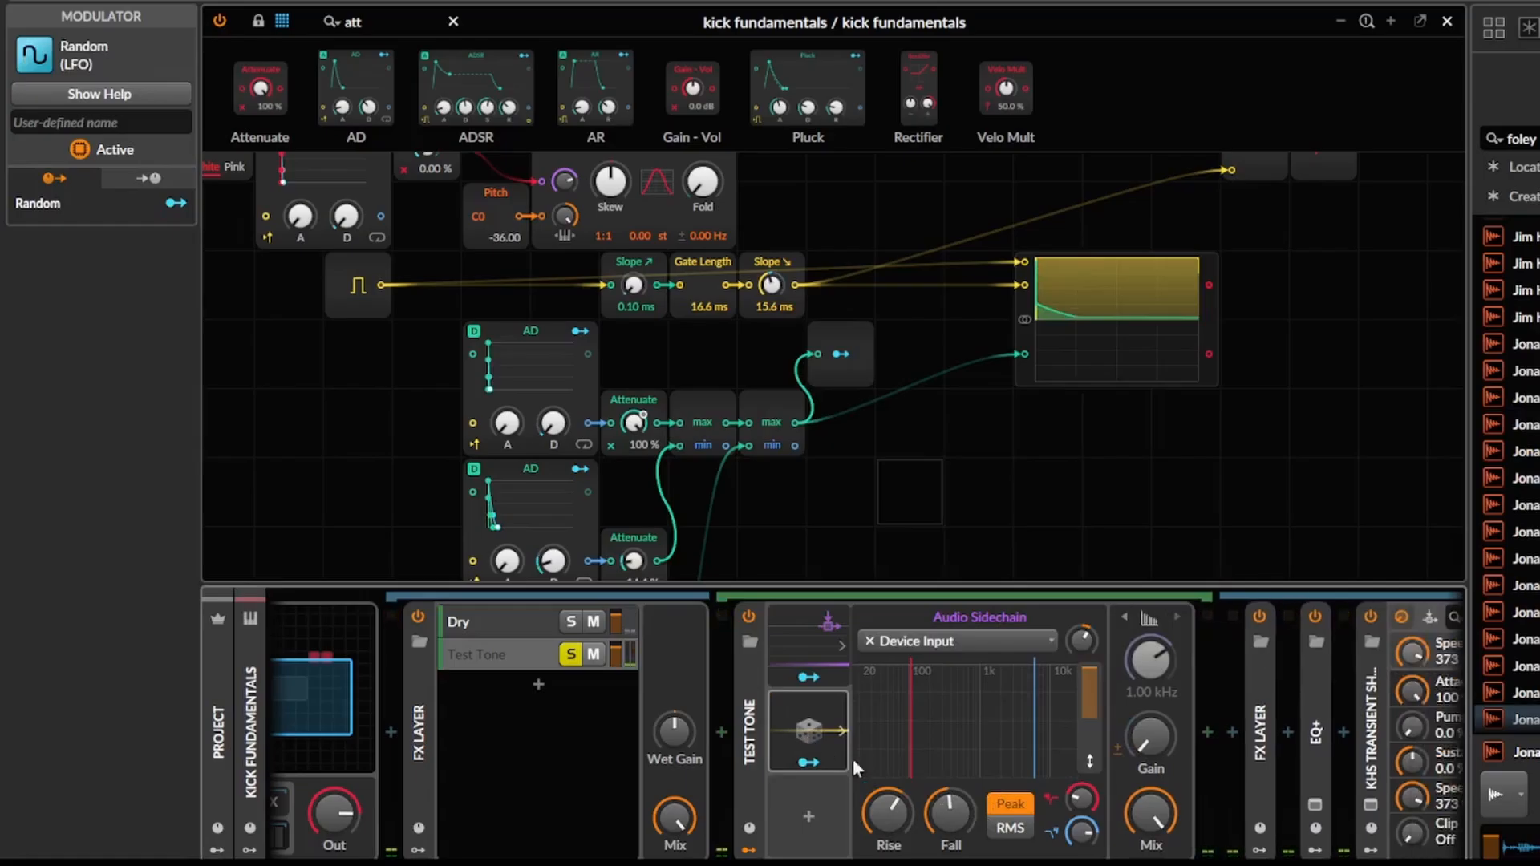
{"action": "left_click", "coordinate": [798, 718]}
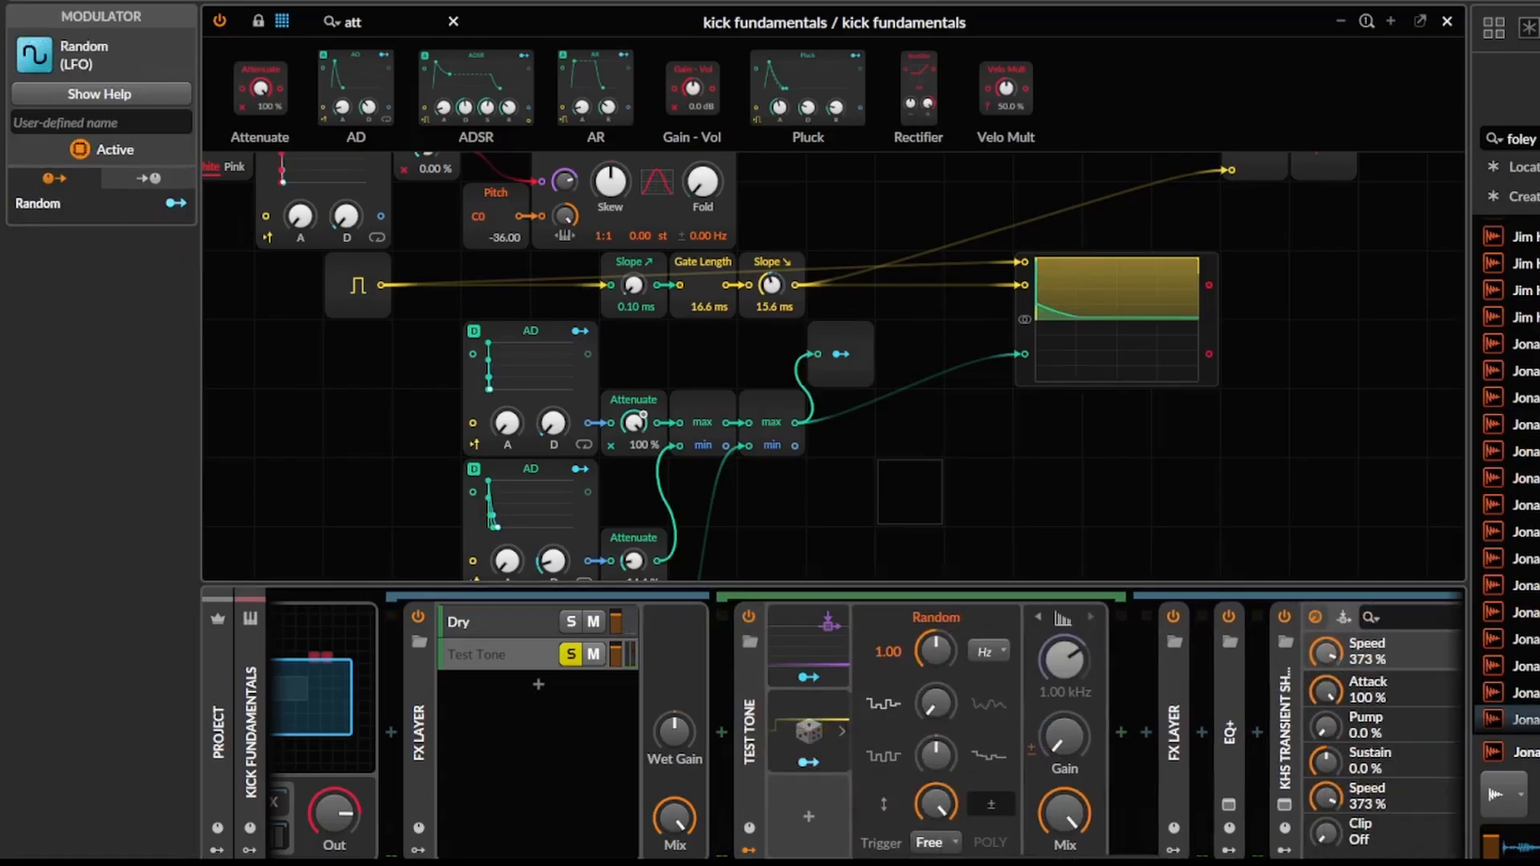
{"action": "left_click", "coordinate": [926, 840]}
Map the Random modulator to the Audio Sidechain's Rise by ×34.36 and duplicate the modulator.
{"action": "left_click", "coordinate": [810, 661]}
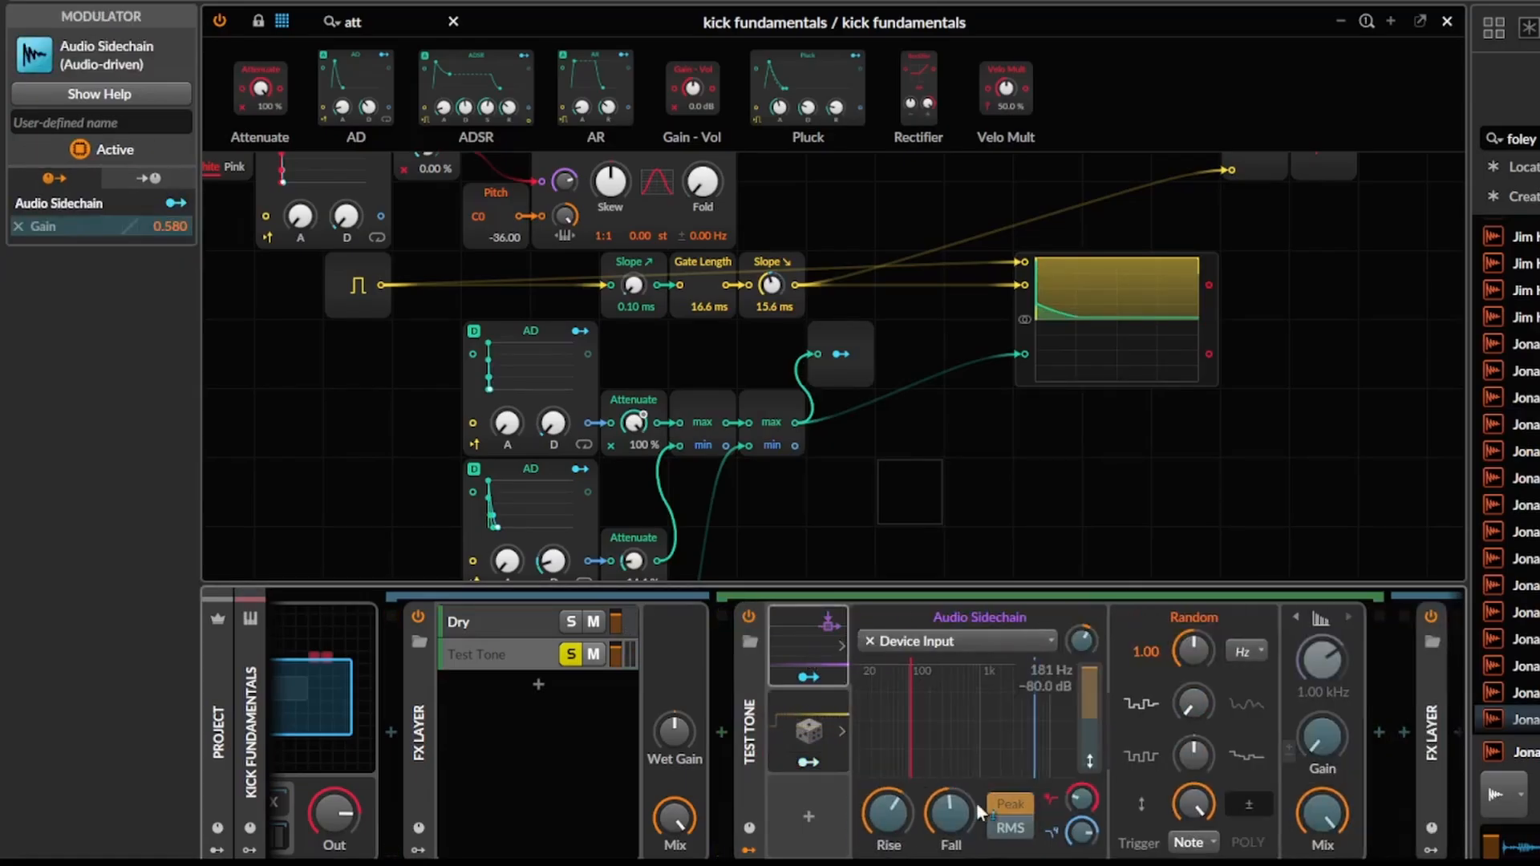
{"action": "left_click_drag", "start_coordinate": [870, 830], "coordinate": [870, 800]}
{"action": "left_click", "coordinate": [808, 760]}
{"action": "left_click", "coordinate": [819, 736]}
{"action": "key", "text": "ctrl+d"}
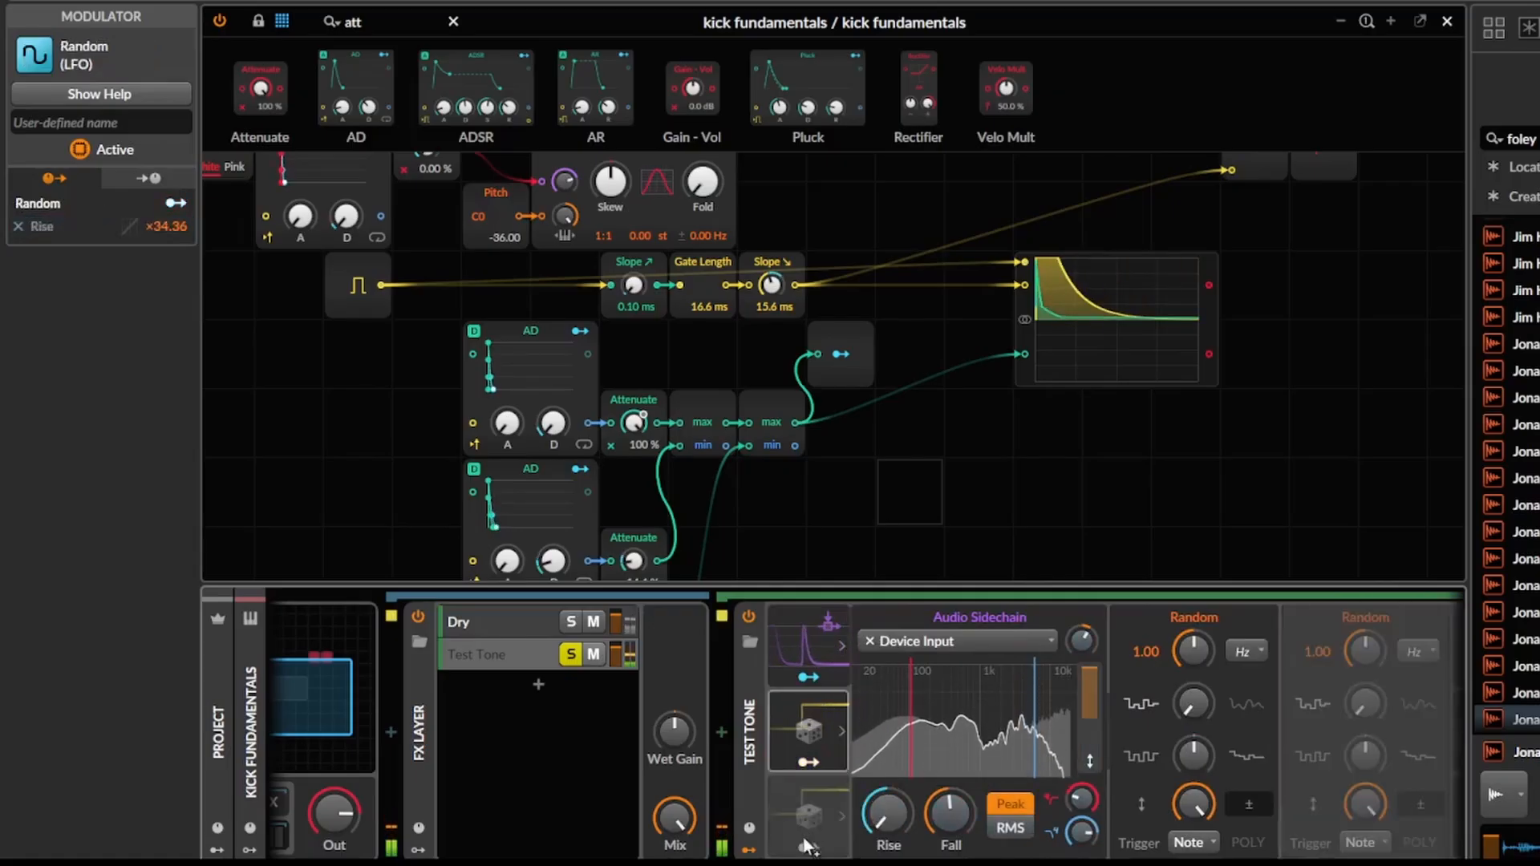
Map the duplicated Random to the Audio Sidechain's Fall by ×4.446 and lower the sidechain's gain to -31.1 dB.
{"action": "left_click", "coordinate": [810, 844]}
{"action": "left_click", "coordinate": [820, 653]}
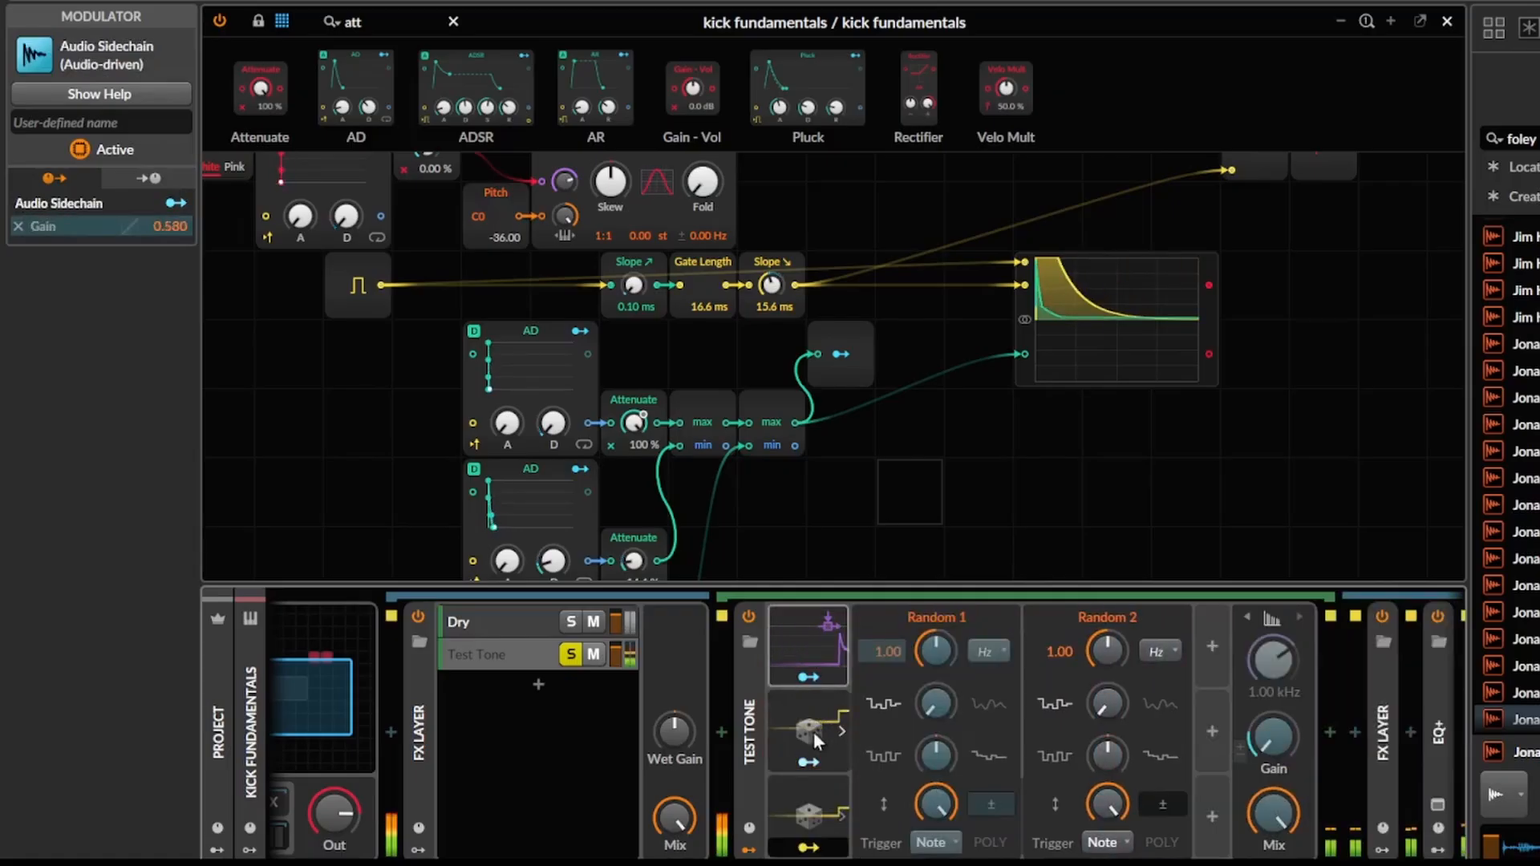
{"action": "left_click", "coordinate": [819, 731]}
{"action": "left_click", "coordinate": [818, 648]}
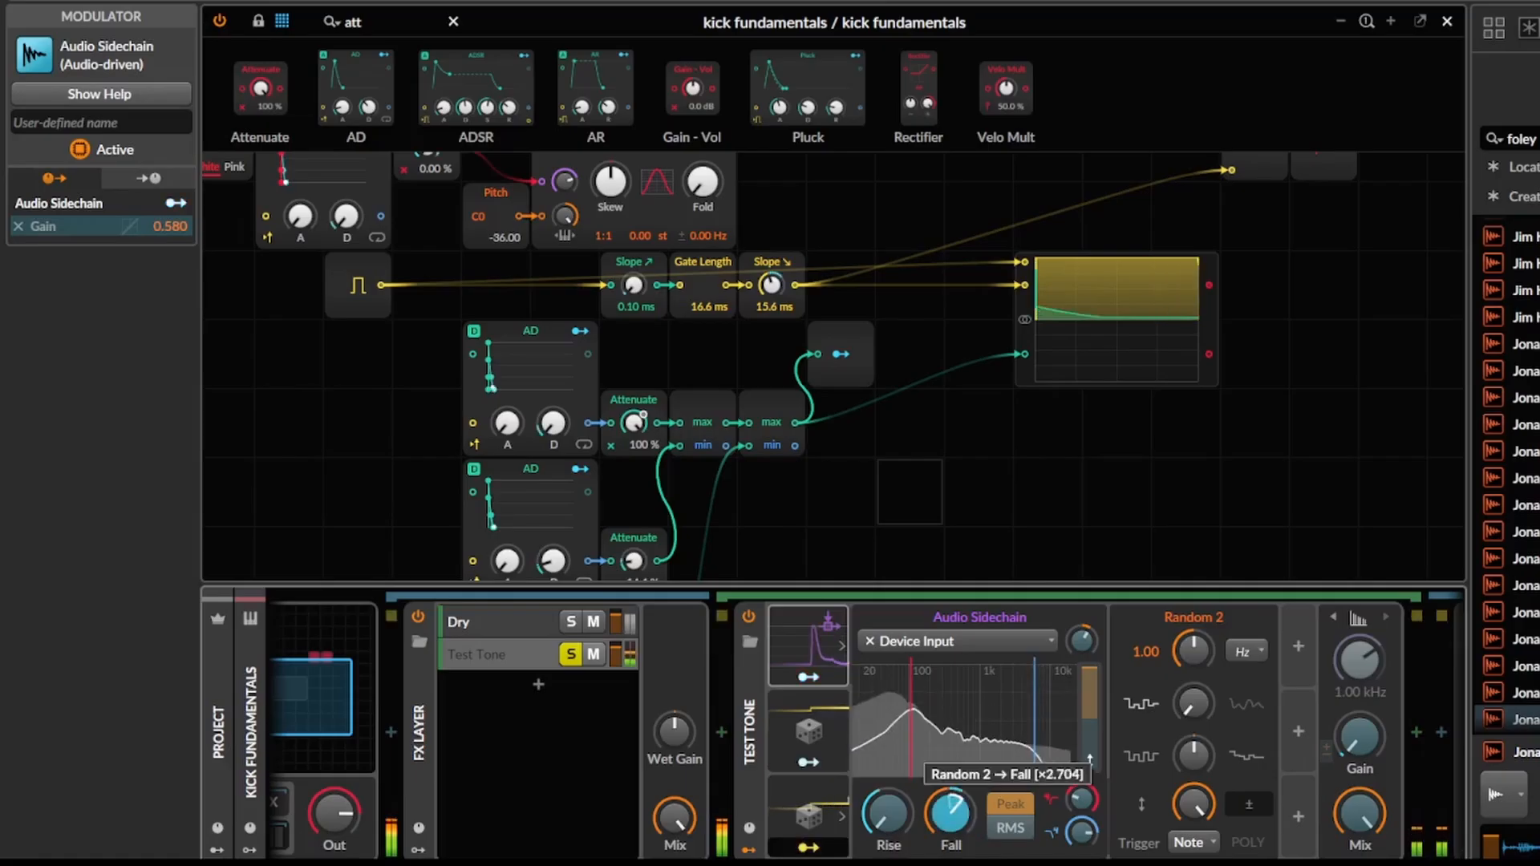
{"action": "left_click_drag", "start_coordinate": [948, 813], "coordinate": [948, 802]}
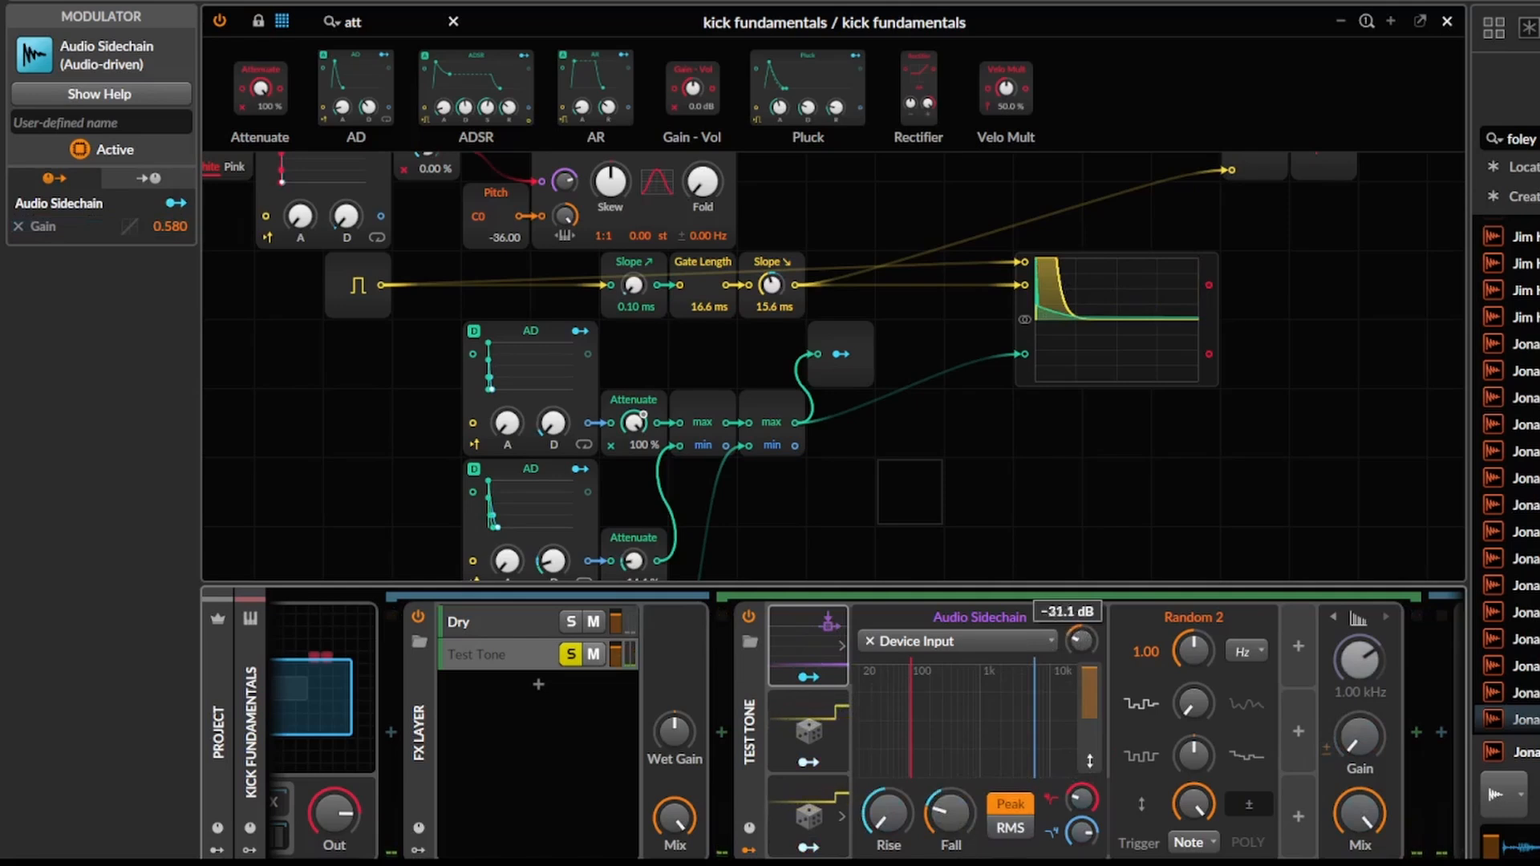
Duplicate a Random modulator once more, map the copy to the Audio Sidechain's gain by 50.40 and audition the result.
{"action": "left_click_drag", "start_coordinate": [782, 794], "coordinate": [1139, 805]}
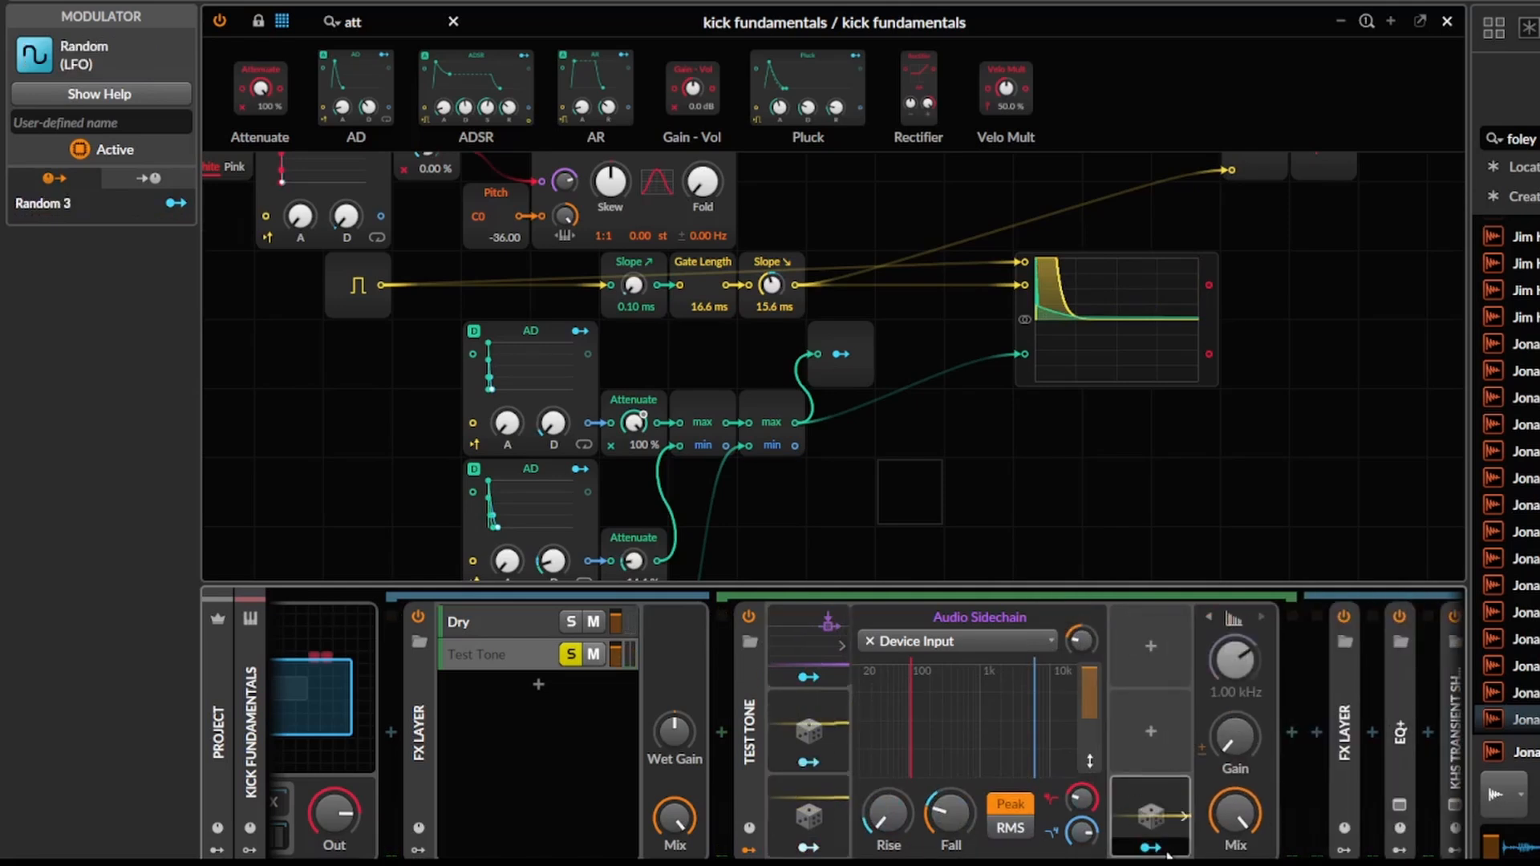
{"action": "mouse_move", "coordinate": [1081, 640]}
{"action": "left_mouse_down"}
{"action": "mouse_move", "coordinate": [1081, 617]}
{"action": "mouse_move", "coordinate": [1079, 639]}
{"action": "left_mouse_up"}
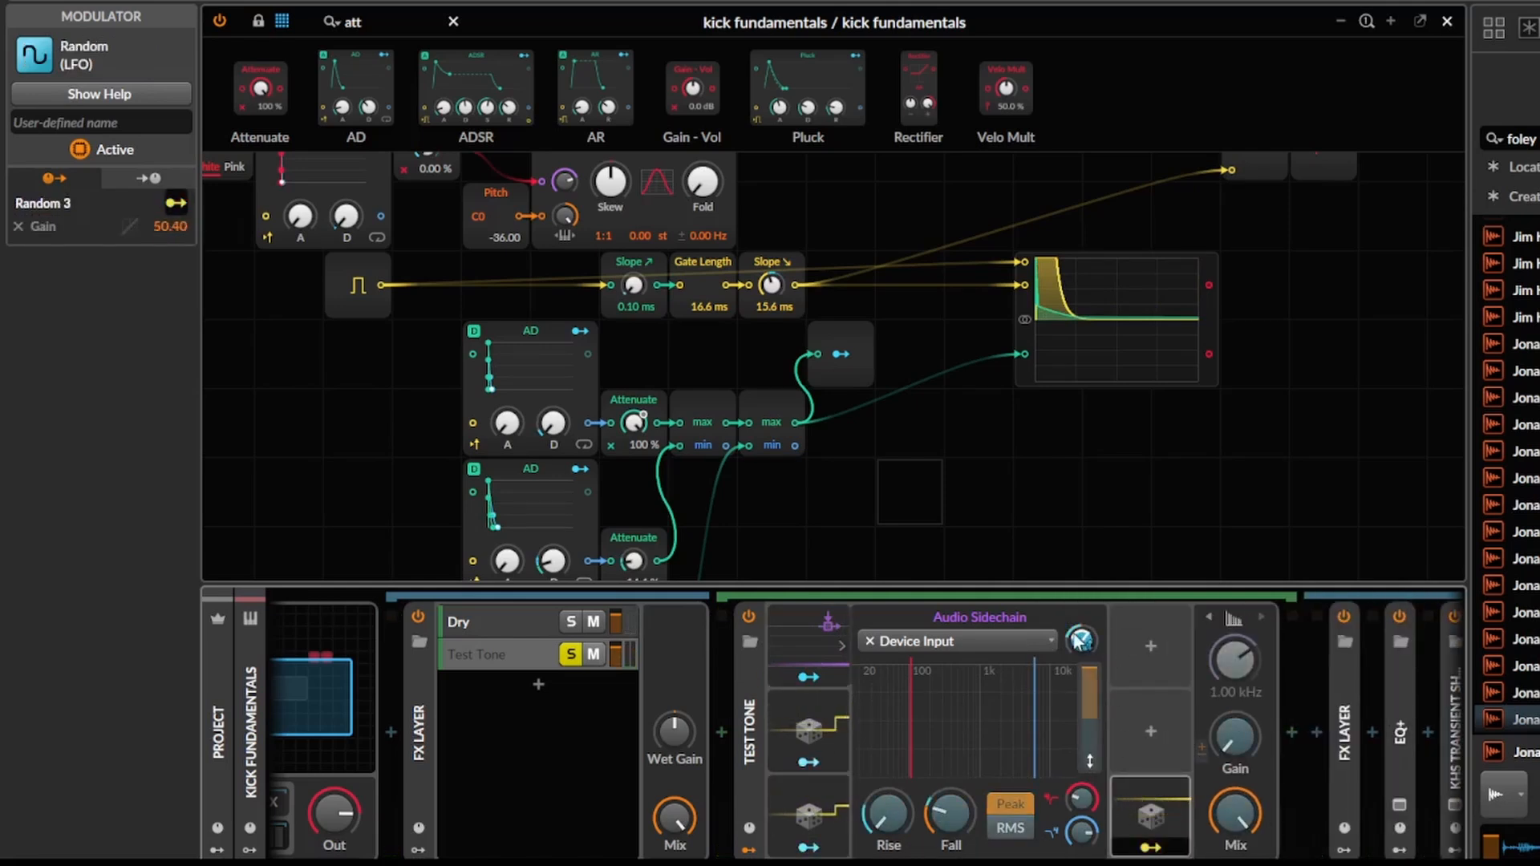
{"action": "key", "text": "space"}
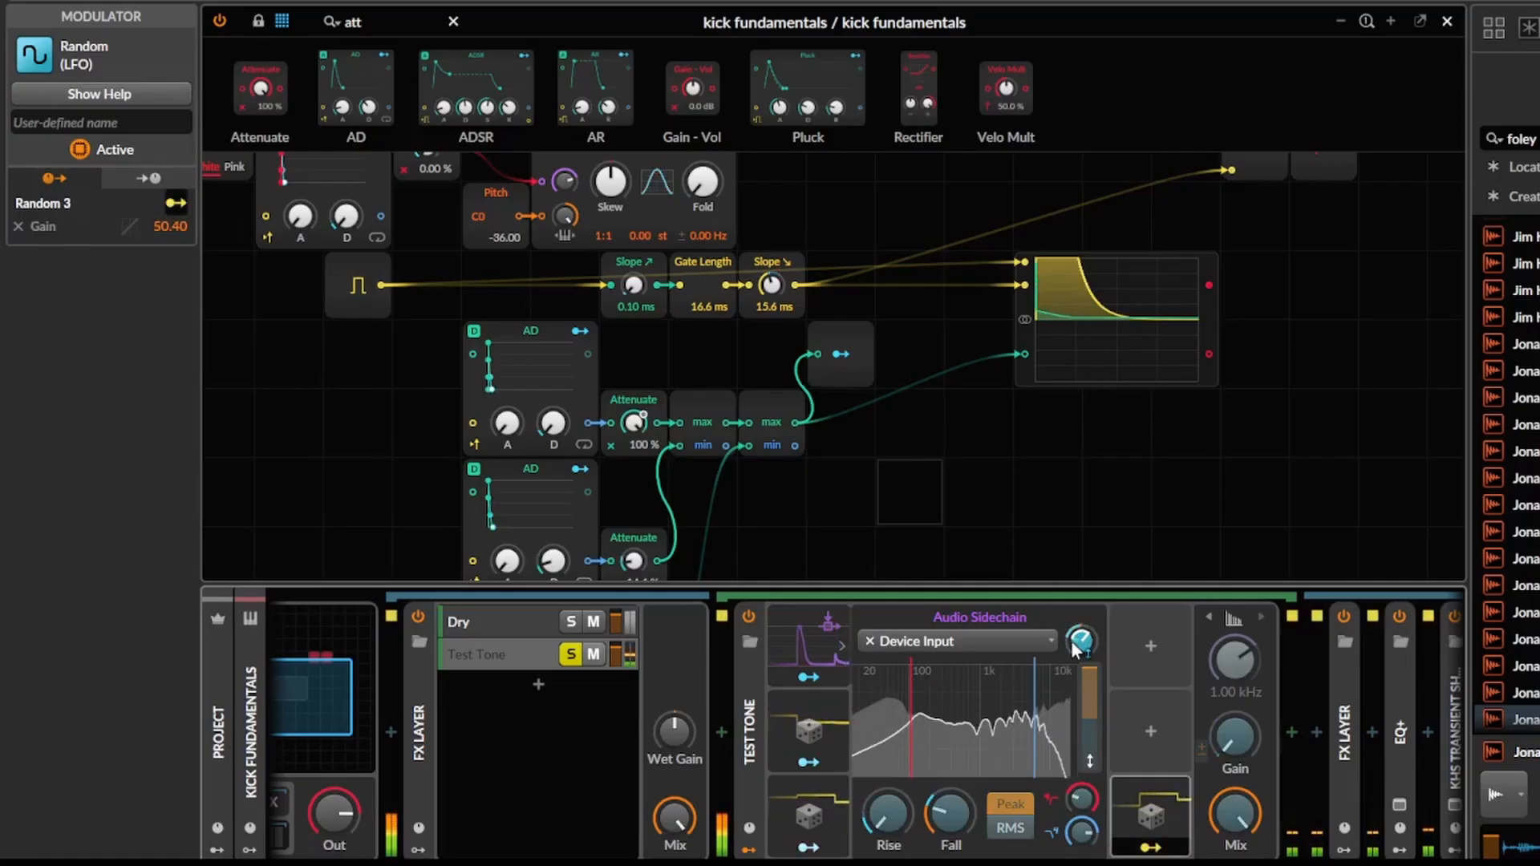
{"action": "key", "text": "space"}
{"action": "key", "text": "Escape"}
Collapse the Test Tone and play the kick with the Test Tone layer unsoloed.
{"action": "double_click", "coordinate": [754, 722]}
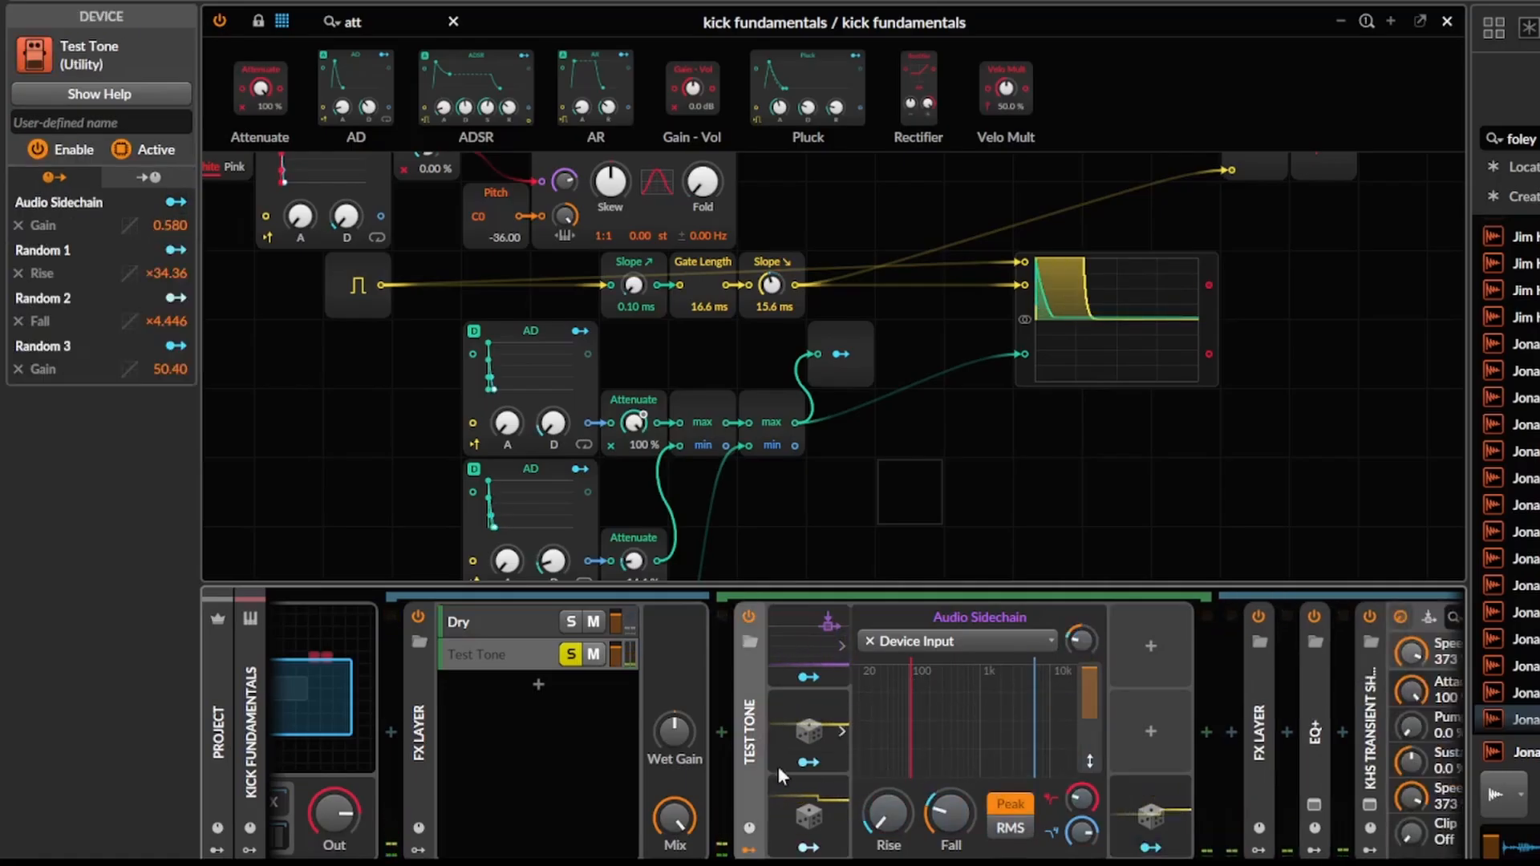
{"action": "key", "text": "space"}
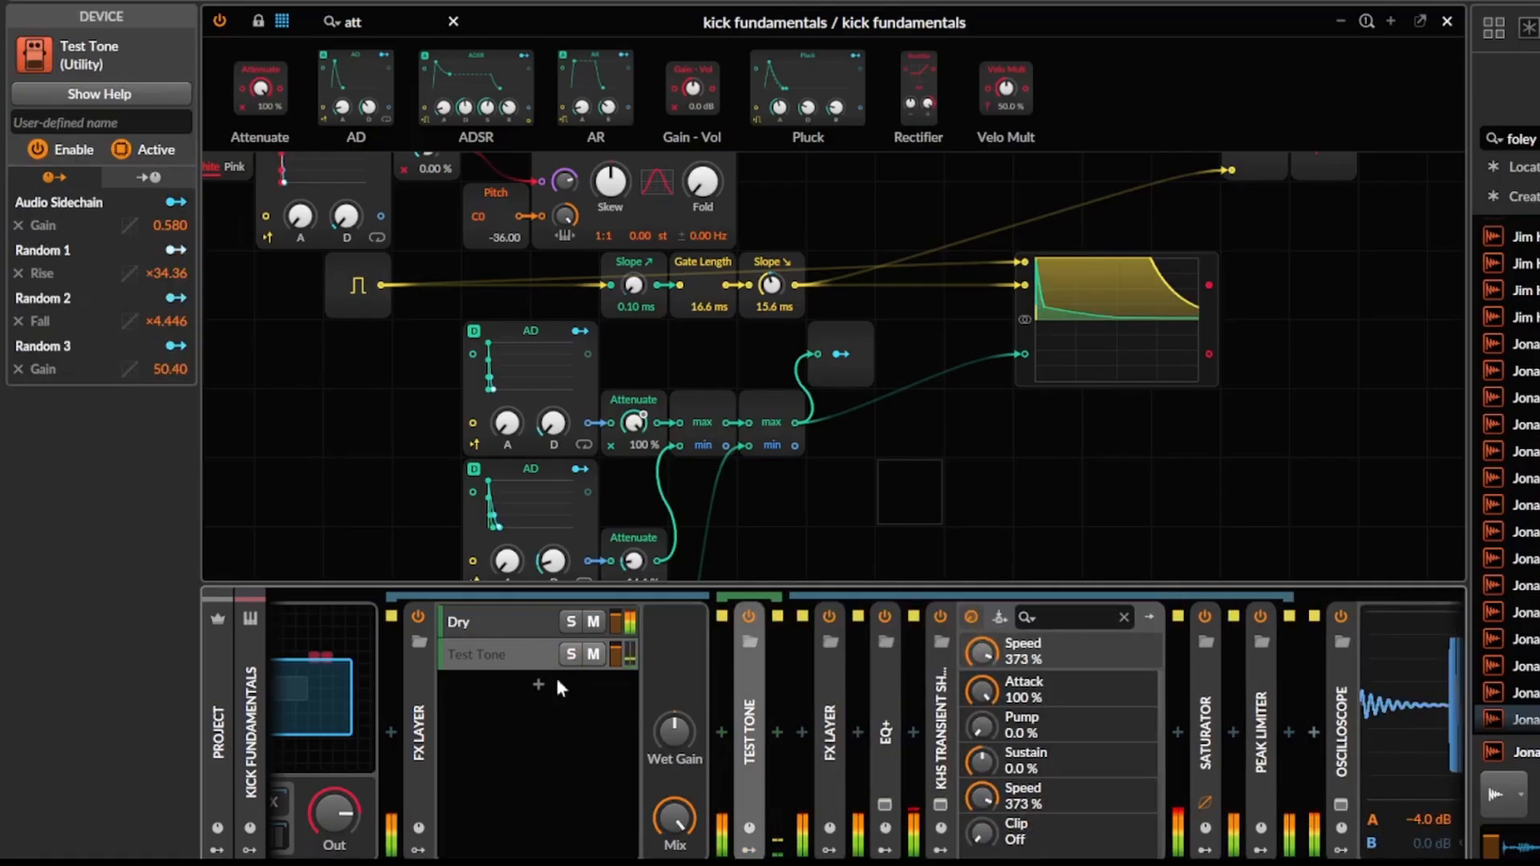
Collapse the FX Layer, close the Poly Grid editor and stop playback in the arranger.
{"action": "double_click", "coordinate": [422, 733]}
{"action": "scroll", "coordinate": [379, 520], "scroll_direction": "down", "scroll_amount": 1}
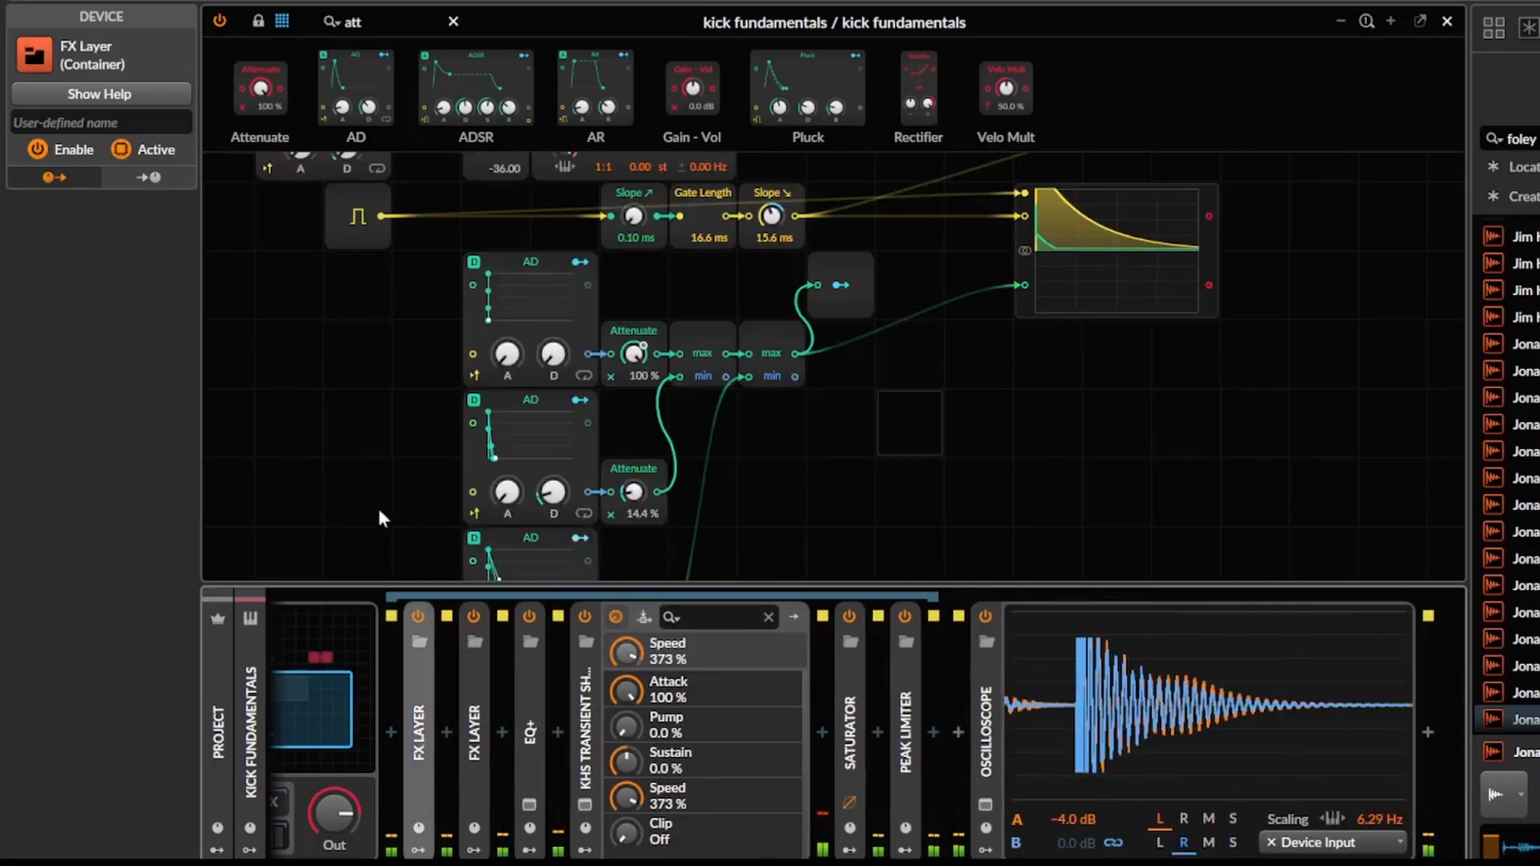
{"action": "key", "text": "Escape"}
{"action": "scroll", "coordinate": [380, 523], "scroll_direction": "down", "scroll_amount": 1}
{"action": "scroll", "coordinate": [498, 343], "scroll_direction": "down", "scroll_amount": 4}
{"action": "scroll", "coordinate": [561, 320], "scroll_direction": "up", "scroll_amount": 2}
{"action": "key", "text": "space"}
{"action": "left_click", "coordinate": [647, 288]}
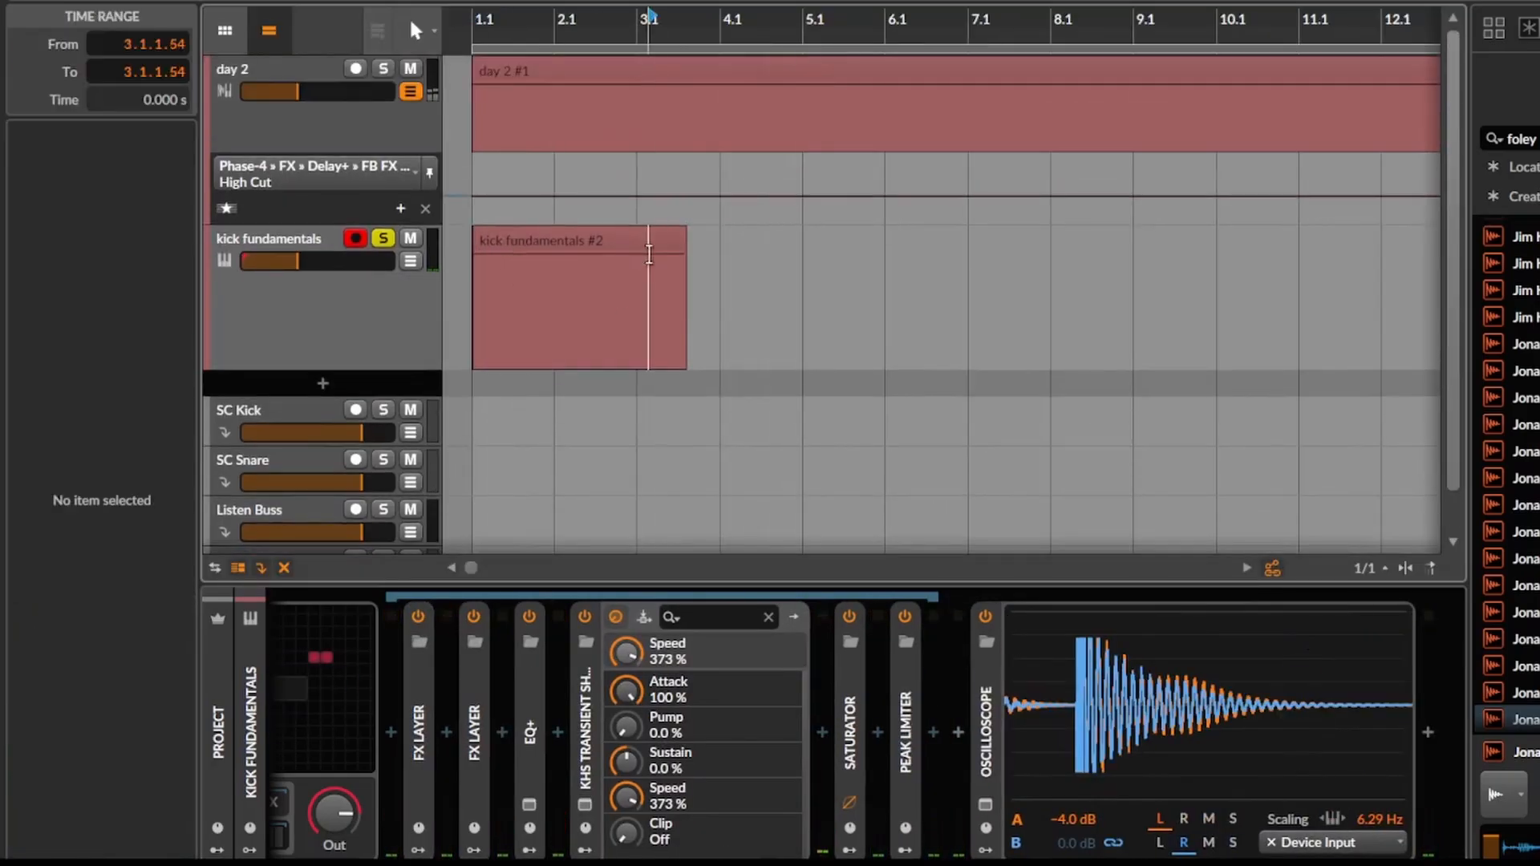
Trim the kick fundamentals clip and consolidate the range from 1.1 to 3.1 into a single clip.
{"action": "left_click", "coordinate": [651, 242]}
{"action": "left_click_drag", "start_coordinate": [677, 258], "coordinate": [594, 240]}
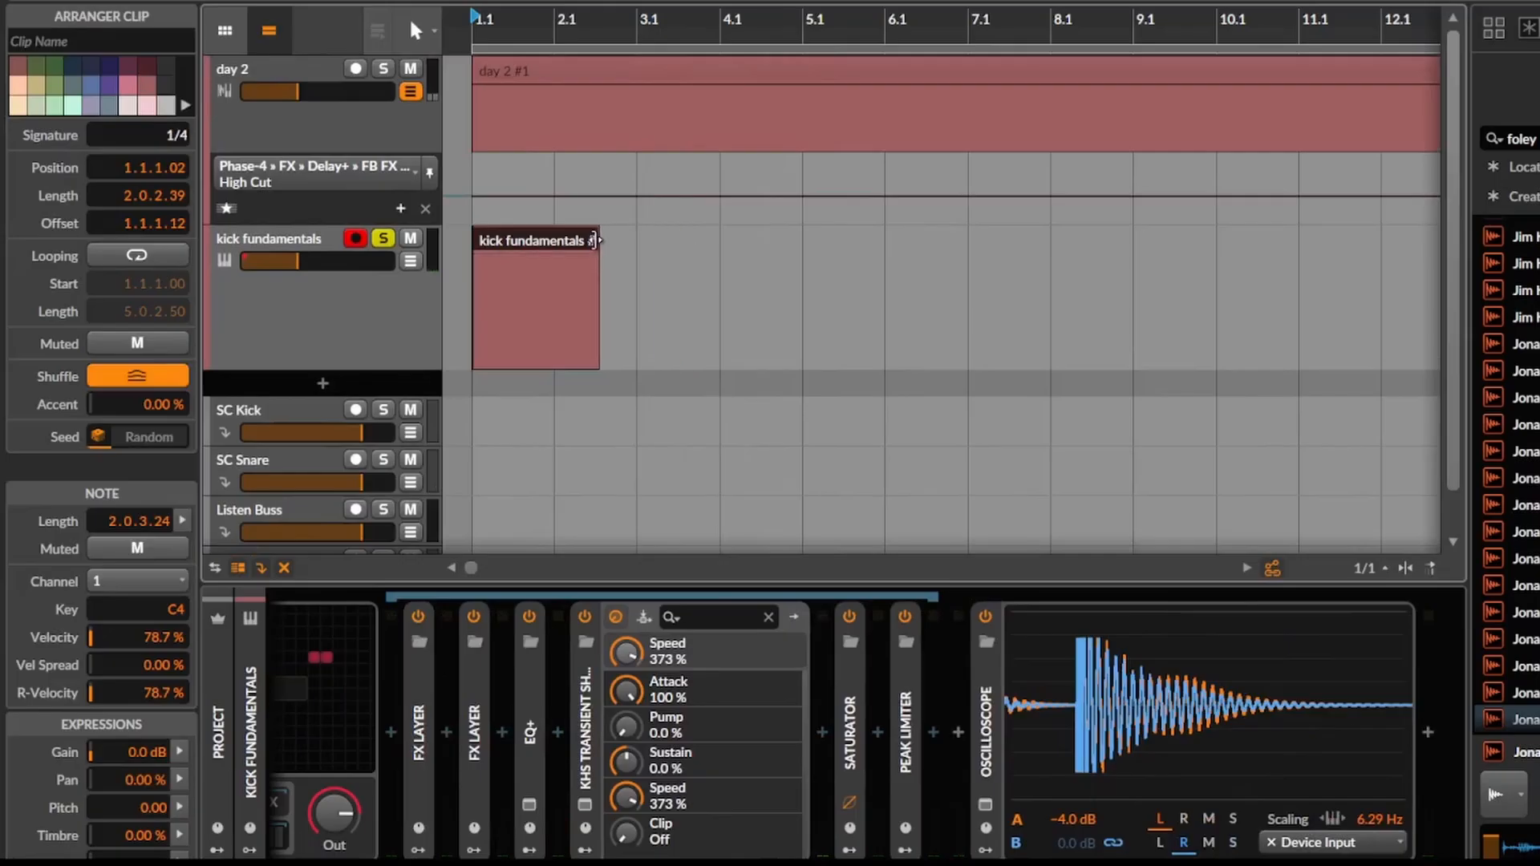
{"action": "left_click_drag", "start_coordinate": [472, 299], "coordinate": [836, 302]}
{"action": "left_click", "coordinate": [461, 303]}
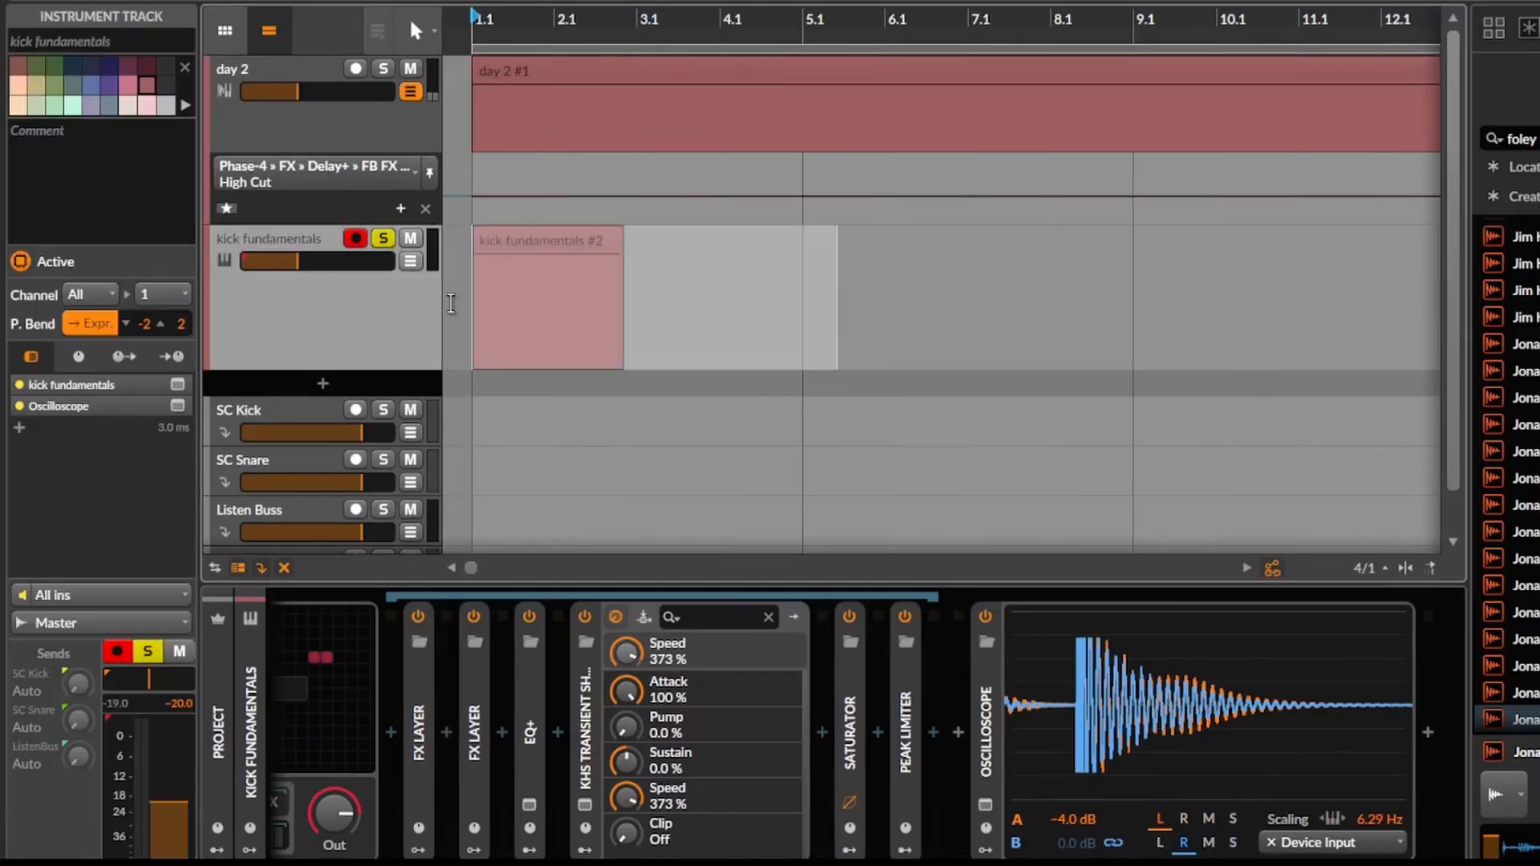
{"action": "key", "text": "space"}
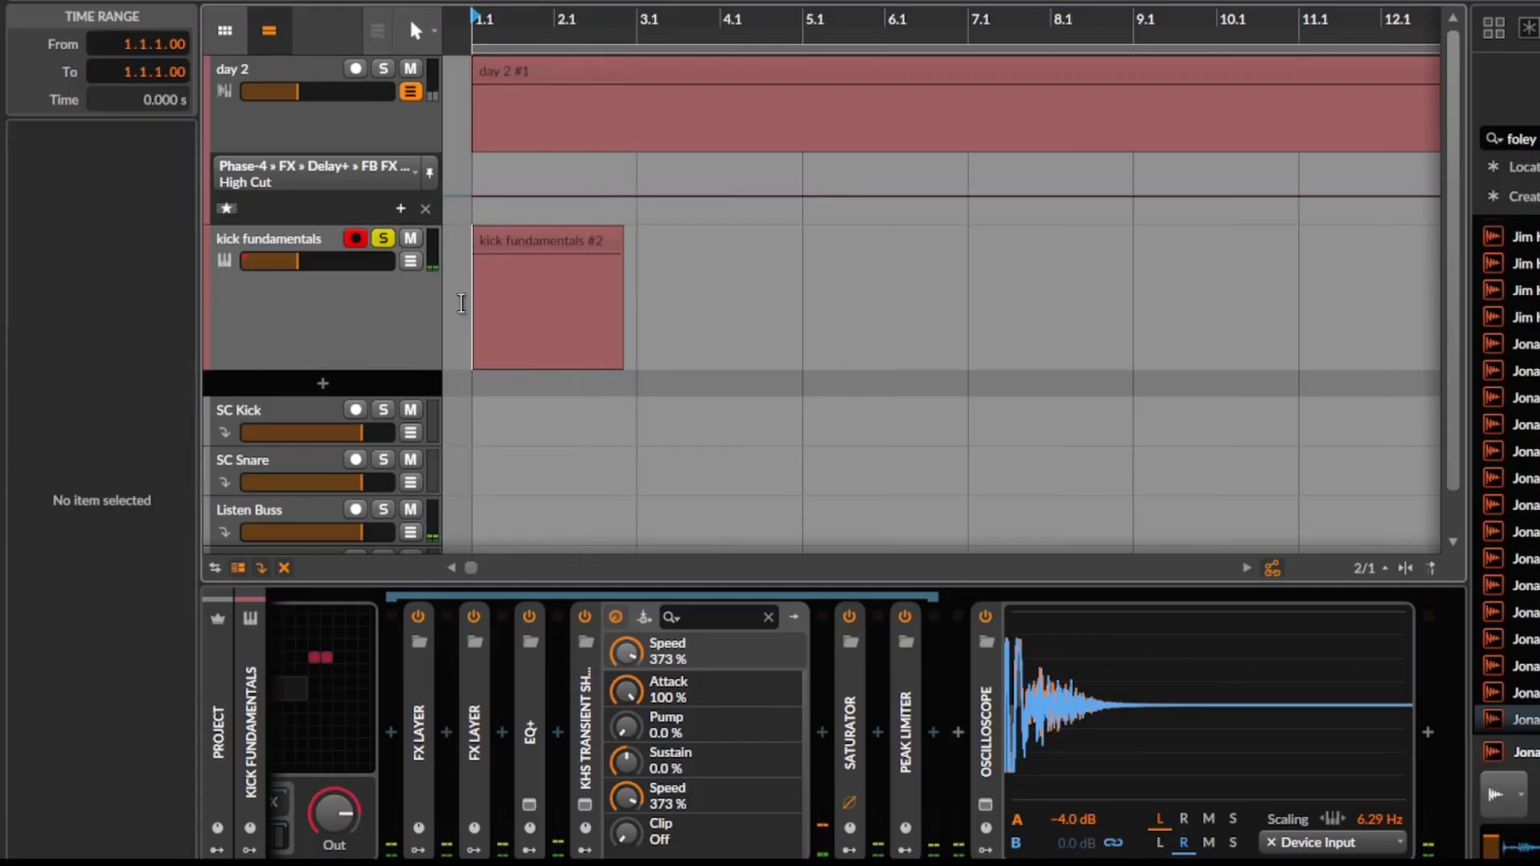
{"action": "left_click_drag", "start_coordinate": [465, 300], "coordinate": [637, 297]}
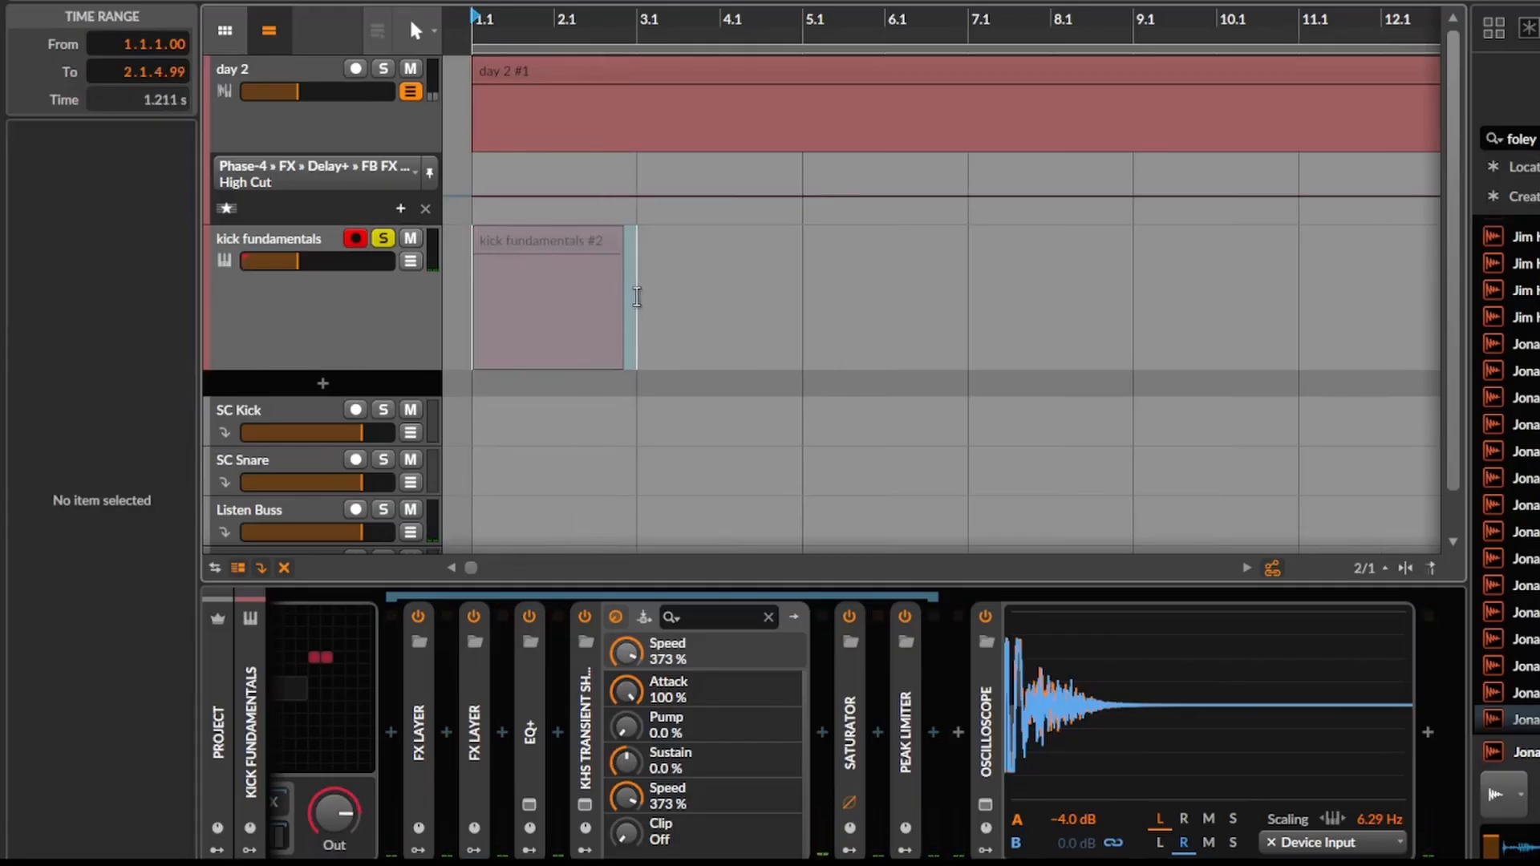
{"action": "left_click", "coordinate": [639, 301]}
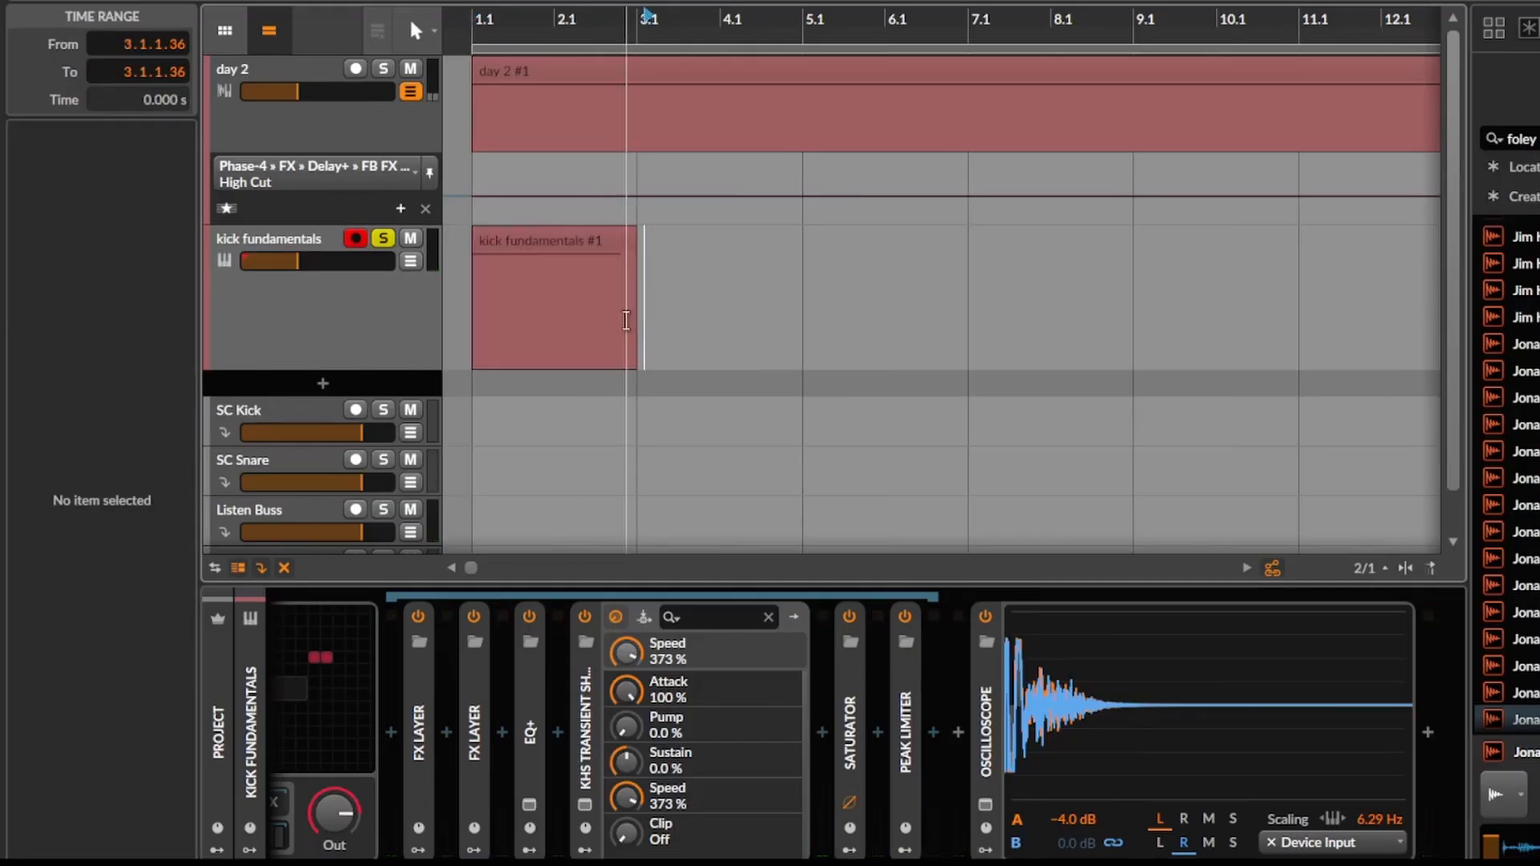
Extend the kick fundamentals clip as a loop to a length of about 176 bars.
{"action": "left_click_drag", "start_coordinate": [634, 329], "coordinate": [1120, 320]}
{"action": "scroll", "coordinate": [1084, 322], "scroll_direction": "down", "scroll_amount": 5}
{"action": "scroll", "coordinate": [603, 348], "scroll_direction": "down", "scroll_amount": 2}
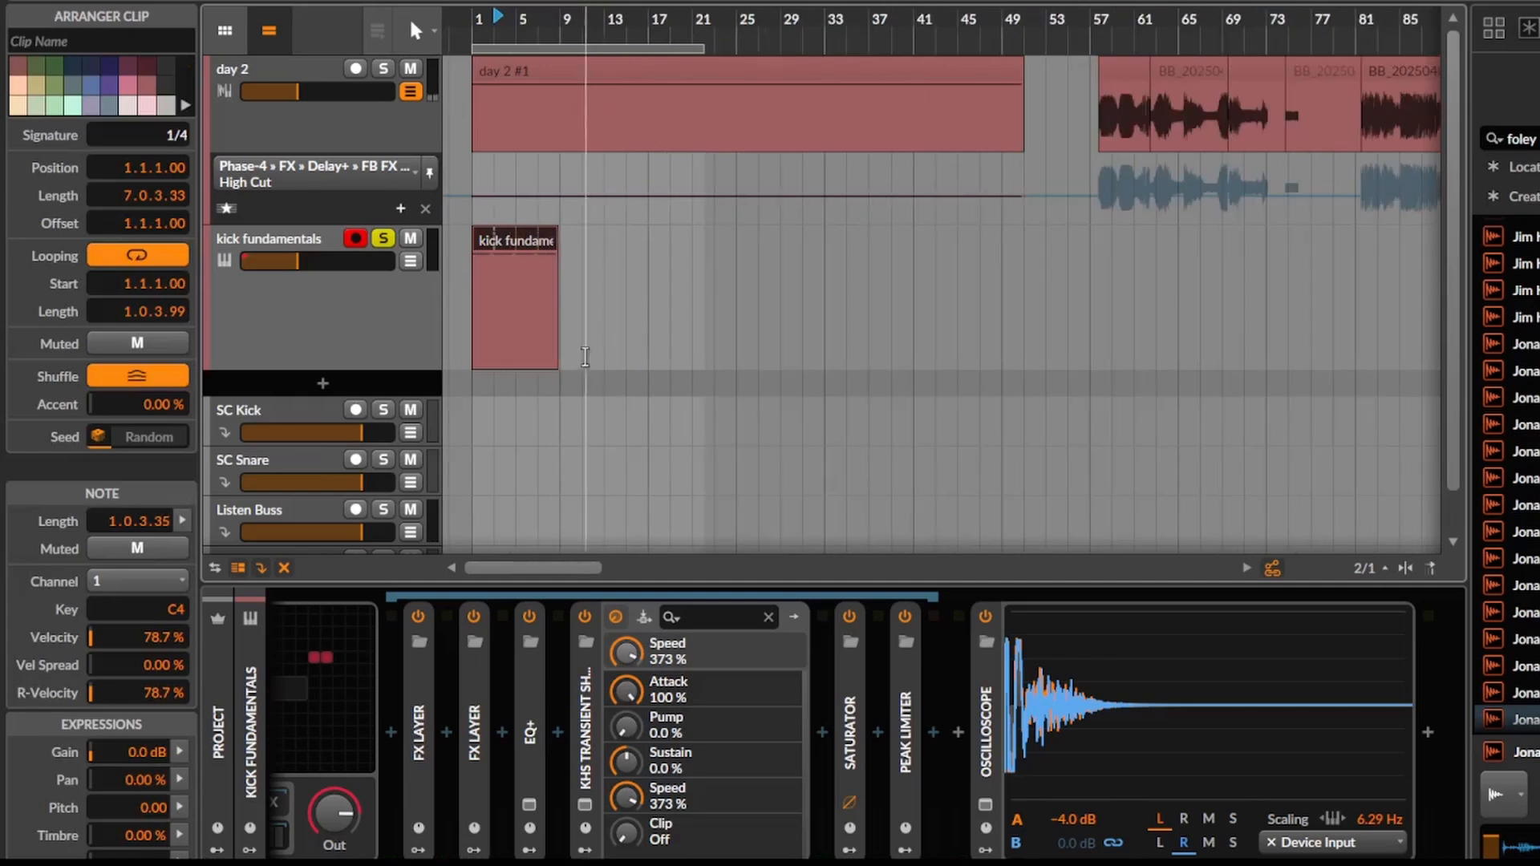
{"action": "left_click_drag", "start_coordinate": [552, 347], "coordinate": [1340, 309]}
{"action": "scroll", "coordinate": [942, 315], "scroll_direction": "down", "scroll_amount": 3}
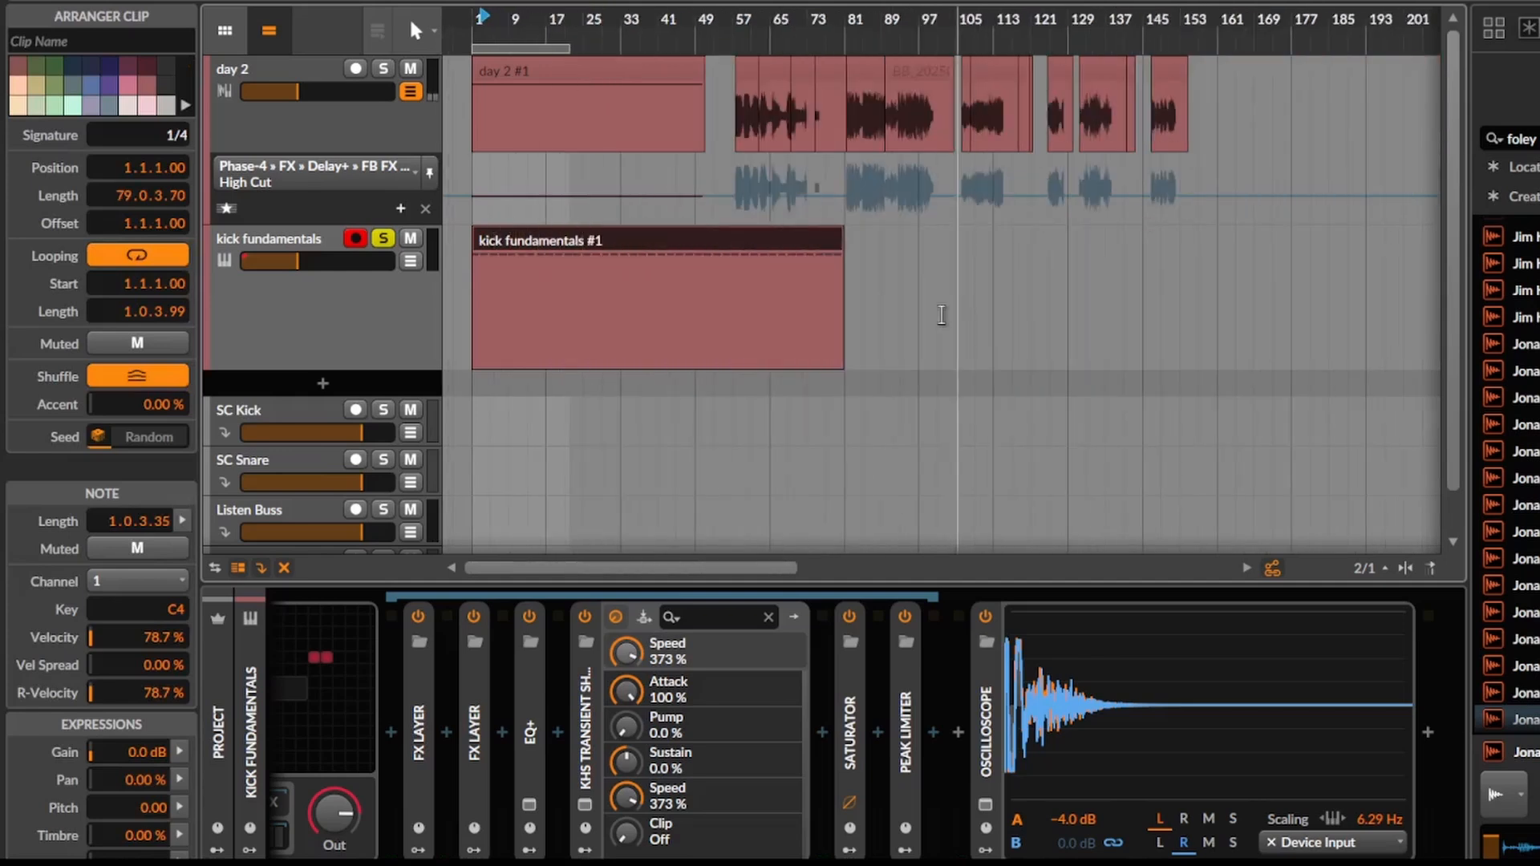
{"action": "left_click_drag", "start_coordinate": [841, 329], "coordinate": [1292, 321]}
Bounce the looped kick clip post-fader at 32-bit floating-point to a new audio track, despite the missing plugin.
{"action": "key", "text": "ctrl+b"}
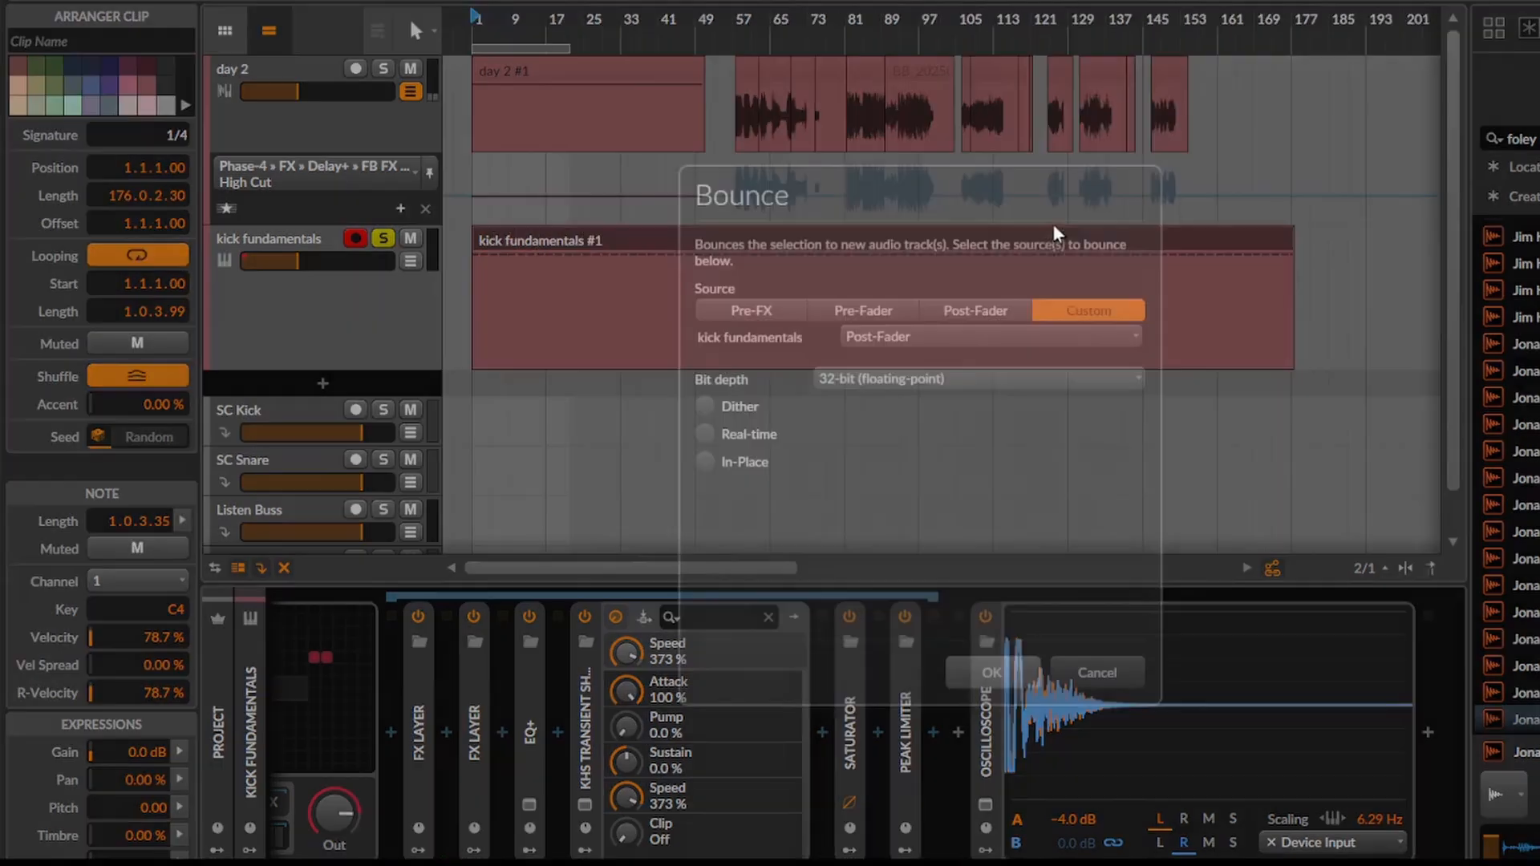
{"action": "left_click", "coordinate": [993, 672]}
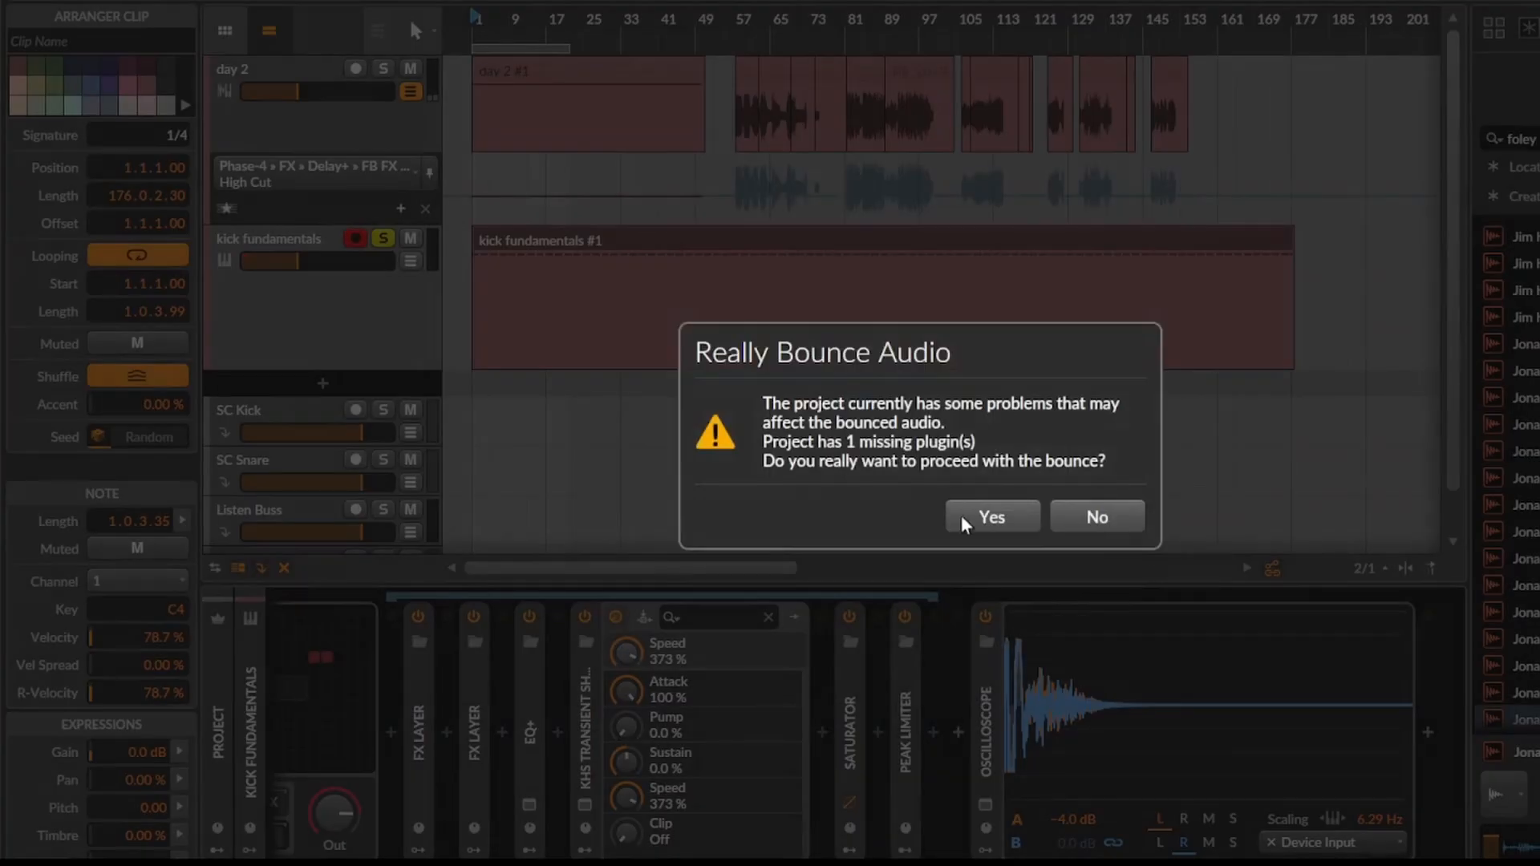
{"action": "left_click", "coordinate": [969, 523]}
{"action": "left_click", "coordinate": [279, 396]}
{"action": "scroll", "coordinate": [579, 403], "scroll_direction": "up", "scroll_amount": 2}
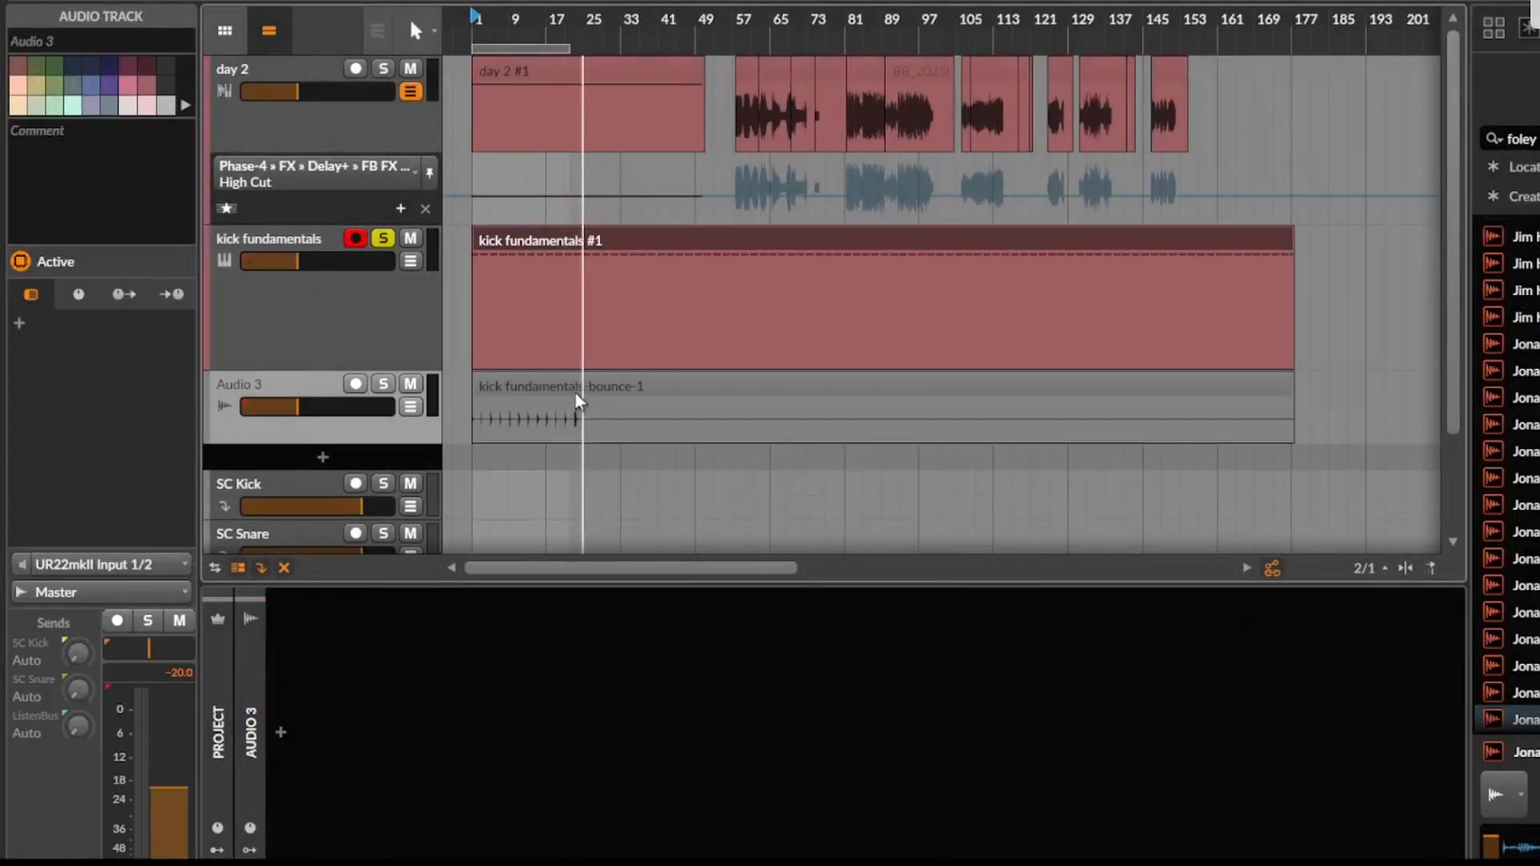
Examine the waveforms of the individual kicks along the bounced clip on Audio 3.
{"action": "left_click", "coordinate": [588, 390]}
{"action": "scroll", "coordinate": [581, 408], "scroll_direction": "up", "scroll_amount": 10}
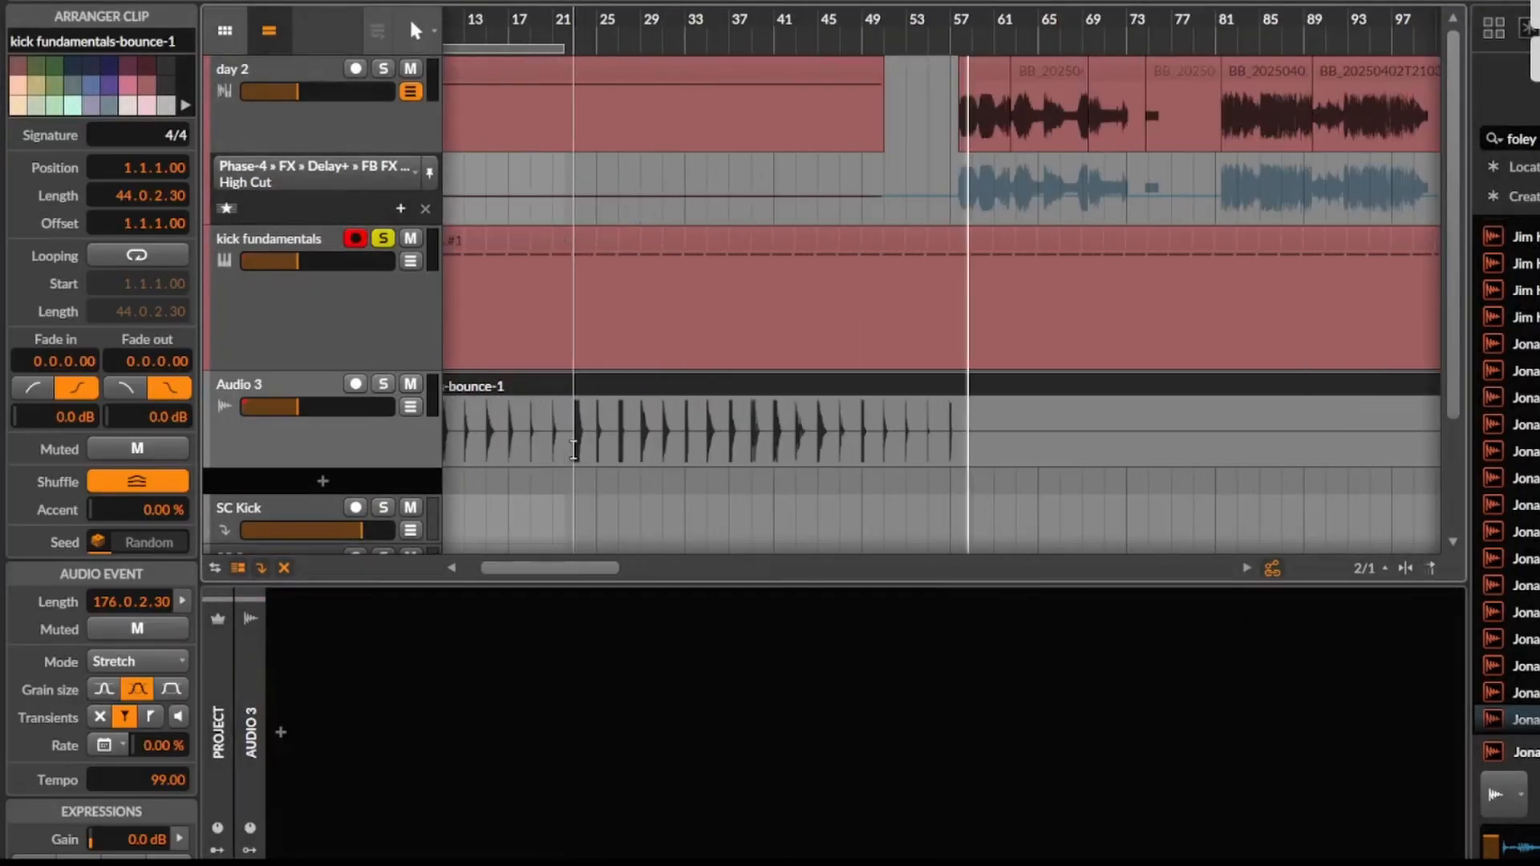
{"action": "scroll", "coordinate": [573, 450], "scroll_direction": "down", "scroll_amount": 9}
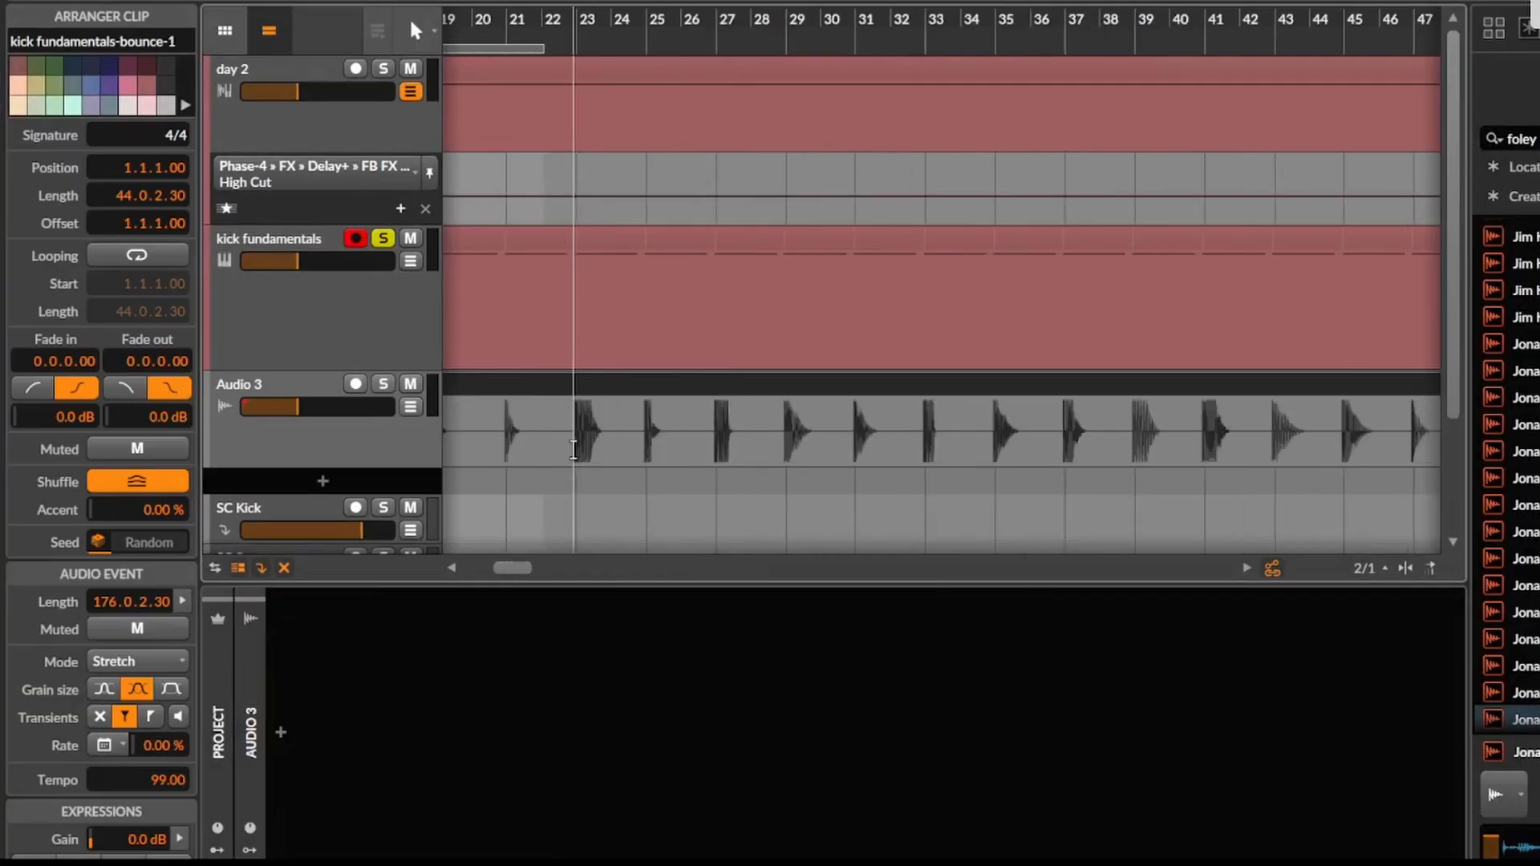
{"action": "scroll", "coordinate": [1115, 394], "scroll_direction": "up", "scroll_amount": 2}
{"action": "scroll", "coordinate": [845, 415], "scroll_direction": "up", "scroll_amount": 6}
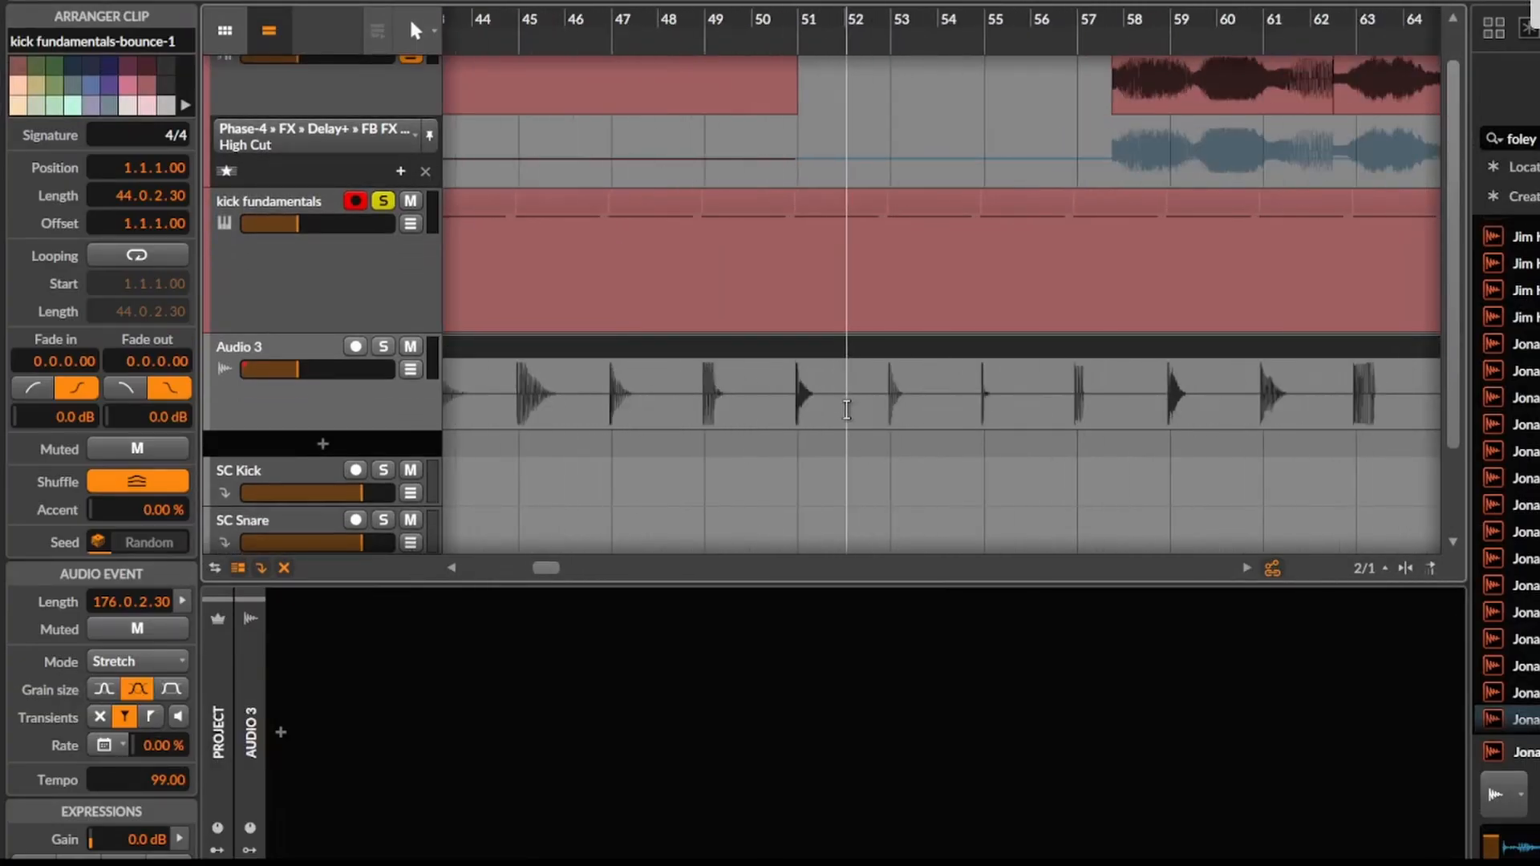
{"action": "scroll", "coordinate": [845, 415], "scroll_direction": "down", "scroll_amount": 7}
{"action": "right_click", "coordinate": [845, 415]}
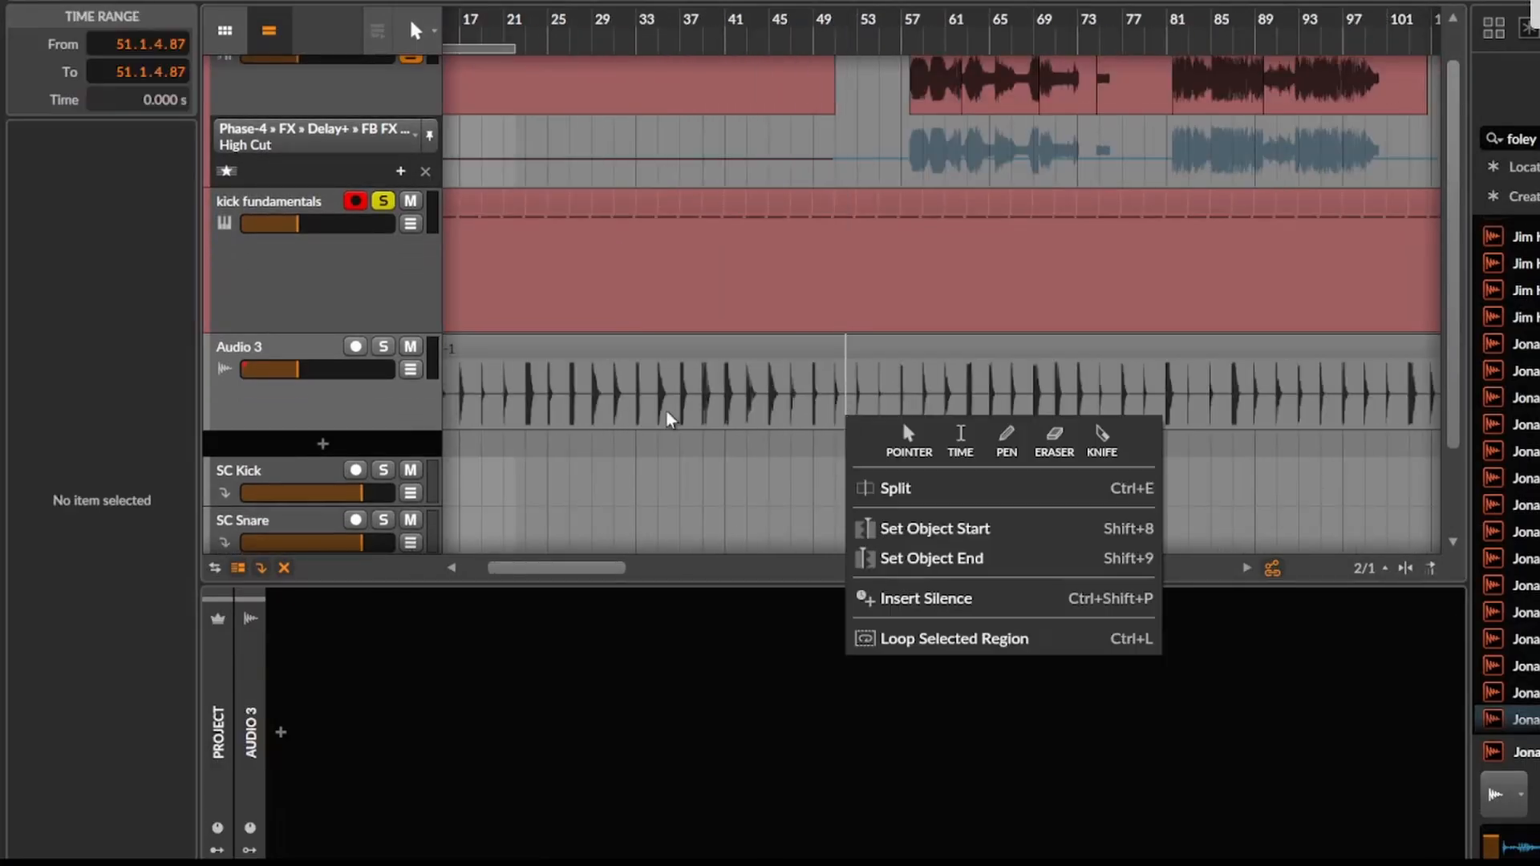
{"action": "left_click", "coordinate": [671, 418]}
{"action": "scroll", "coordinate": [670, 418], "scroll_direction": "down", "scroll_amount": 5}
{"action": "scroll", "coordinate": [522, 418], "scroll_direction": "up", "scroll_amount": 2}
{"action": "scroll", "coordinate": [473, 418], "scroll_direction": "up", "scroll_amount": 4}
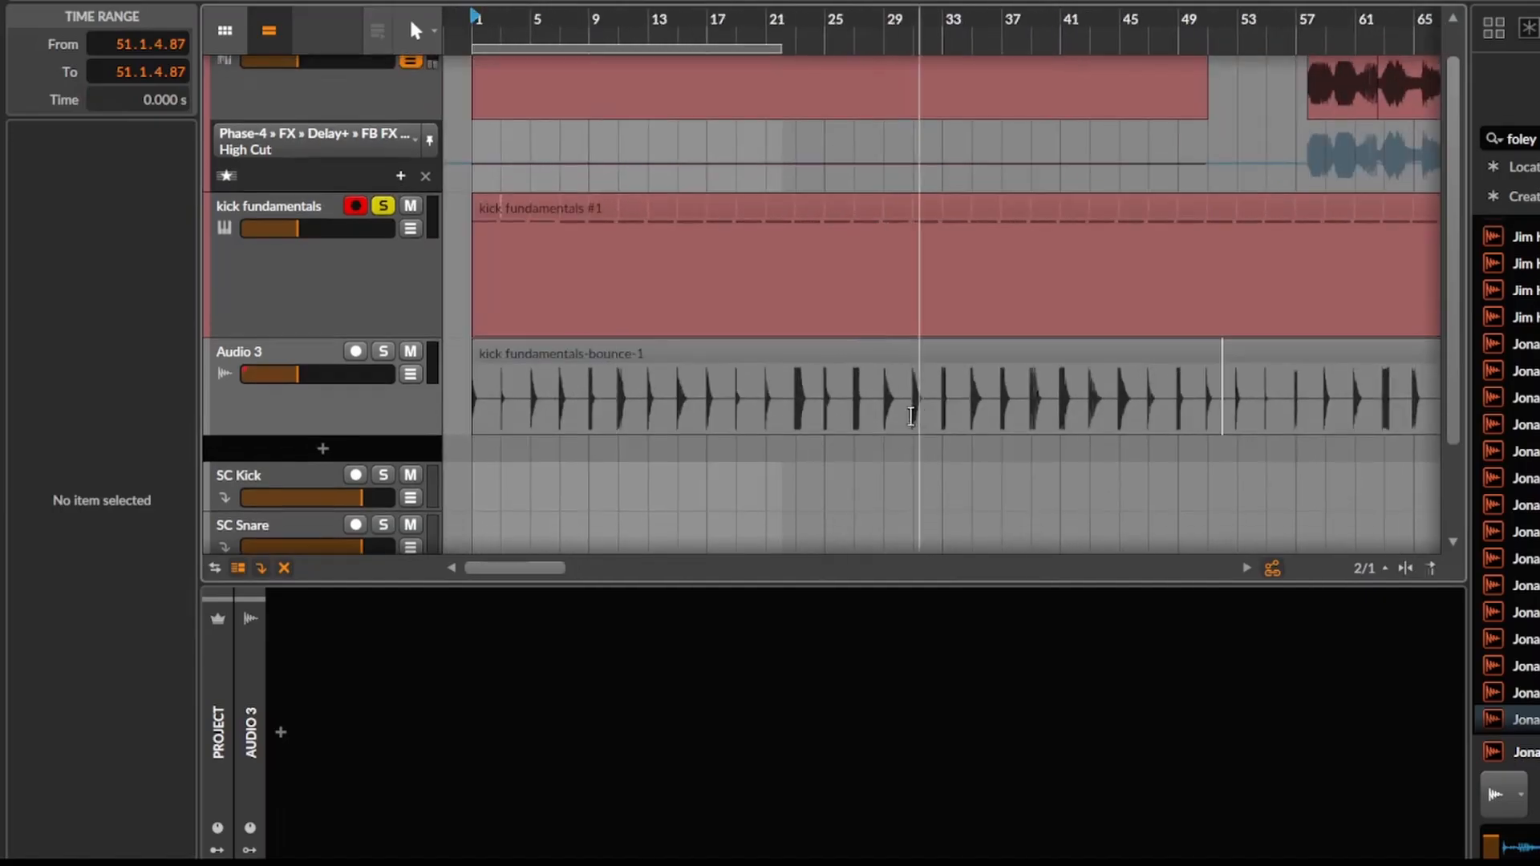
Solo Audio 3 in place of the kick fundamentals track and raise its volume.
{"action": "left_click", "coordinate": [383, 350]}
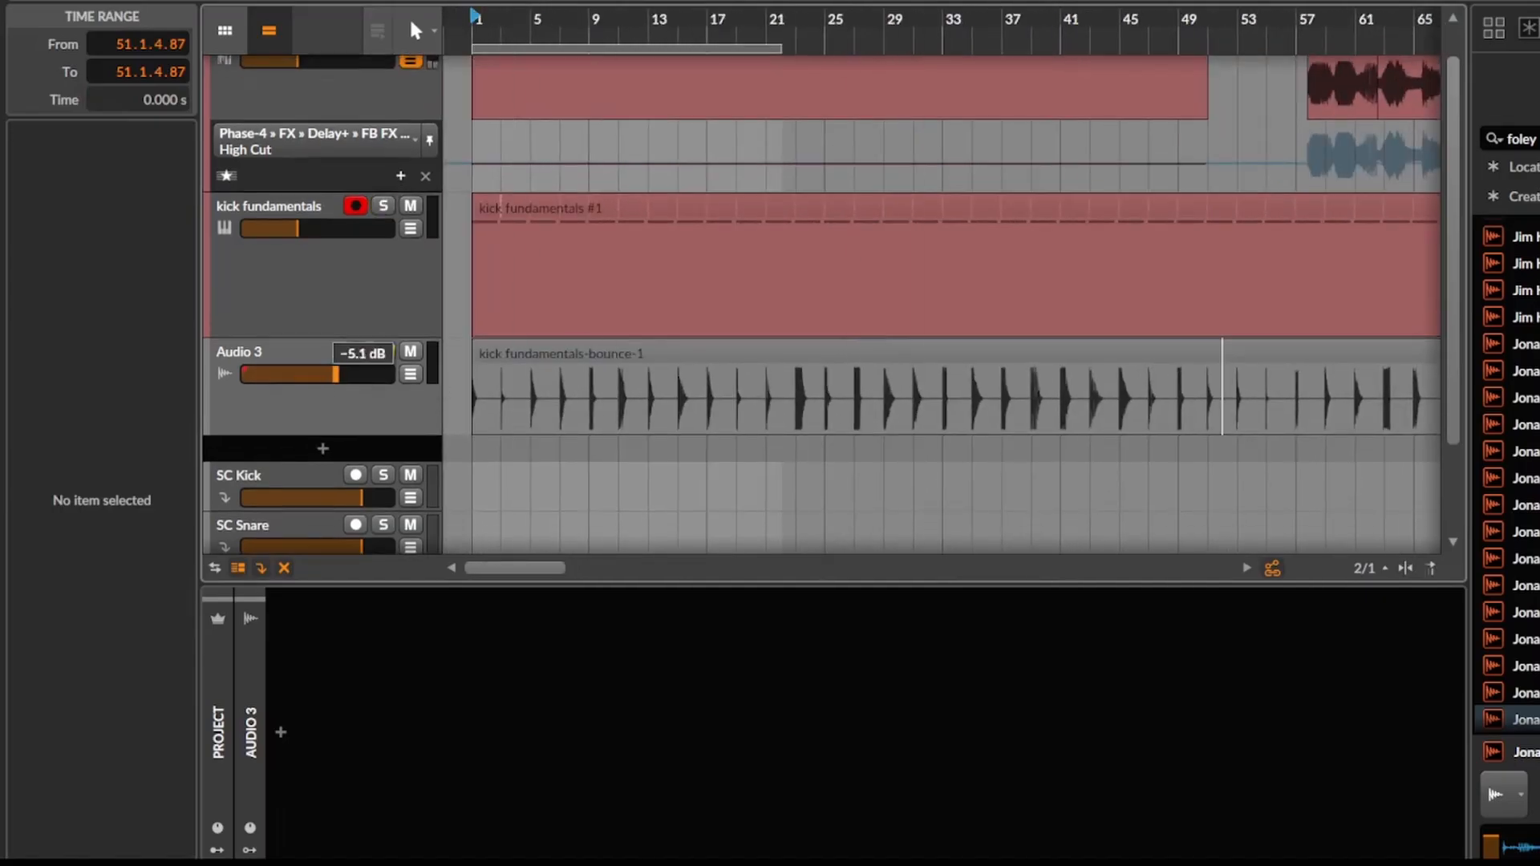
{"action": "left_click_drag", "start_coordinate": [336, 374], "coordinate": [344, 375]}
{"action": "key", "text": "space"}
{"action": "scroll", "coordinate": [670, 399], "scroll_direction": "up", "scroll_amount": 5}
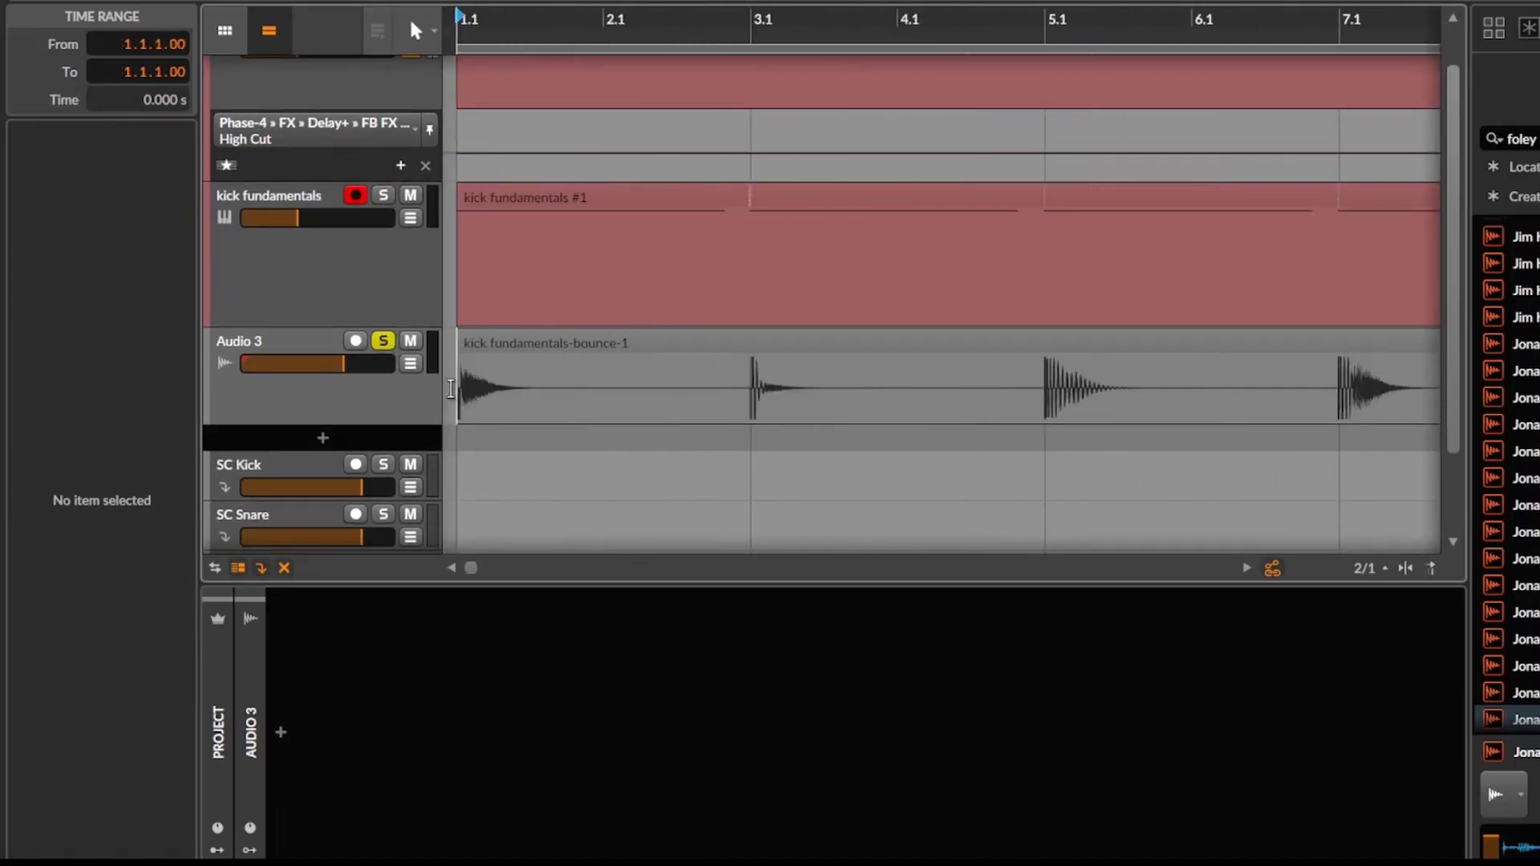
Audition the bounced kicks at bars 1, 3 and 5 one at a time.
{"action": "key", "text": "space"}
{"action": "key", "text": "space"}
{"action": "key", "text": "space"}
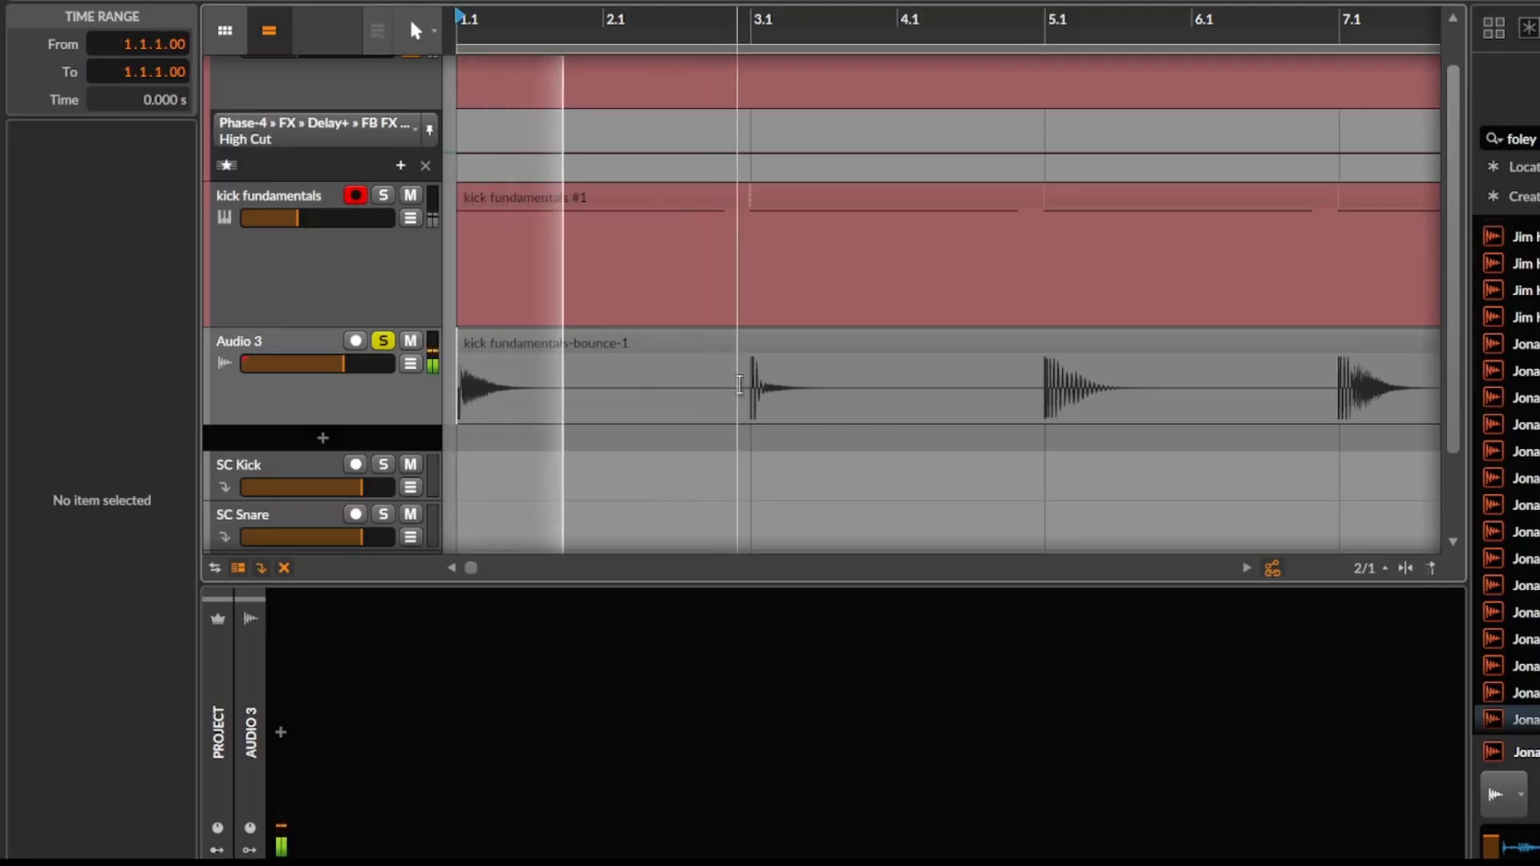
{"action": "left_click", "coordinate": [740, 393]}
{"action": "key", "text": "space"}
{"action": "key", "text": "space"}
{"action": "key", "text": "space"}
{"action": "key", "text": "space"}
{"action": "left_click_drag", "start_coordinate": [765, 399], "coordinate": [388, 399]}
{"action": "left_click", "coordinate": [736, 393]}
{"action": "key", "text": "space"}
{"action": "key", "text": "space"}
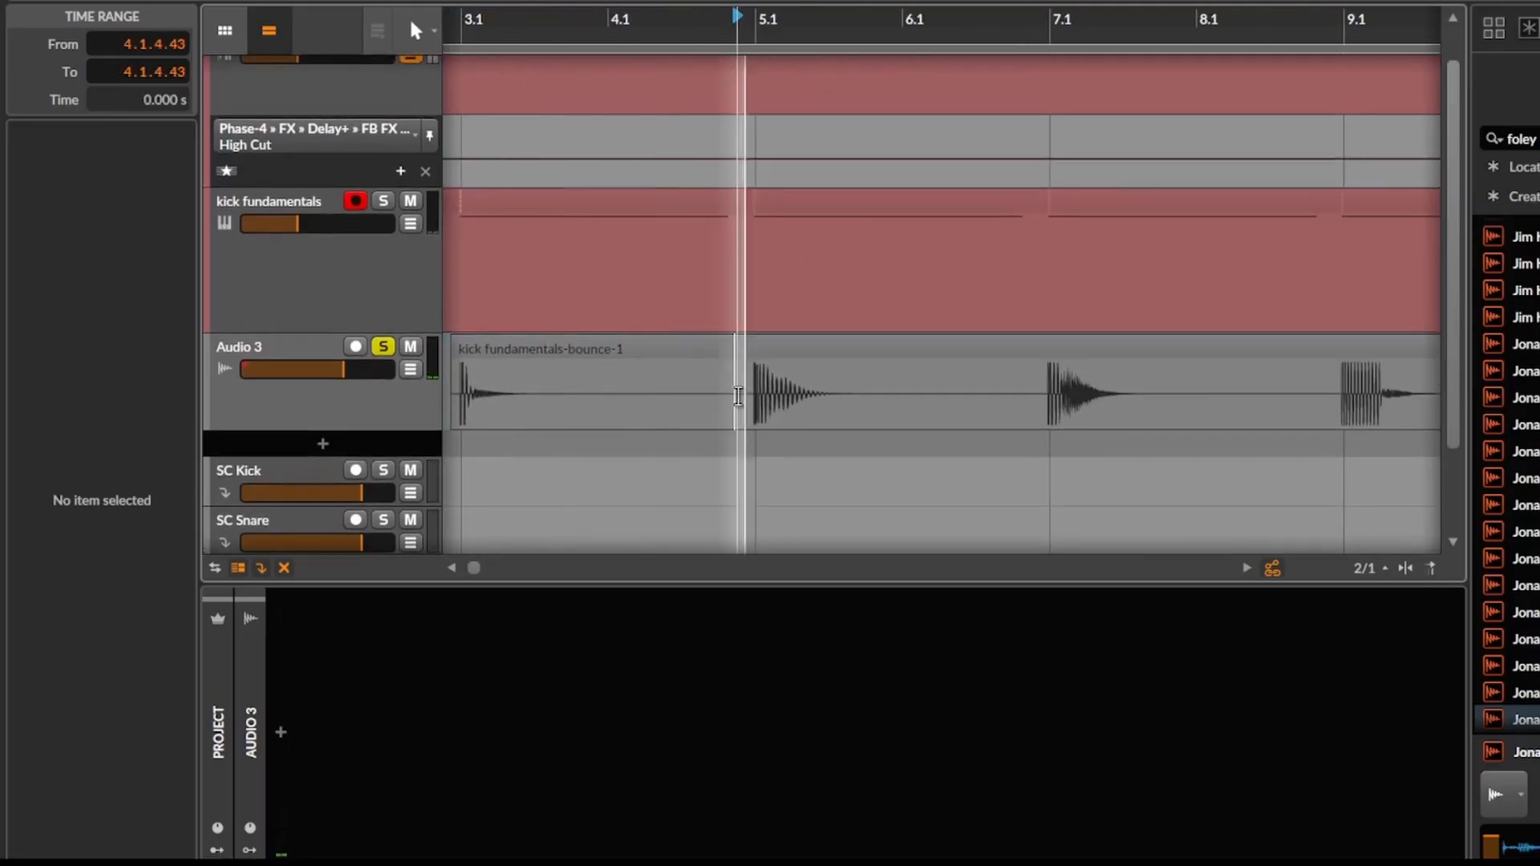
{"action": "key", "text": "space"}
{"action": "key", "text": "space"}
{"action": "key", "text": "space"}
{"action": "key", "text": "space"}
Audition the bounced kicks from bar 7 to bar 21, starting playback just before each hit.
{"action": "left_click_drag", "start_coordinate": [737, 414], "coordinate": [522, 399]}
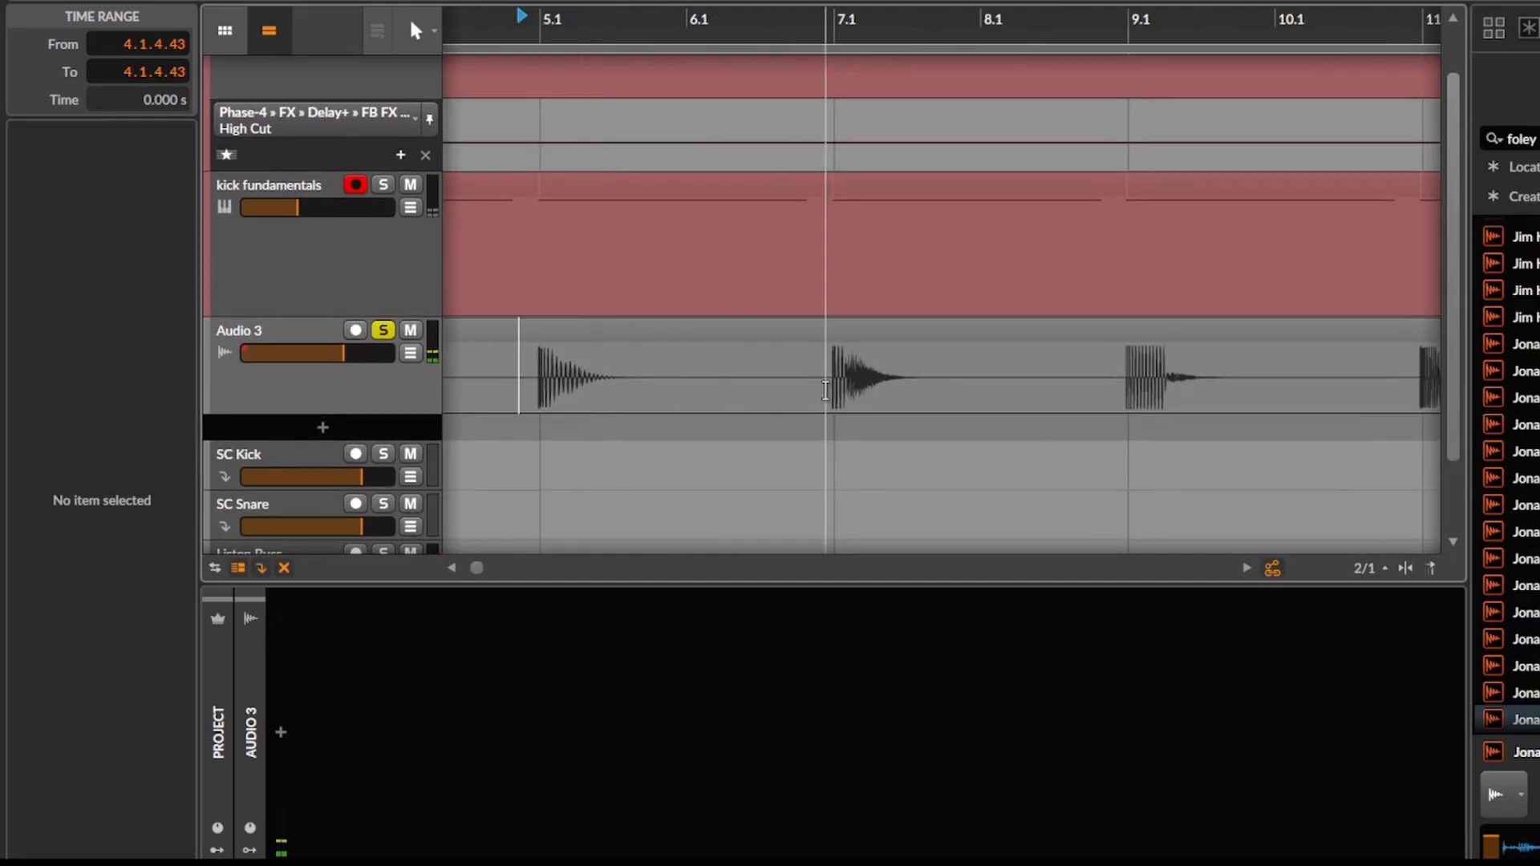
{"action": "left_click_drag", "start_coordinate": [904, 399], "coordinate": [670, 390]}
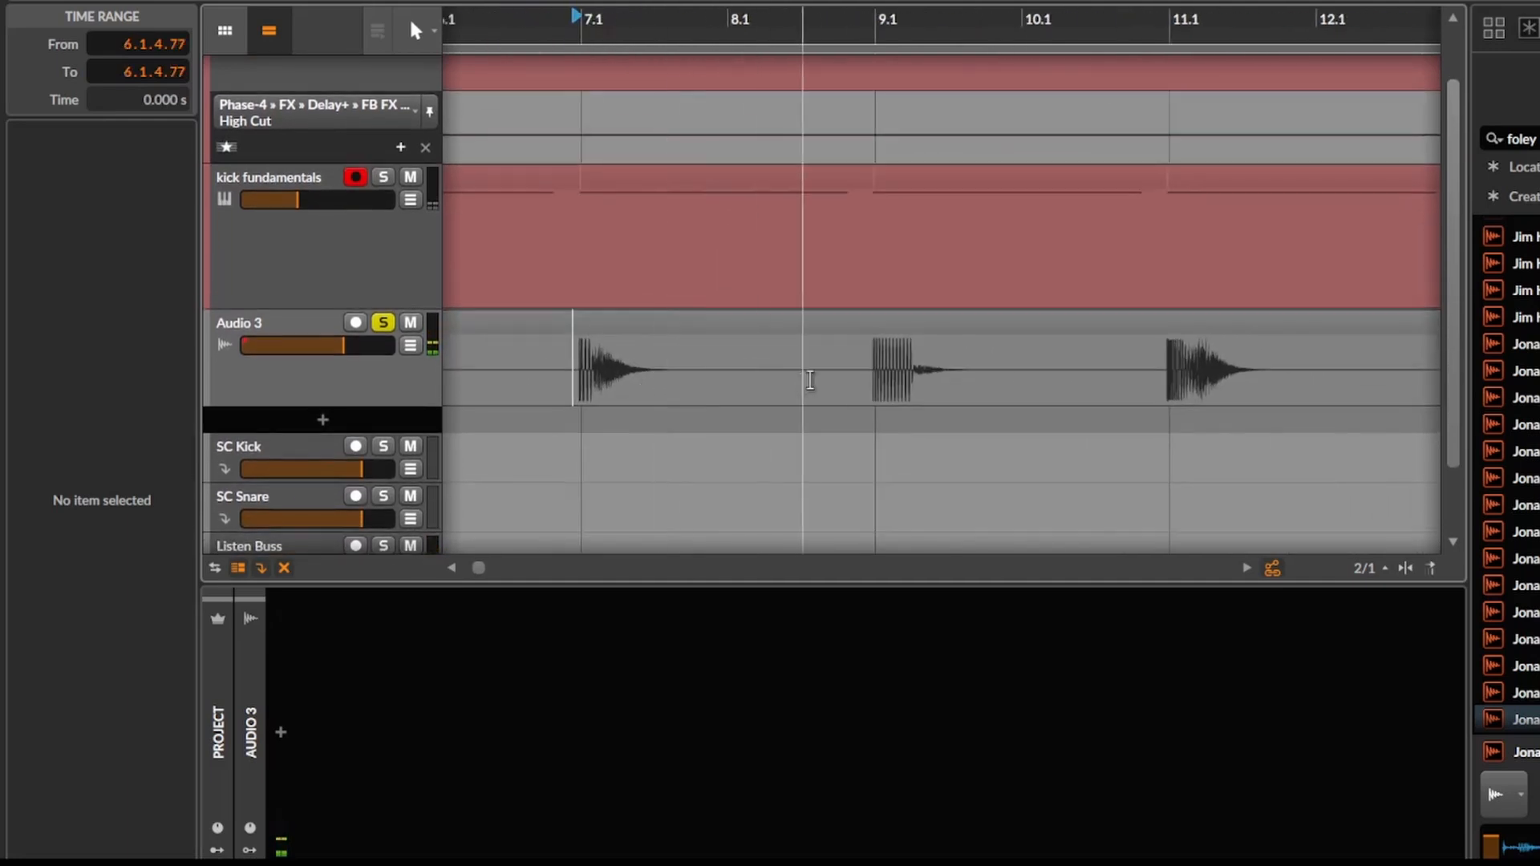
{"action": "key", "text": "space"}
{"action": "left_click_drag", "start_coordinate": [969, 395], "coordinate": [737, 390]}
{"action": "key", "text": "space"}
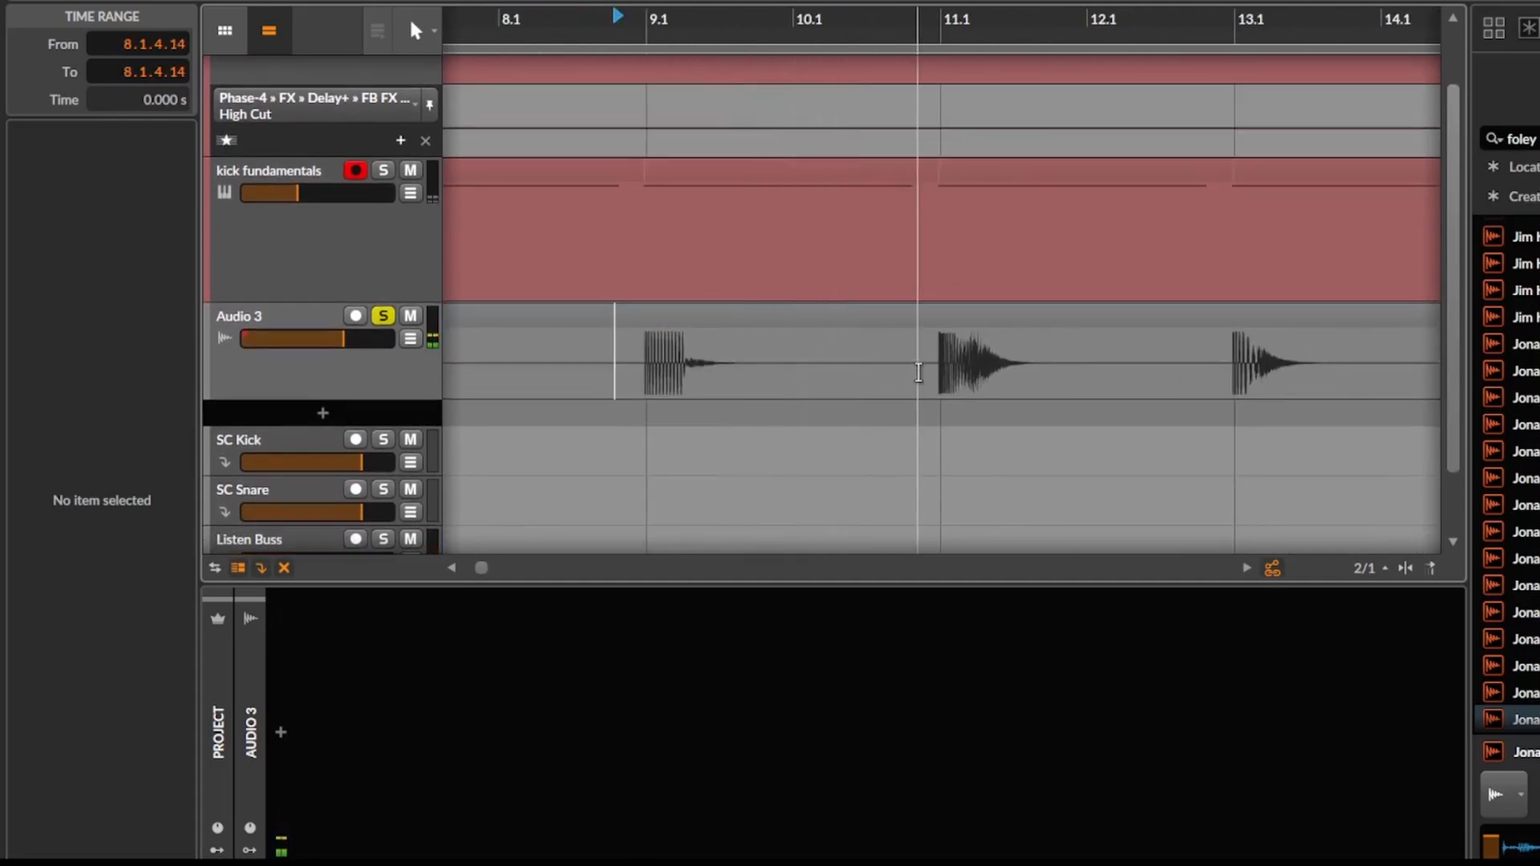
{"action": "left_click_drag", "start_coordinate": [1031, 373], "coordinate": [536, 382]}
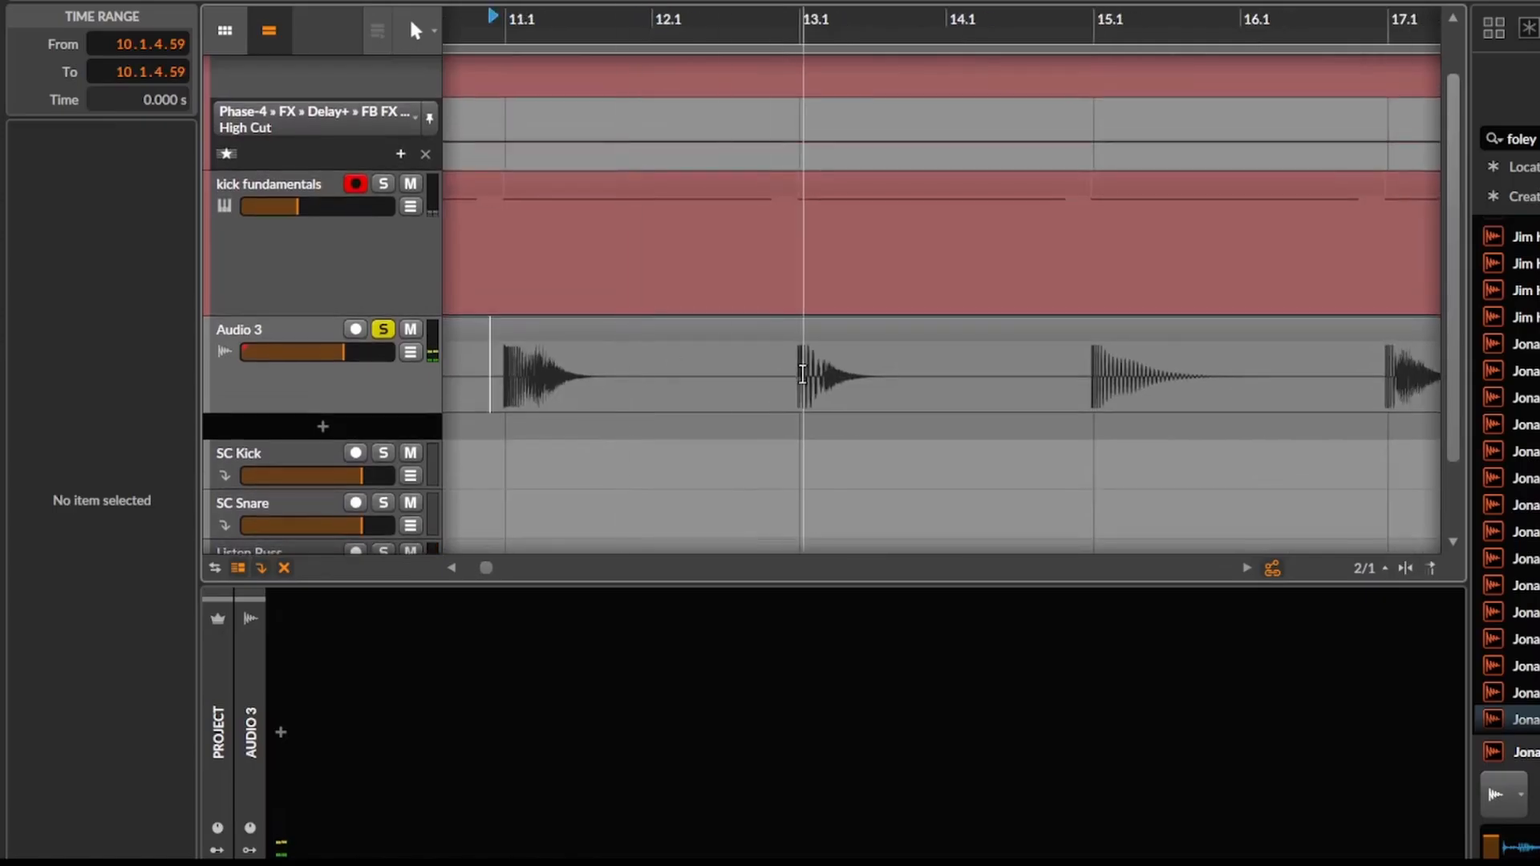
{"action": "left_click_drag", "start_coordinate": [922, 377], "coordinate": [786, 375]}
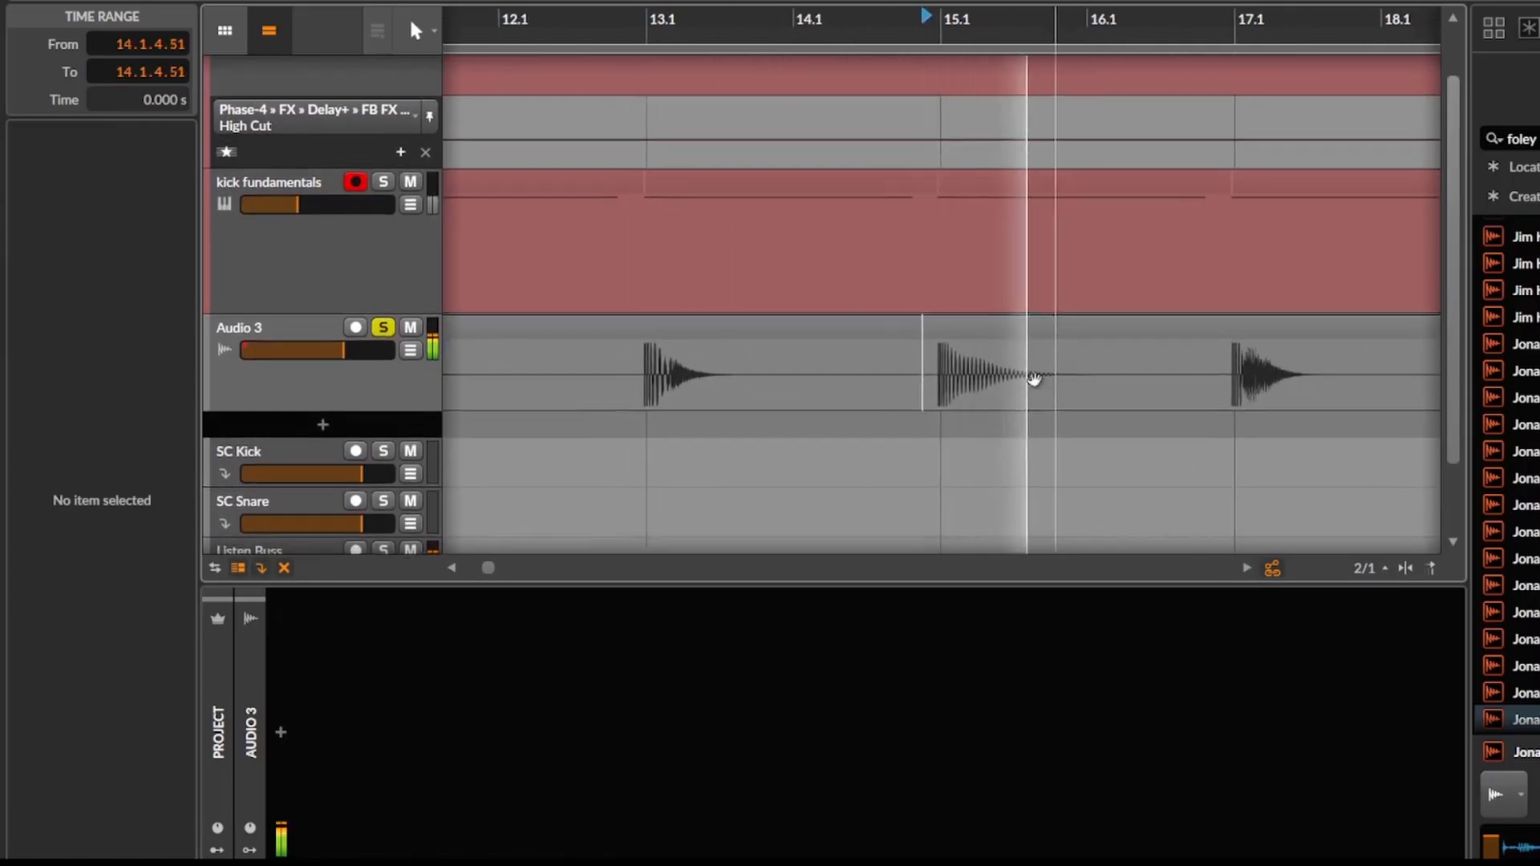
{"action": "left_click_drag", "start_coordinate": [1031, 378], "coordinate": [825, 377]}
{"action": "left_click", "coordinate": [911, 377]}
{"action": "left_click_drag", "start_coordinate": [970, 373], "coordinate": [903, 366]}
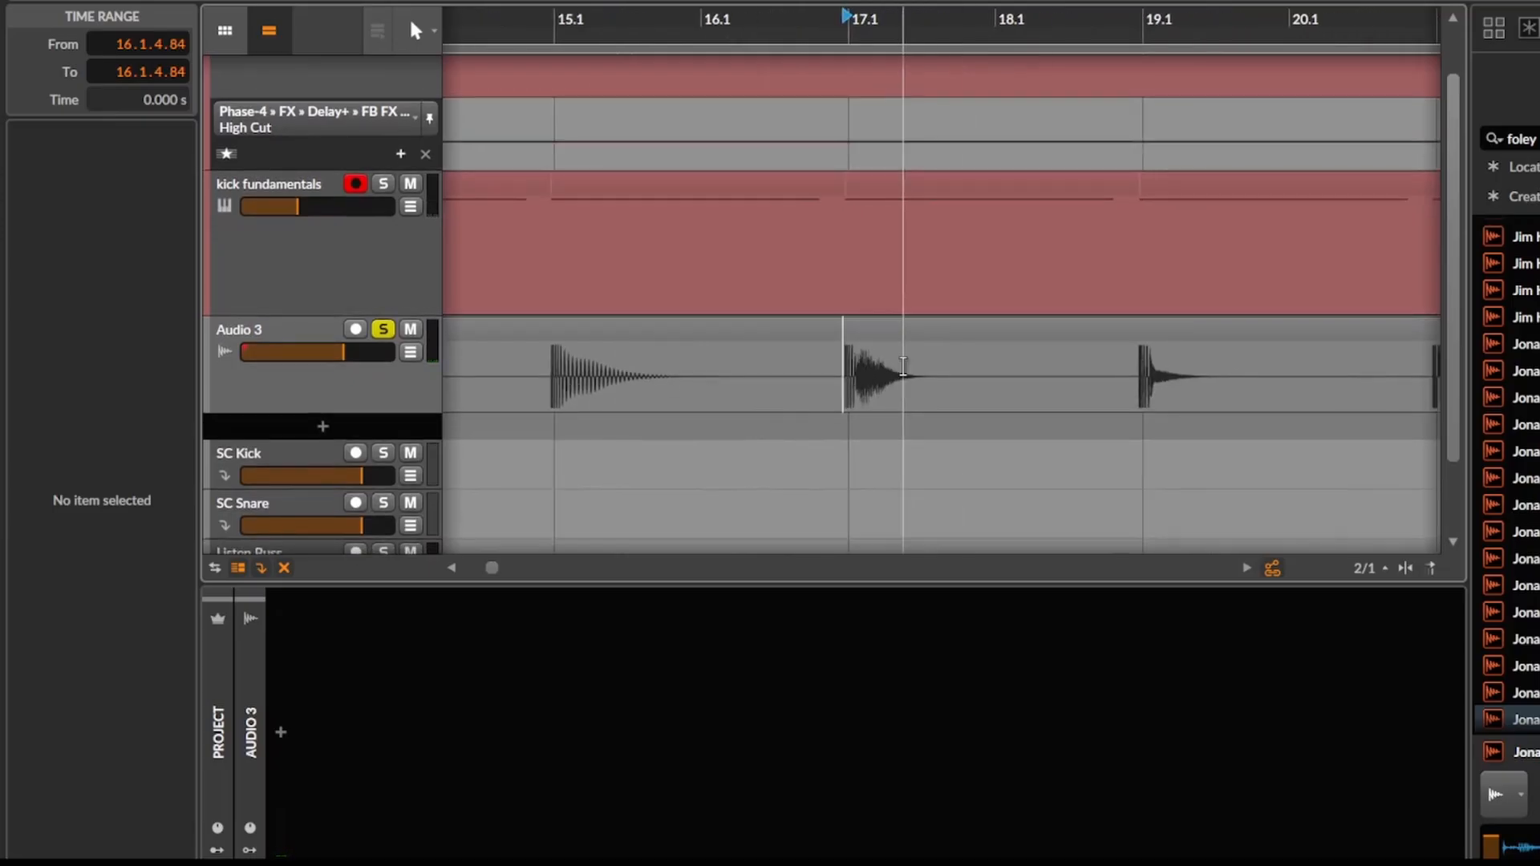
{"action": "key", "text": "space"}
{"action": "left_click_drag", "start_coordinate": [1044, 374], "coordinate": [799, 370]}
{"action": "key", "text": "space"}
{"action": "left_click", "coordinate": [886, 373]}
{"action": "key", "text": "space"}
{"action": "left_click_drag", "start_coordinate": [1029, 372], "coordinate": [884, 370]}
{"action": "key", "text": "space"}
Audition the bounced kicks at bars 23, 25, 27 and 29 individually.
{"action": "left_click_drag", "start_coordinate": [1173, 373], "coordinate": [875, 391]}
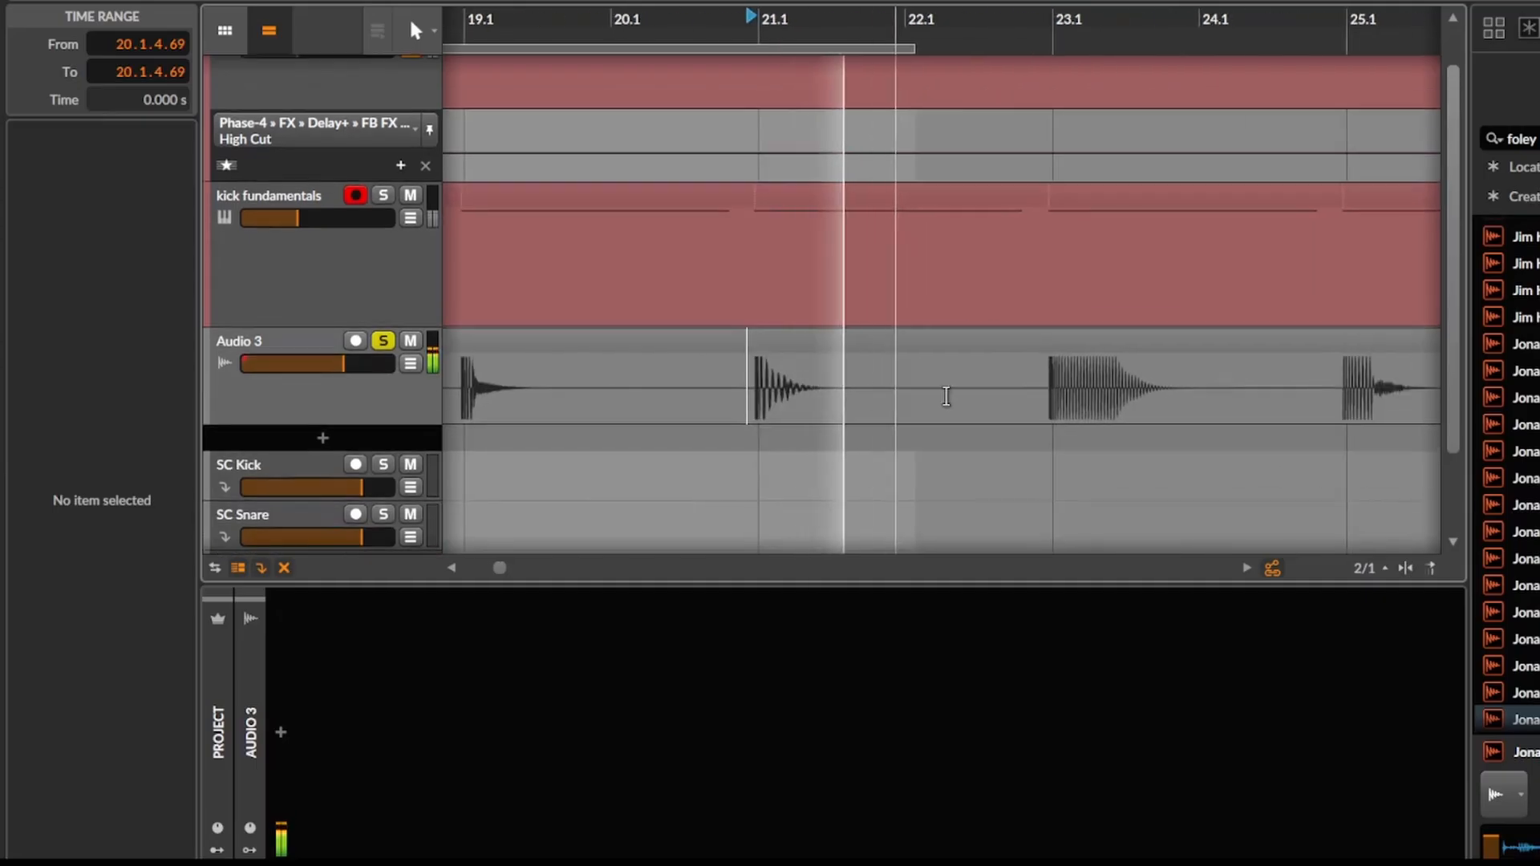
{"action": "key", "text": "space"}
{"action": "key", "text": "space"}
{"action": "left_click_drag", "start_coordinate": [1196, 400], "coordinate": [852, 407]}
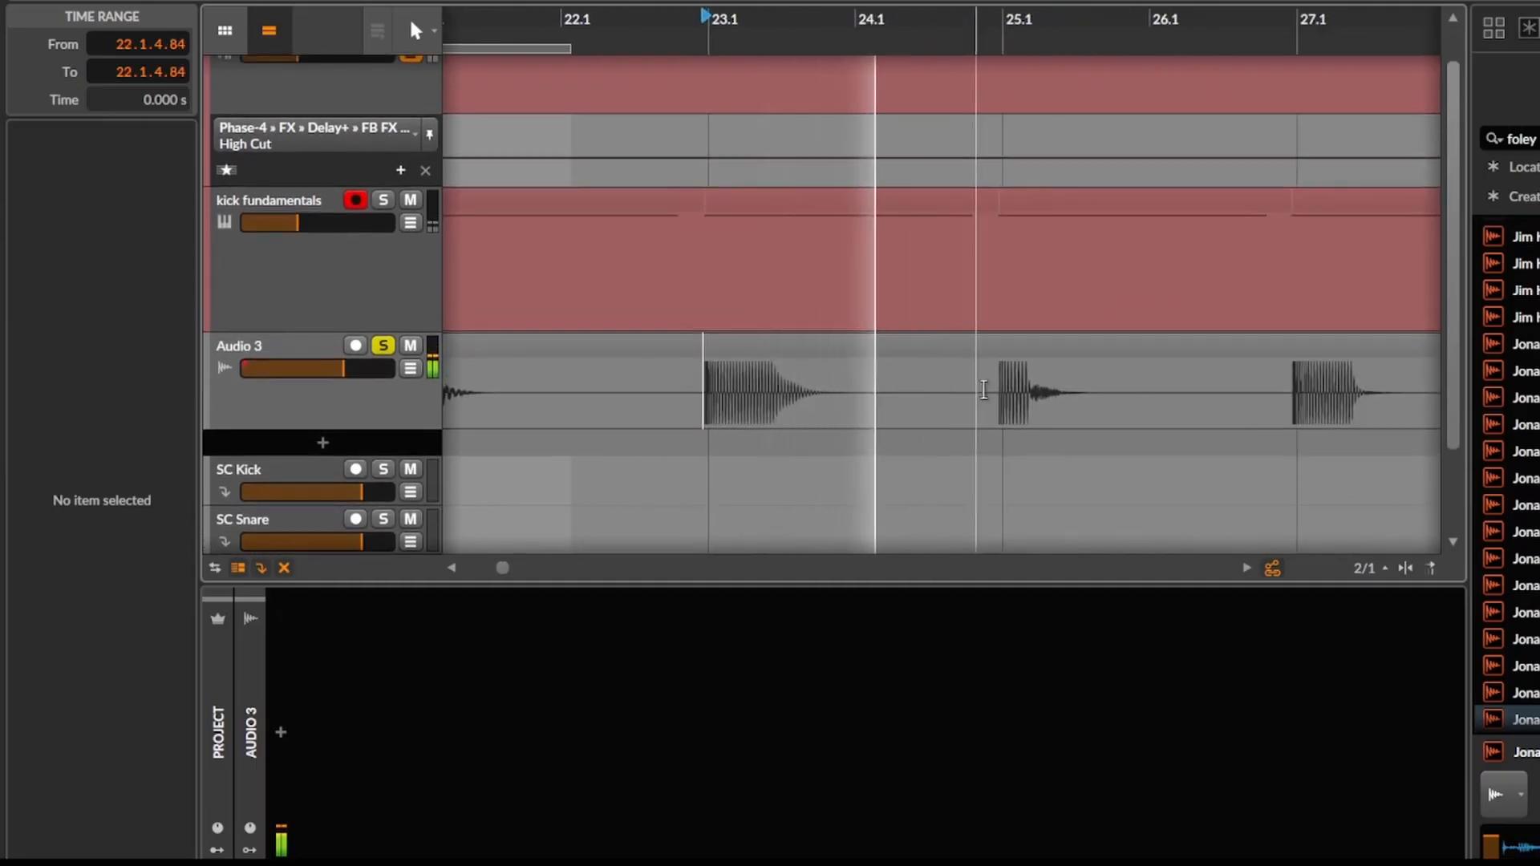
{"action": "key", "text": "space"}
{"action": "left_click", "coordinate": [985, 399]}
{"action": "key", "text": "space"}
{"action": "left_click_drag", "start_coordinate": [1115, 393], "coordinate": [935, 369]}
{"action": "key", "text": "space"}
{"action": "left_click", "coordinate": [1100, 371]}
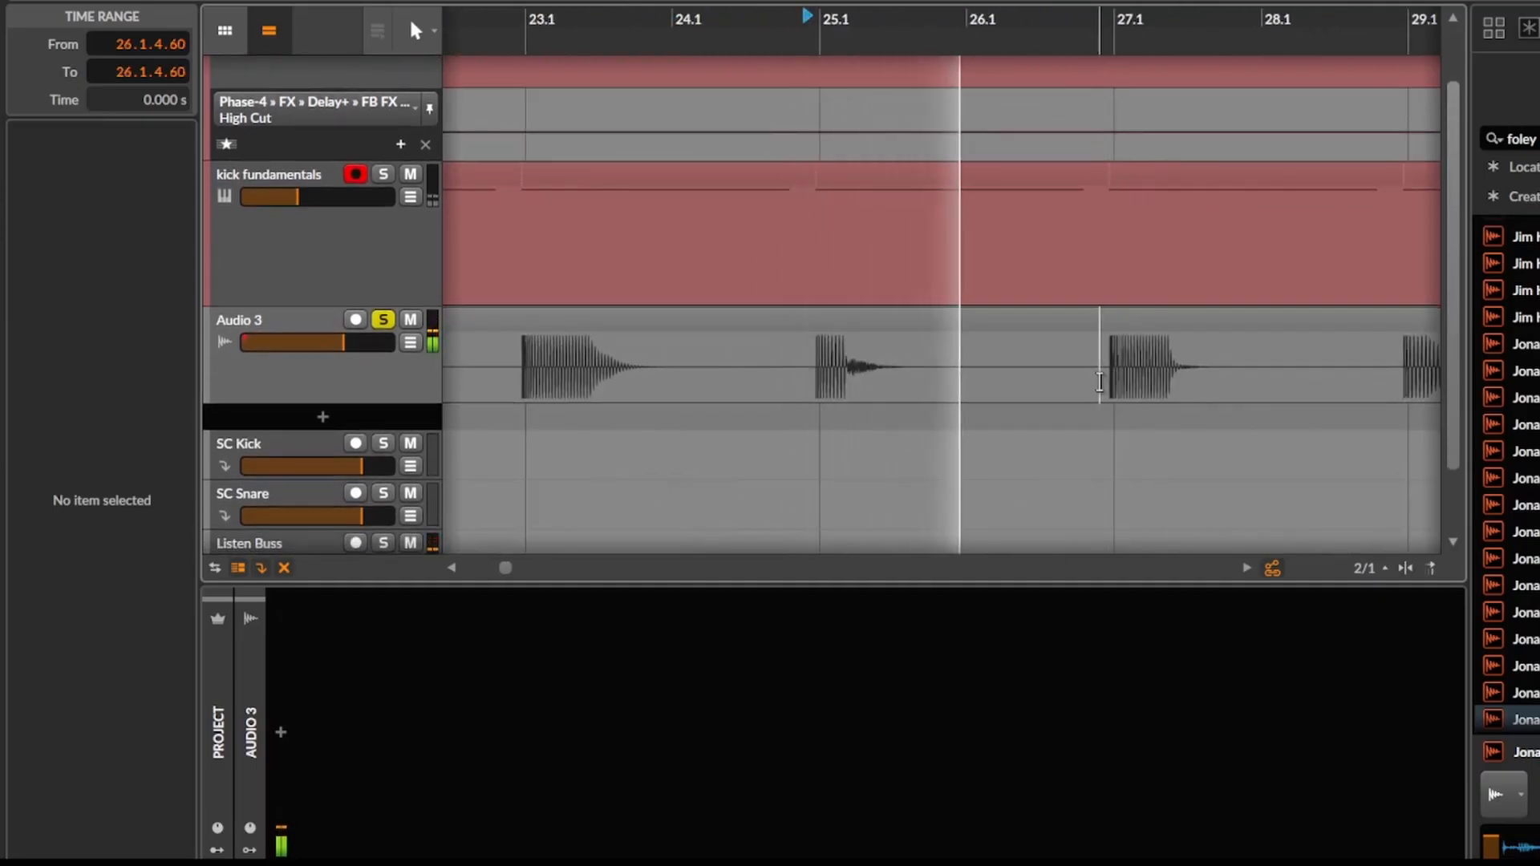
{"action": "key", "text": "space"}
{"action": "key", "text": "space"}
{"action": "left_click_drag", "start_coordinate": [1247, 381], "coordinate": [858, 374]}
{"action": "key", "text": "space"}
{"action": "left_click", "coordinate": [1008, 364]}
{"action": "key", "text": "space"}
{"action": "mouse_move", "coordinate": [1134, 324]}
{"action": "left_mouse_down"}
{"action": "mouse_move", "coordinate": [1060, 324]}
{"action": "mouse_move", "coordinate": [930, 373]}
{"action": "left_mouse_up"}
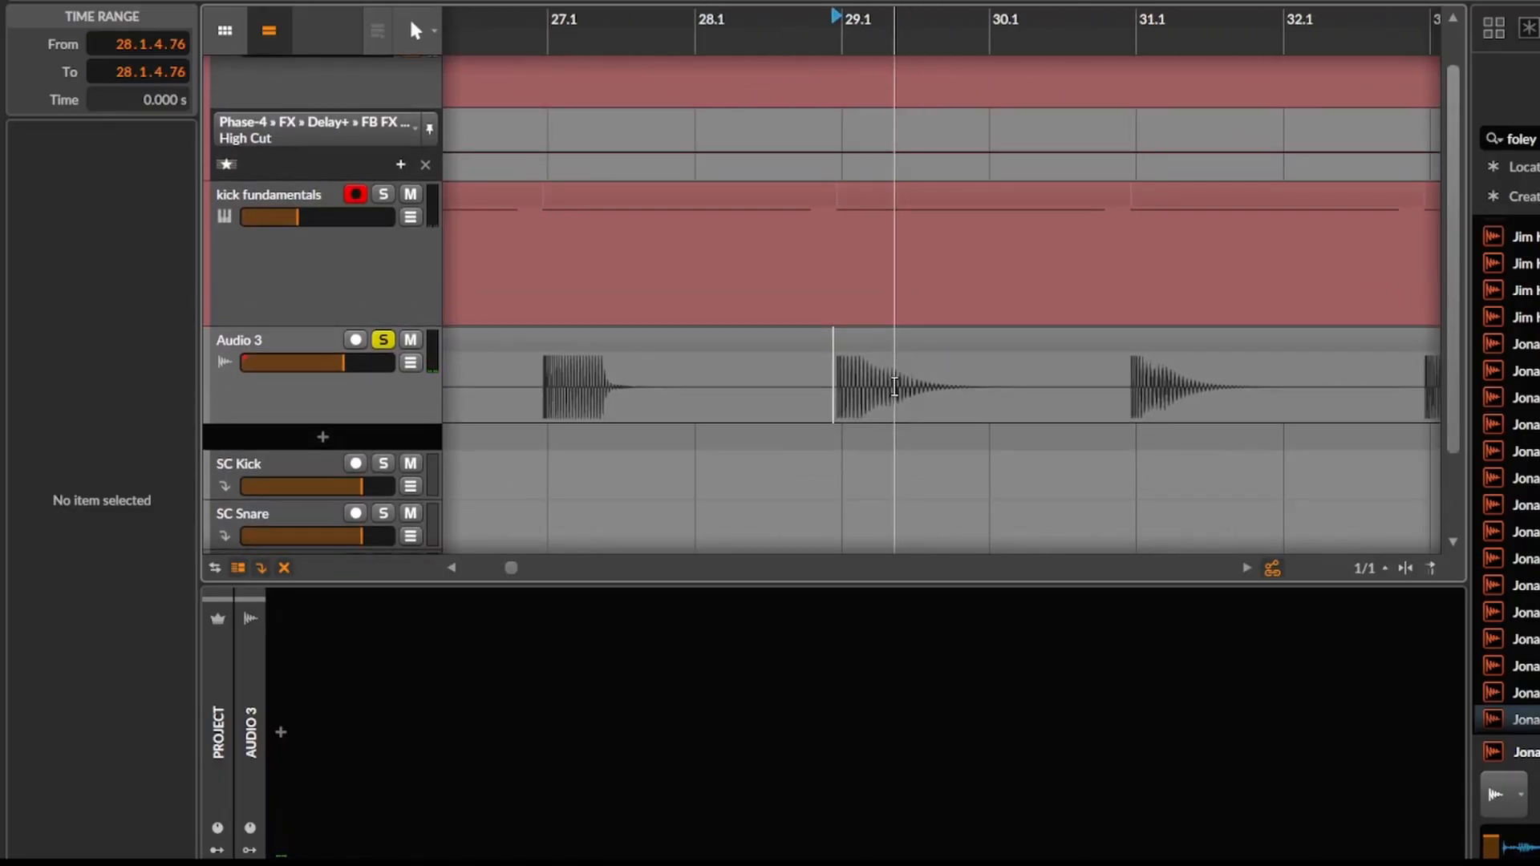
Audition the bounced kicks from bar 31 to bar 39, playing each variation separately.
{"action": "key", "text": "space"}
{"action": "key", "text": "space"}
{"action": "left_click", "coordinate": [1127, 401]}
{"action": "key", "text": "space"}
{"action": "key", "text": "space"}
{"action": "left_click_drag", "start_coordinate": [1163, 404], "coordinate": [869, 439]}
{"action": "key", "text": "space"}
{"action": "left_click", "coordinate": [1124, 416]}
{"action": "key", "text": "space"}
{"action": "left_click_drag", "start_coordinate": [1185, 427], "coordinate": [907, 425]}
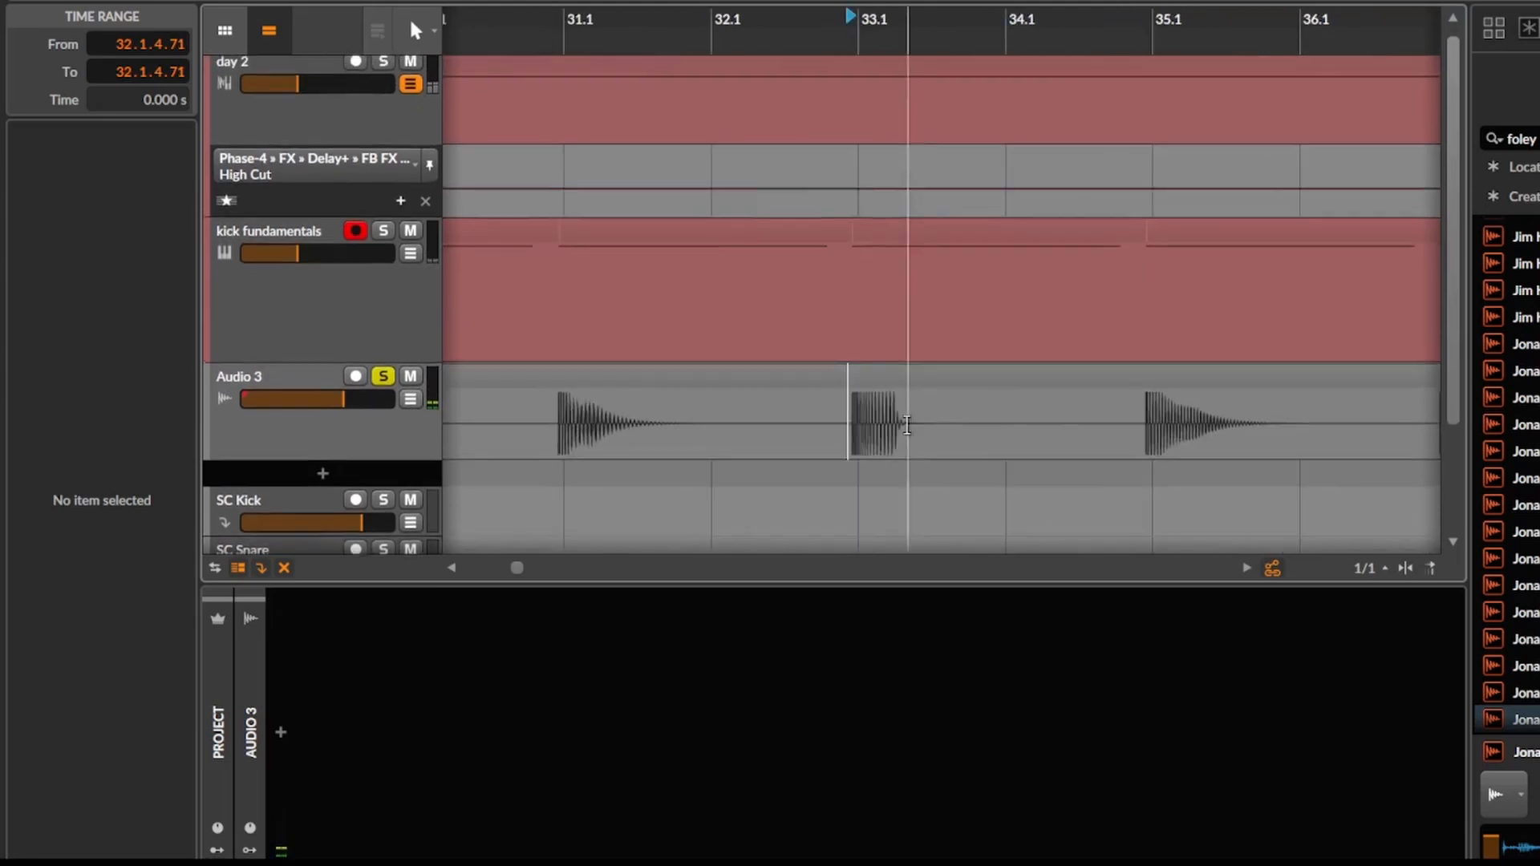
{"action": "key", "text": "space"}
{"action": "key", "text": "space"}
{"action": "left_click_drag", "start_coordinate": [1187, 420], "coordinate": [979, 416]}
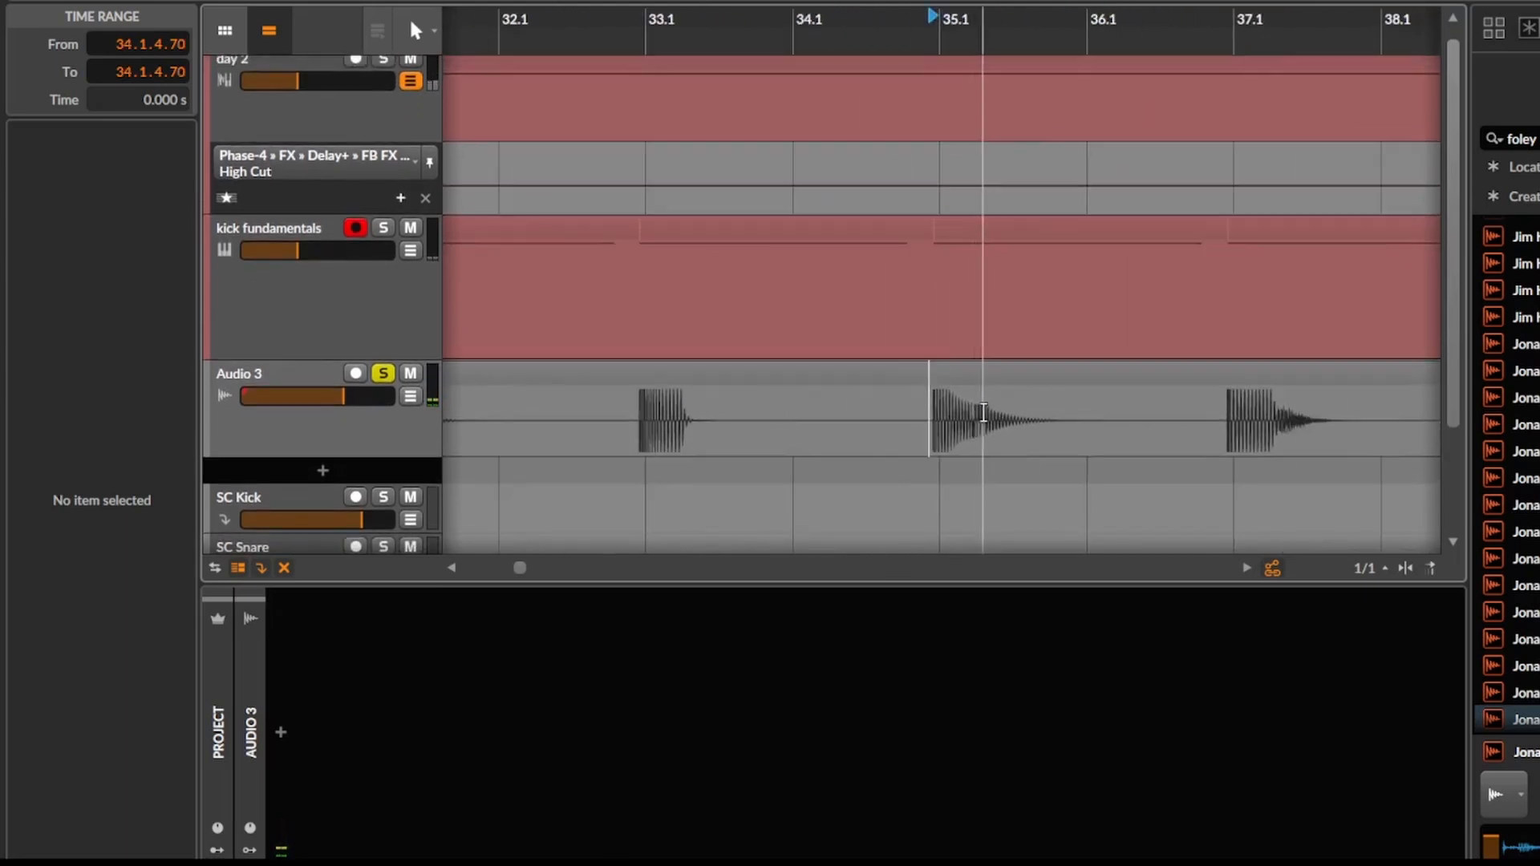
{"action": "key", "text": "space"}
{"action": "key", "text": "space"}
{"action": "left_click_drag", "start_coordinate": [1209, 411], "coordinate": [936, 409]}
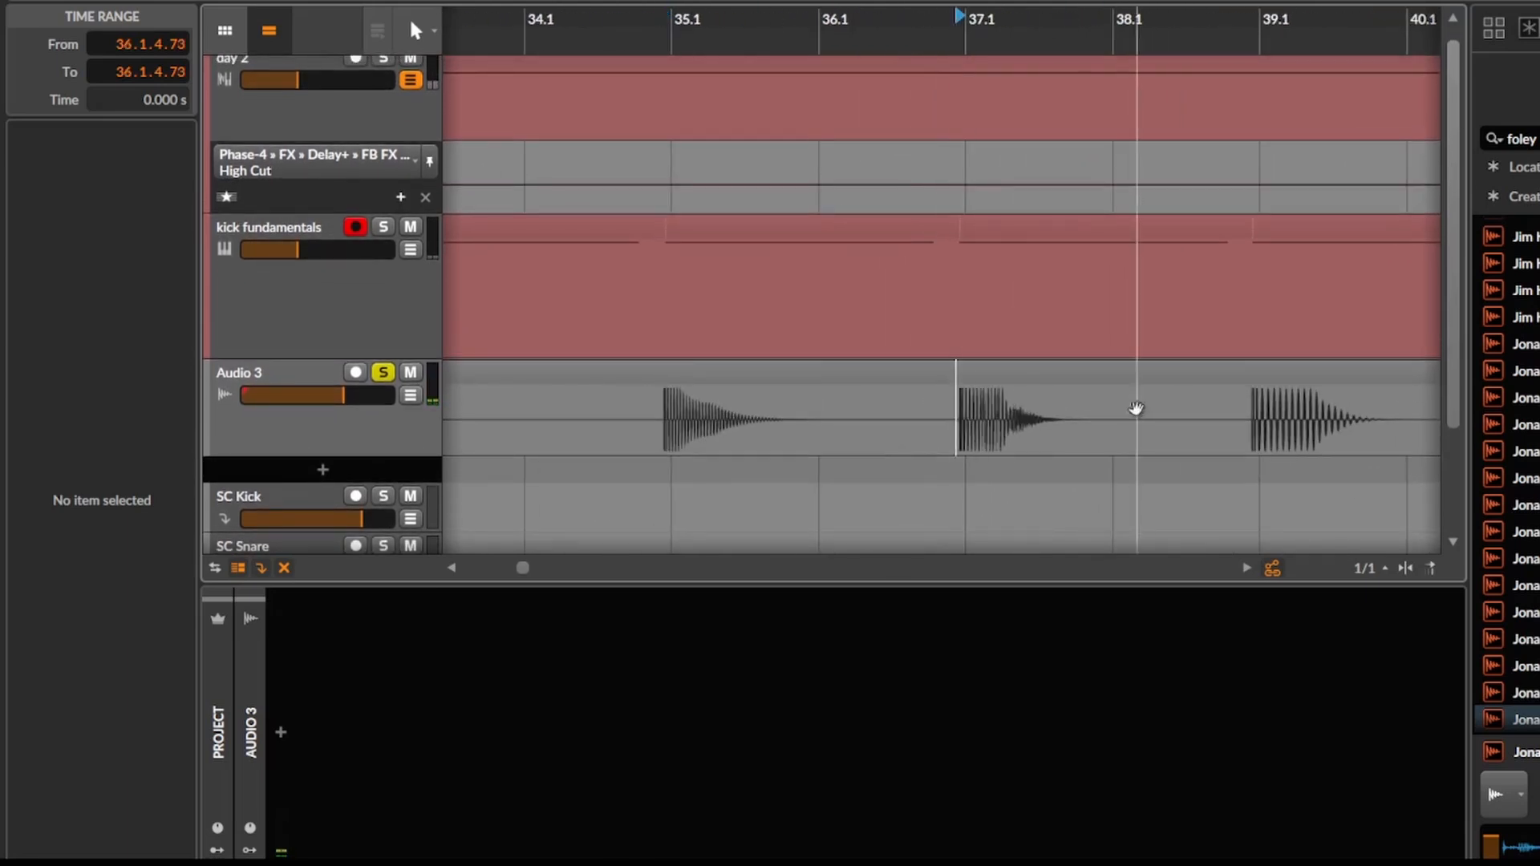
{"action": "left_click_drag", "start_coordinate": [1136, 408], "coordinate": [901, 410]}
{"action": "left_click", "coordinate": [1085, 418]}
{"action": "left_click_drag", "start_coordinate": [1347, 393], "coordinate": [973, 383]}
Audition the bounced kicks at bars 41 and 43, starting playback just before each hit.
{"action": "key", "text": "space"}
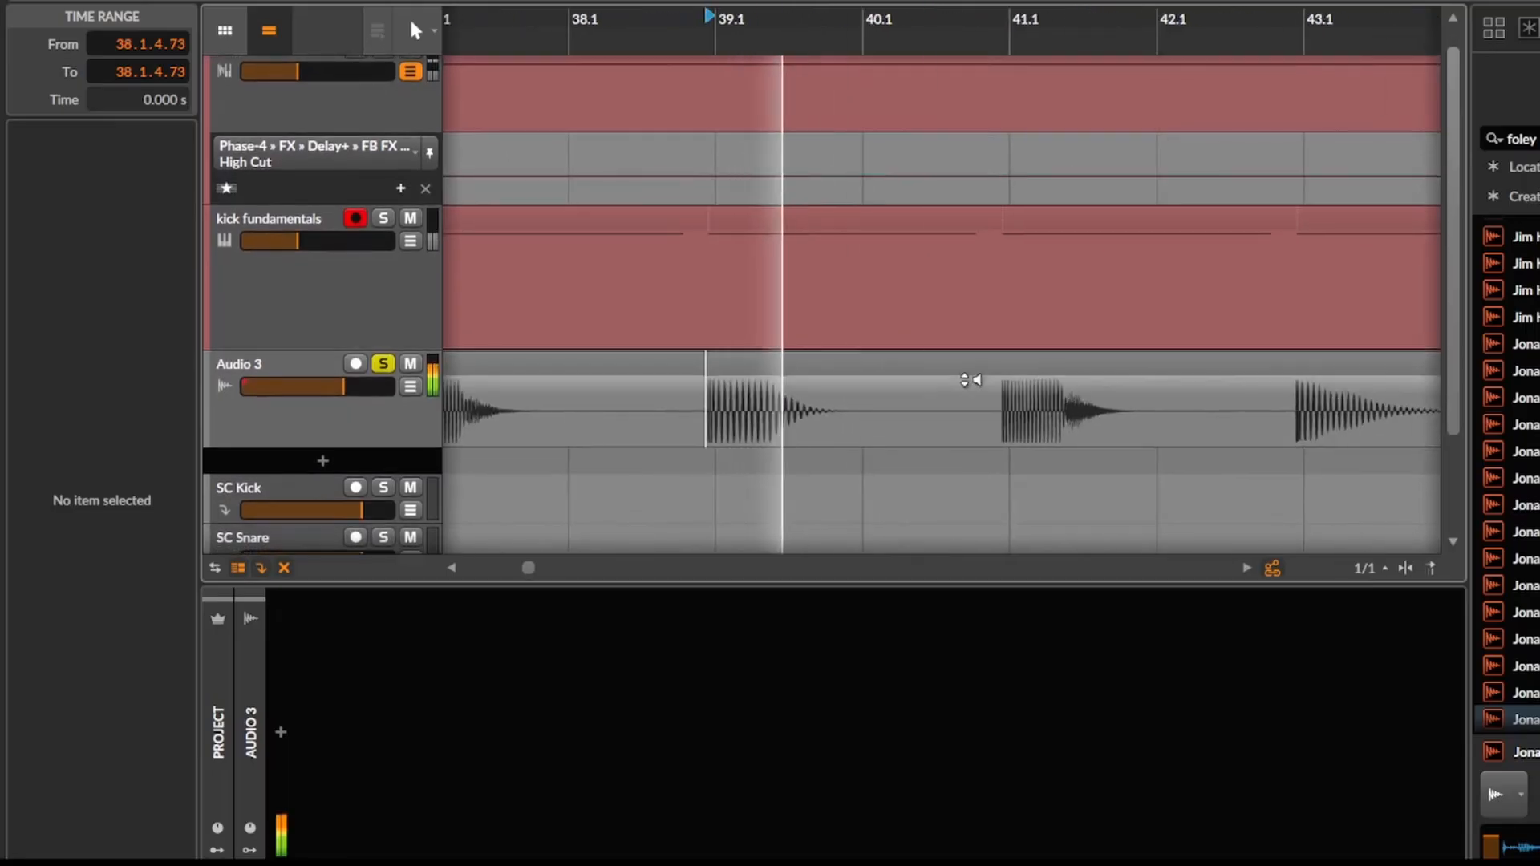
{"action": "key", "text": "space"}
{"action": "key", "text": "space"}
{"action": "left_click_drag", "start_coordinate": [1087, 414], "coordinate": [803, 405]}
{"action": "key", "text": "space"}
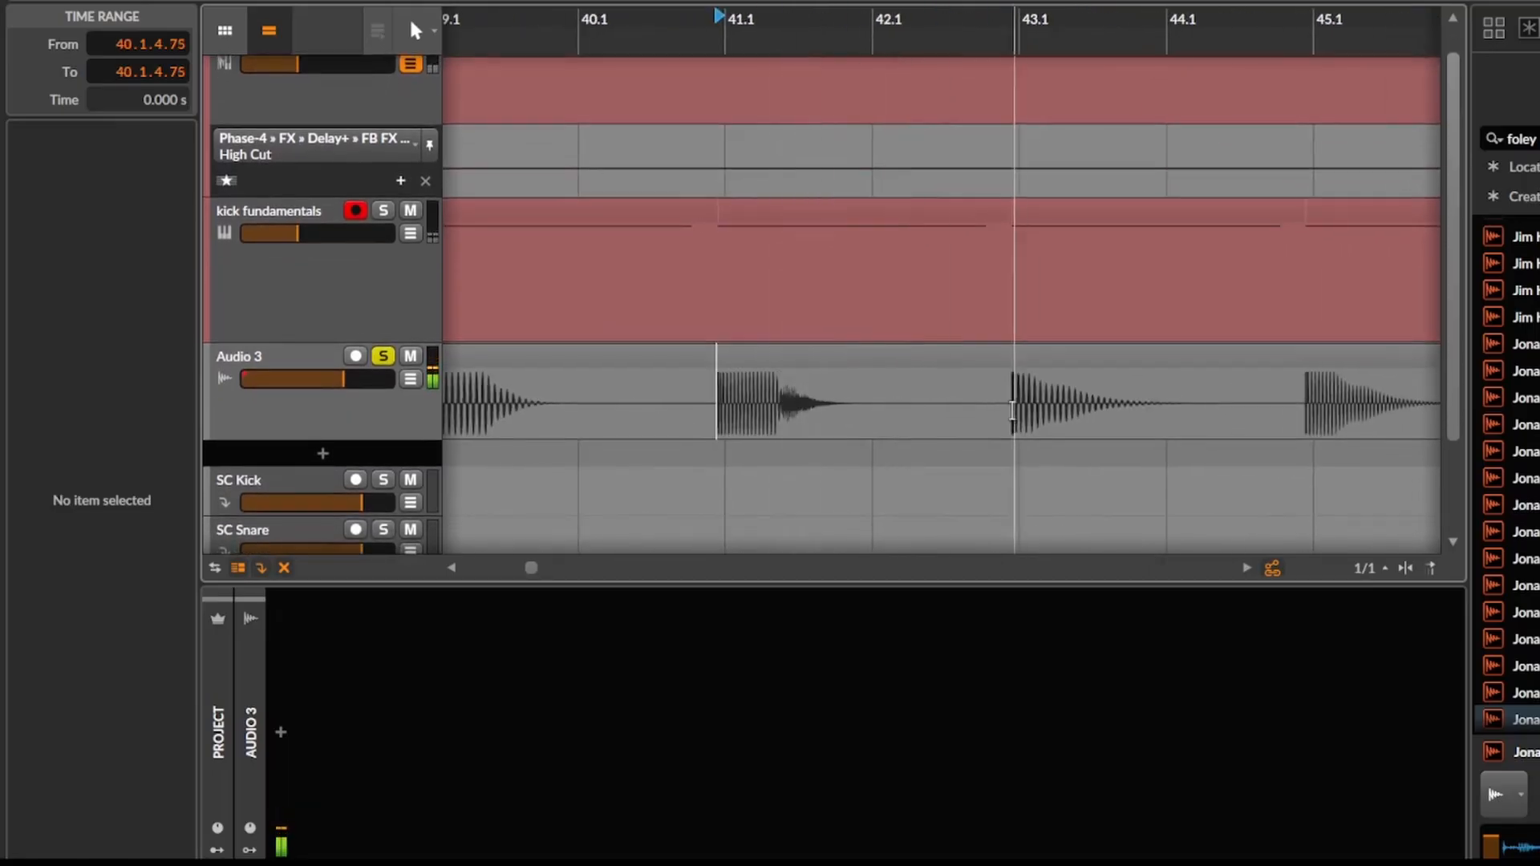
{"action": "left_click", "coordinate": [1008, 415]}
Audition the bounced kicks at bars 45 and 47 individually and stop playback.
{"action": "key", "text": "space"}
{"action": "left_click_drag", "start_coordinate": [979, 420], "coordinate": [763, 413]}
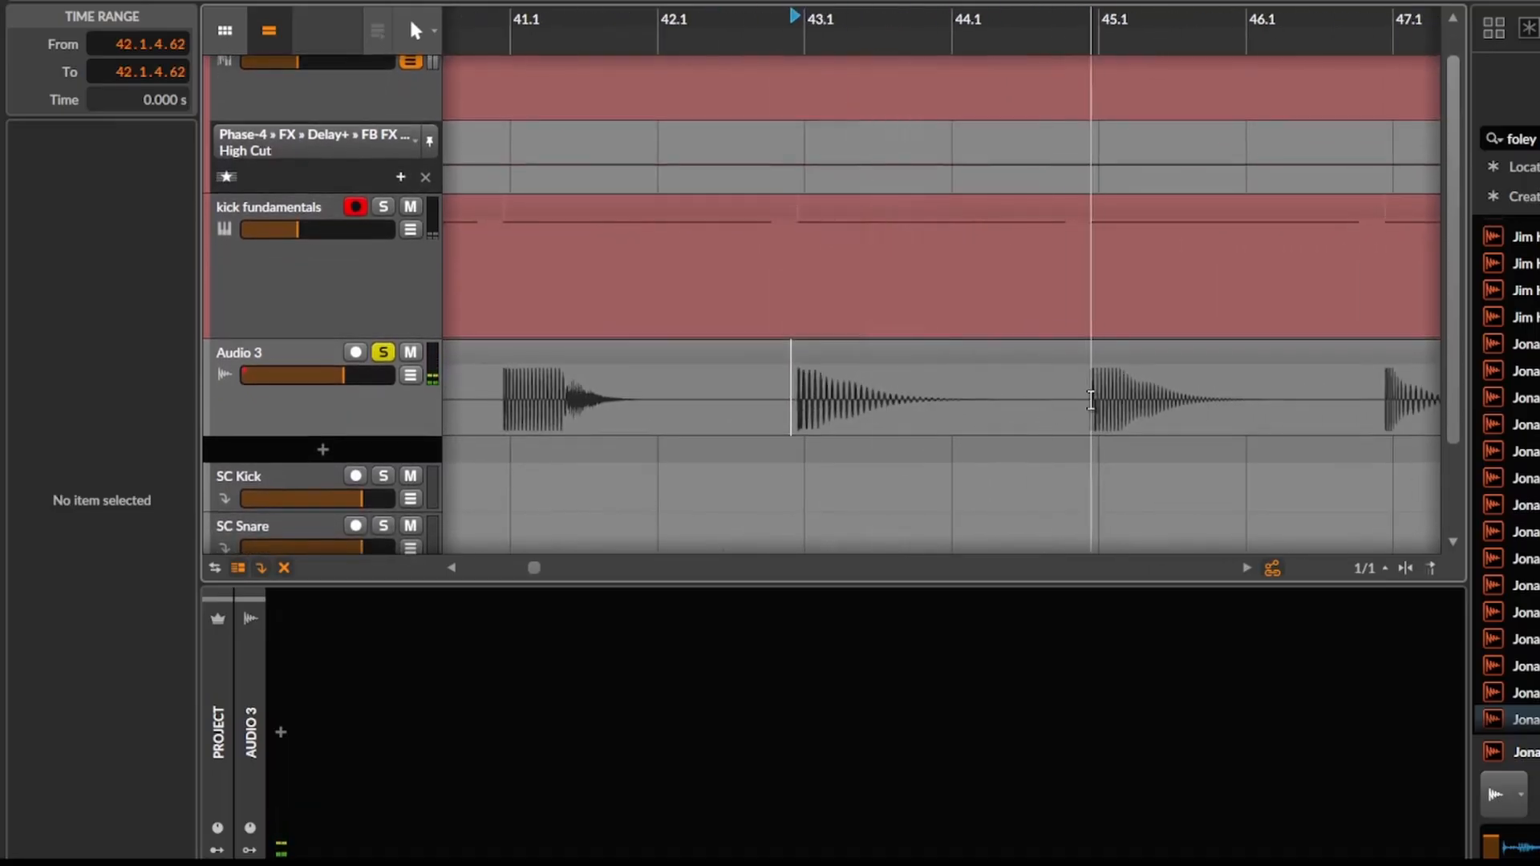
{"action": "left_click", "coordinate": [1091, 399]}
{"action": "key", "text": "space"}
{"action": "left_click_drag", "start_coordinate": [1134, 404], "coordinate": [806, 410]}
{"action": "key", "text": "space"}
{"action": "left_click", "coordinate": [1056, 411]}
{"action": "key", "text": "space"}
{"action": "scroll", "coordinate": [1148, 411], "scroll_direction": "down", "scroll_amount": 3}
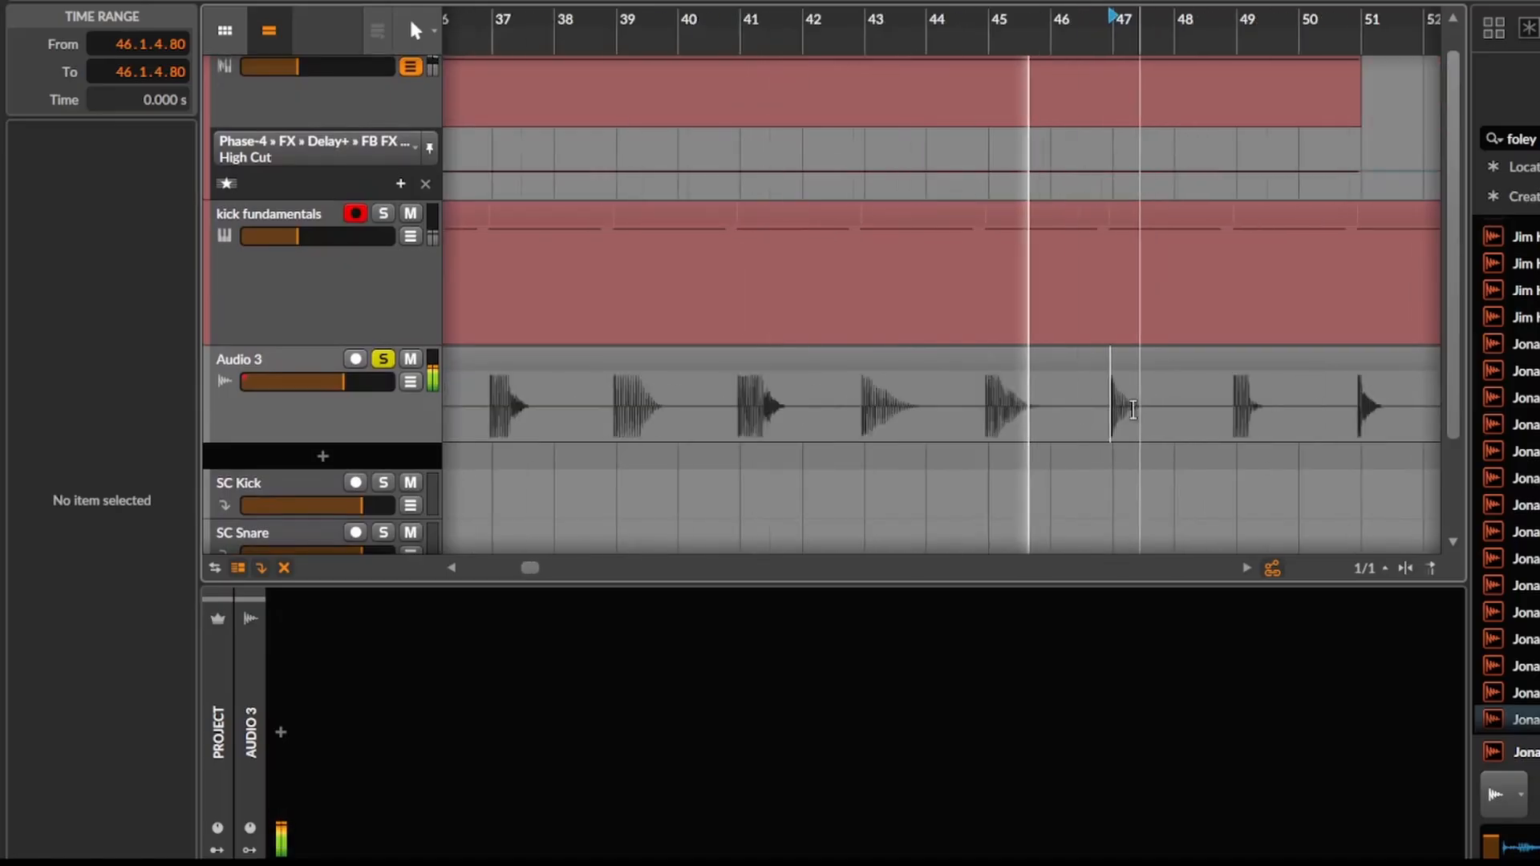
{"action": "key", "text": "space"}
Delete the kick fundamentals Poly Grid device from its instrument track, keeping the Oscilloscope.
{"action": "left_click", "coordinate": [258, 361]}
{"action": "left_click", "coordinate": [276, 314]}
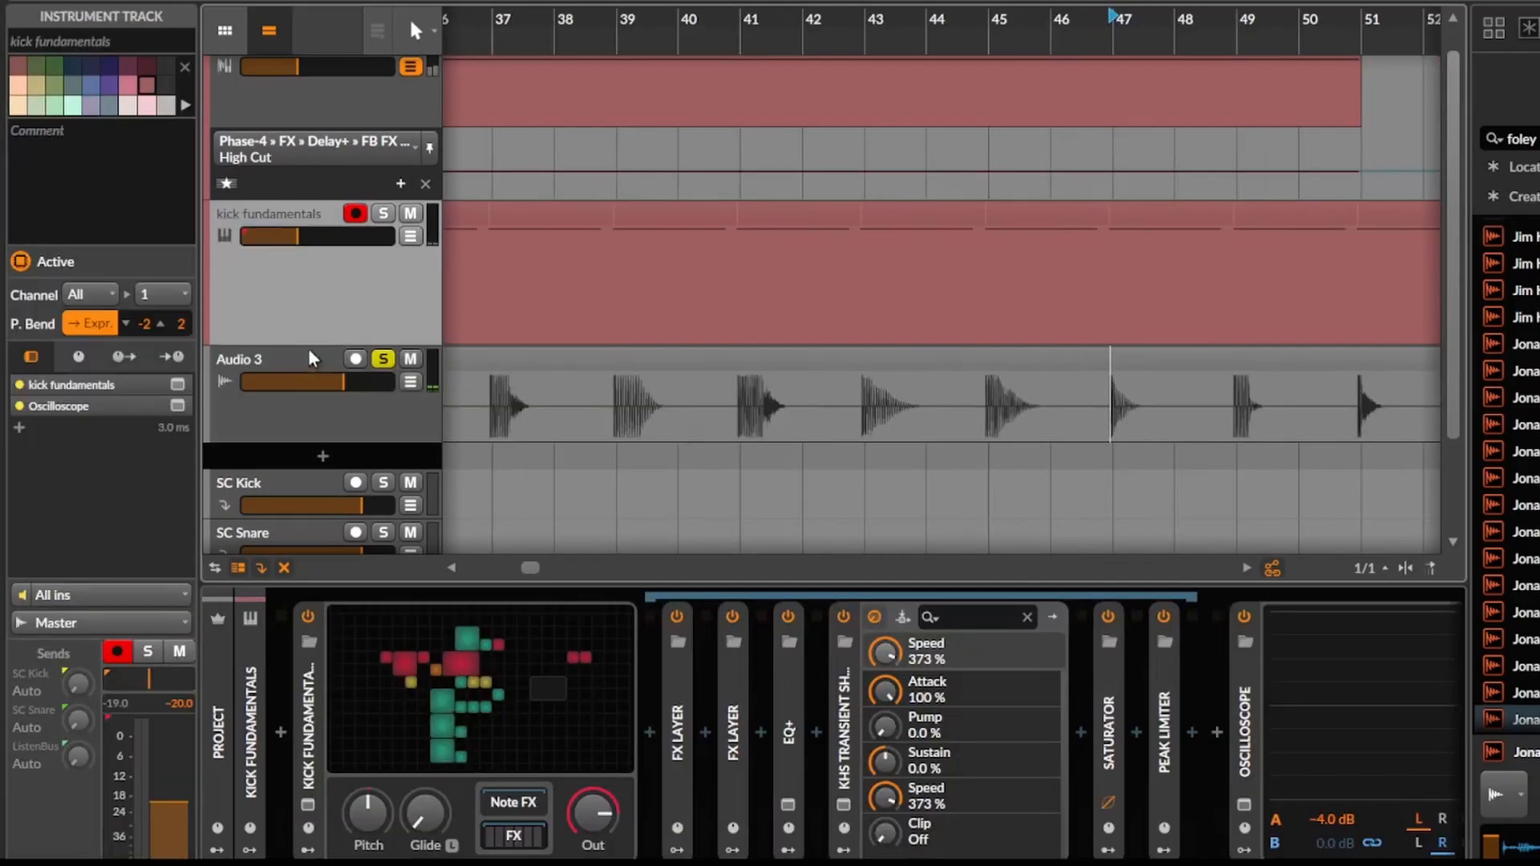
{"action": "left_click", "coordinate": [316, 693]}
{"action": "key", "text": "Delete"}
Search all instruments, including non-favourites, for "generator" and insert the Snare Generator preset before the Oscilloscope.
{"action": "left_click", "coordinate": [279, 732]}
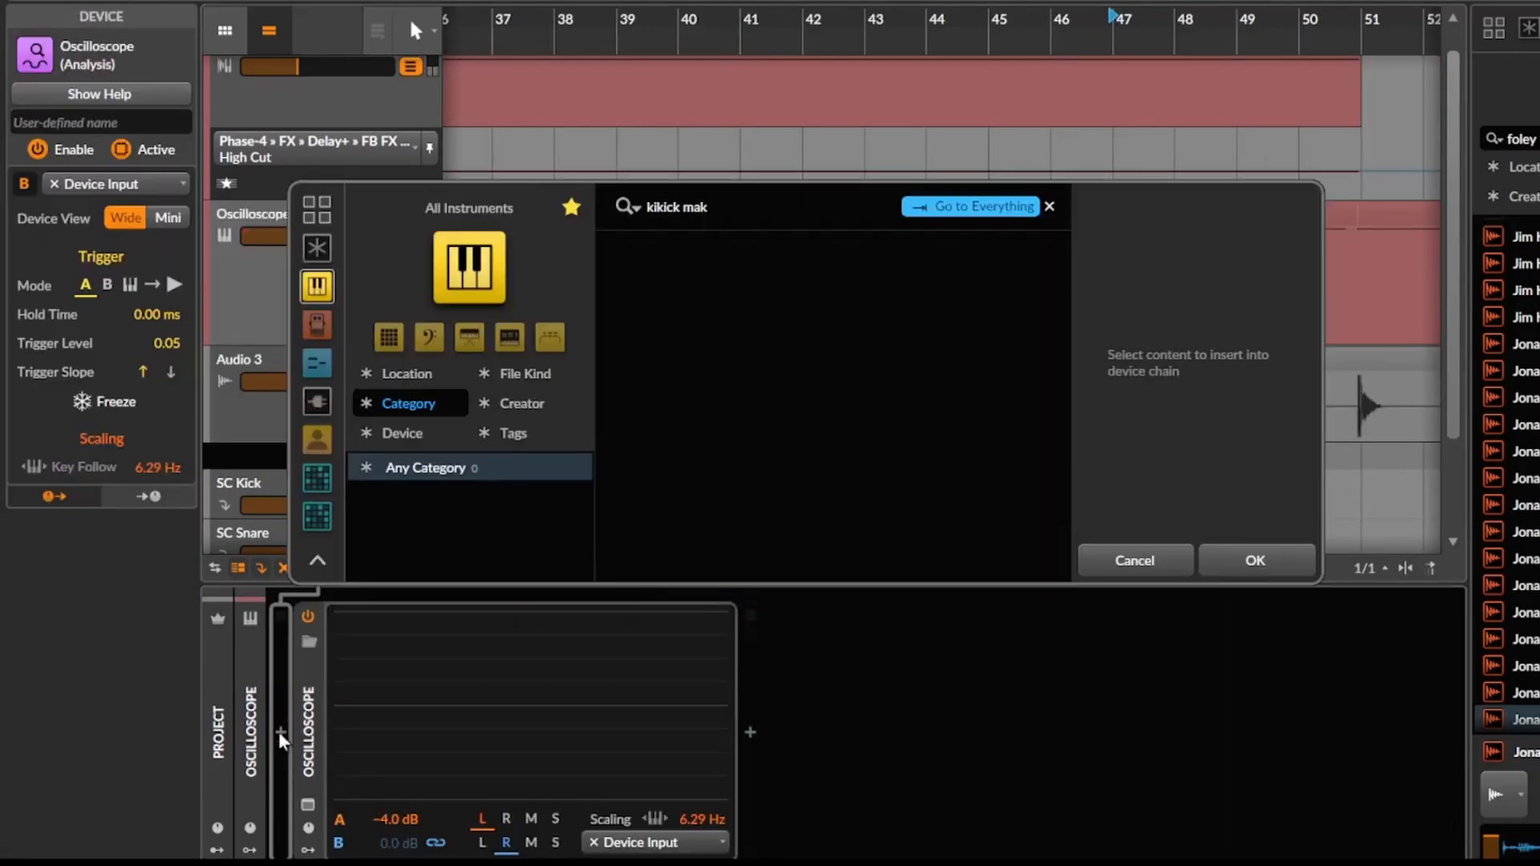
{"action": "type", "text": "kick"}
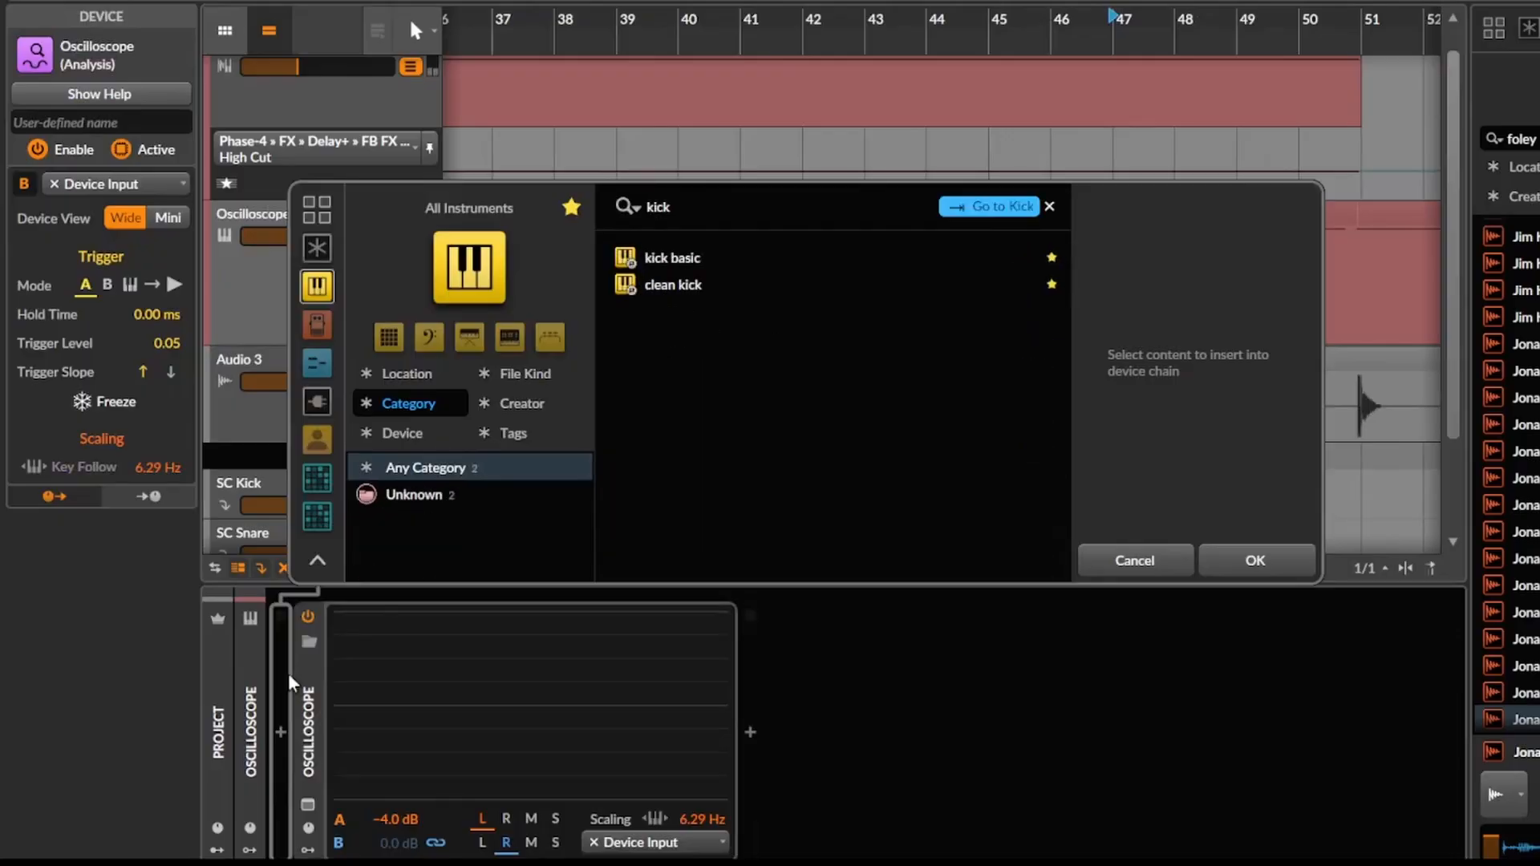
{"action": "left_click", "coordinate": [571, 208]}
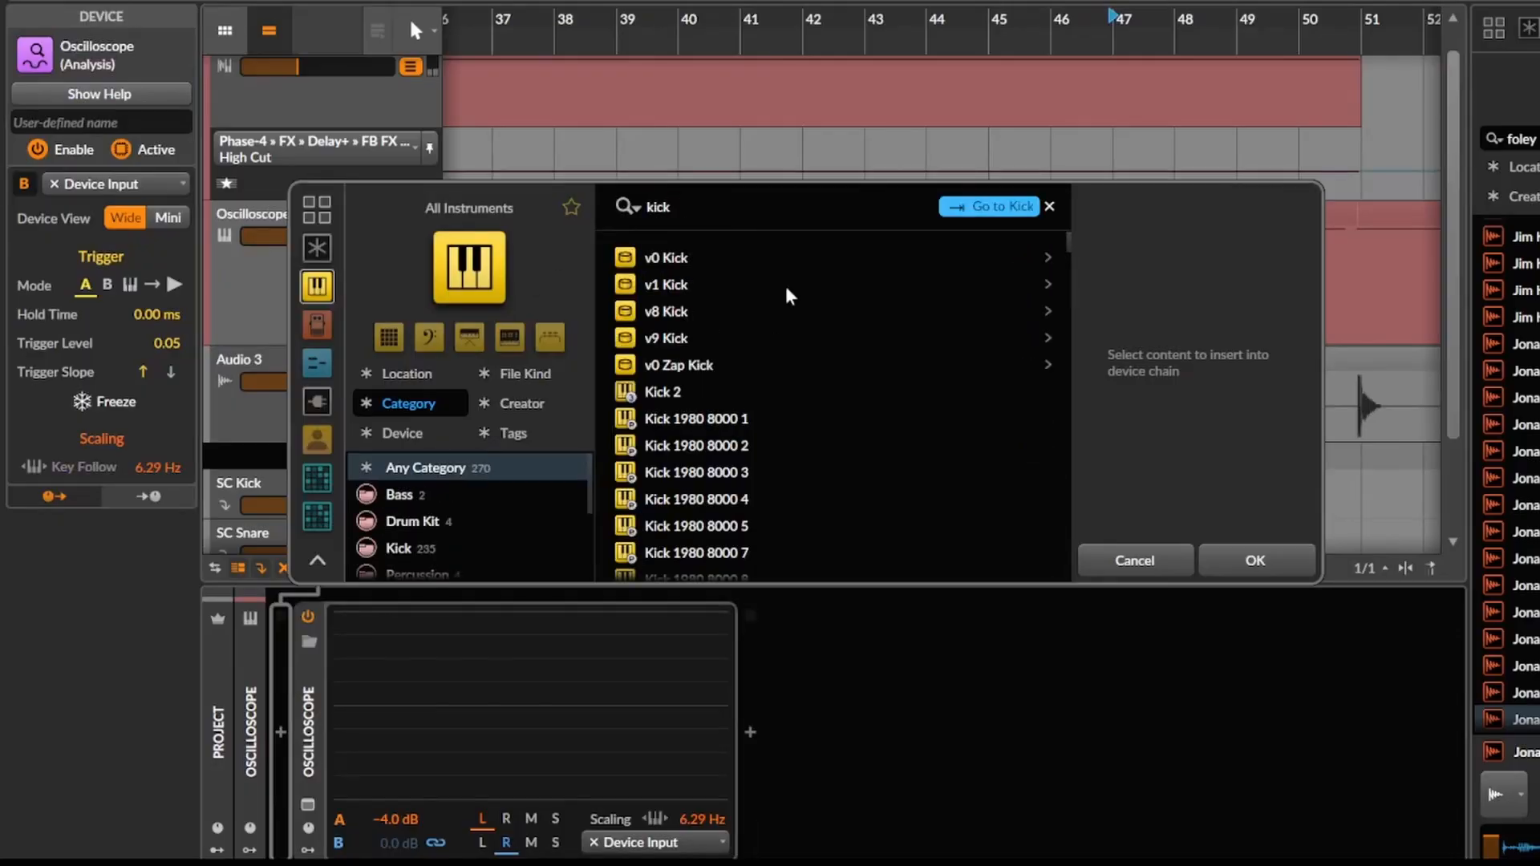
{"action": "type", "text": "gener"}
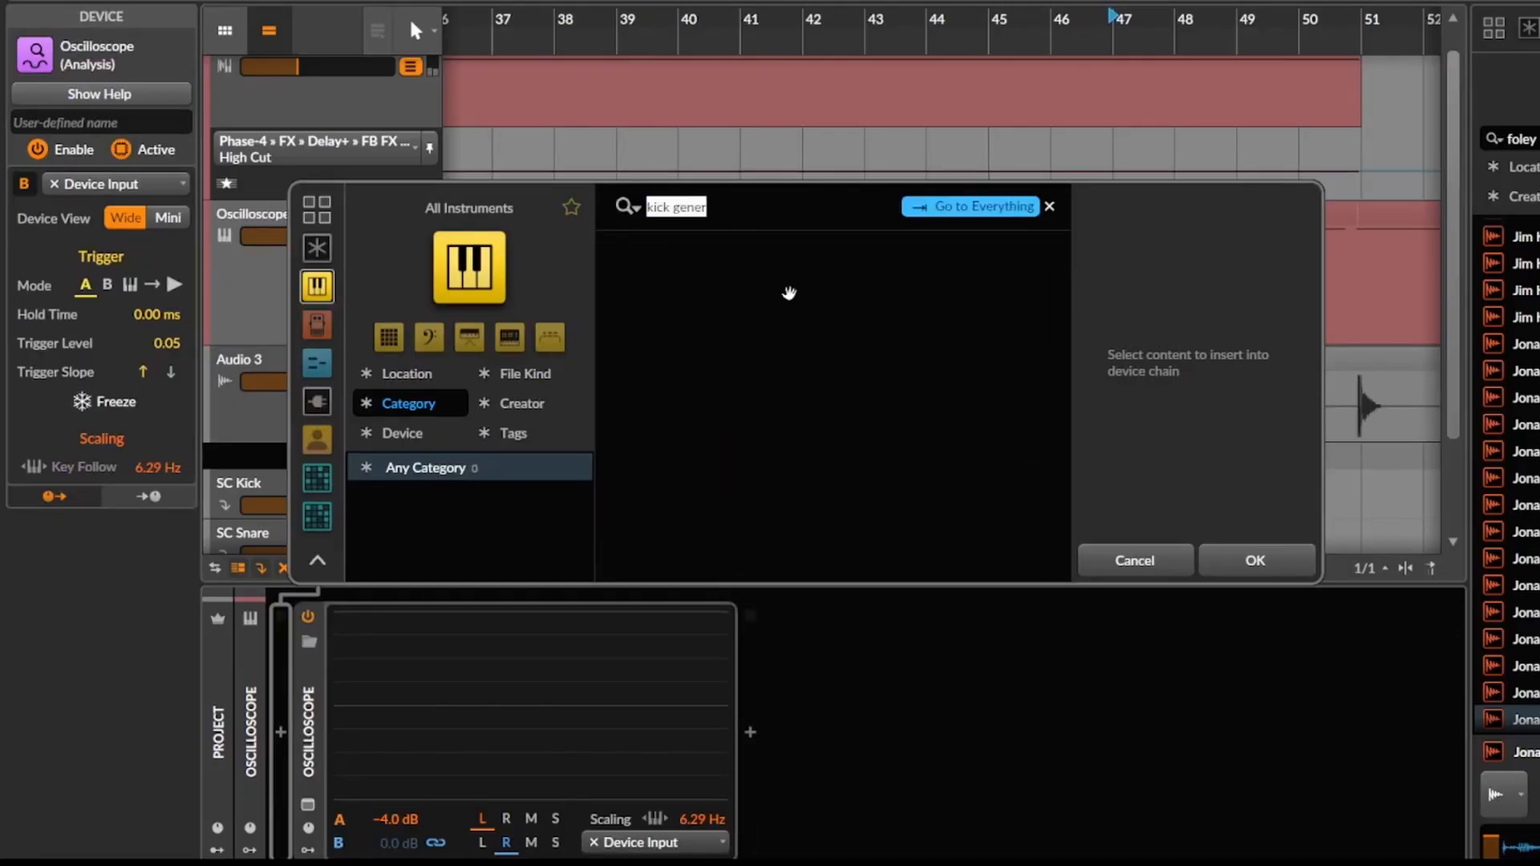
{"action": "type", "text": "generat"}
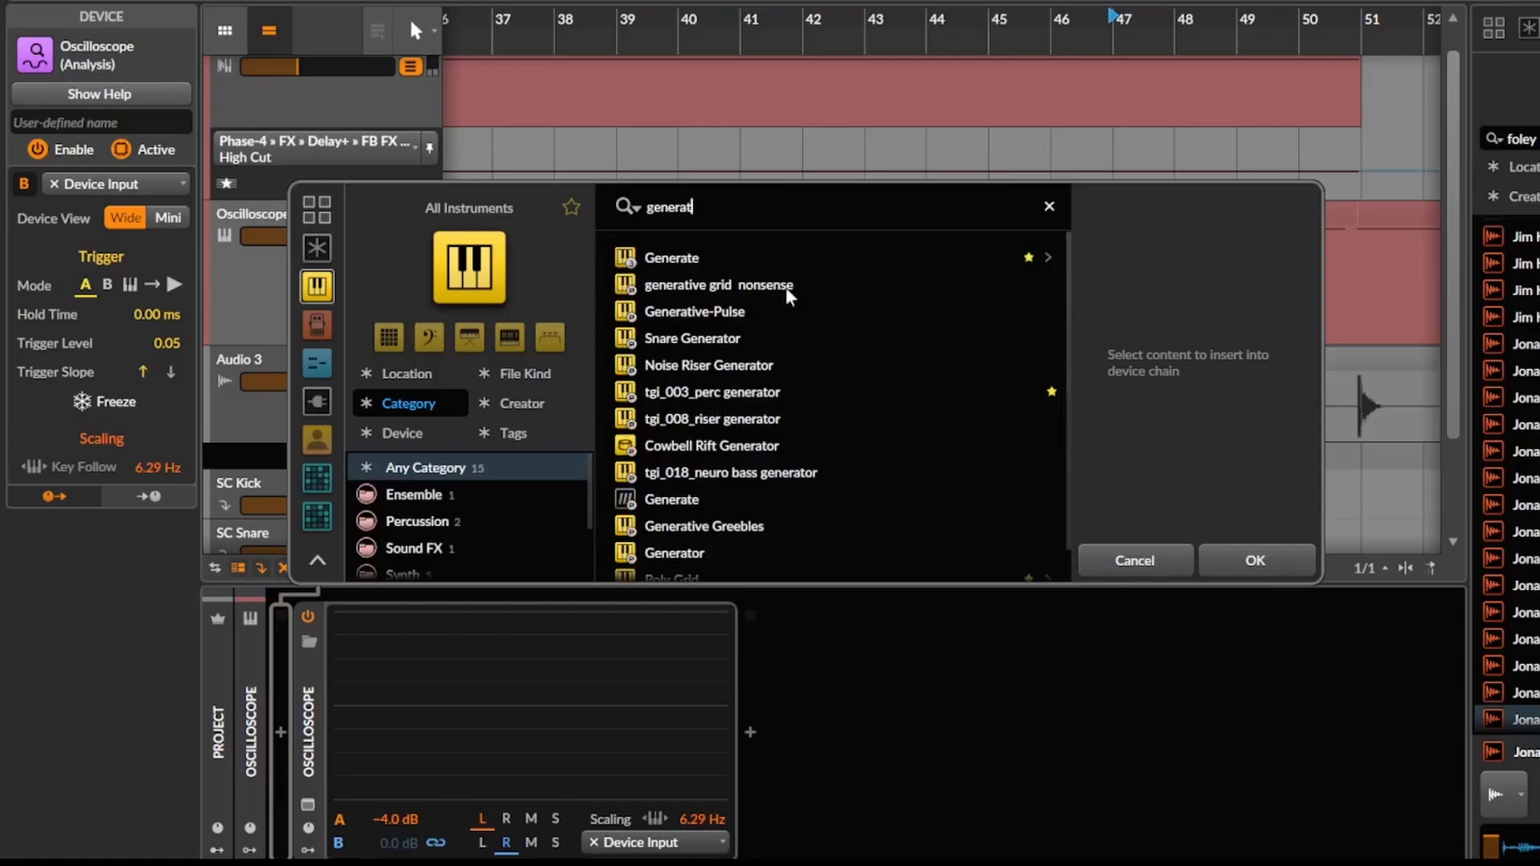
{"action": "type", "text": "or"}
{"action": "left_click", "coordinate": [733, 254]}
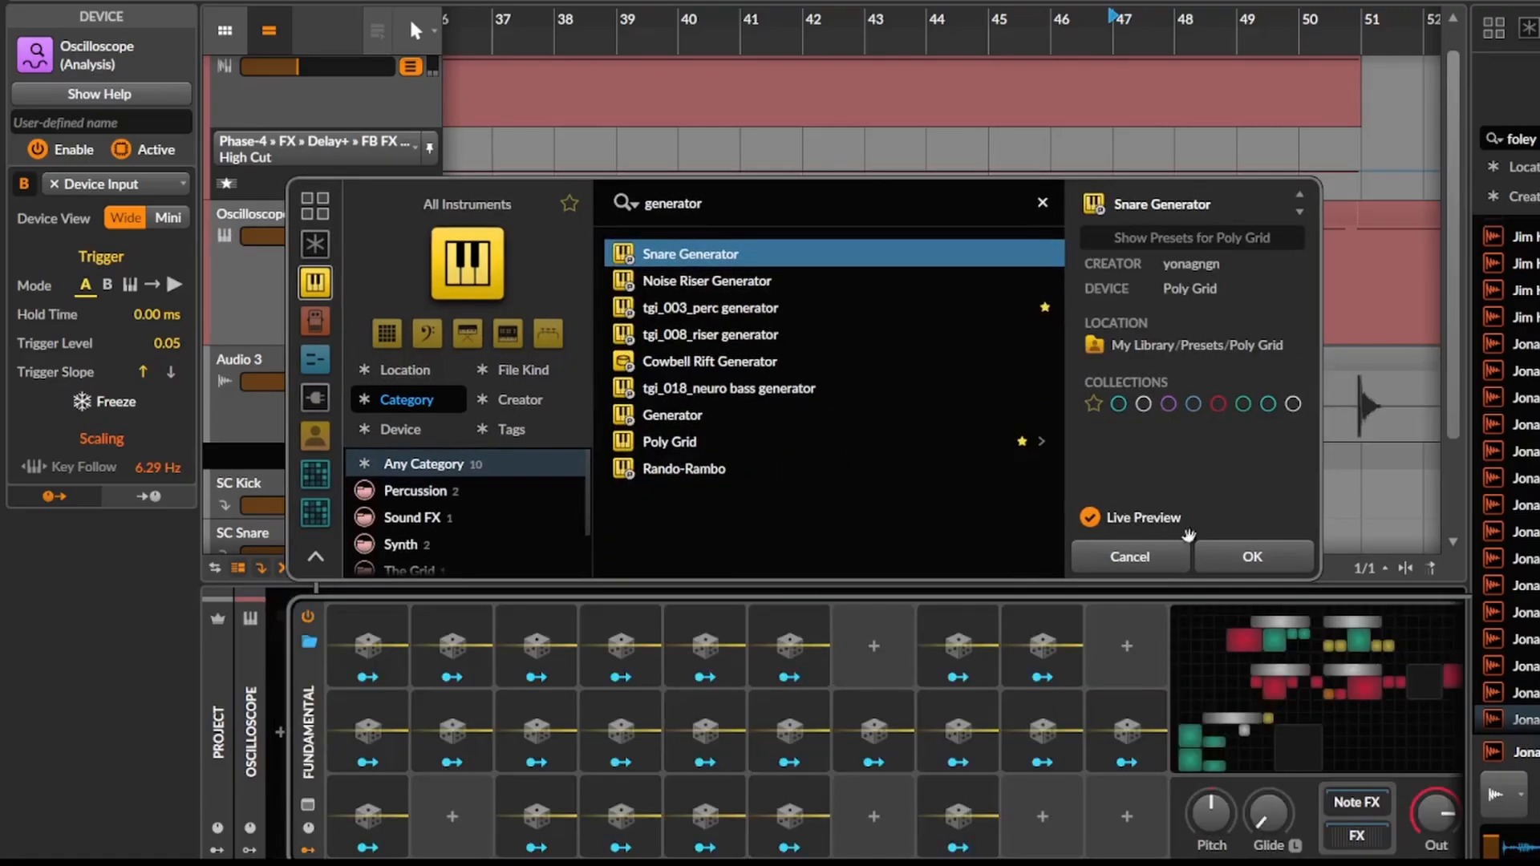
{"action": "key", "text": "Return"}
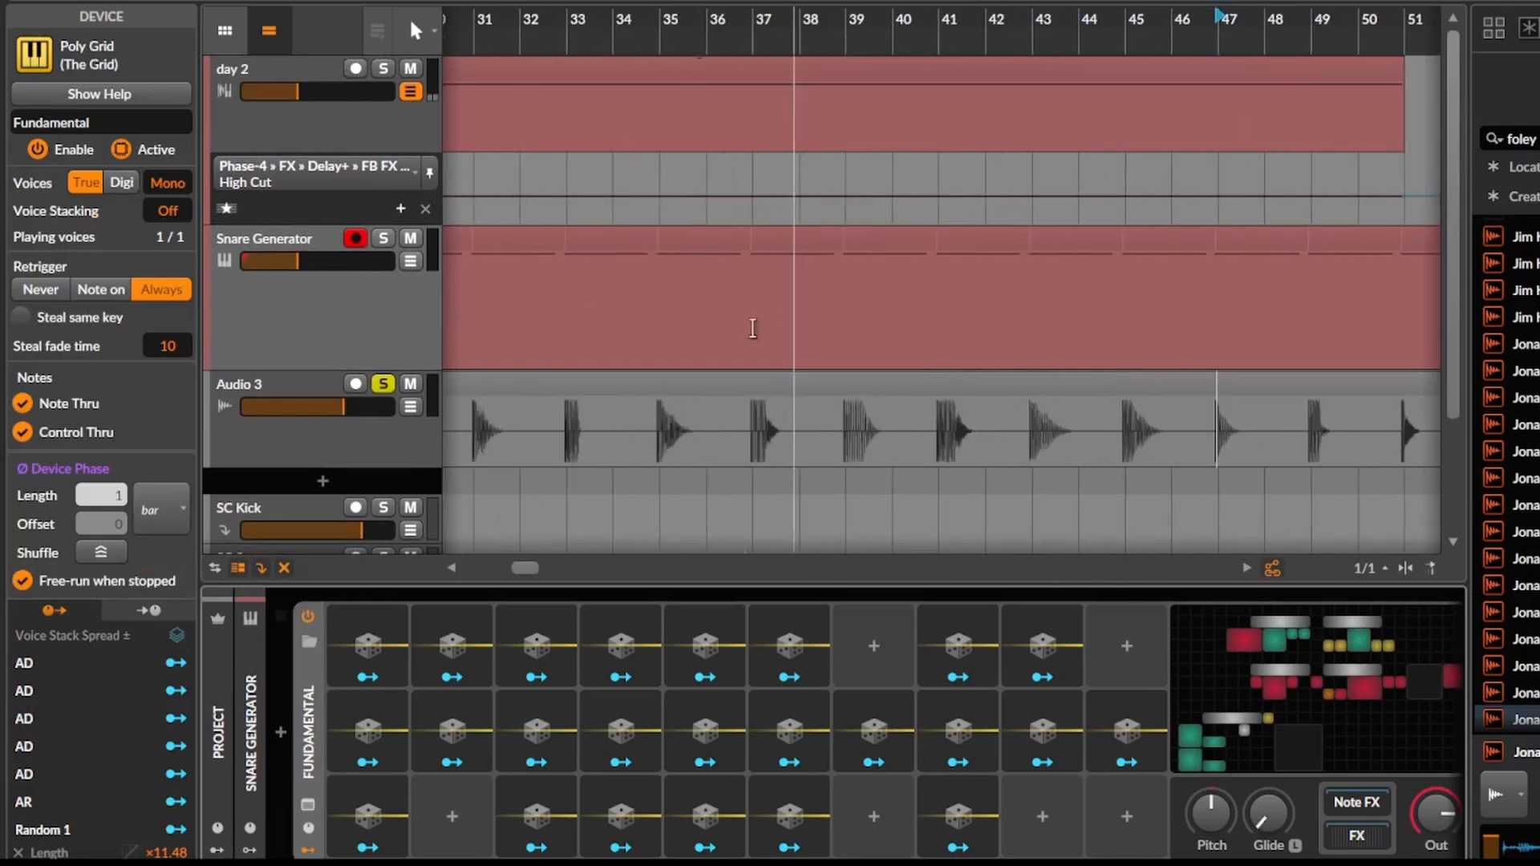
Return to the start of the arrangement and solo the Snare Generator track instead of Audio 3.
{"action": "left_click_drag", "start_coordinate": [521, 345], "coordinate": [1010, 345]}
{"action": "scroll", "coordinate": [728, 341], "scroll_direction": "down", "scroll_amount": 3}
{"action": "left_click_drag", "start_coordinate": [694, 344], "coordinate": [907, 345]}
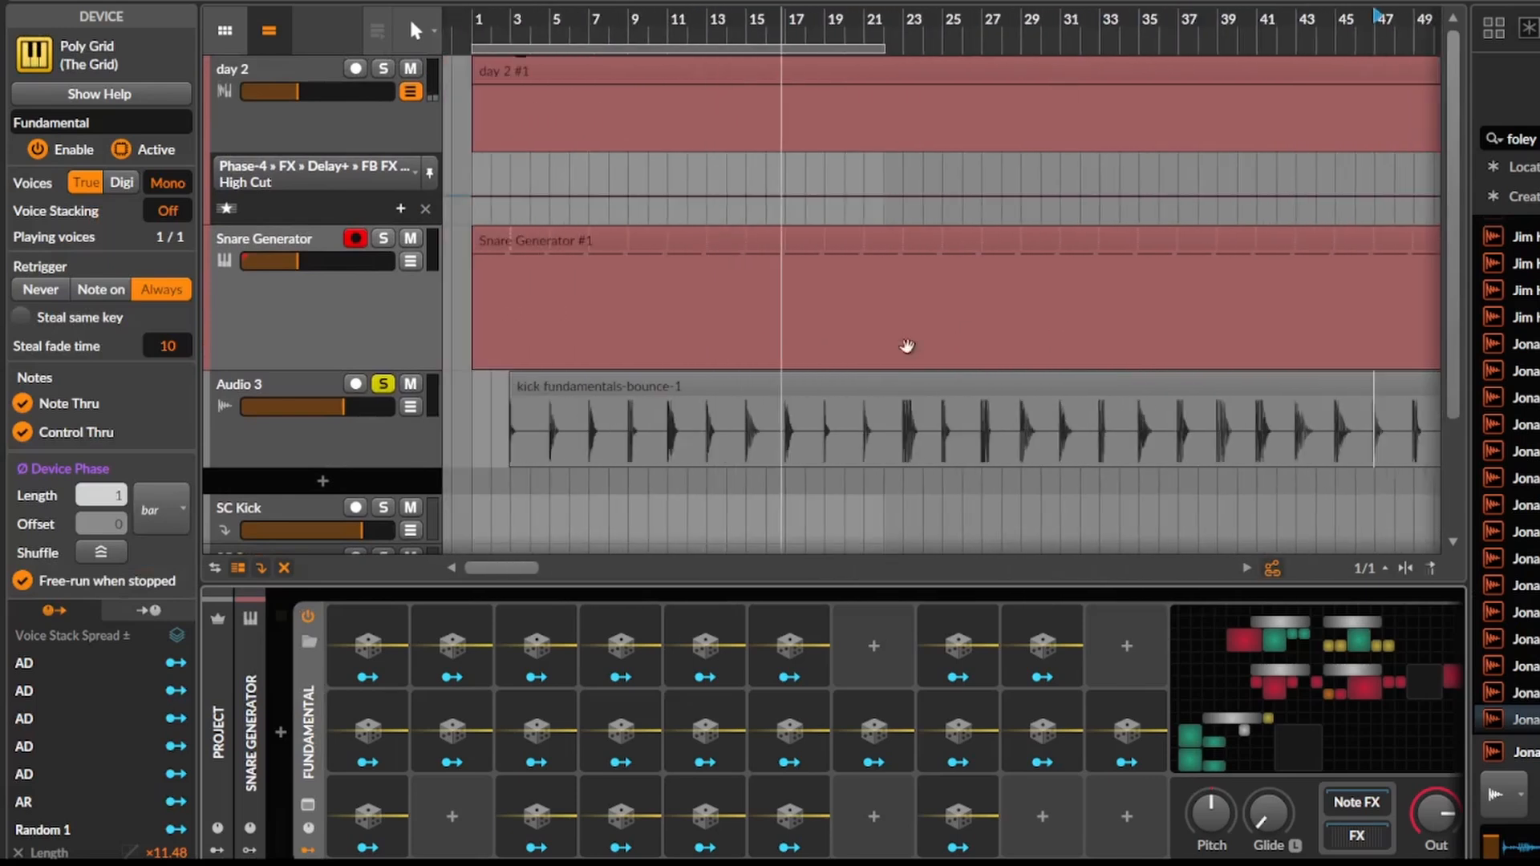
{"action": "left_click", "coordinate": [473, 330]}
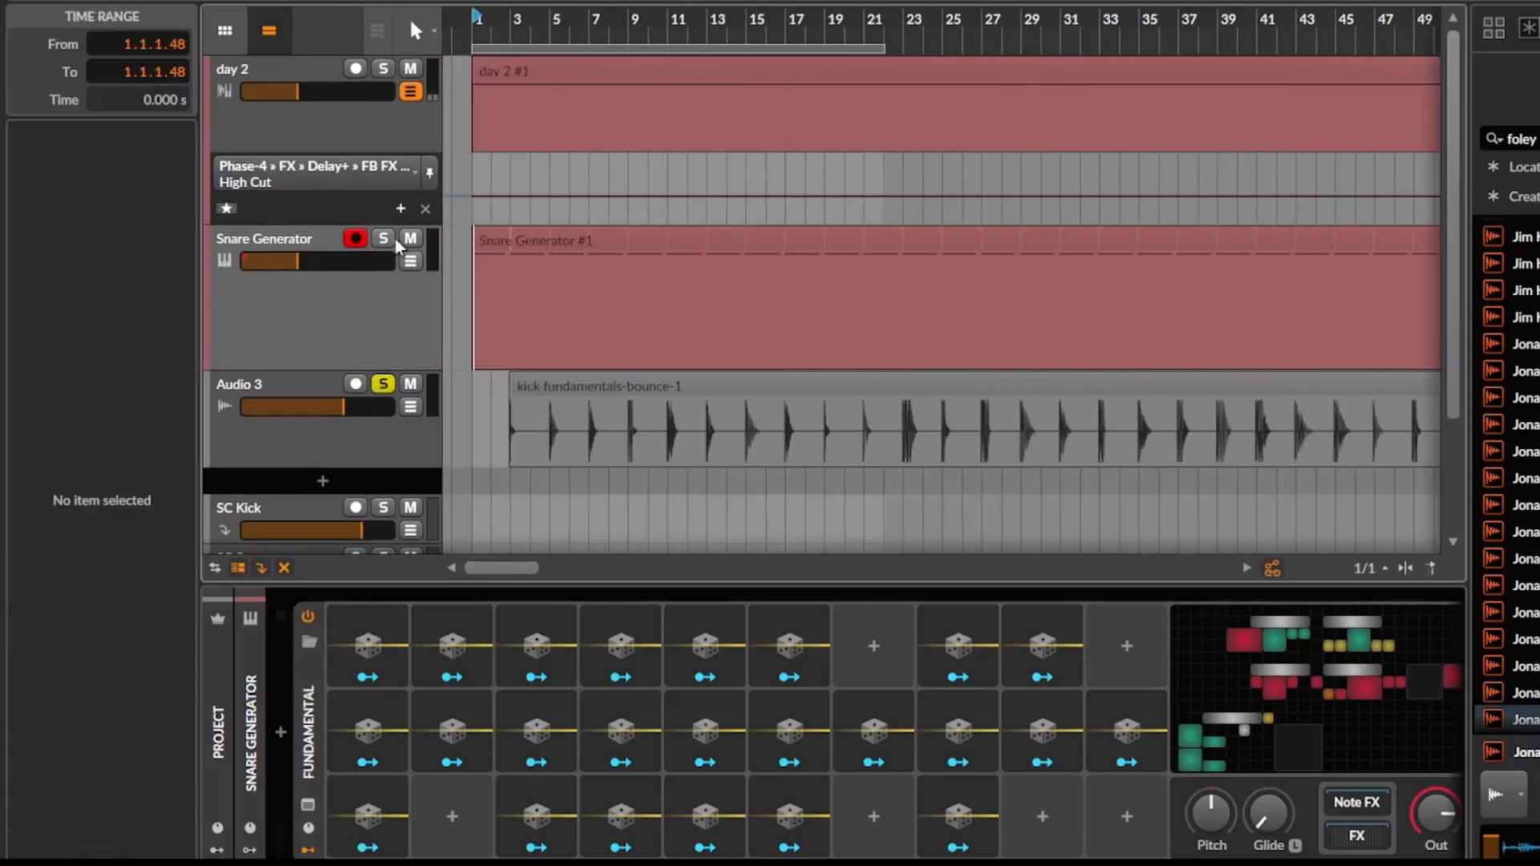
{"action": "left_click", "coordinate": [397, 266]}
{"action": "scroll", "coordinate": [480, 330], "scroll_direction": "up", "scroll_amount": 1}
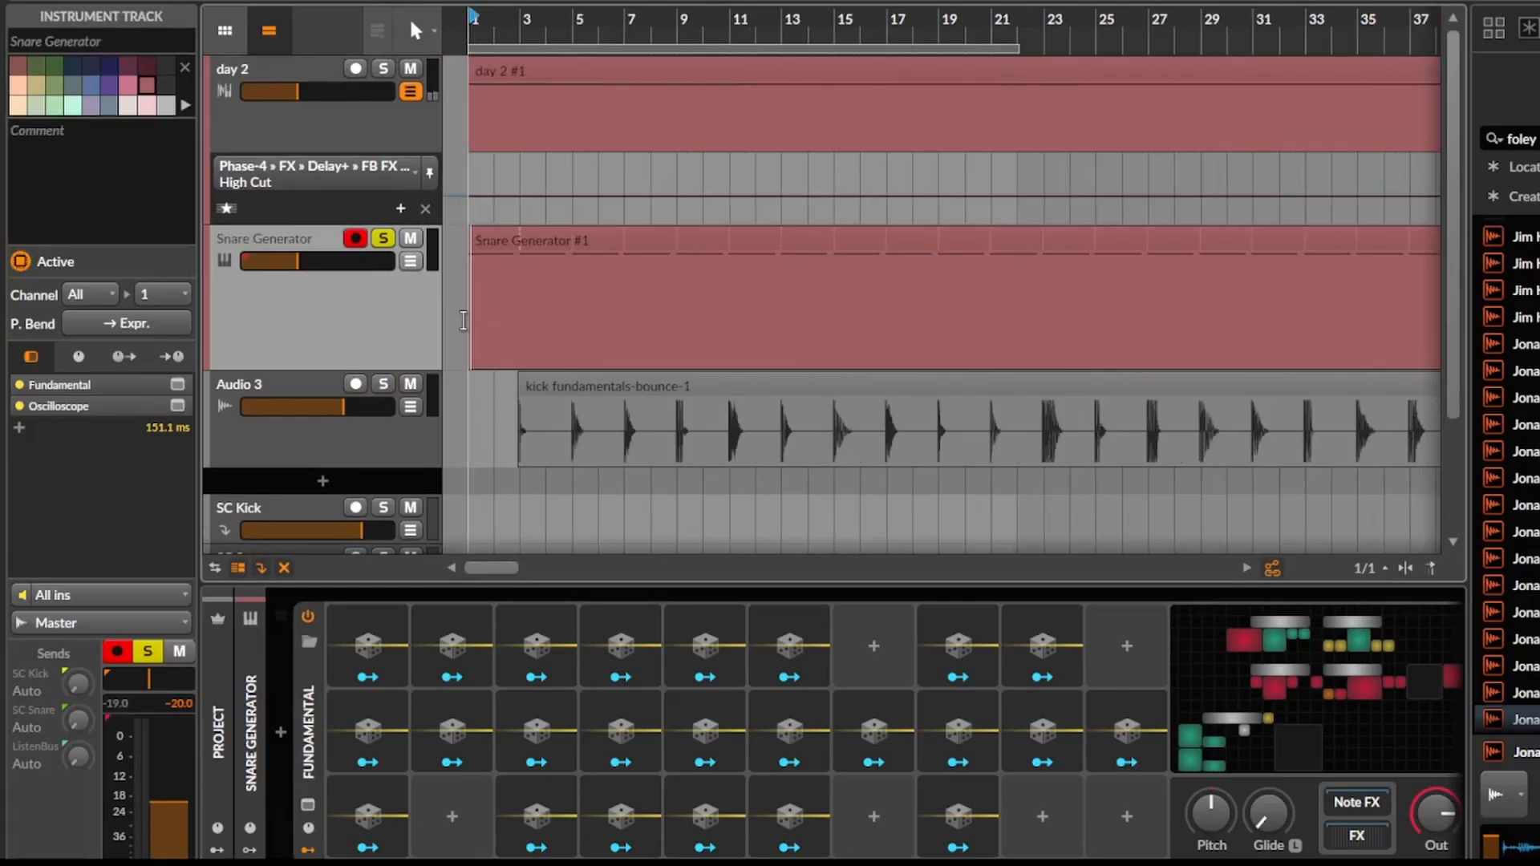
Play the Snare Generator track from bar 1 and set its volume to -5.9 dB.
{"action": "left_click", "coordinate": [462, 320]}
{"action": "scroll", "coordinate": [481, 321], "scroll_direction": "up", "scroll_amount": 2}
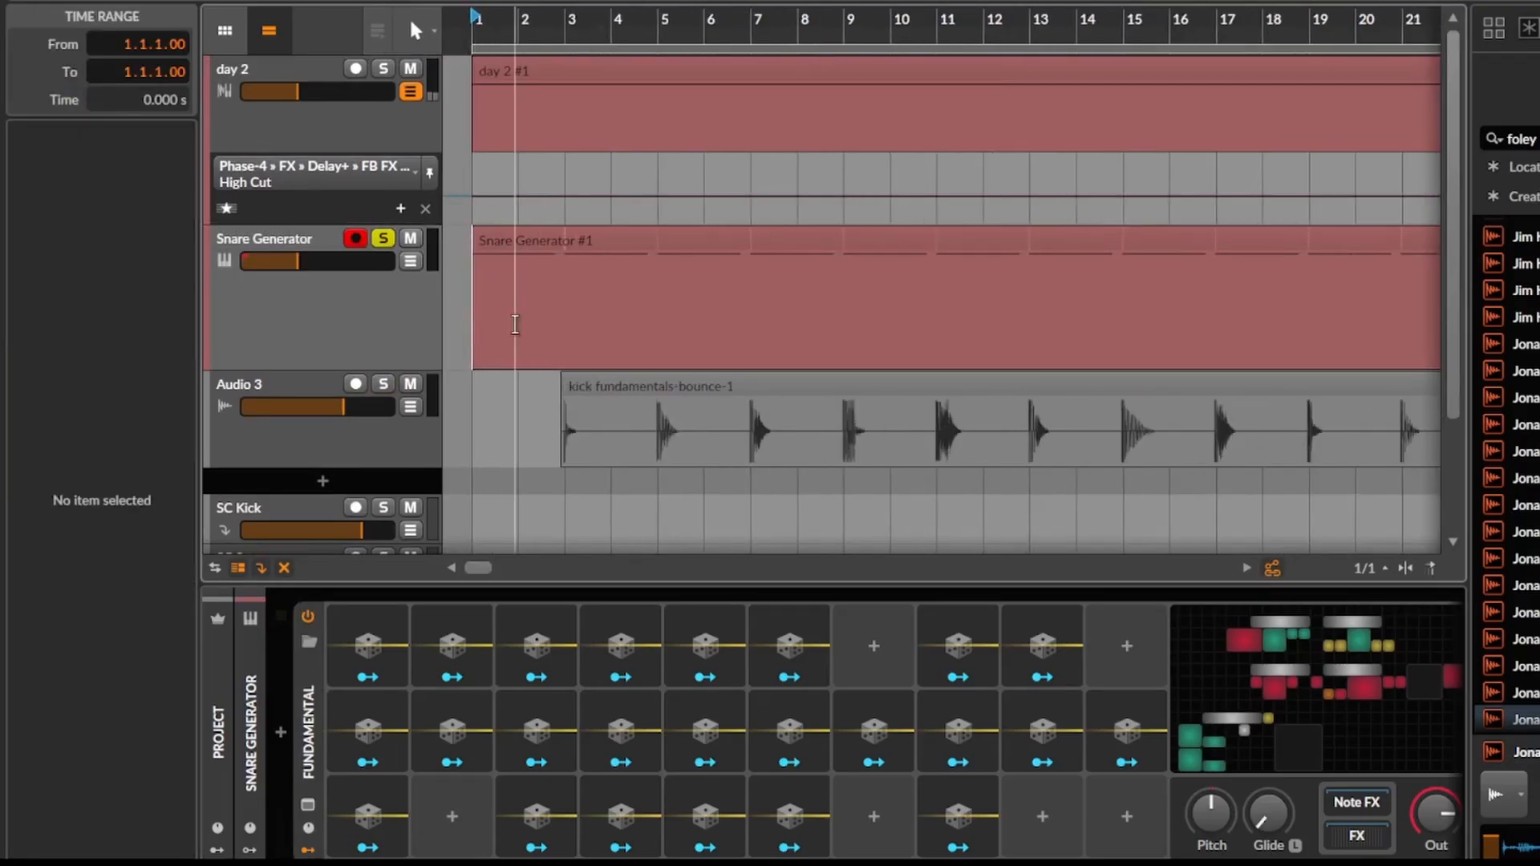
{"action": "key", "text": "space"}
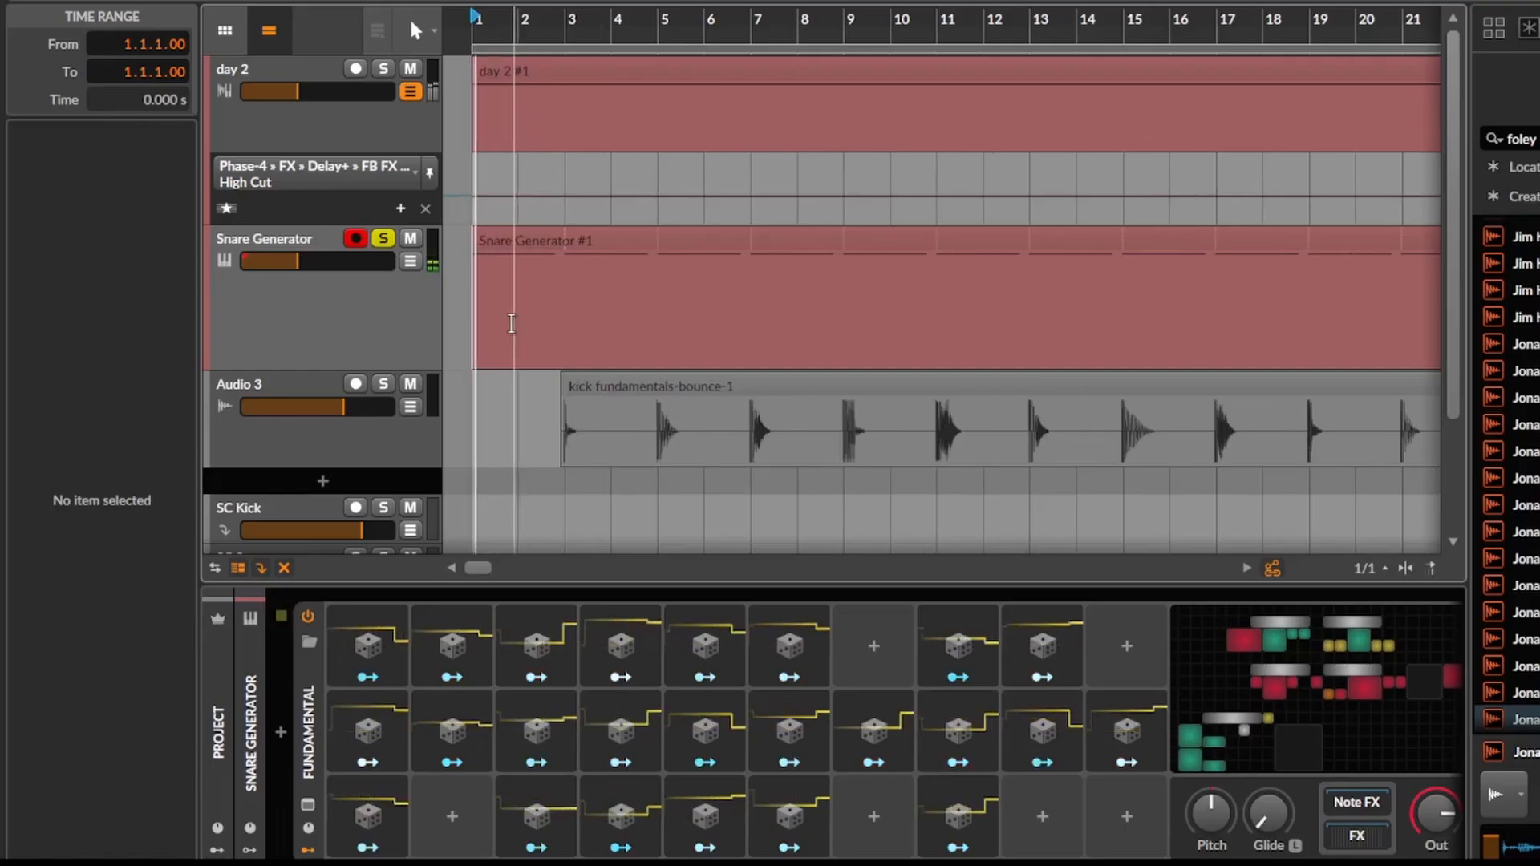
{"action": "mouse_move", "coordinate": [343, 265]}
{"action": "left_mouse_down"}
{"action": "mouse_move", "coordinate": [386, 264]}
{"action": "mouse_move", "coordinate": [337, 261]}
{"action": "left_mouse_up"}
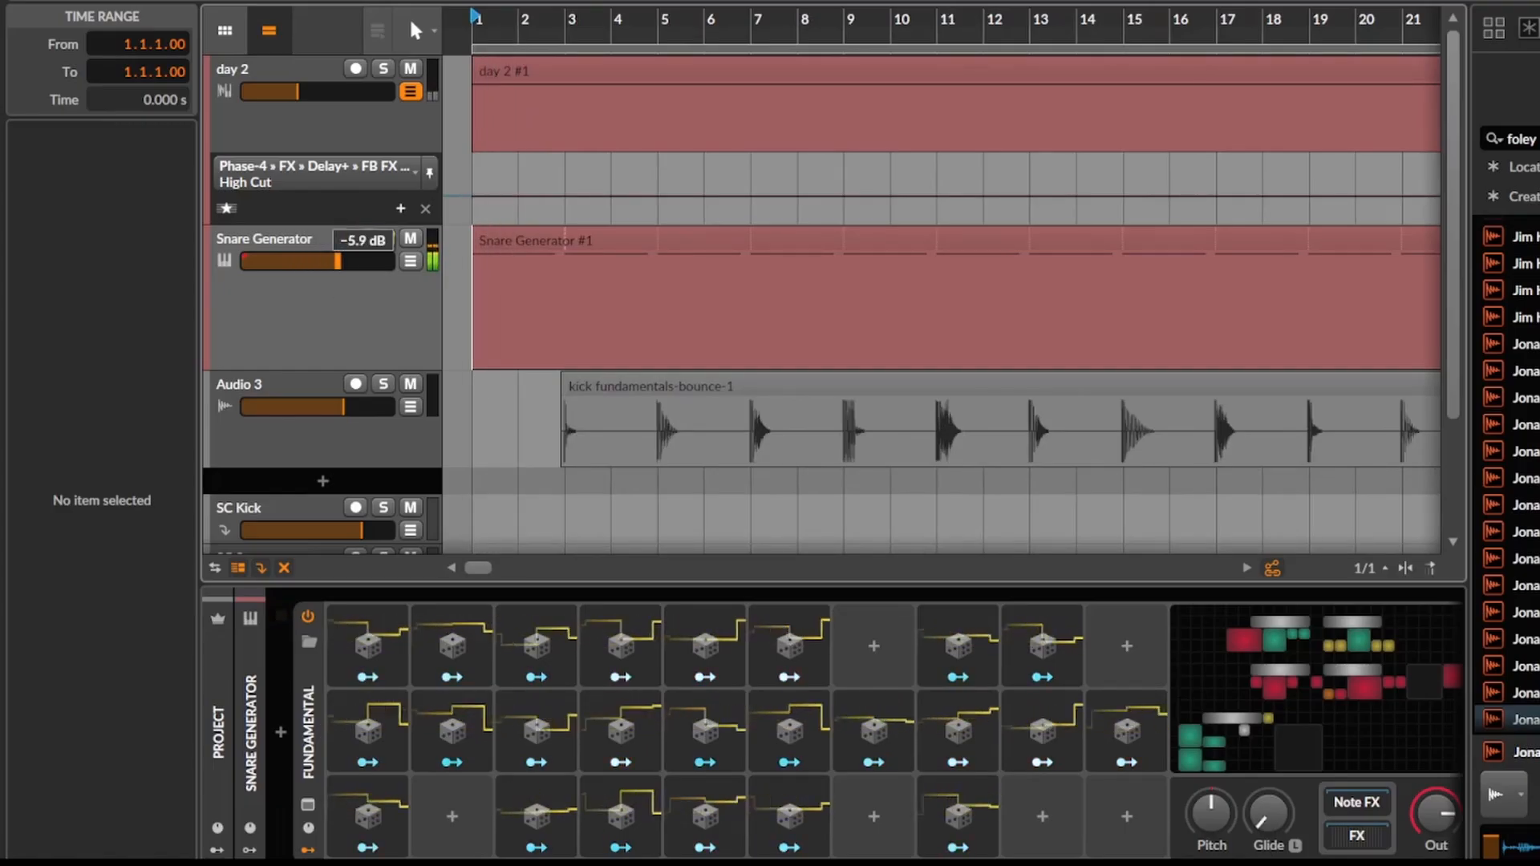
Examine the Snare Generator's grid patch, close it, and view the full length of its clip in the arrangement.
{"action": "left_click", "coordinate": [1247, 656]}
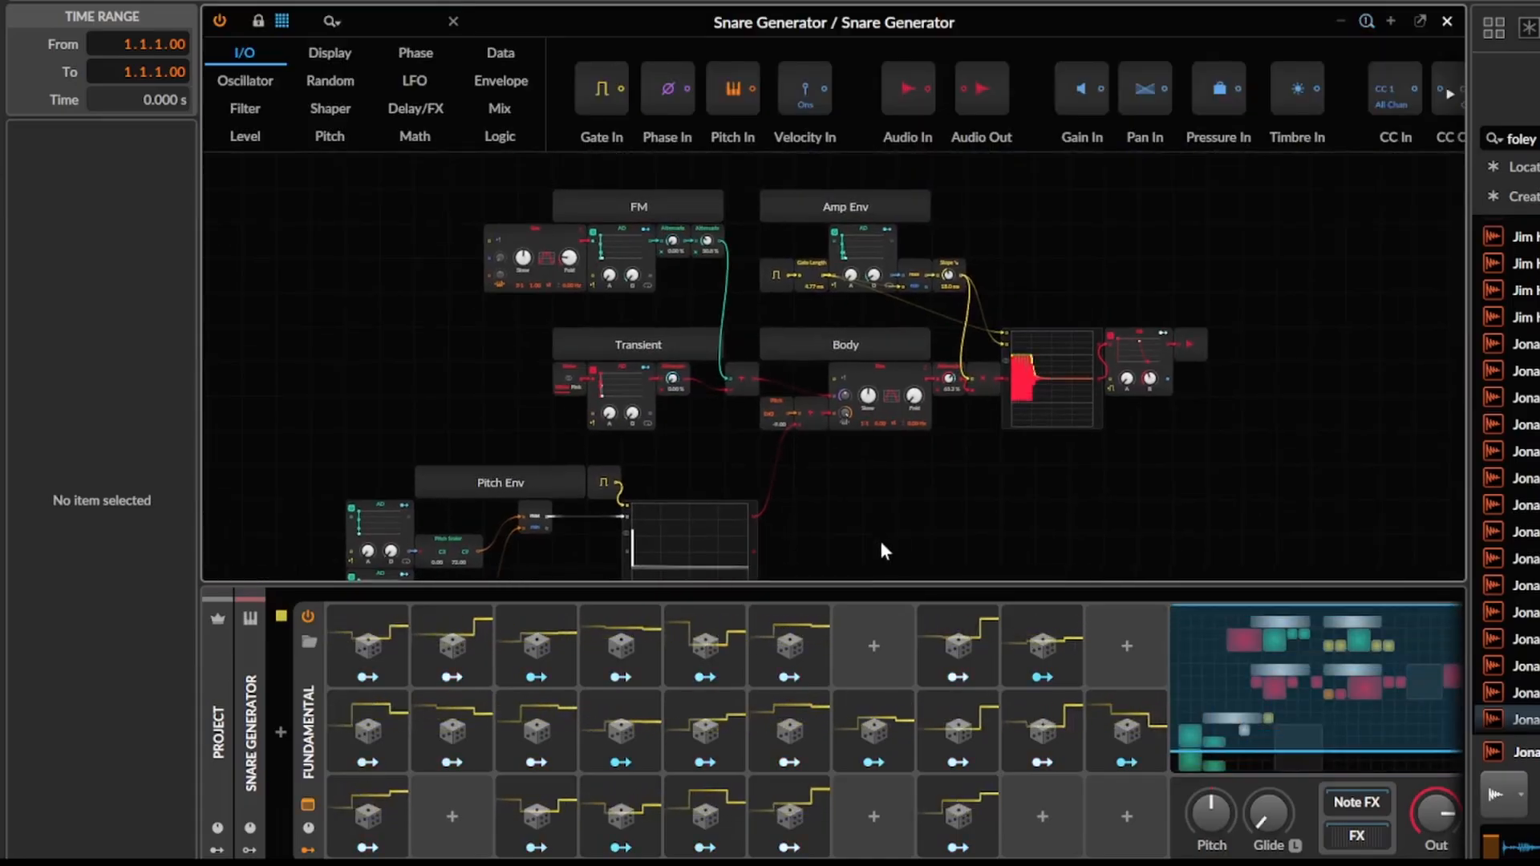
{"action": "key", "text": "Escape"}
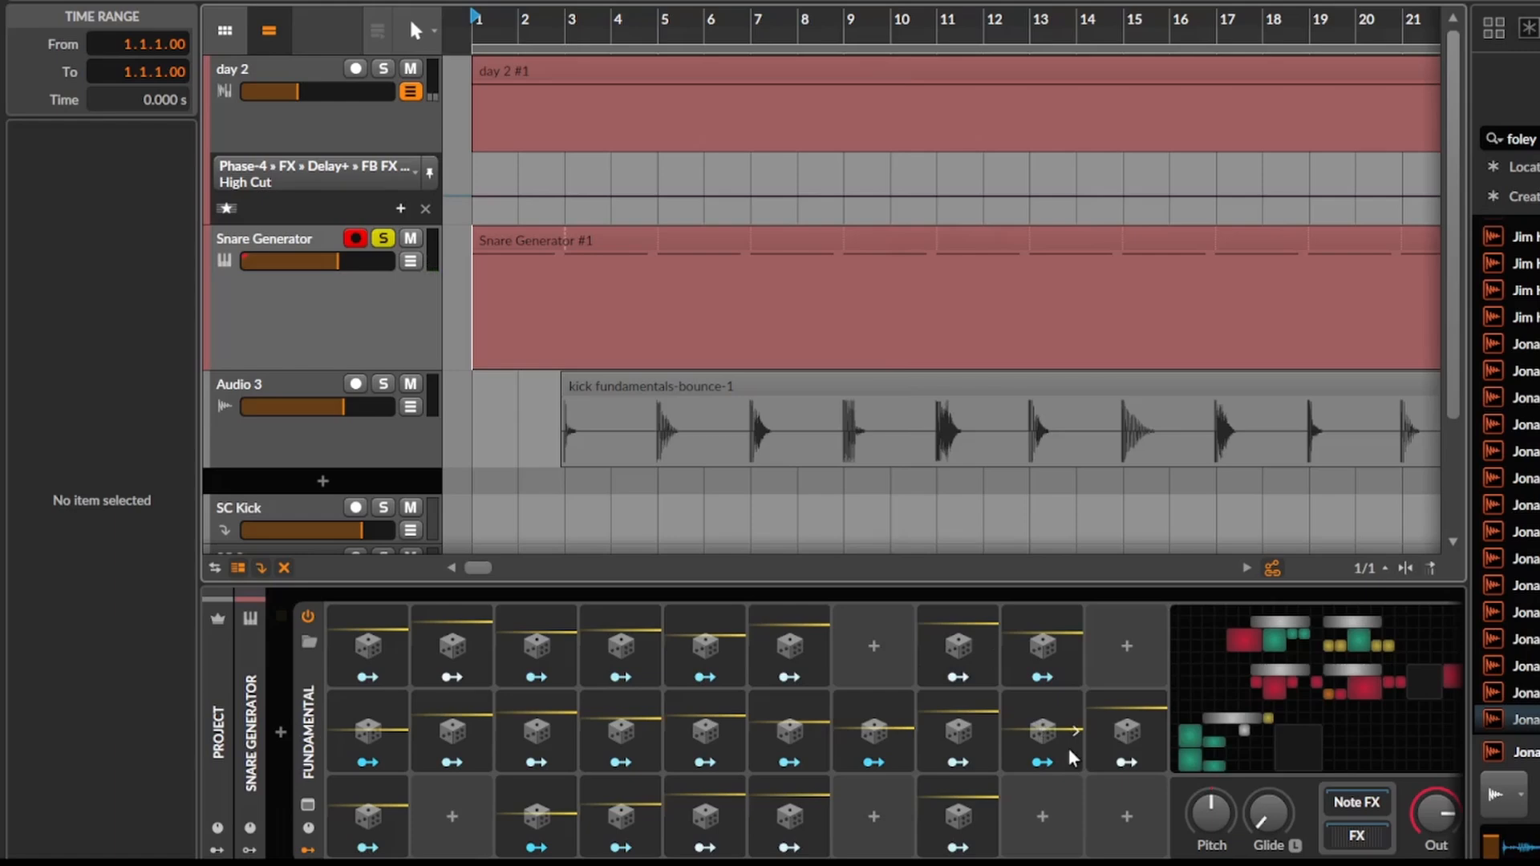
{"action": "scroll", "coordinate": [1052, 446], "scroll_direction": "down", "scroll_amount": 2}
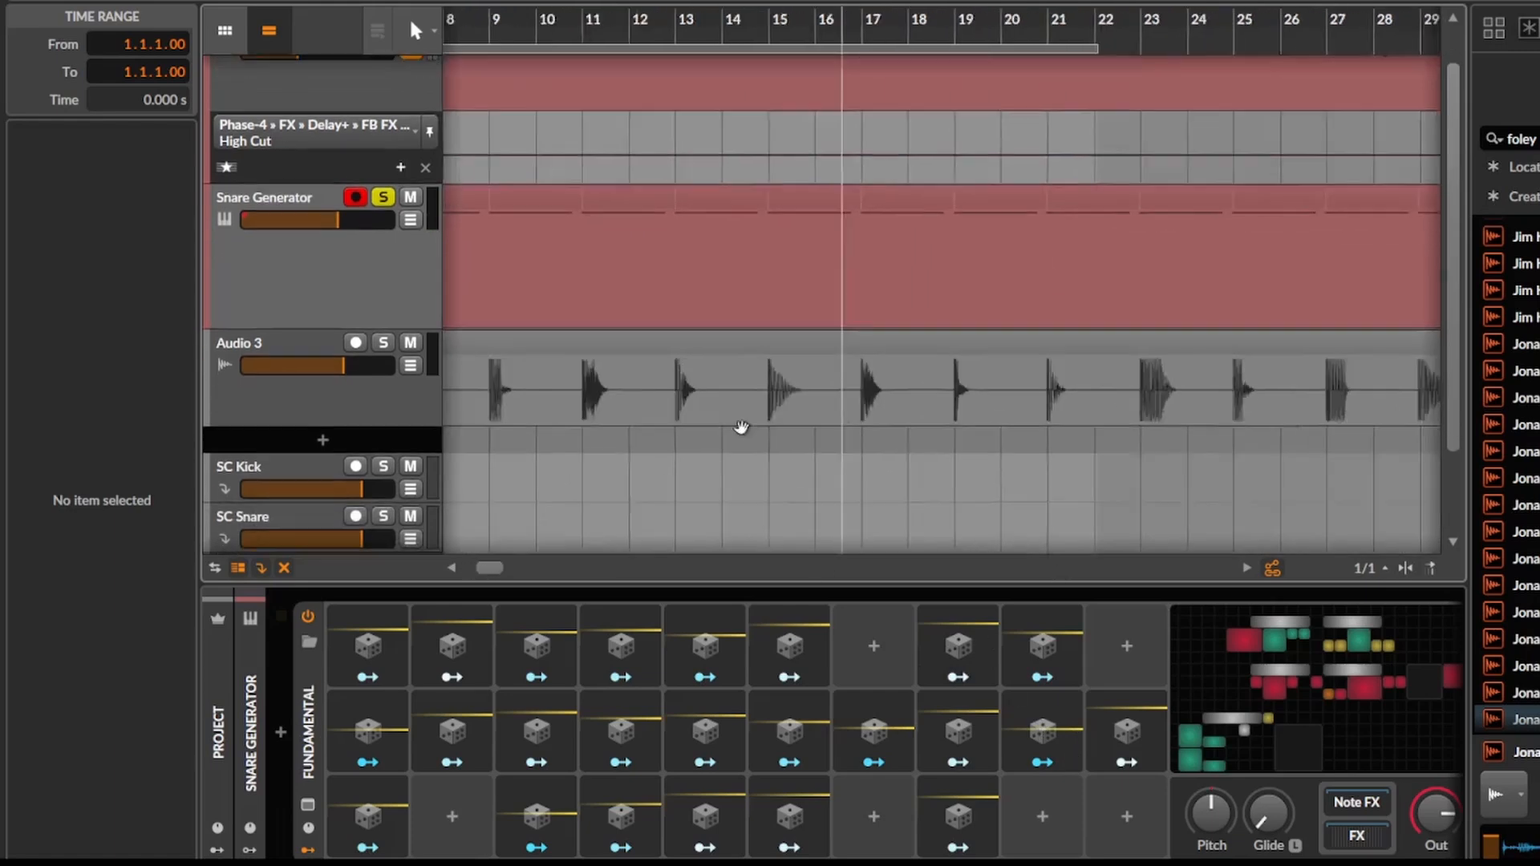
{"action": "scroll", "coordinate": [739, 430], "scroll_direction": "down", "scroll_amount": 10}
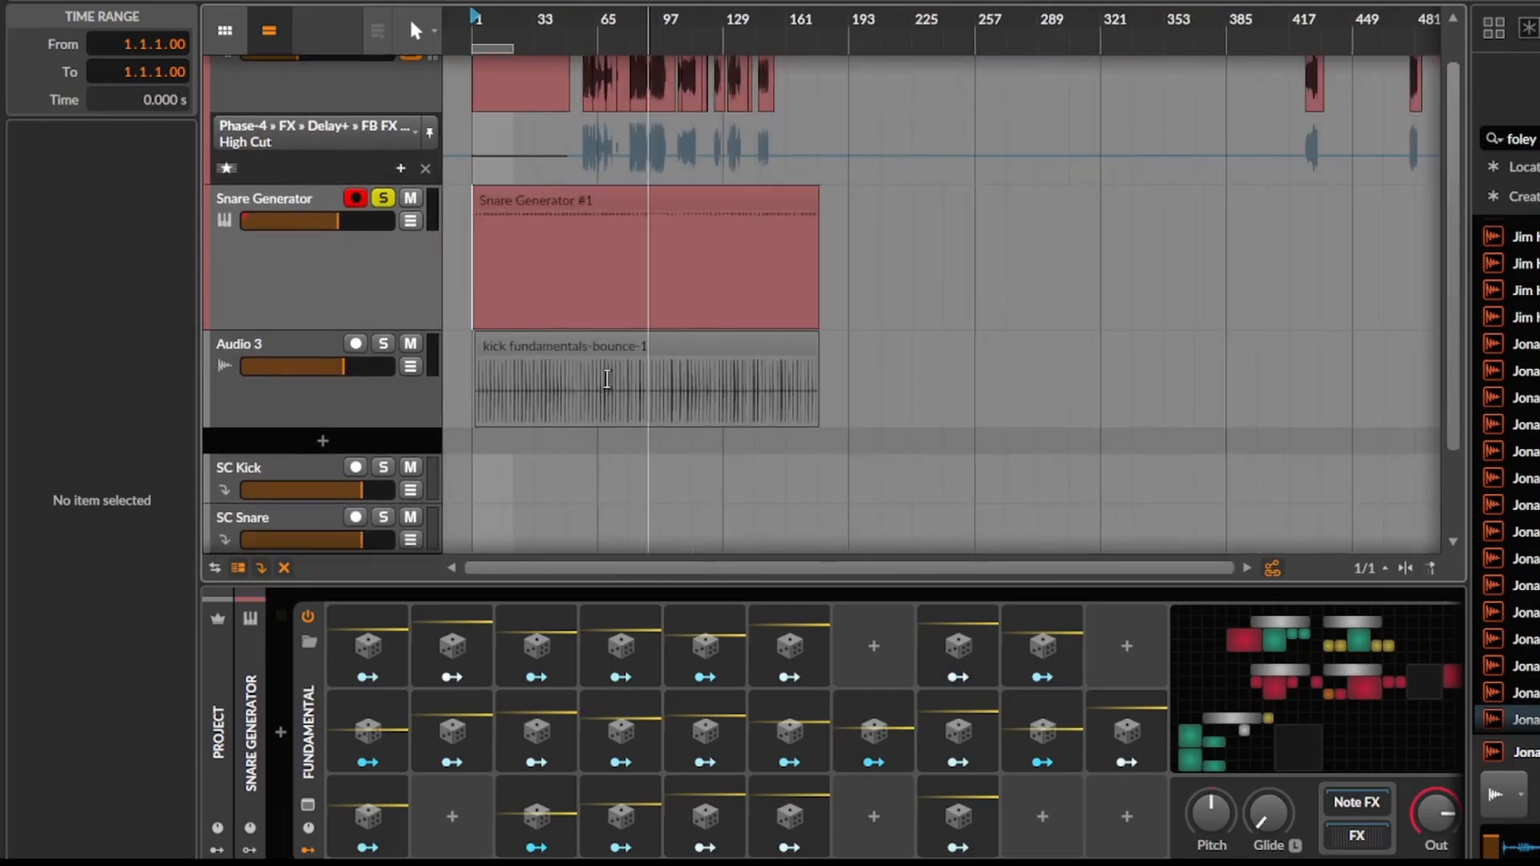